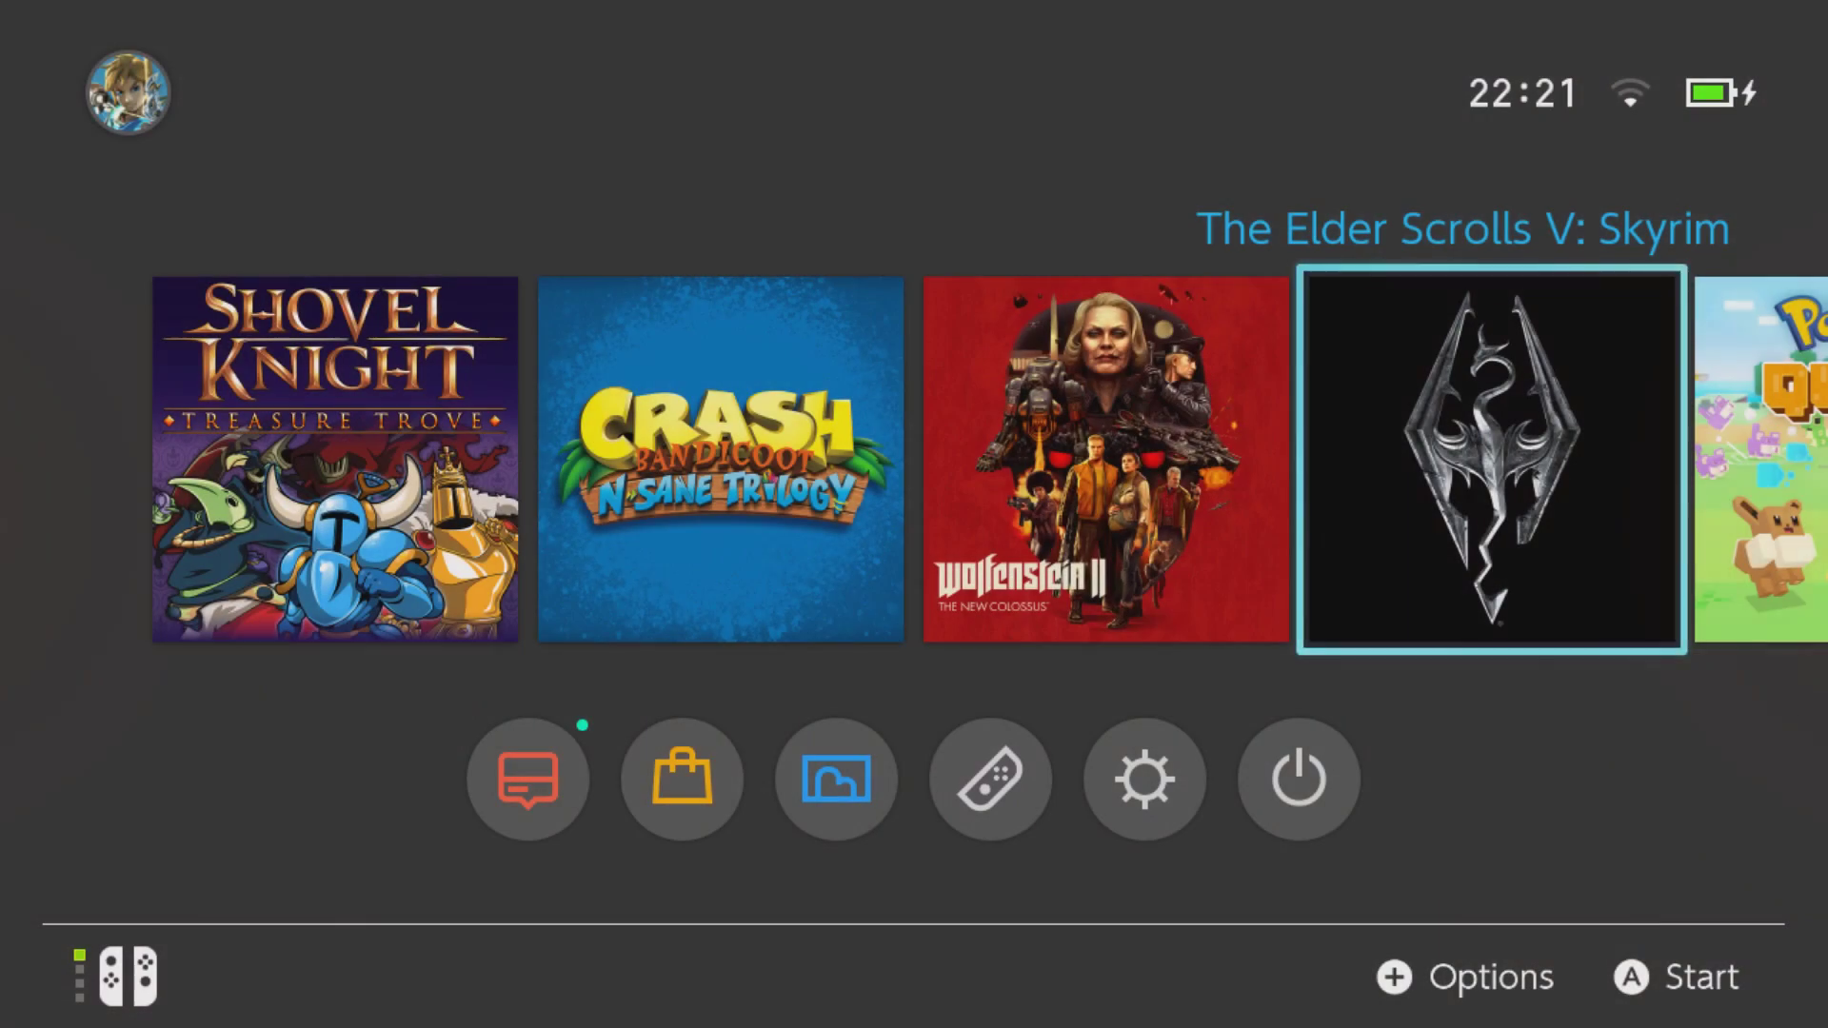
- Browse the installed games Crash Bandicoot, Wolfenstein II and Skyrim, ending on Wolfenstein II
key("Left")
key("Left")
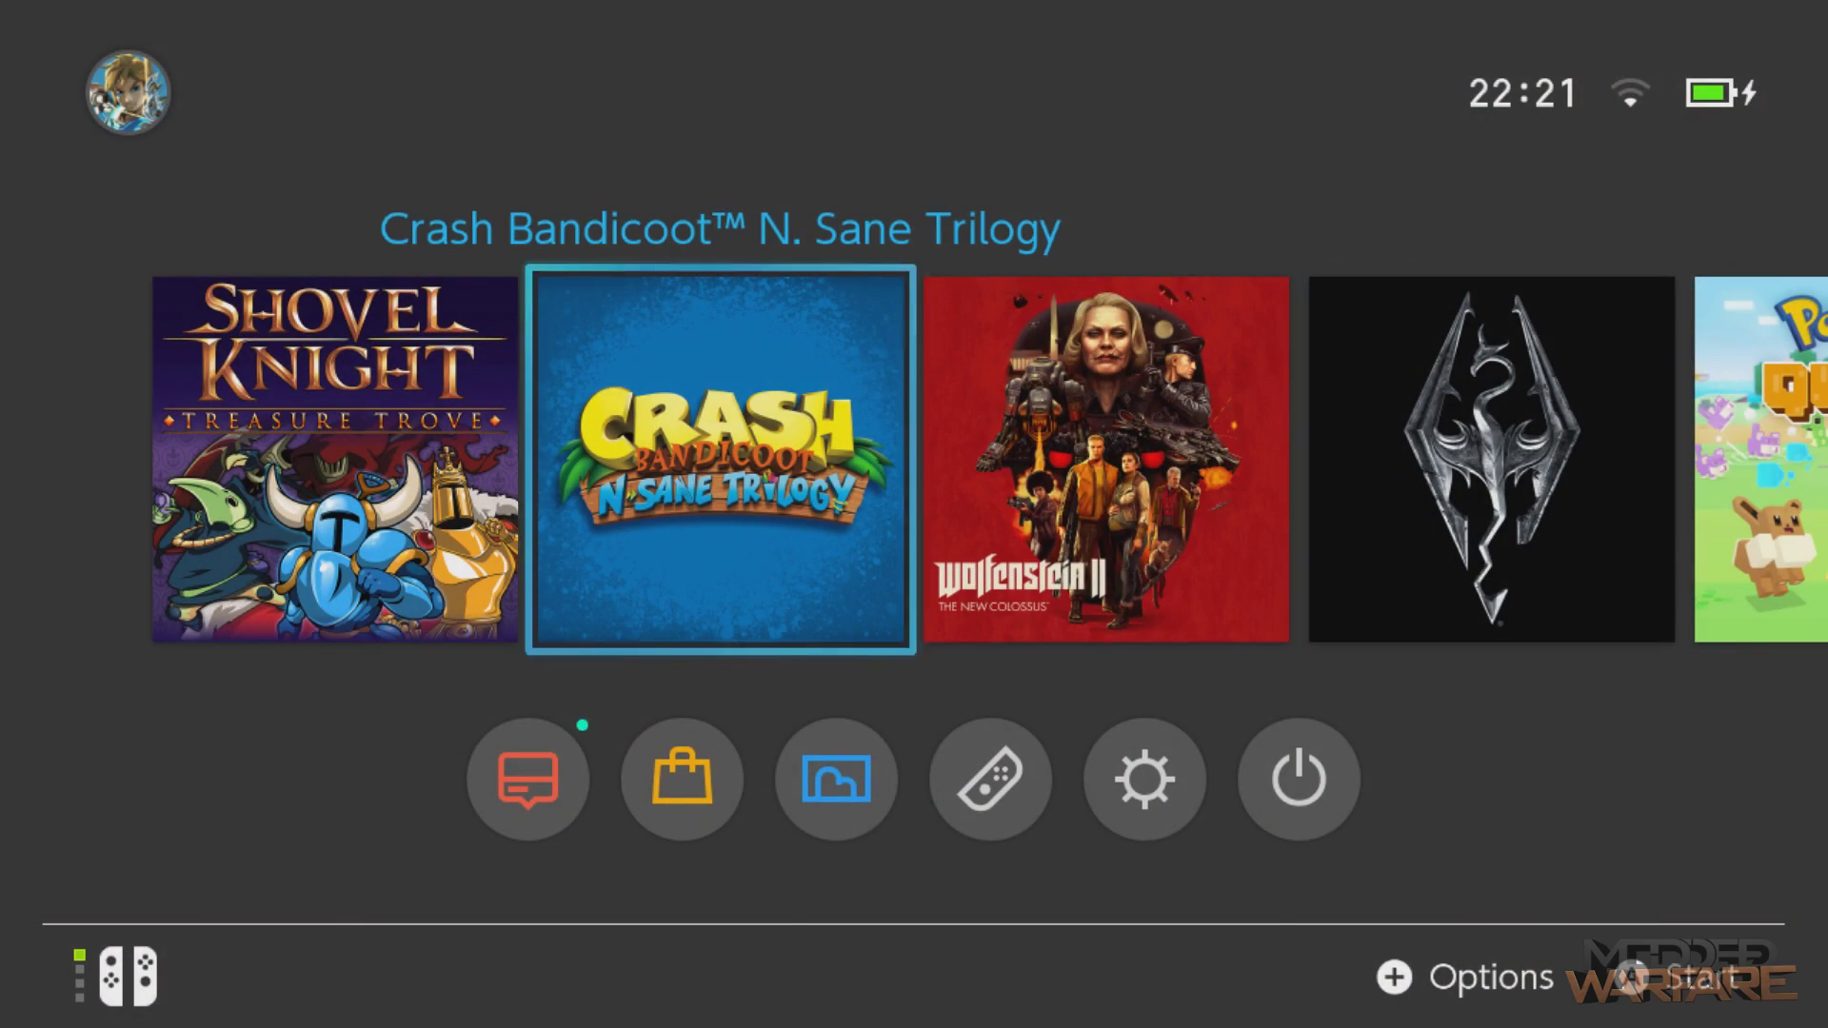
key("Right")
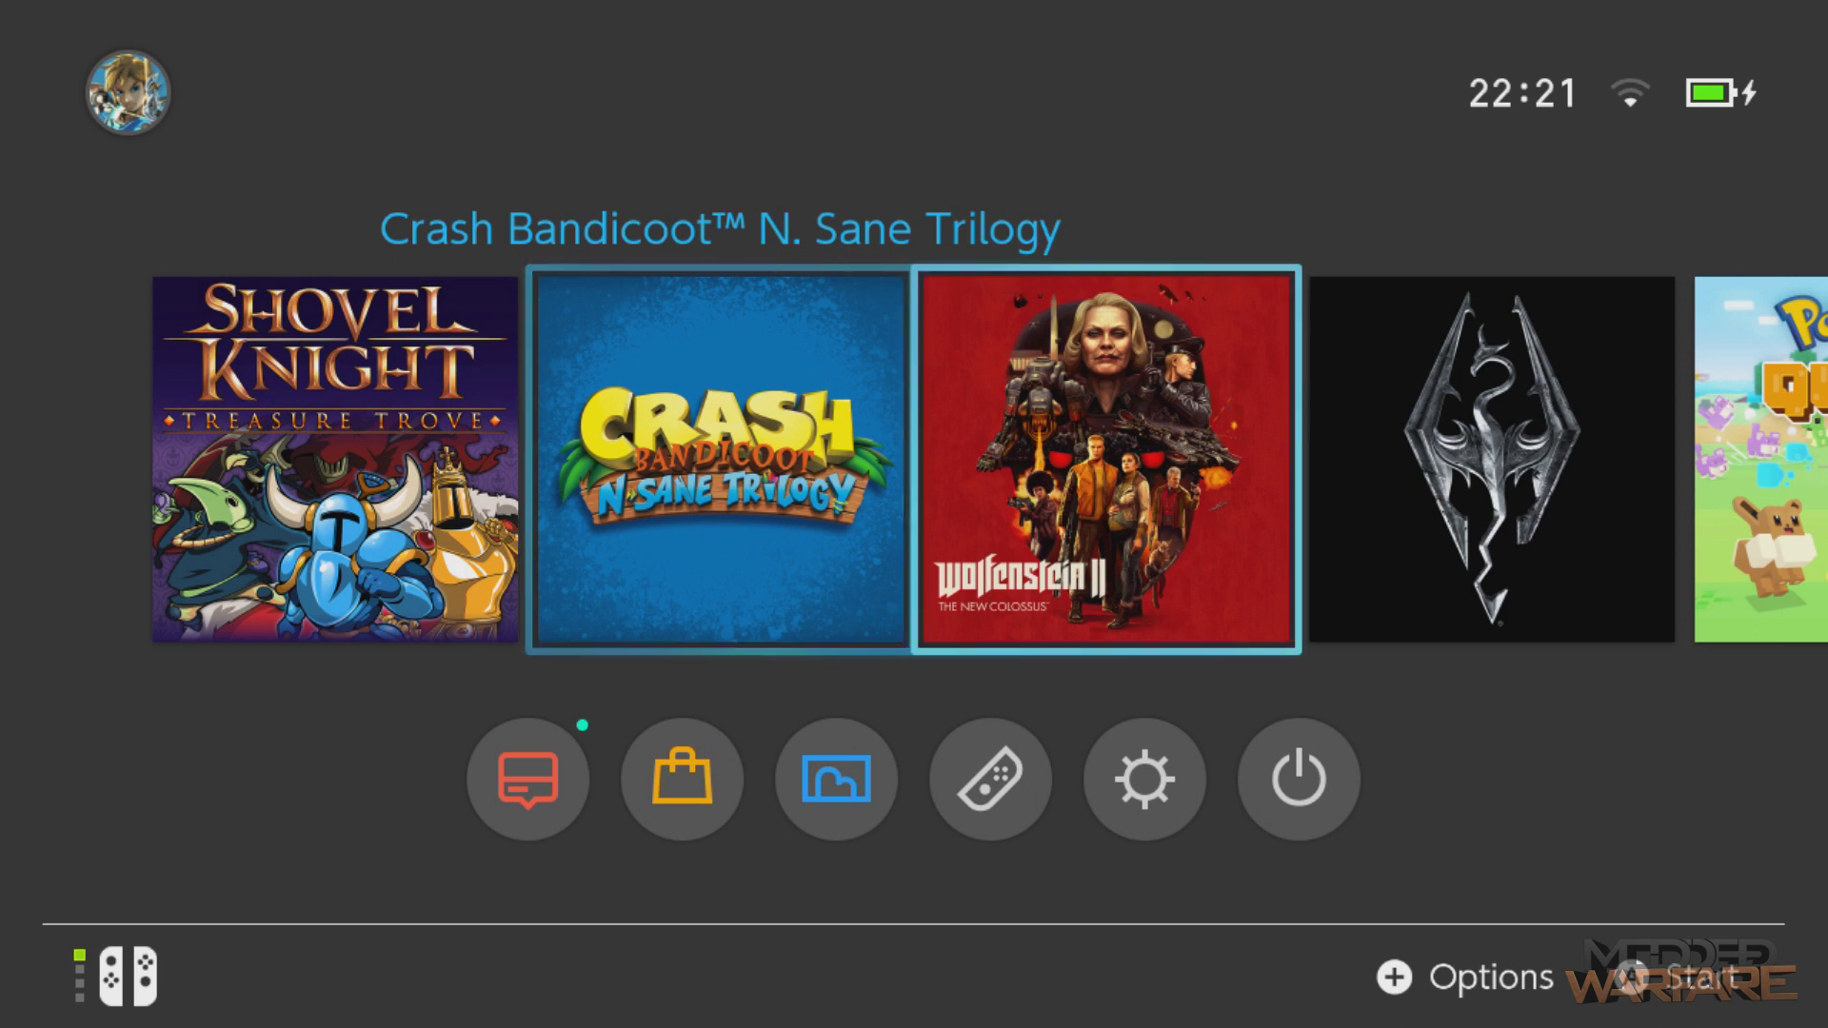
key("Left")
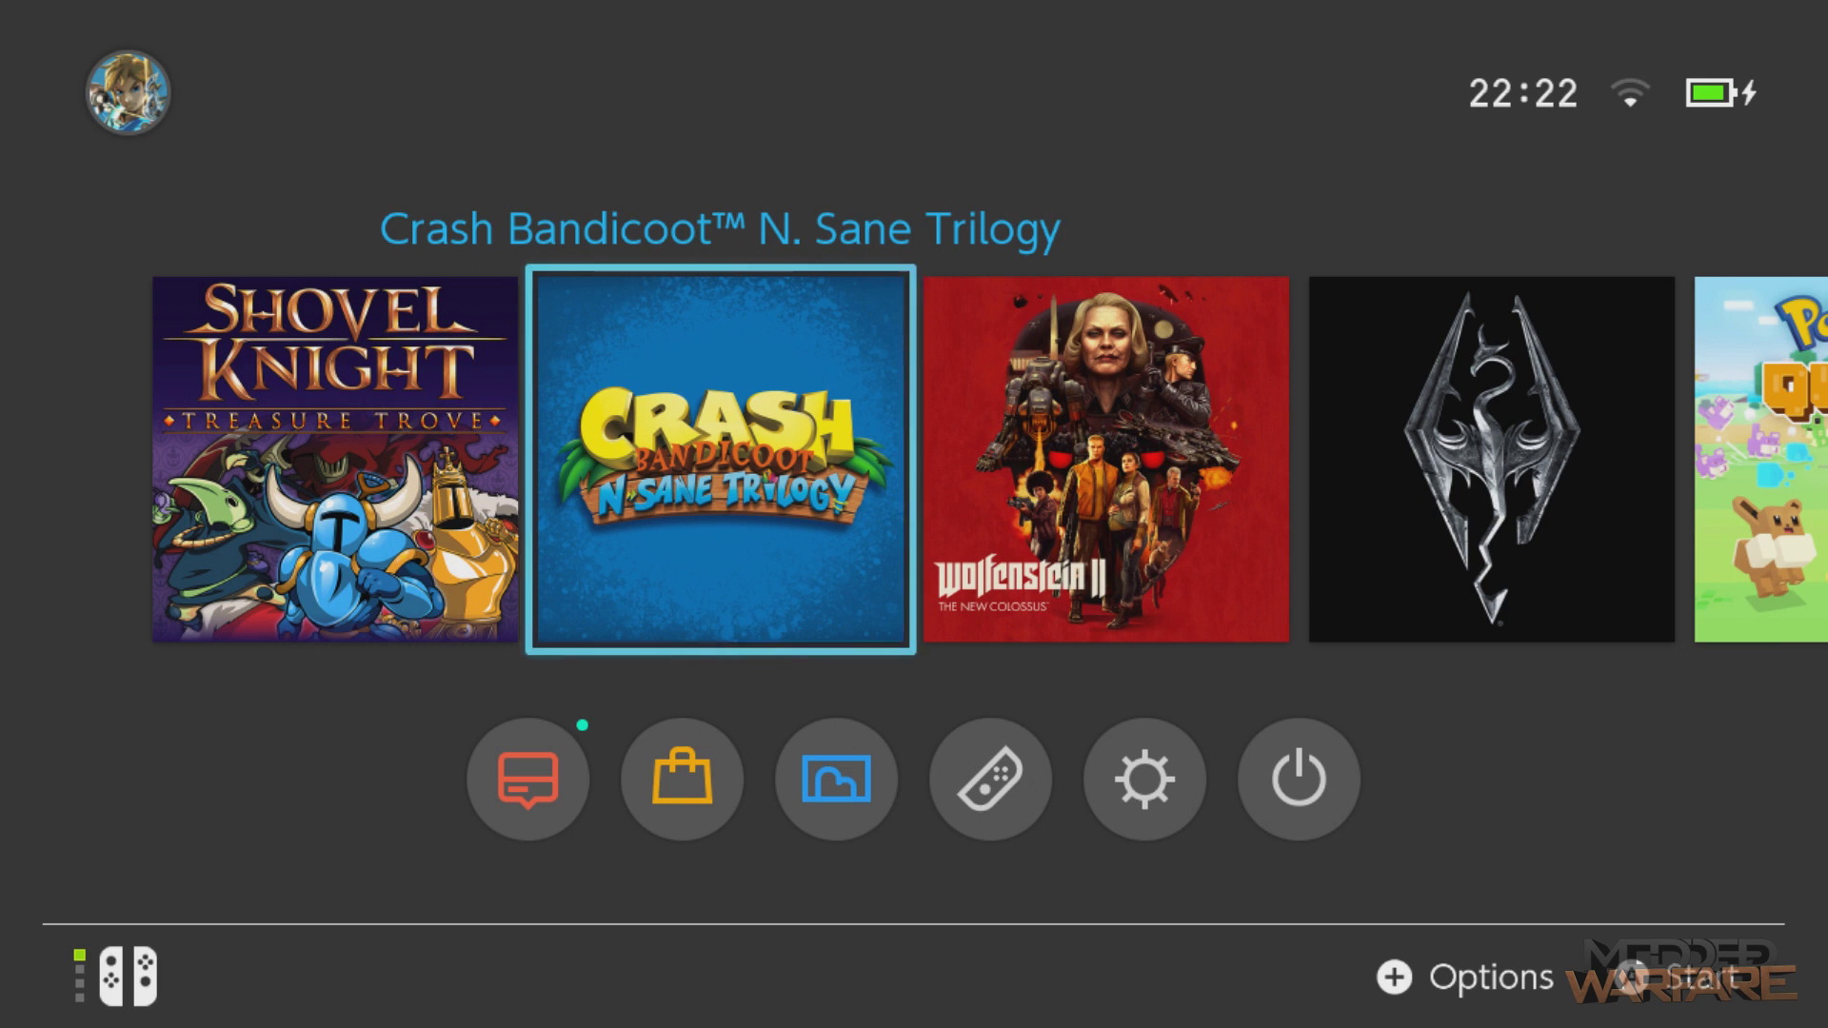
key("Right")
key("Right")
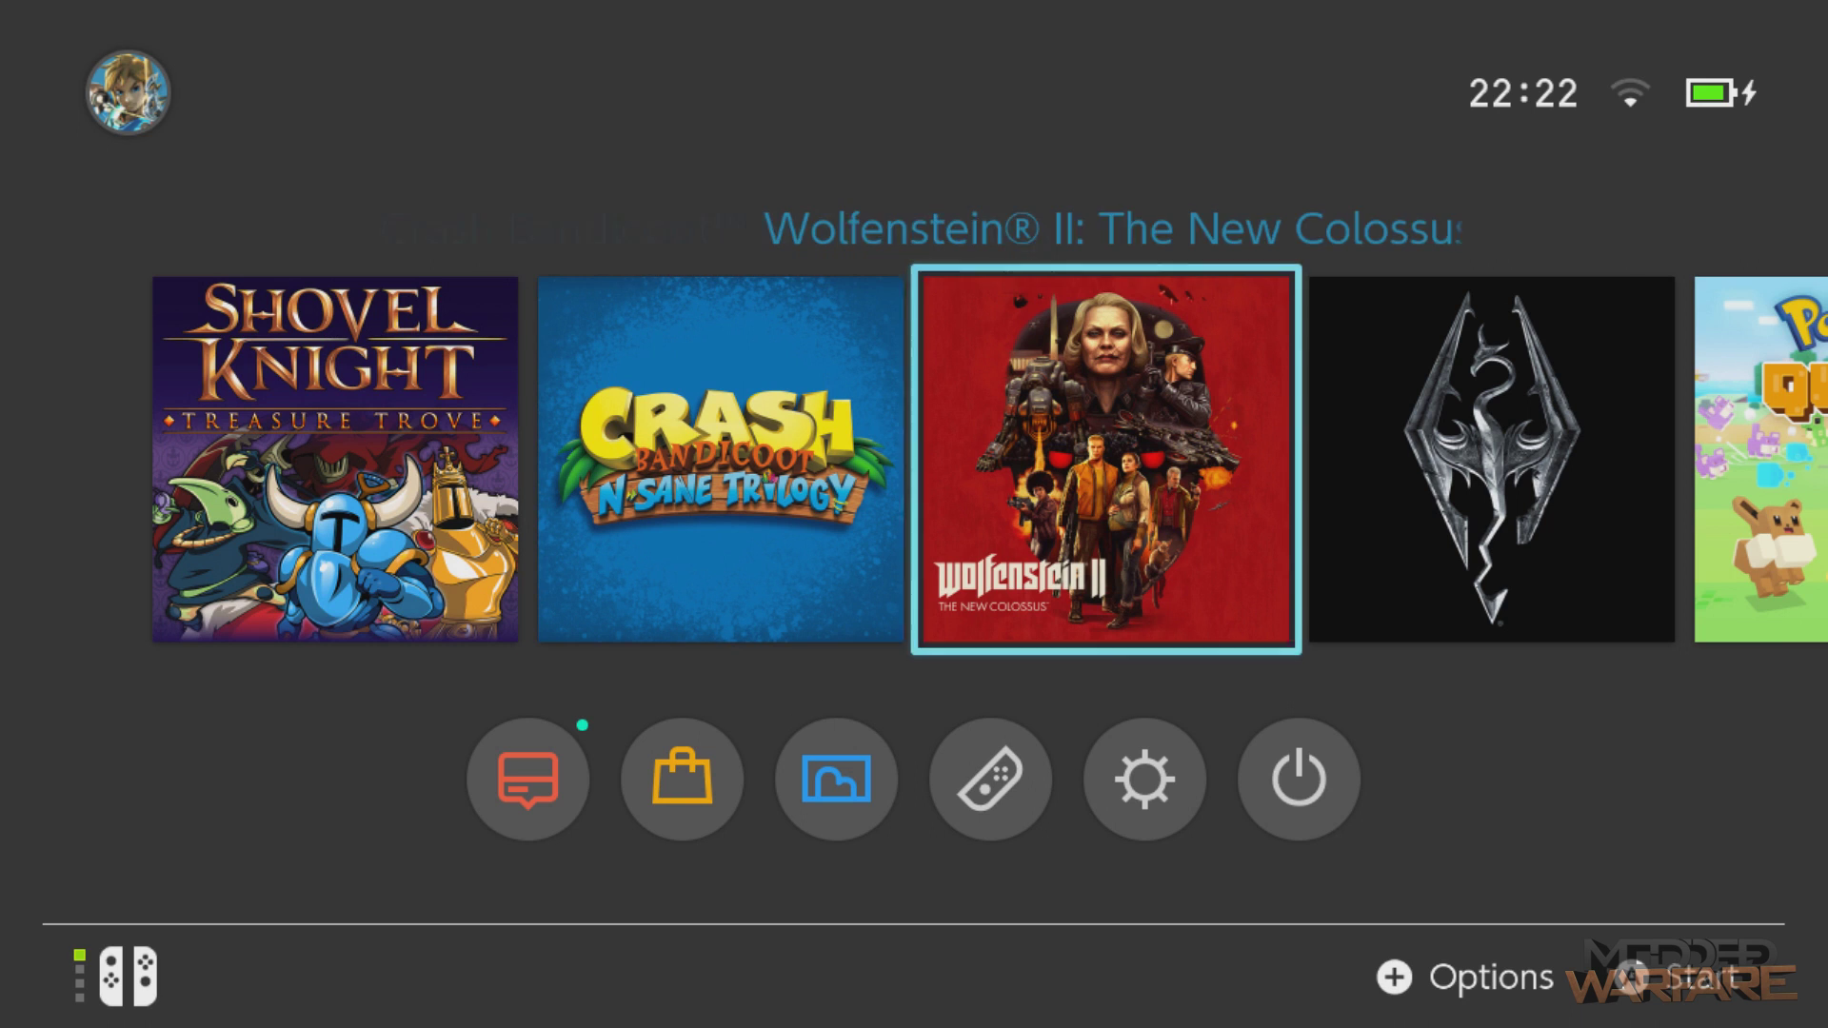
key("Left")
key("Left")
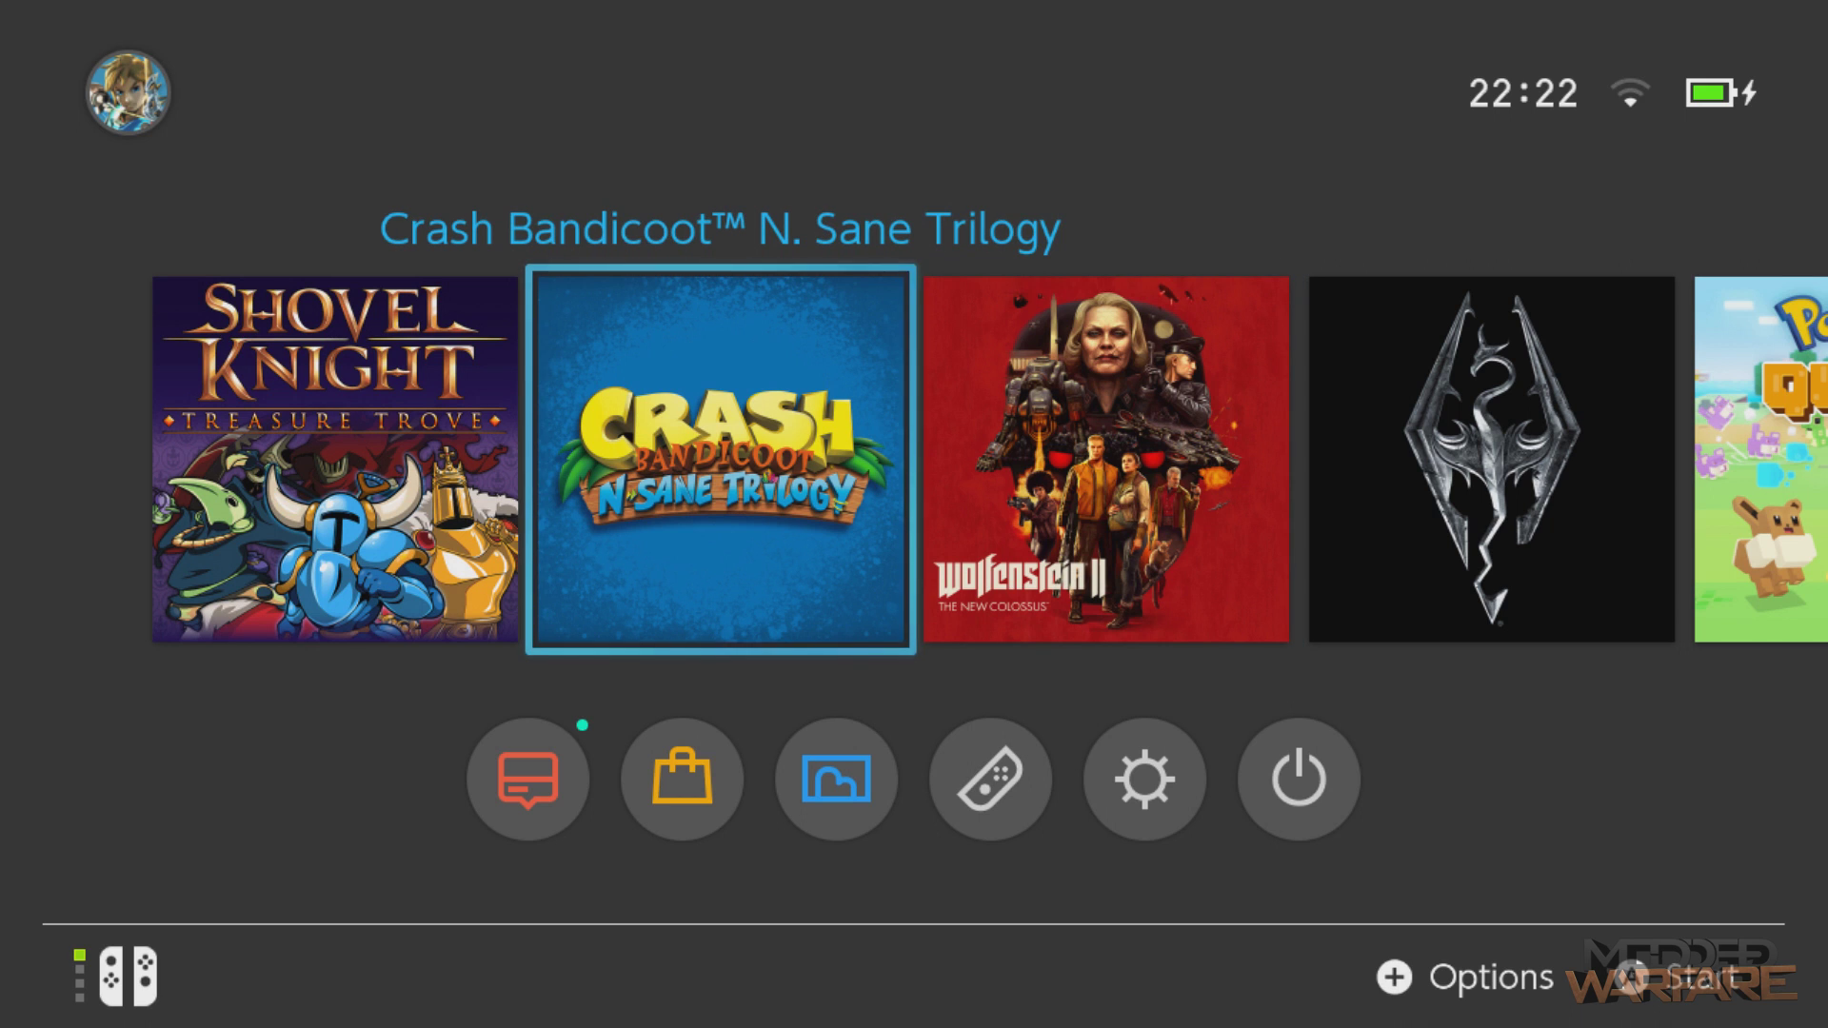
key("Right")
key("Left")
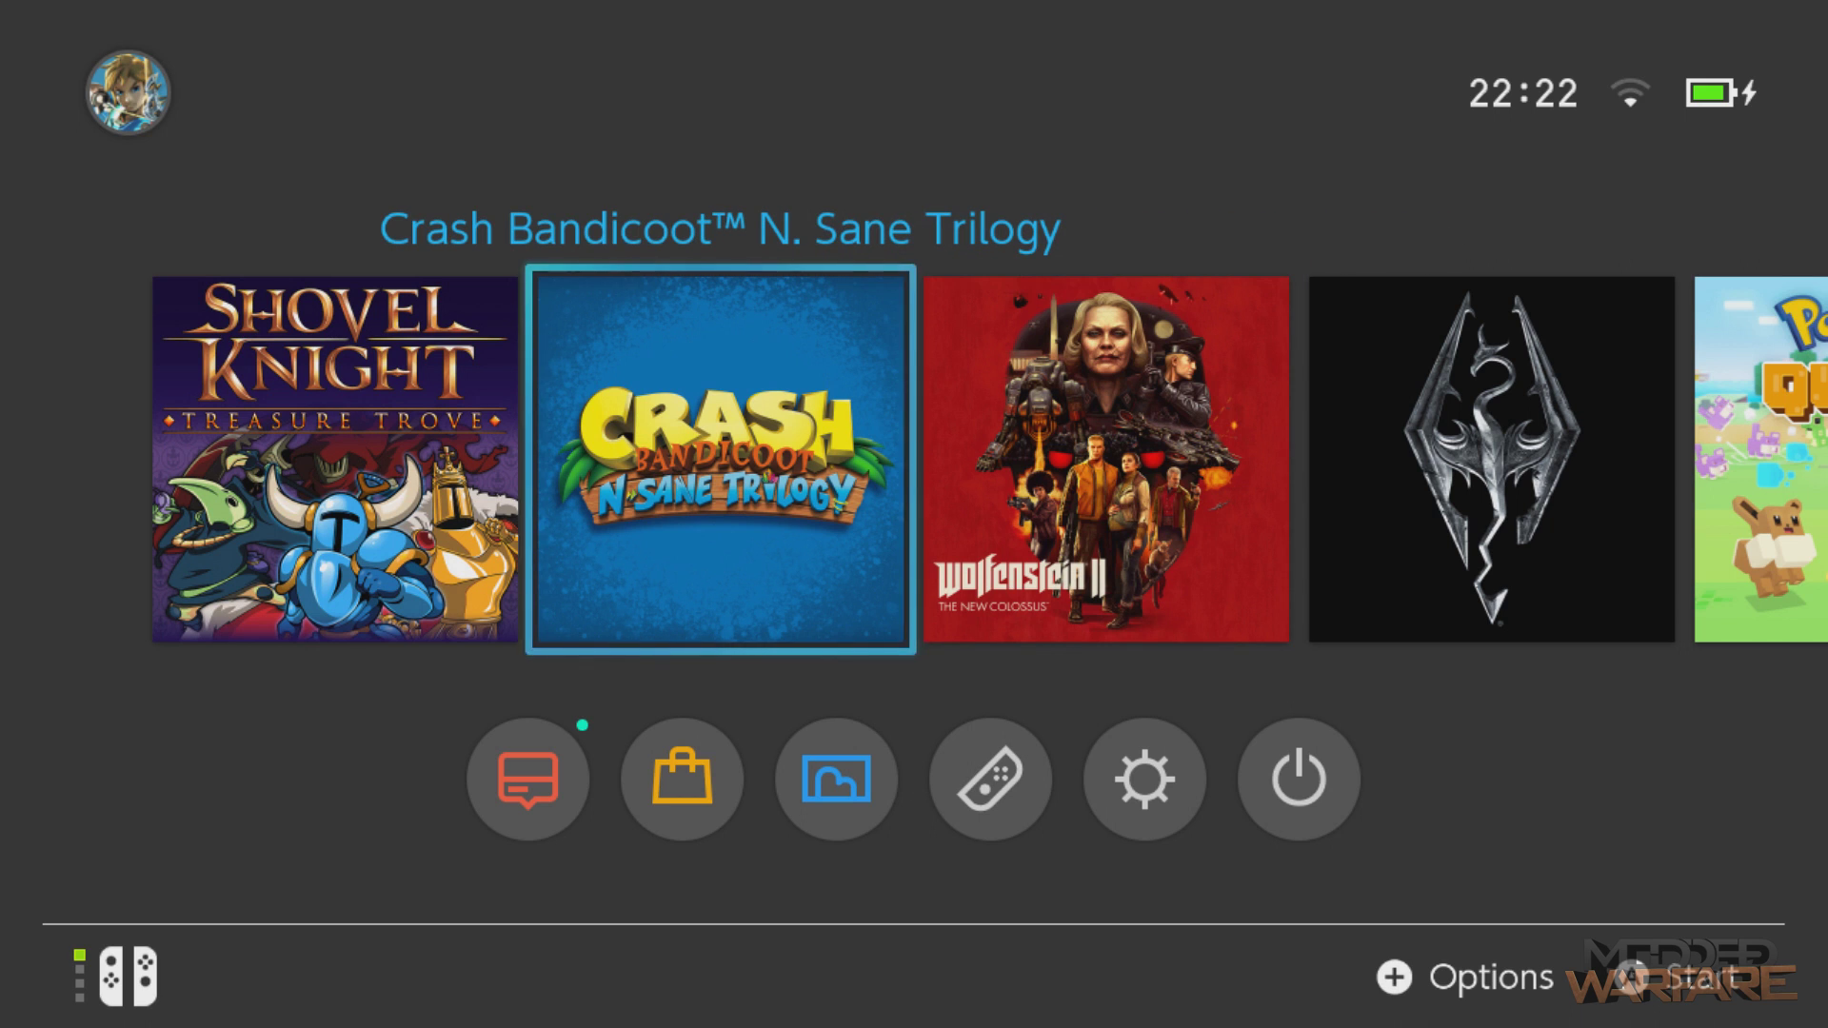
key("Right")
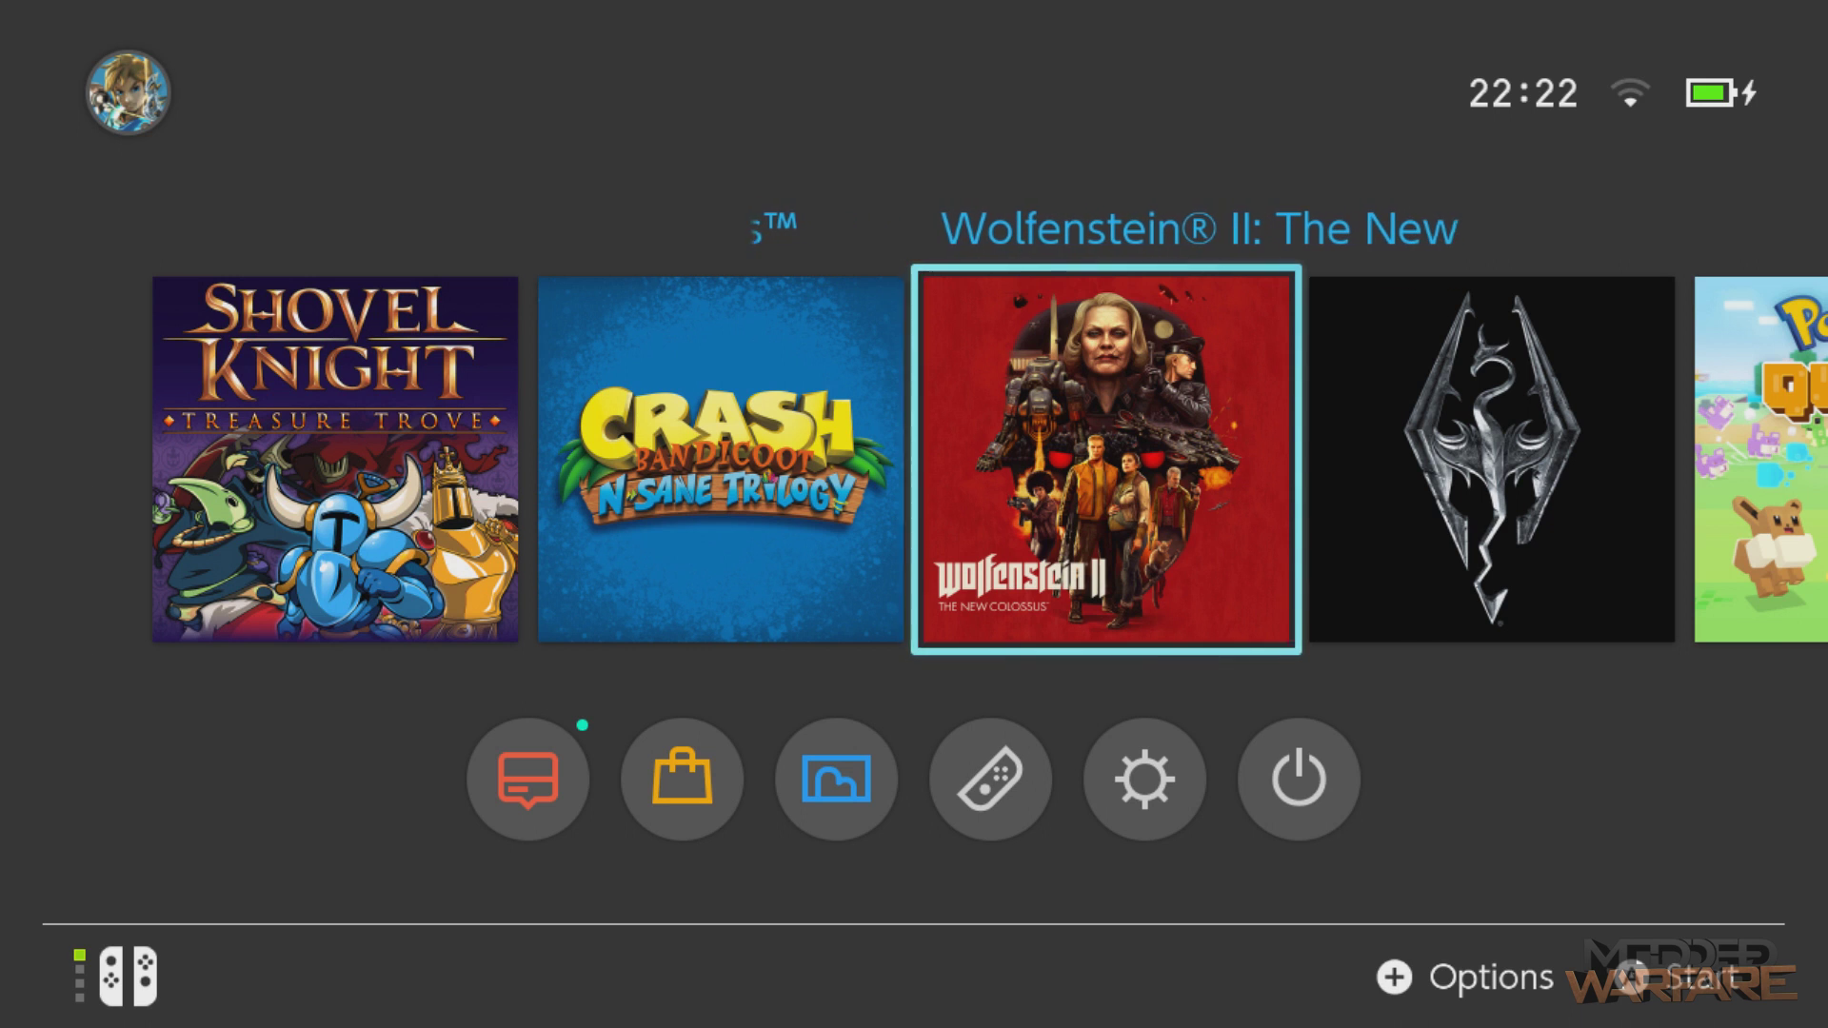
- Launch hbmenu from the Album icon on the HOME menu
key("Left")
key("Down")
key("Right")
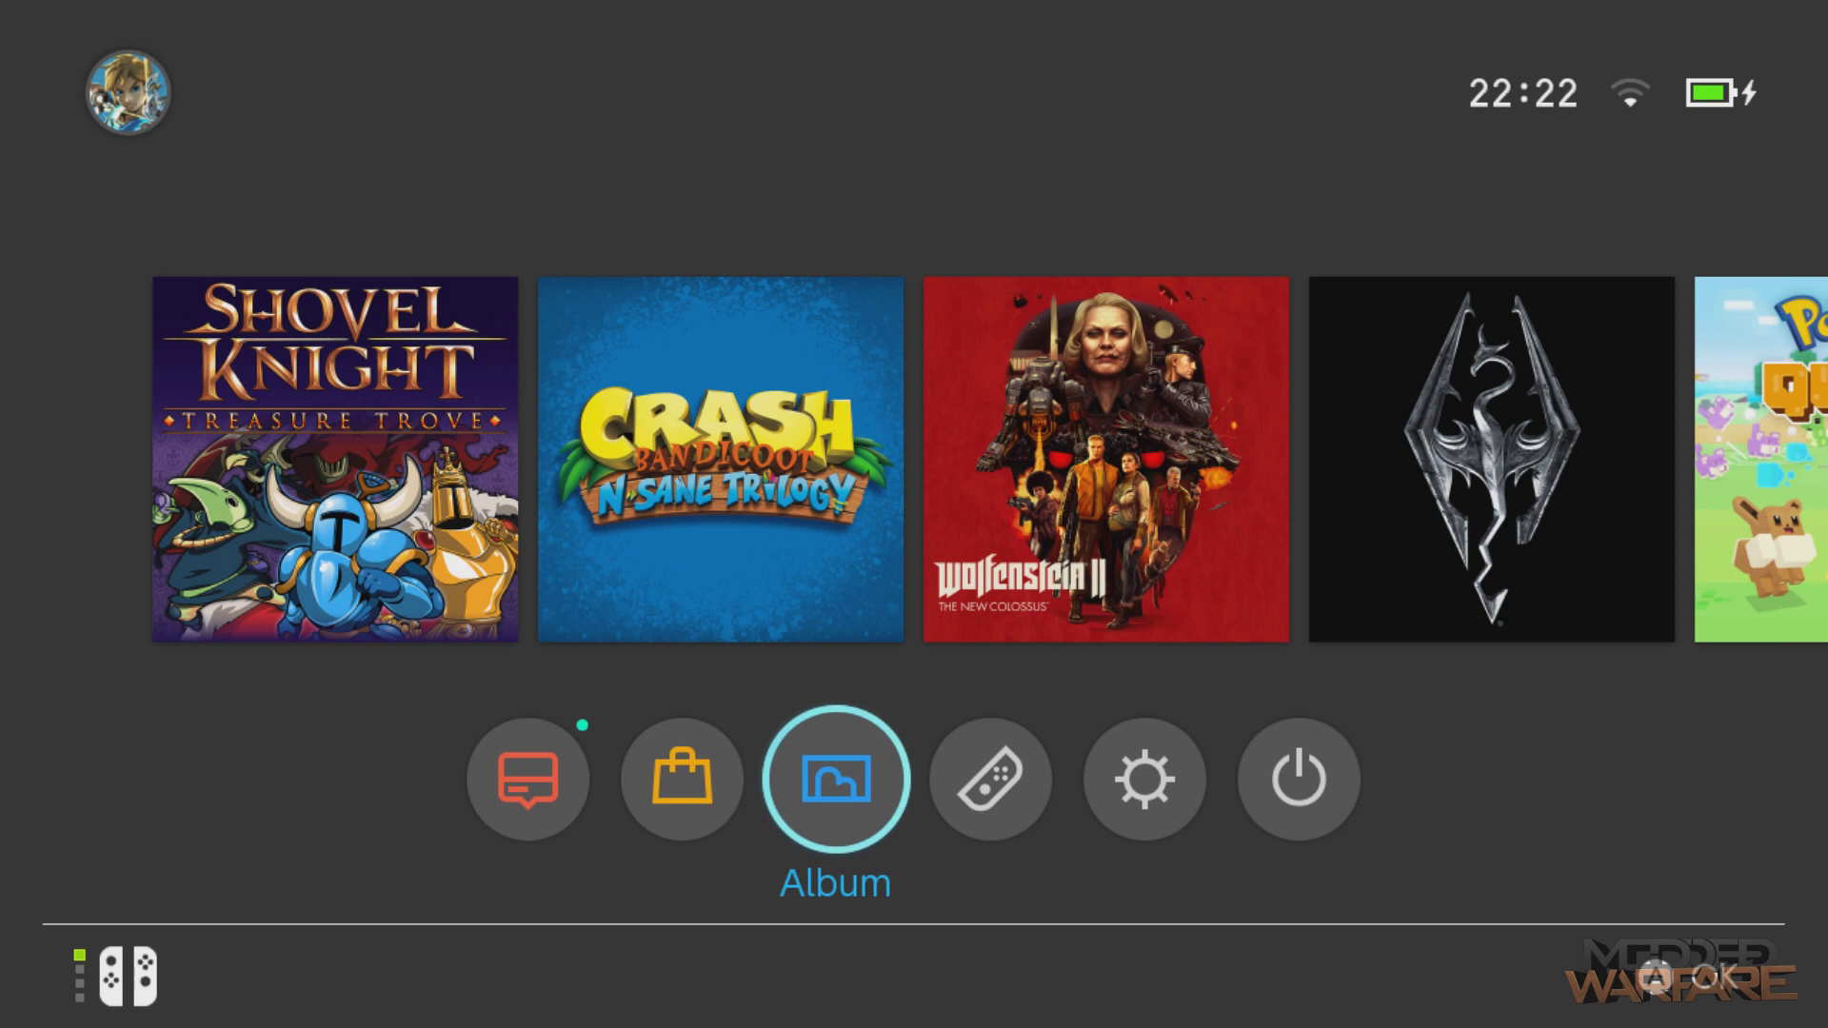
key("Return")
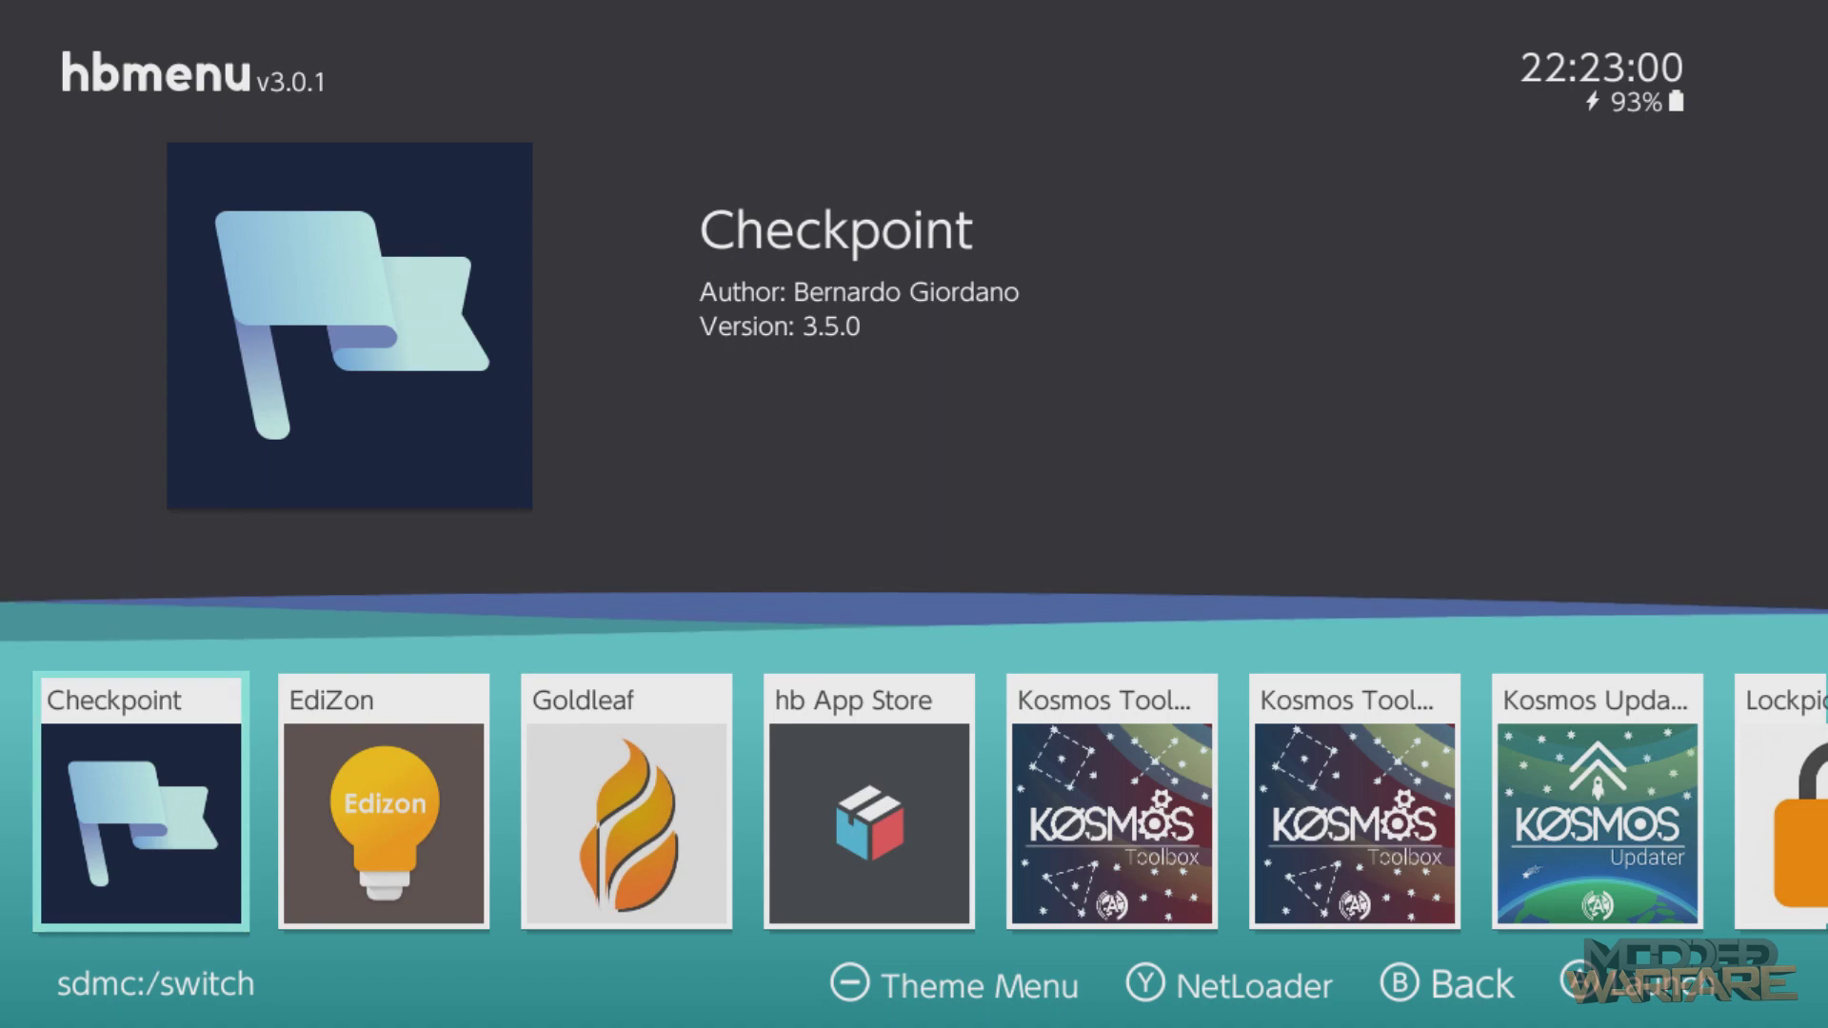
- Show the EdiZon 3.0.1 app in hbmenu, then return to the HOME menu
key("Right")
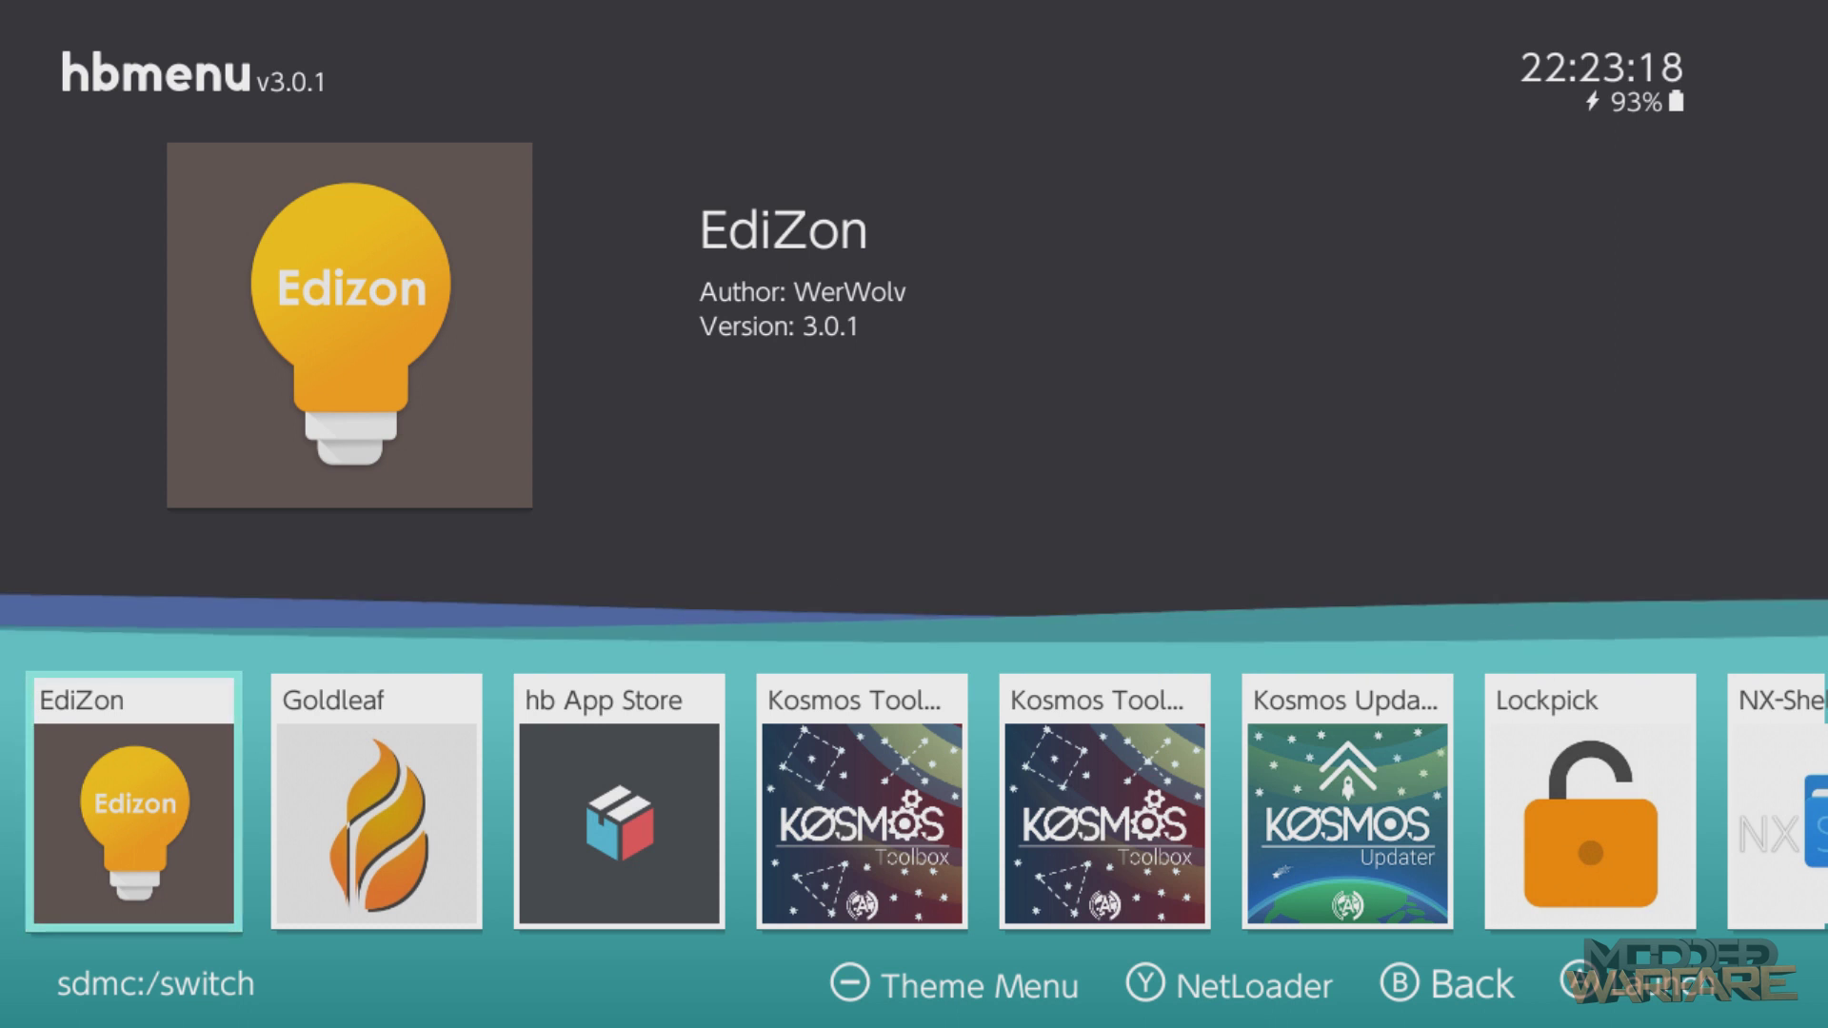
key("Right")
key("Left")
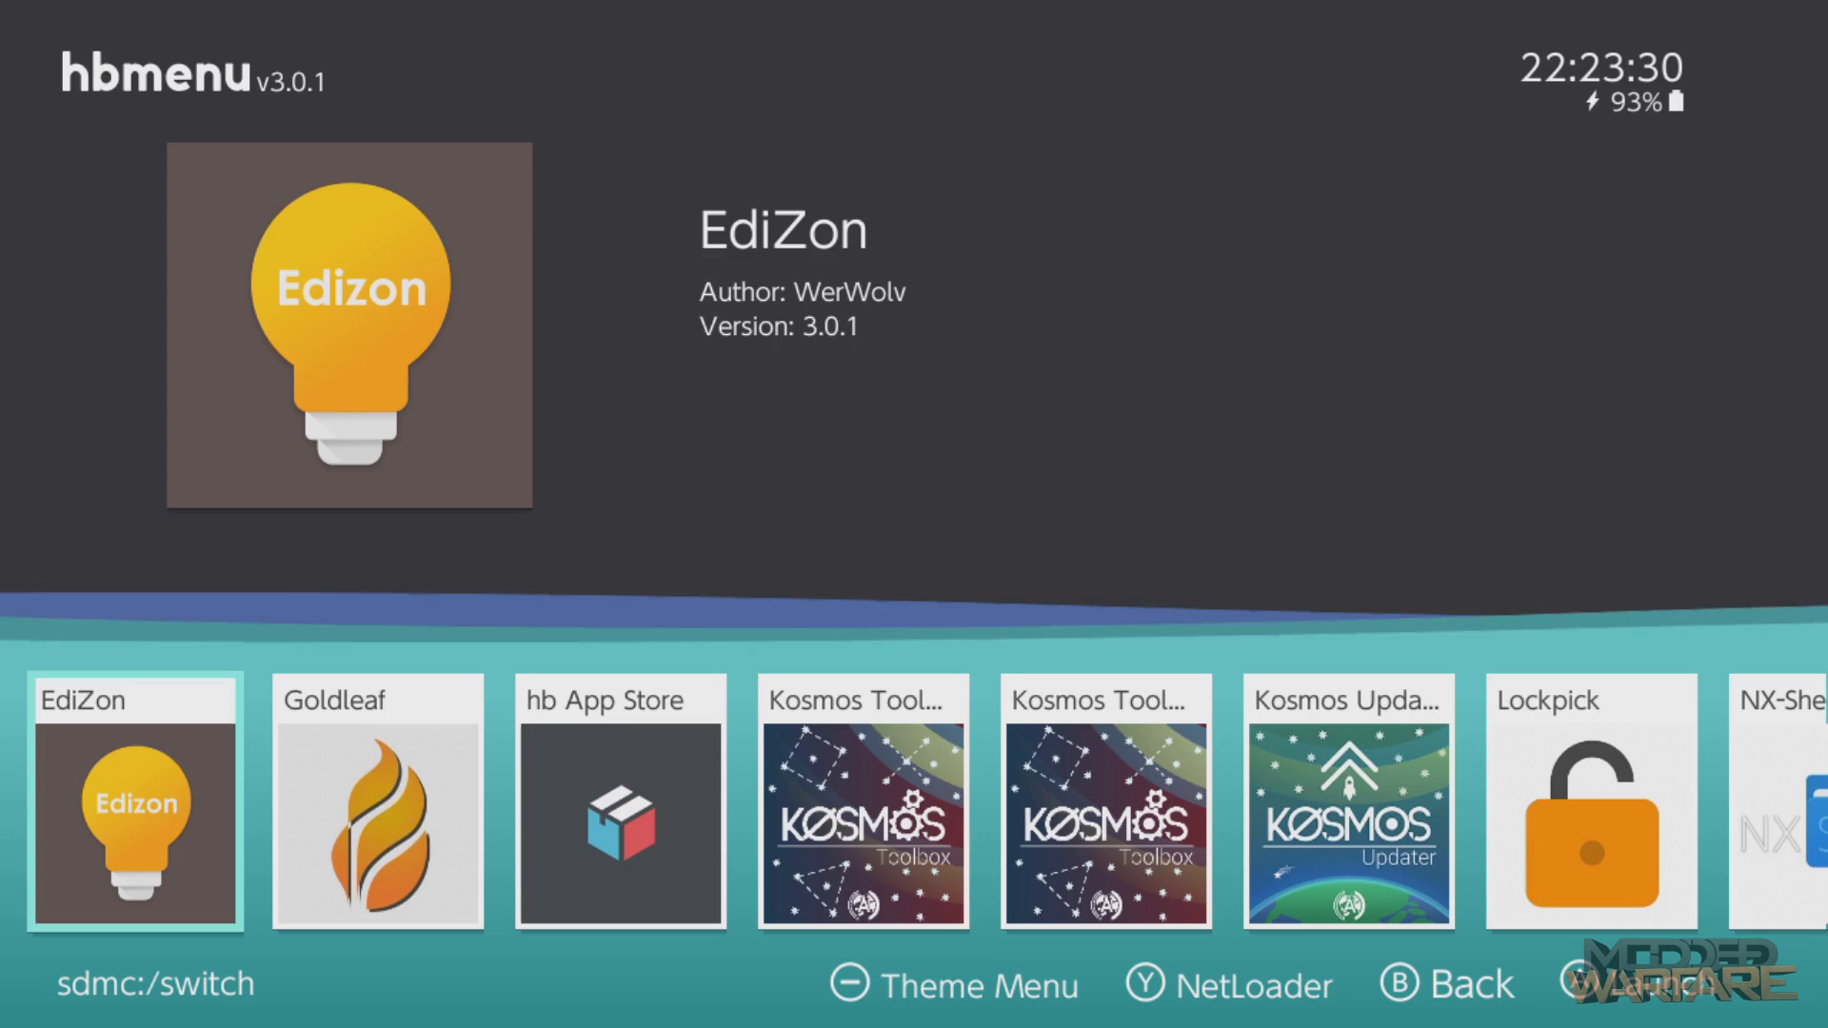
key("Home")
key("Right")
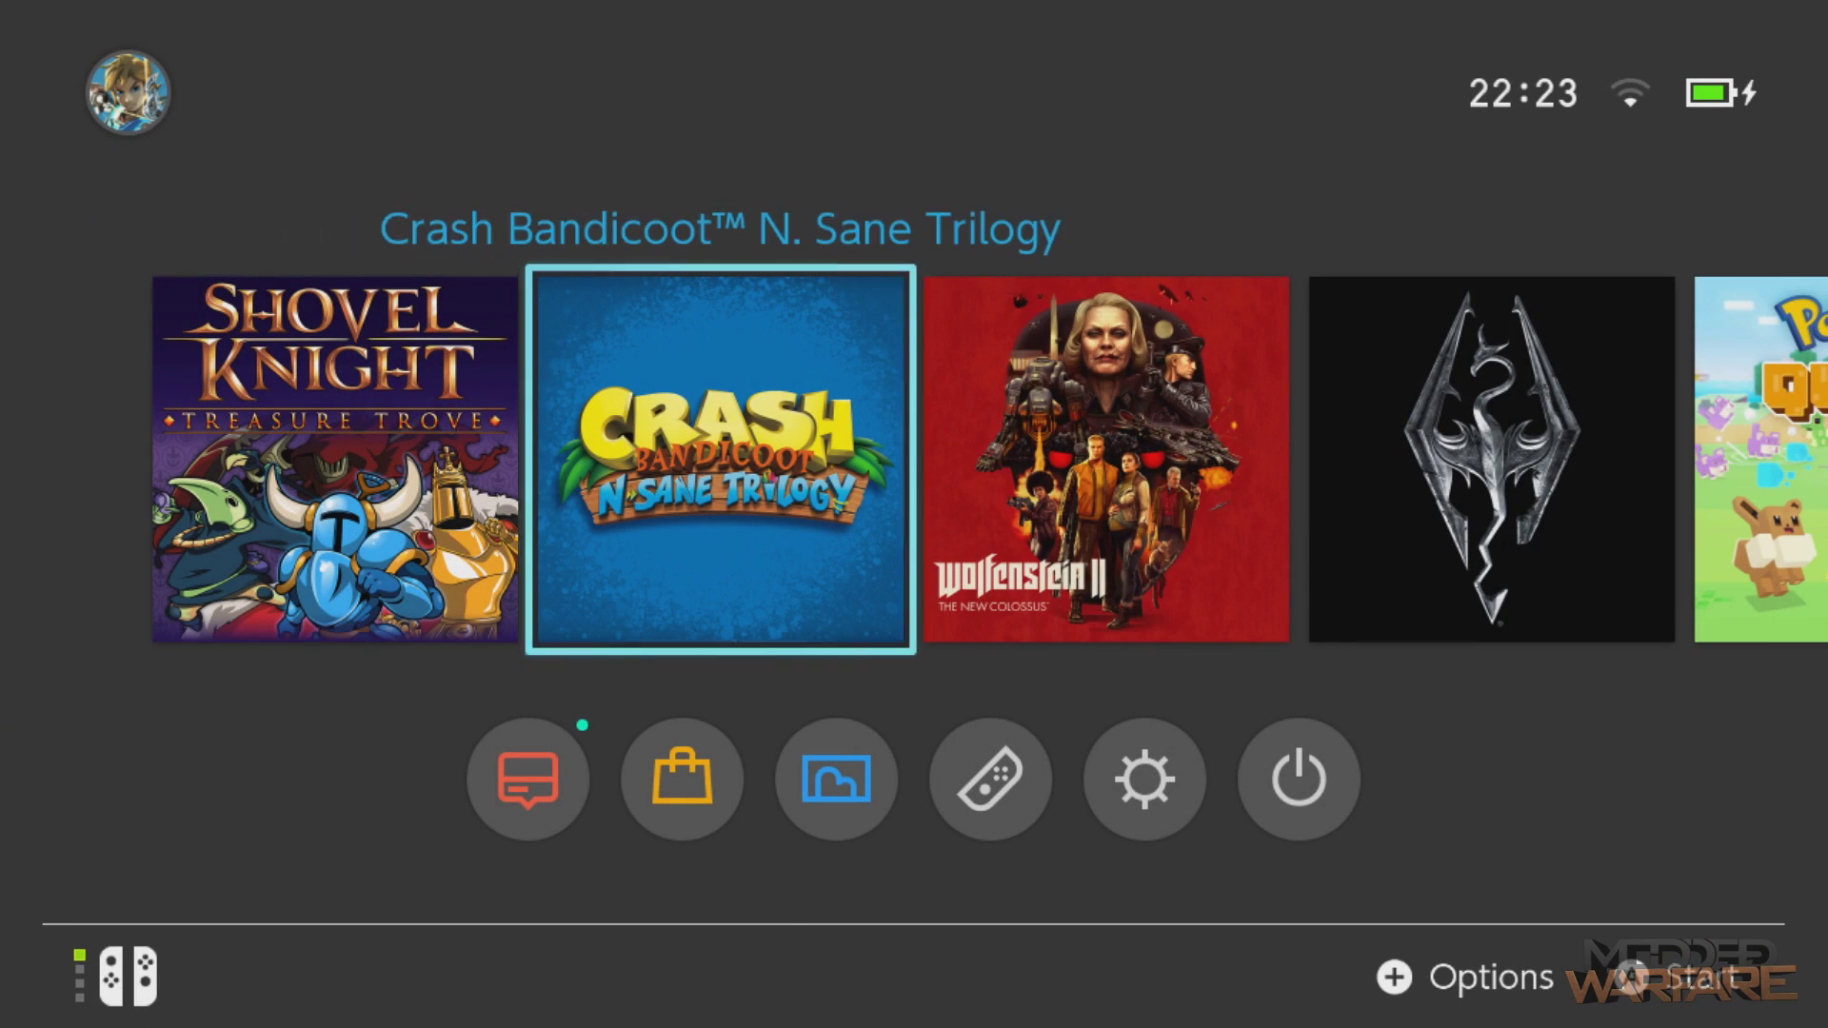
key("Down")
- Scroll through the Cuphead v1.2.2 cheat codes on the MAX-CHEATS page
key("Right")
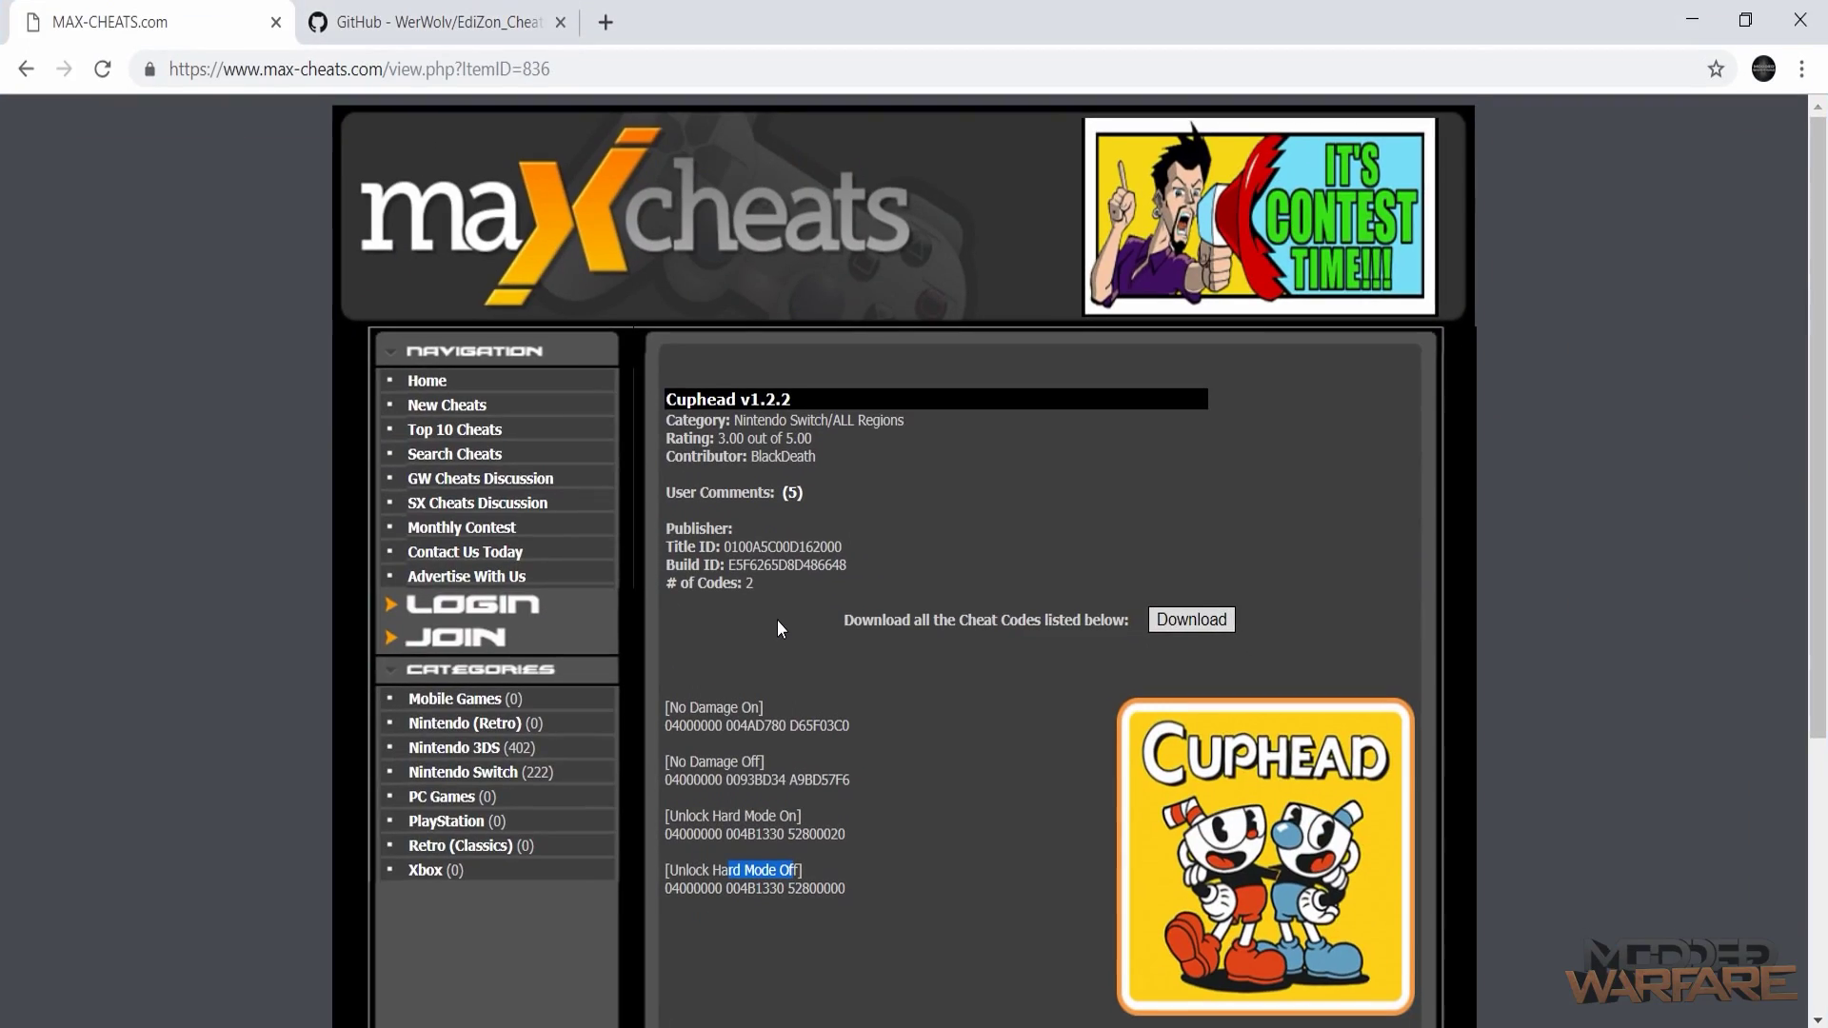
scroll(777, 620, "down", 4)
scroll(777, 620, "up", 4)
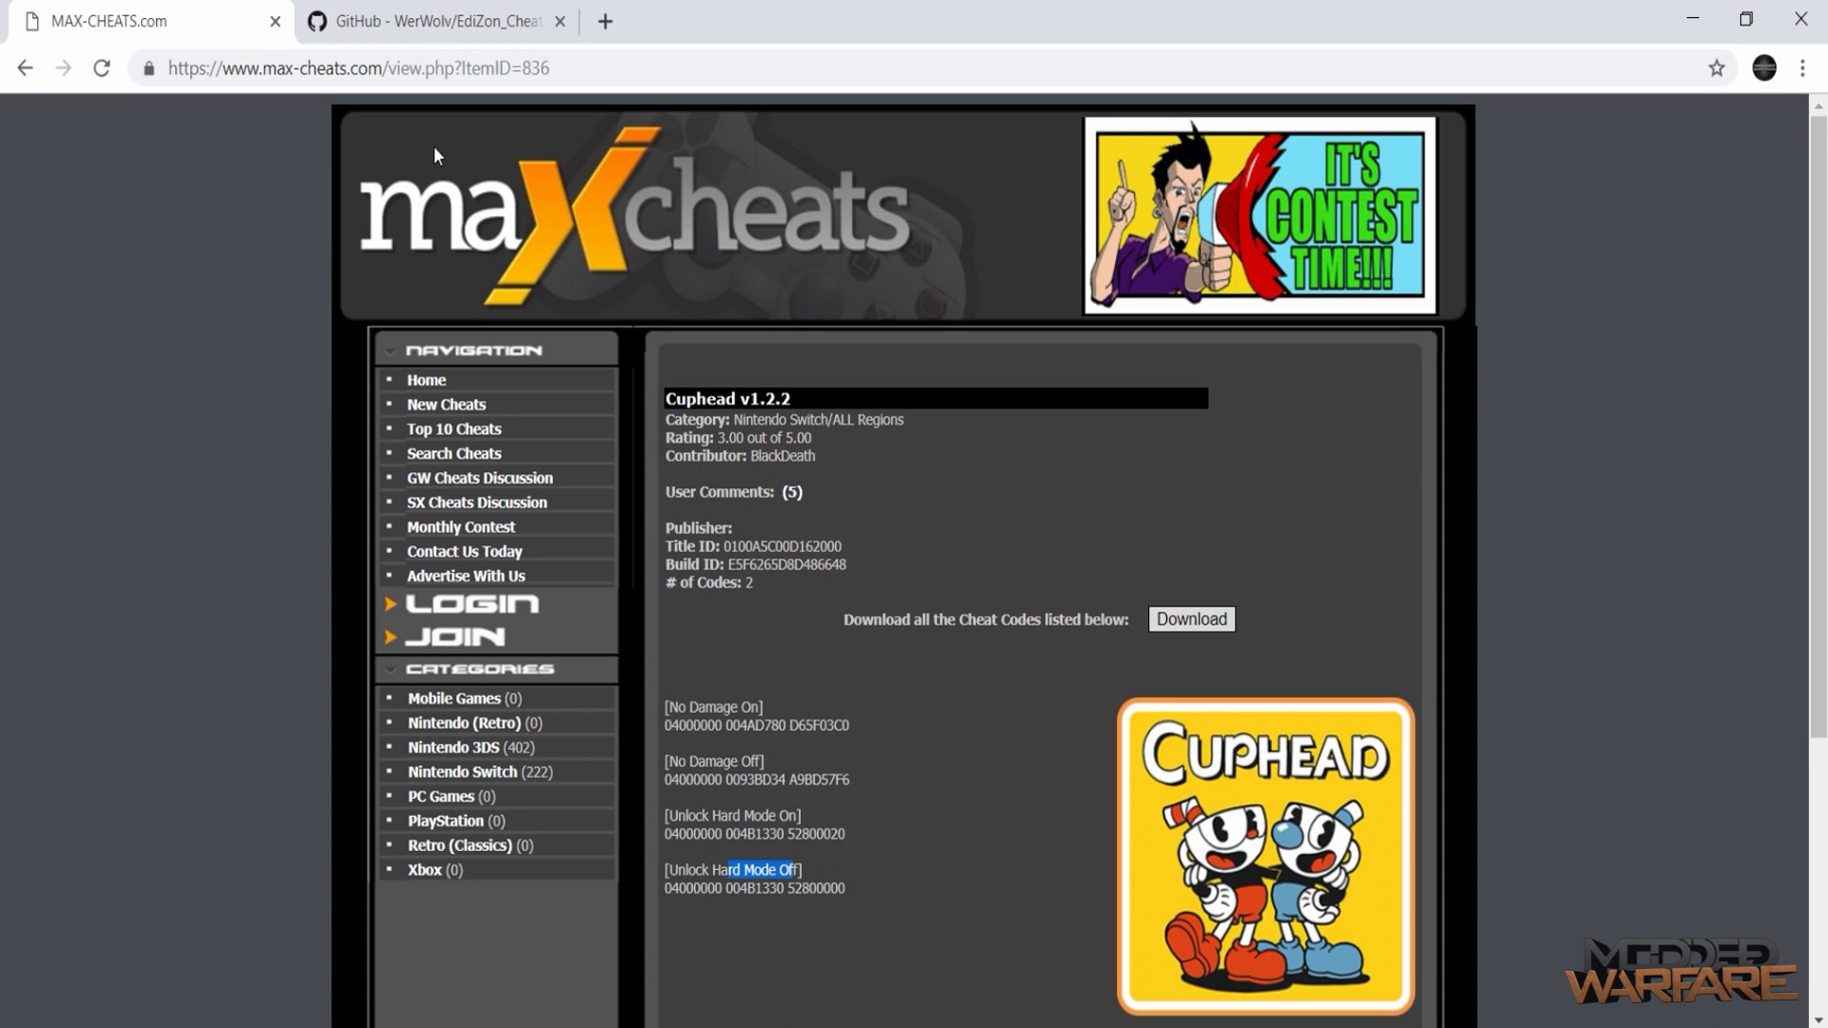
- Switch to the GitHub EdiZon_CheatsConfigsAndScripts repository tab
left_click(409, 21)
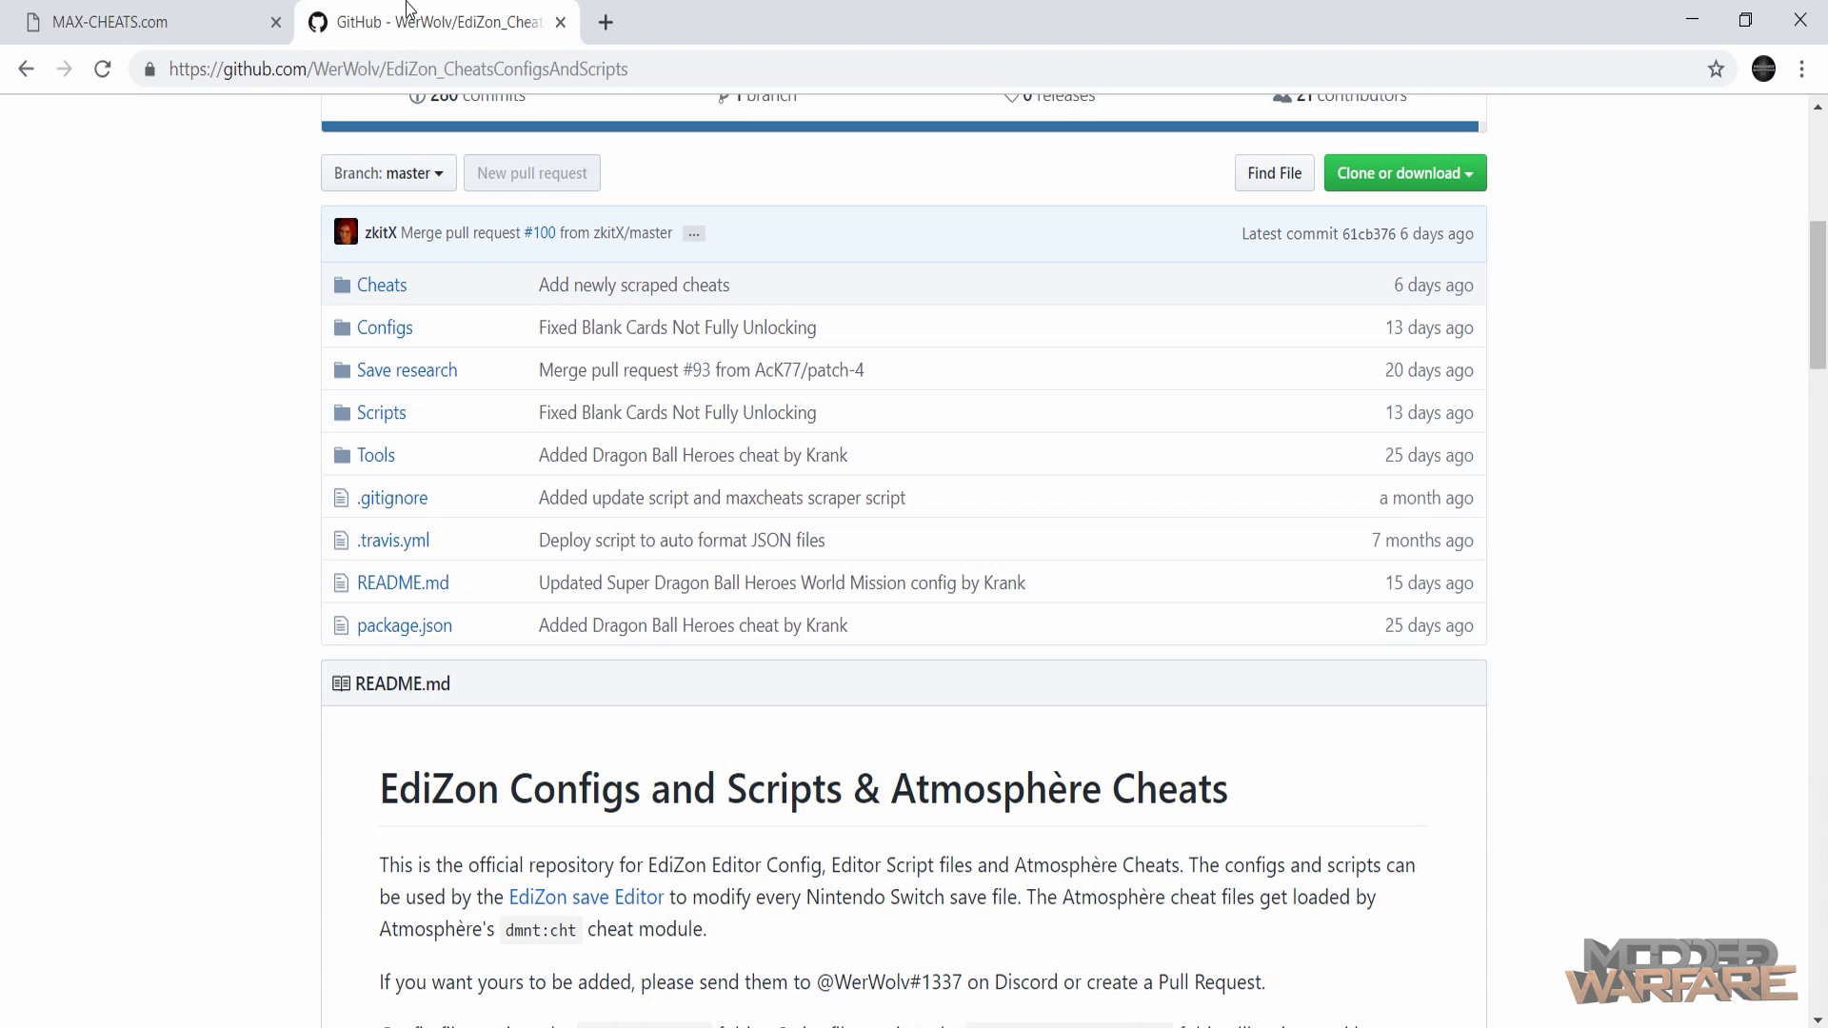
scroll(712, 638, "up", 5)
scroll(712, 647, "up", 2)
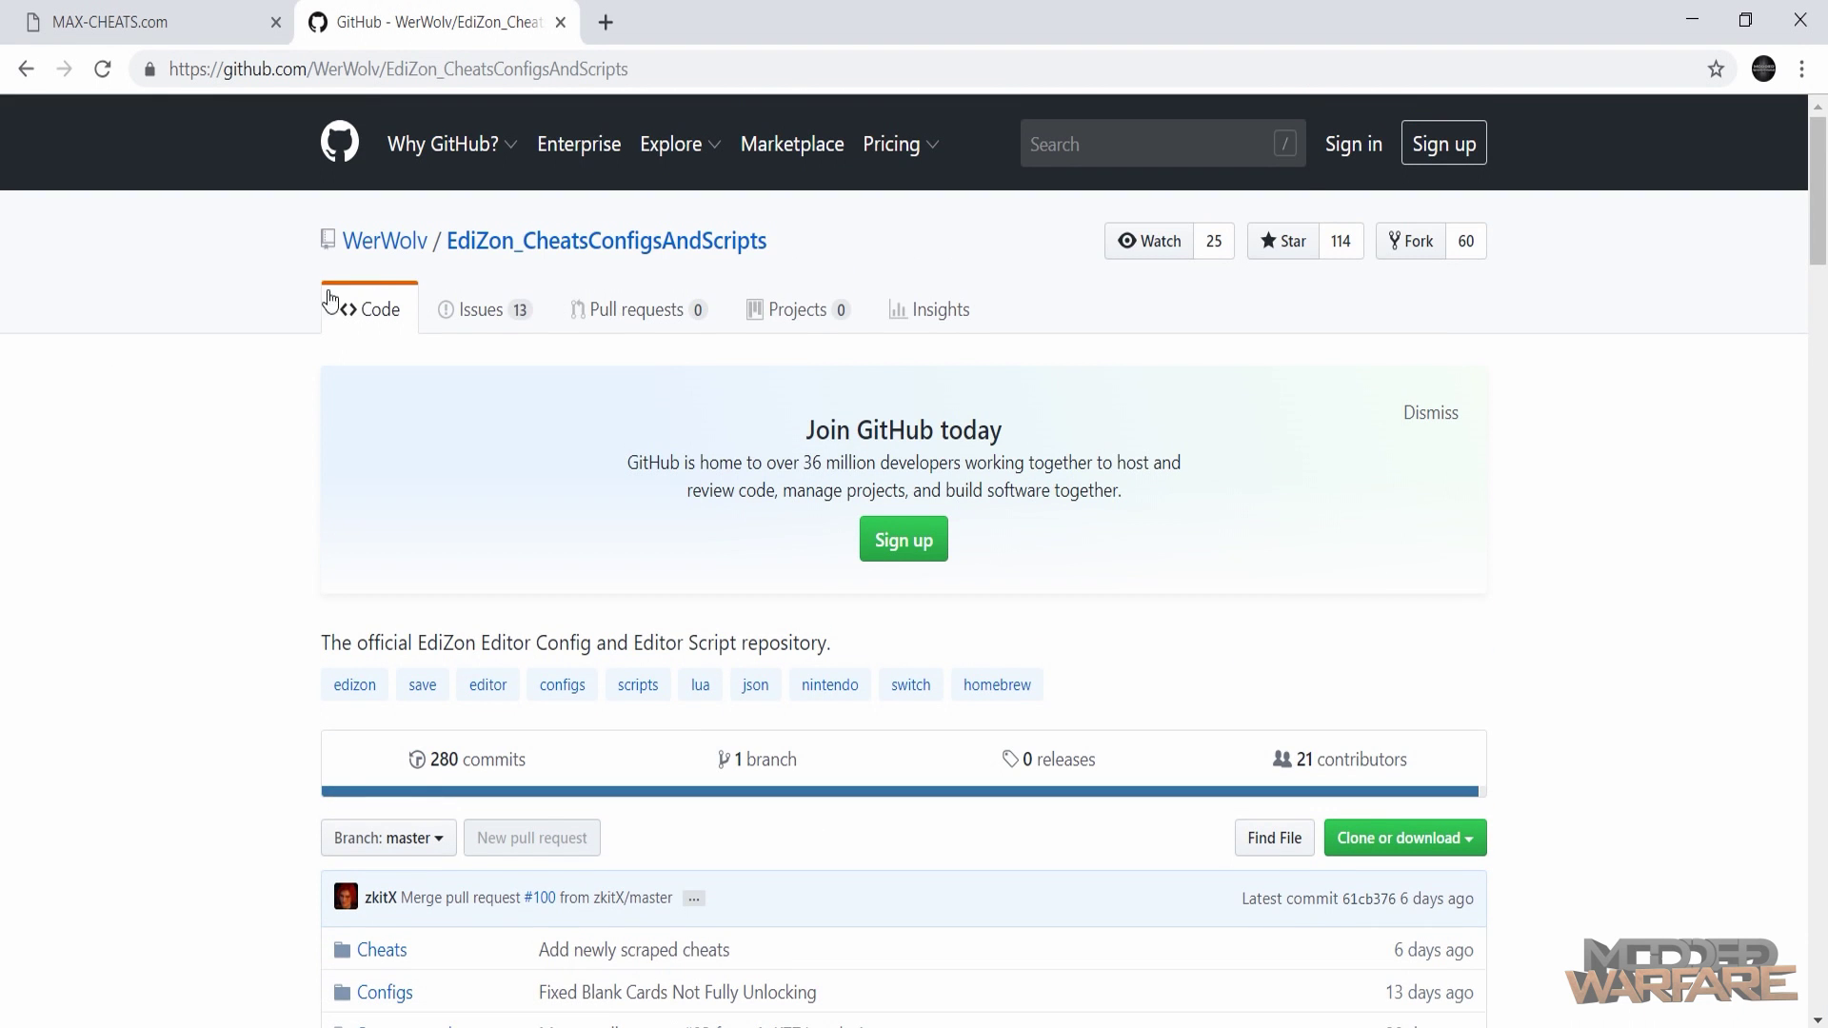
scroll(681, 865, "down", 3)
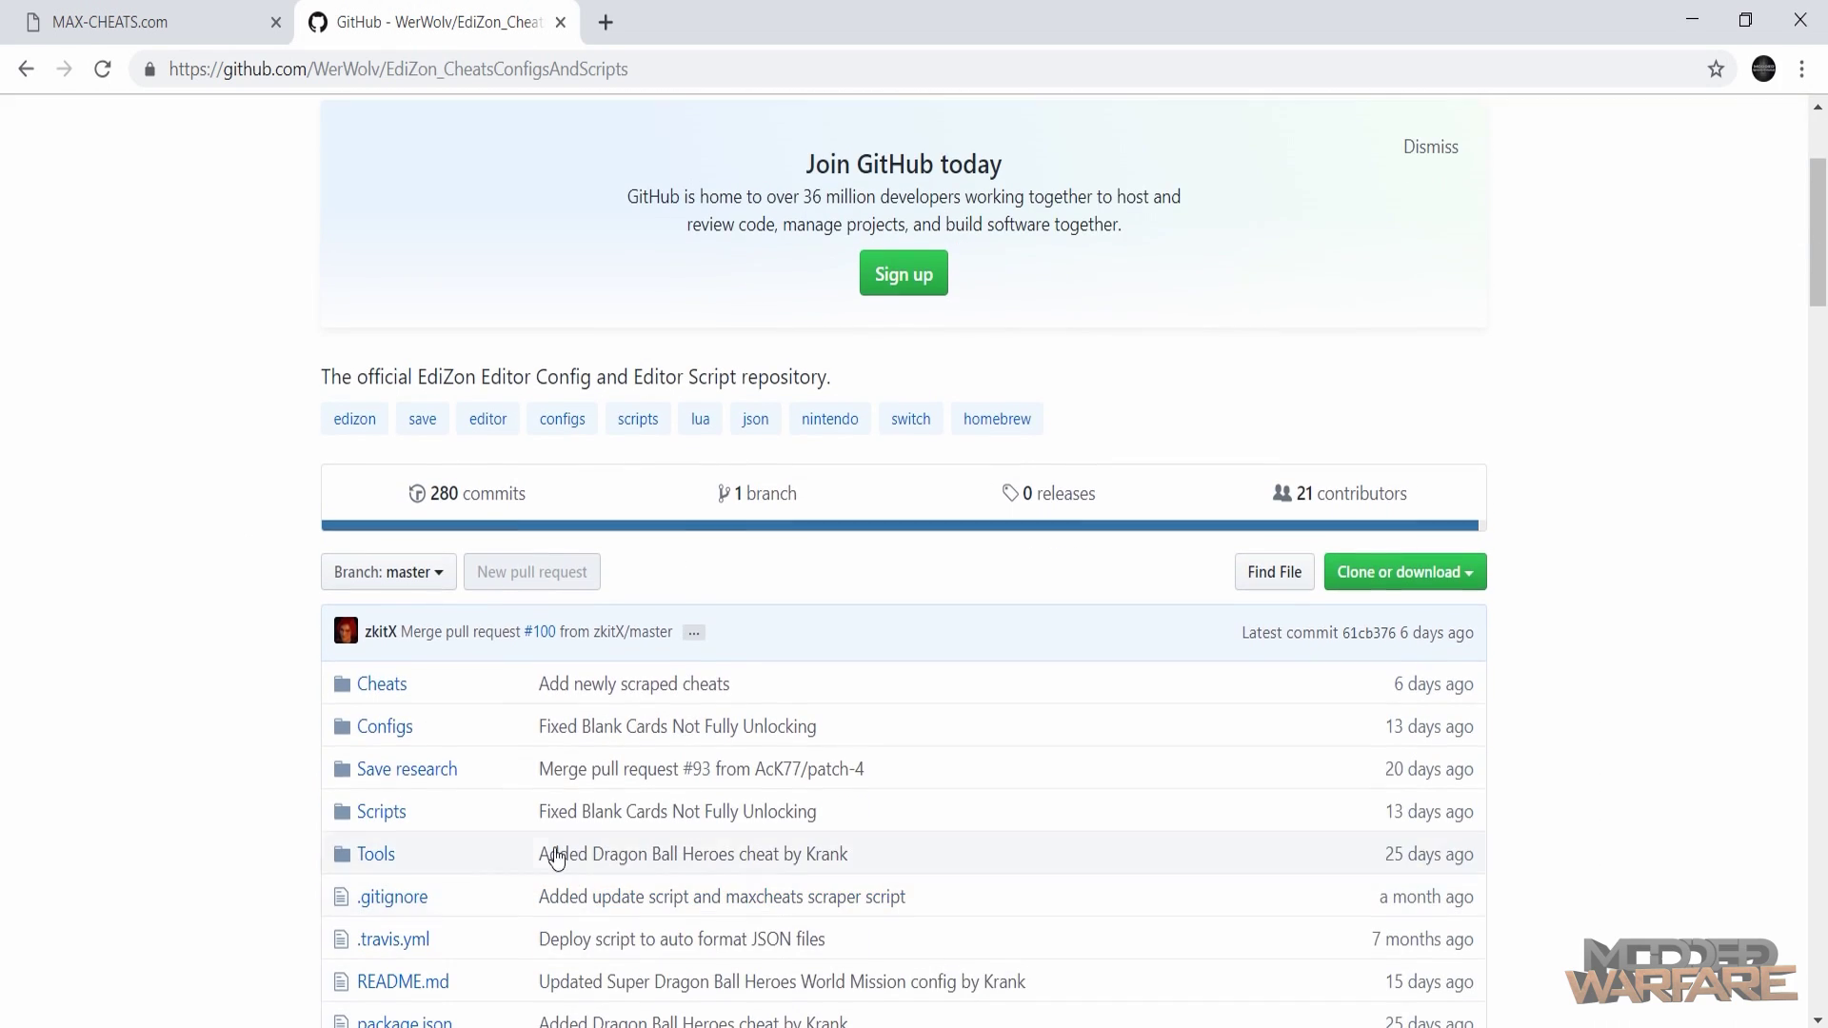
- Open the repository's Cheats folder and scroll through its title list
left_click(385, 685)
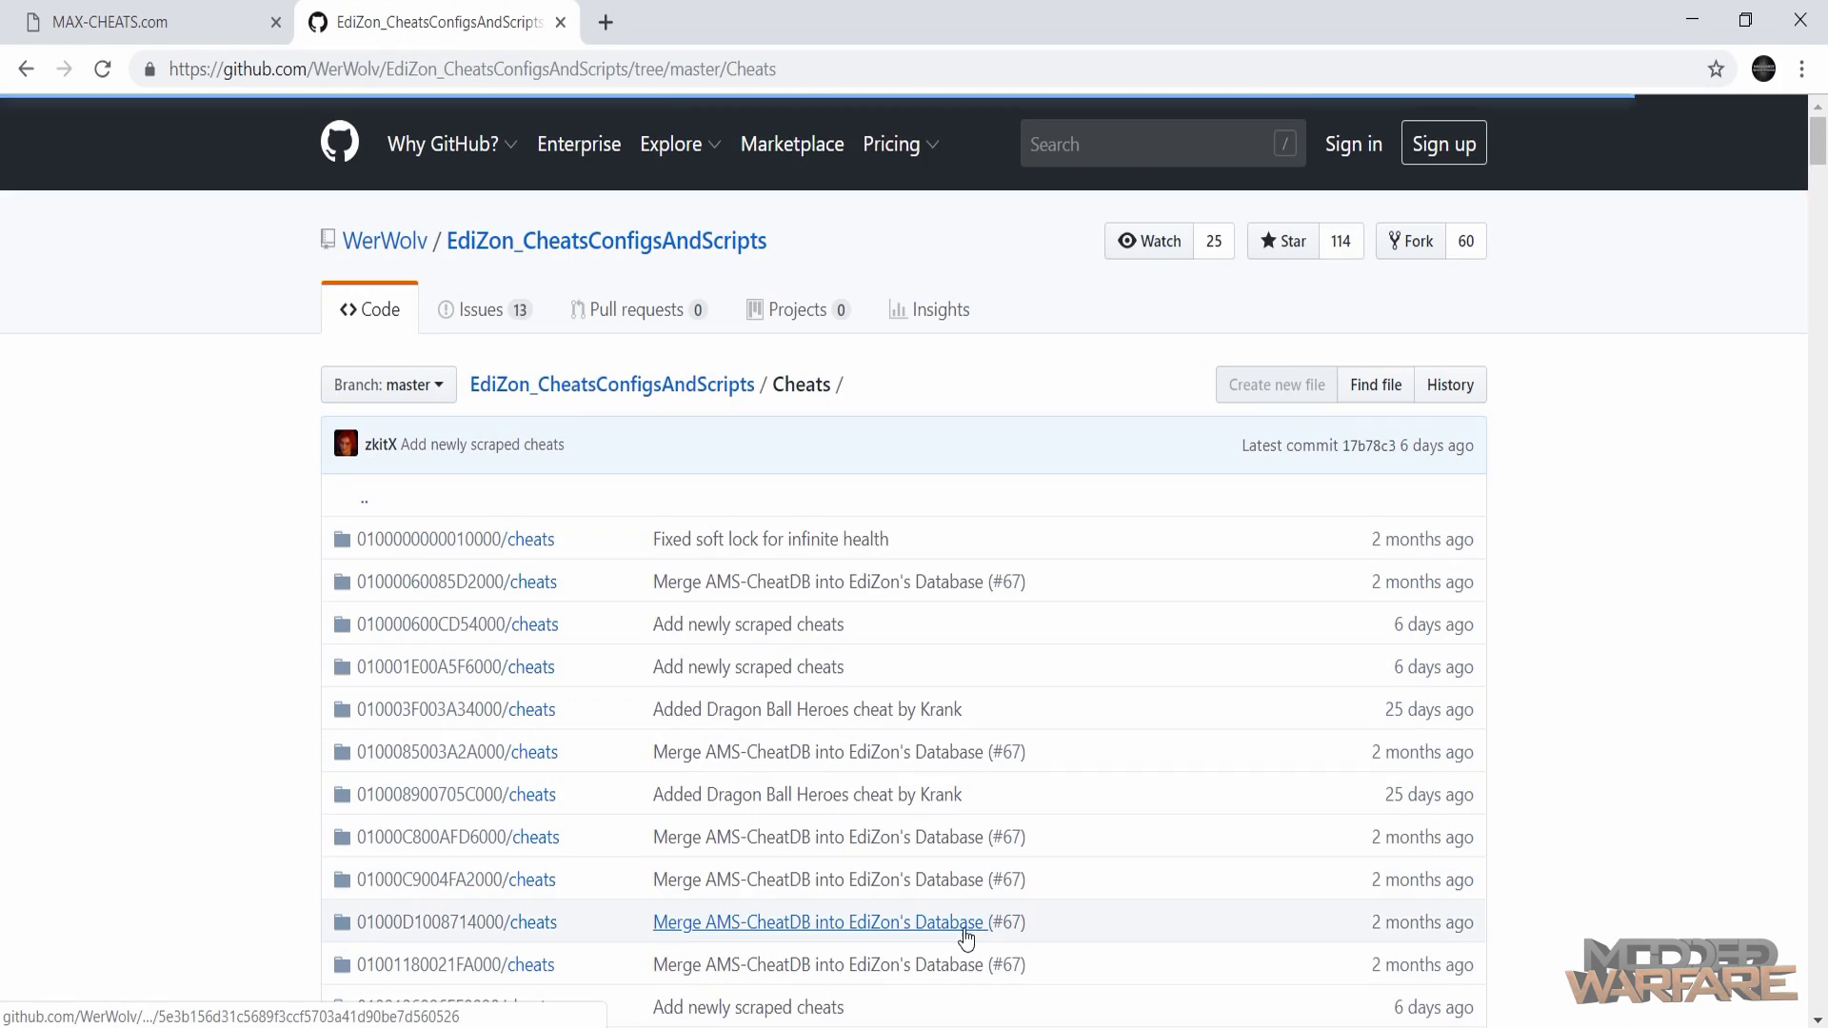
scroll(1045, 886, "down", 15)
scroll(1045, 880, "down", 14)
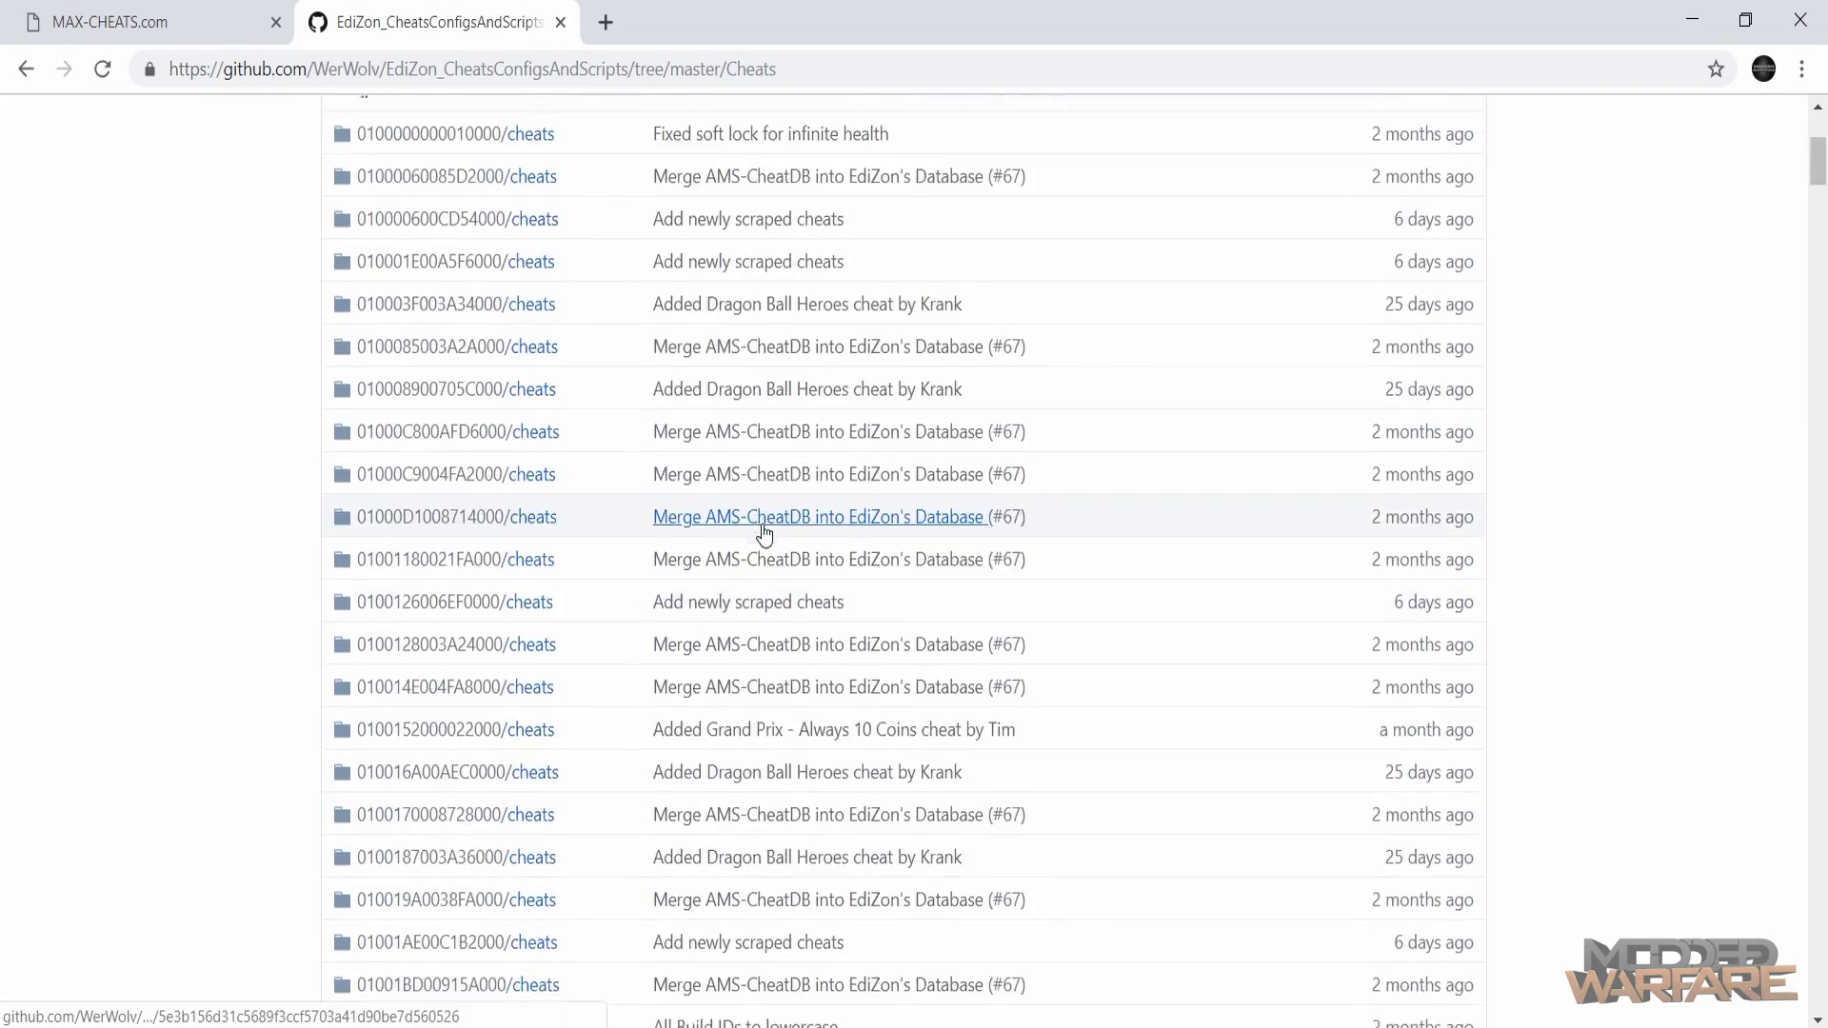
scroll(763, 526, "down", 20)
scroll(764, 533, "down", 15)
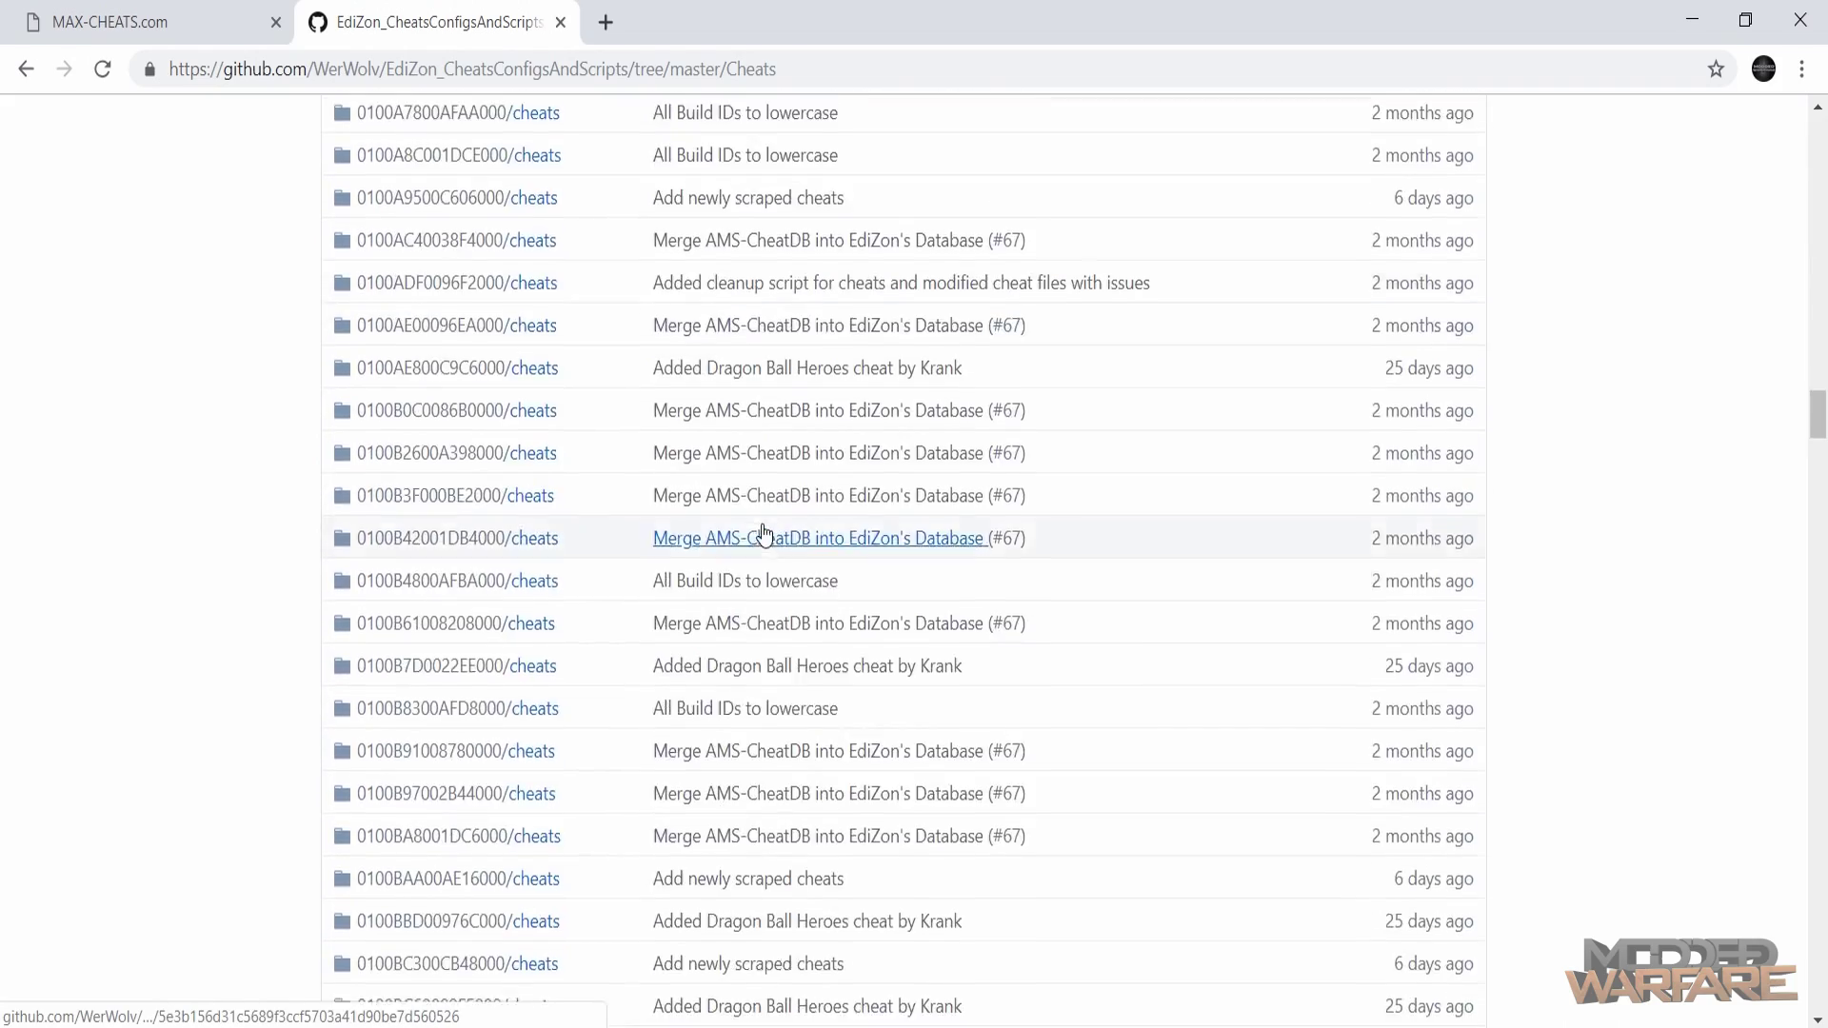
scroll(448, 362, "down", 15)
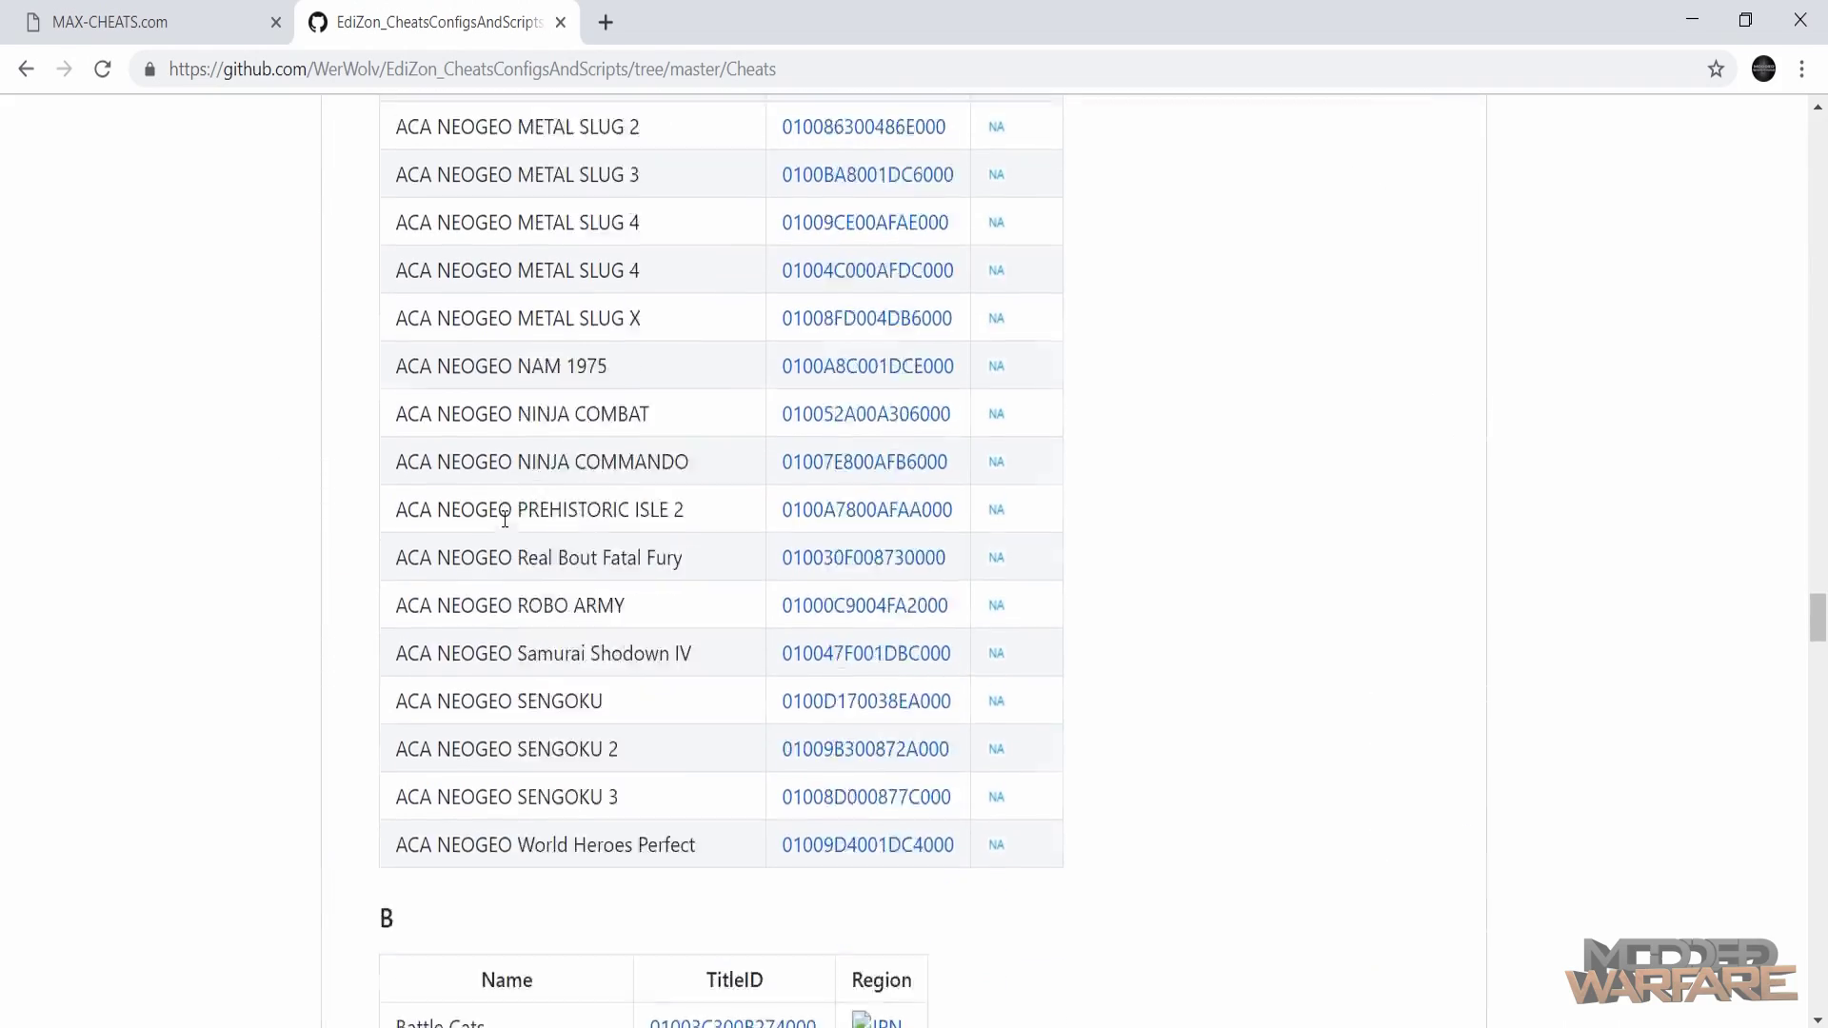
scroll(396, 653, "down", 7)
scroll(583, 718, "down", 20)
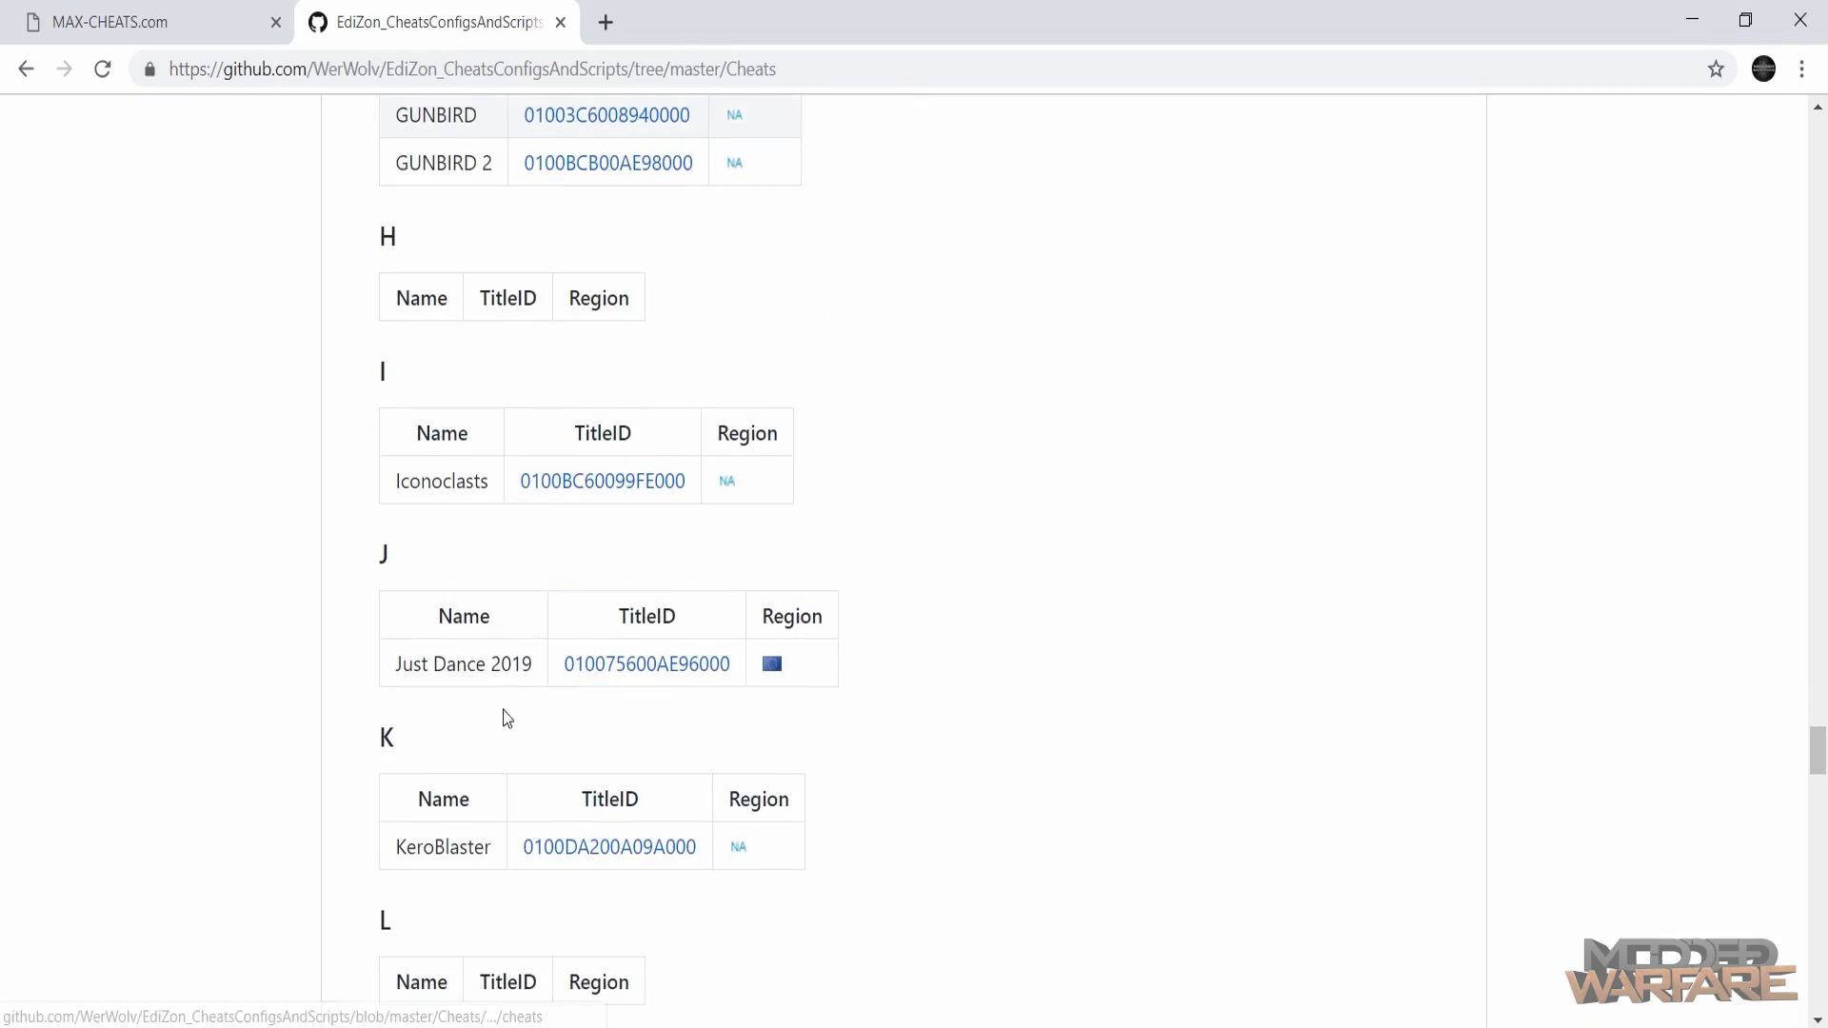
scroll(640, 762, "up", 20)
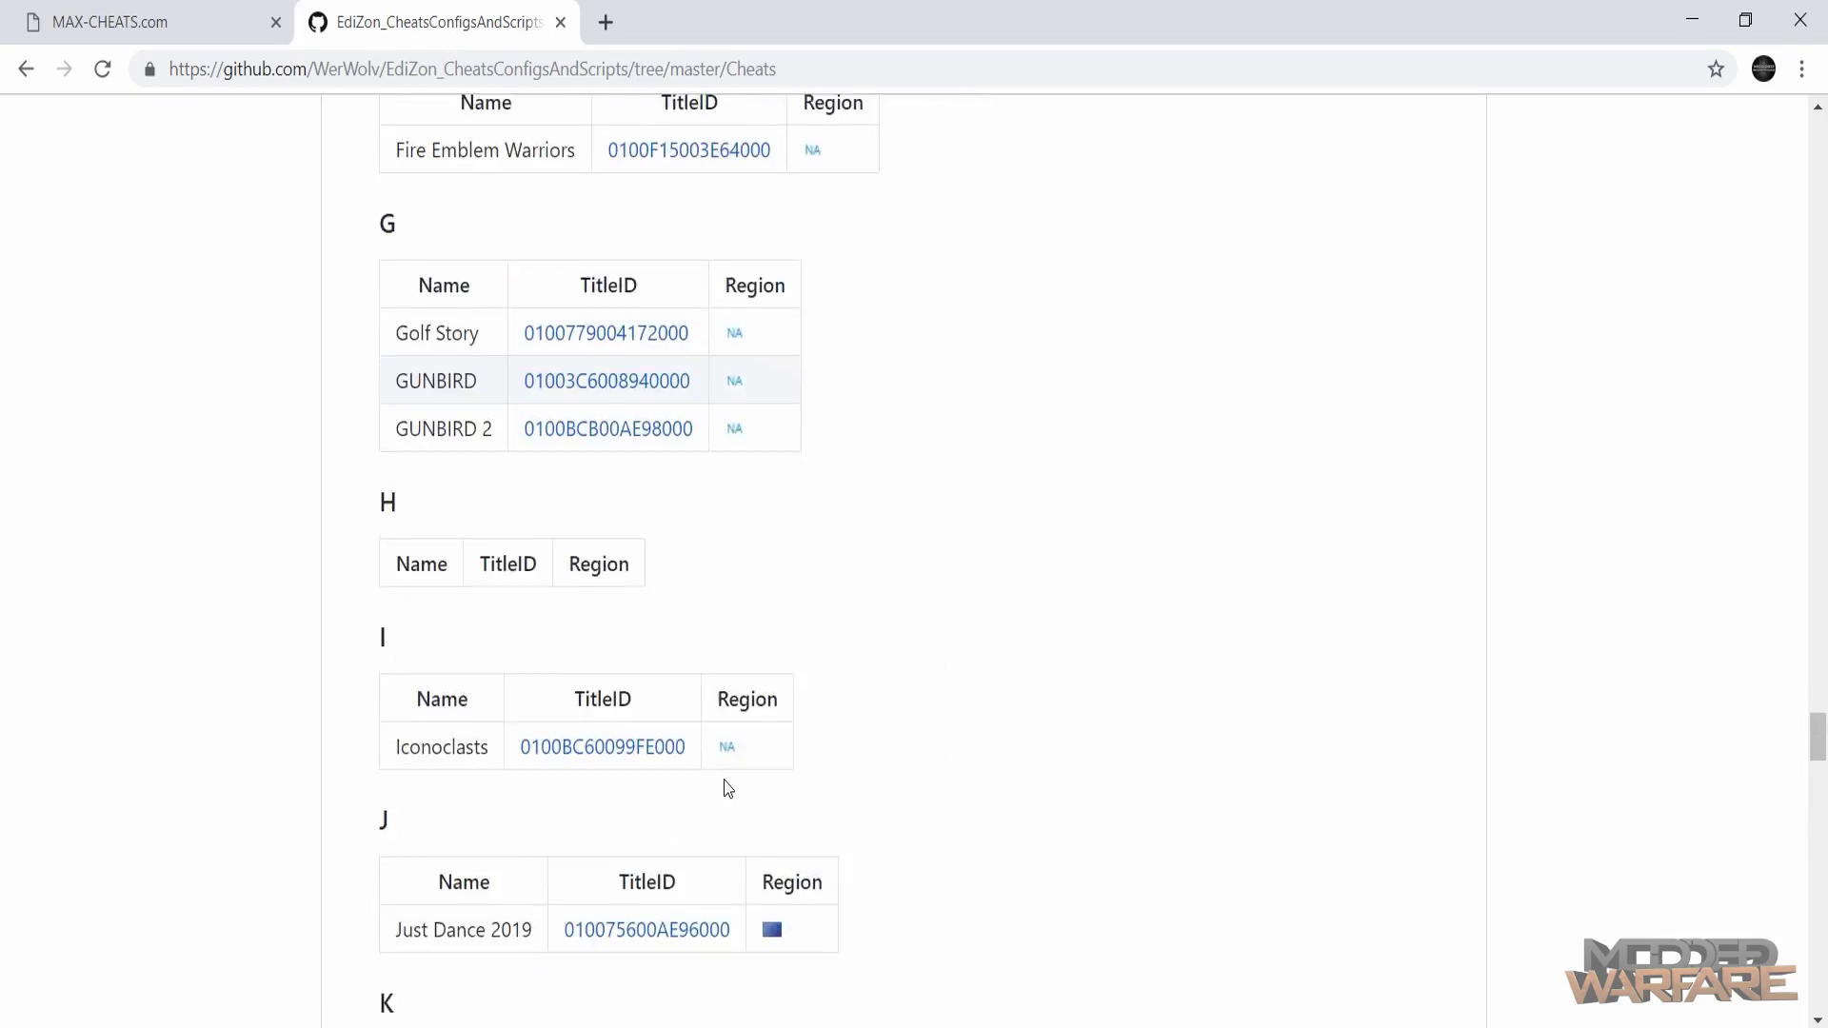
scroll(752, 794, "up", 20)
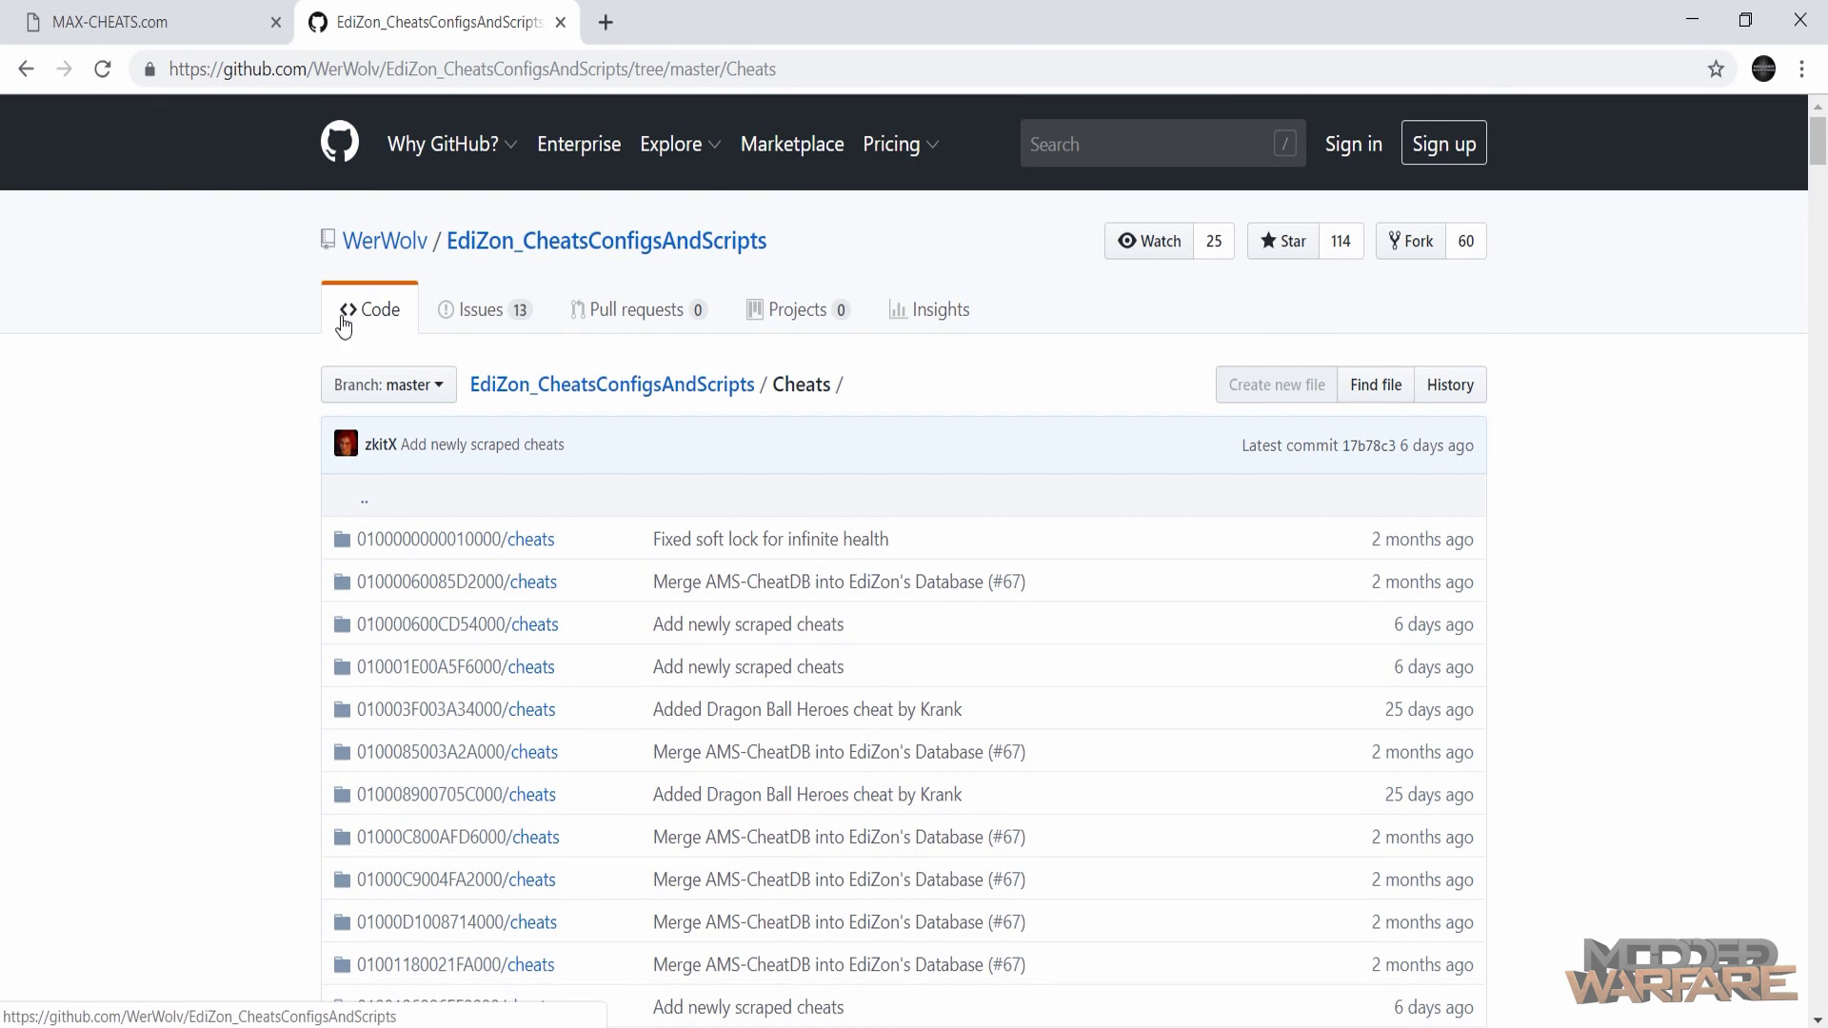
- Return to the repository main page and view its Clone or download options
left_click(529, 244)
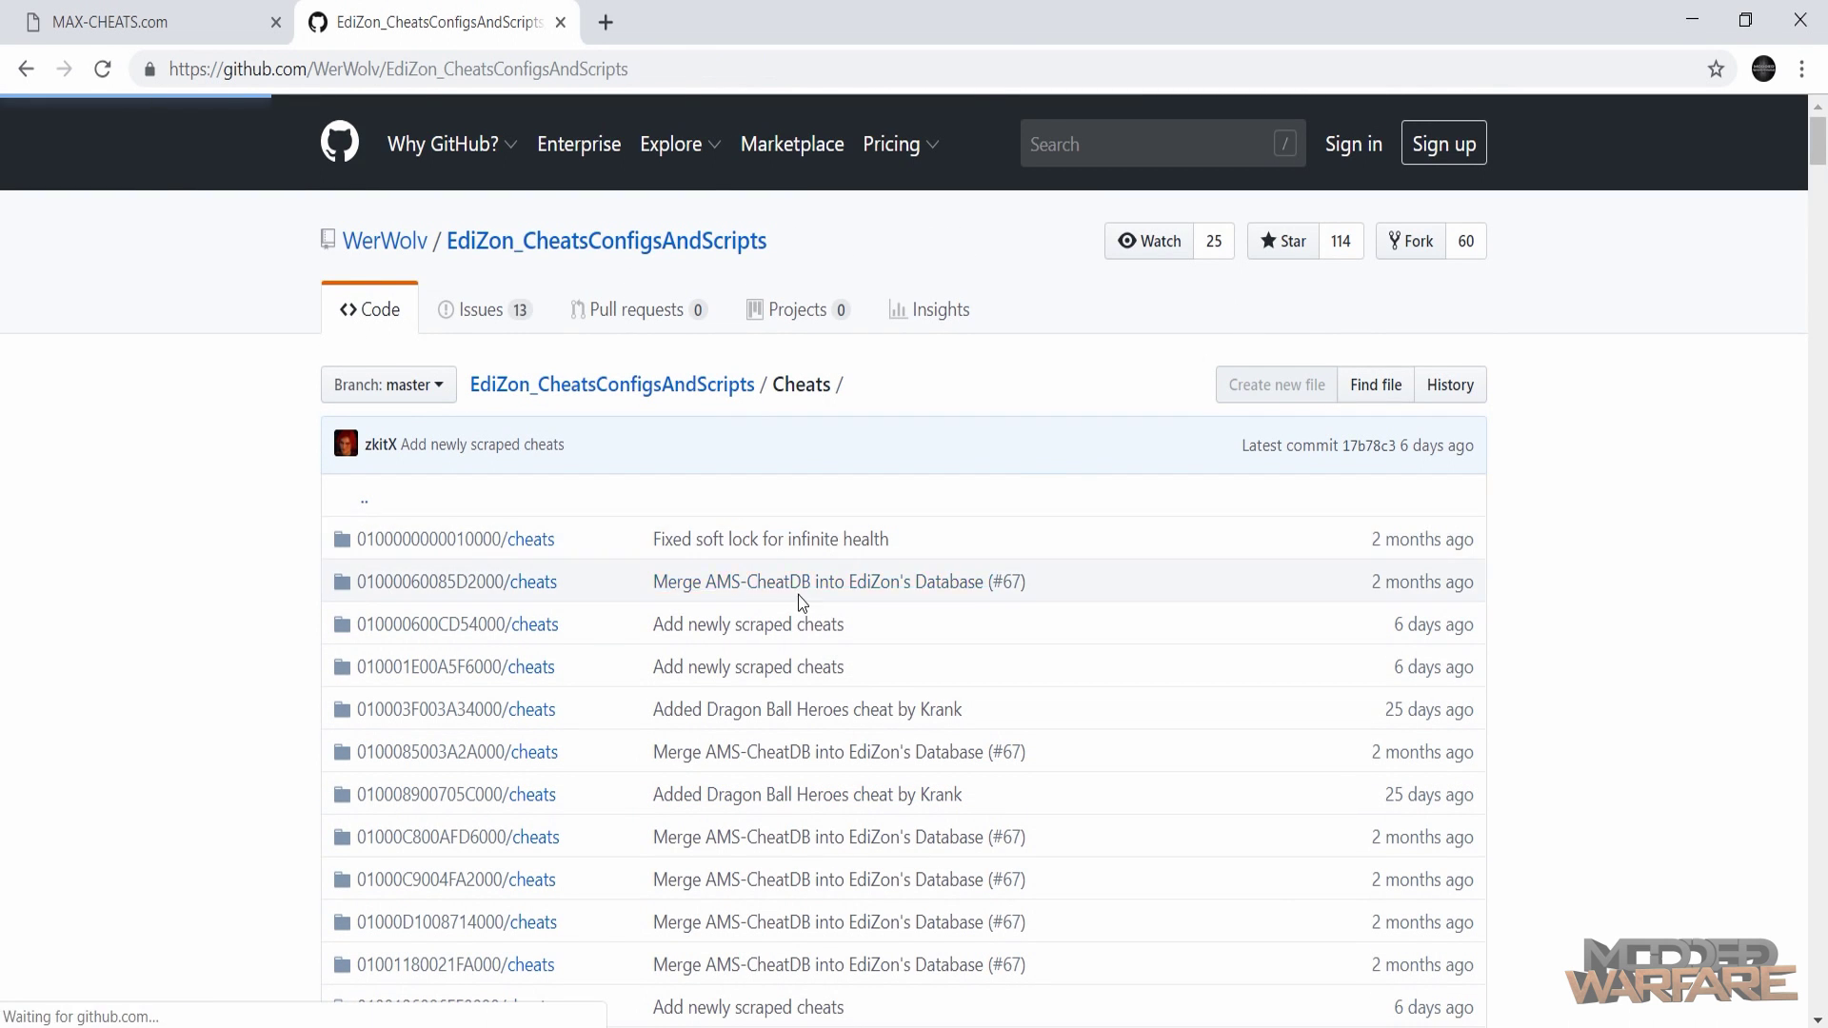
scroll(1510, 530, "down", 4)
left_click(1437, 451)
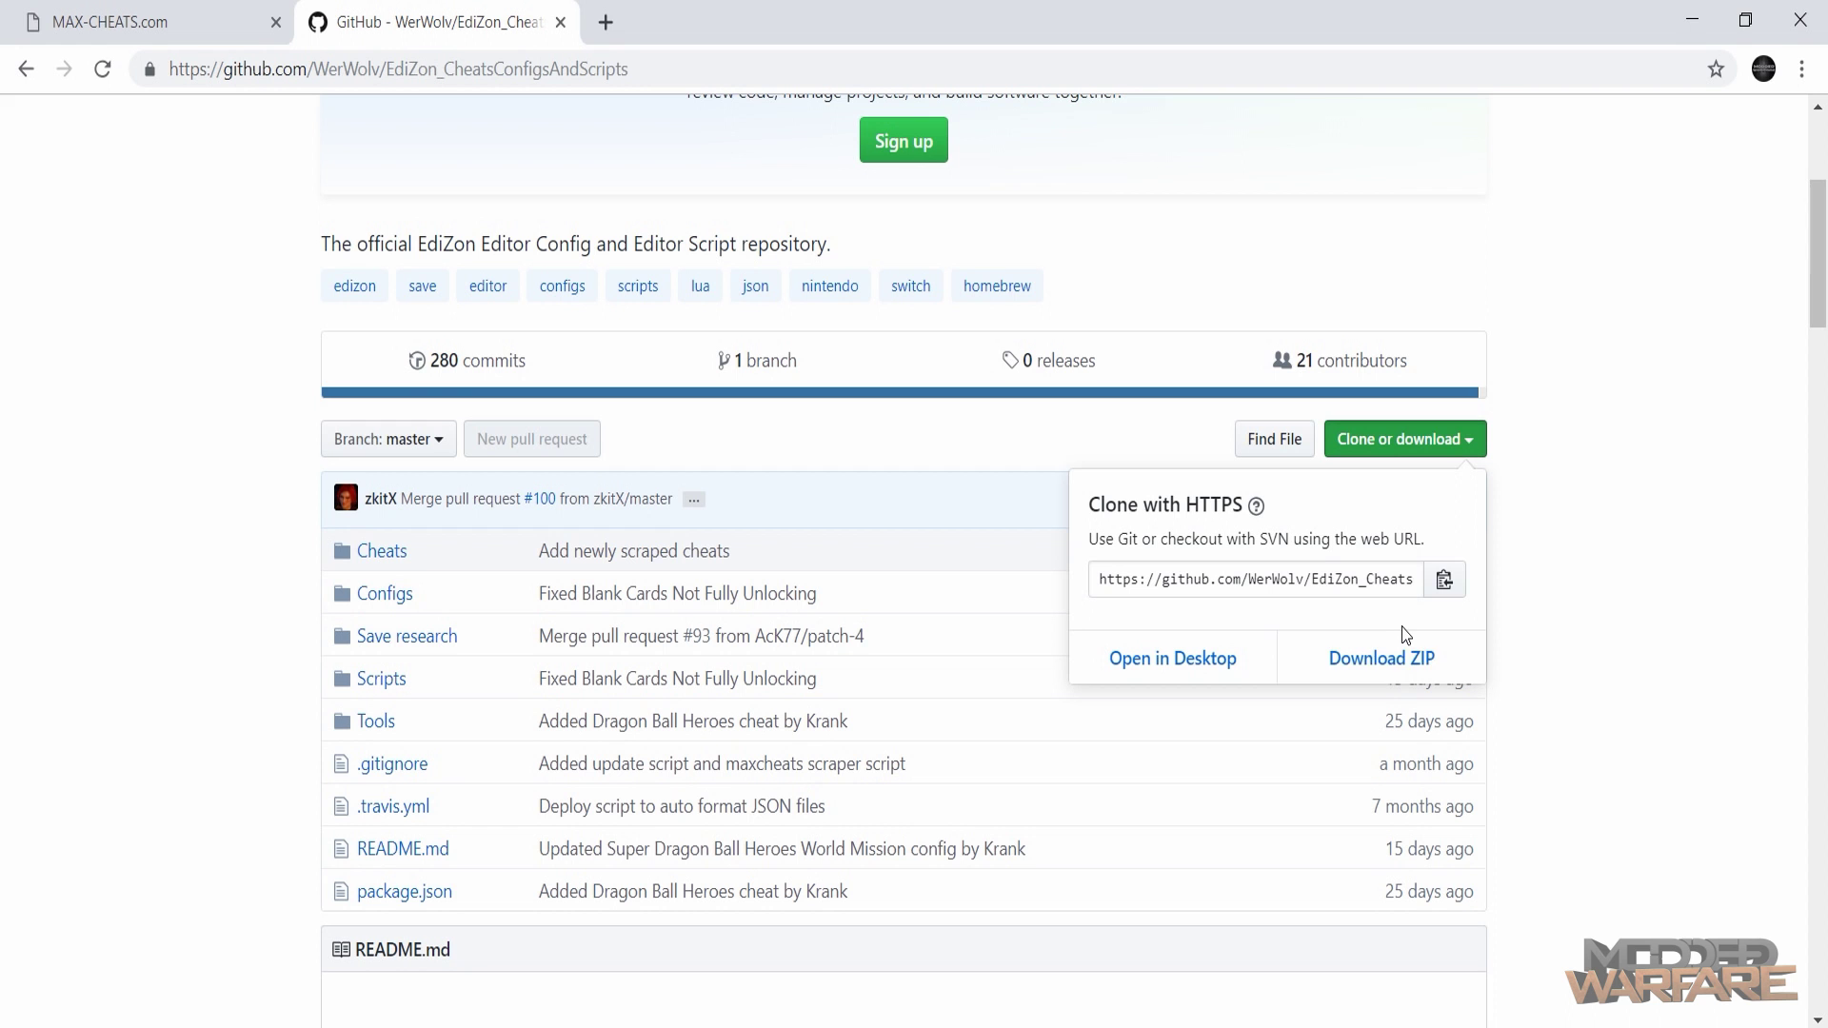
left_click(1683, 429)
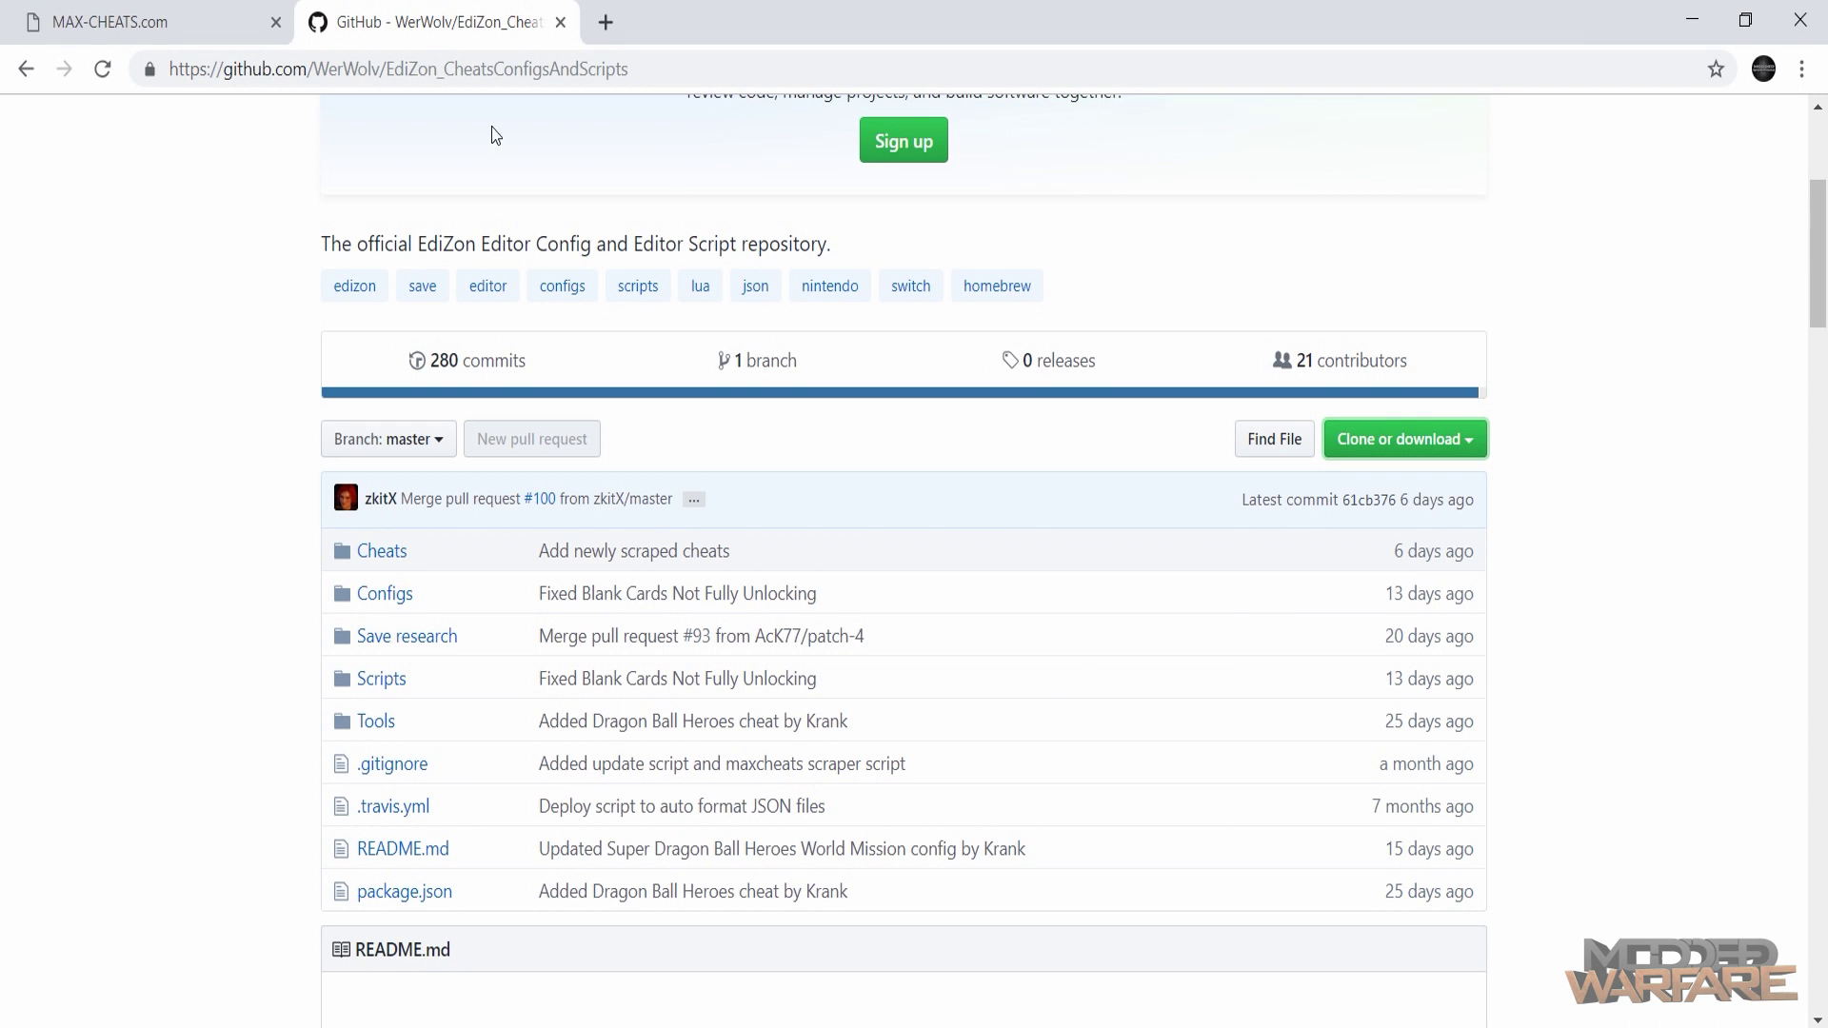
- Minimize Chrome and open This PC in File Explorer
left_click(1692, 20)
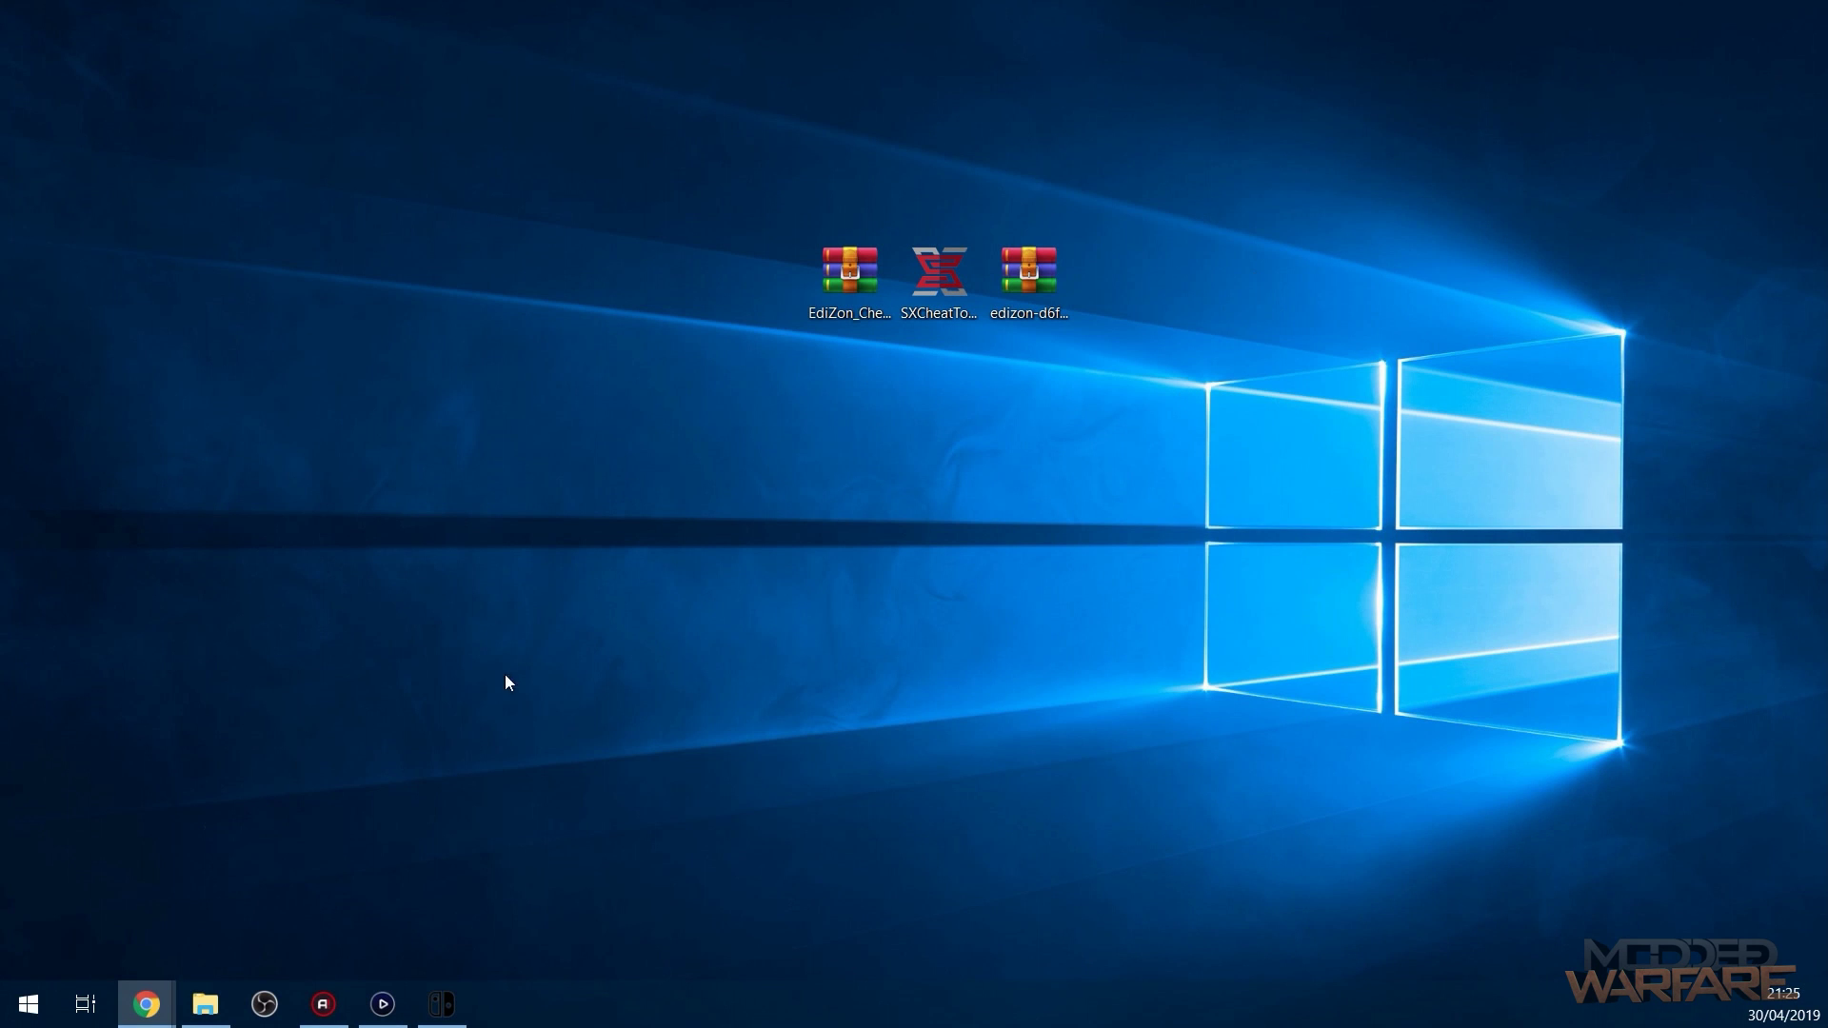
left_click(29, 1004)
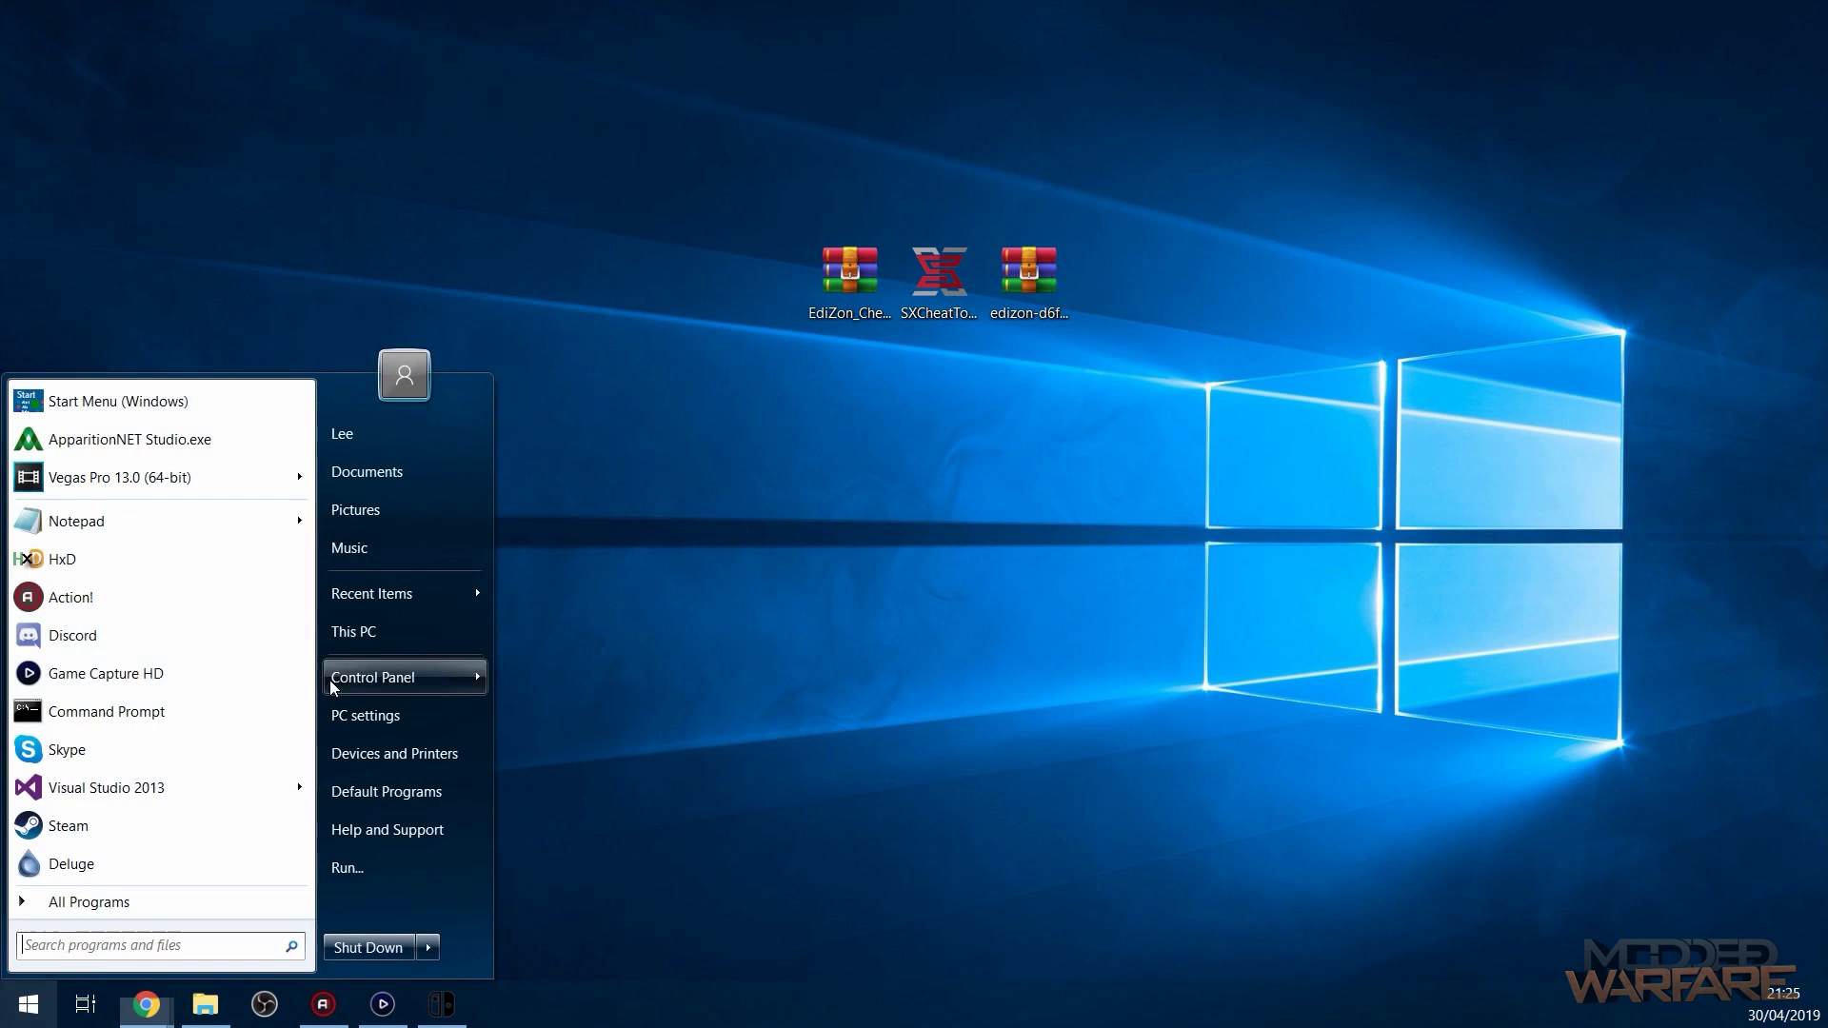
left_click(348, 628)
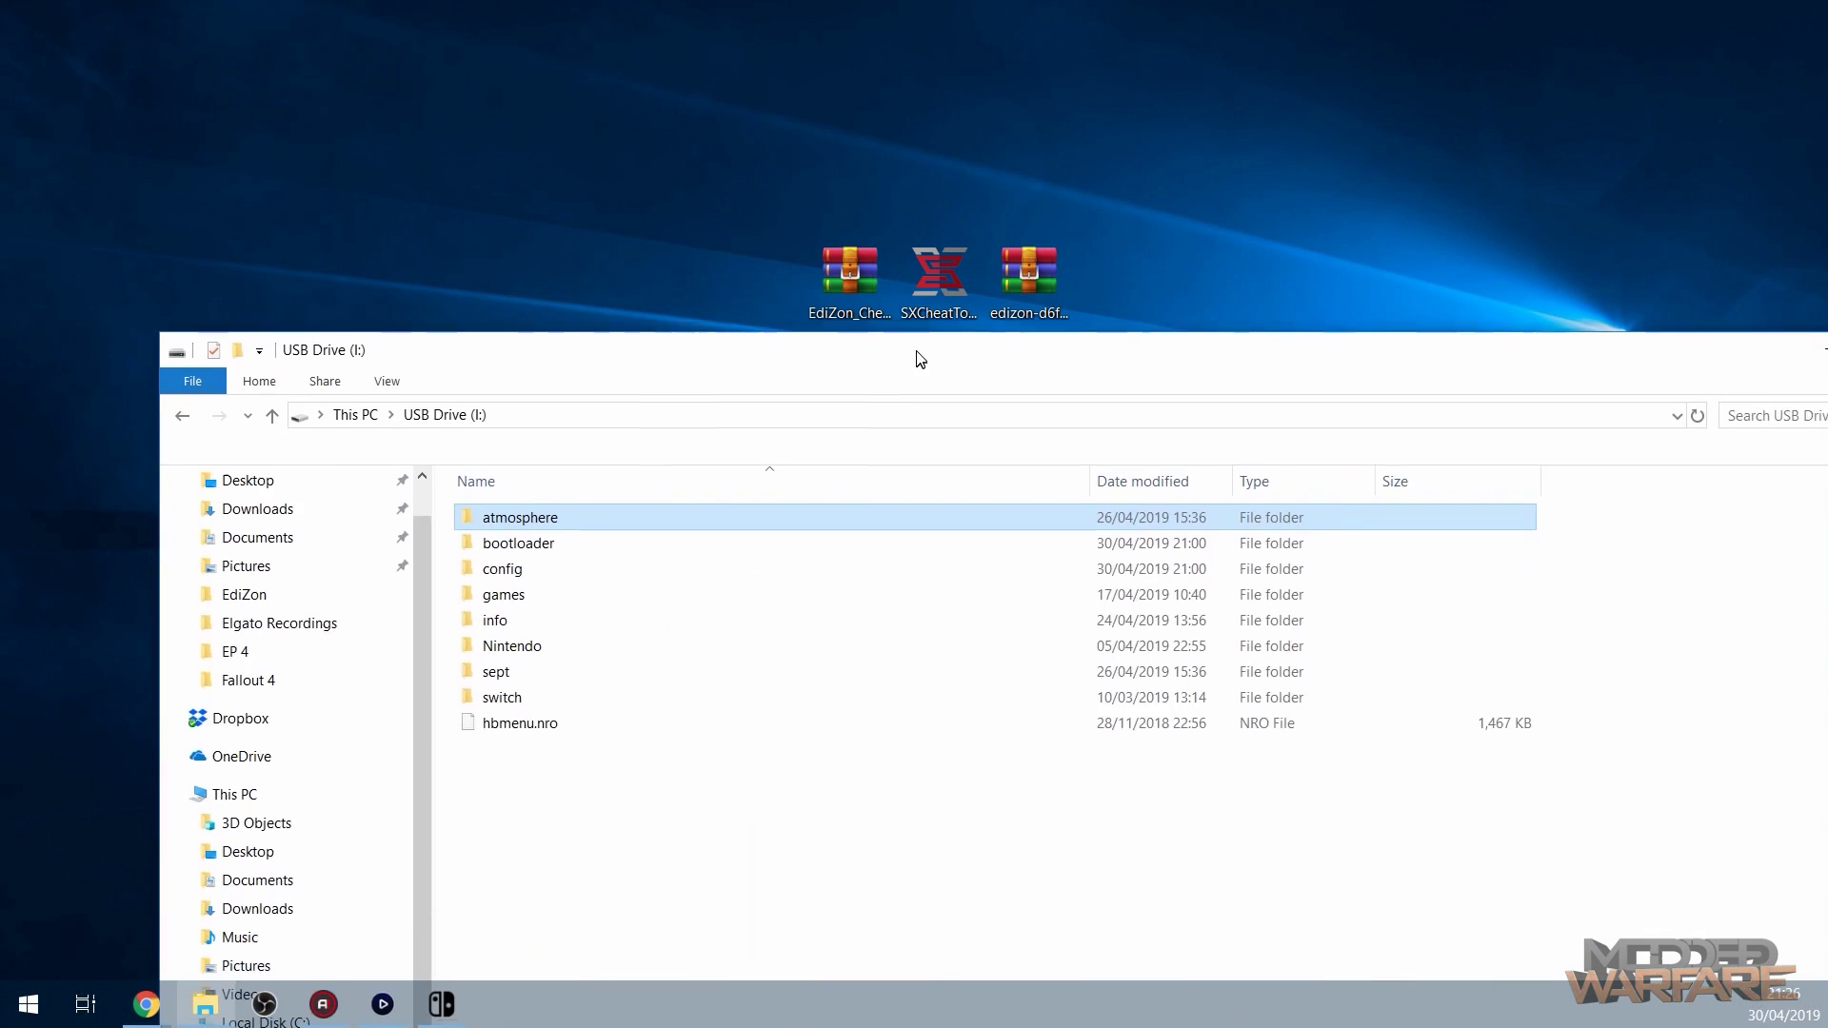
left_click_drag(916, 350, 775, 359)
- Open the EdiZon cheats zip's Cheats folder in WinRAR and select all its folders except '..'
double_click(849, 284)
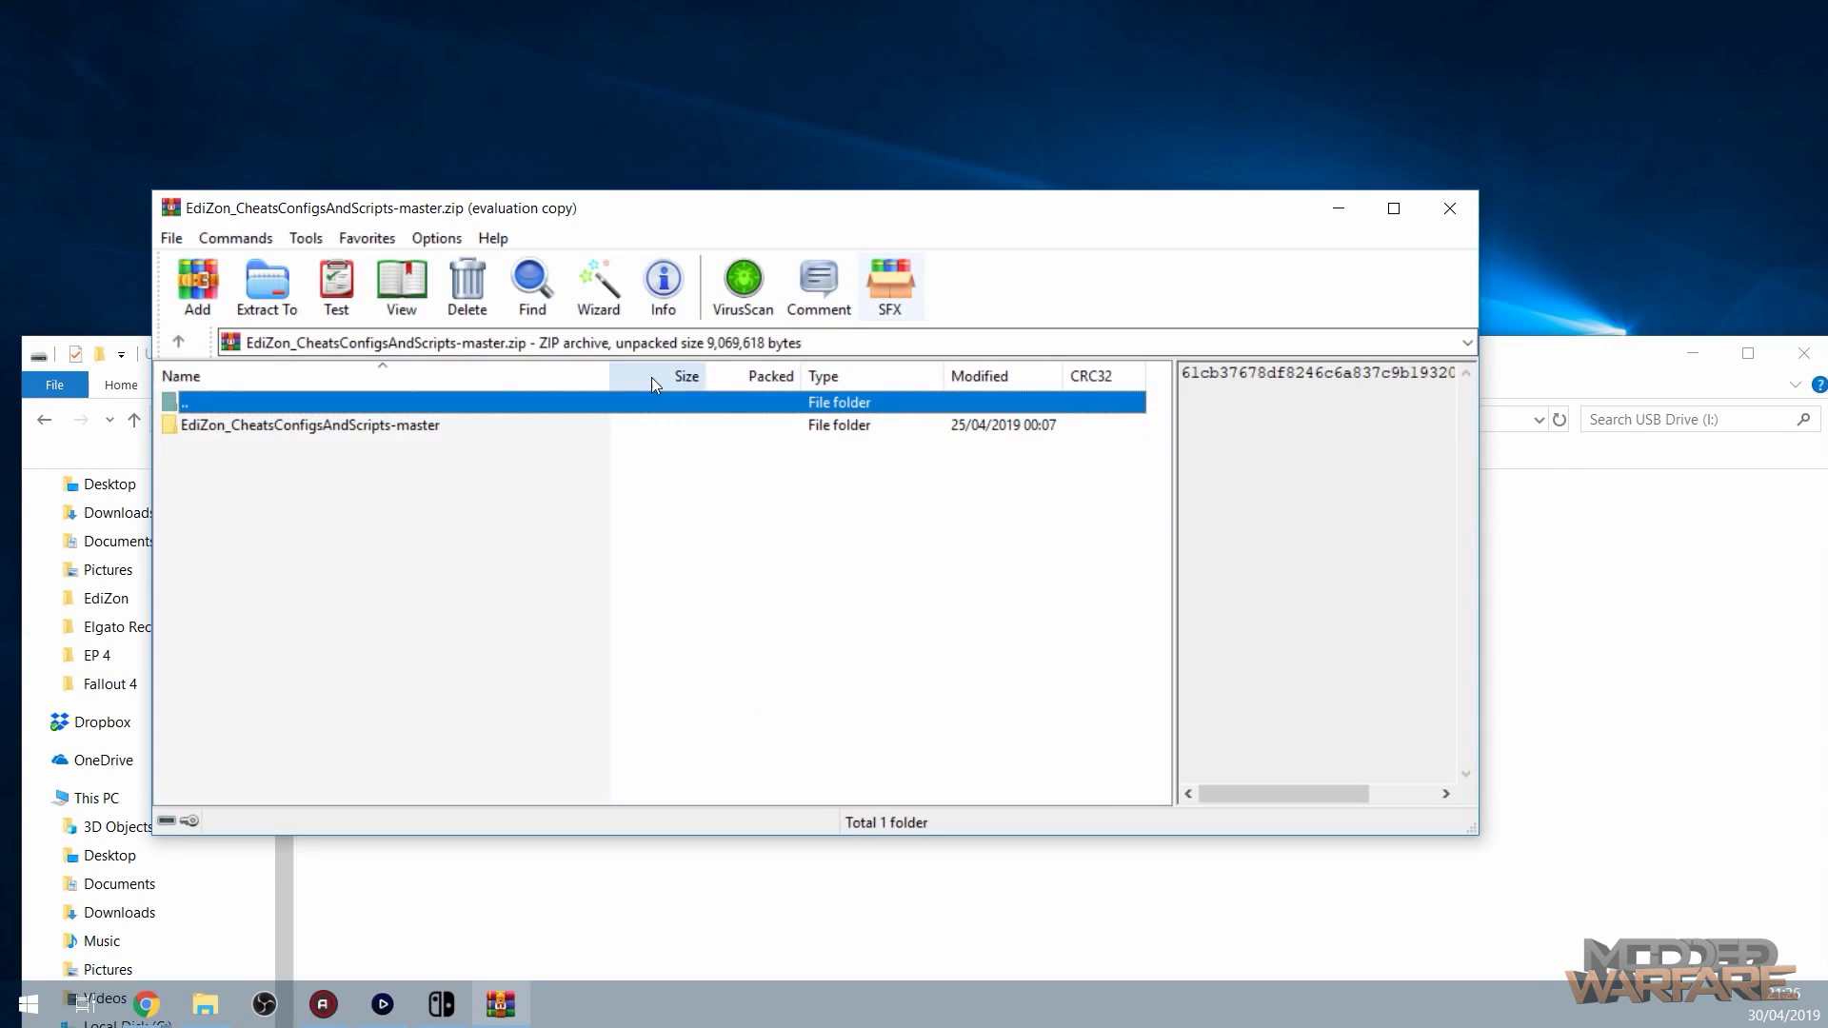
double_click(285, 426)
double_click(249, 420)
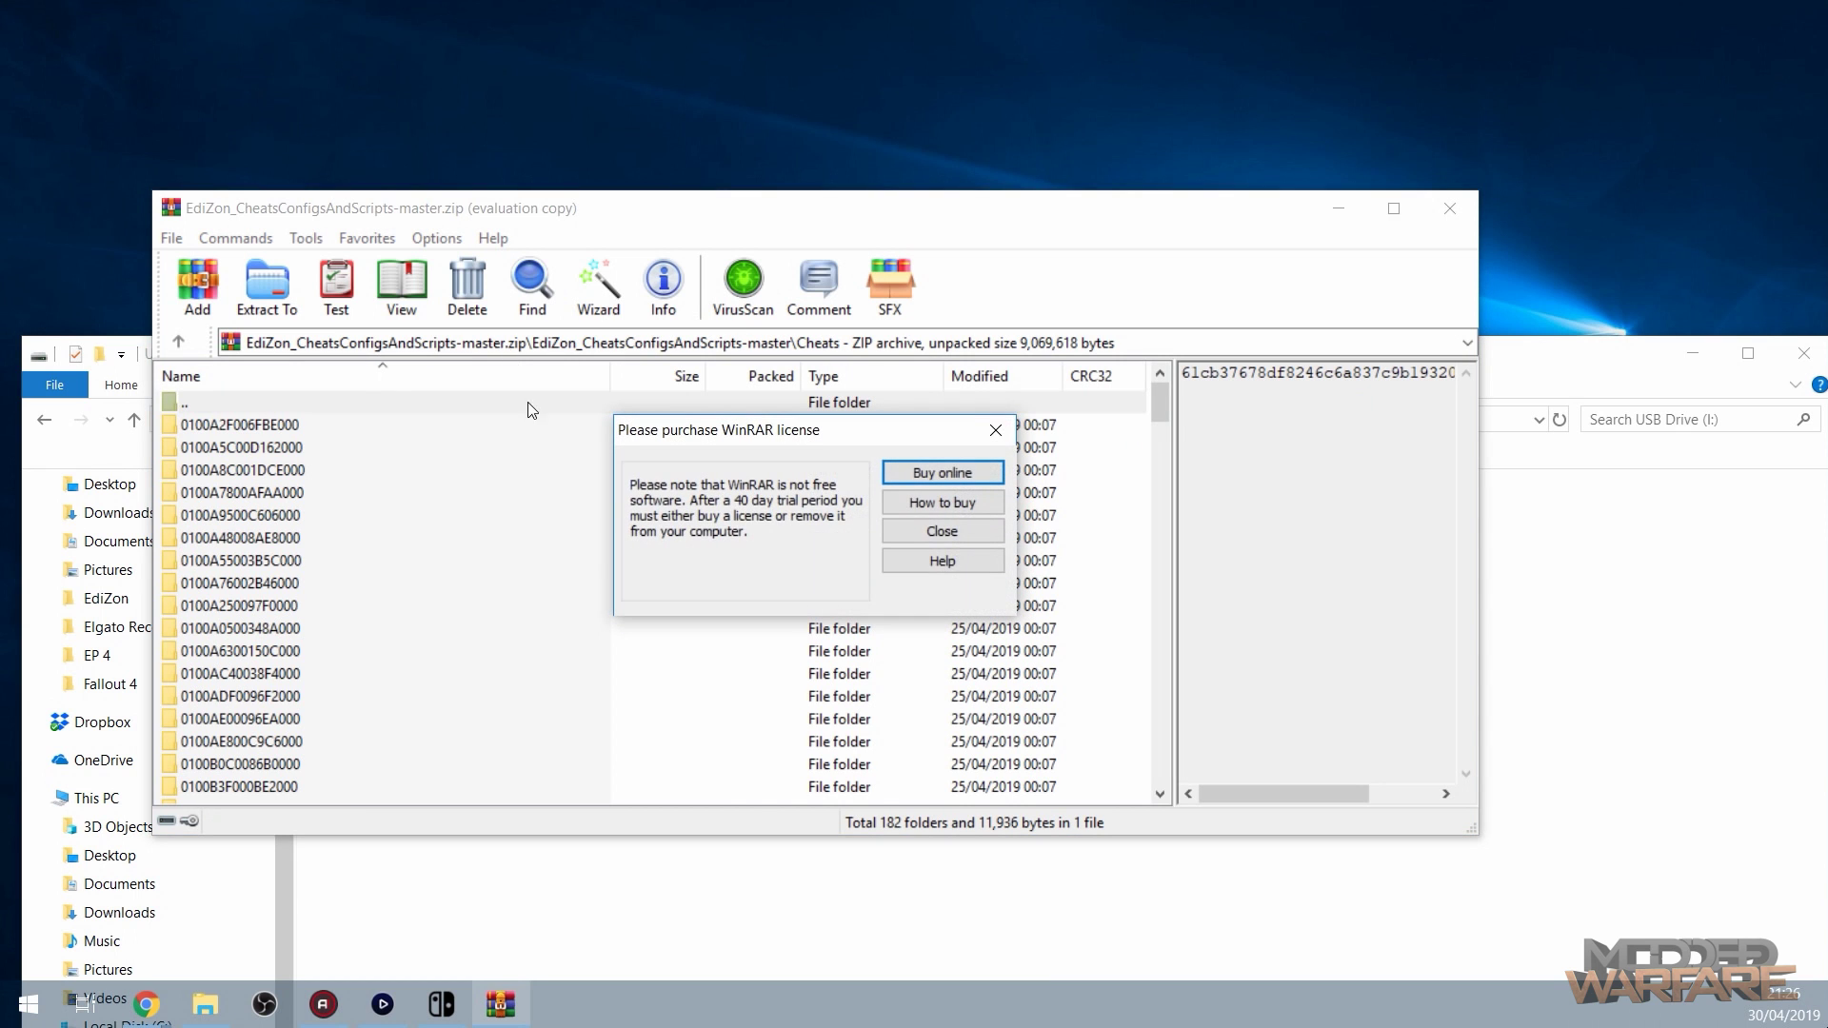
left_click(995, 429)
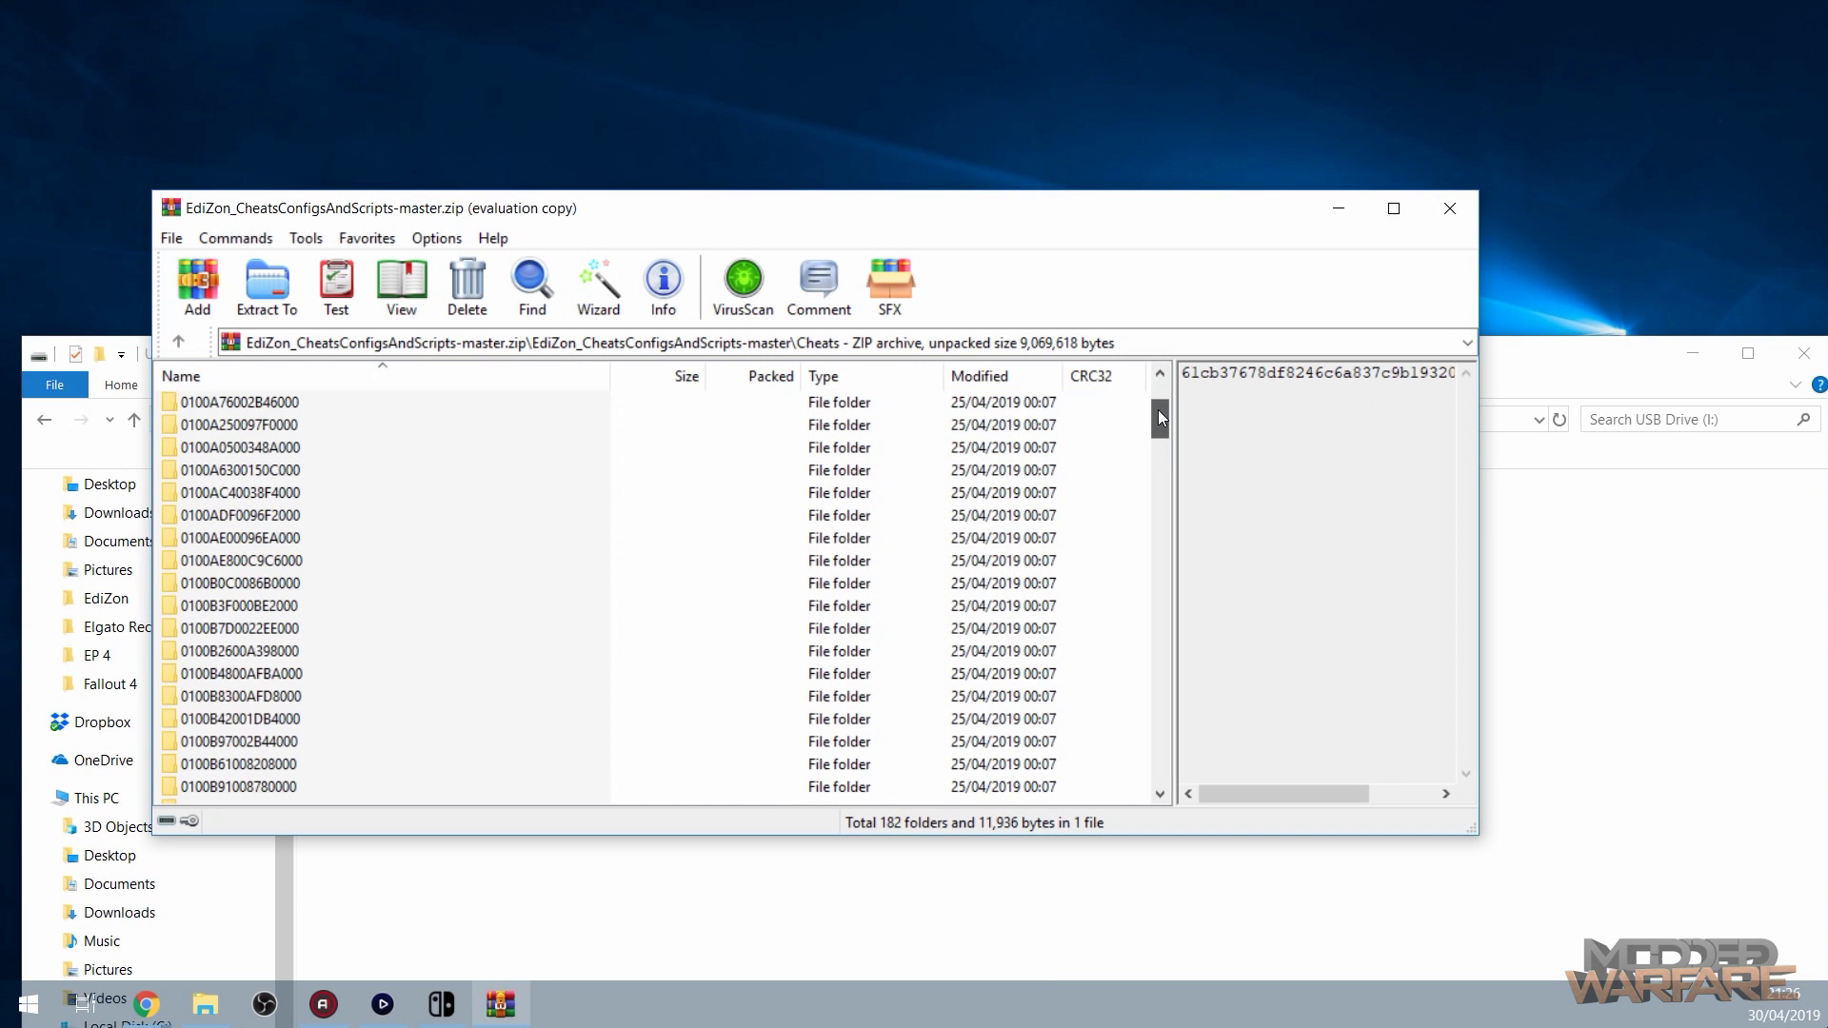
left_click(703, 514)
key("ctrl+a")
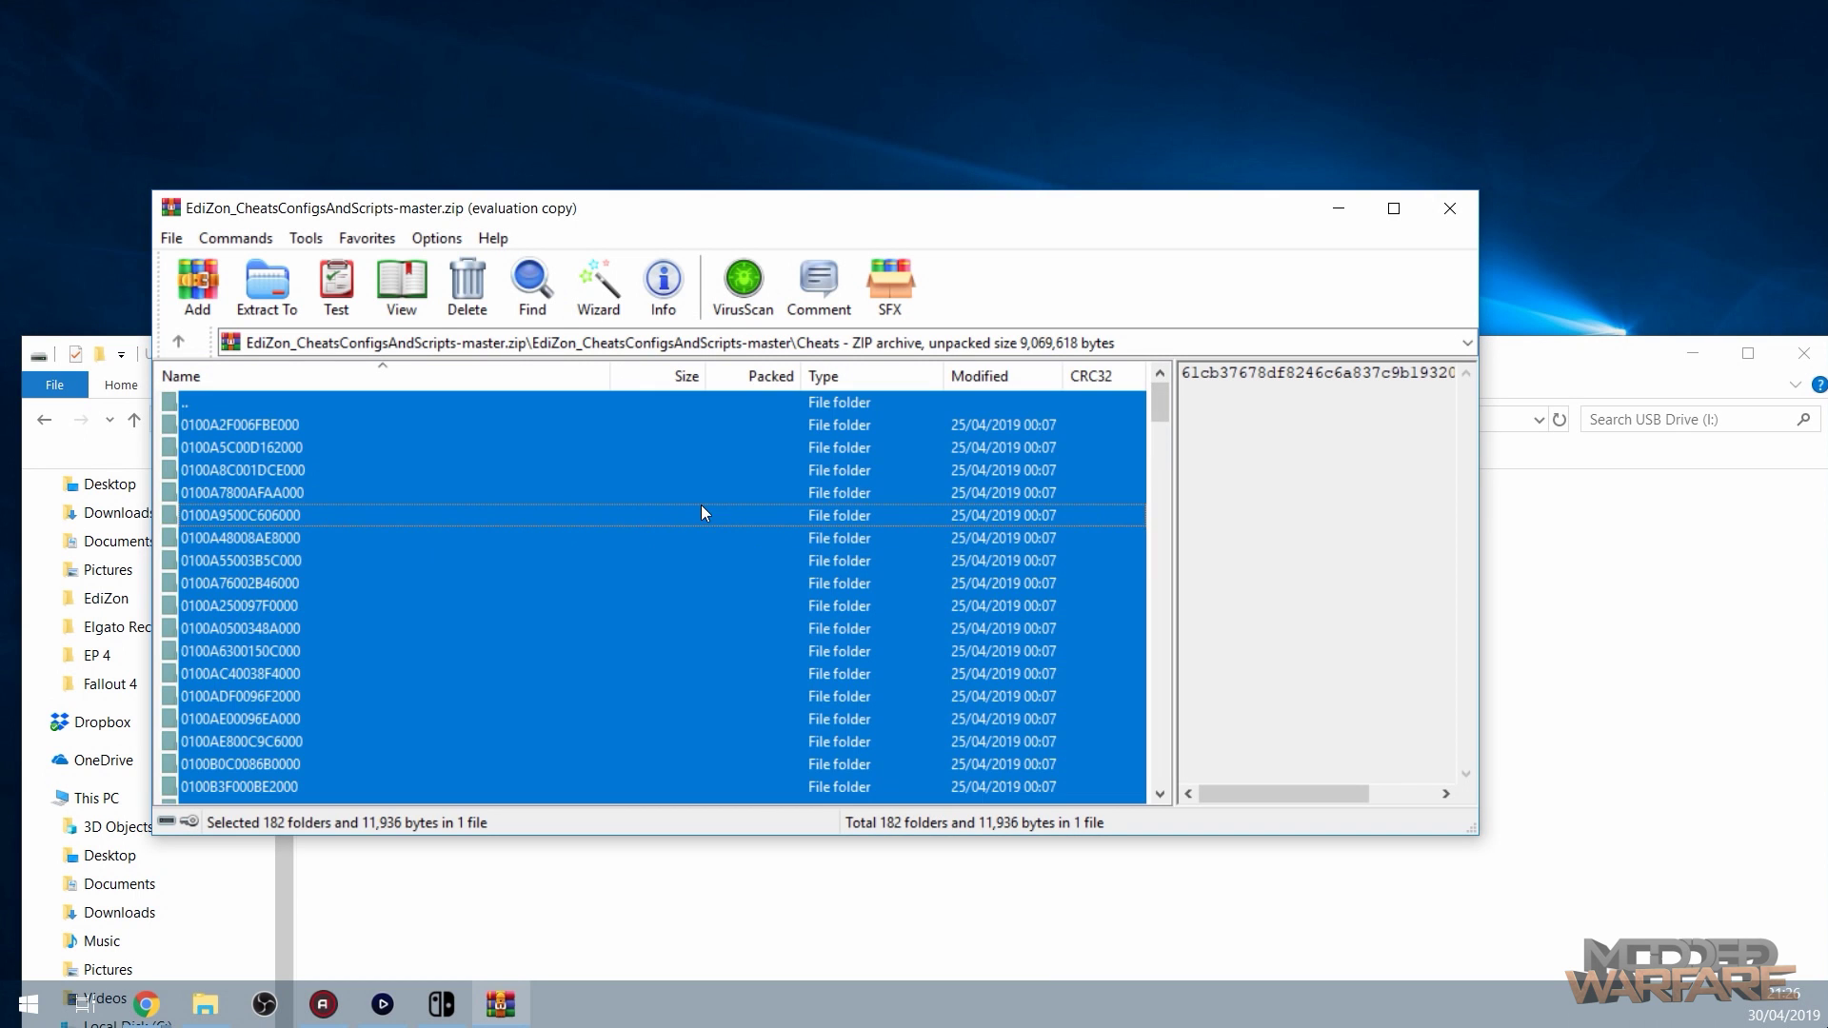
left_click(746, 403, "ctrl")
left_click_drag(1159, 404, 1152, 777)
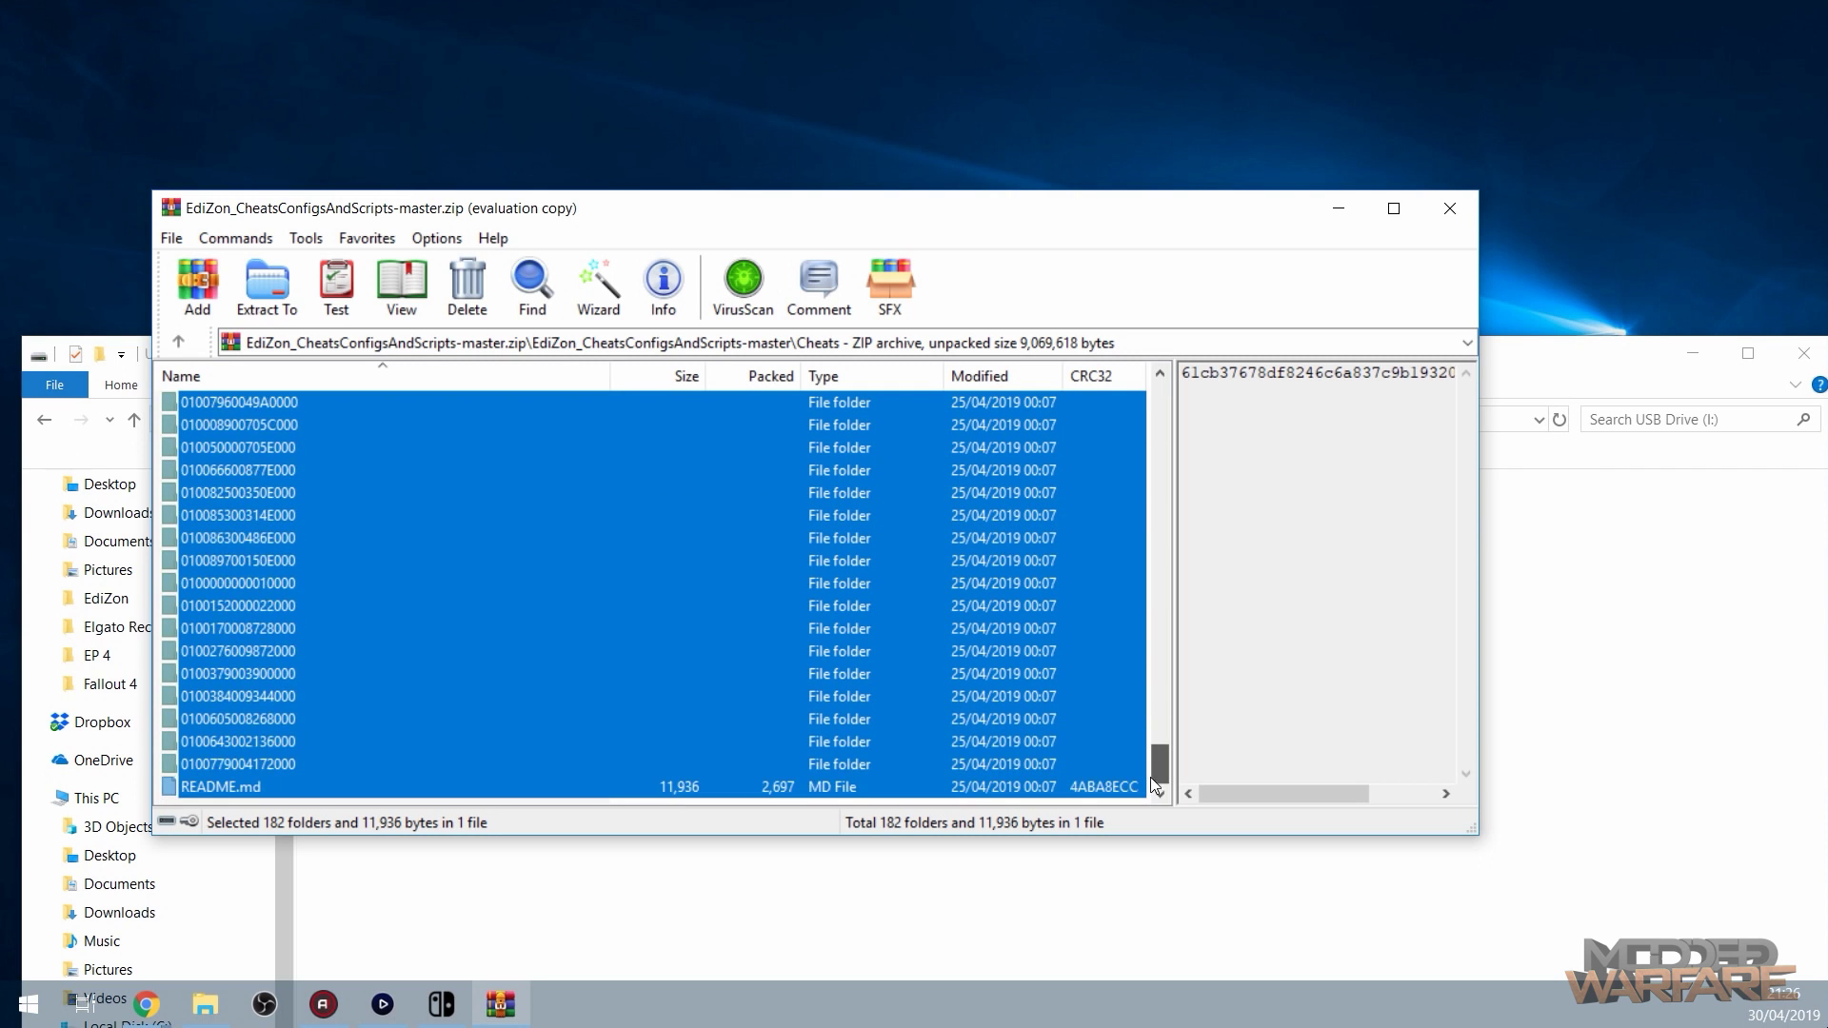
- Move the 182 cheat folders from WinRAR into atmosphere\titles on USB Drive (I:)
left_click(808, 788, "ctrl")
left_click(1585, 595)
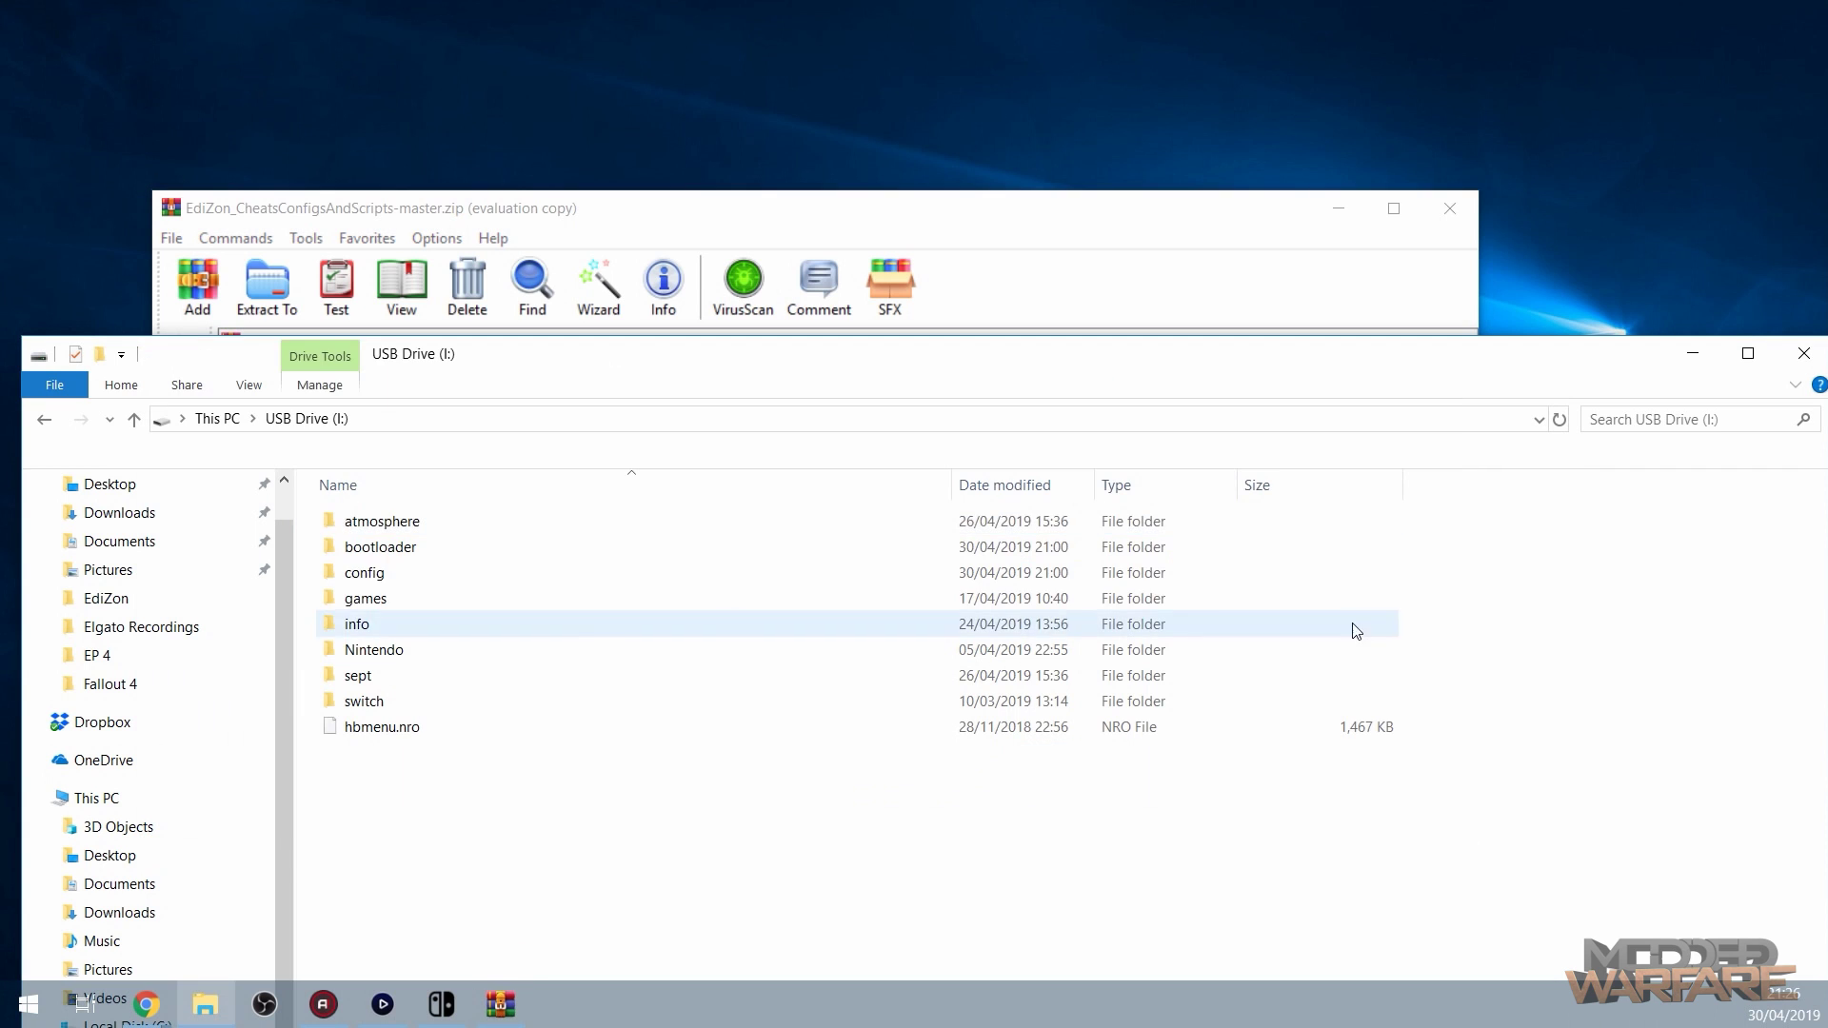
double_click(402, 522)
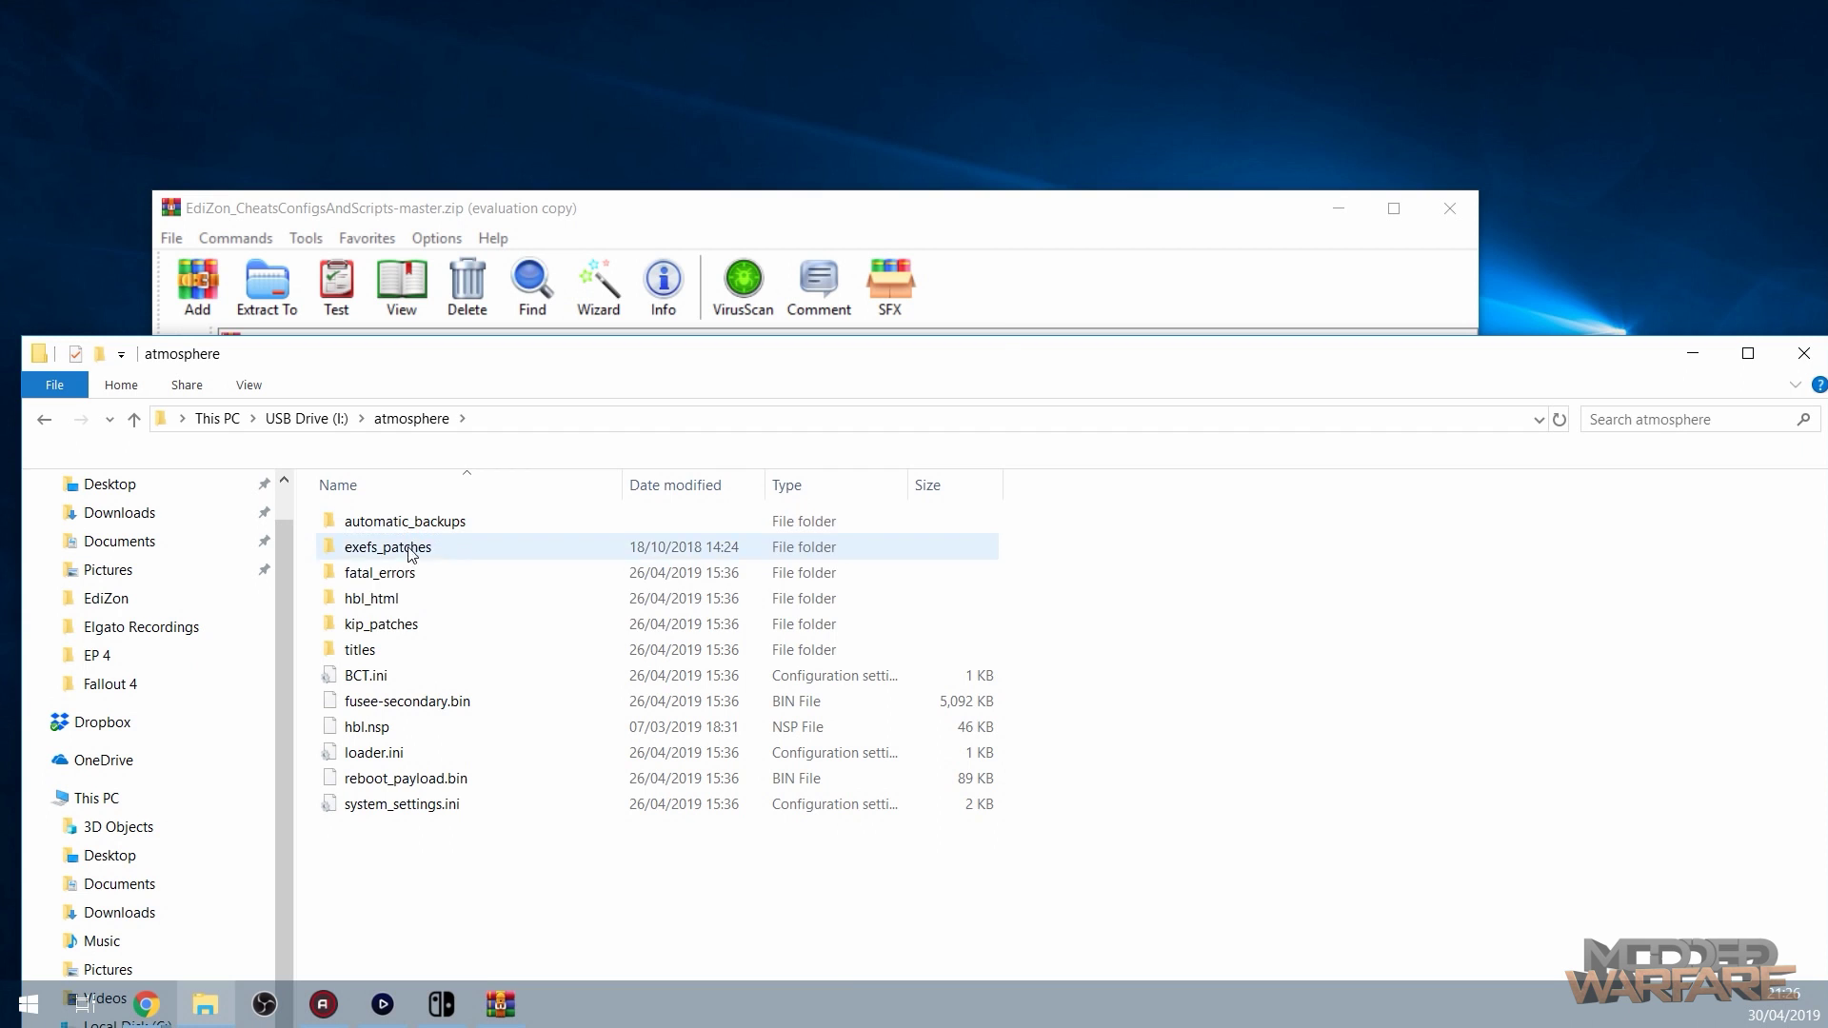
double_click(378, 653)
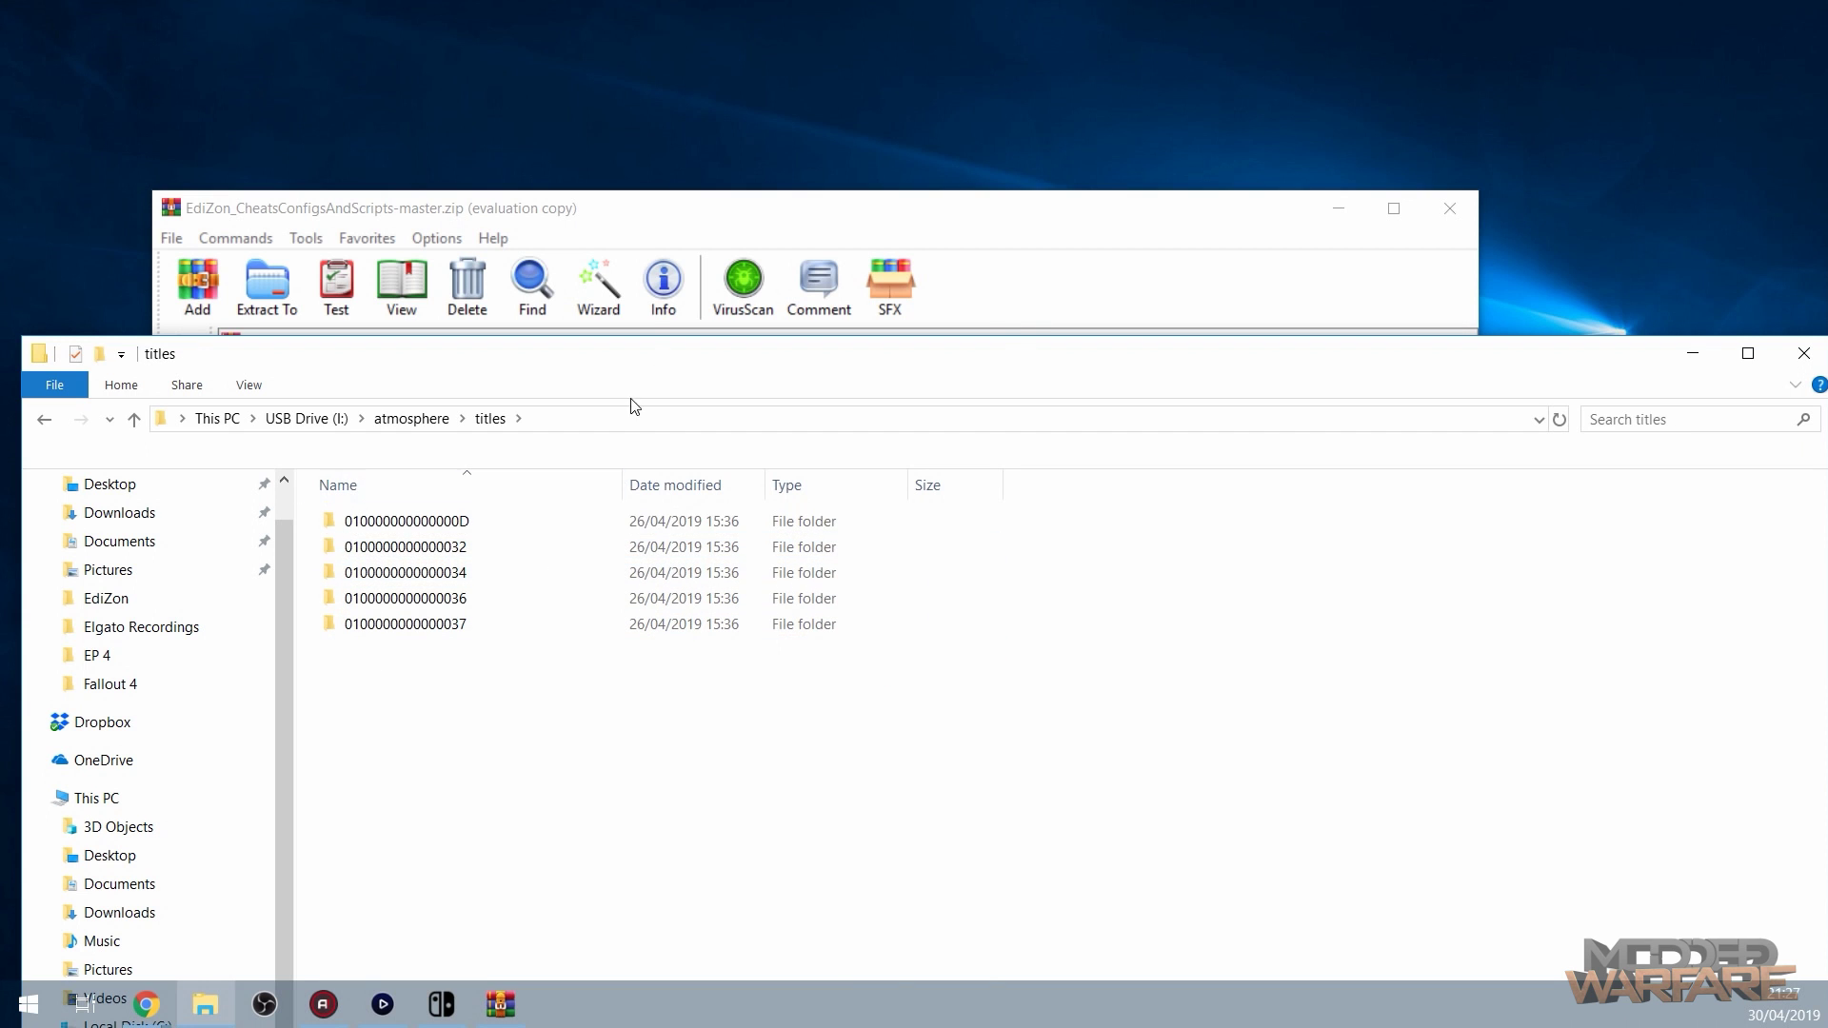
left_click_drag(766, 218, 911, 138)
left_click_drag(514, 593, 764, 899)
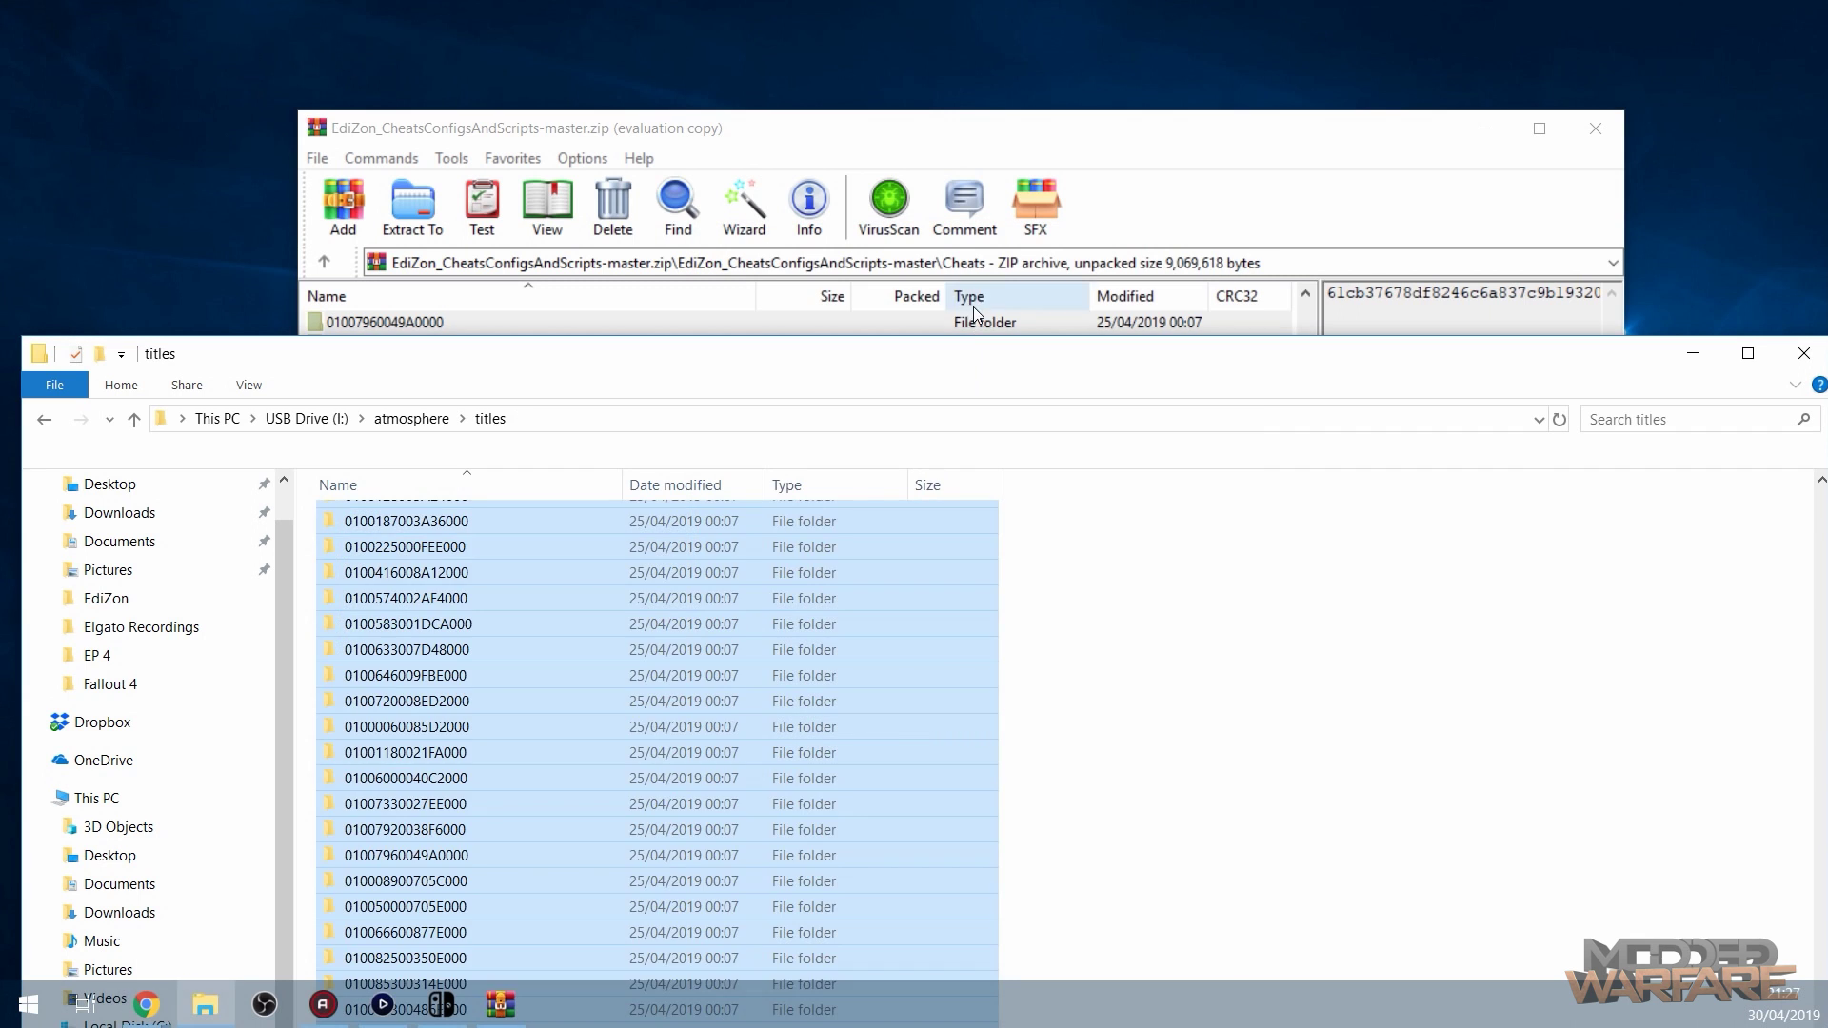
left_click(1190, 711)
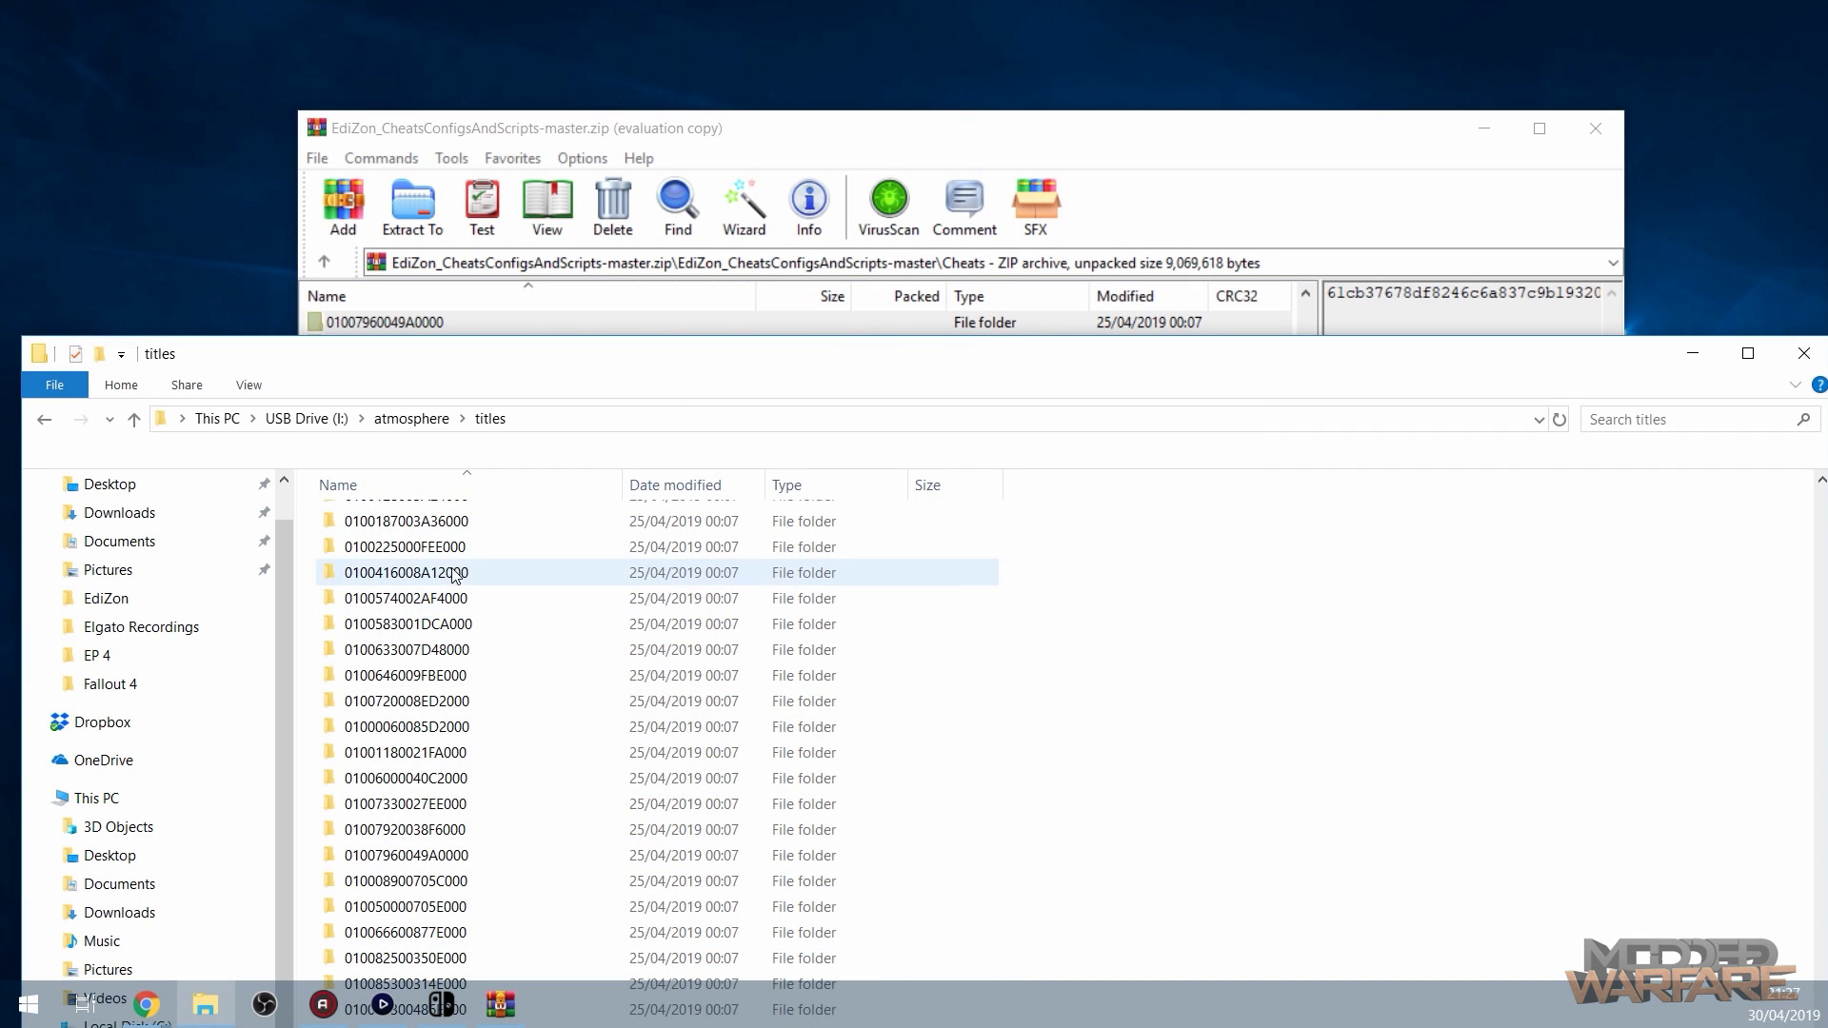
double_click(455, 574)
left_click(347, 521)
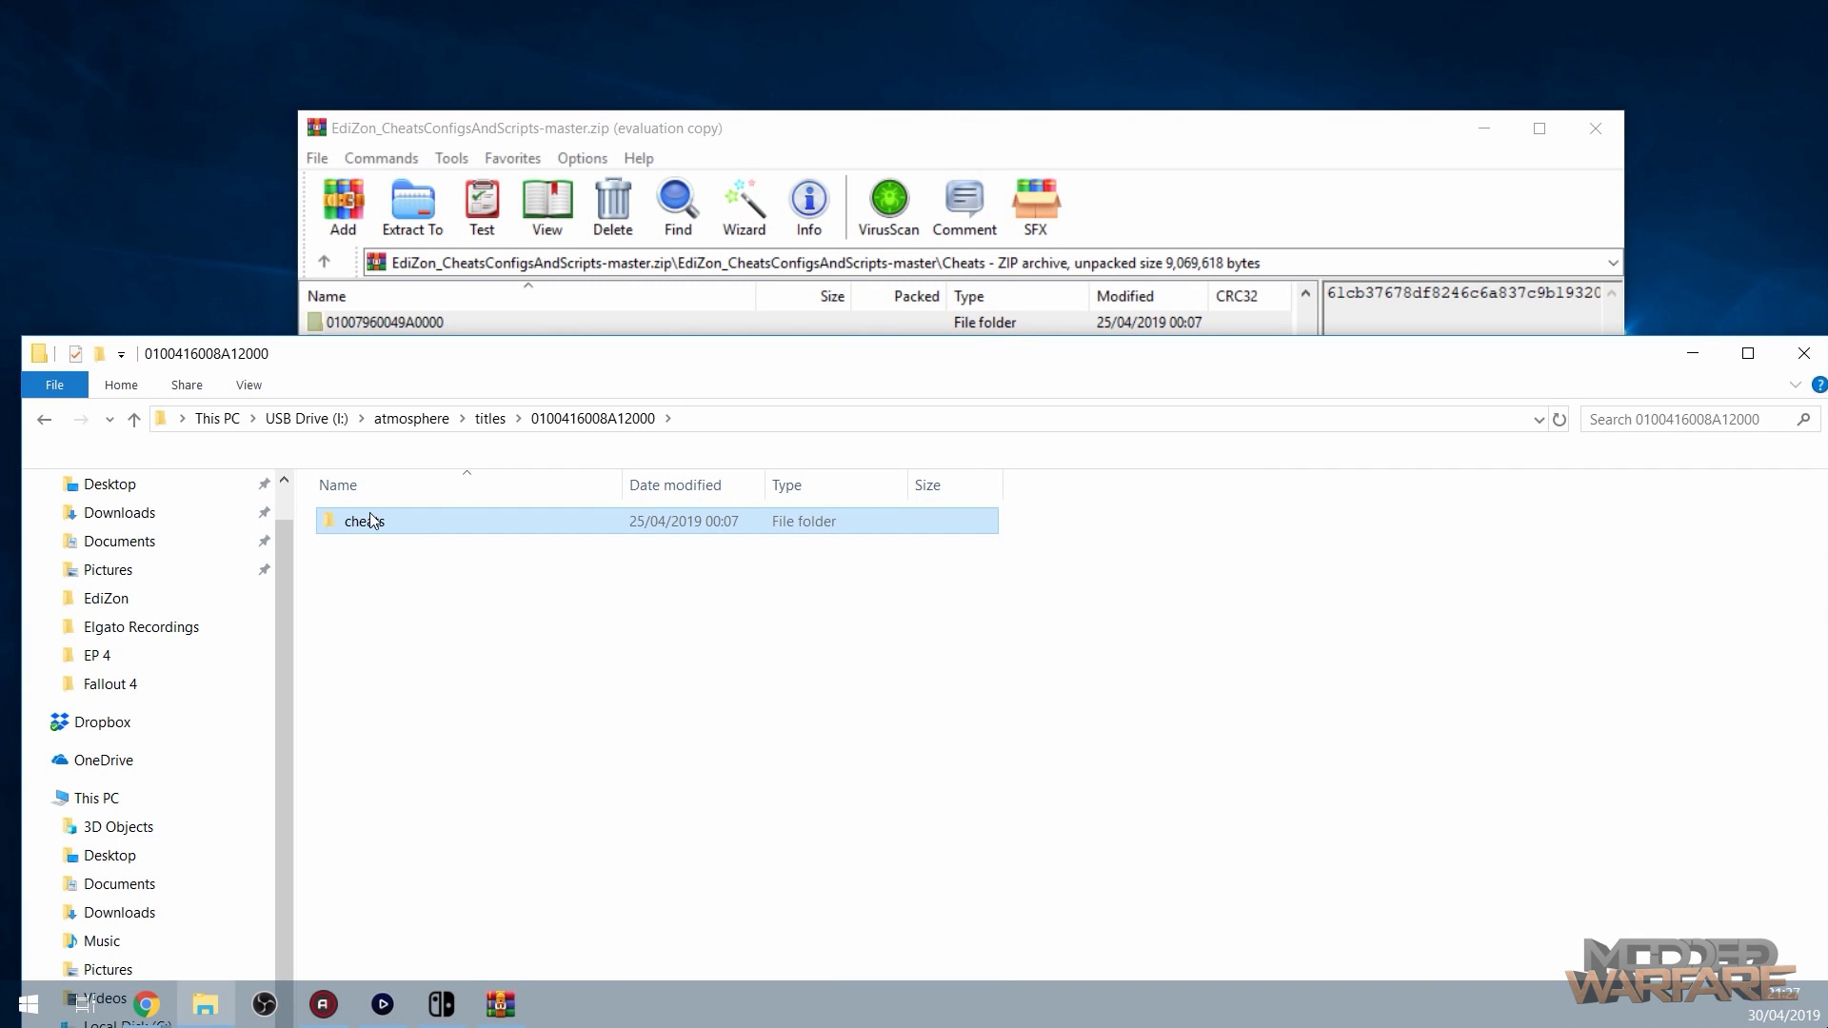
double_click(371, 521)
left_click(467, 536)
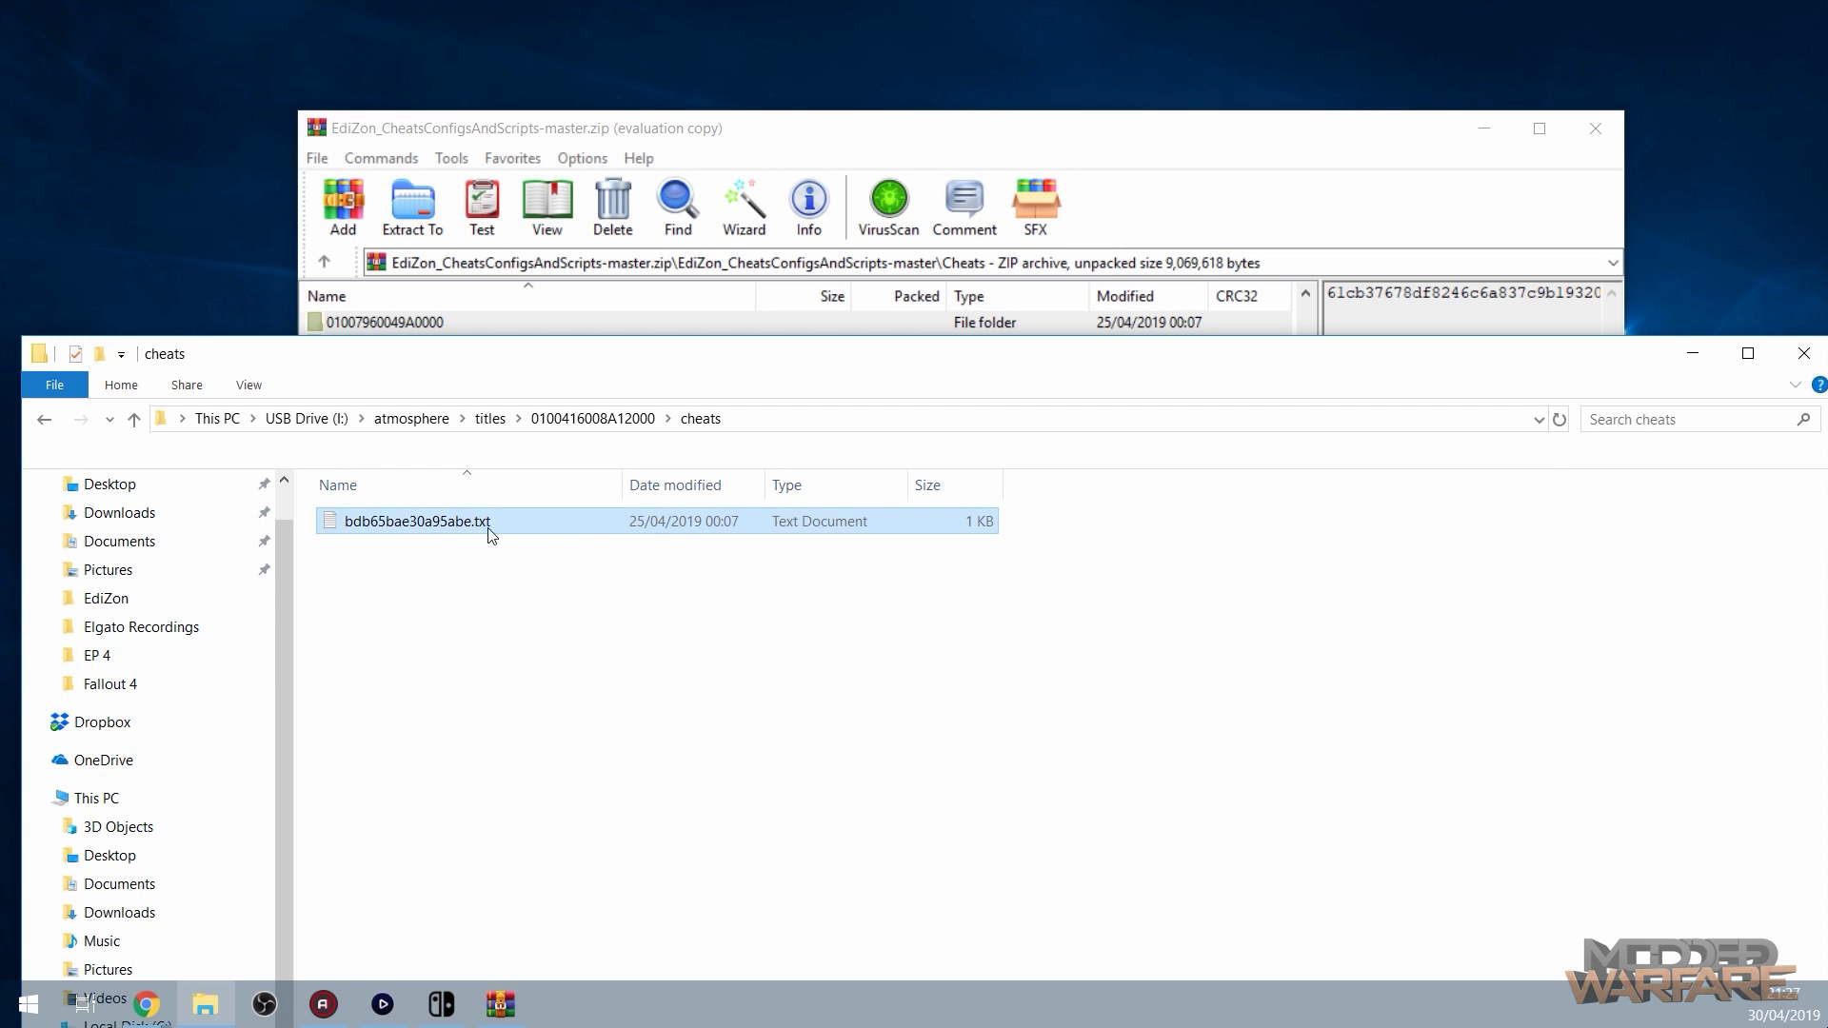
- Review the Onimusha Warlords Infinite Magic codes in bdb65bae30a95abe.txt, then close Notepad and return to titles
double_click(565, 527)
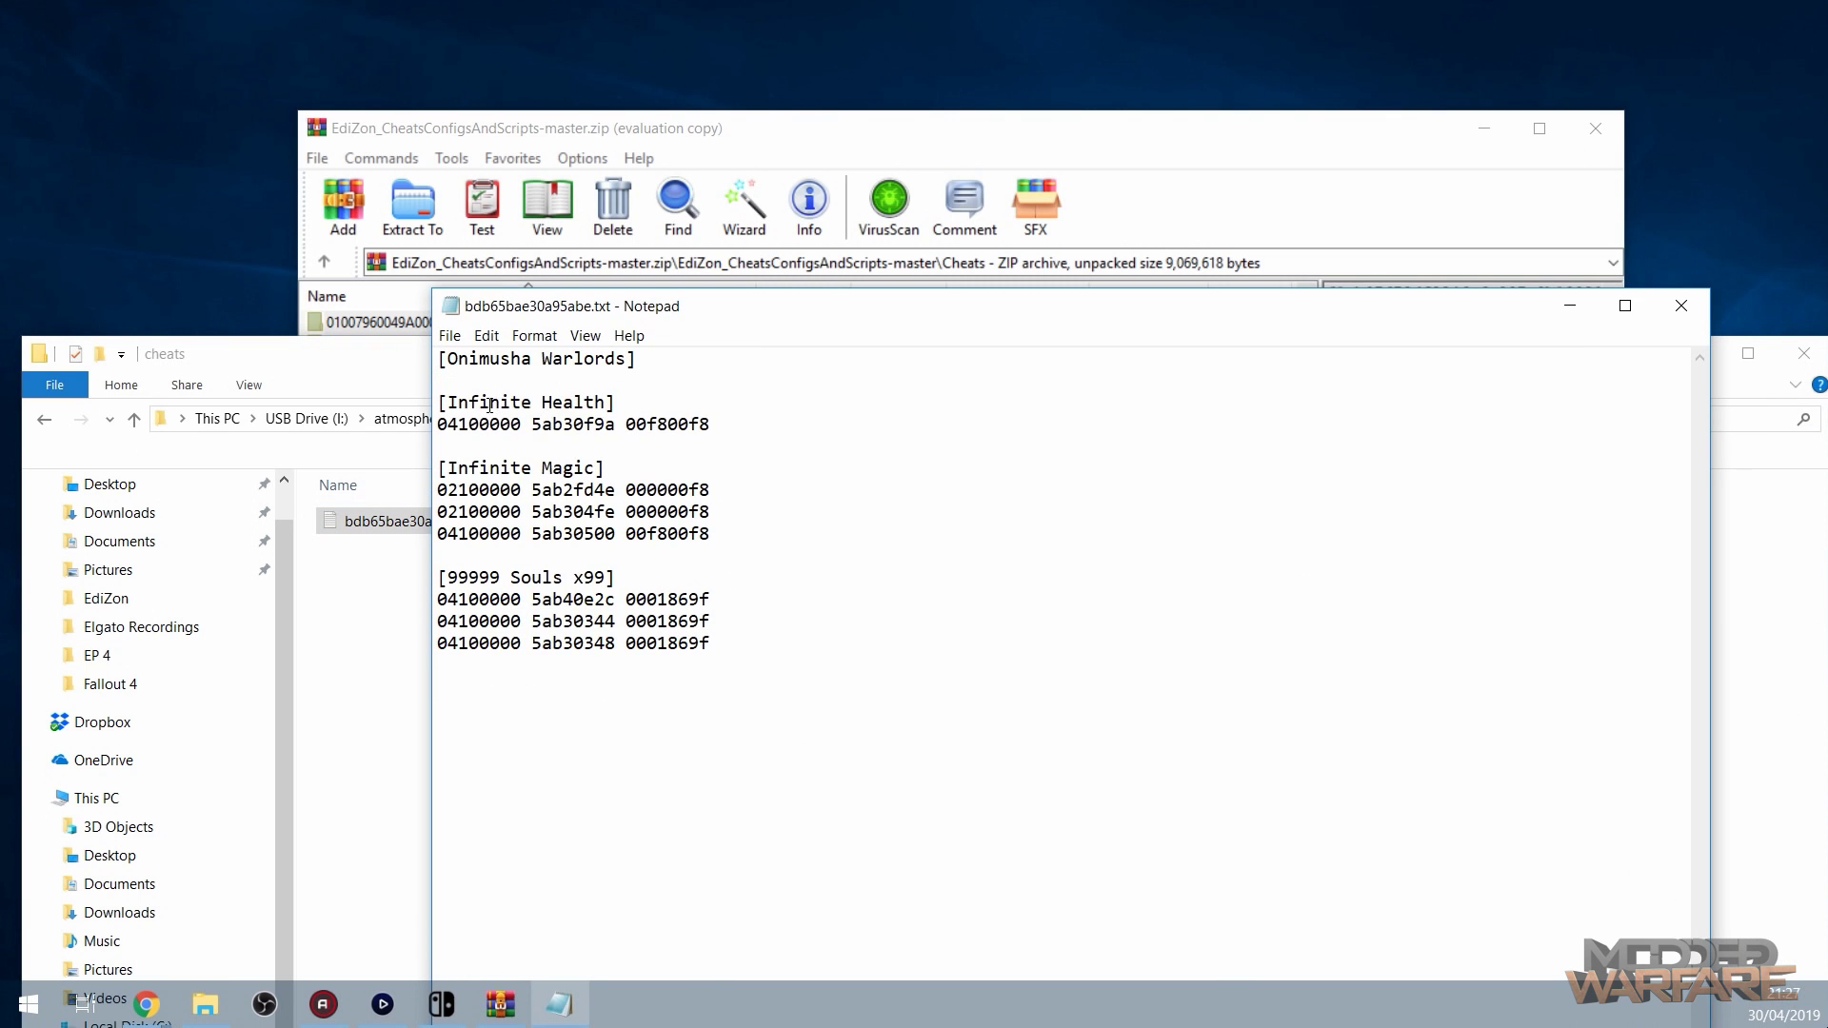
left_click_drag(489, 405, 585, 406)
mouse_move(470, 468)
left_mouse_down()
mouse_move(574, 471)
mouse_move(541, 492)
mouse_move(747, 541)
left_mouse_up()
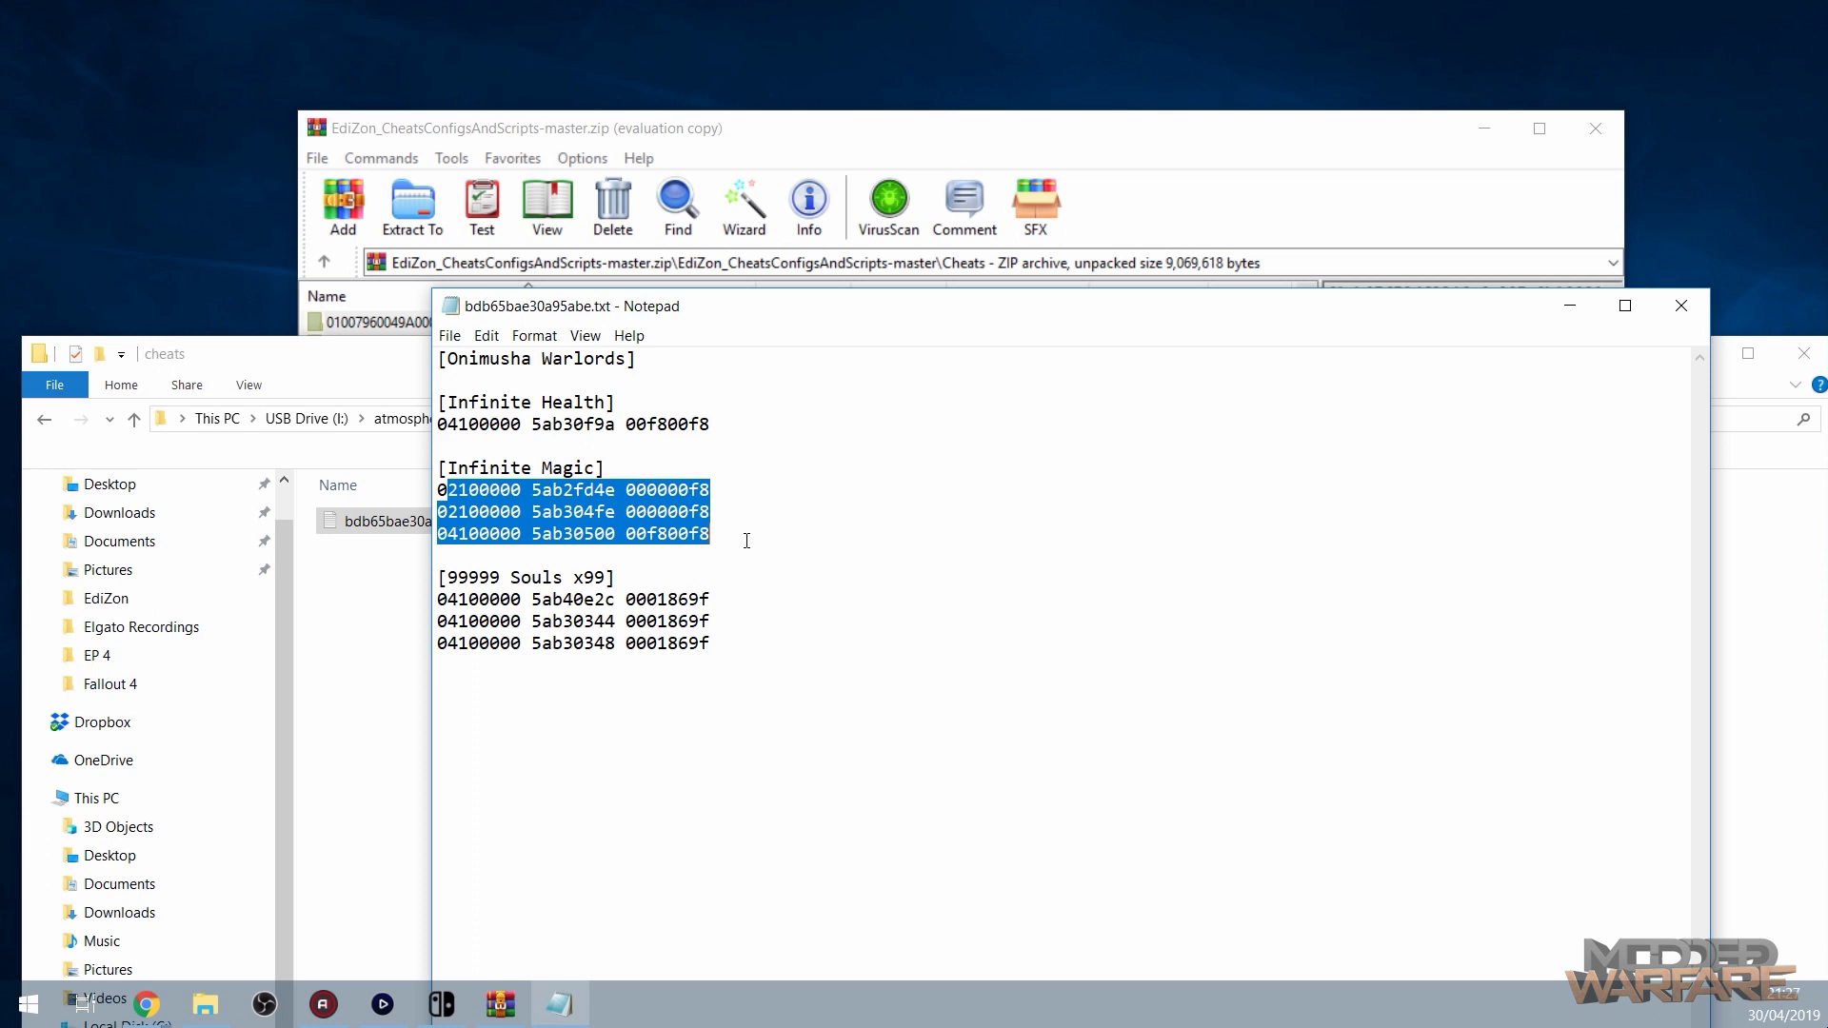
left_click(667, 490)
left_click(1681, 305)
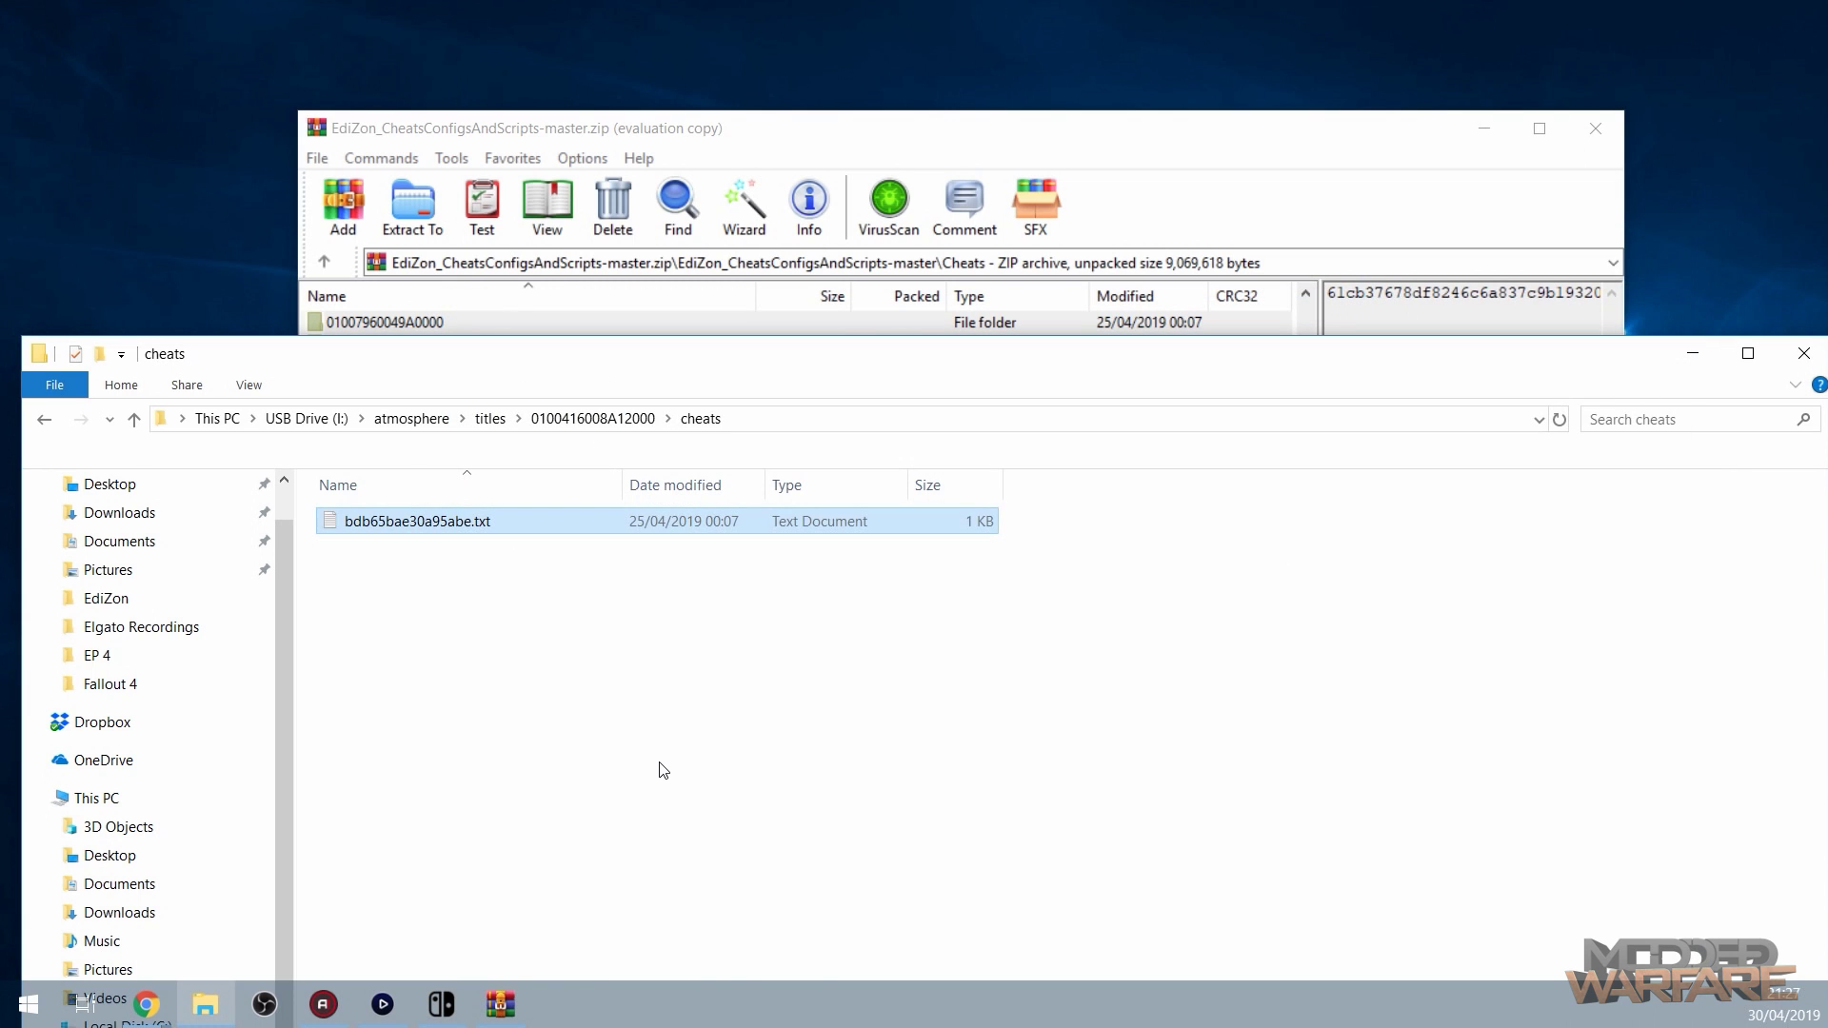
key("BackSpace")
key("BackSpace")
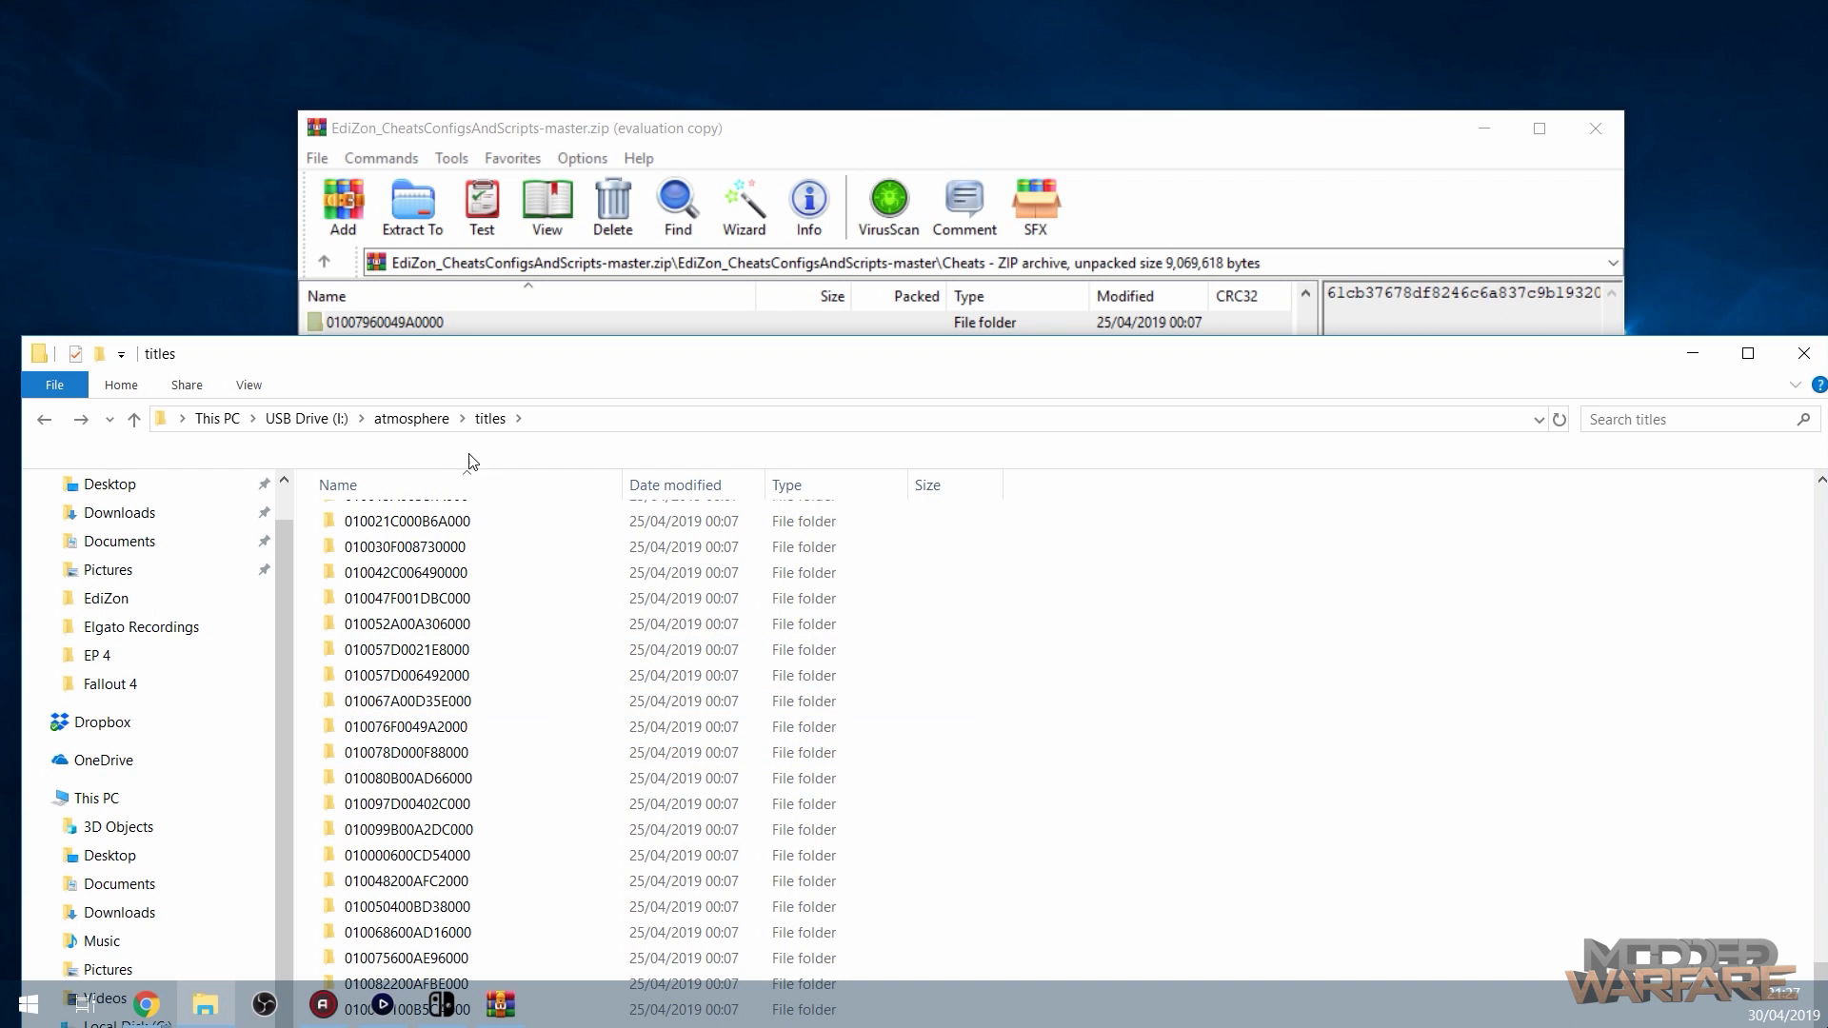
- Close the cheats archive in WinRAR and minimize Chrome after downloading edizon-d6f3fb8.zip
left_click_drag(562, 378, 562, 356)
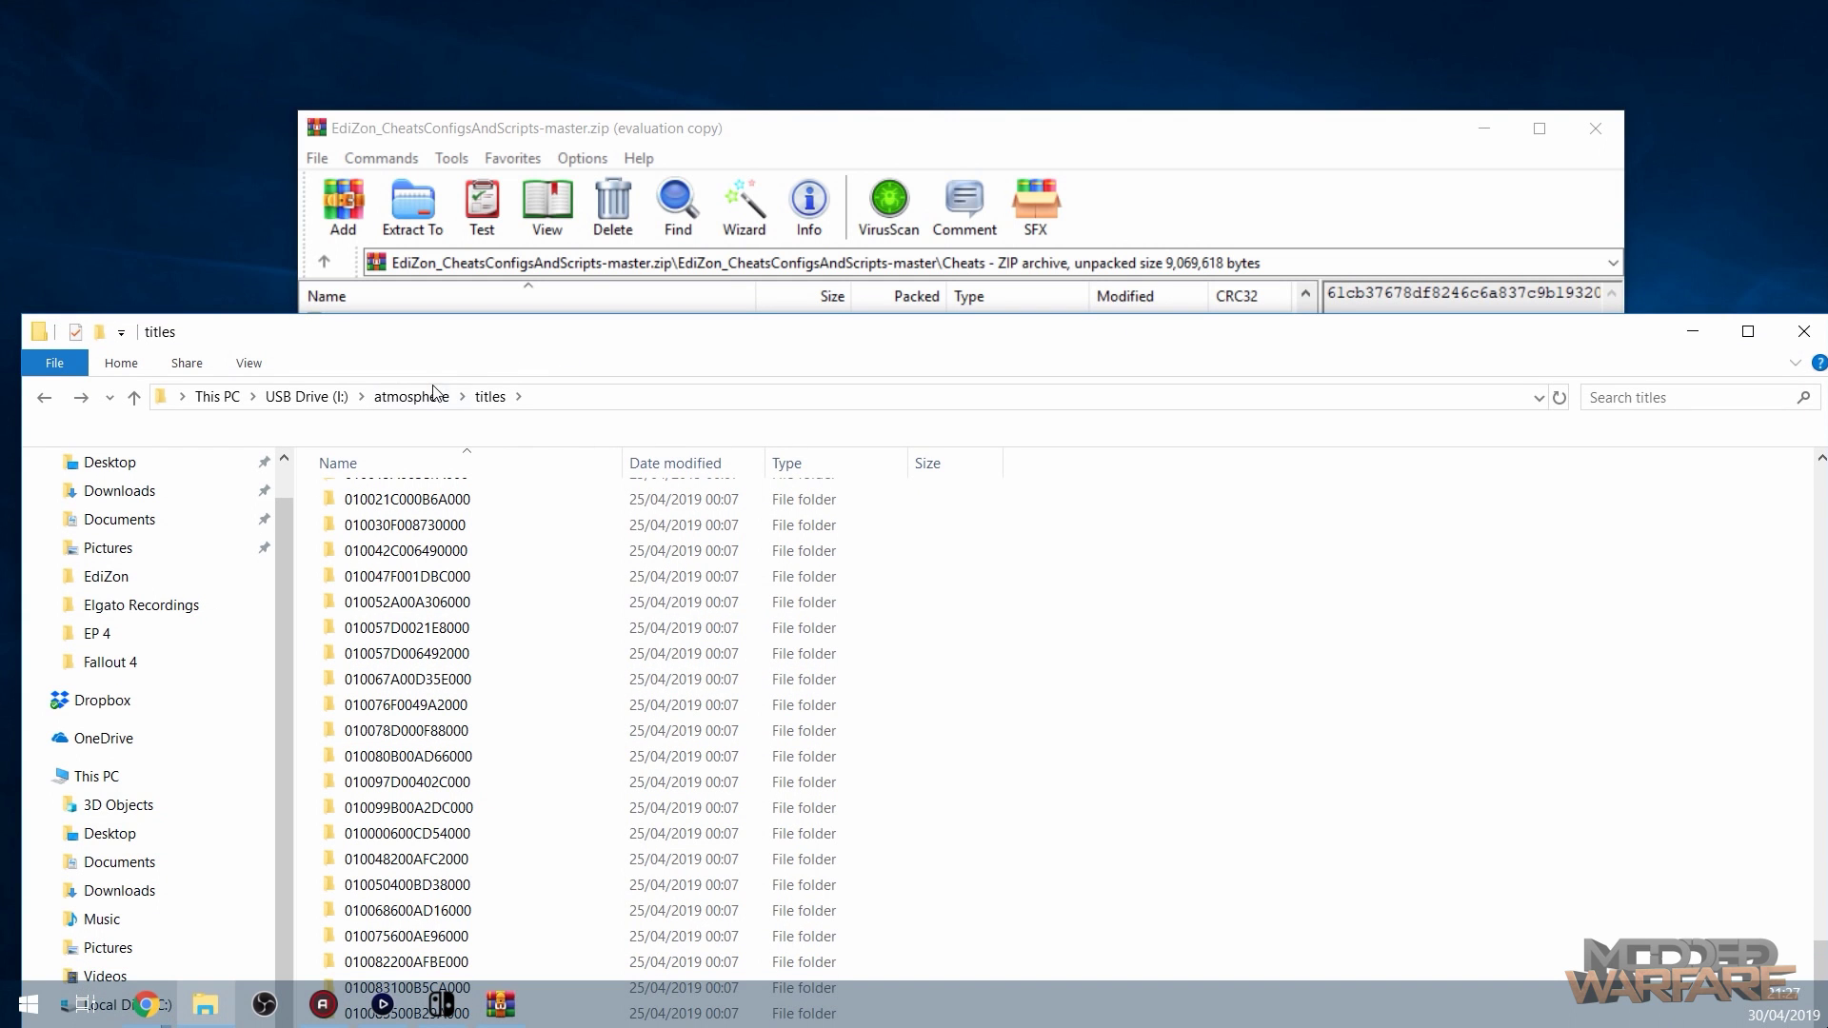
left_click(1599, 112)
left_click_drag(1005, 338, 1005, 382)
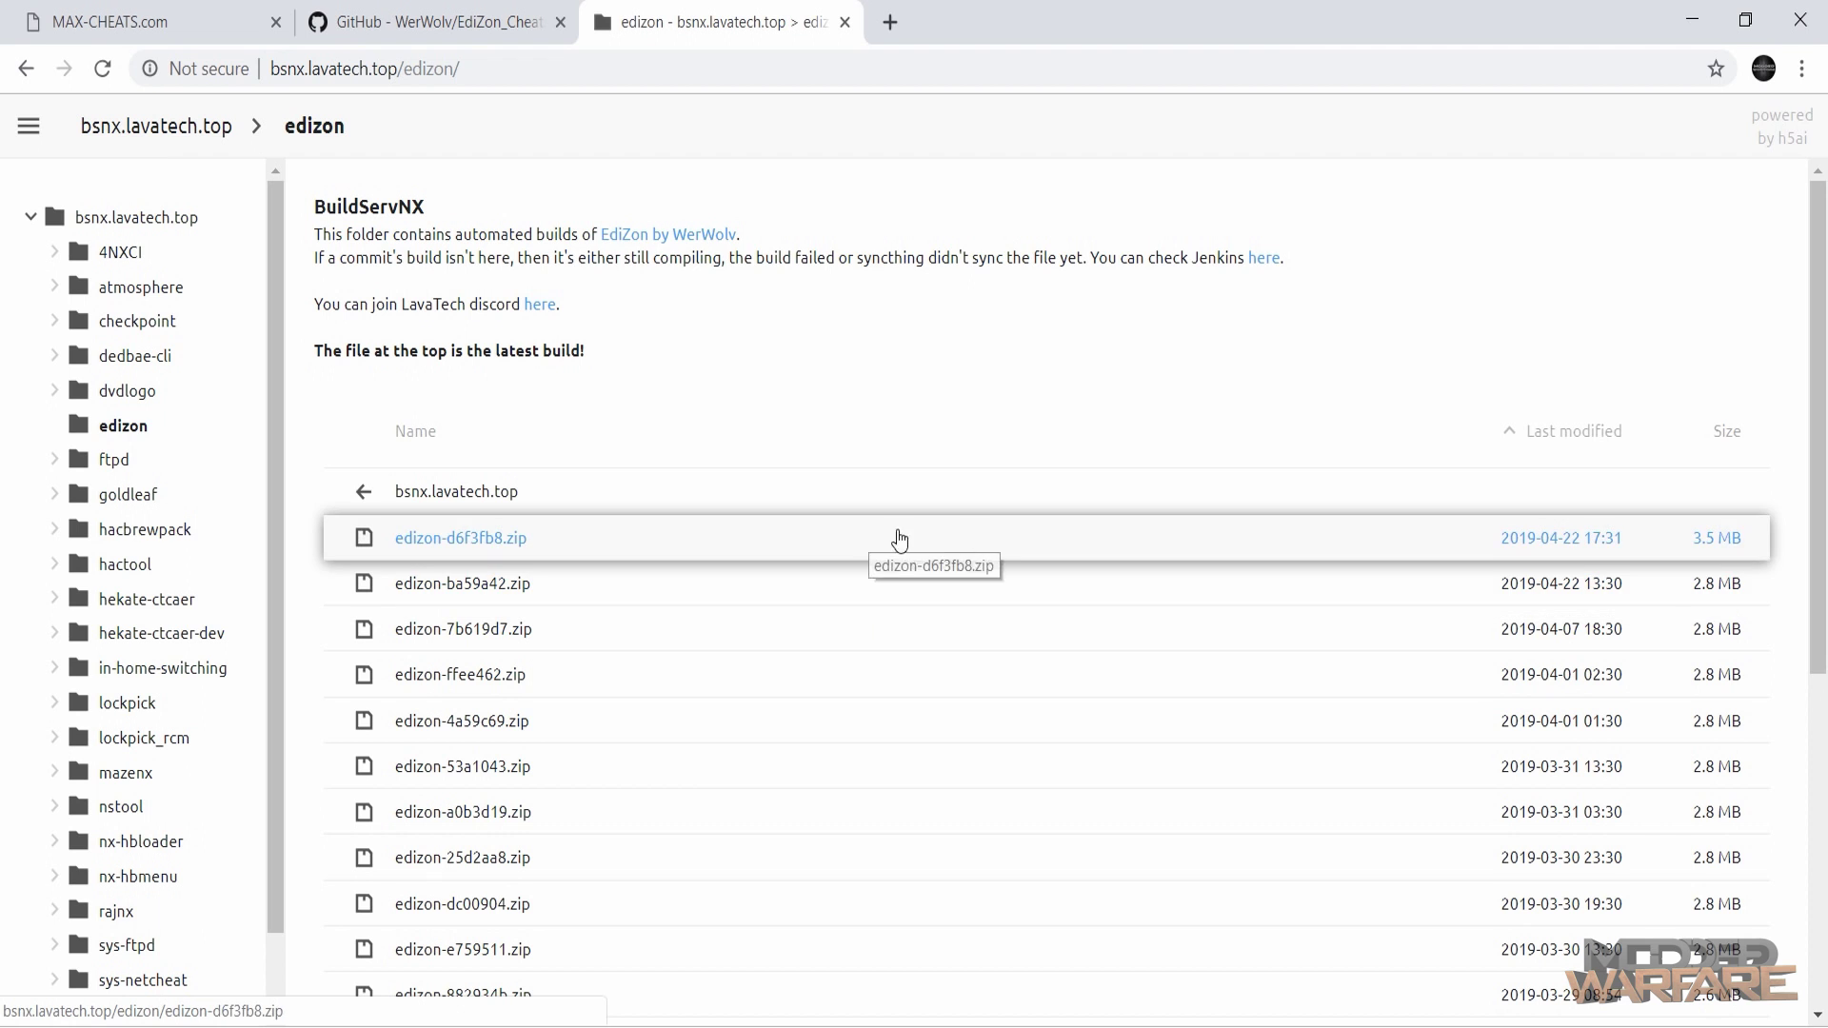
left_click(1692, 20)
- Open edizon-d6f3fb8.zip in WinRAR, select EdiZon.nro, and go to the USB Drive (I:) root
double_click(1030, 276)
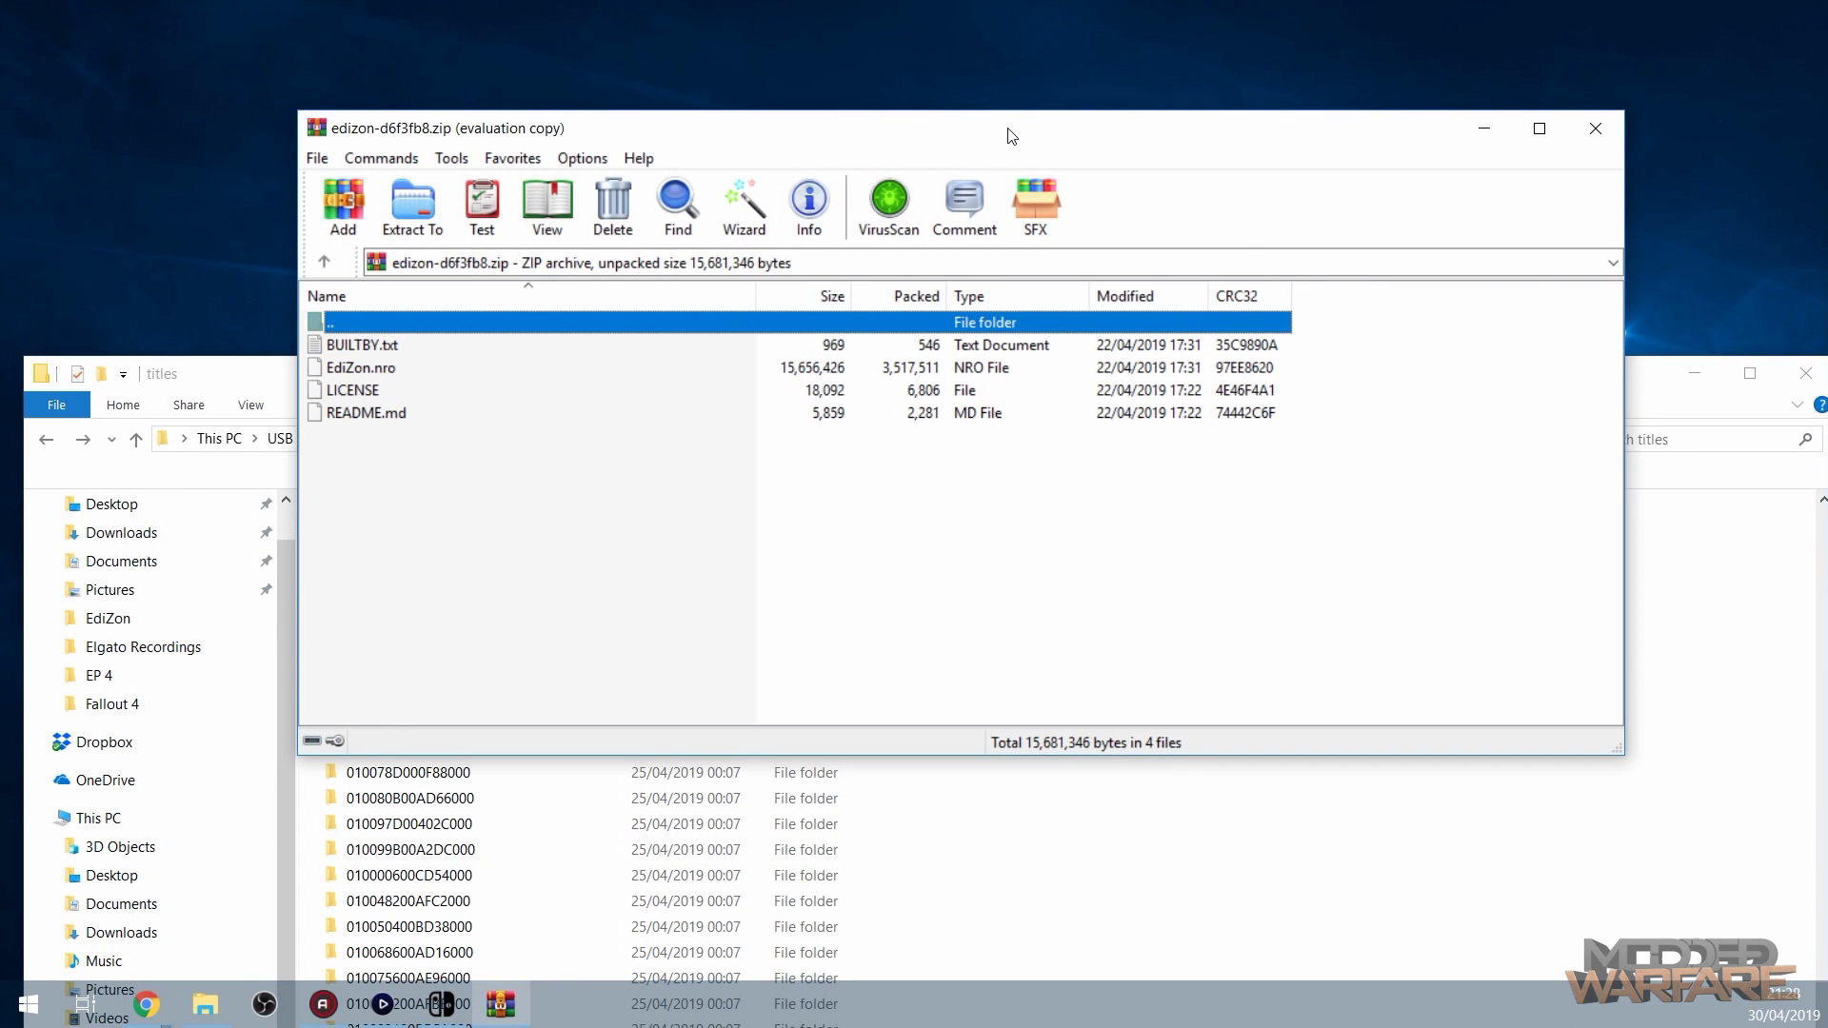
left_click_drag(1011, 136, 1000, 30)
left_click(581, 261)
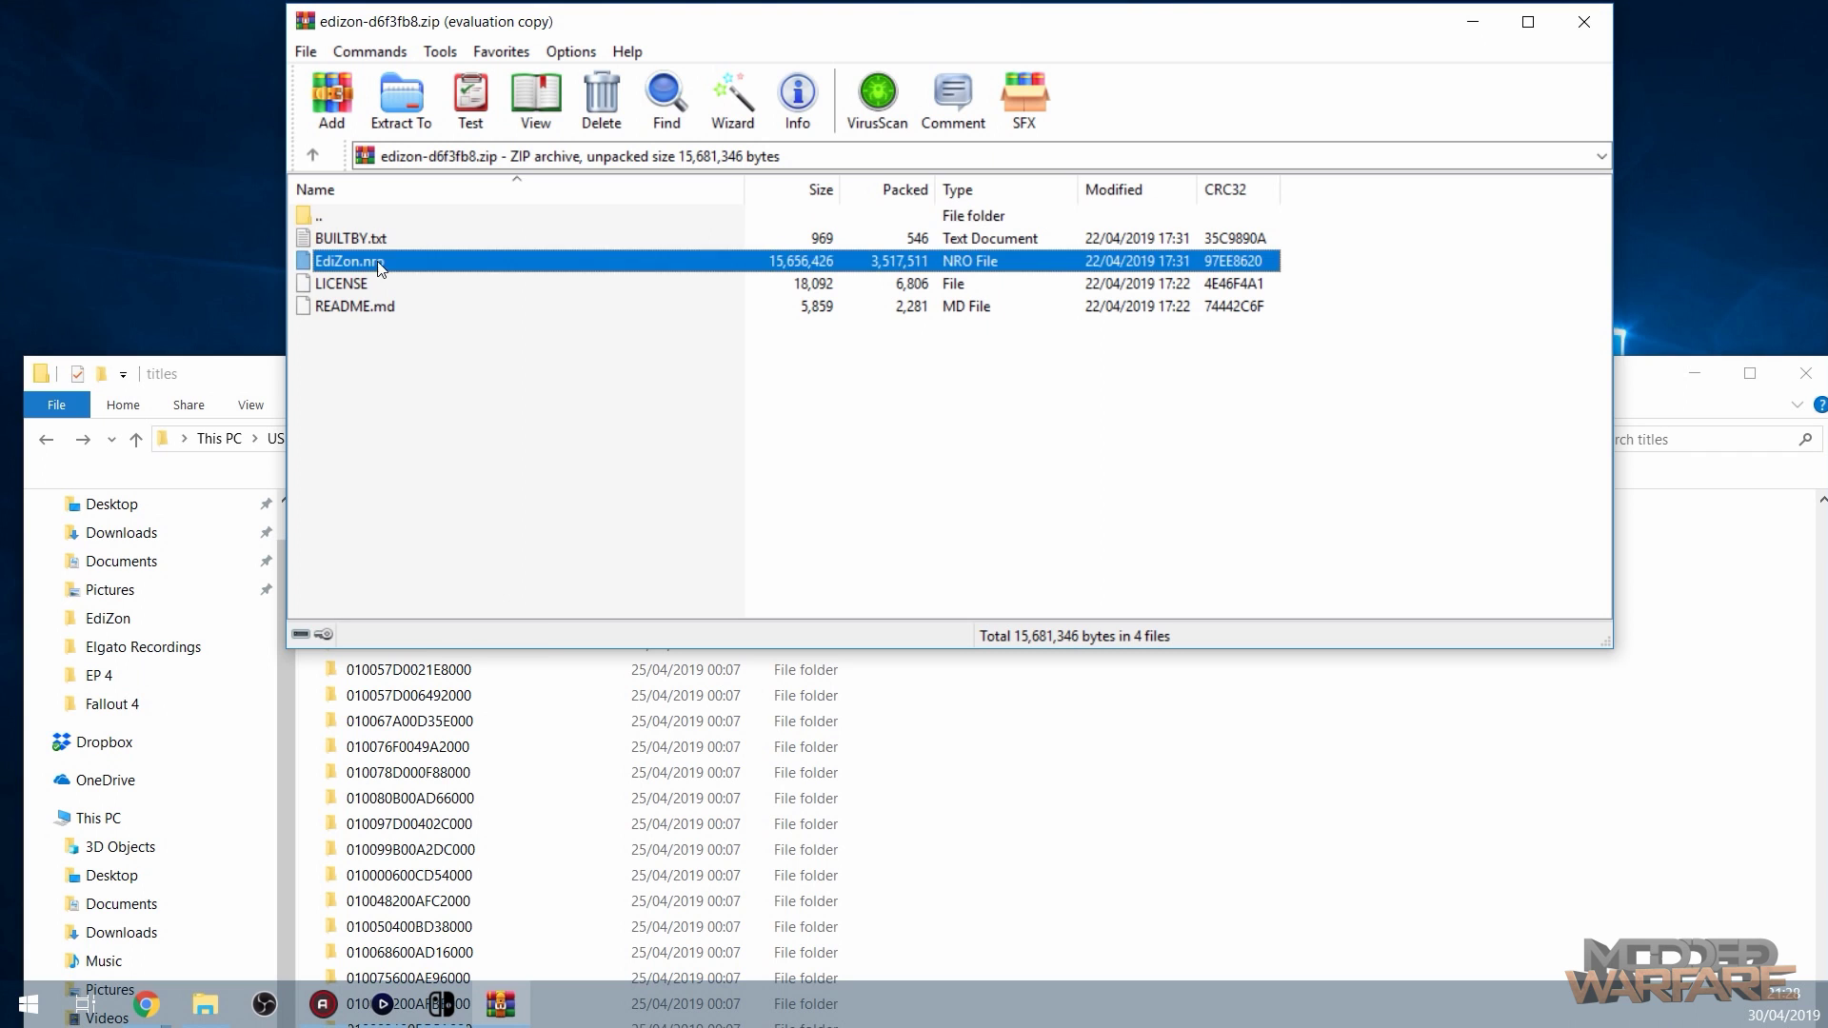
left_click(1345, 821)
left_click_drag(988, 386, 1012, 175)
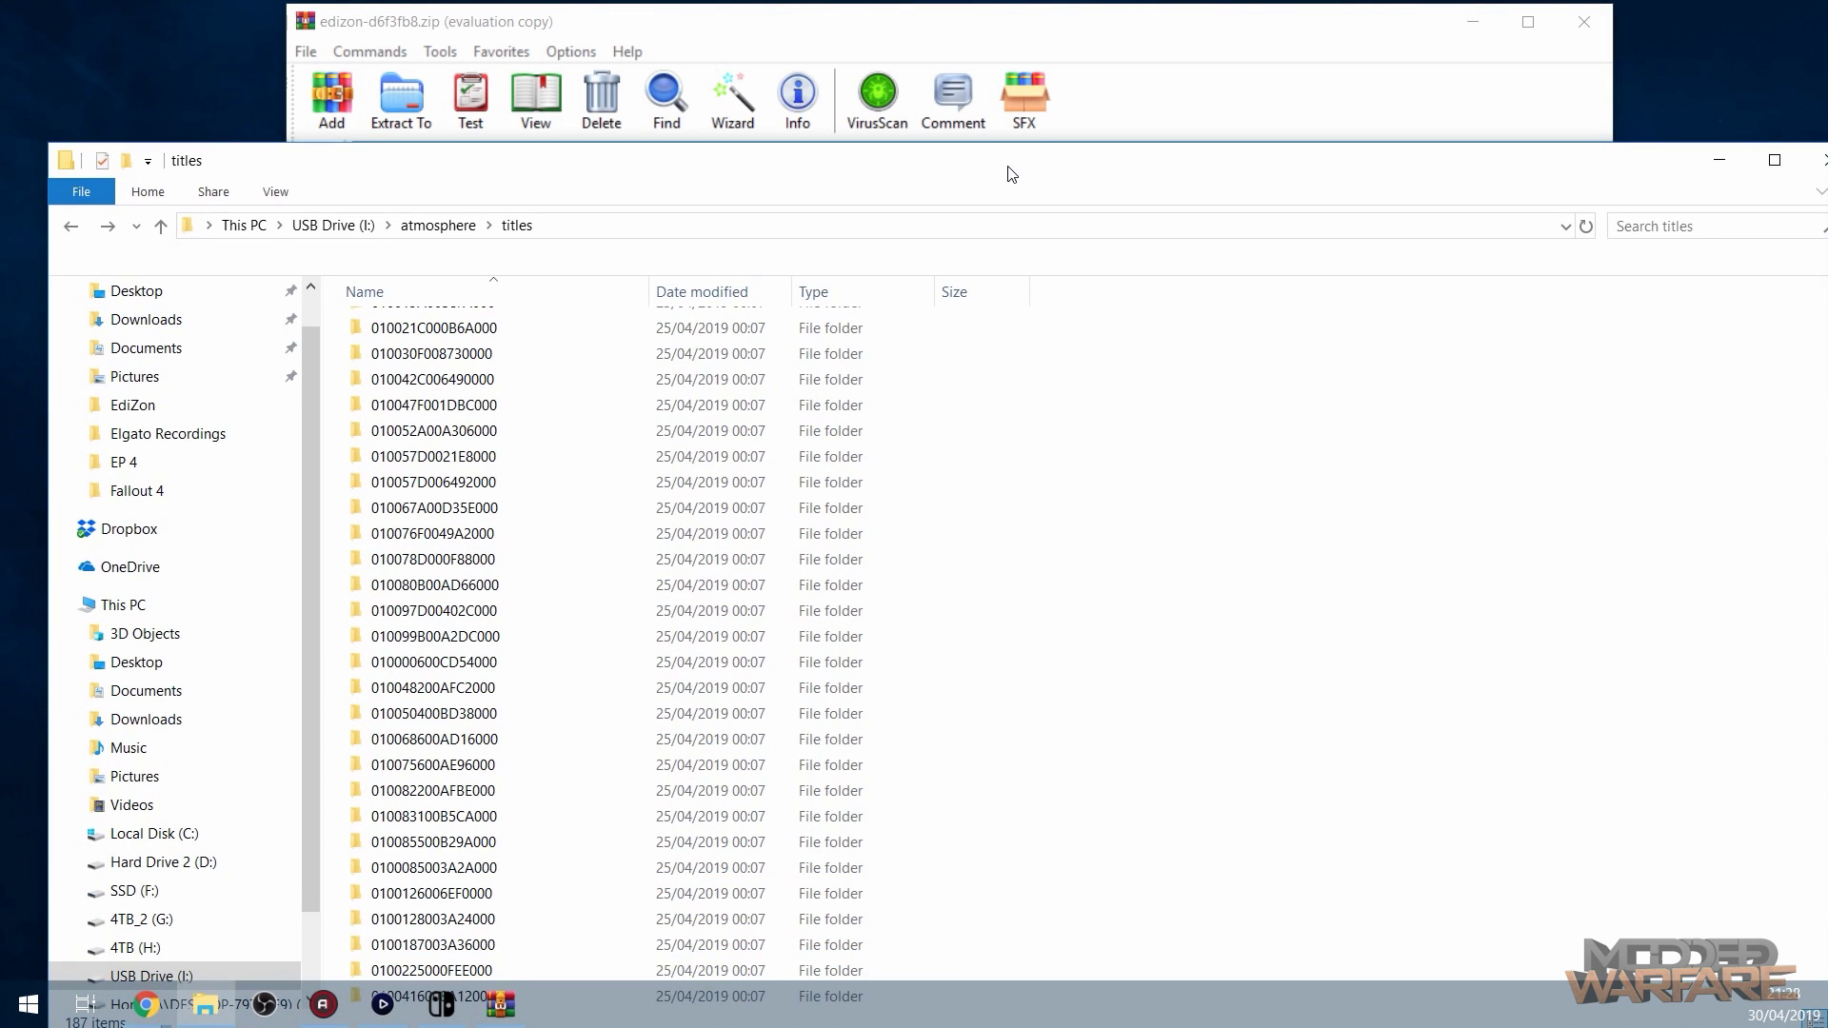
left_click(359, 232)
left_click_drag(620, 169, 540, 295)
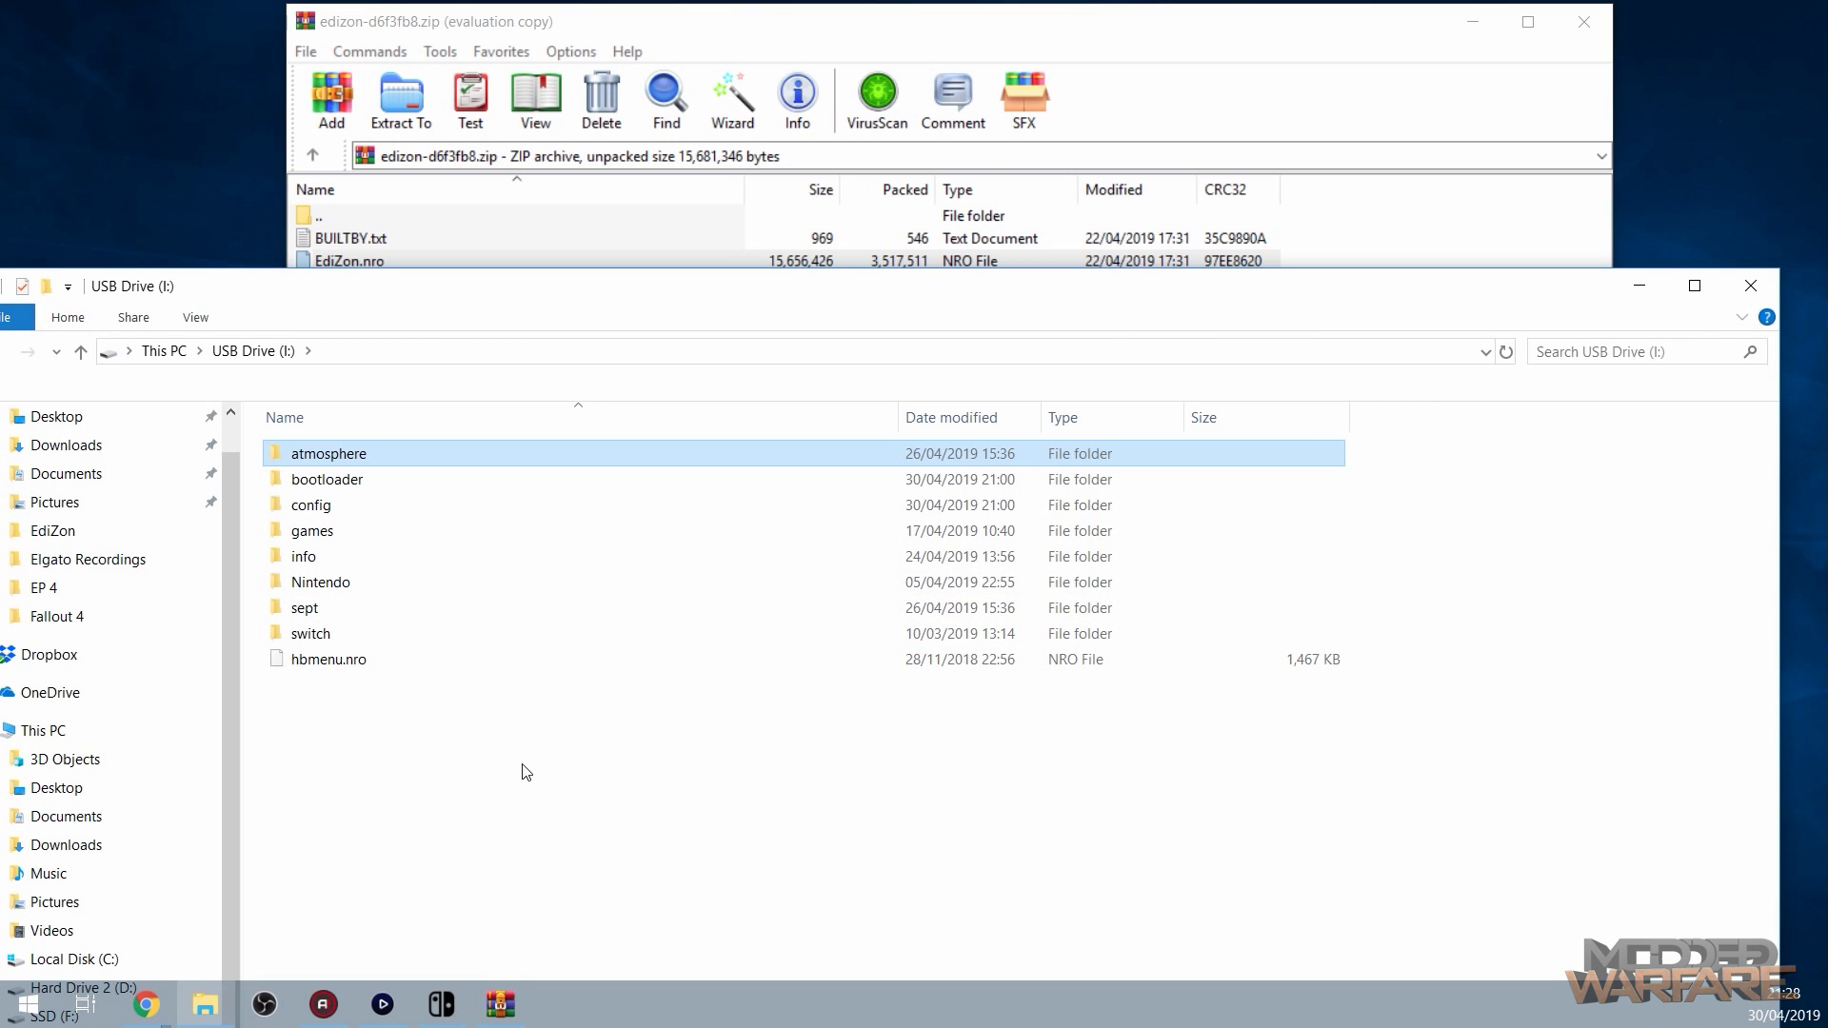
- Delete the old EdiZon folder from the switch folder
left_click(416, 775)
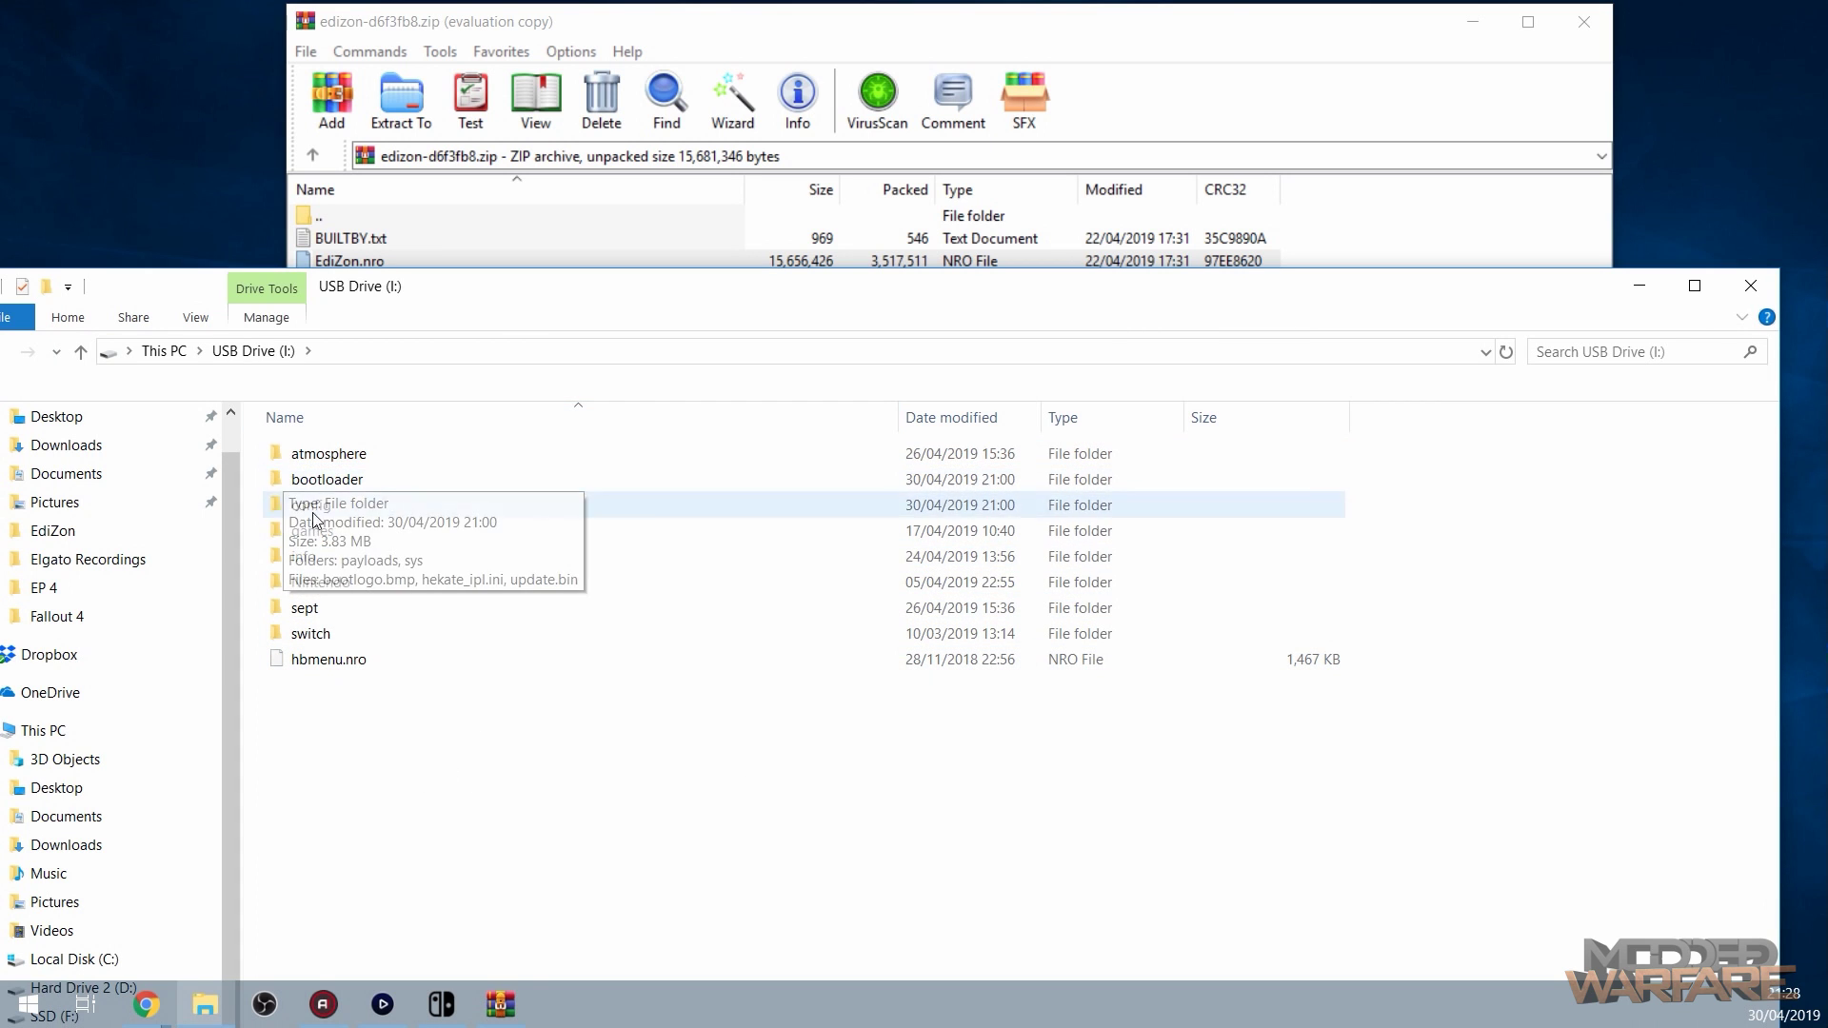
left_click_drag(575, 880, 866, 333)
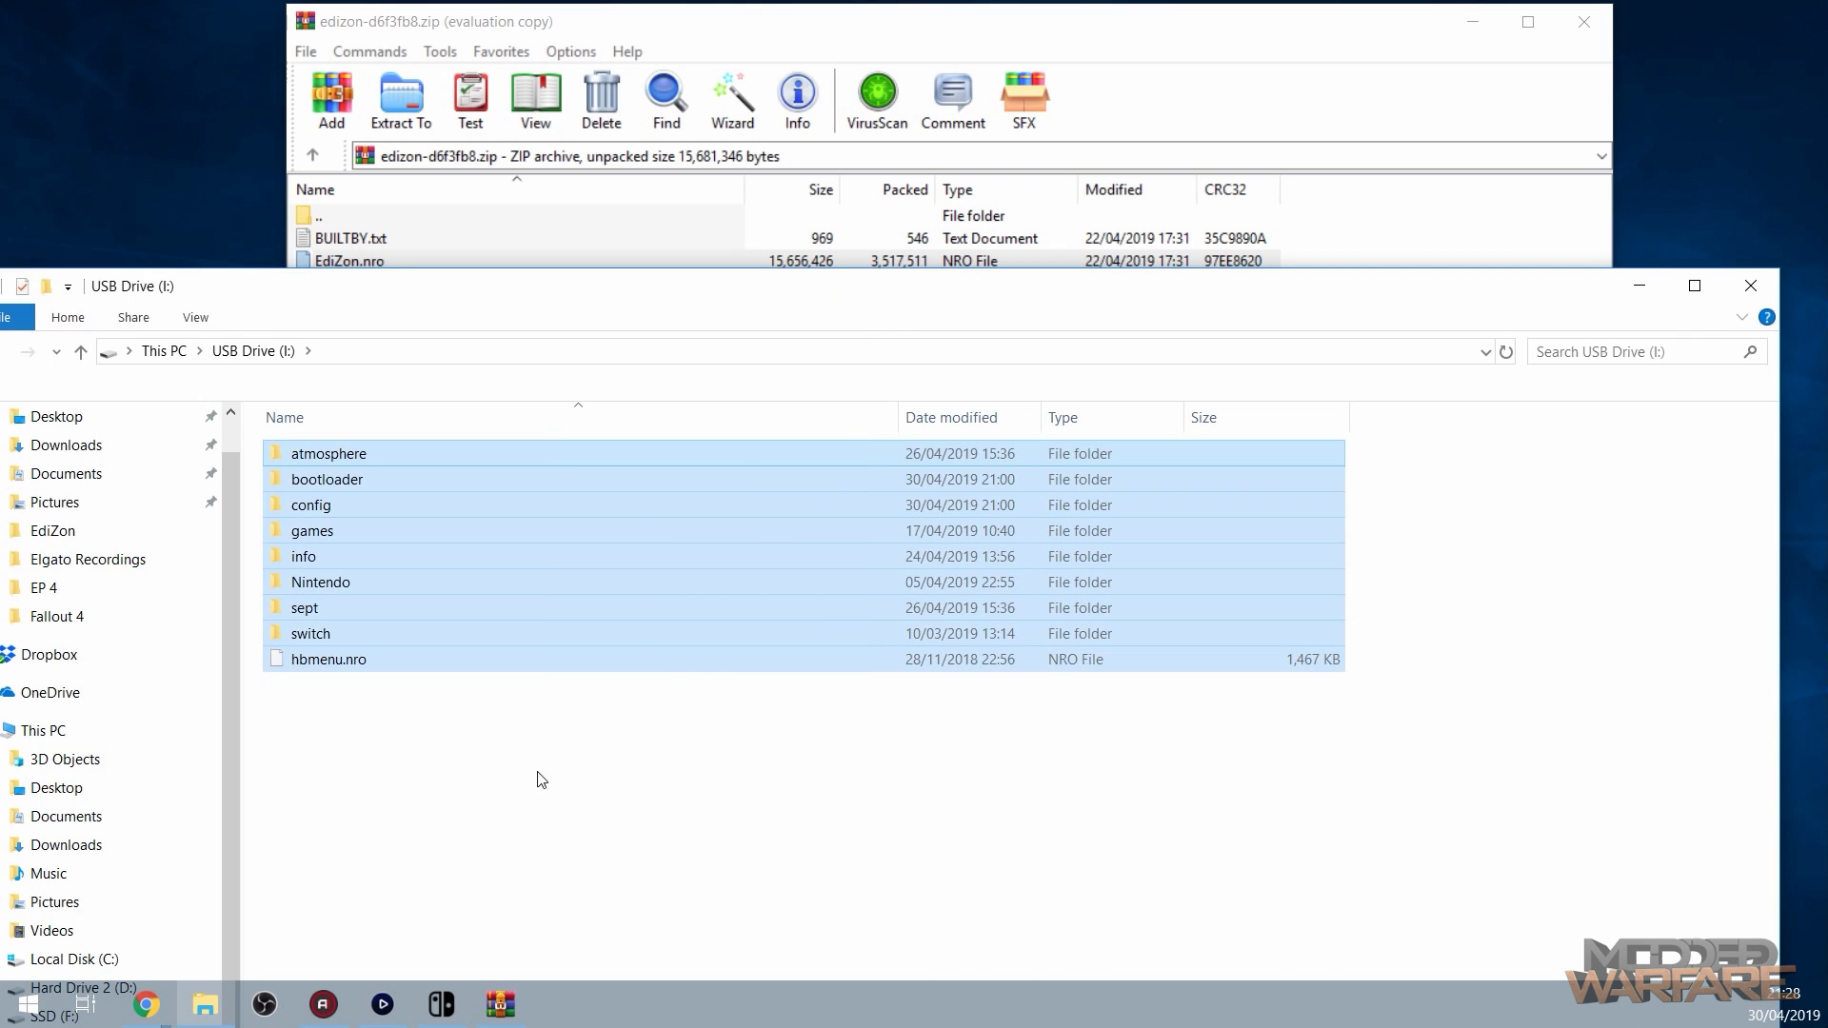
left_click(603, 791)
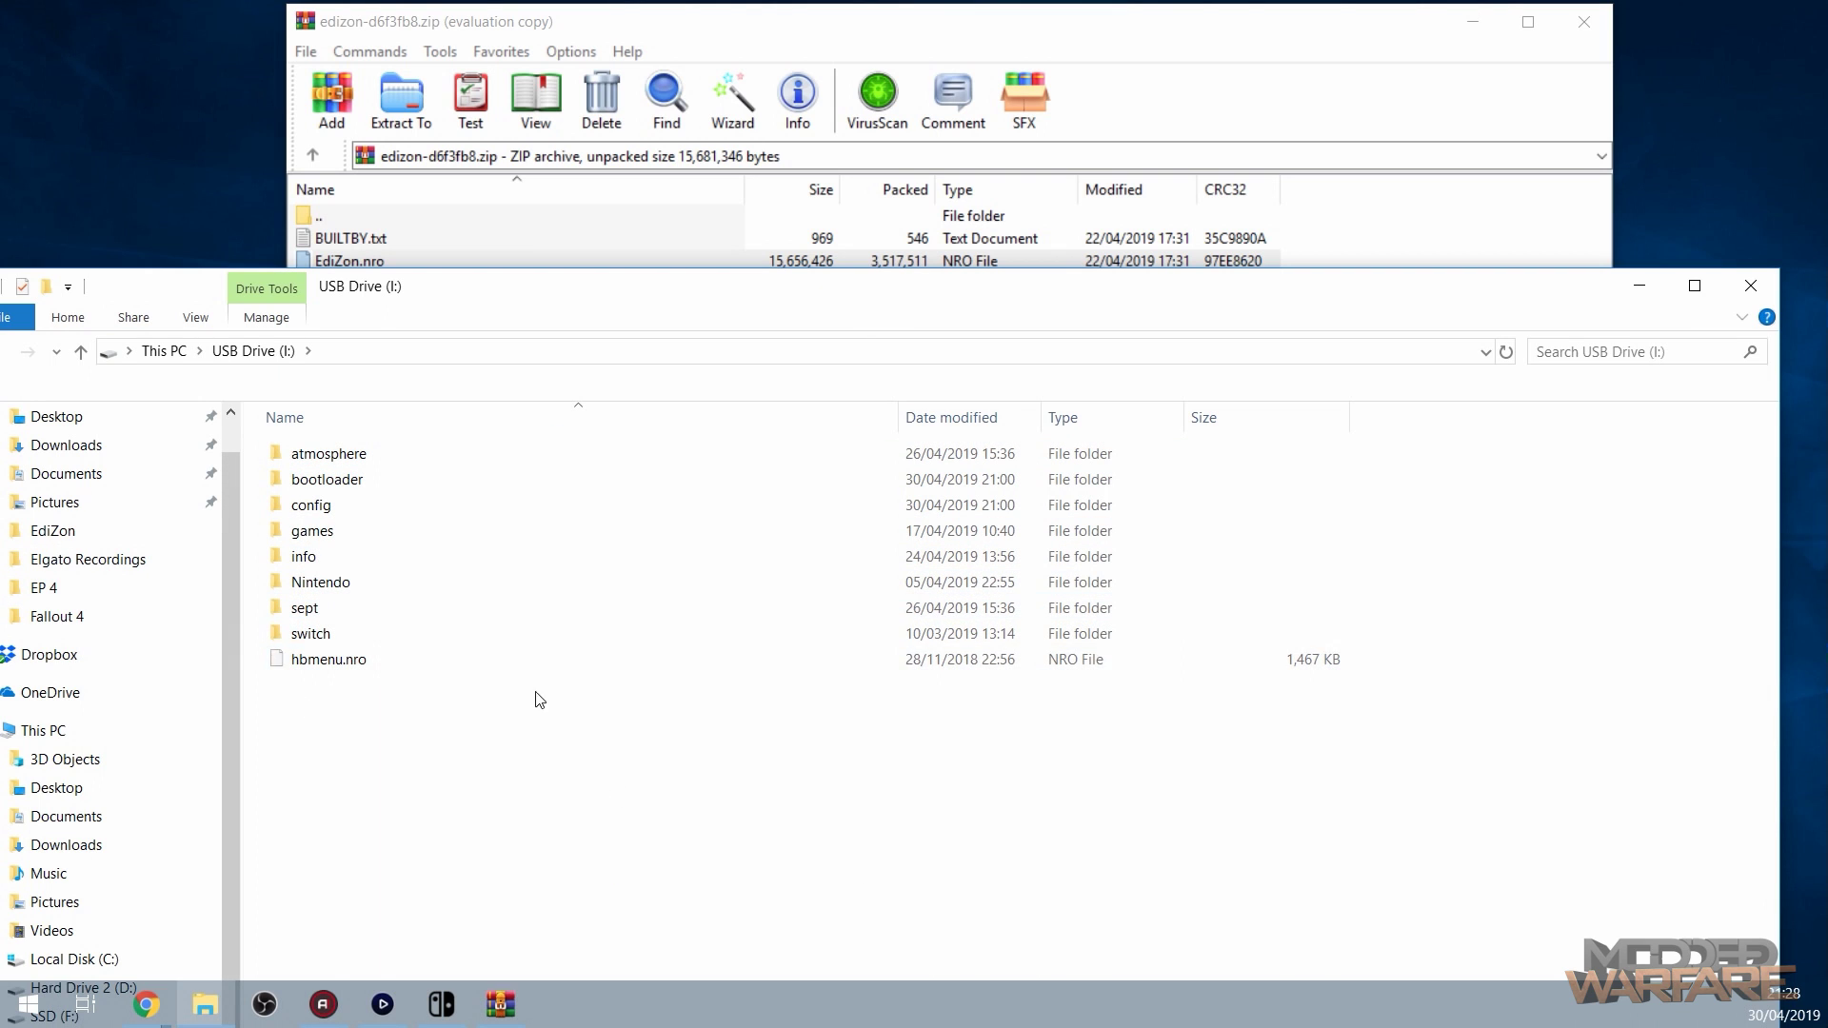
double_click(379, 636)
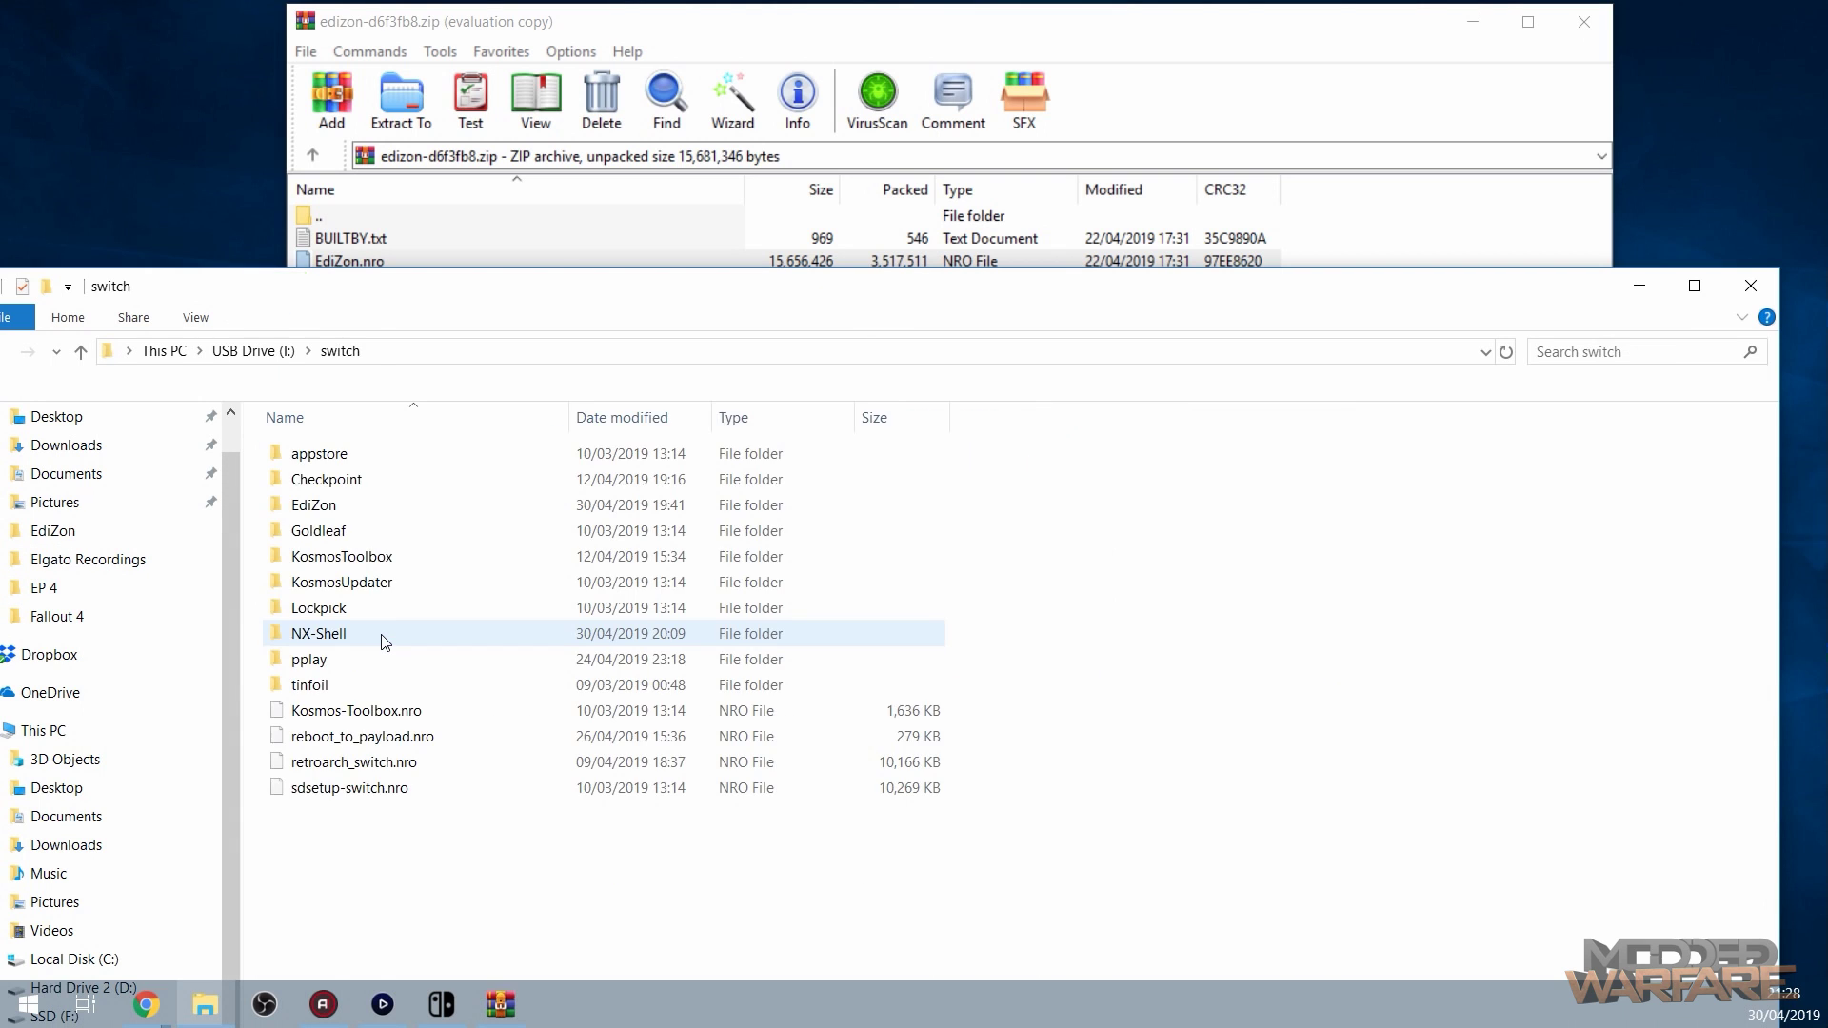
left_click(422, 506)
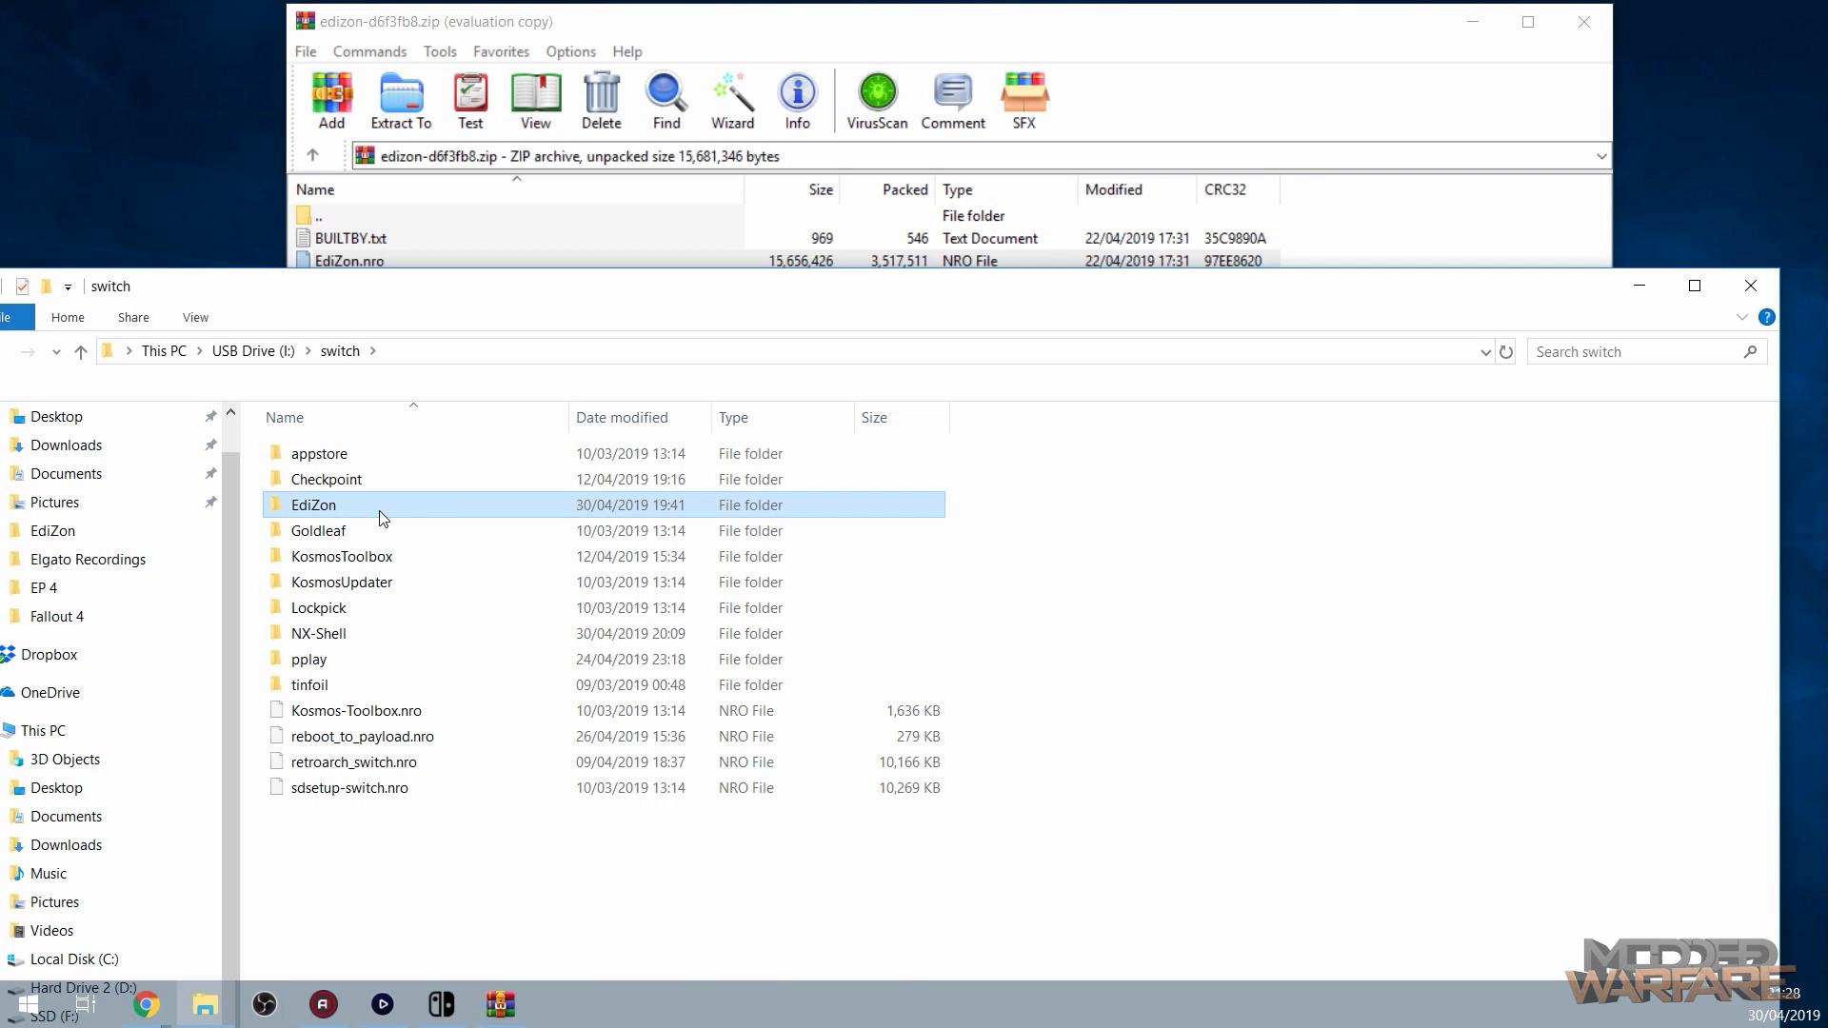
key("Delete")
key("Return")
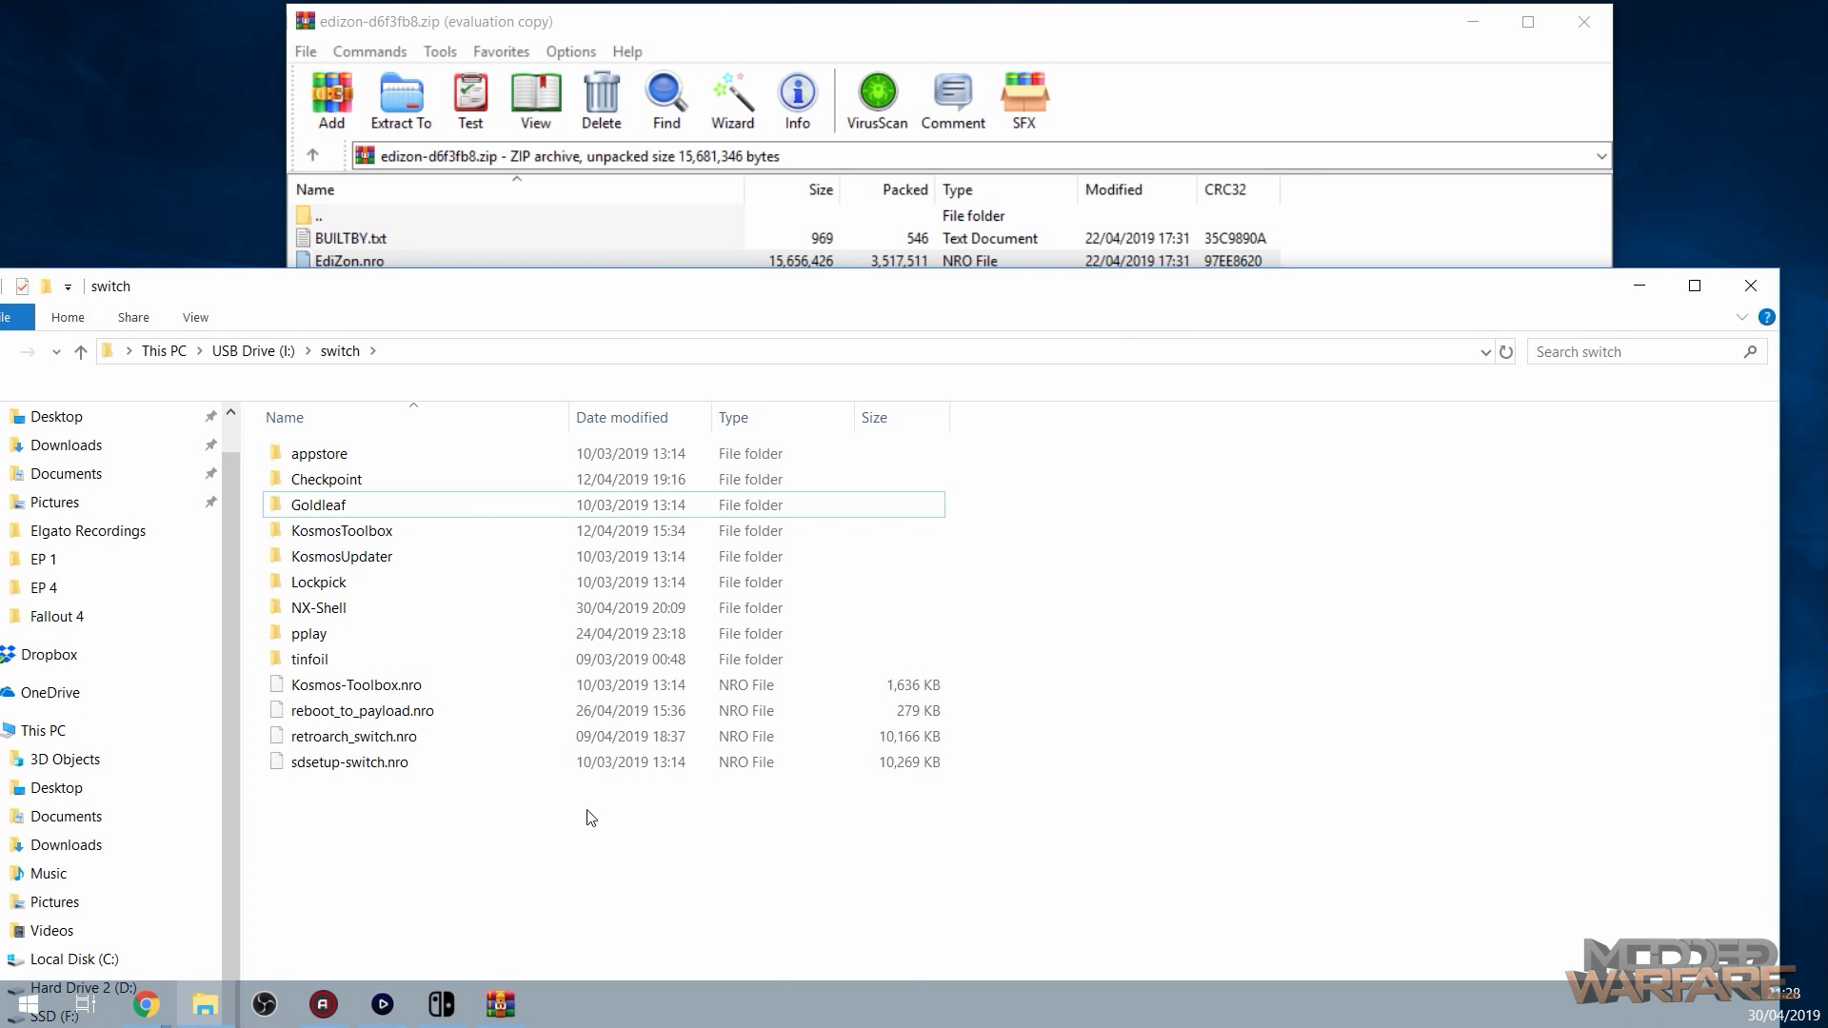
- Create a new folder named EdiZon inside switch and open it
right_click(1086, 669)
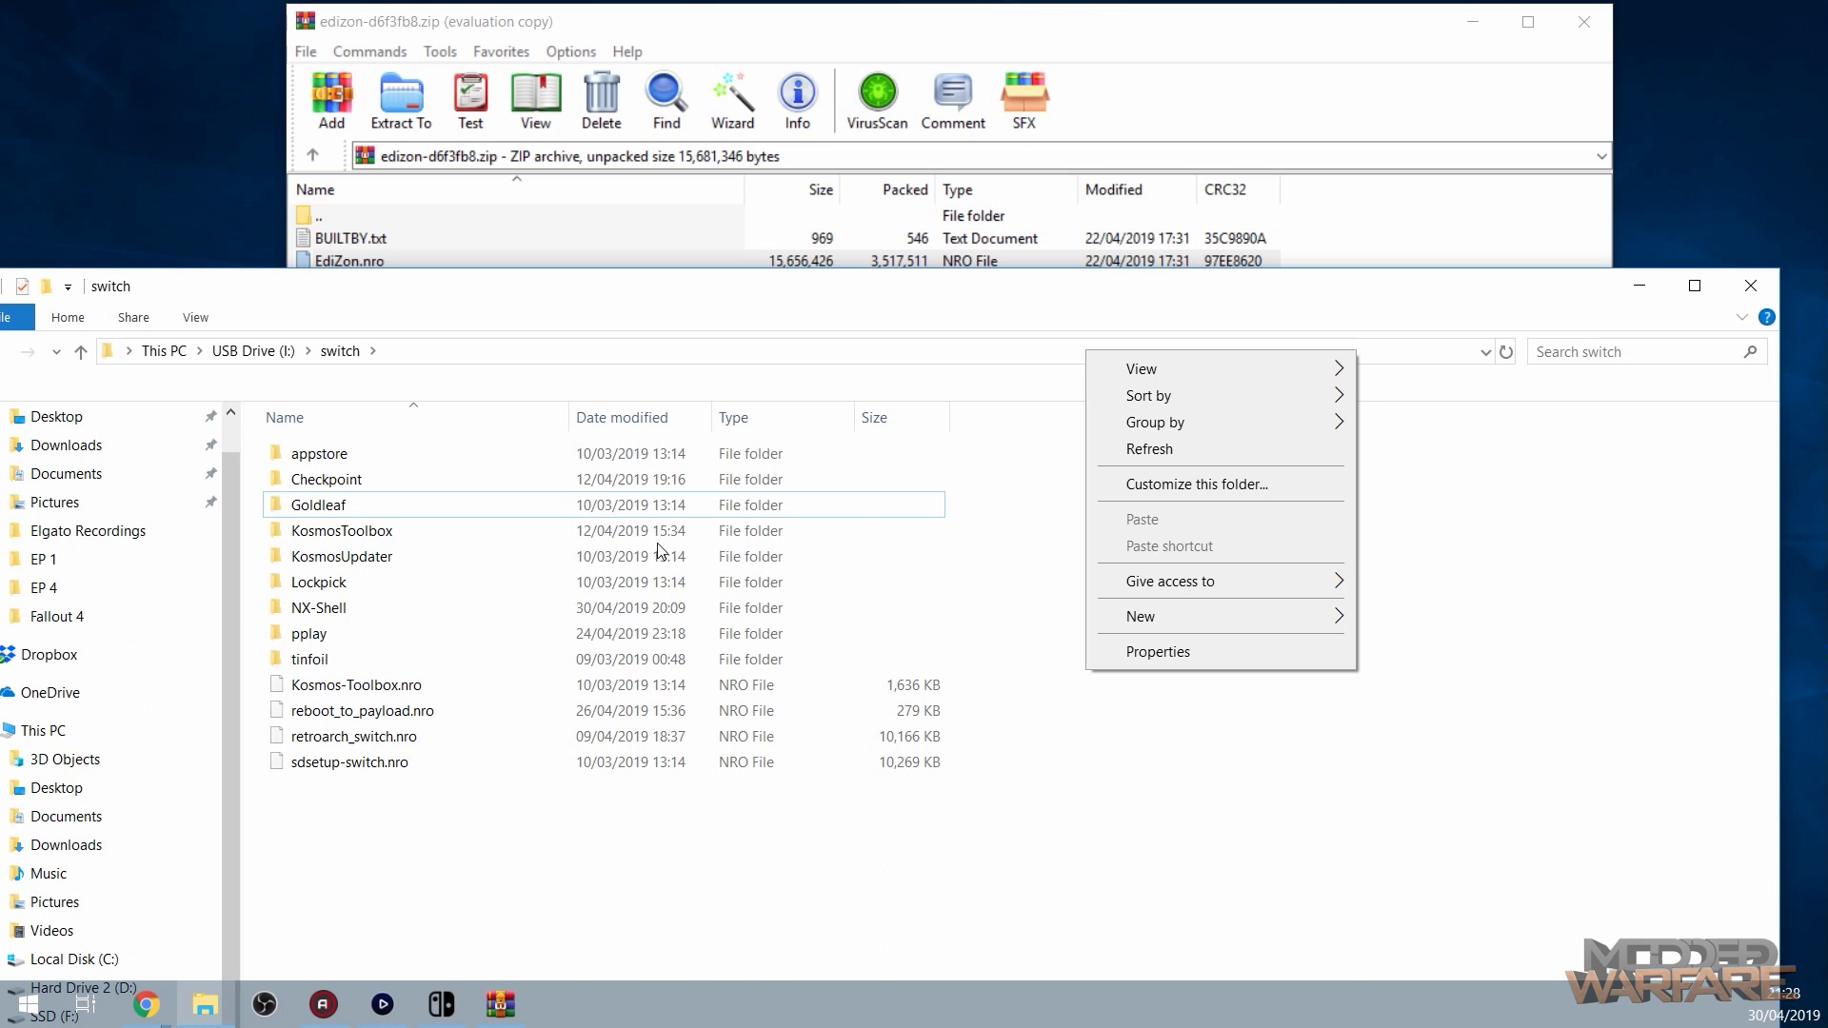
mouse_move(1200, 616)
left_click(1406, 623)
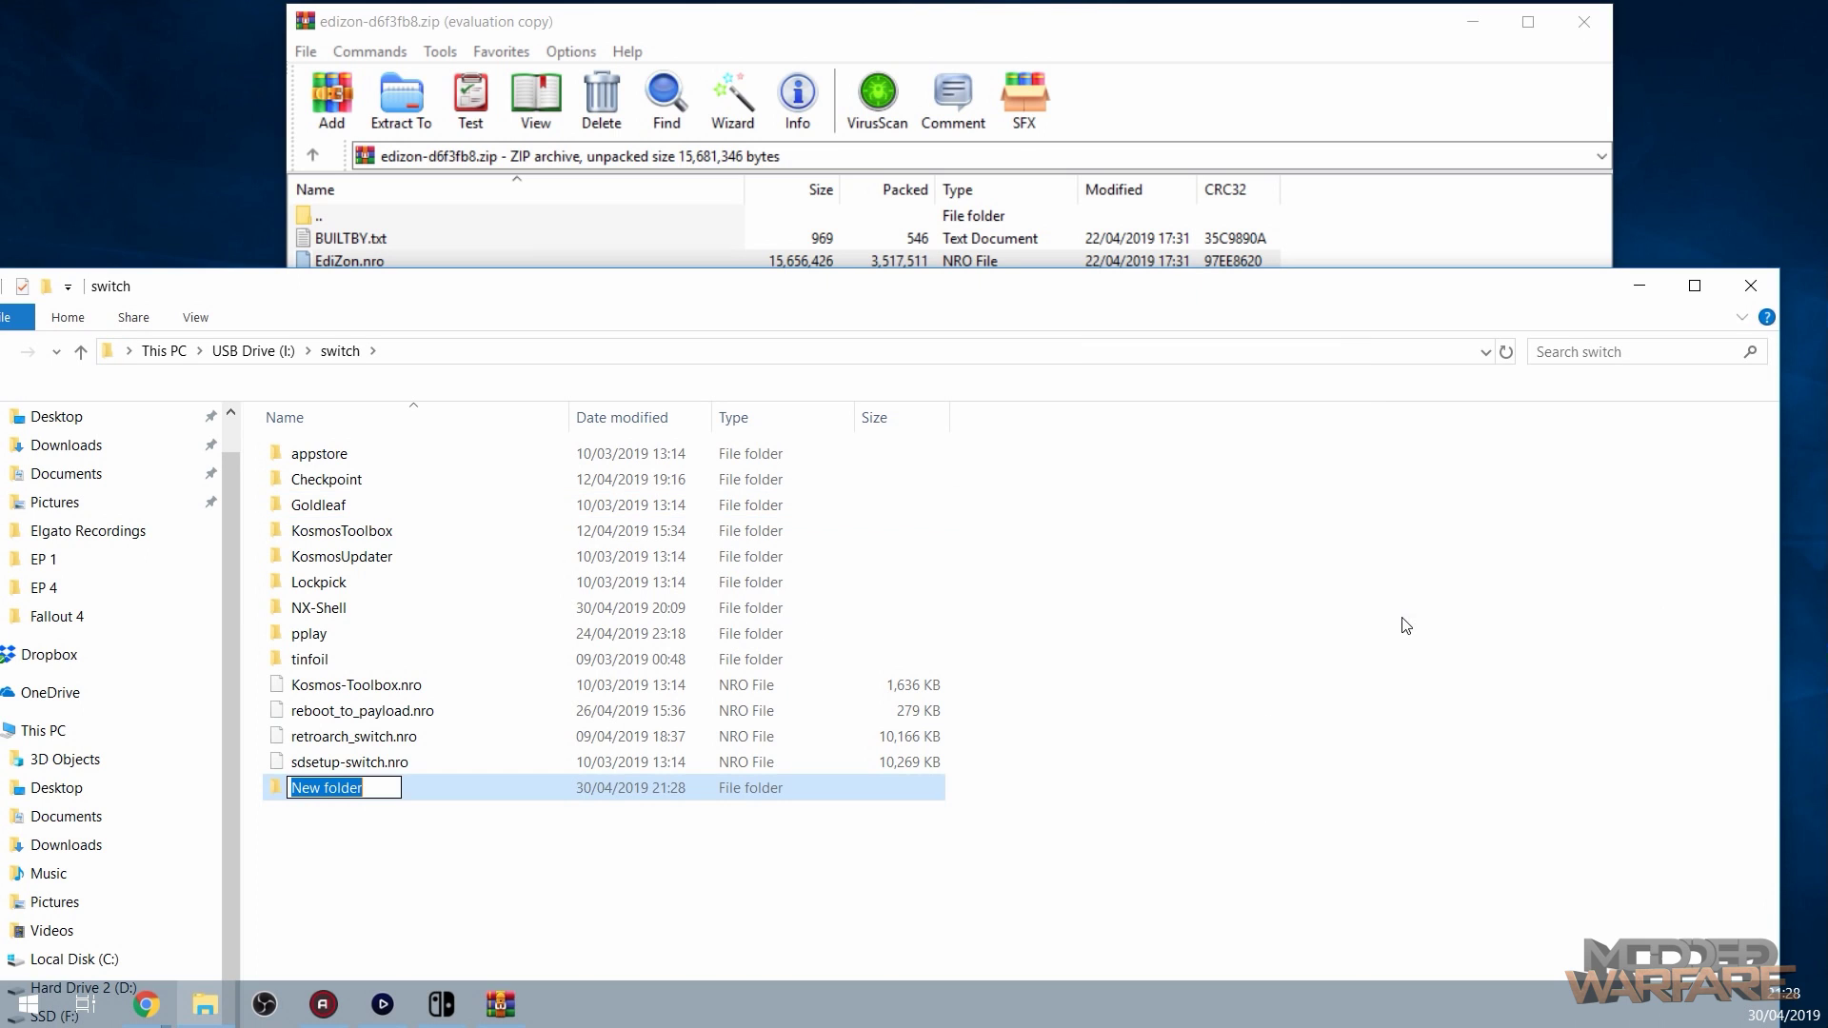
type("EdiZon")
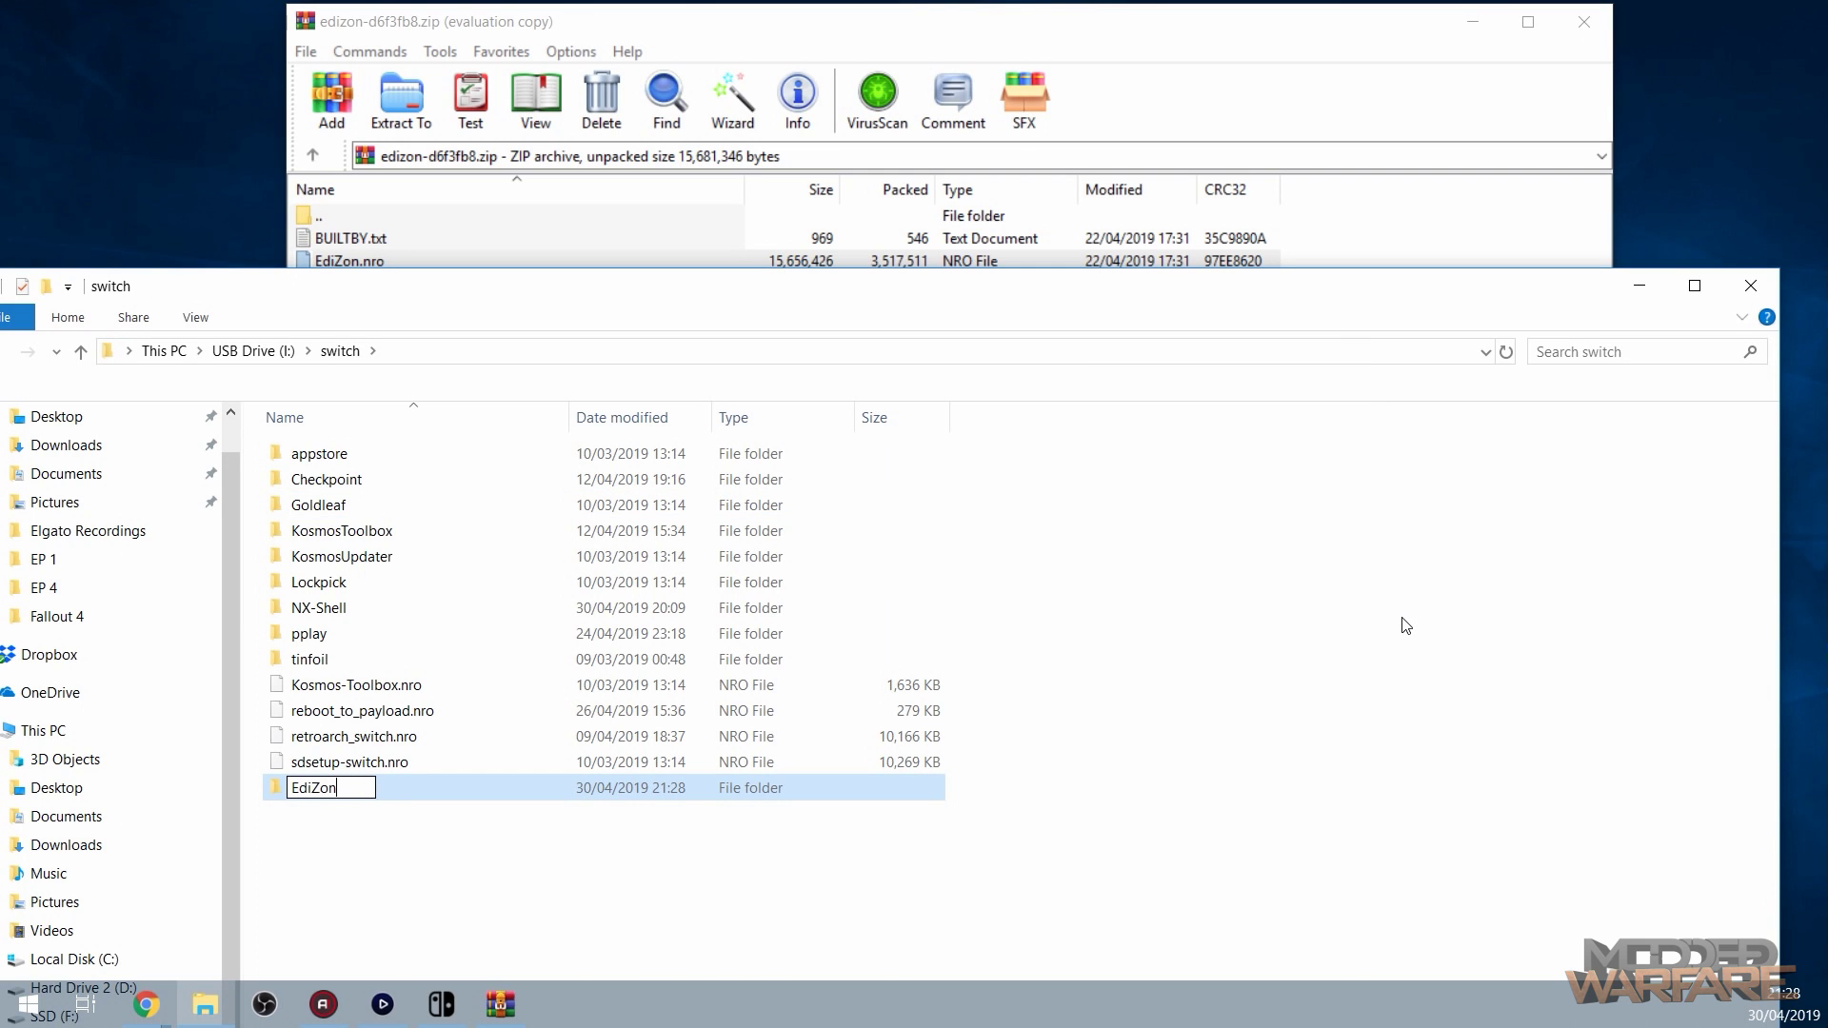
key("Return")
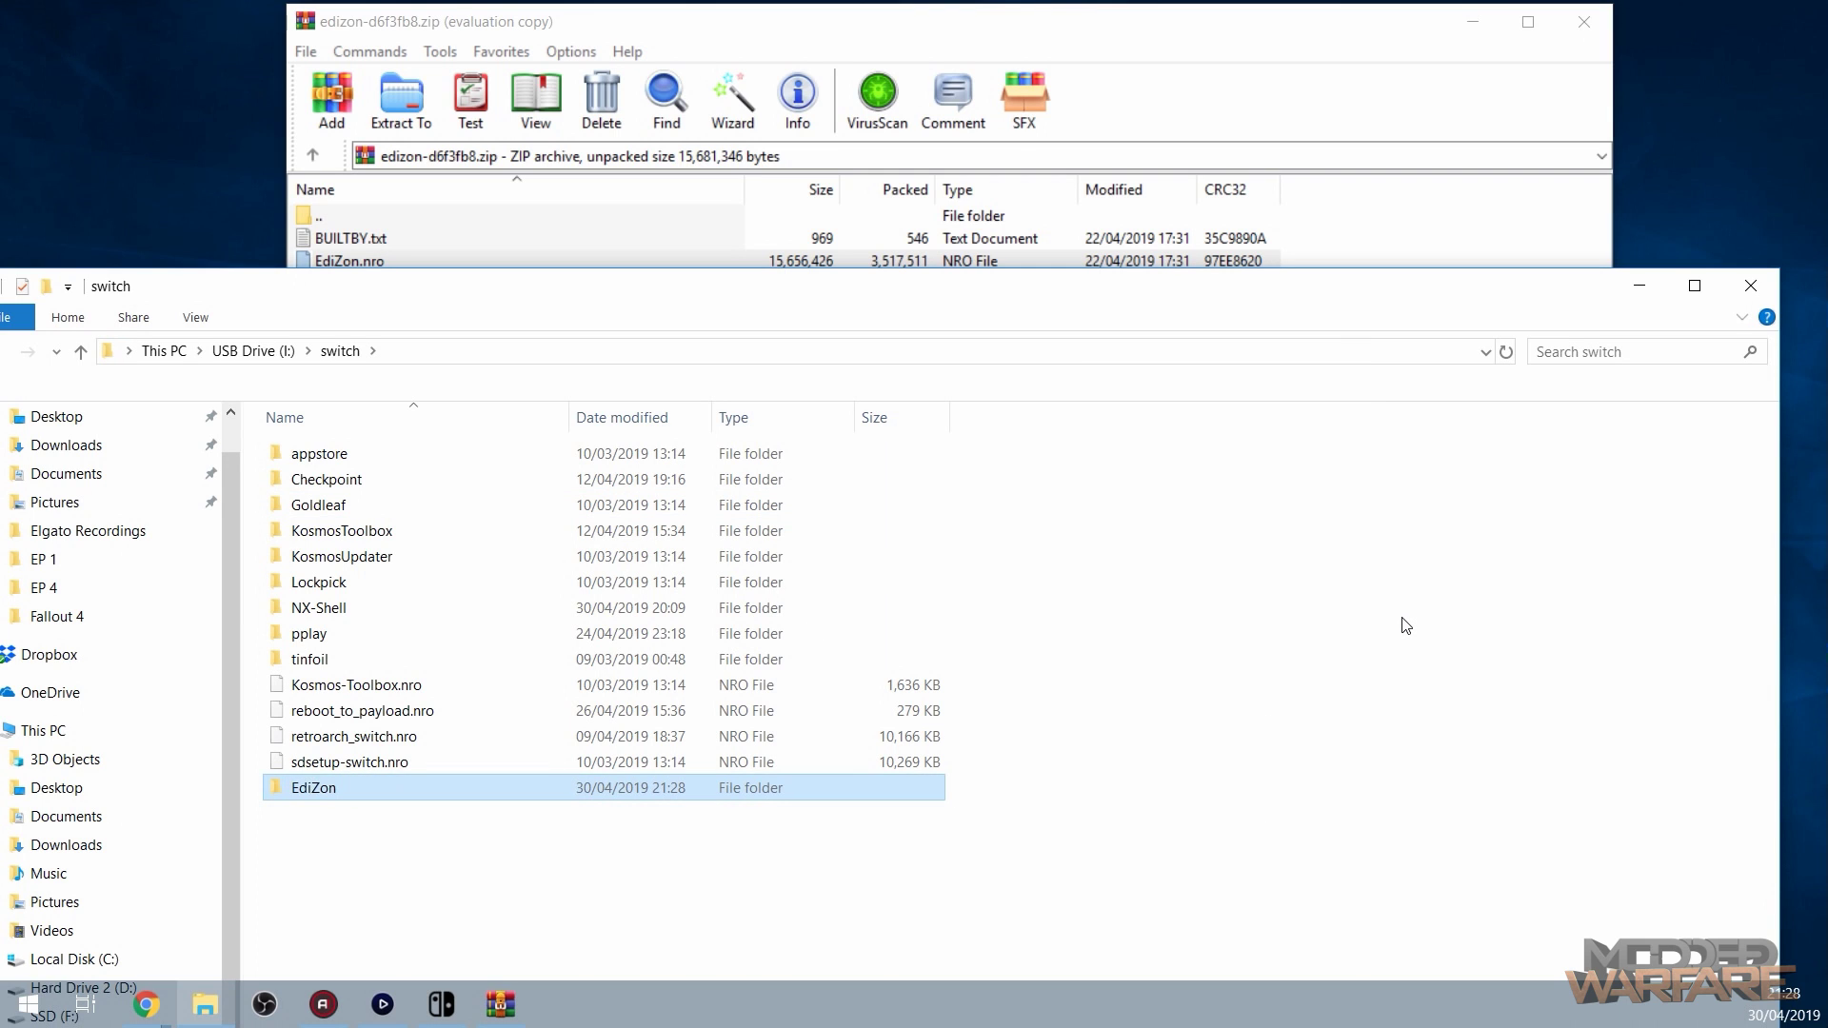
double_click(359, 800)
- Paste EdiZon.nro from the archive into the EdiZon folder, close WinRAR, and return to the drive root
left_click(833, 55)
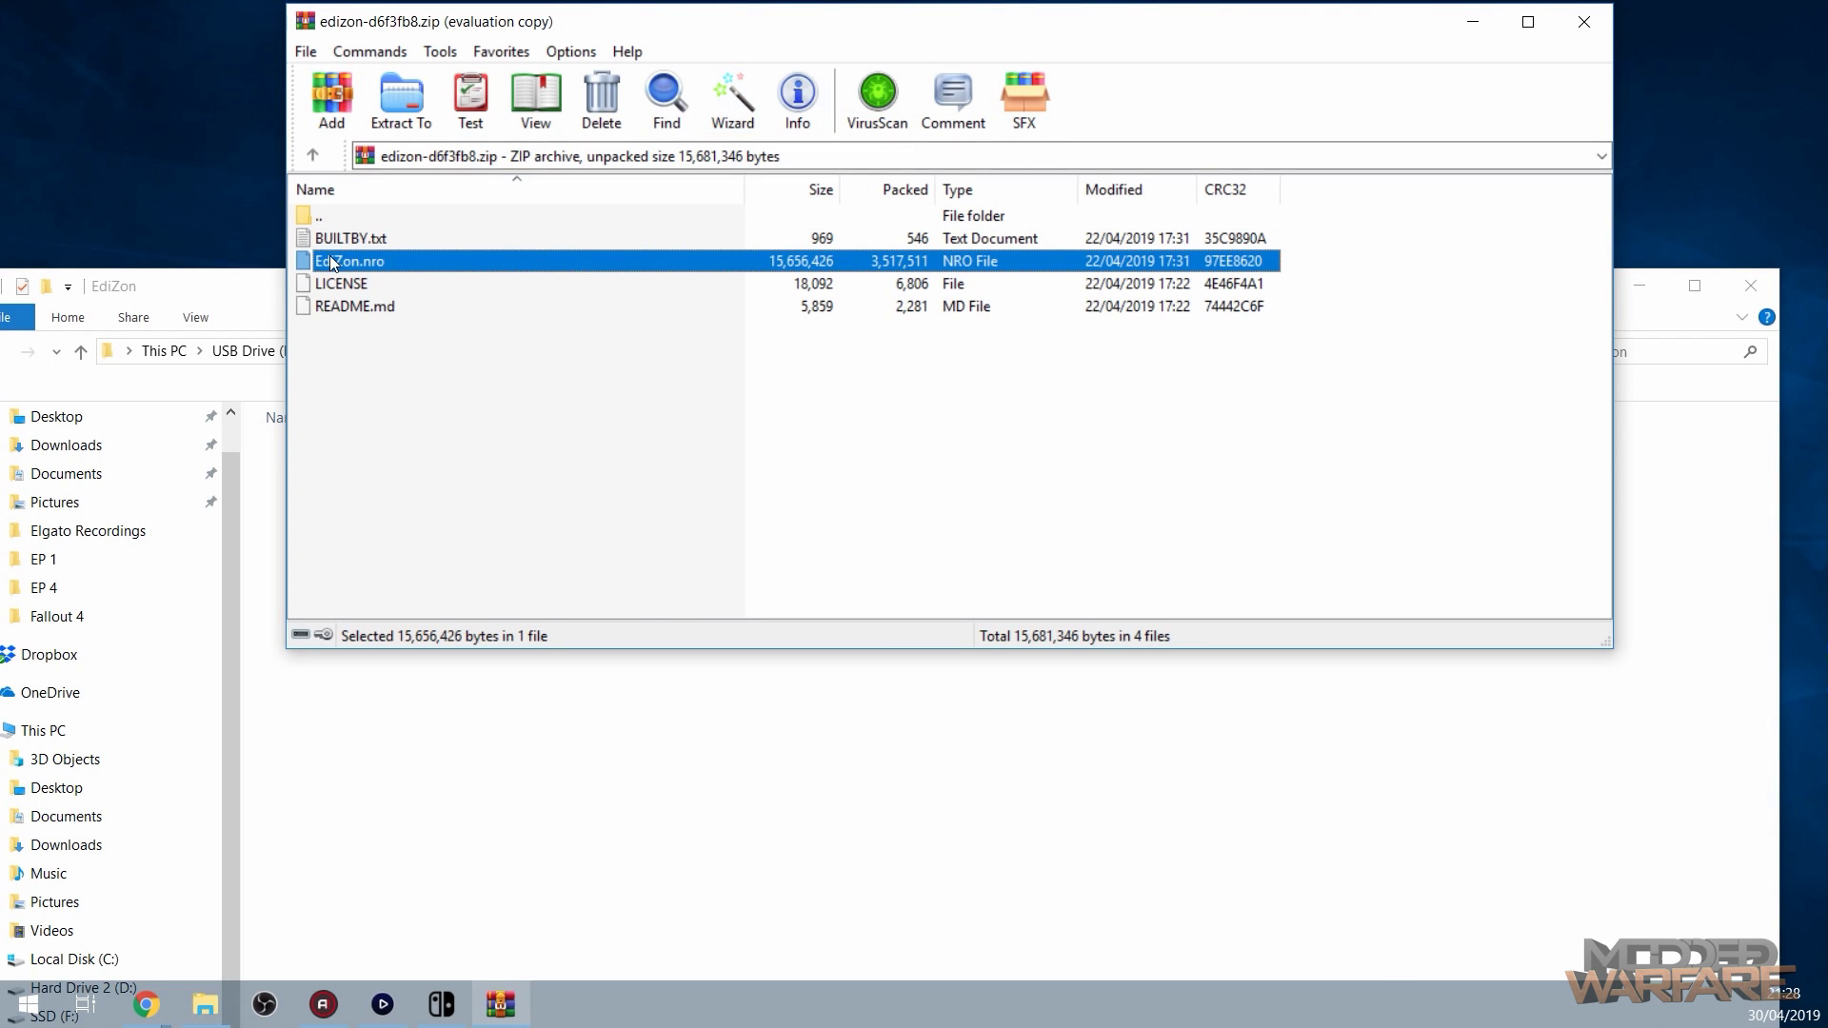
left_click(555, 873)
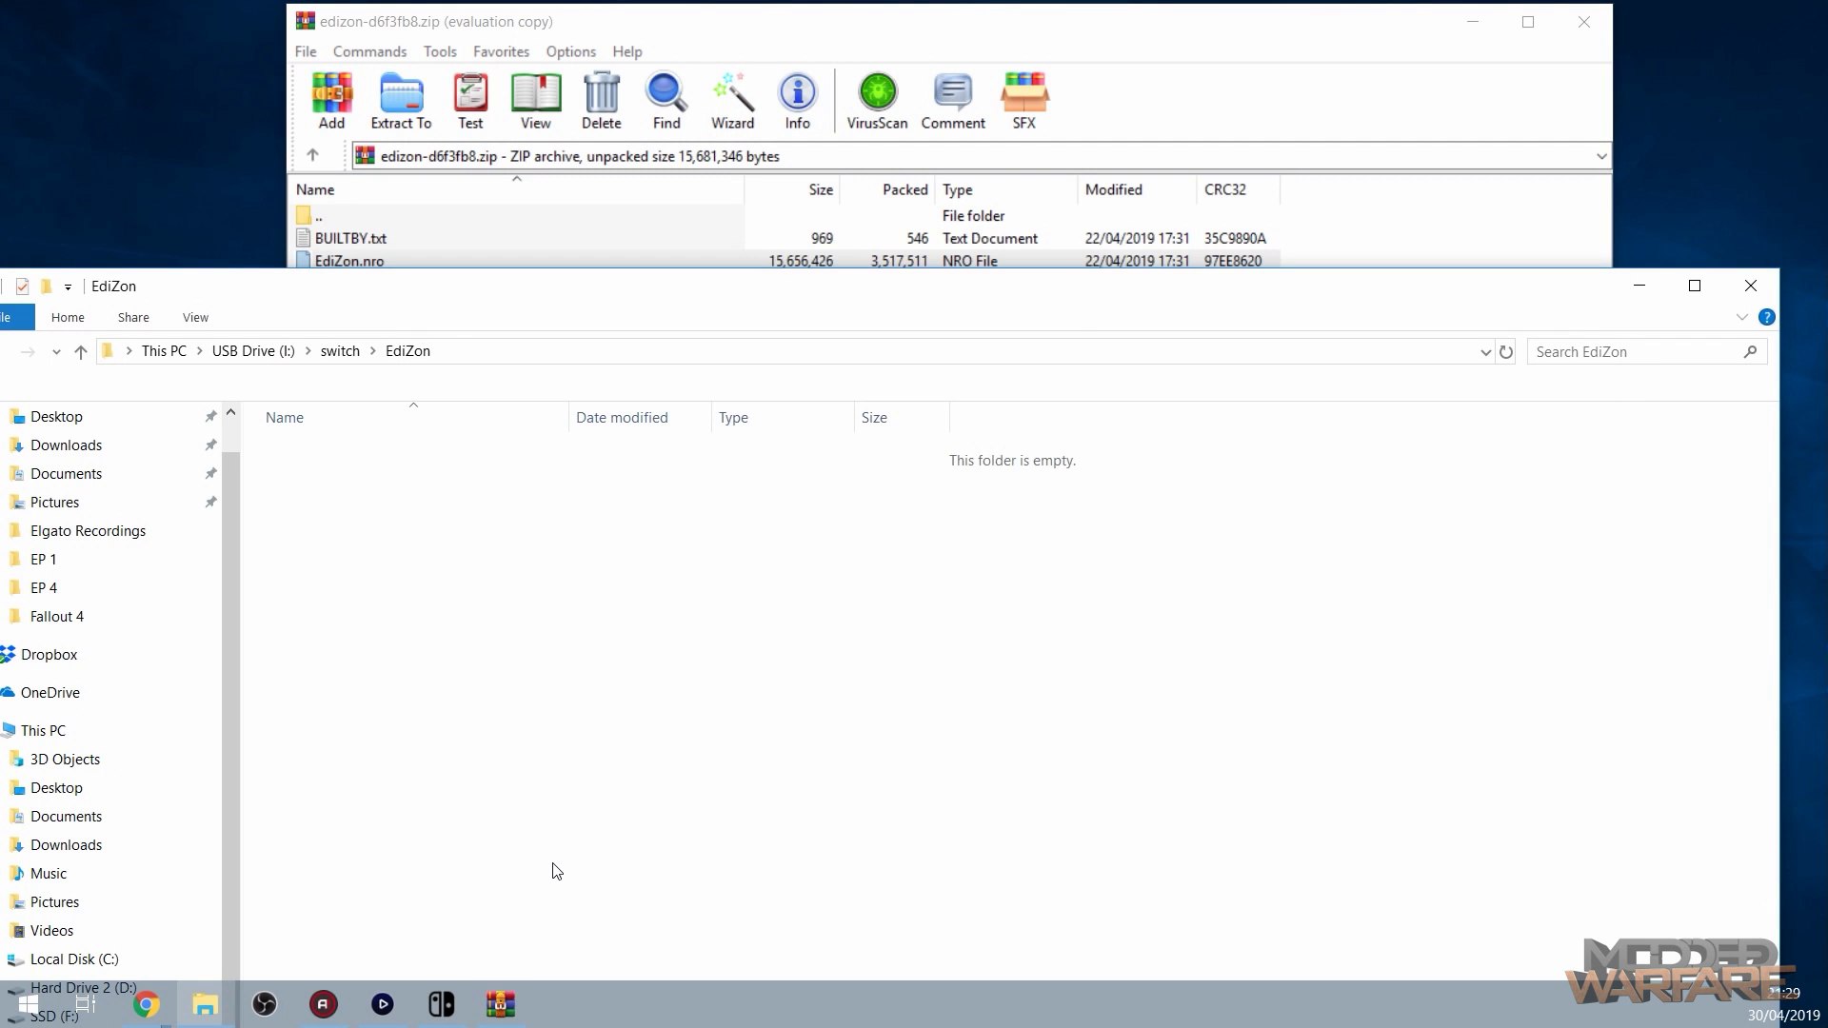
key("ctrl+v")
left_click(1584, 21)
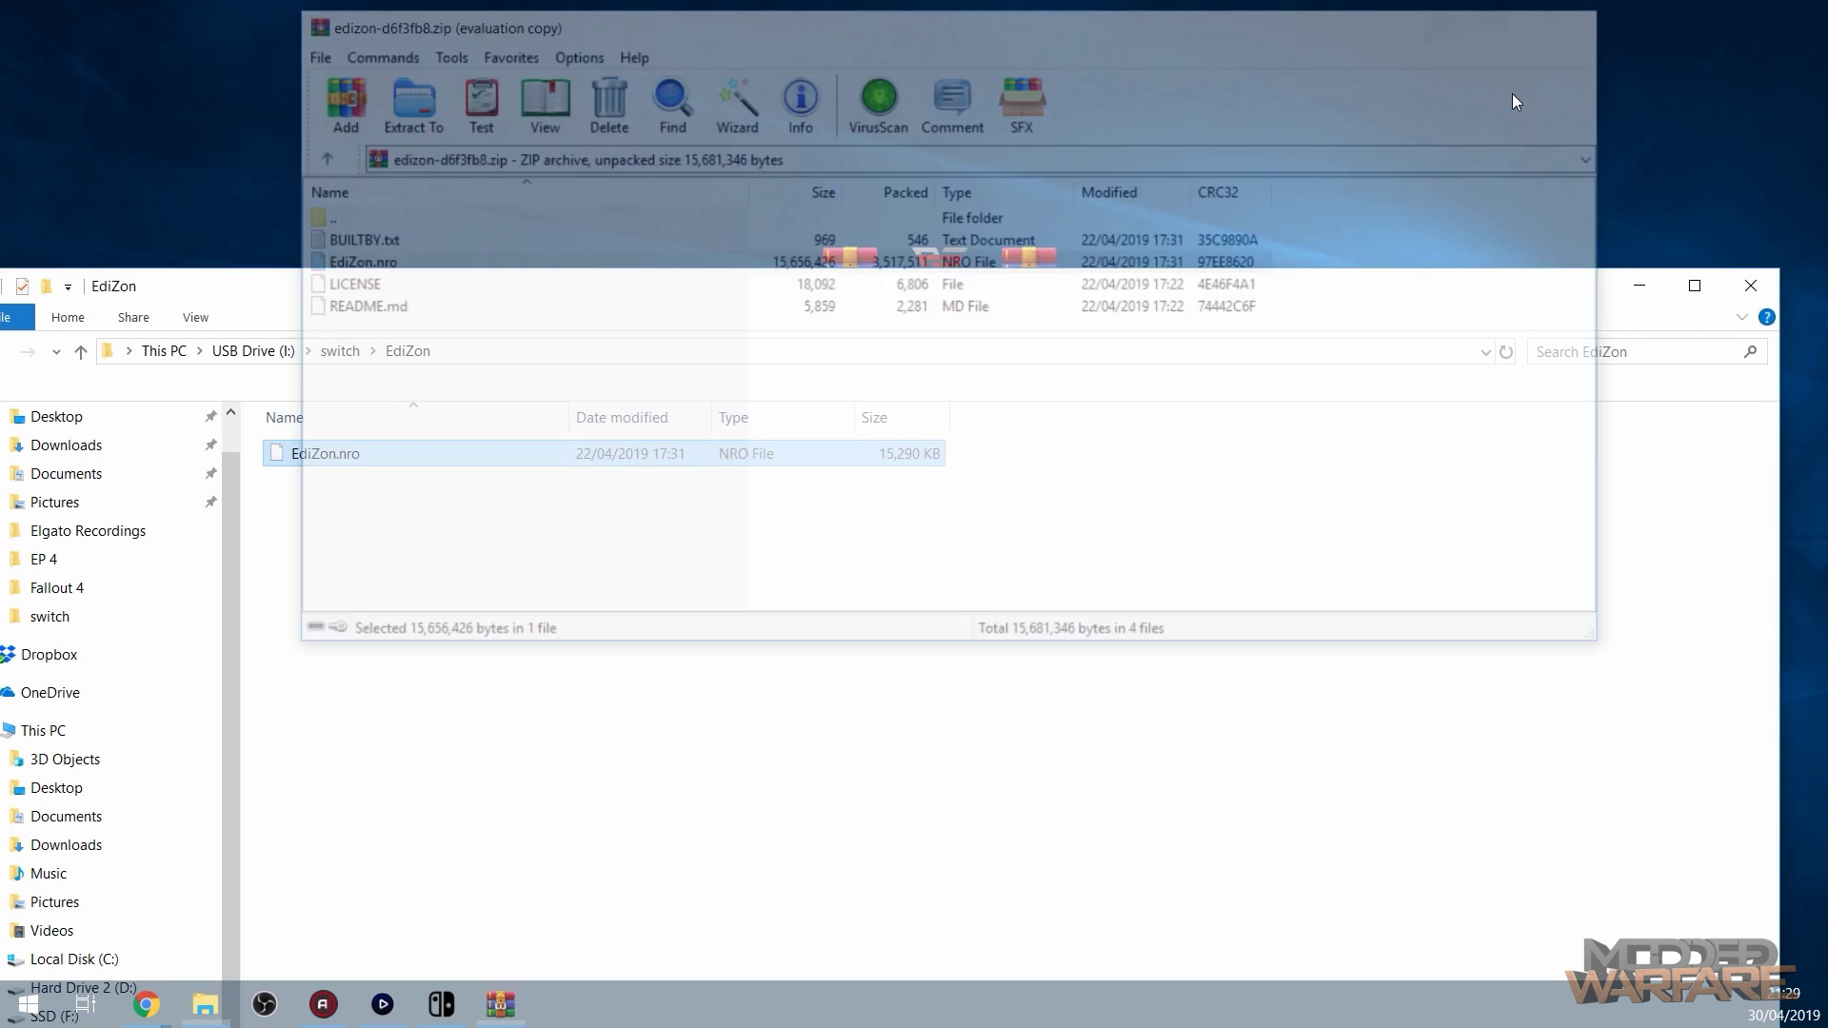
left_click(1134, 635)
left_click_drag(1065, 291, 1150, 330)
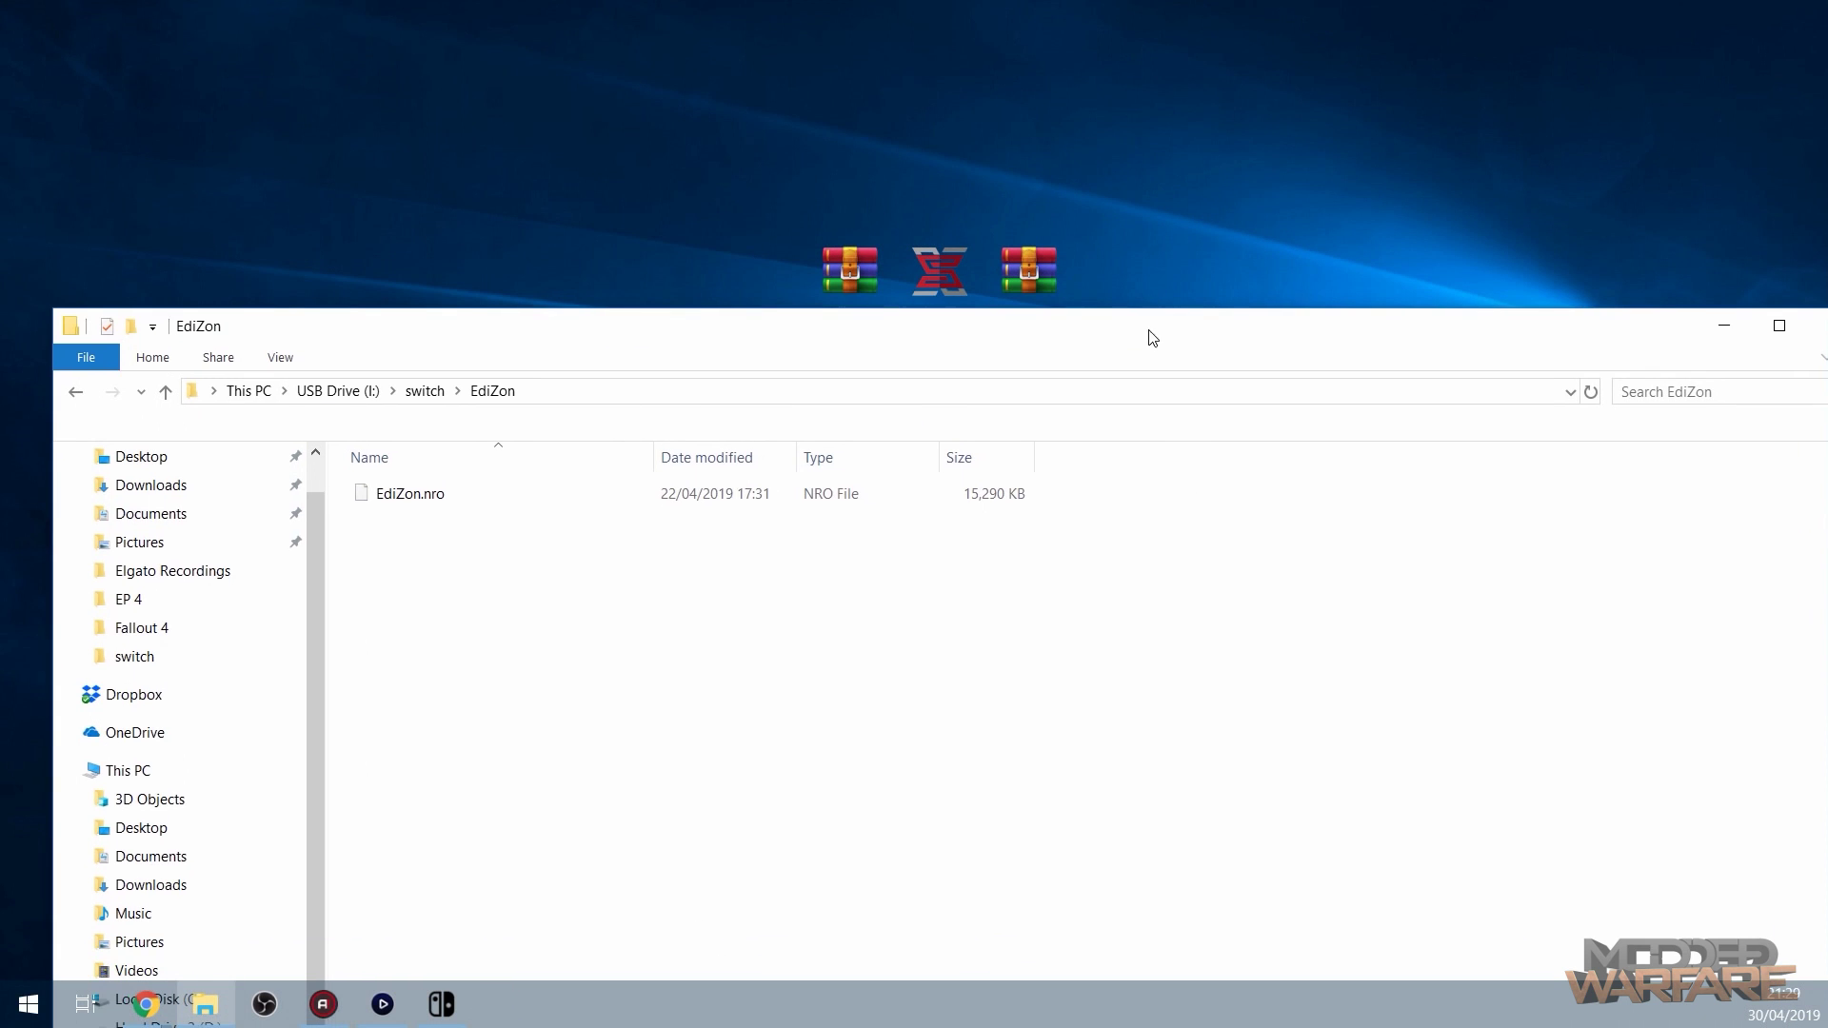
left_click(338, 390)
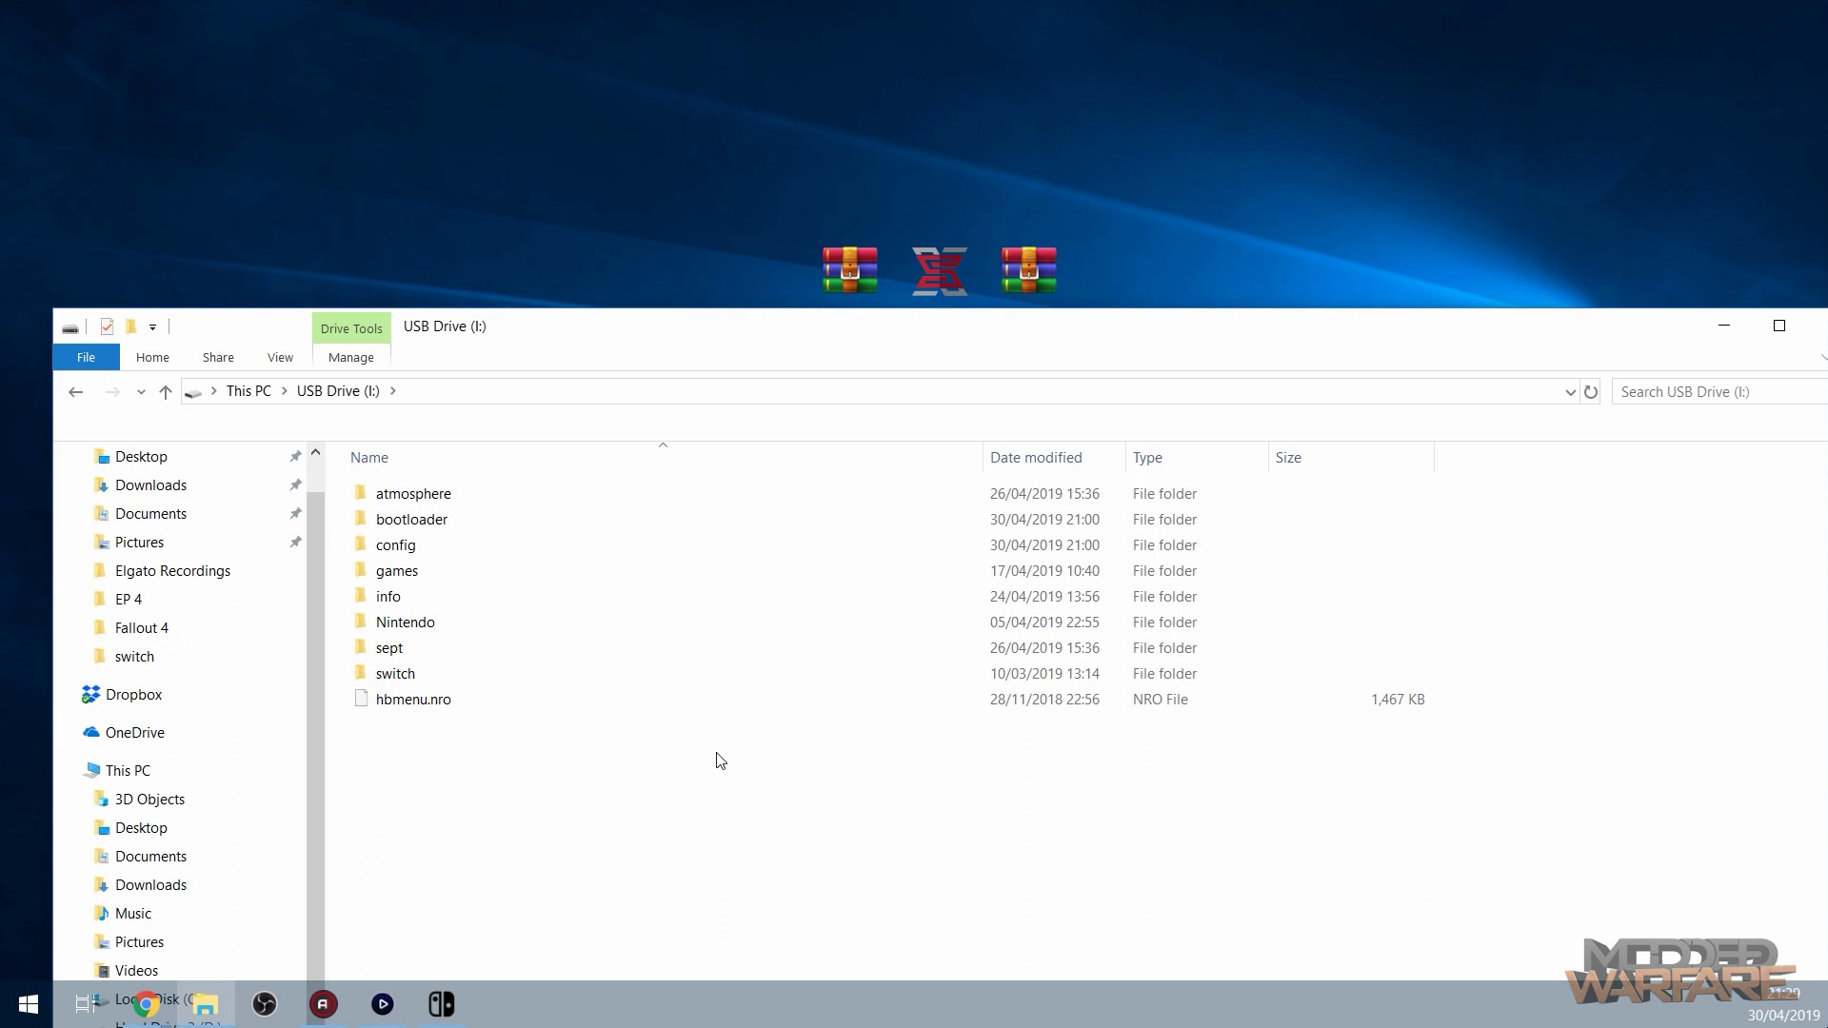
mouse_move(1197, 343)
left_mouse_down()
mouse_move(1215, 433)
mouse_move(1203, 375)
left_mouse_up()
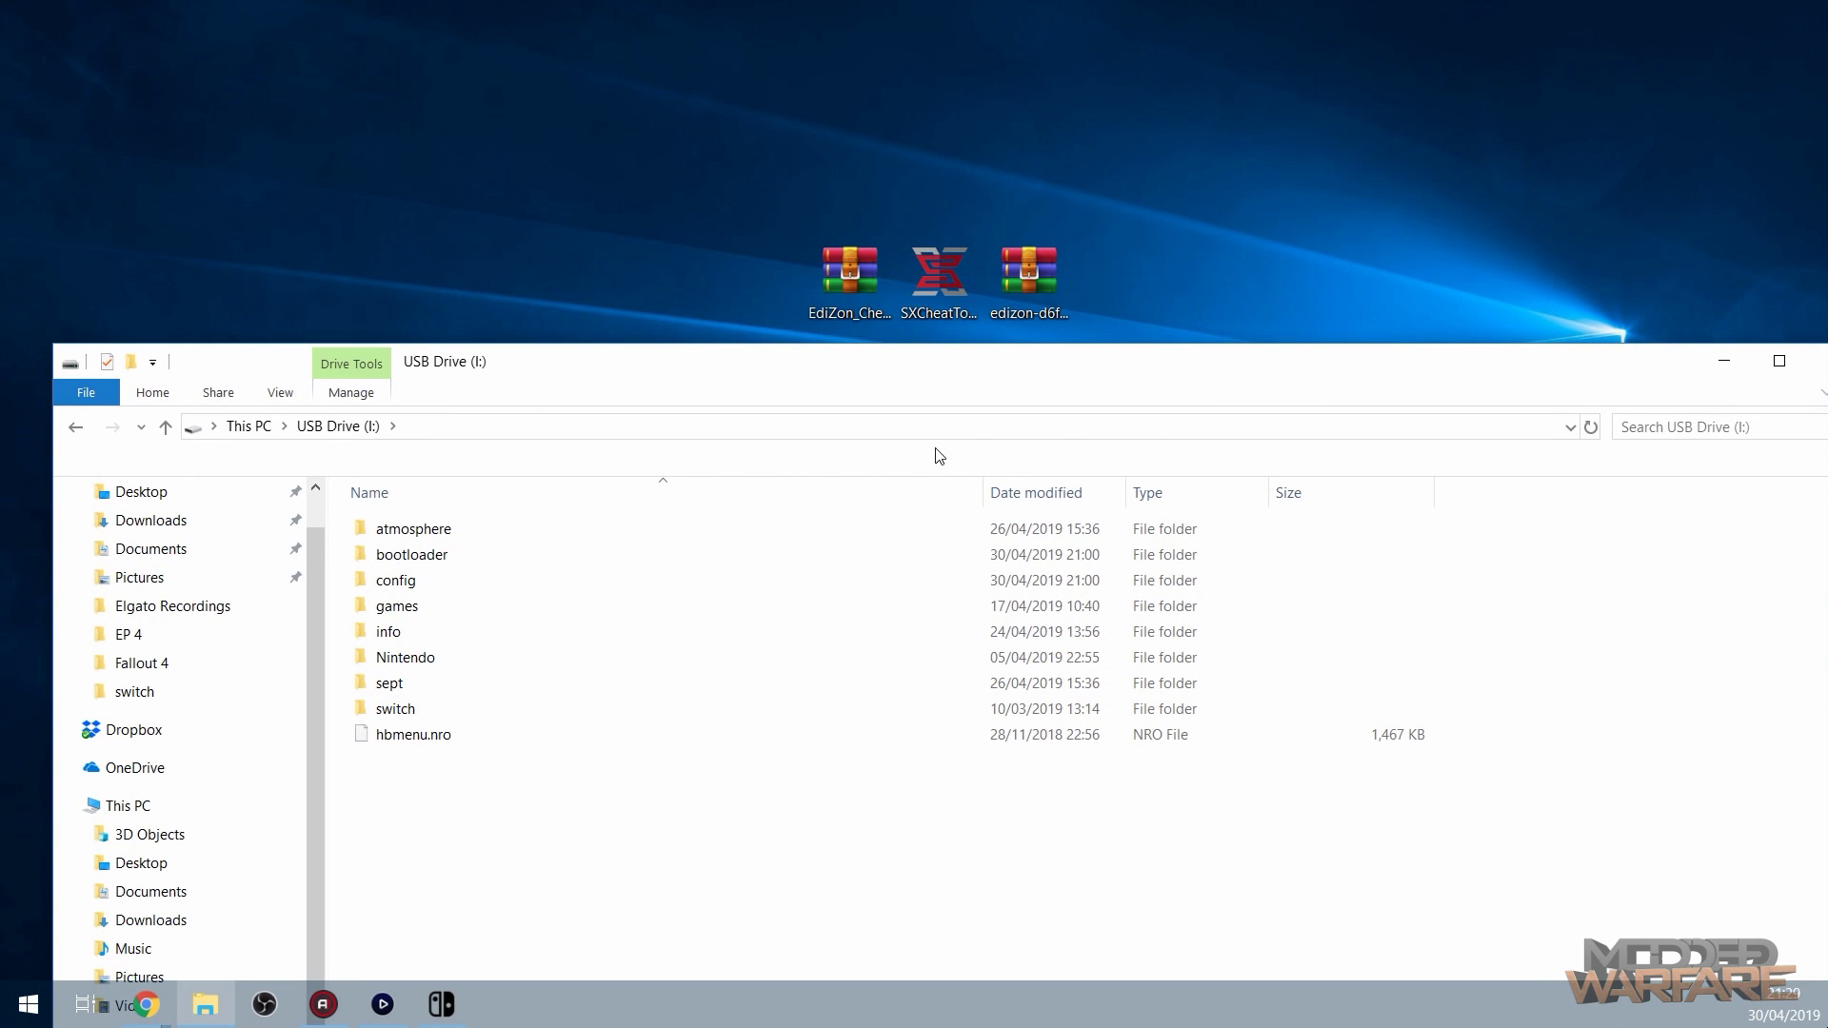
- Open atmosphere\loader.ini in Notepad and inspect its cheat_enable_key=!L line
double_click(454, 540)
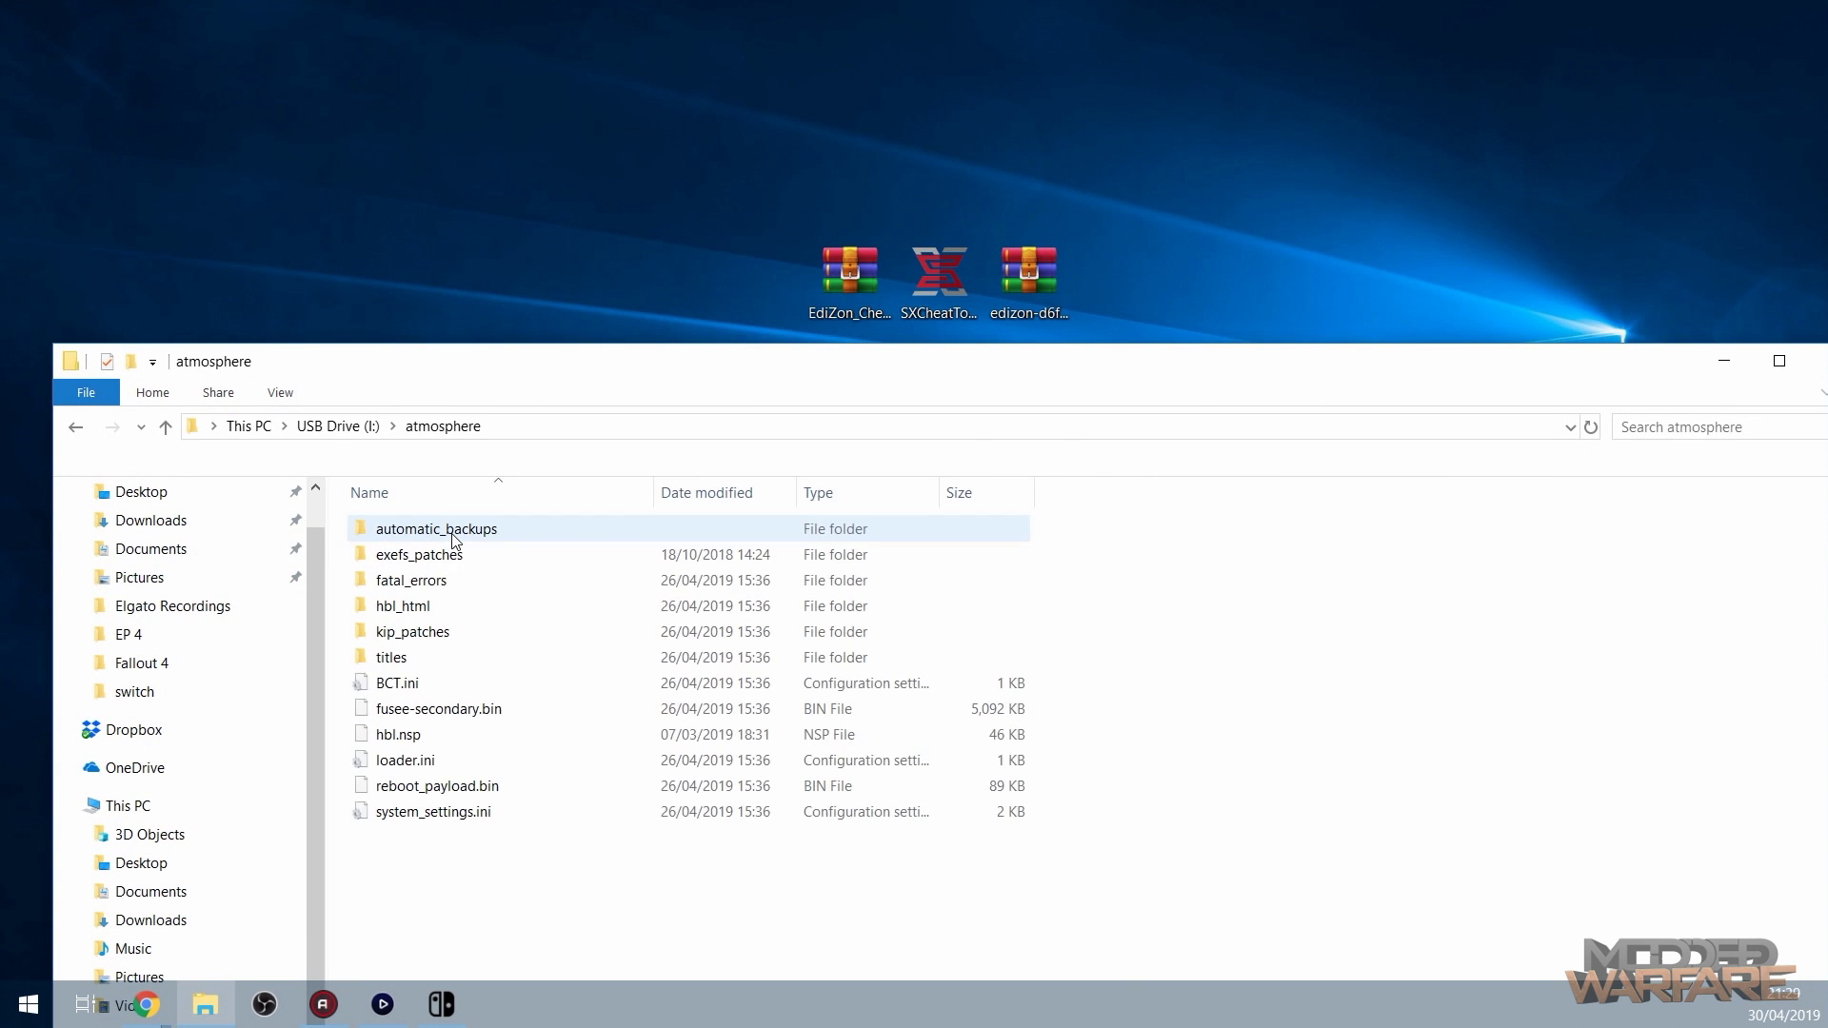
double_click(405, 762)
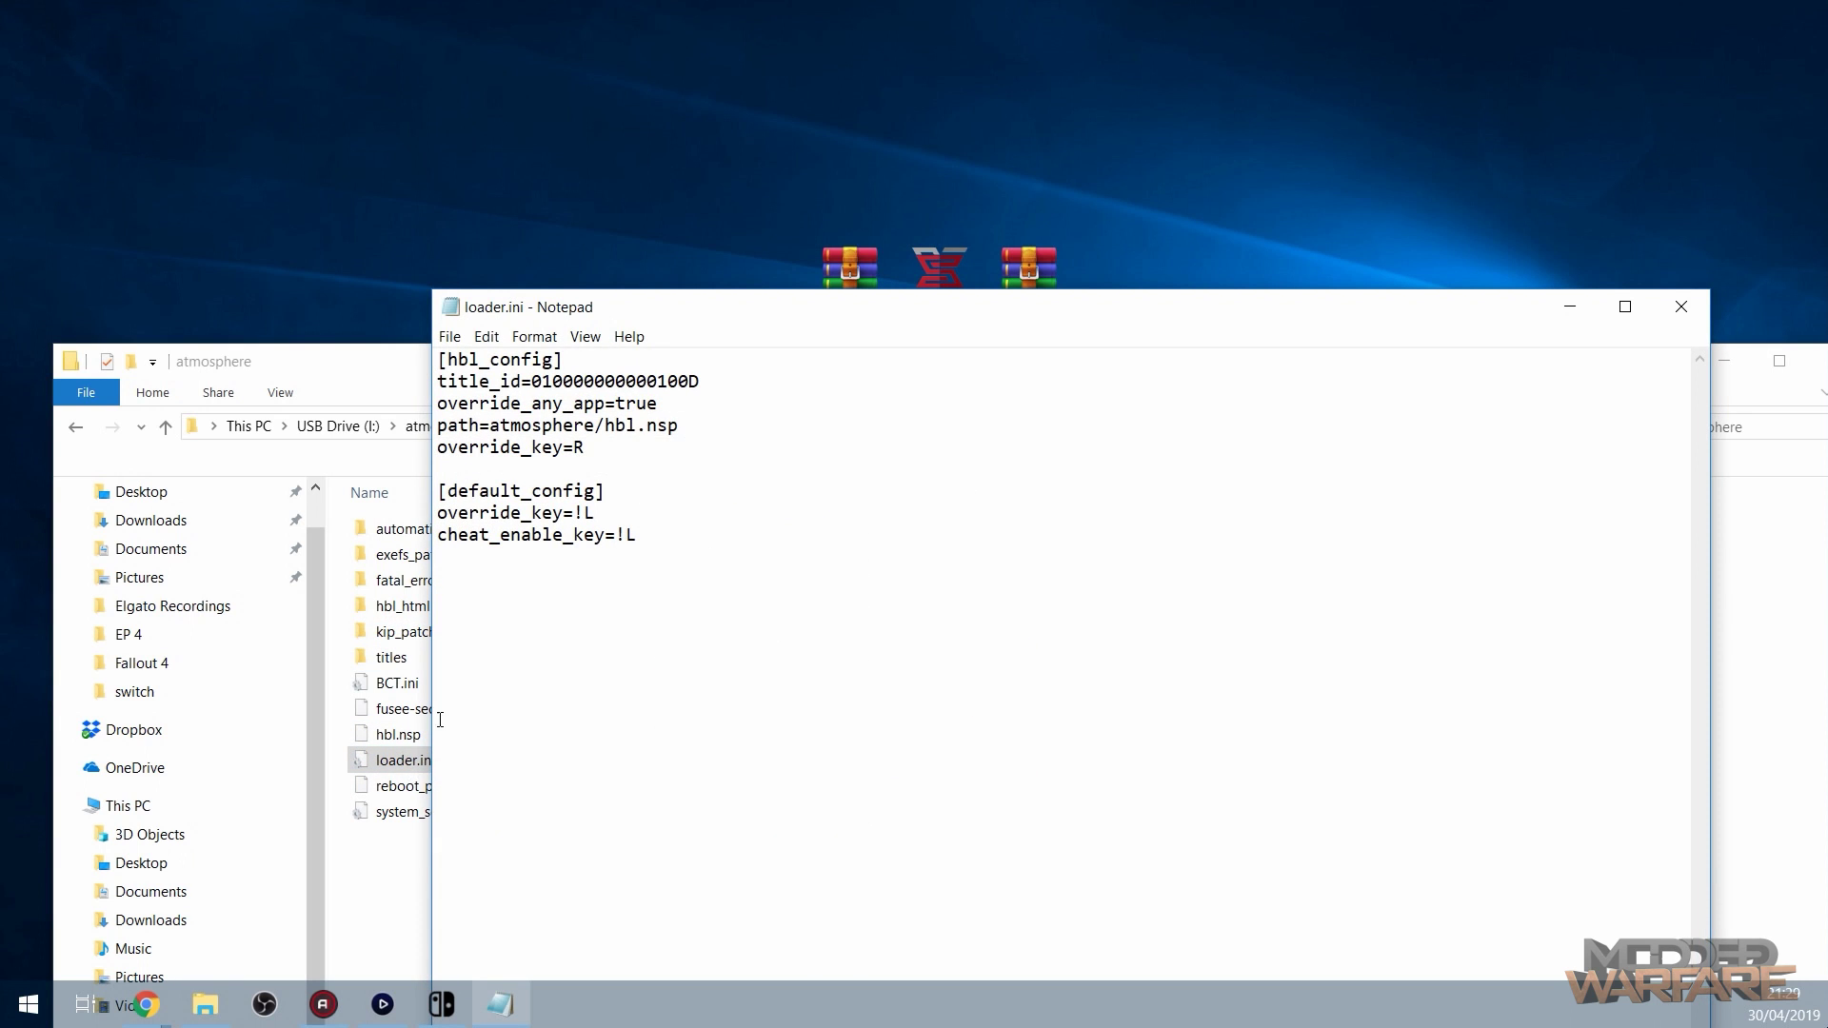
left_click_drag(439, 533, 630, 541)
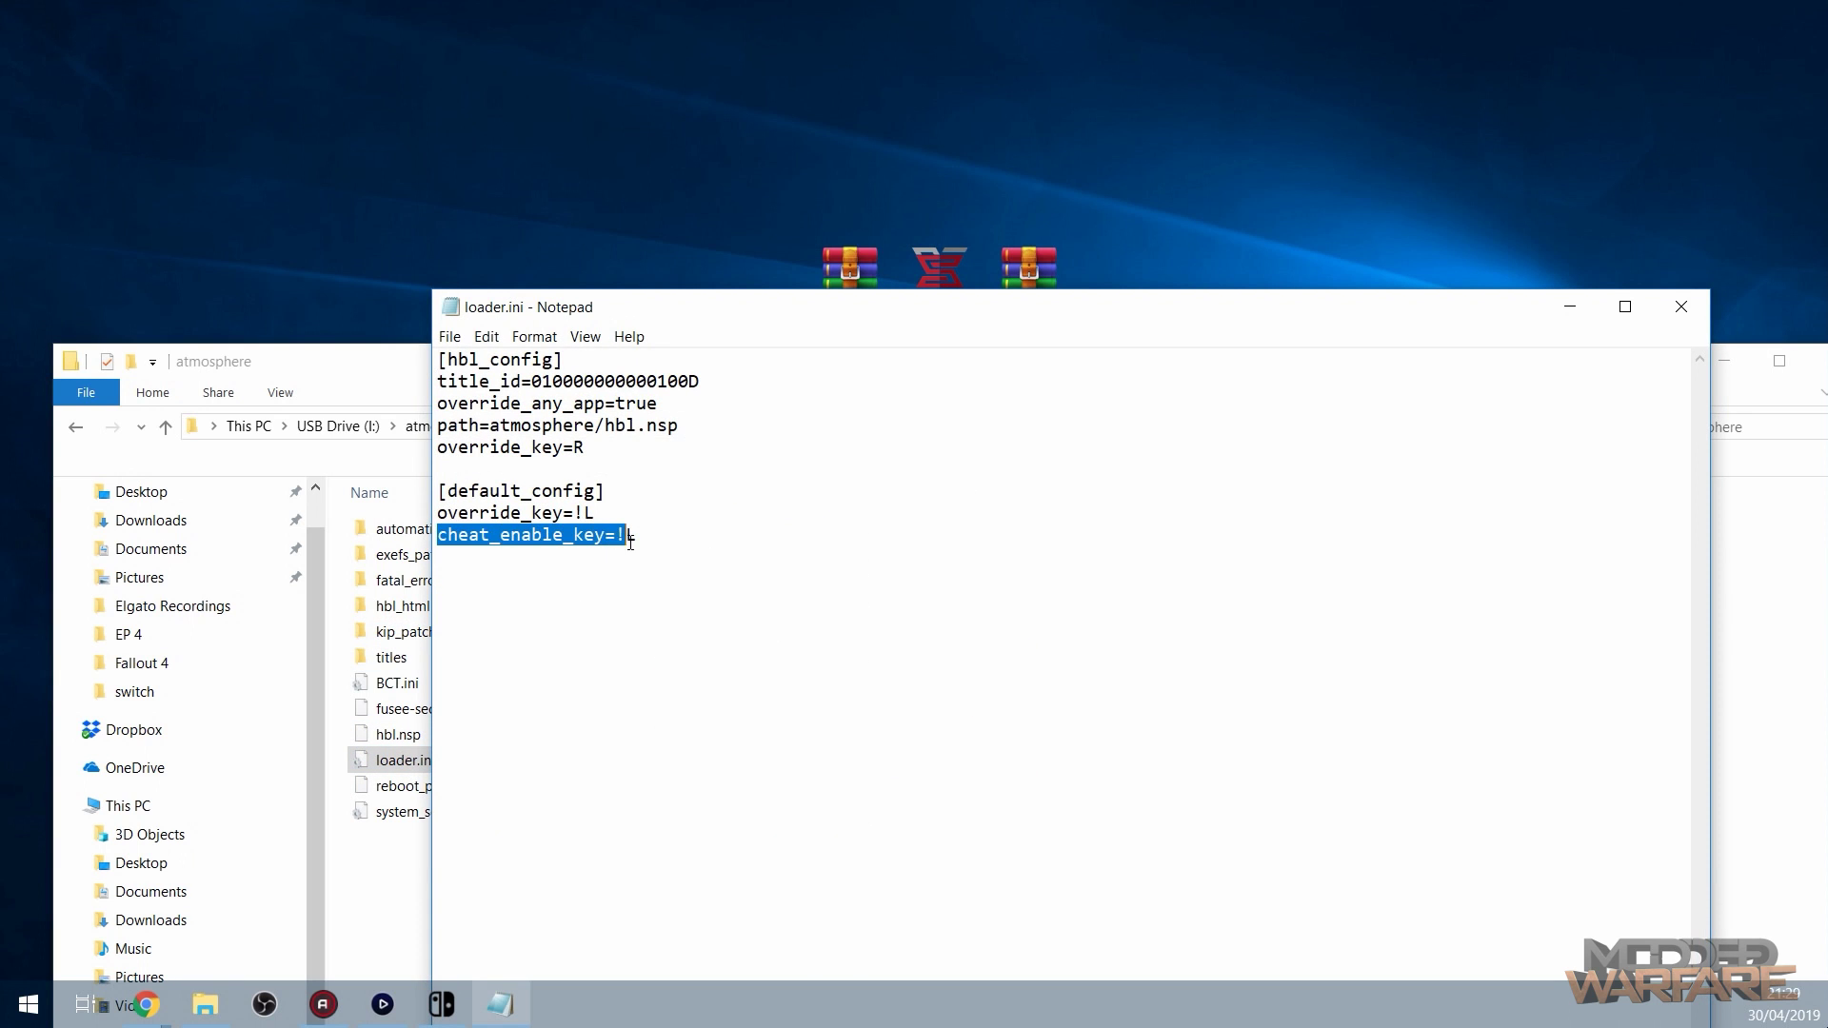
left_click(620, 535)
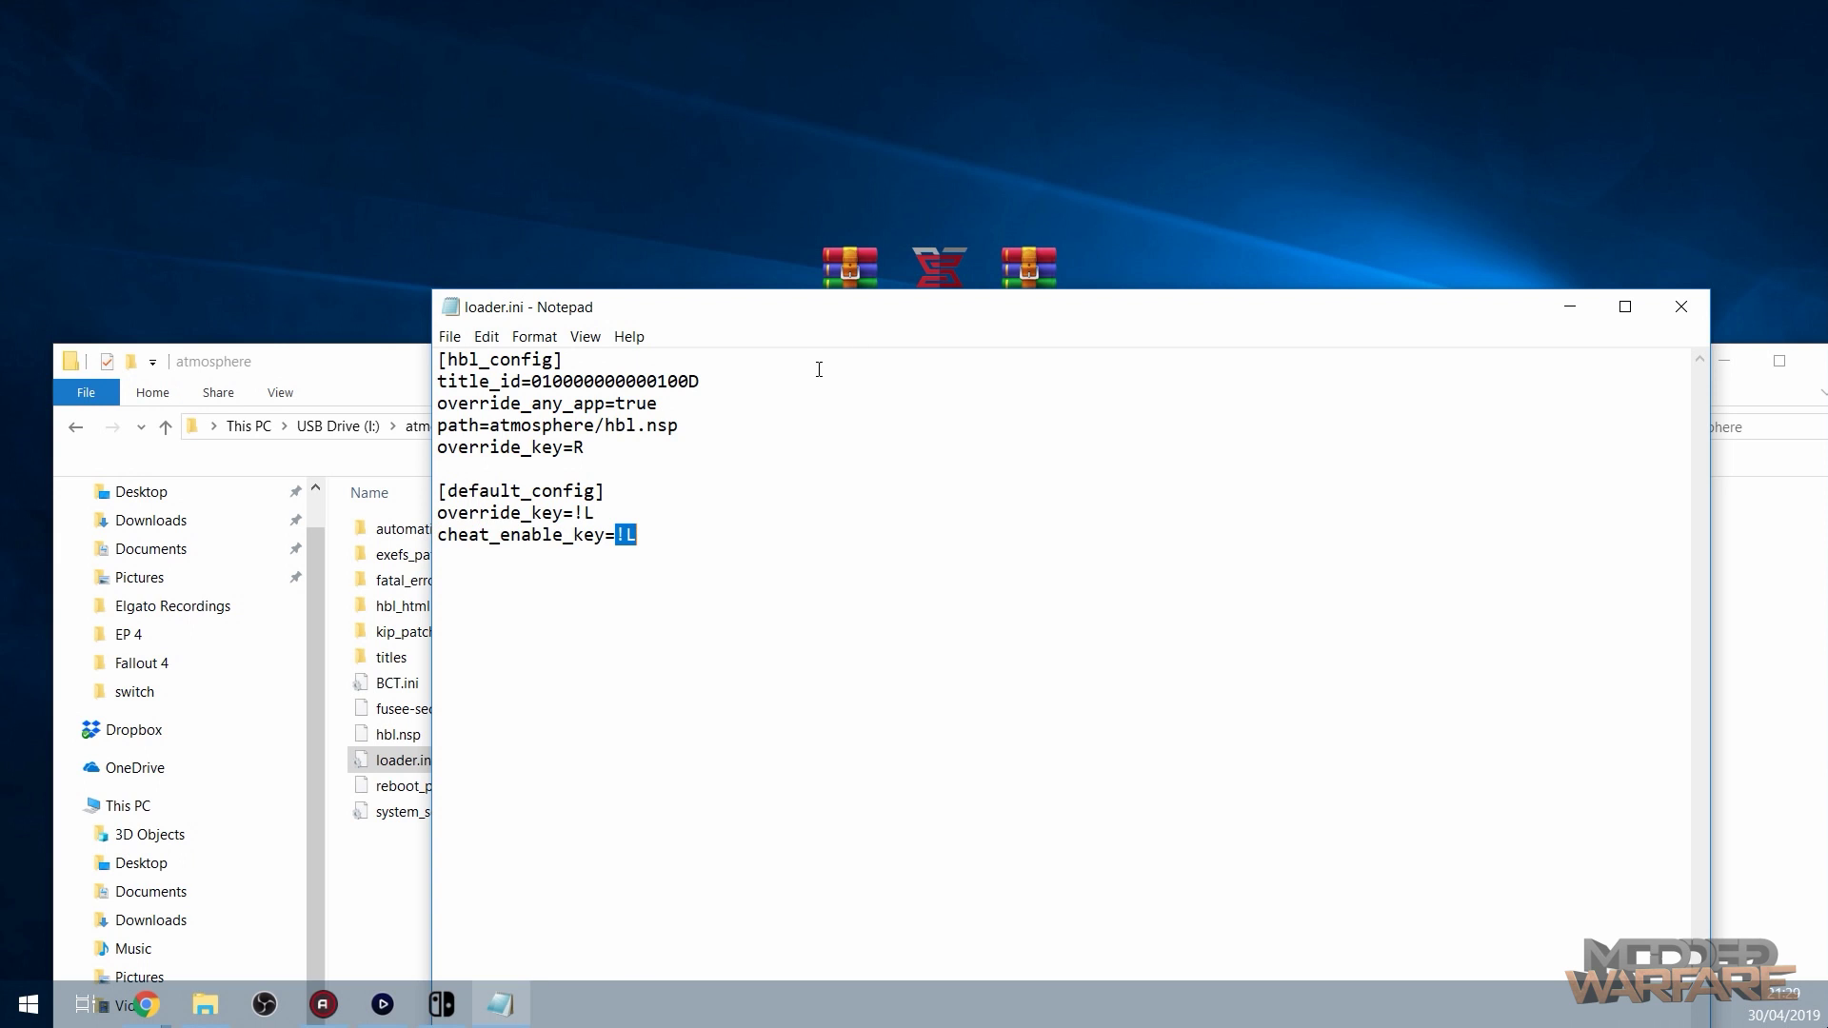
left_click_drag(890, 306, 821, 350)
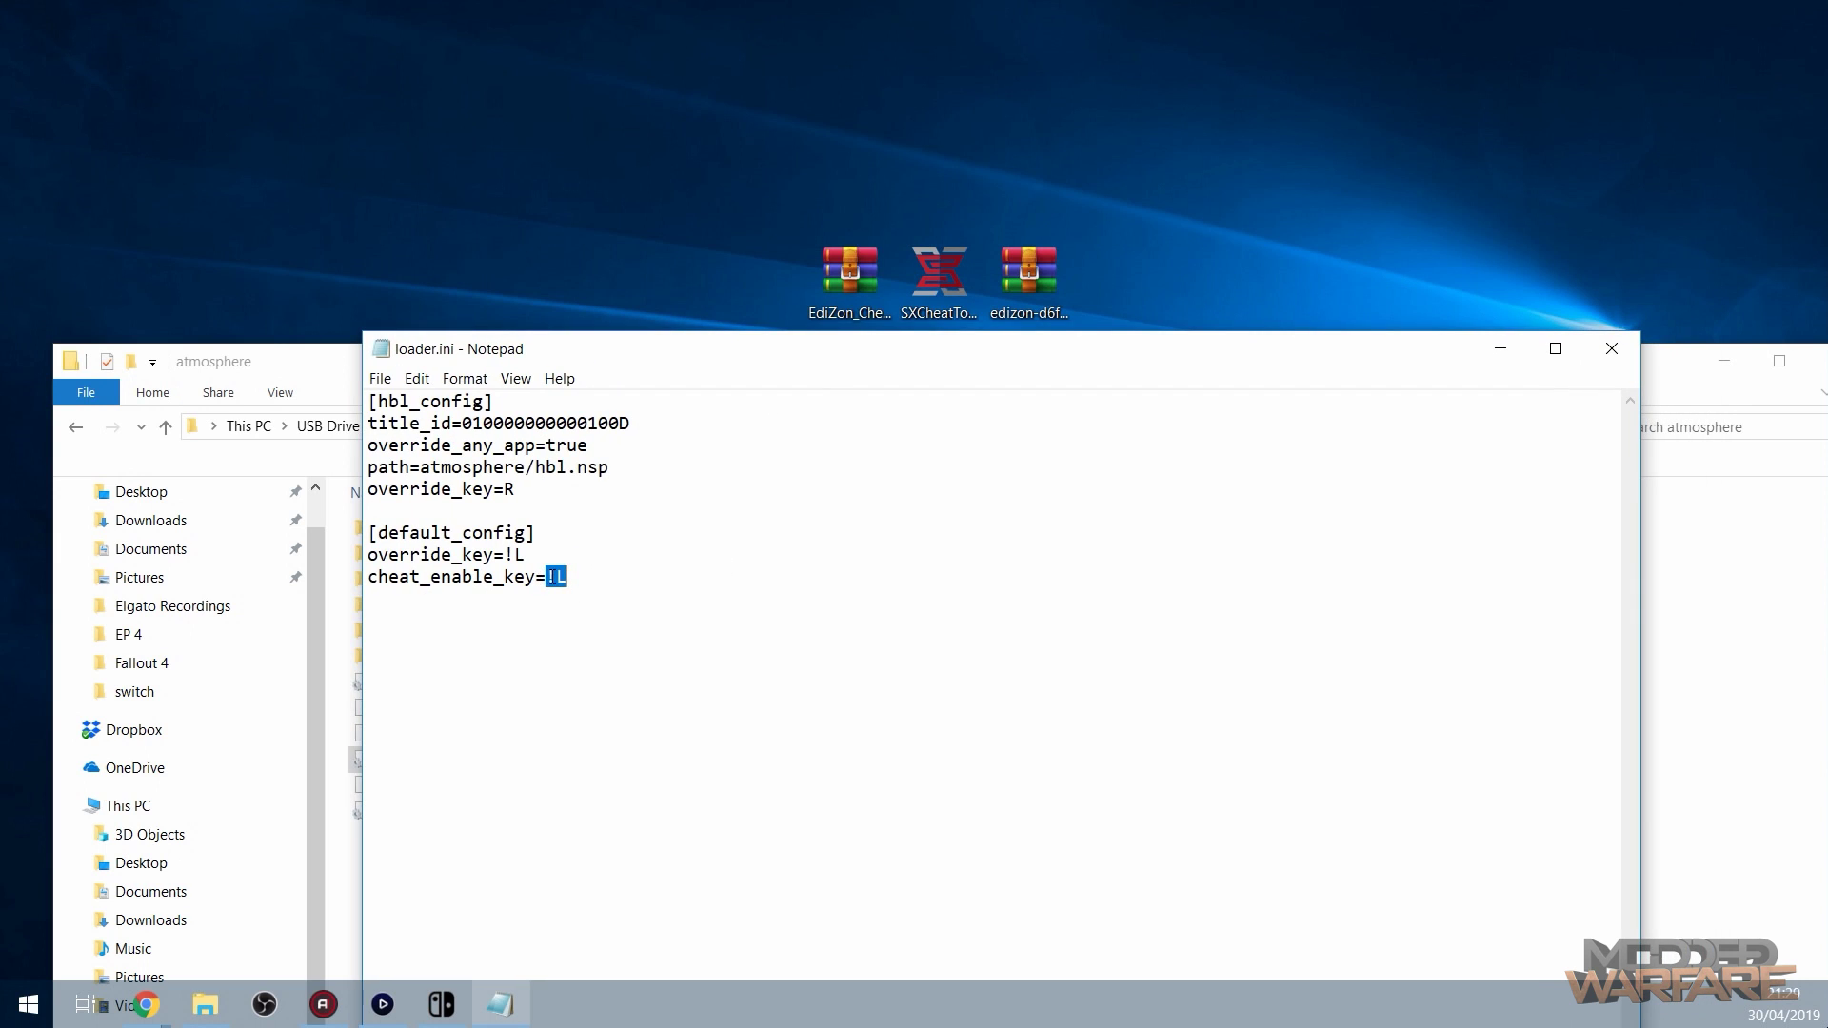
left_click_drag(567, 577, 559, 577)
left_click_drag(636, 579, 368, 578)
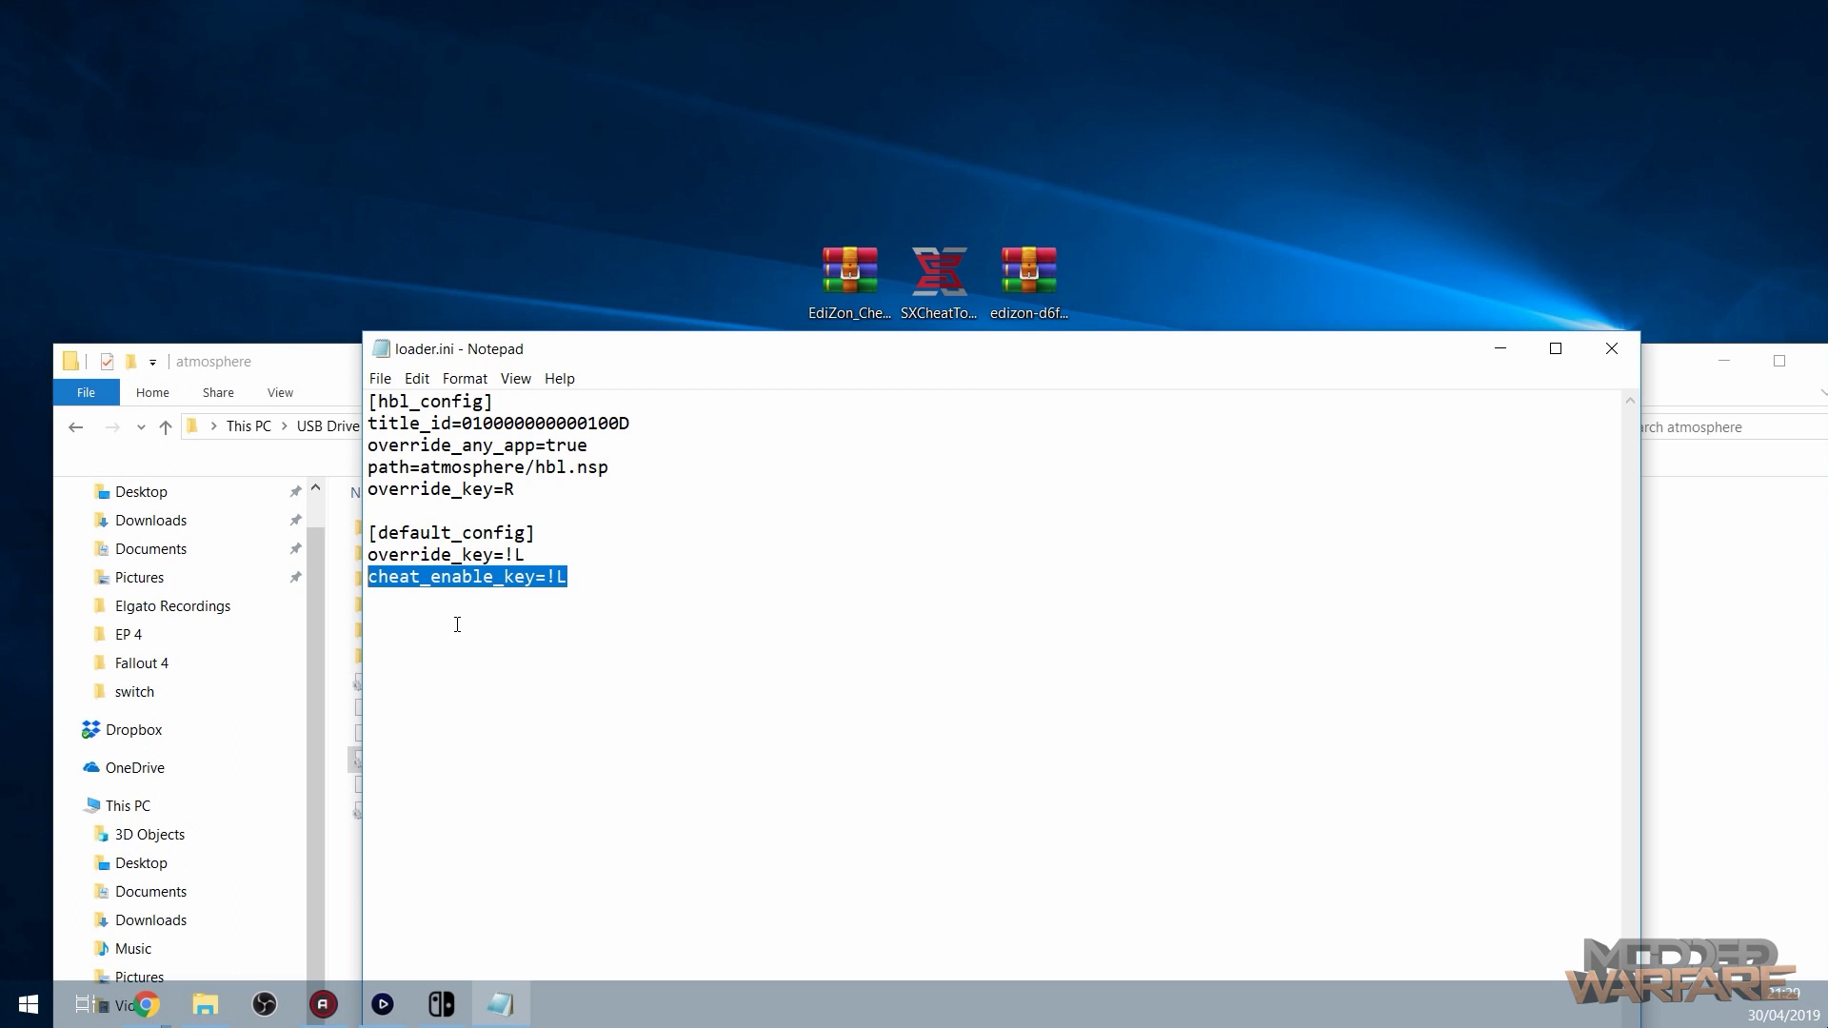
left_click_drag(570, 576, 537, 575)
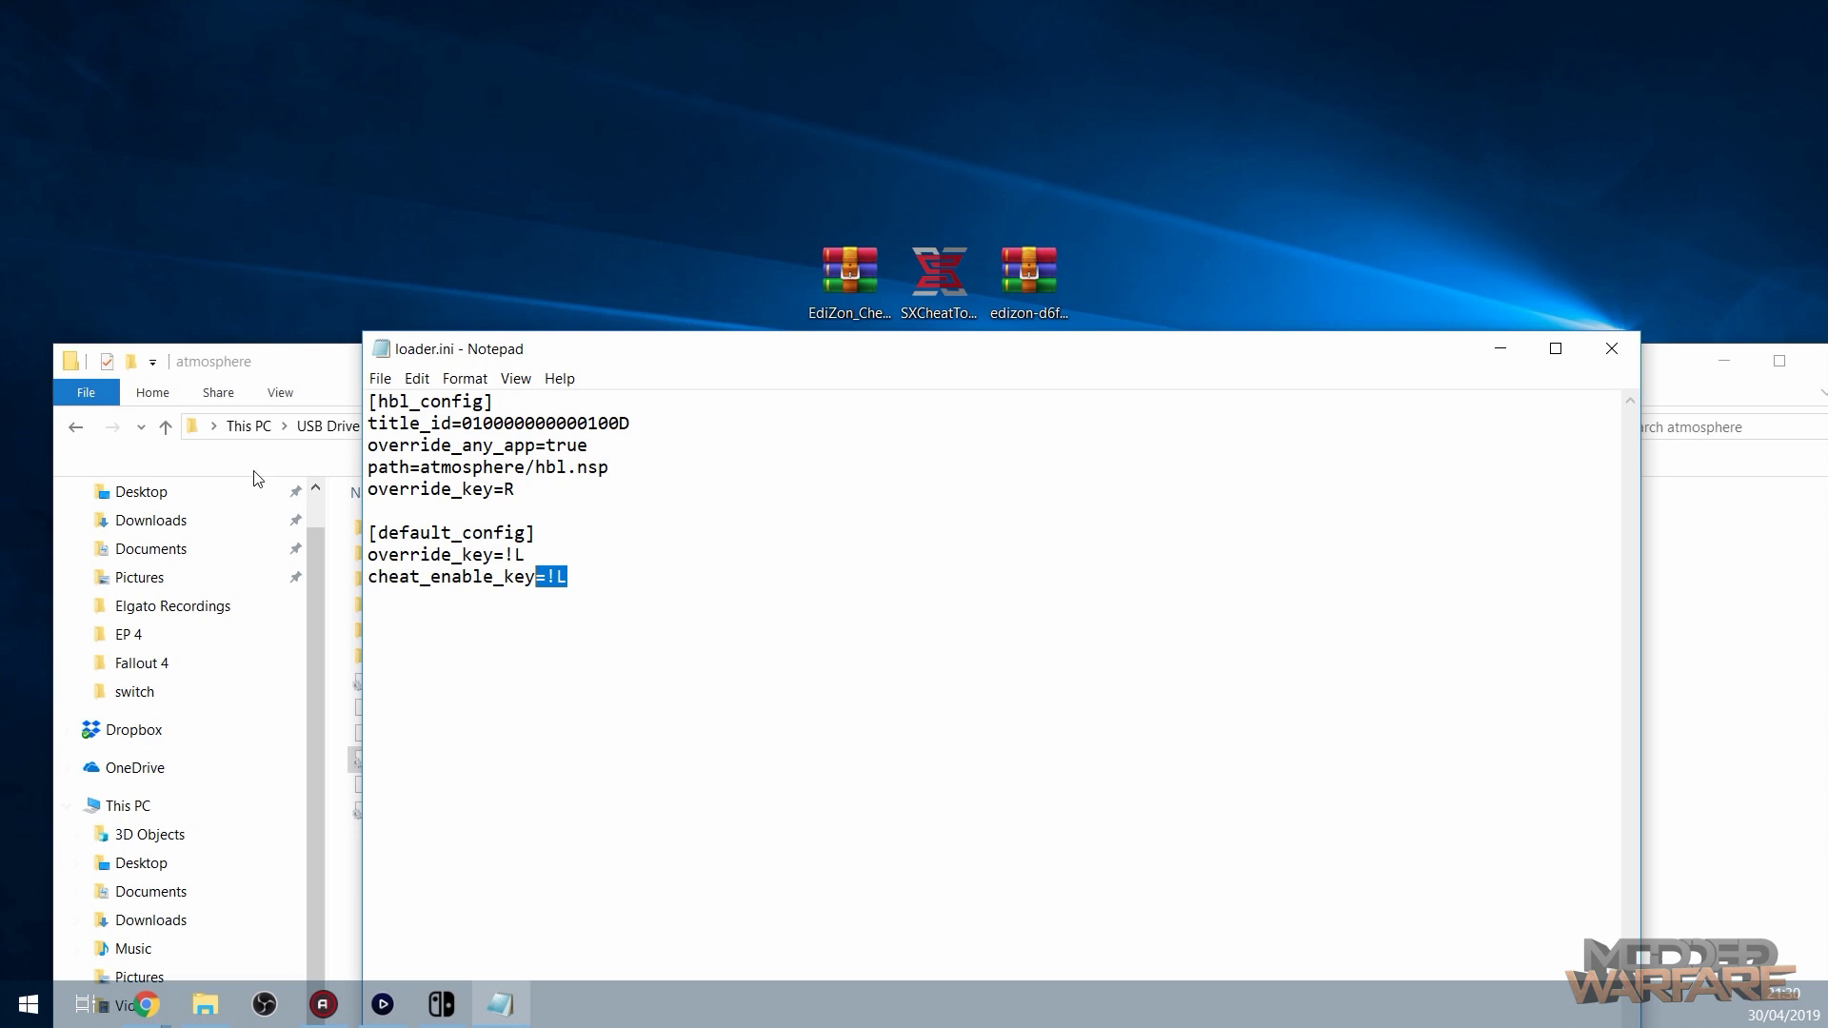
- Save loader.ini, close Notepad, and go back to the USB Drive (I:) root
left_click(380, 378)
left_click(400, 449)
left_click(1095, 614)
left_click(1612, 348)
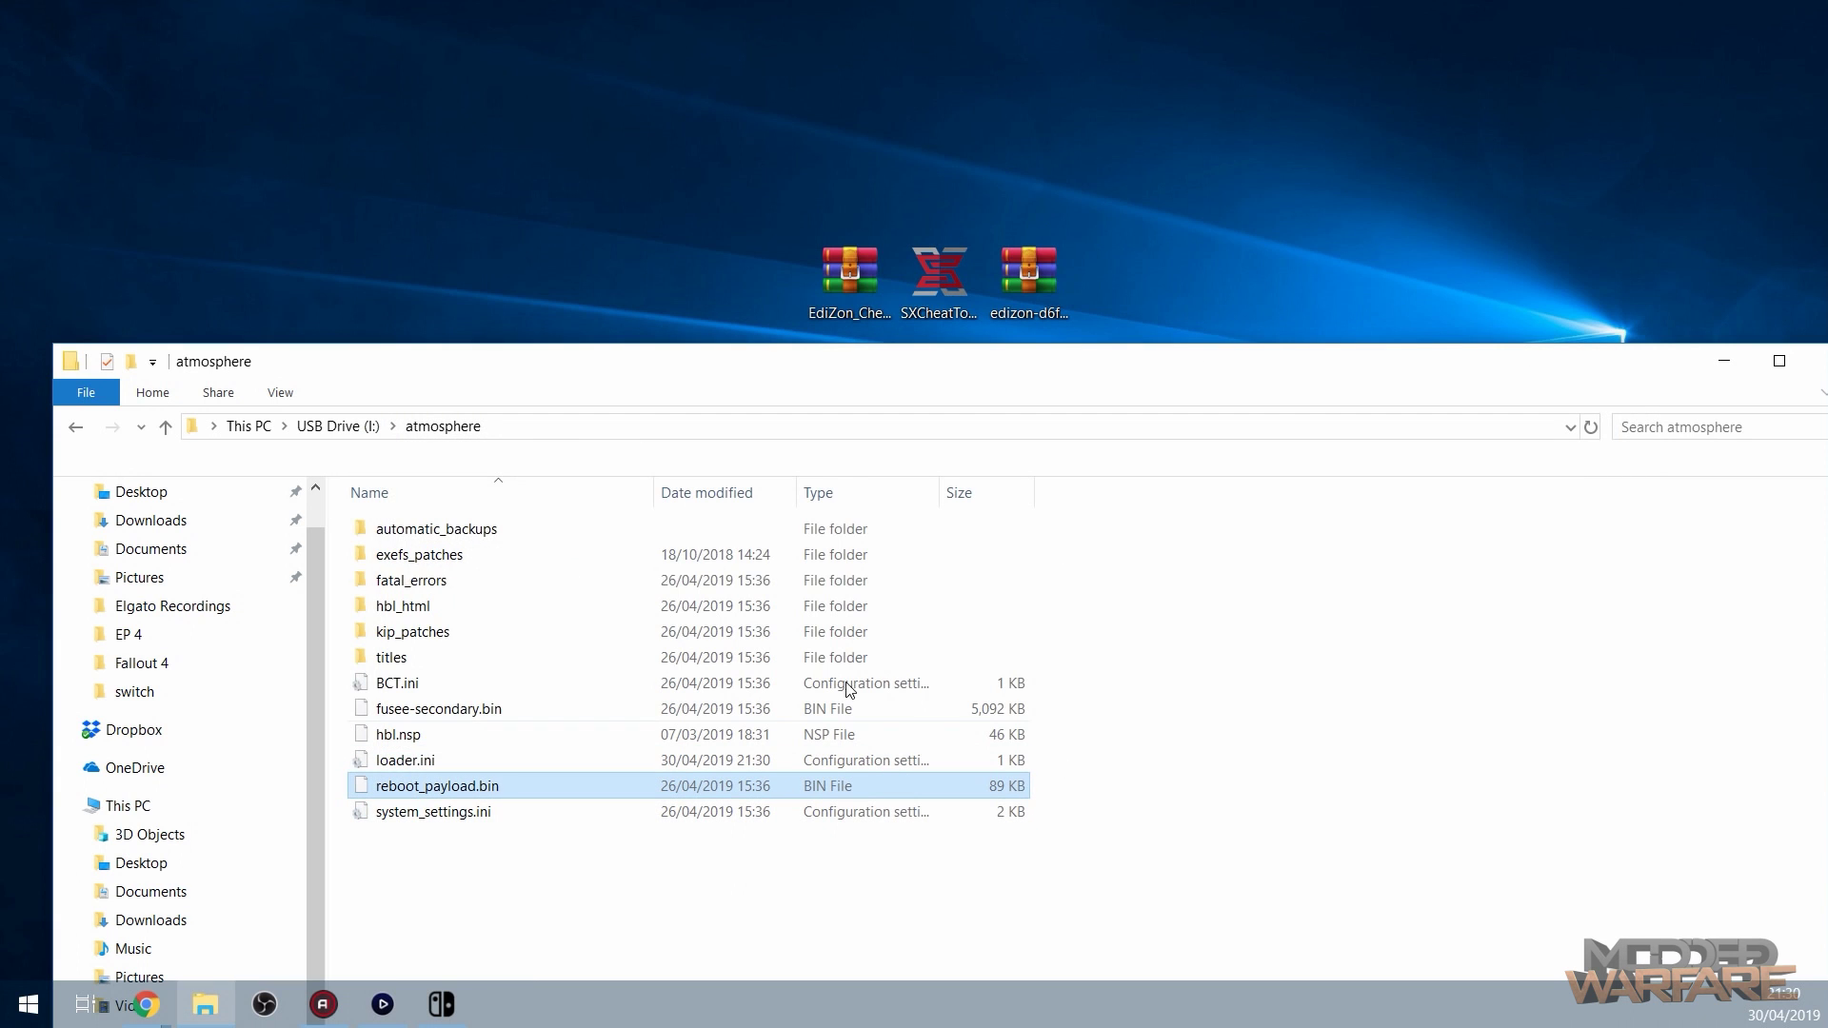
left_click(352, 426)
- Close the USB drive window and launch Shovel Knight: Treasure Trove from the HOME Menu
left_click_drag(797, 374, 735, 331)
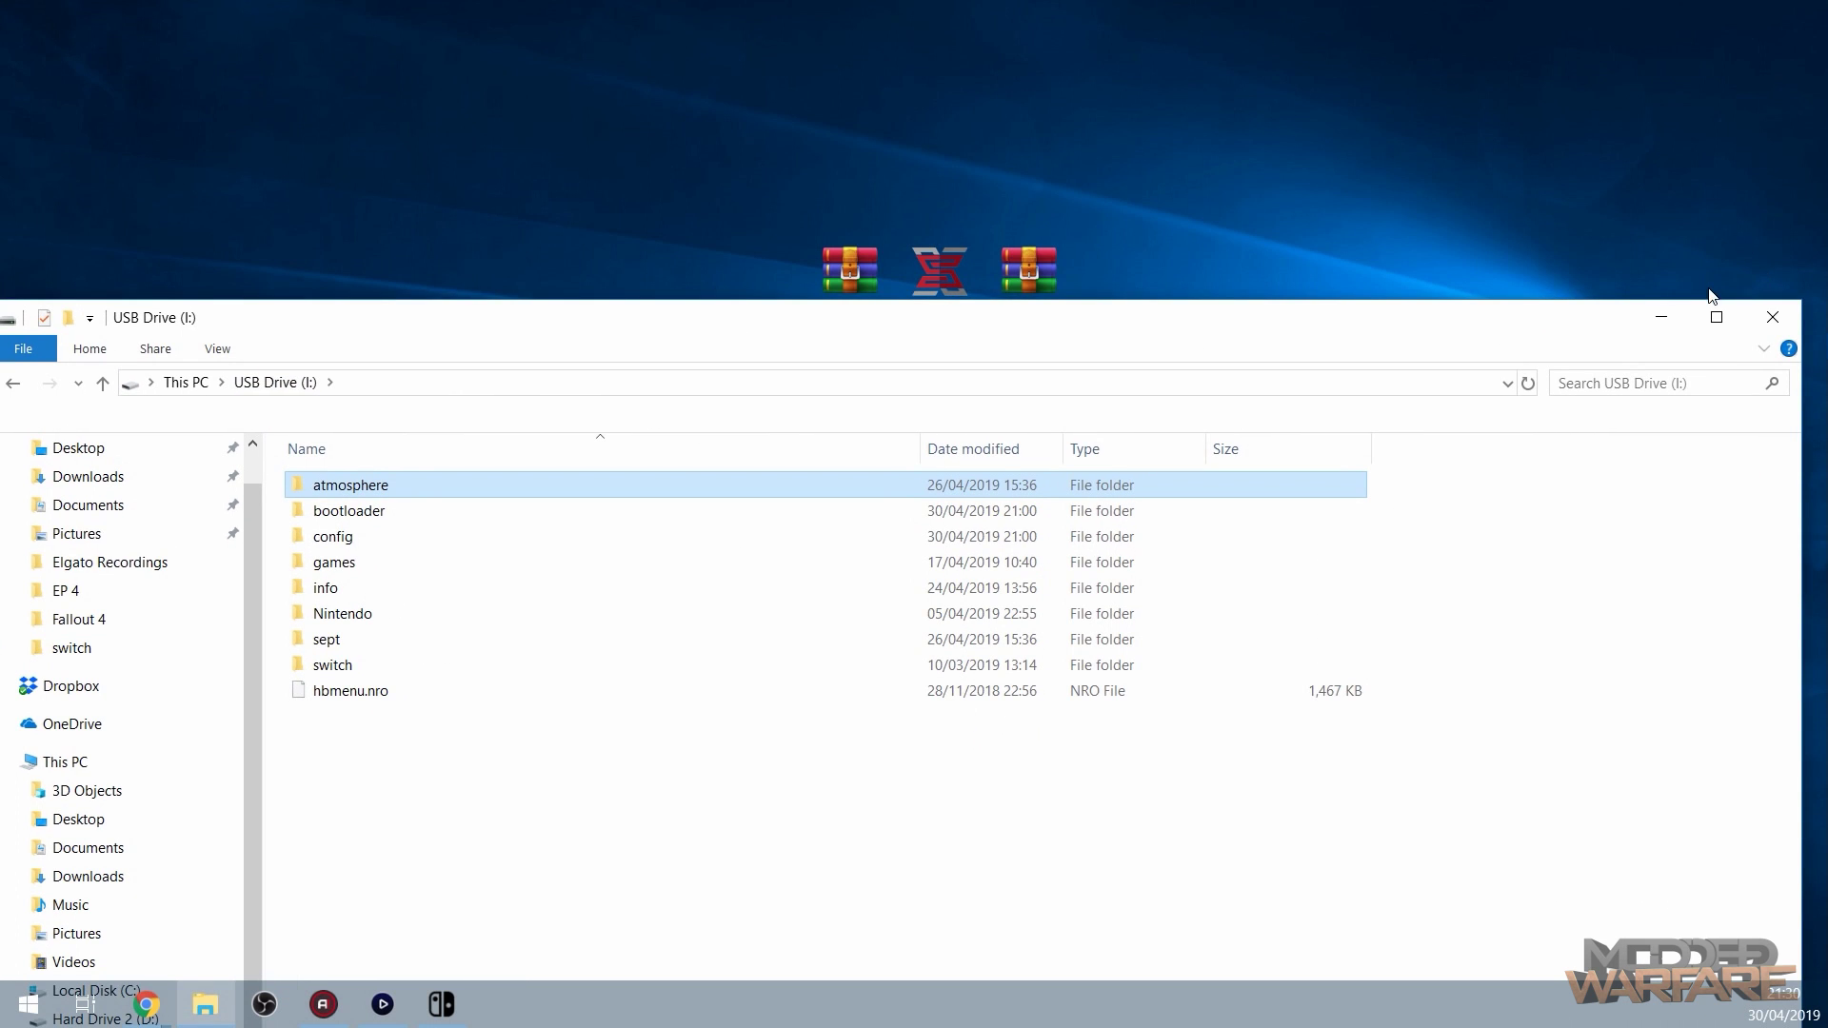
left_click(1773, 317)
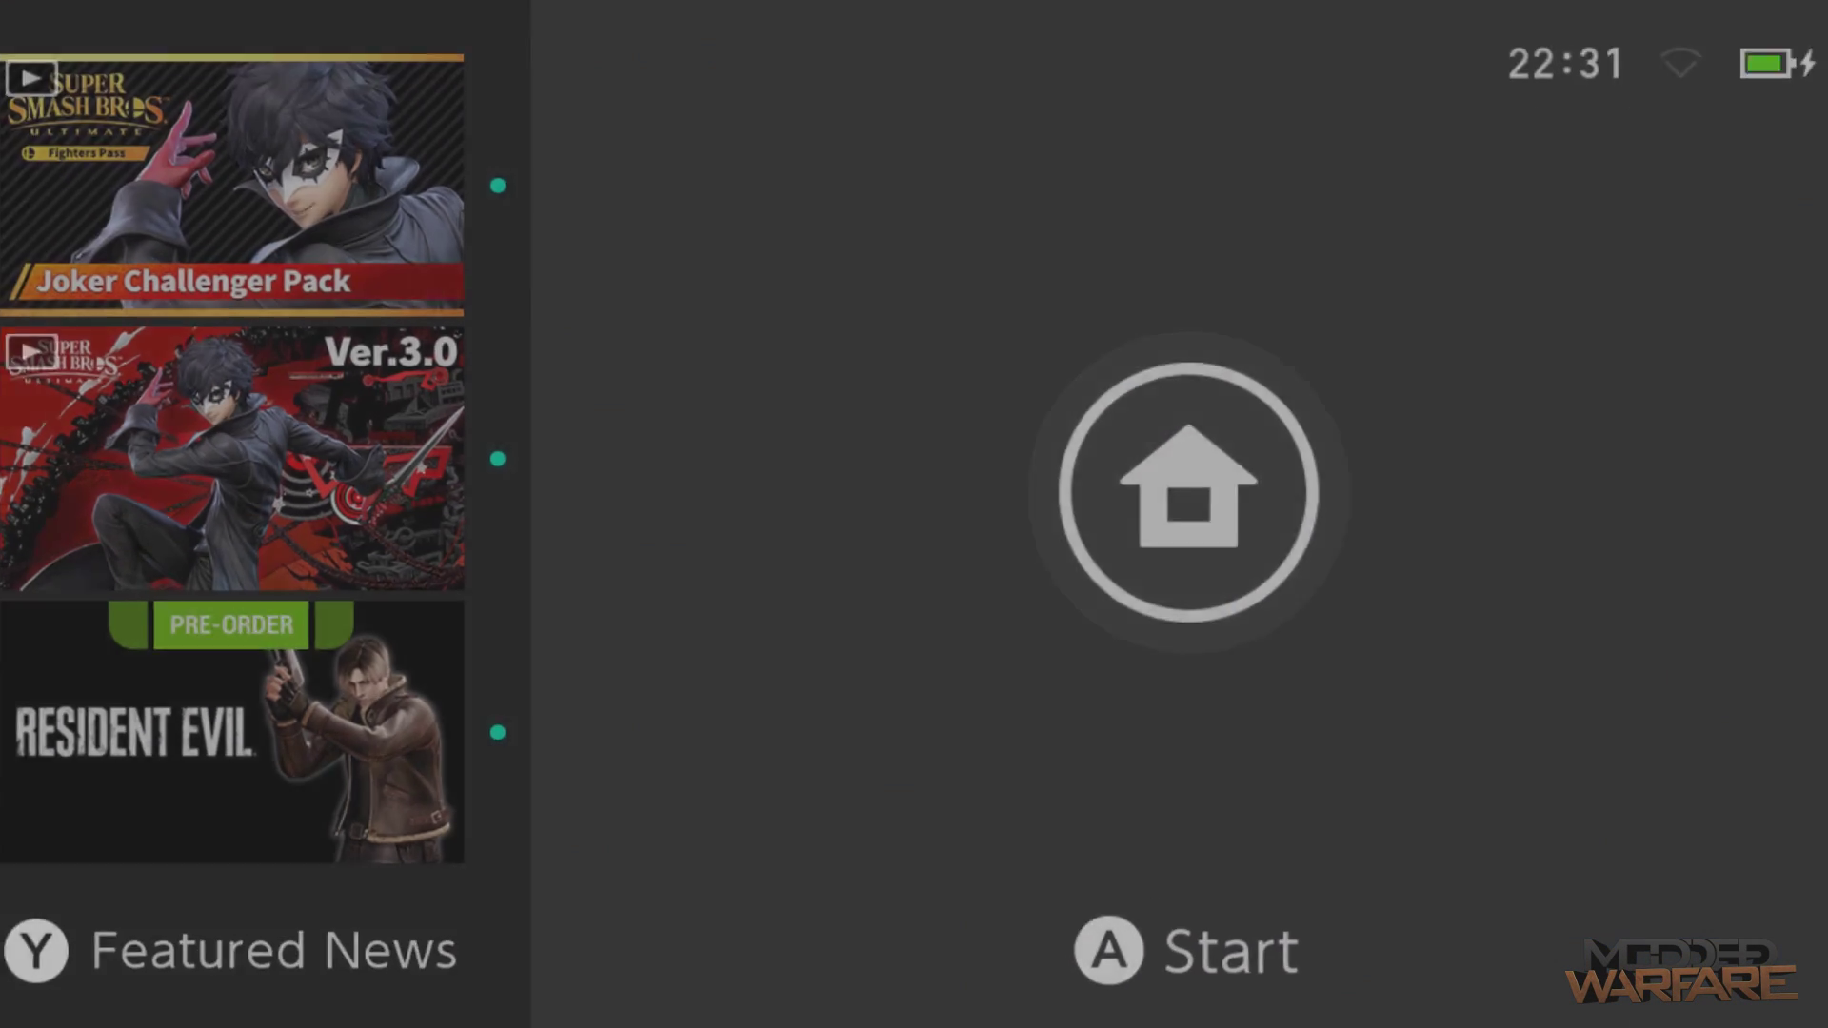
key("Right")
key("Right")
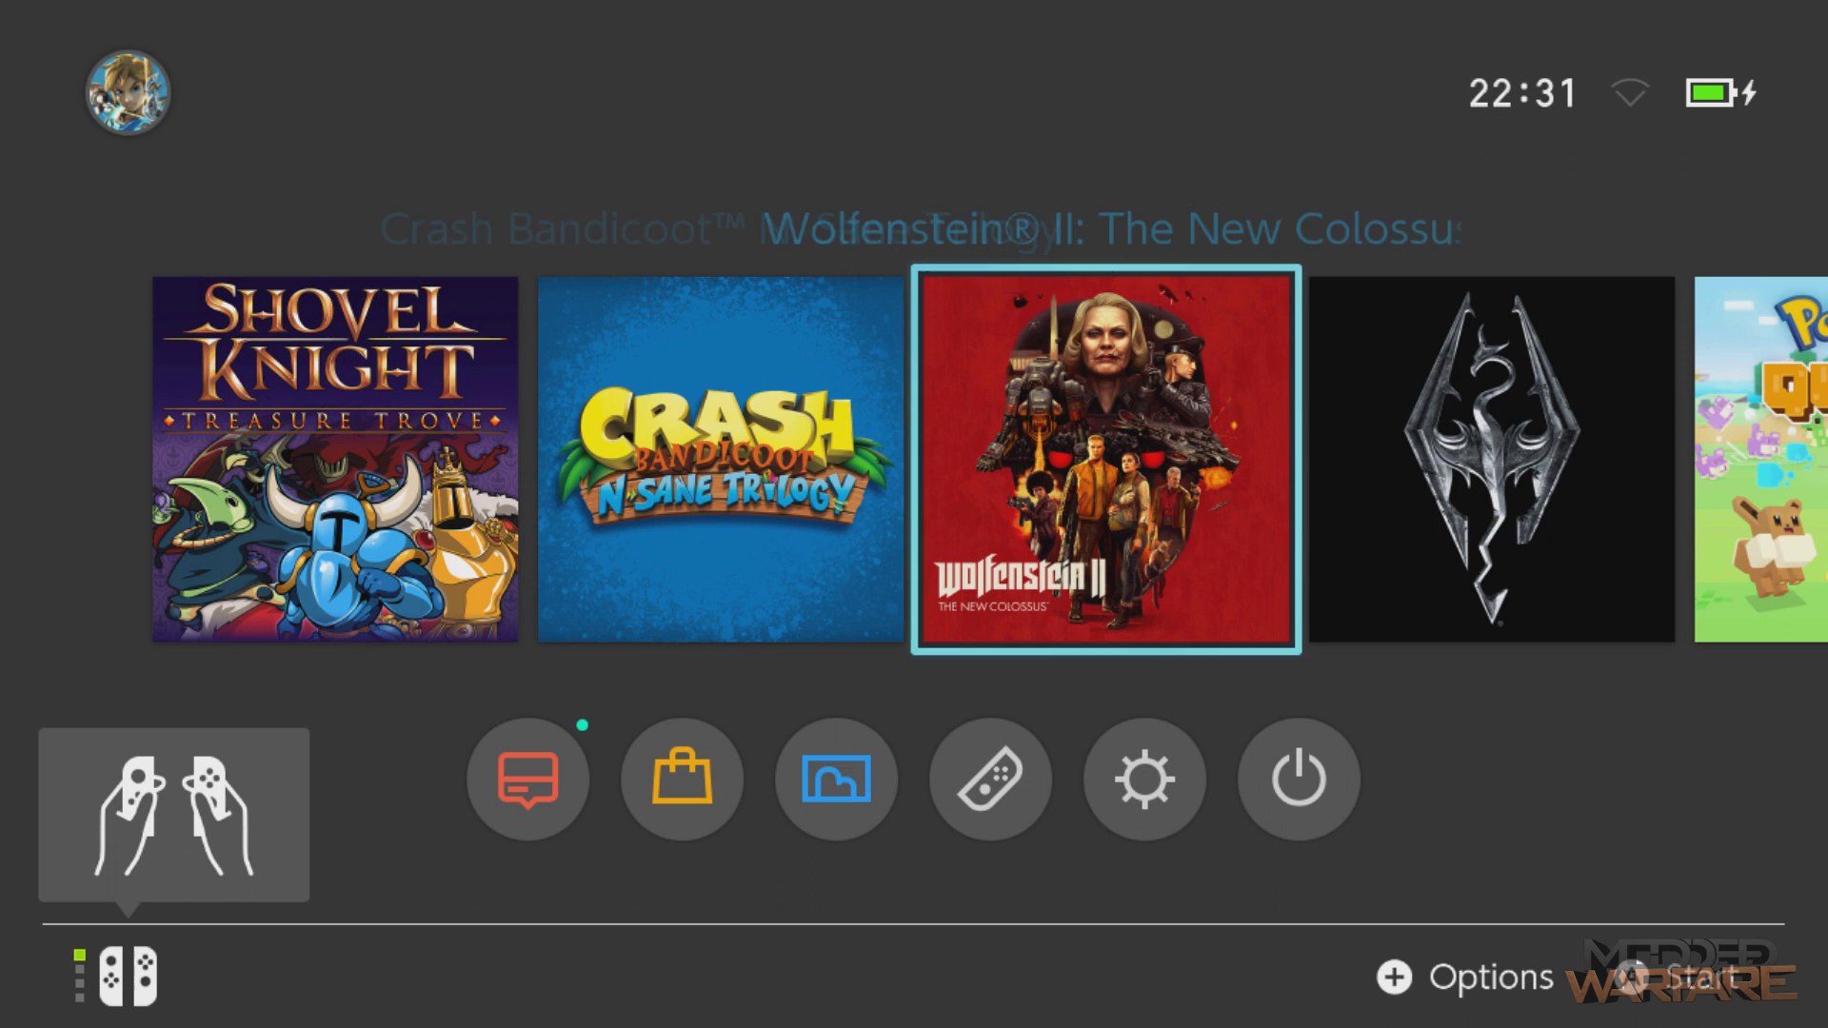
key("Left")
key("Left")
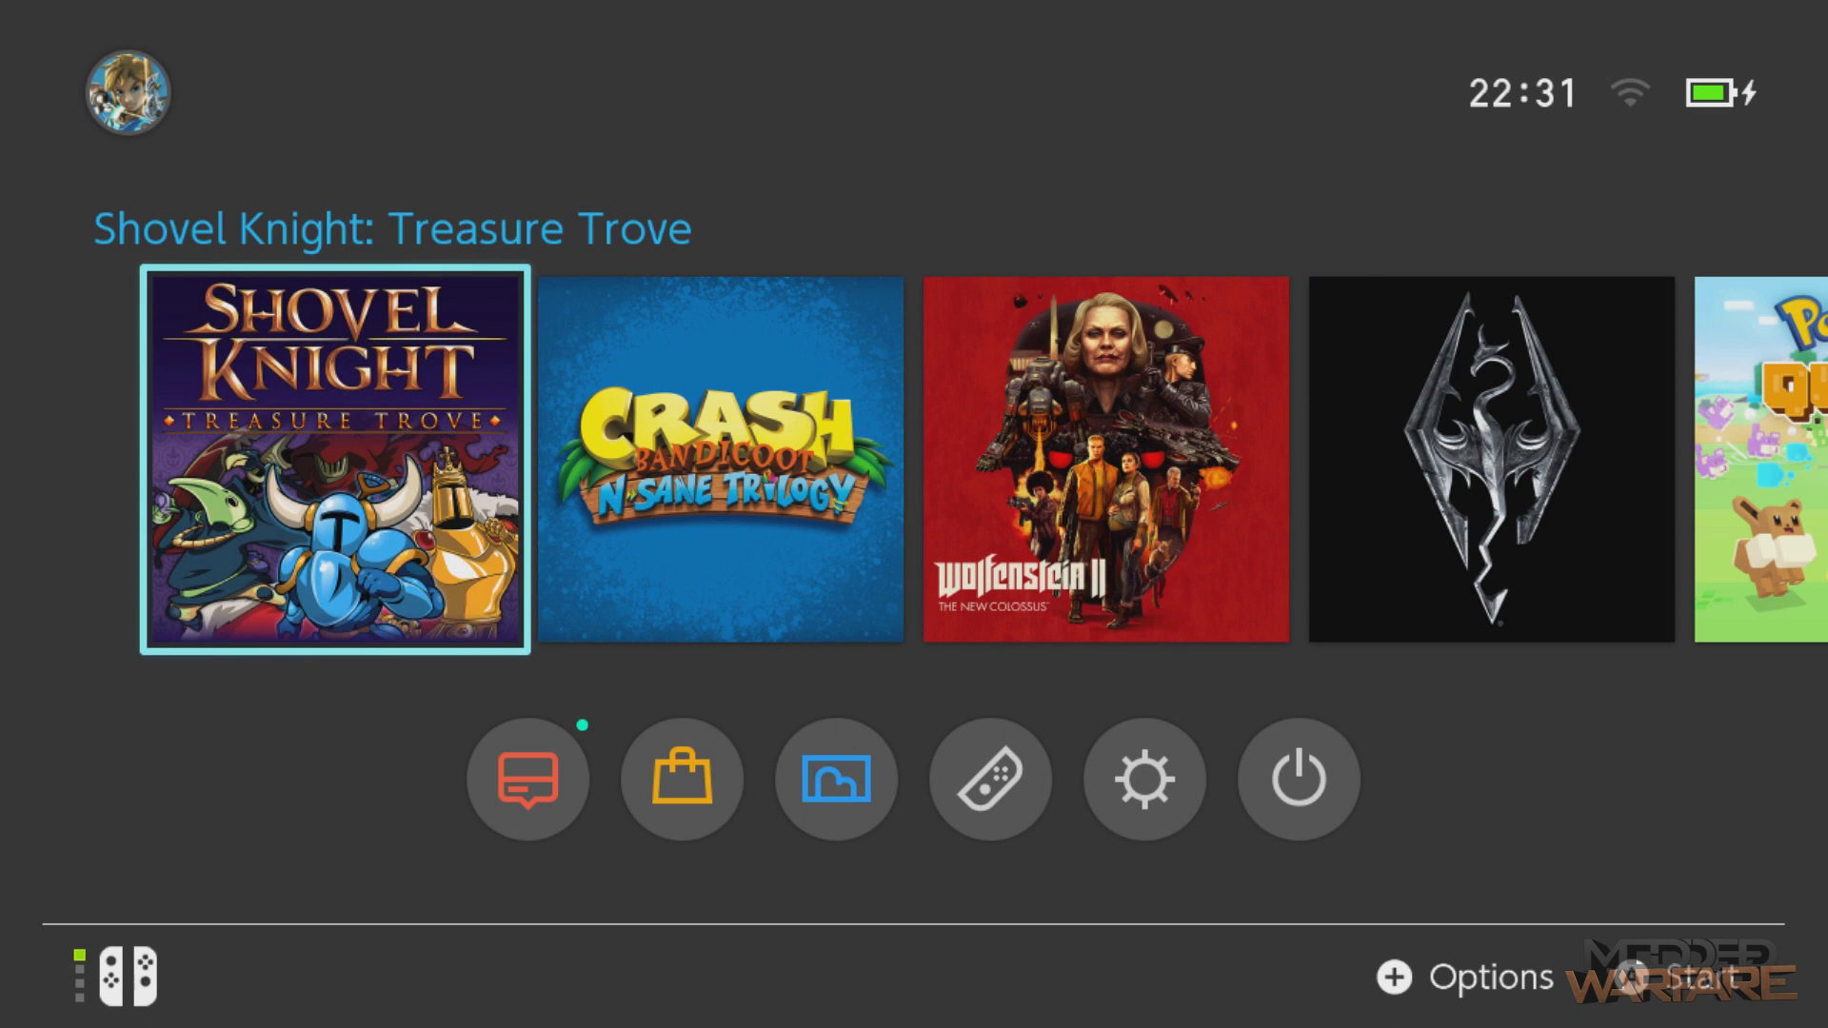
key("Return")
key("Return")
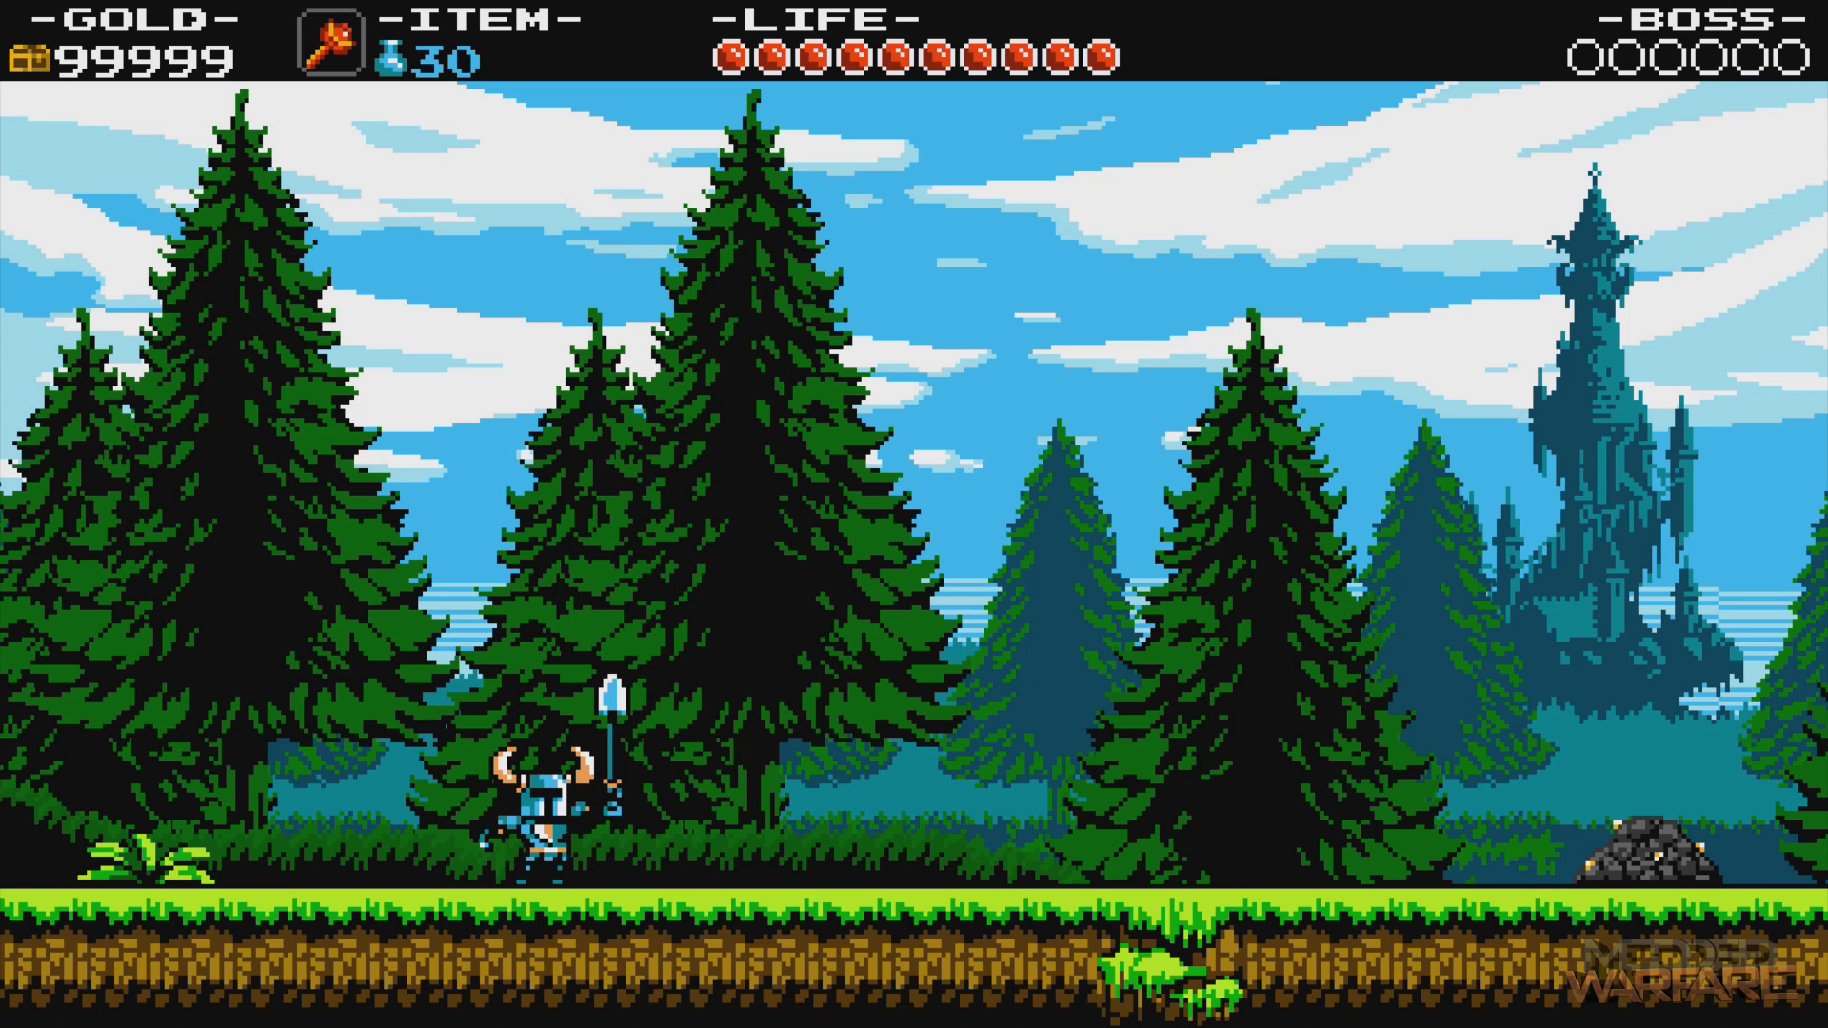
- Walk right, dig the first rock pile, collect its gems and jump across the platforms
key("Right")
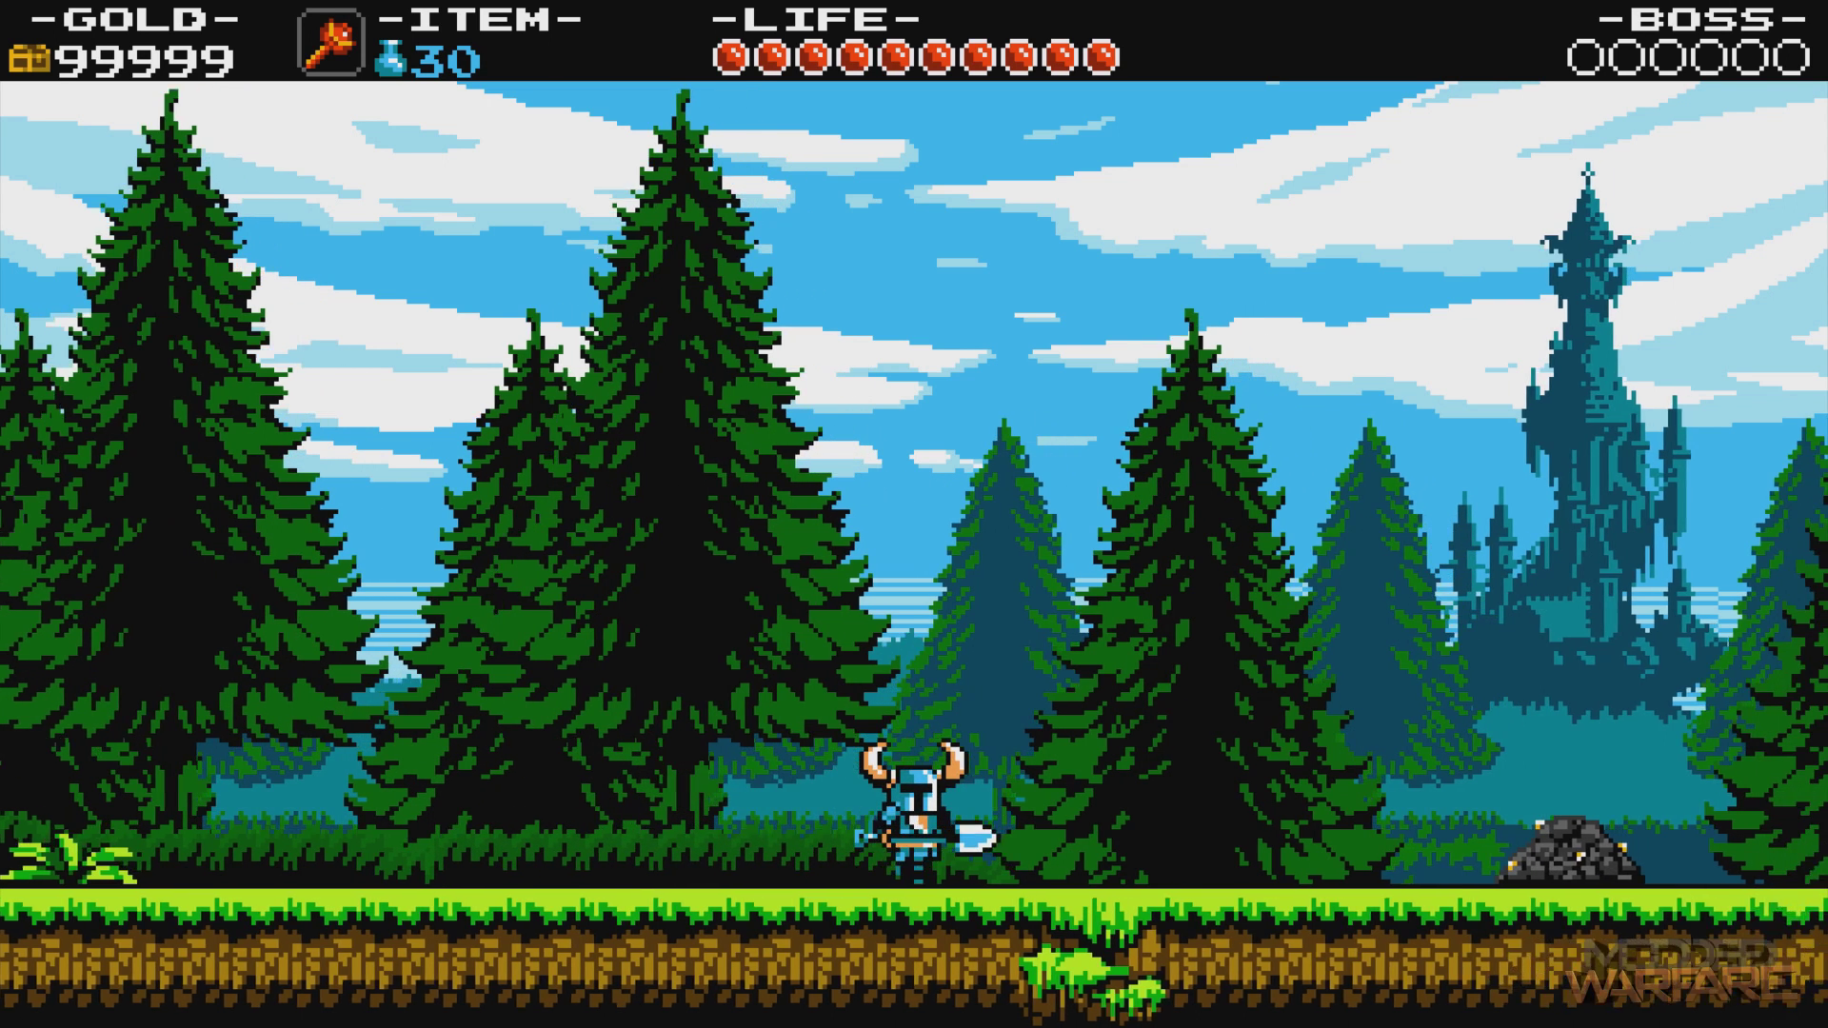
key("j")
key("j")
key("j")
key("j")
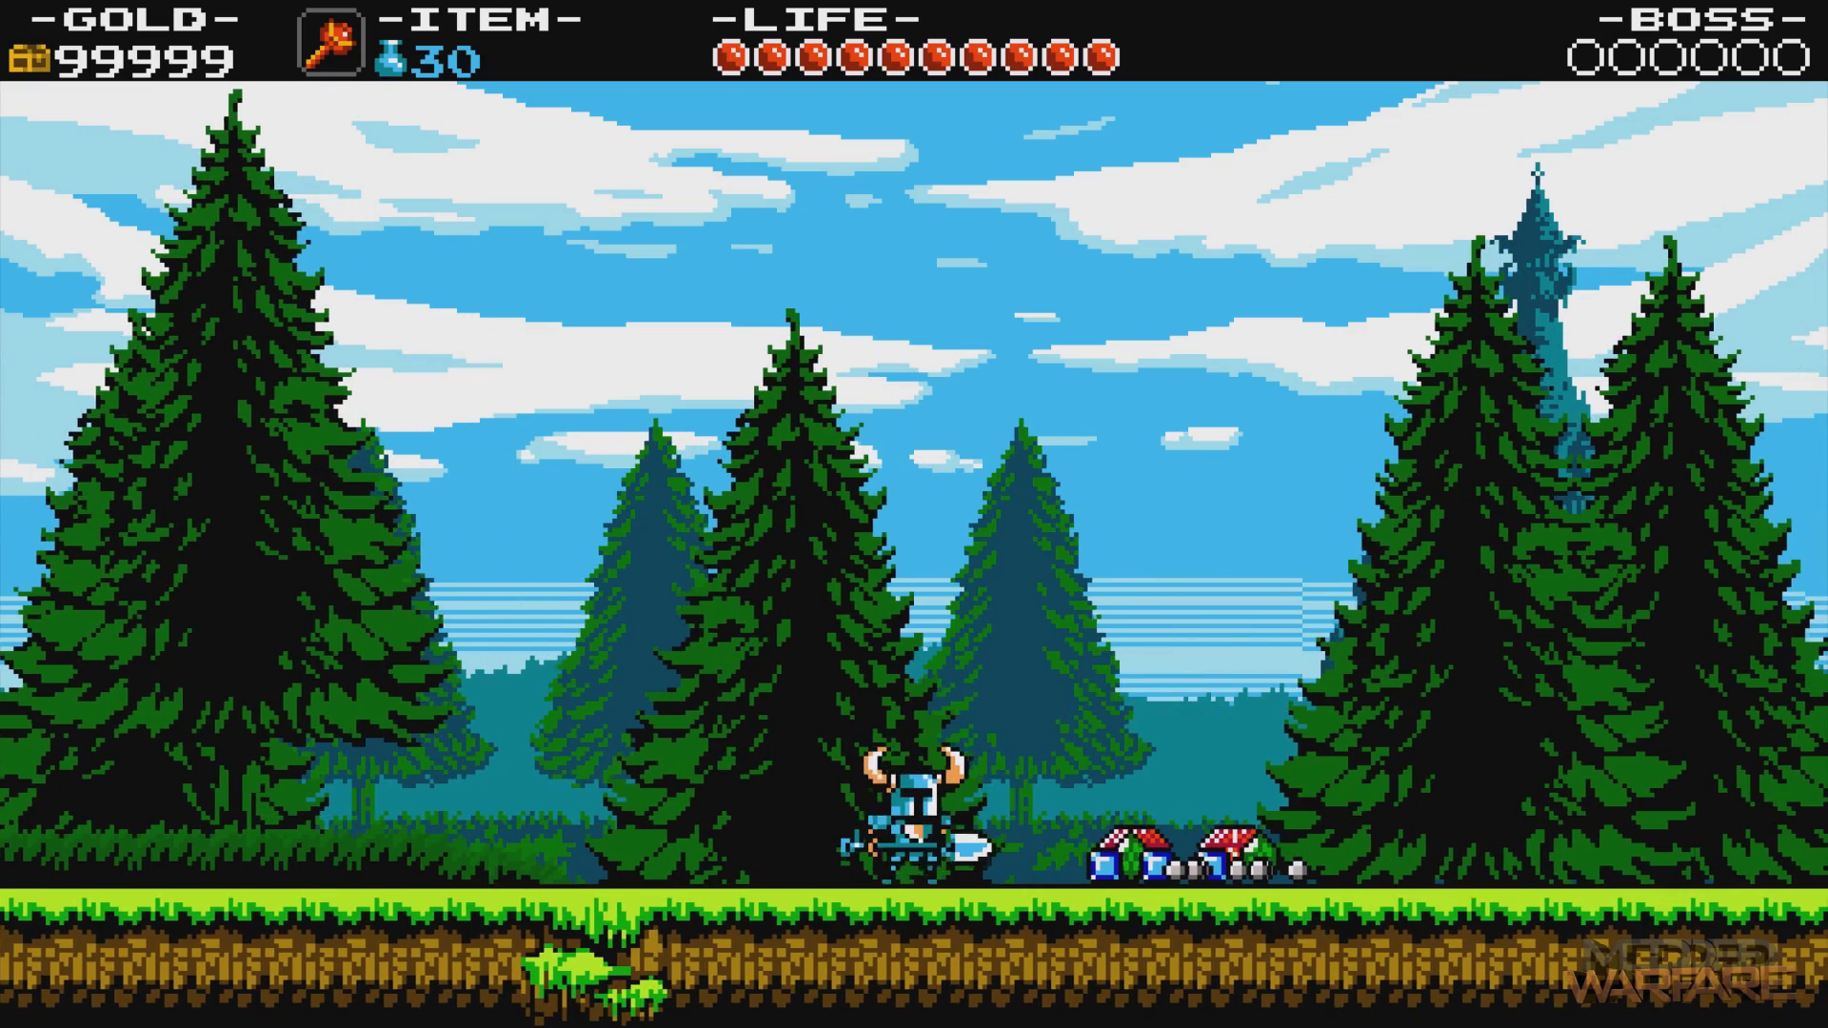
key("Right")
key("Right")
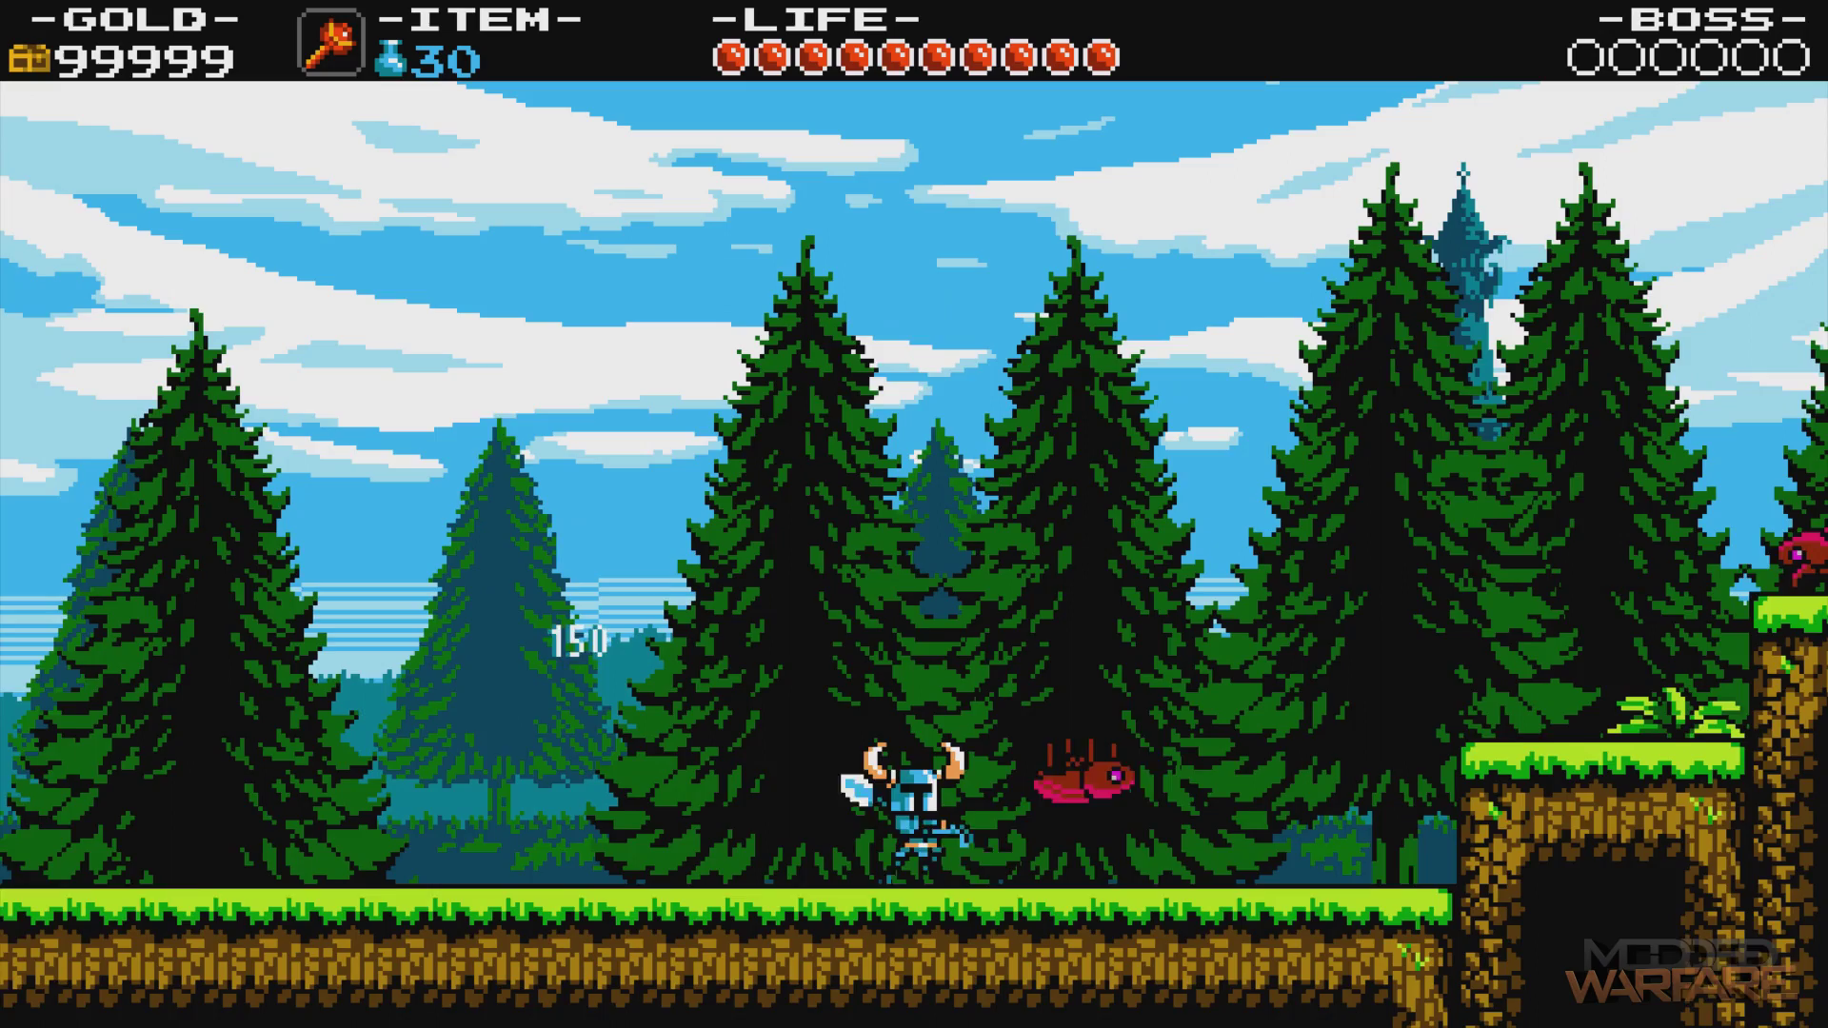
key("z")
key("Right")
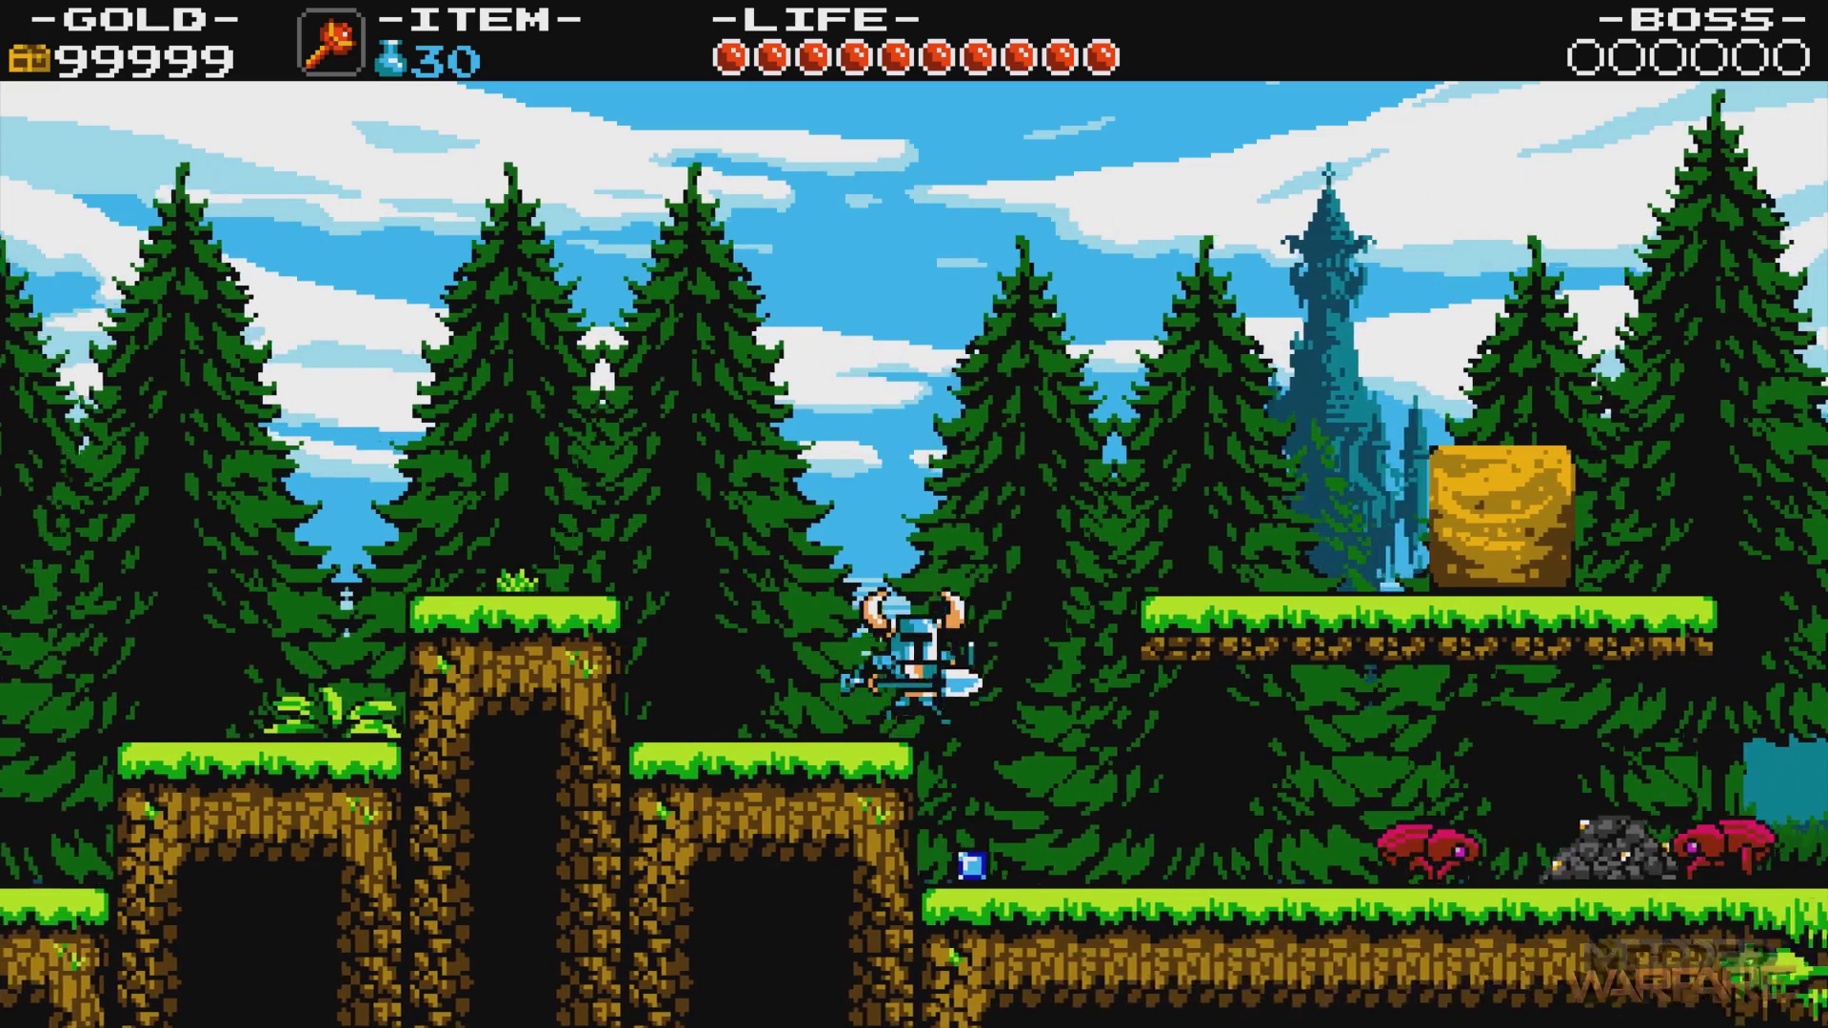
key("z")
key("Left")
key("Left")
key("z")
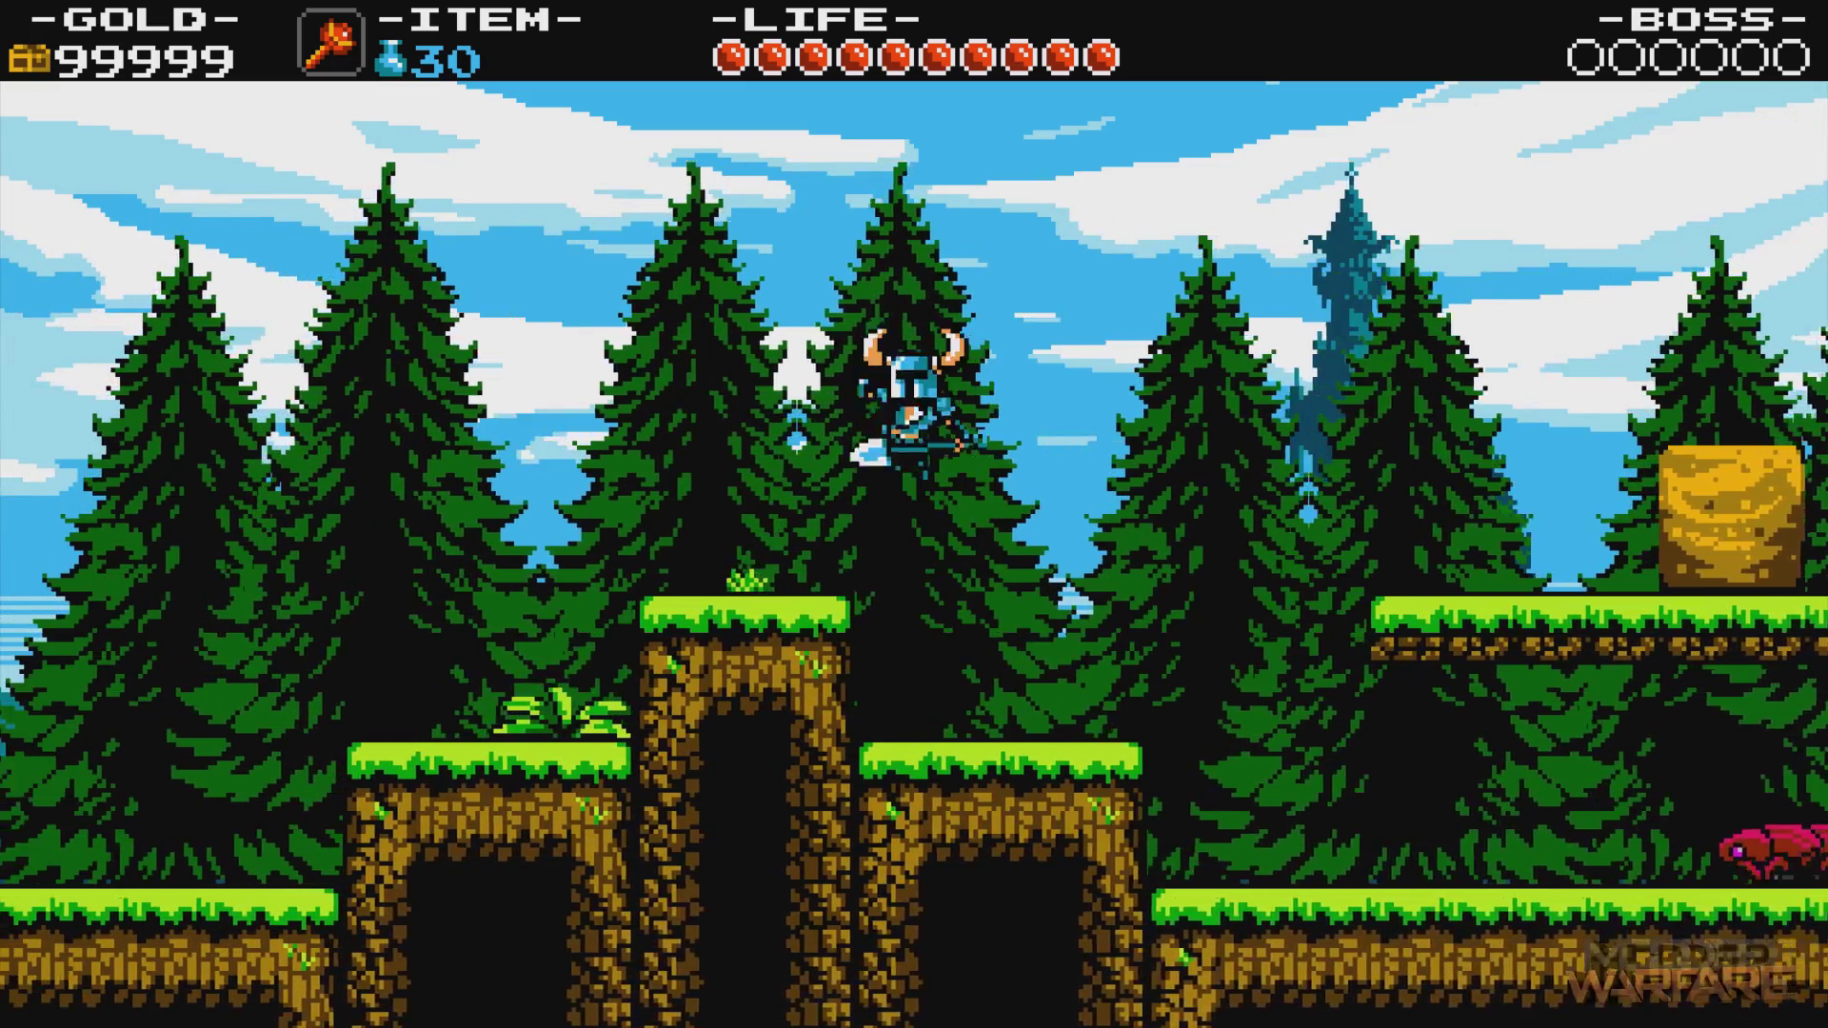
key("Left")
key("Right")
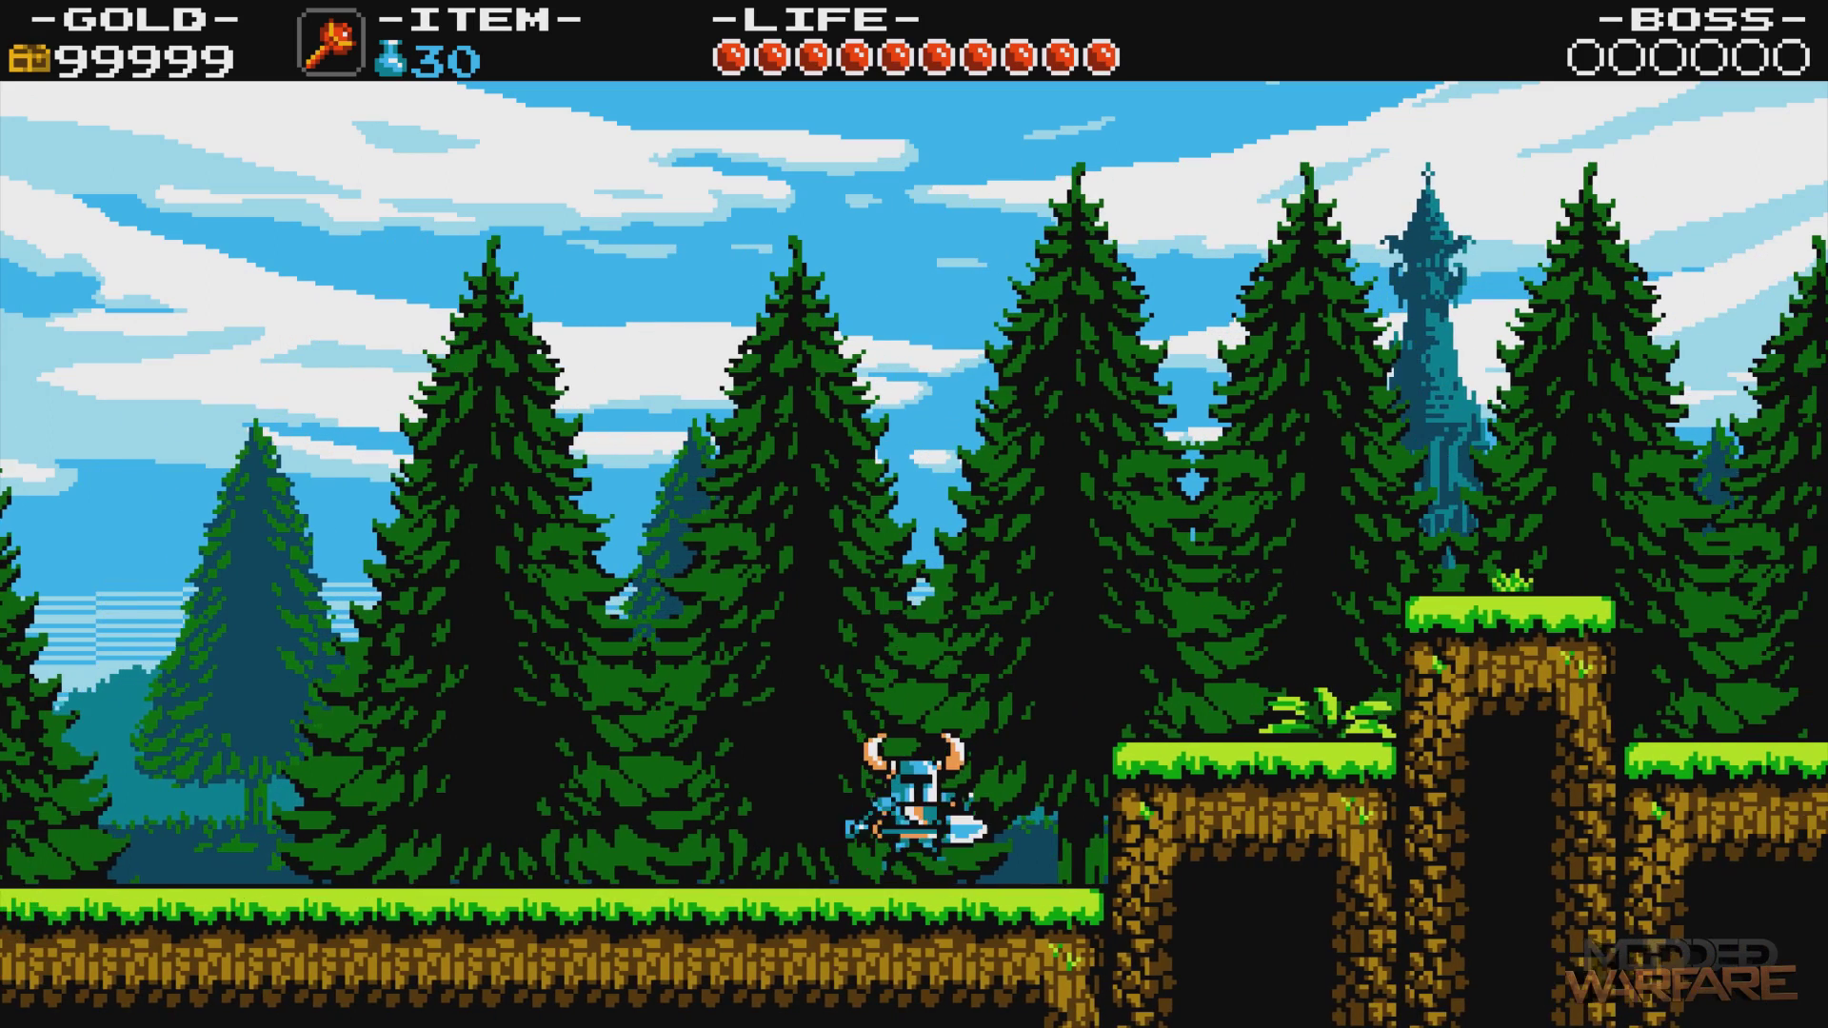
- Suspend Shovel Knight to the HOME Menu and move to the Album shortcut
key("Home")
key("Right")
key("Down")
key("Right")
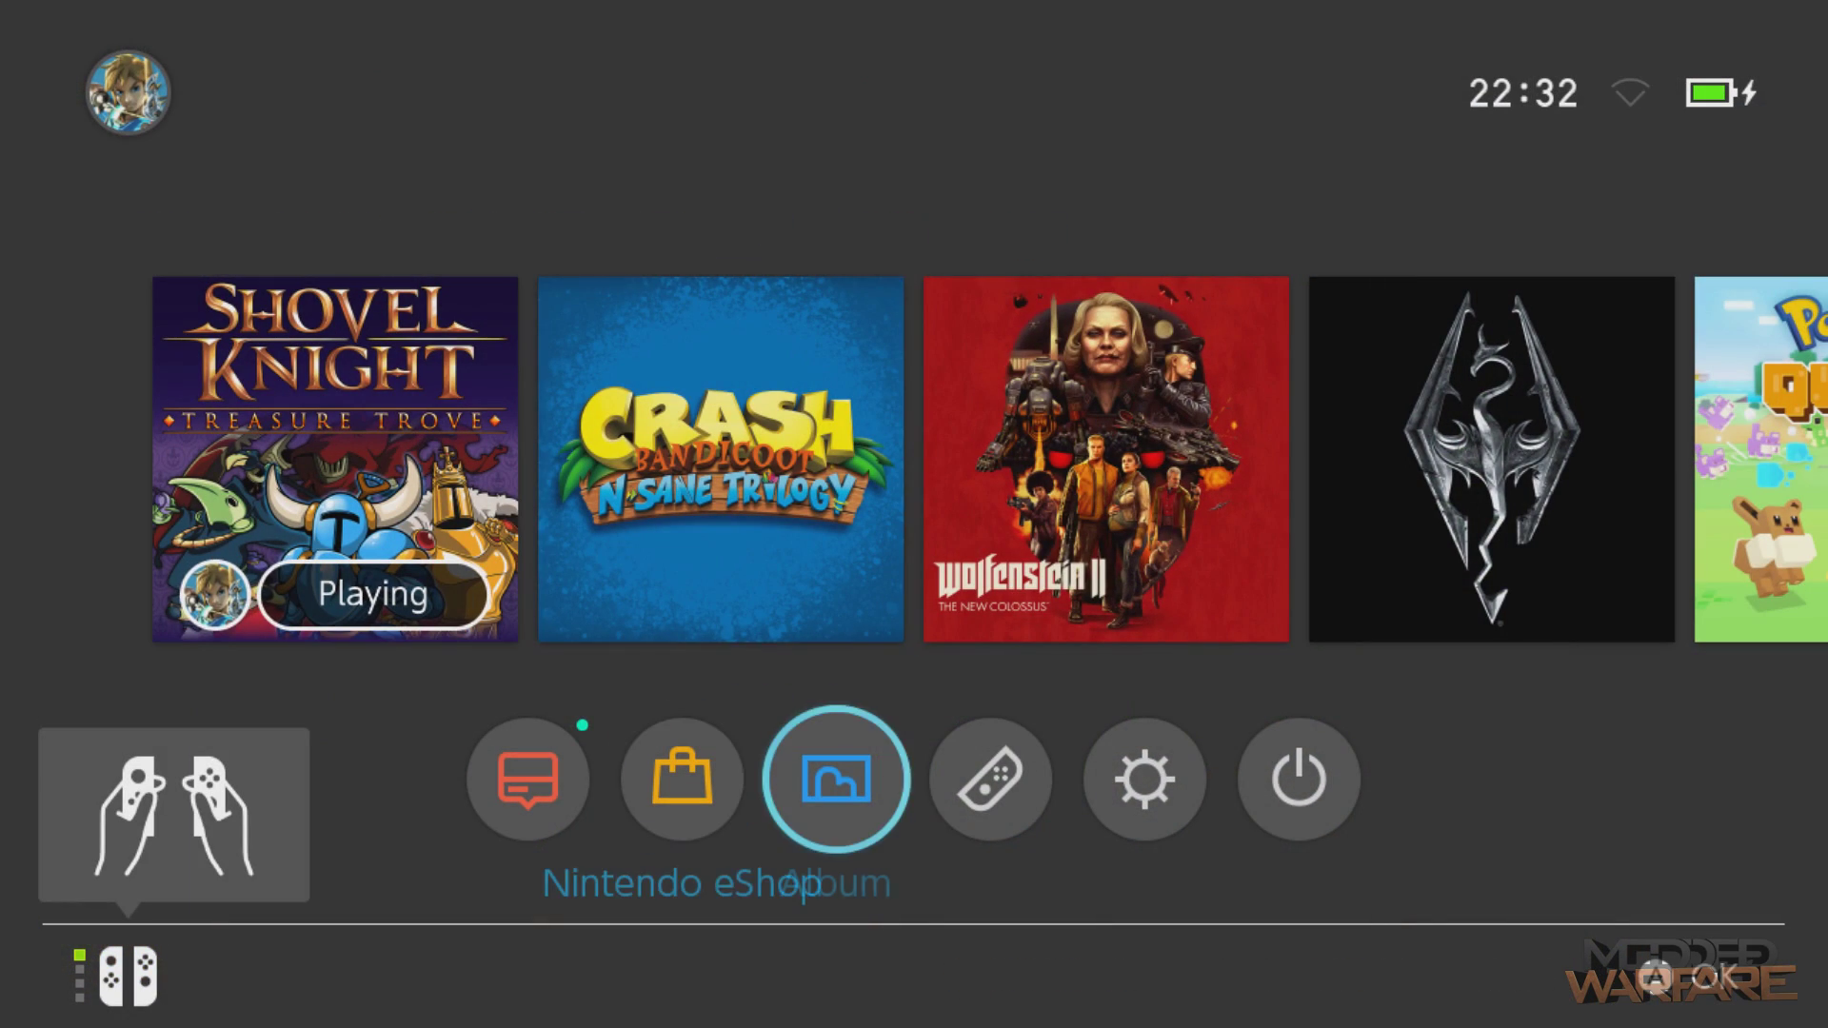
- Launch EdiZon from the Album and select Shovel Knight: Treasure Trove in the game grid
key("Return")
key("Right")
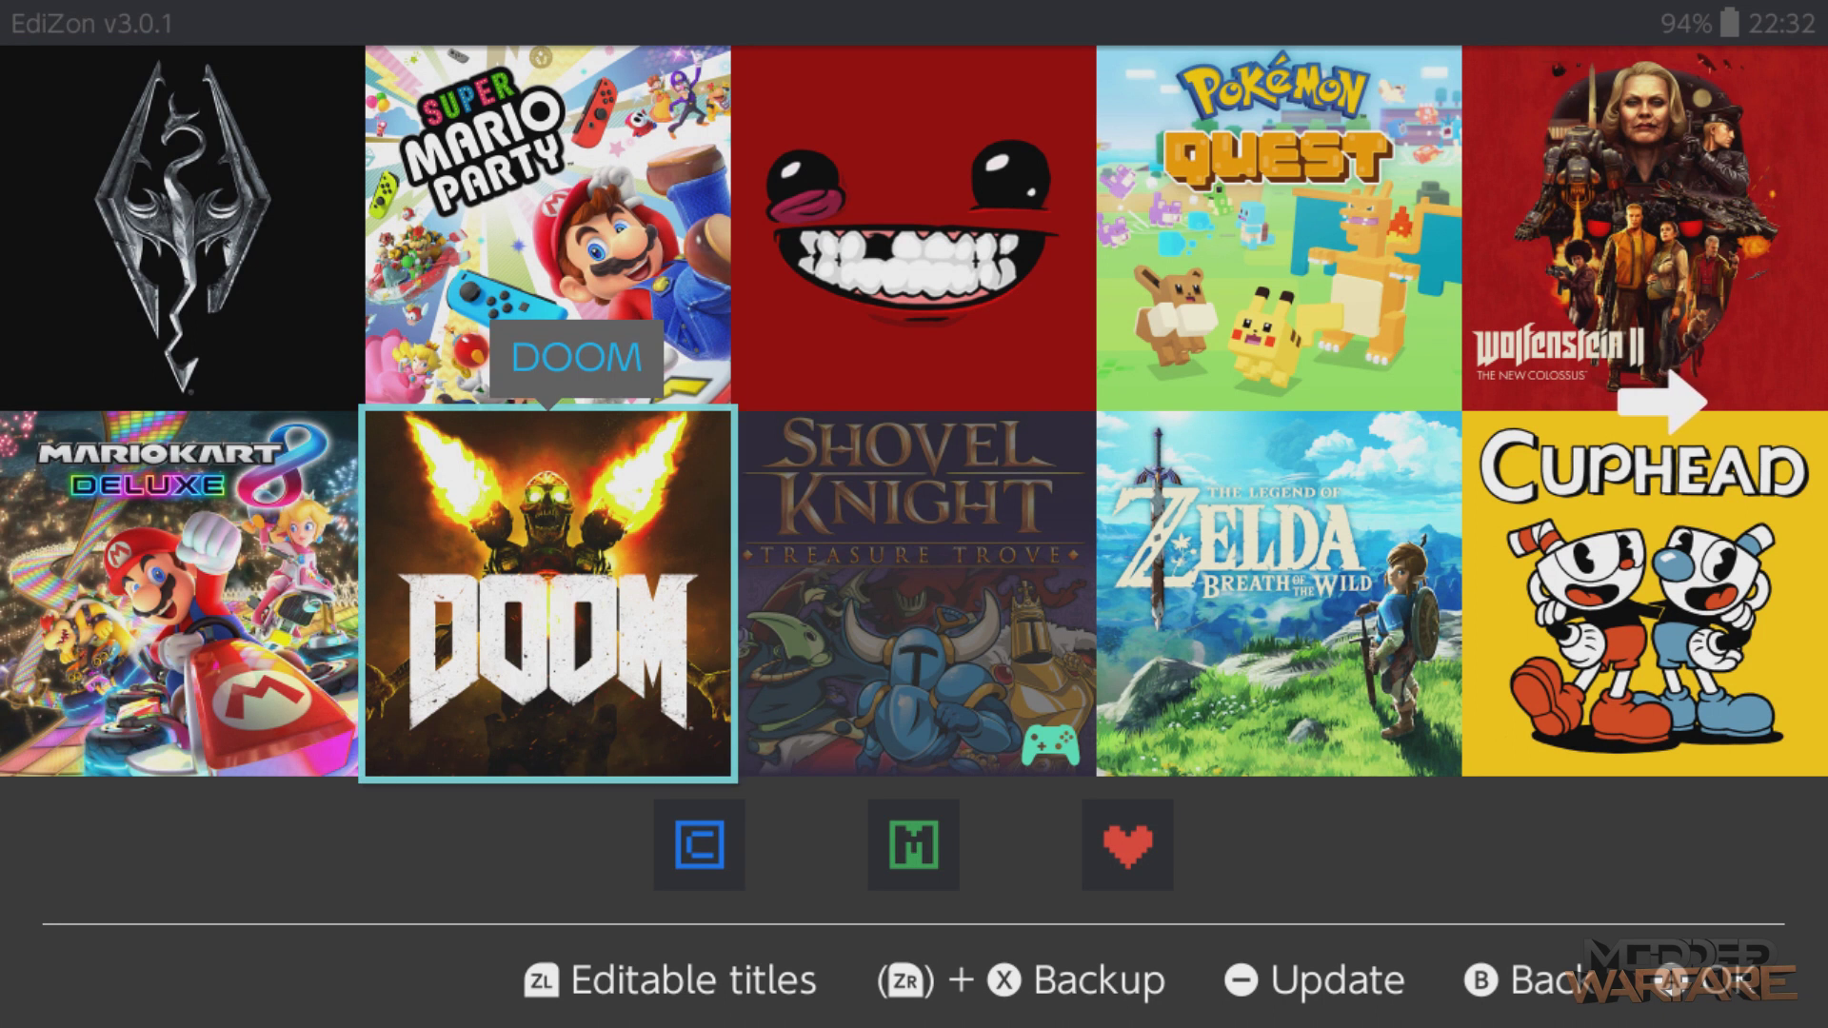
key("Right")
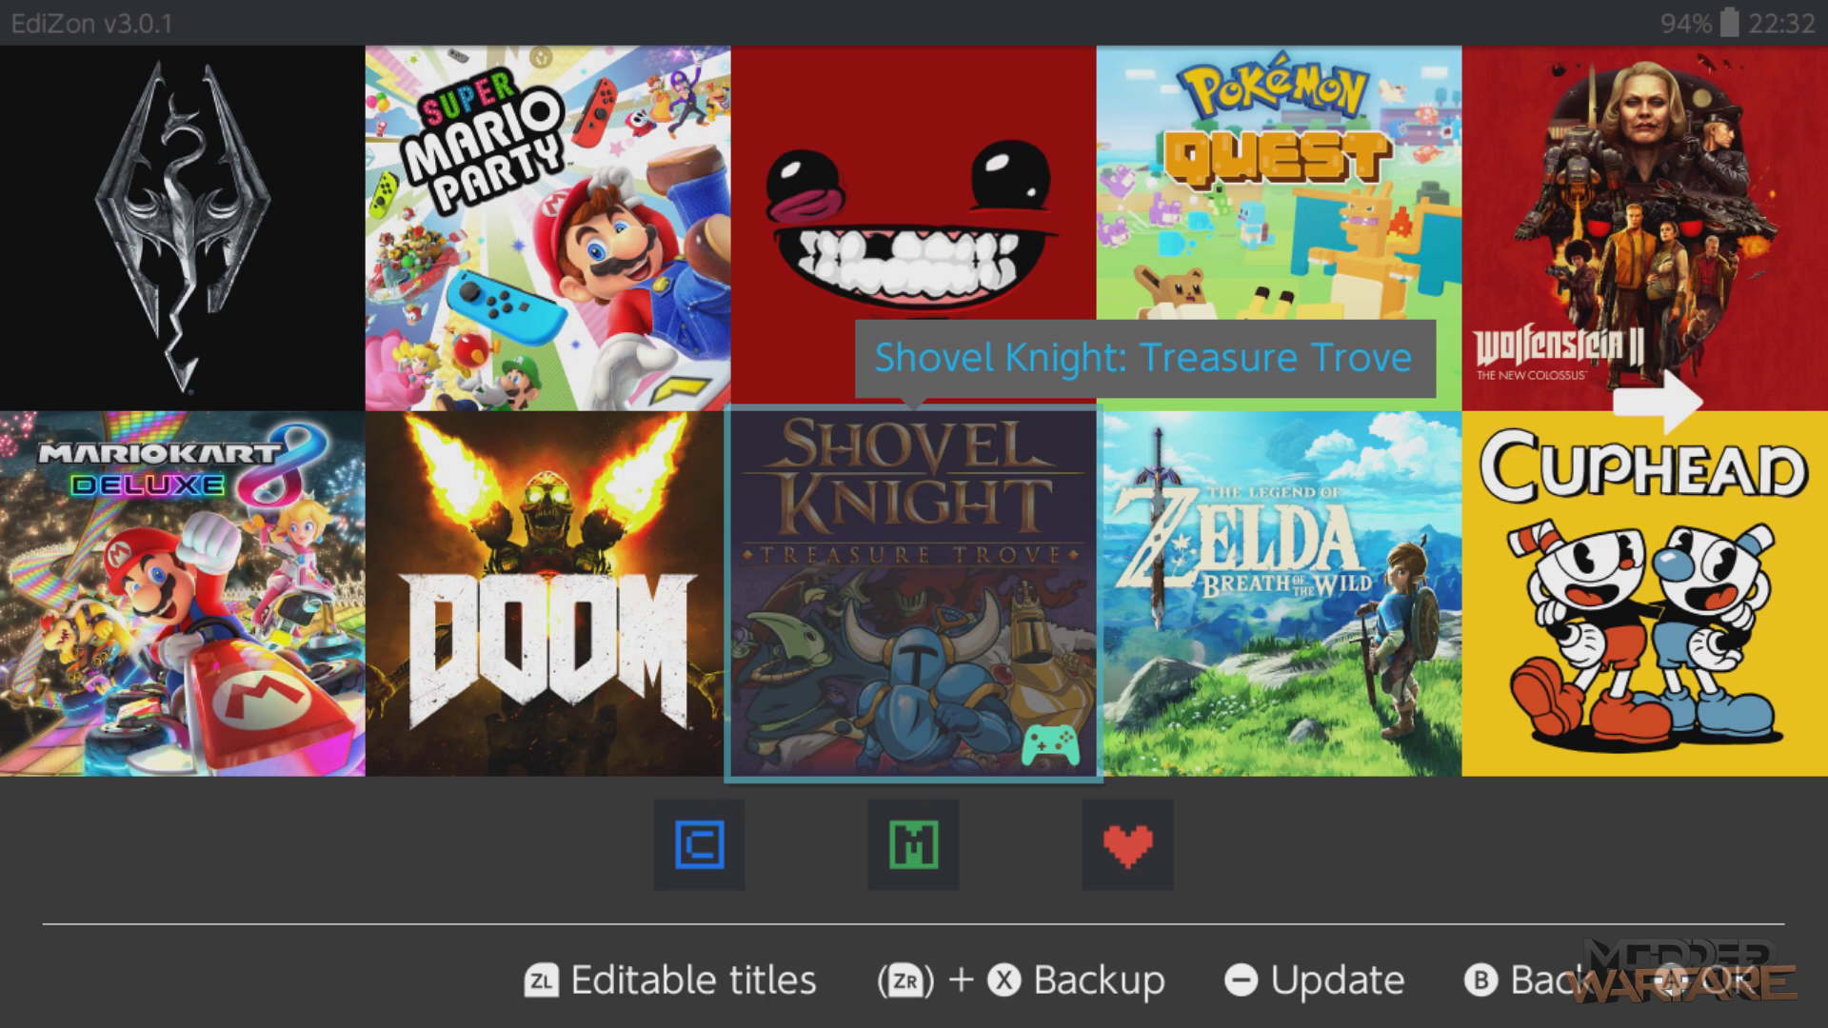
key("Right")
key("Right")
key("Left")
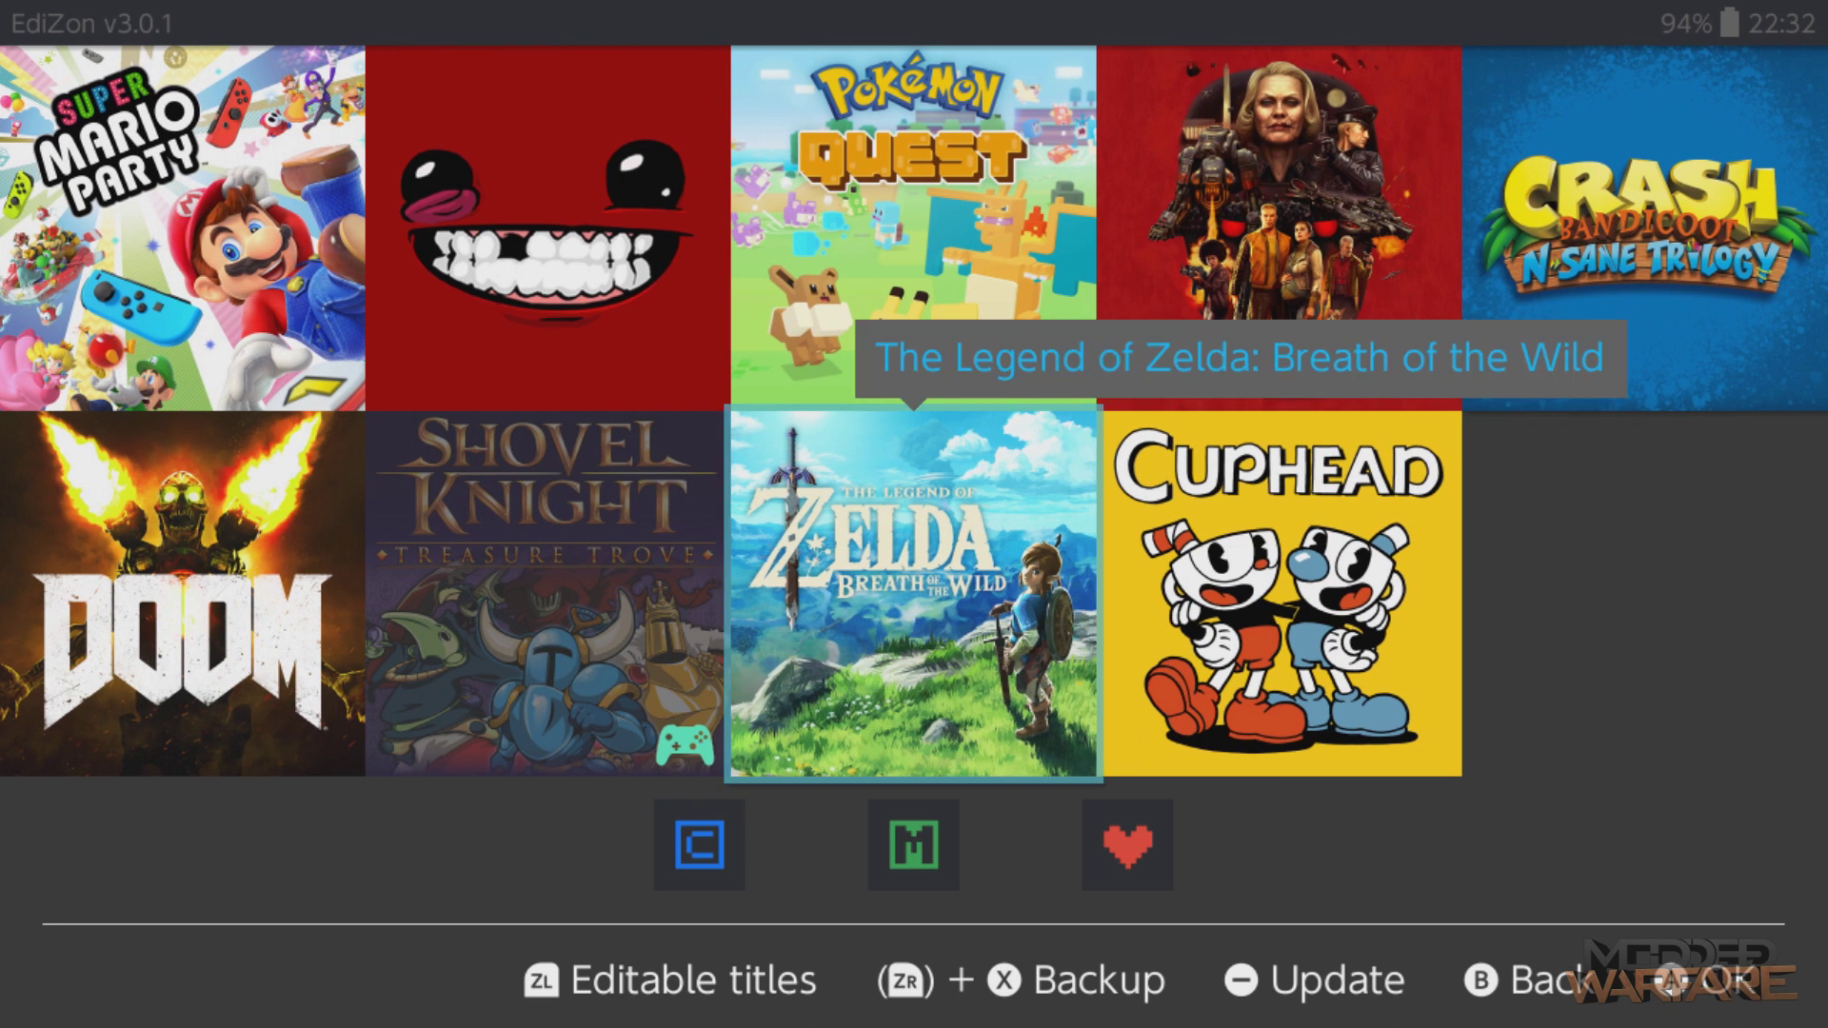
key("Left")
key("Left")
key("Right")
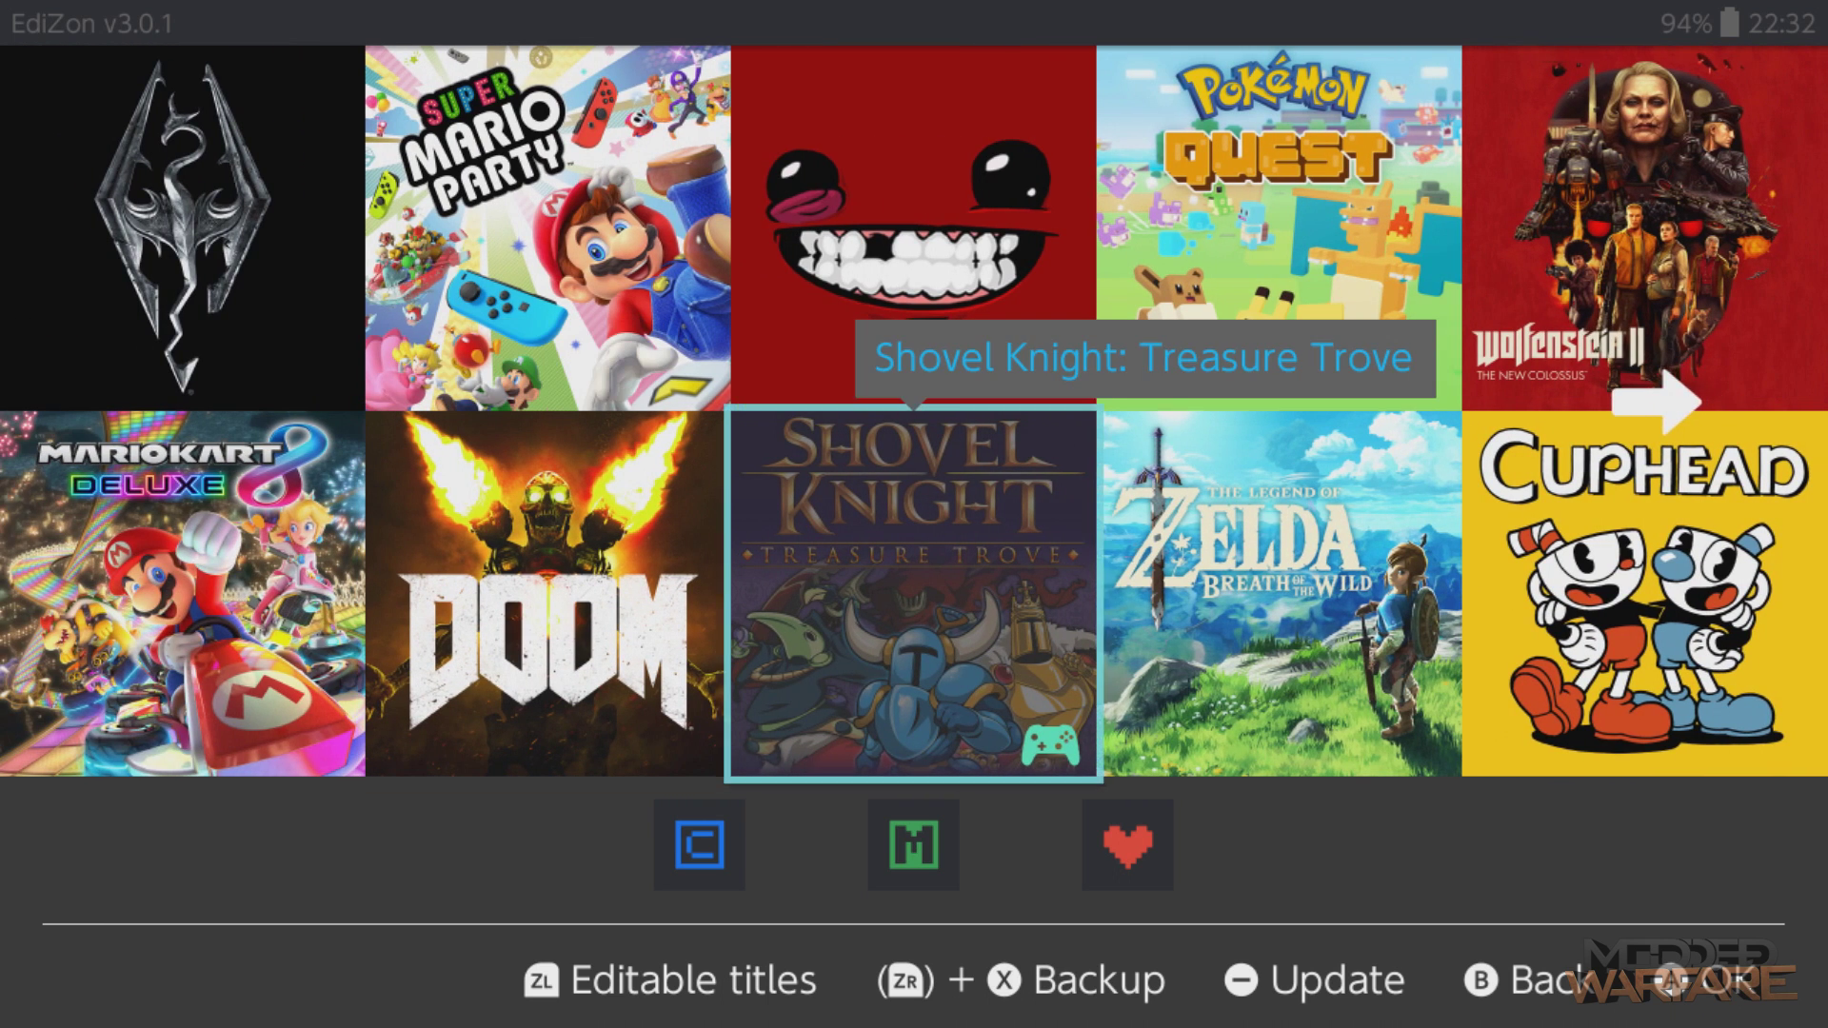
key("Right")
key("Left")
- Open Shovel Knight's cheat list and view Infinite Tonic Plague Knight and Unlock Challenge Mode Sound Mode
key("Down")
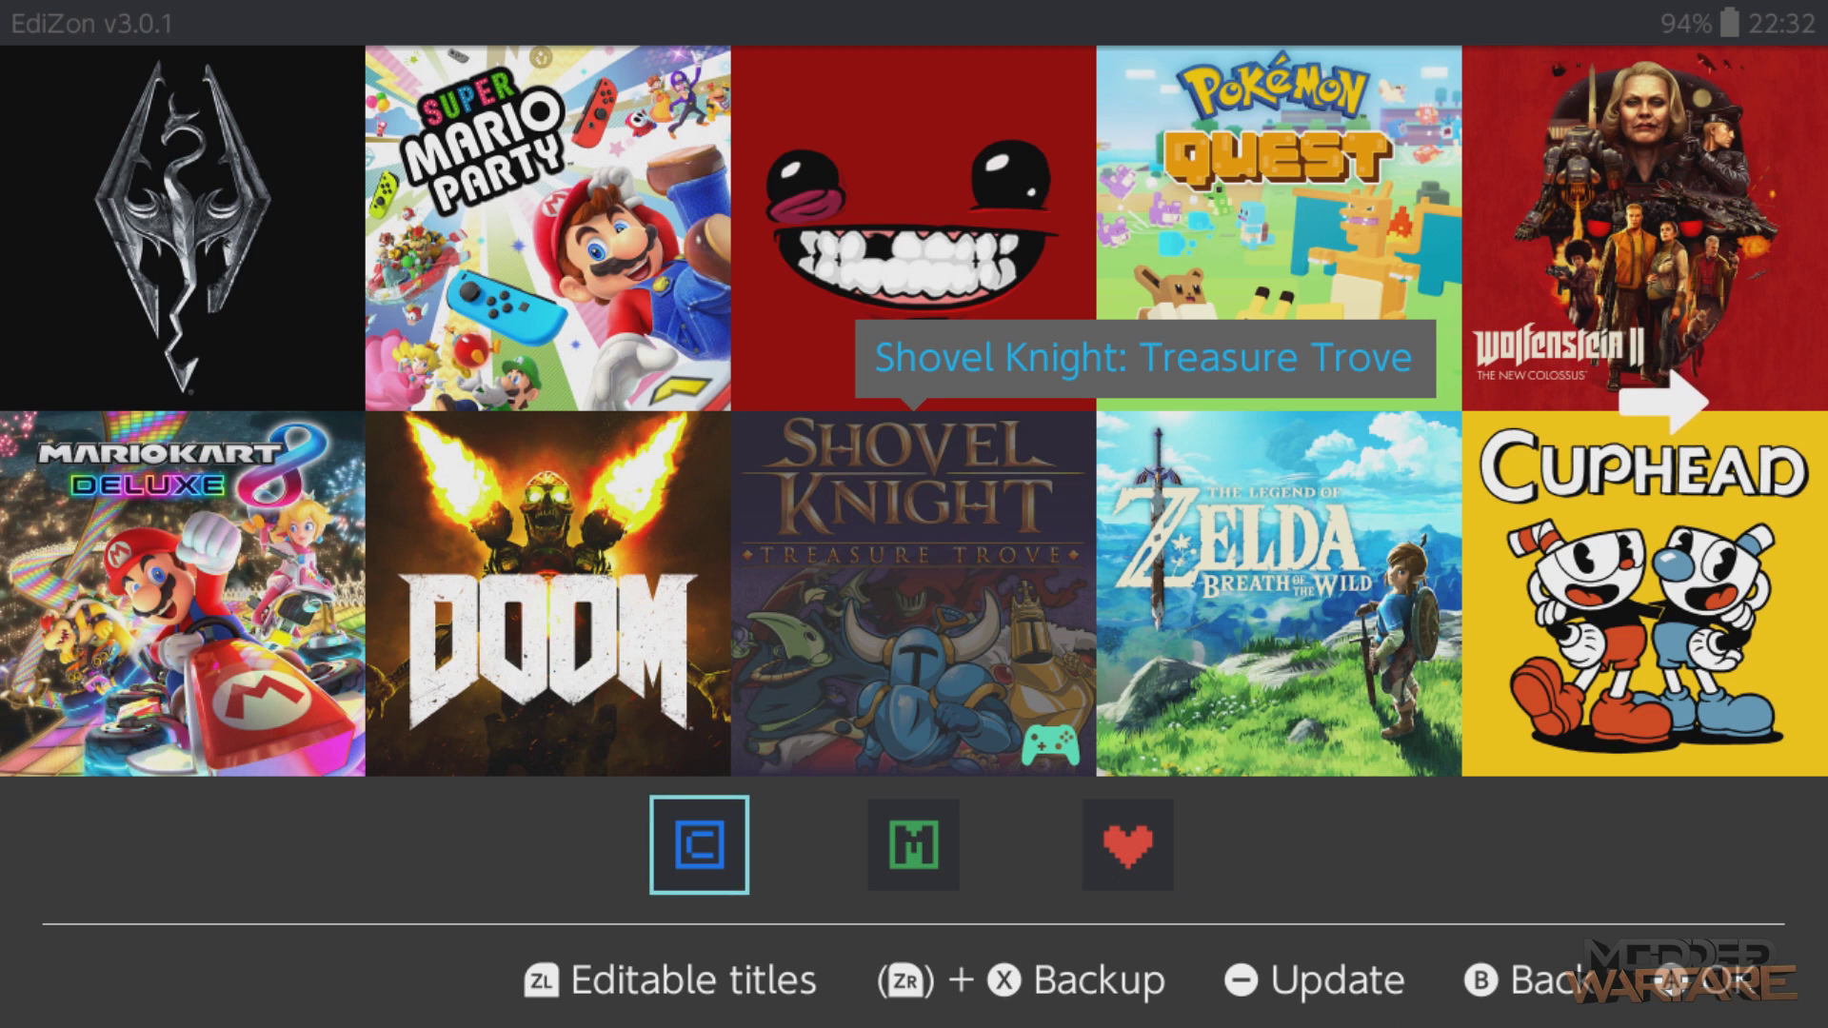
key("Return")
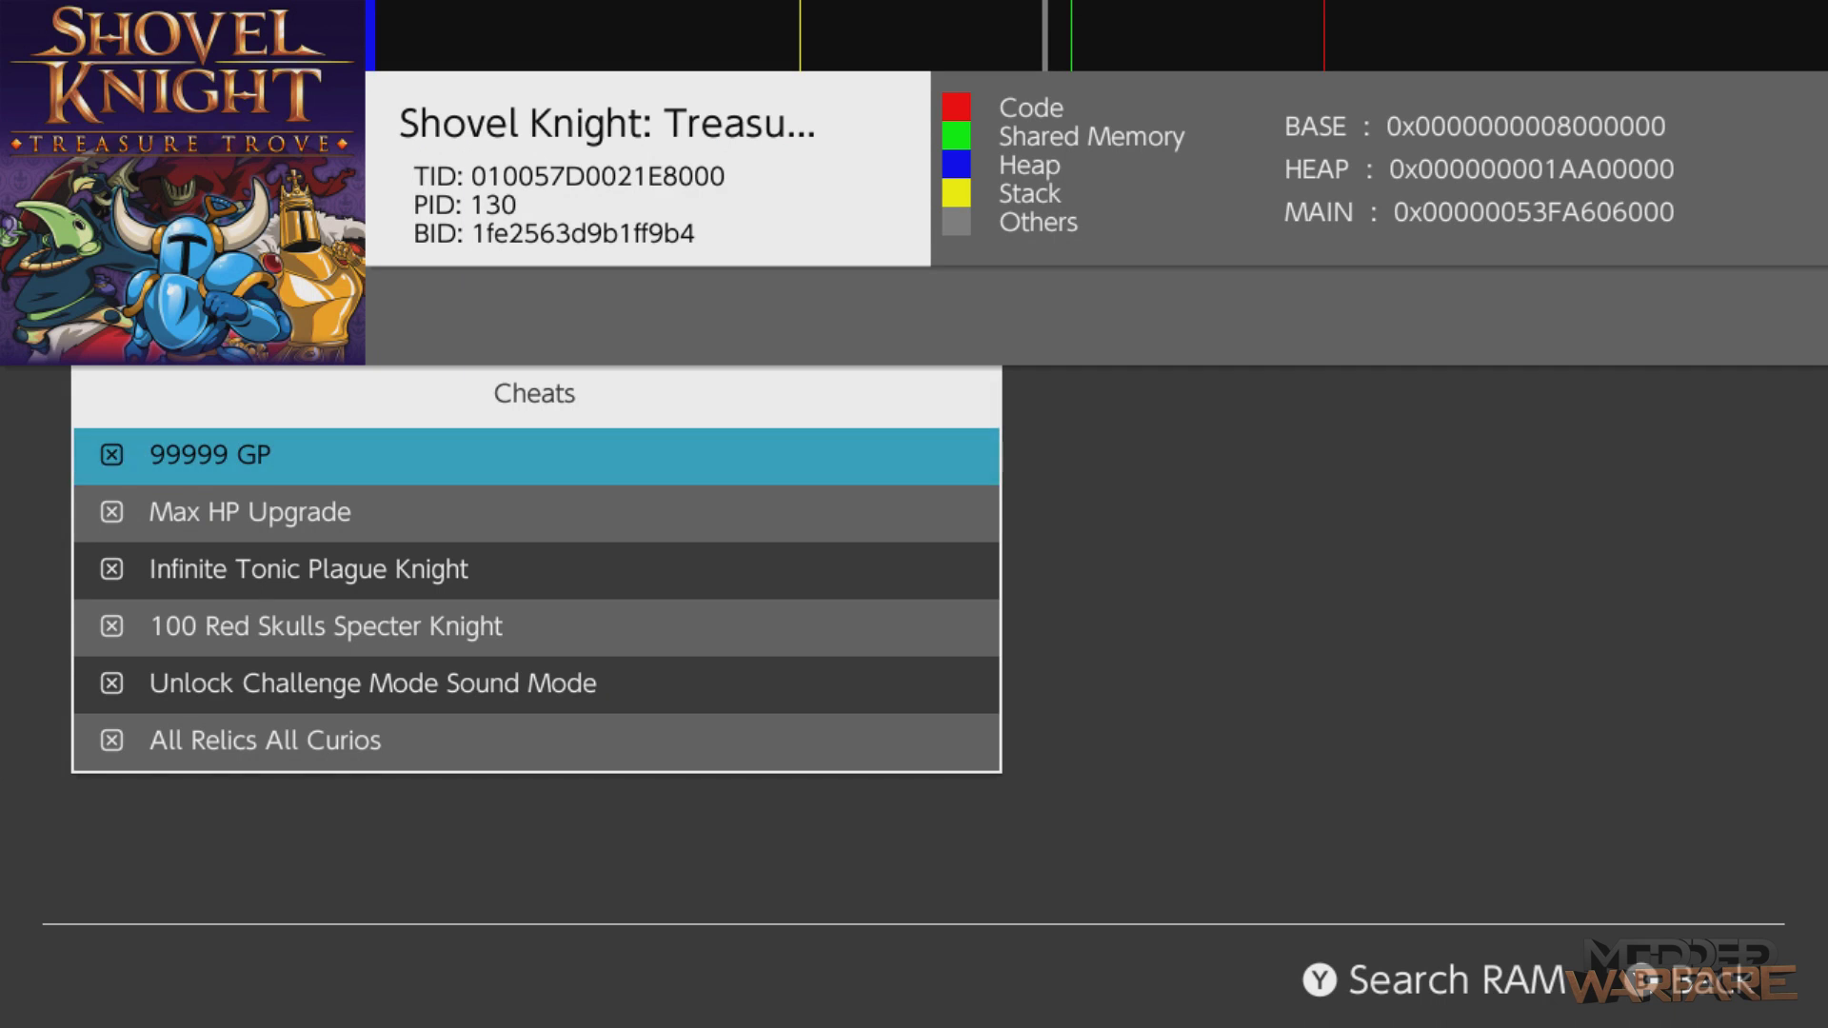
key("Down")
key("Down")
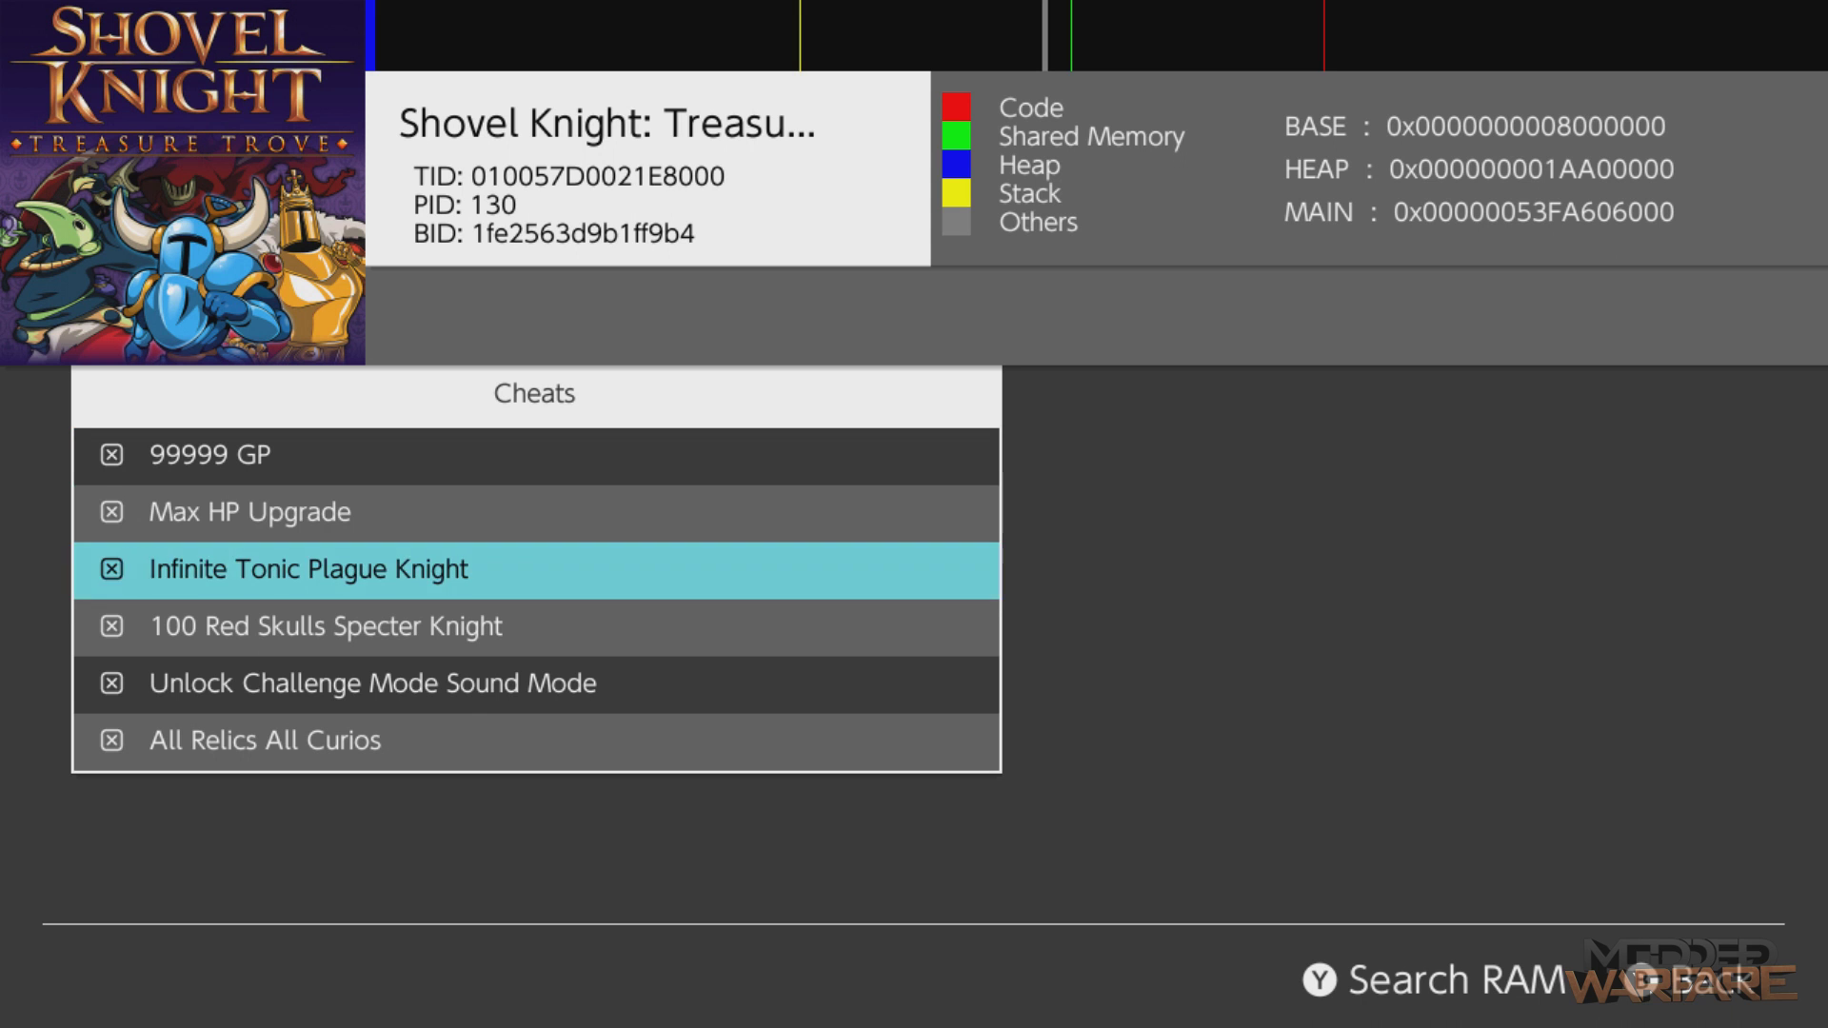
key("Up")
key("Up")
key("Down")
key("Down")
key("Down")
key("Down")
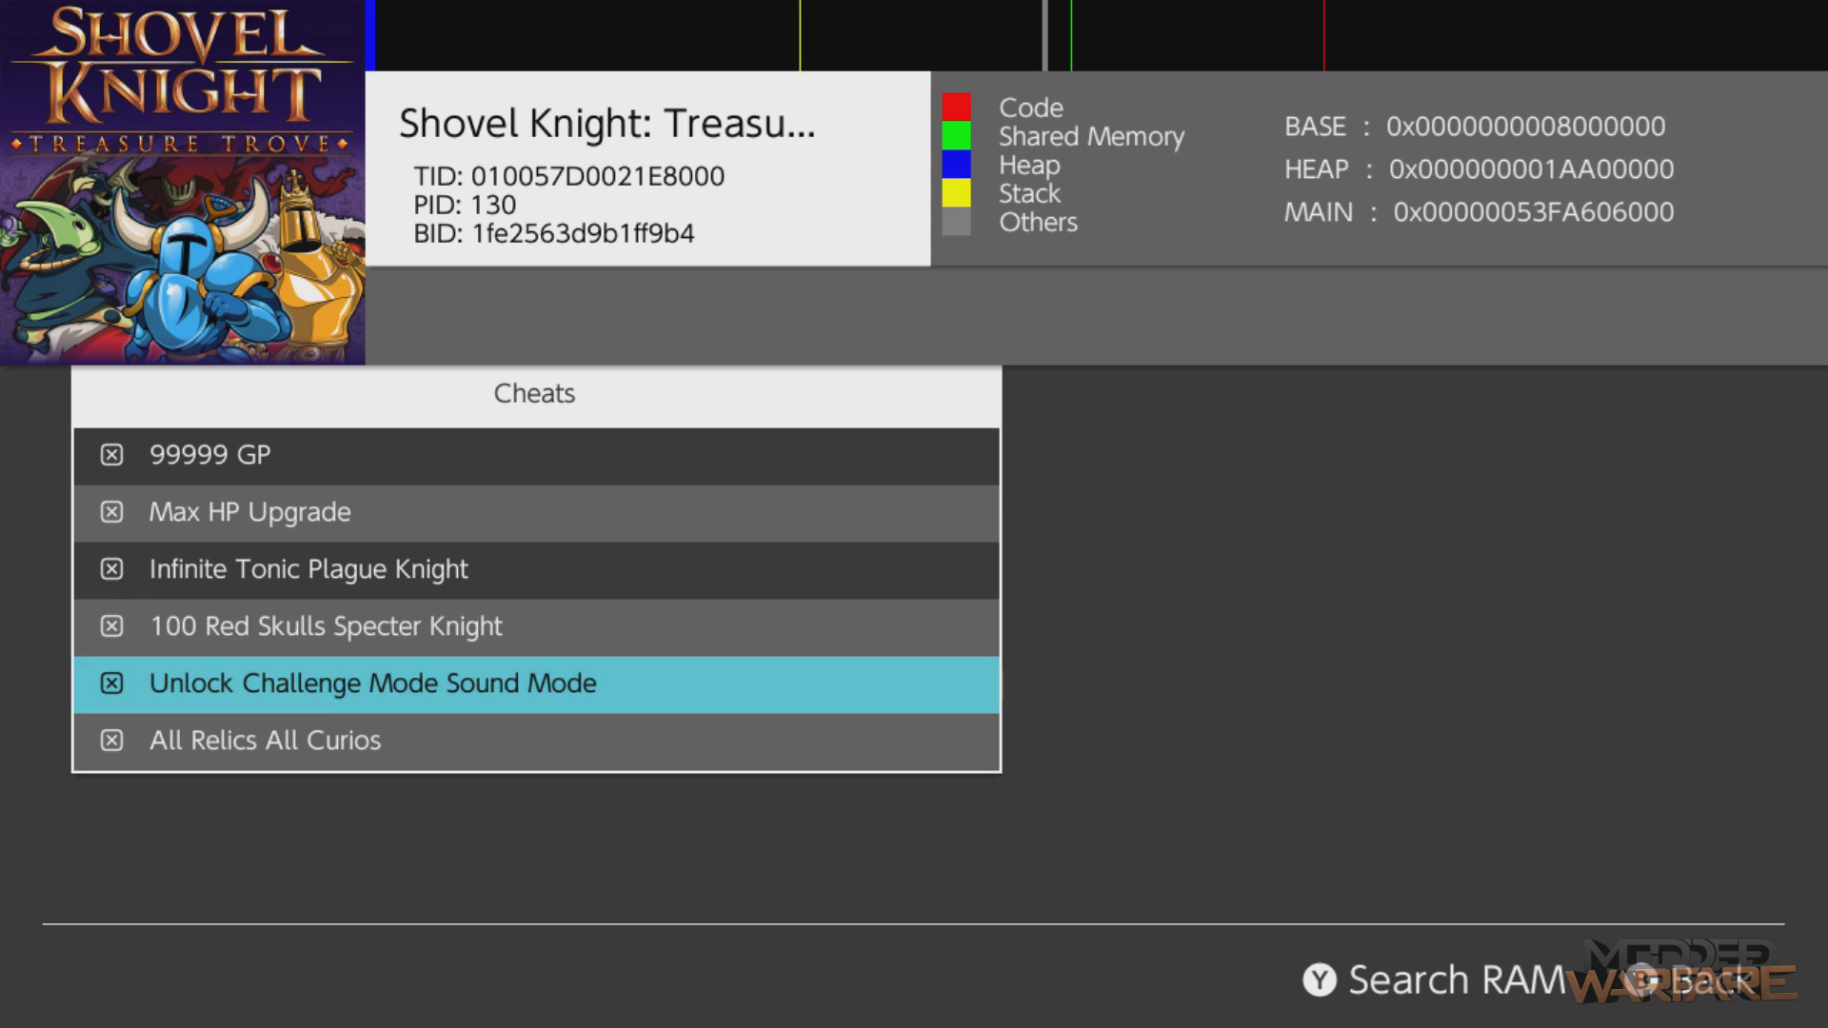
key("Up")
key("Up")
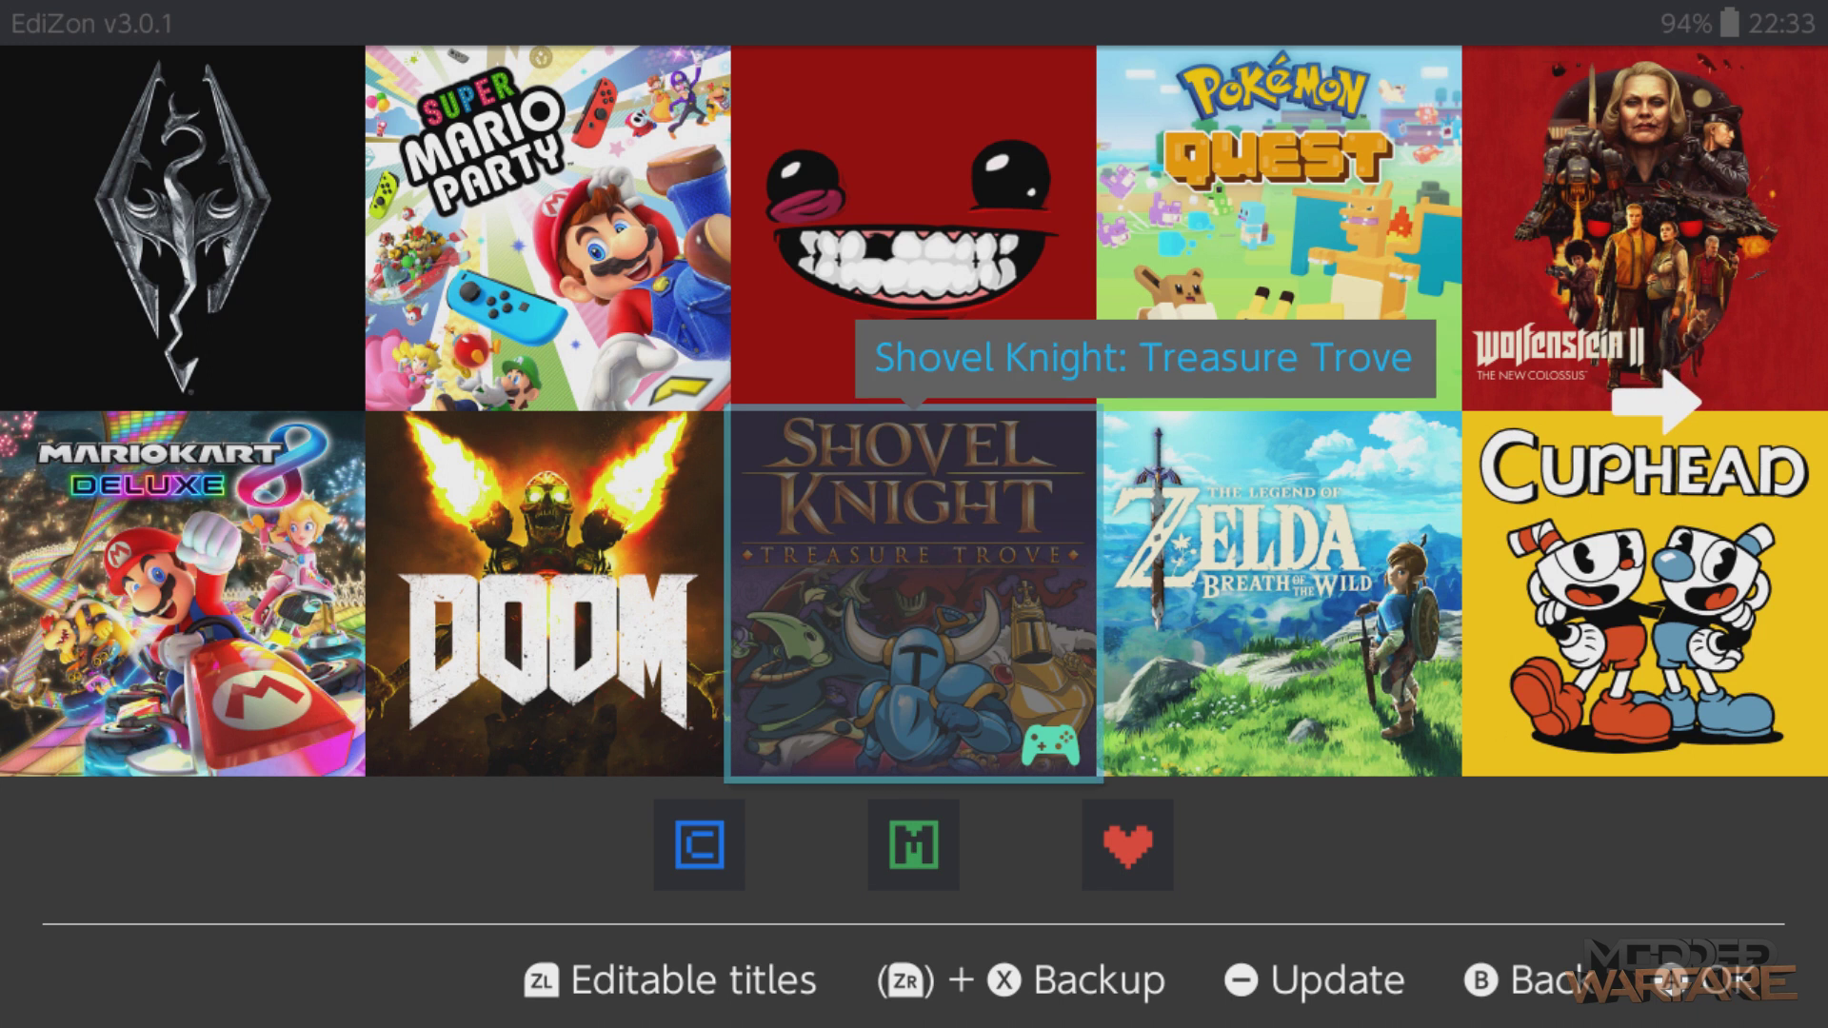
- Reopen Shovel Knight's cheat list and browse 99999 GP, Max HP Upgrade and All Relics All Curios
key("Right")
key("Left")
key("Right")
key("Left")
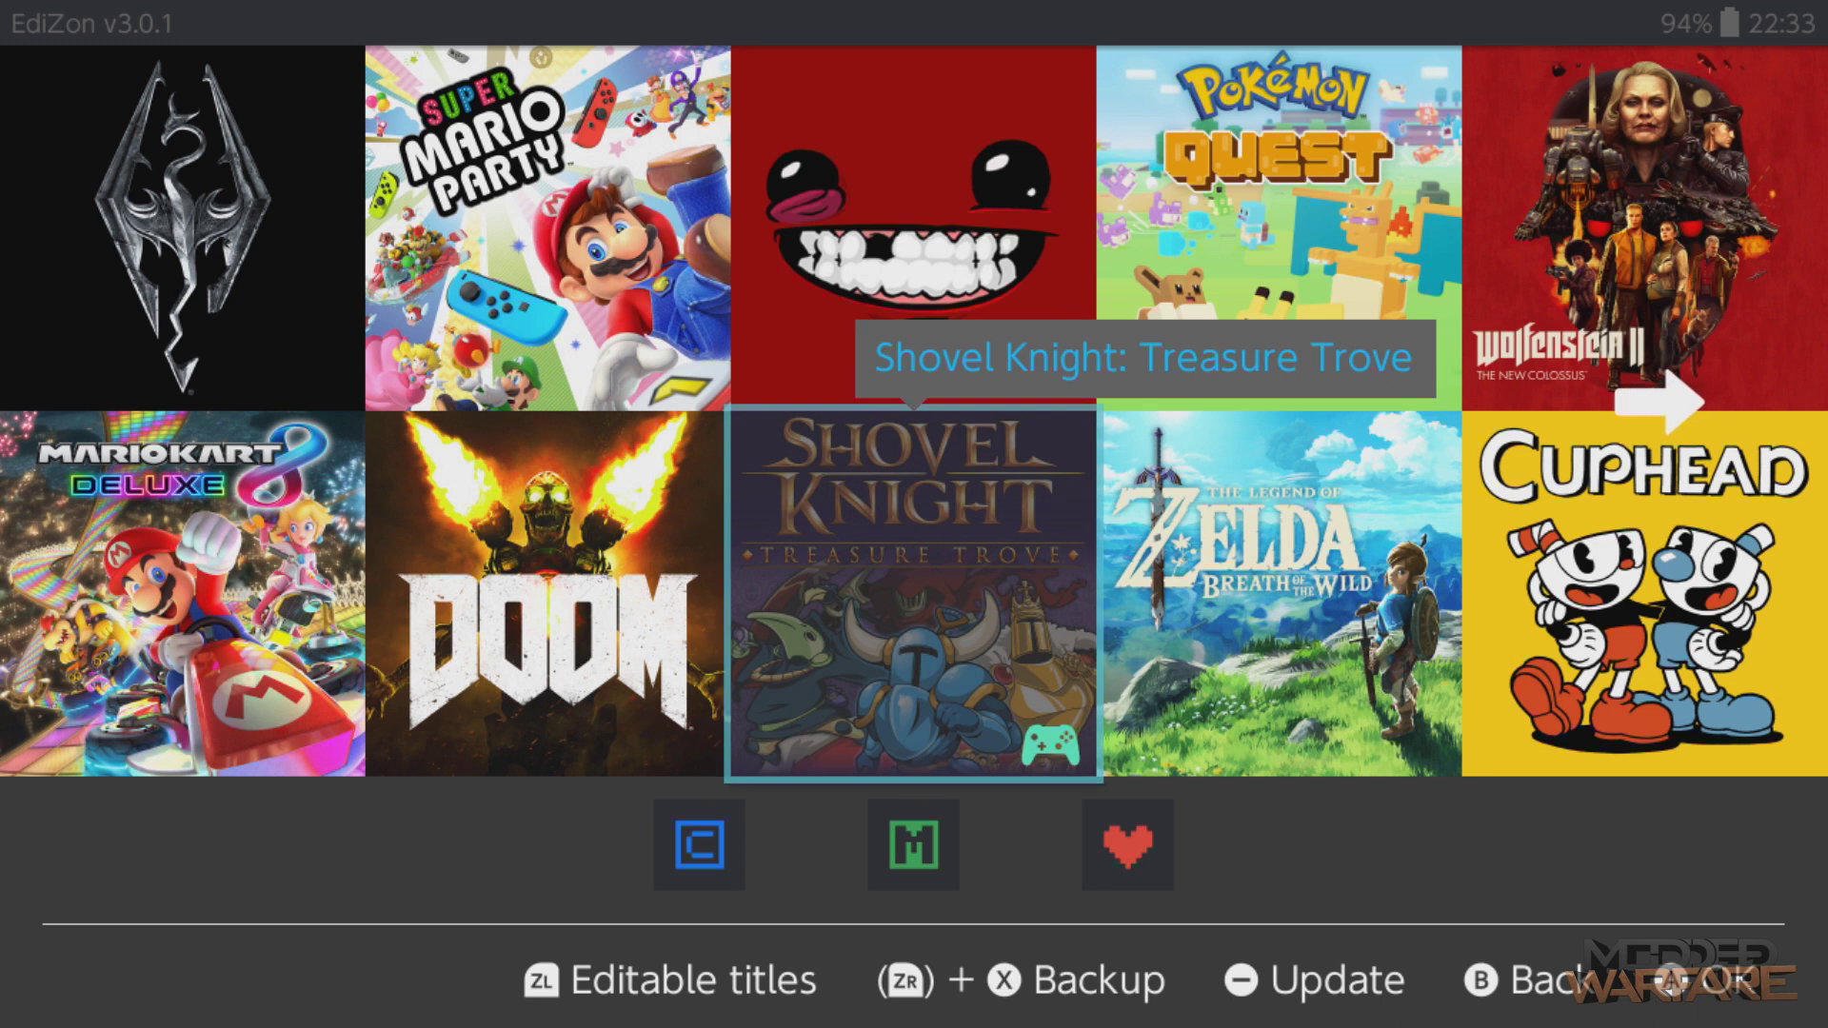
key("Return")
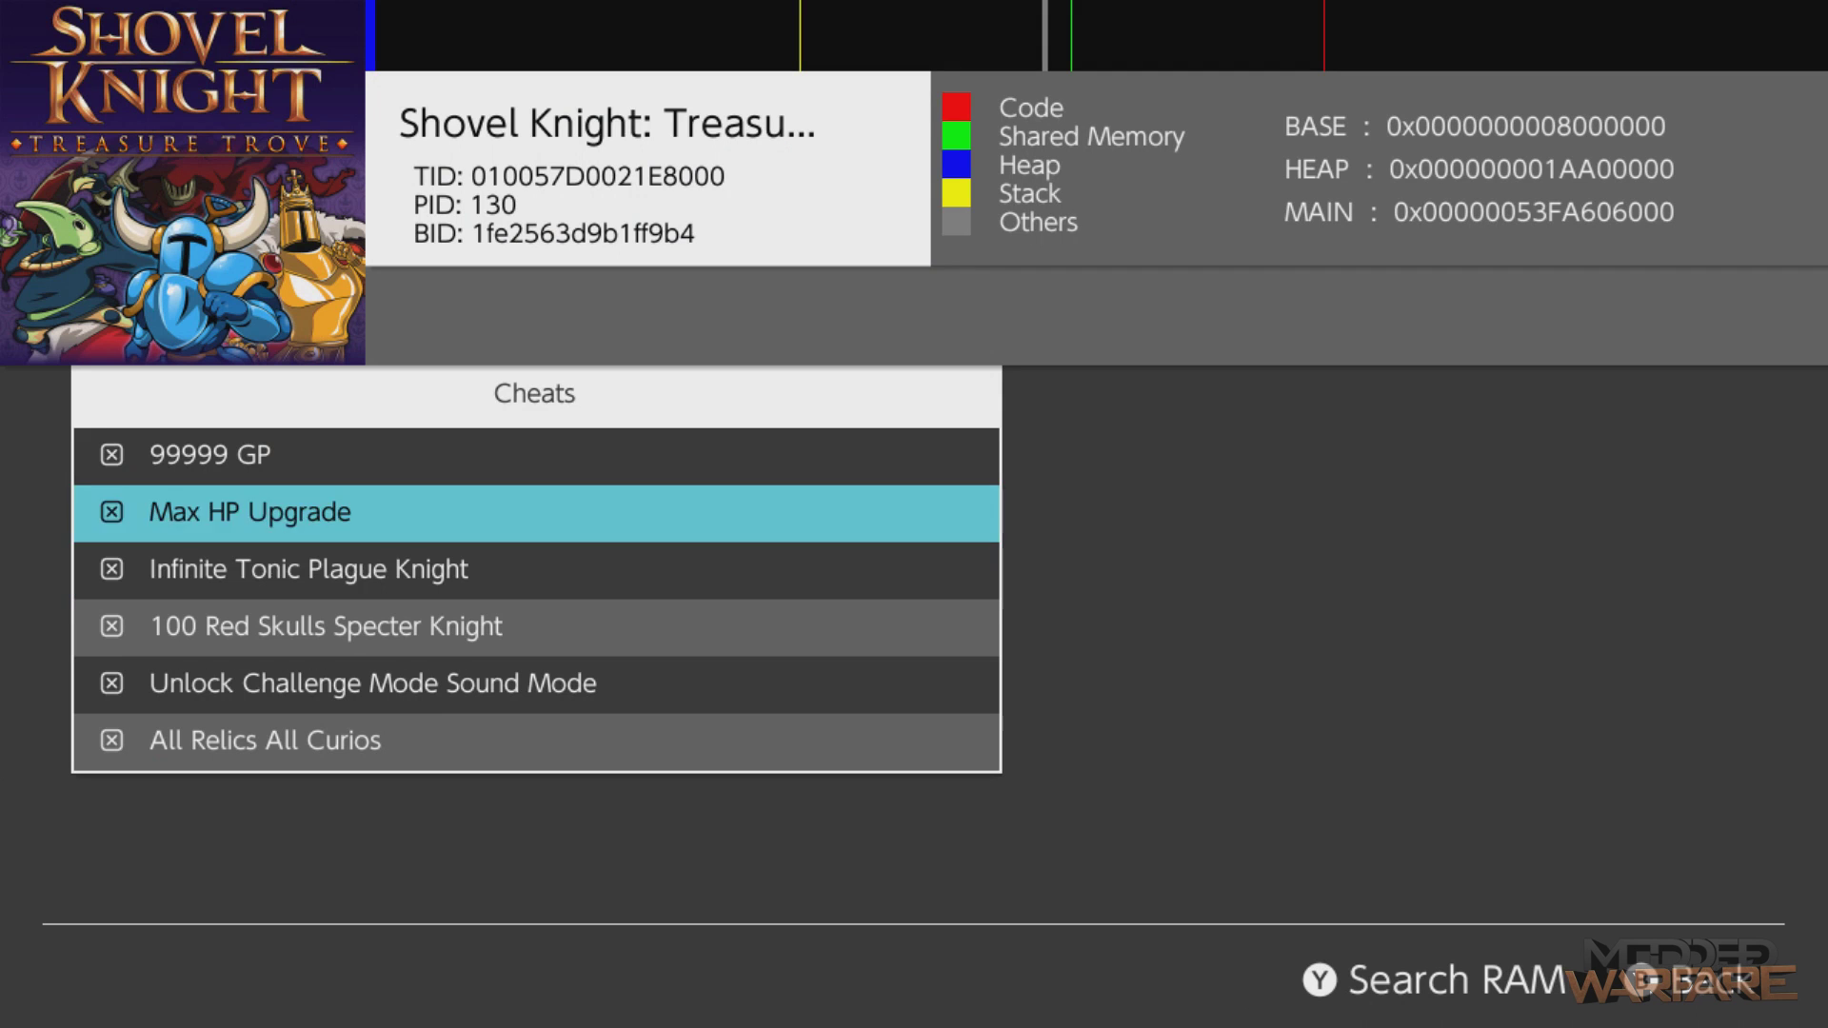
key("Down")
key("Up")
key("Up")
key("Down")
key("Down")
key("Up")
key("Up")
key("Down")
key("Down")
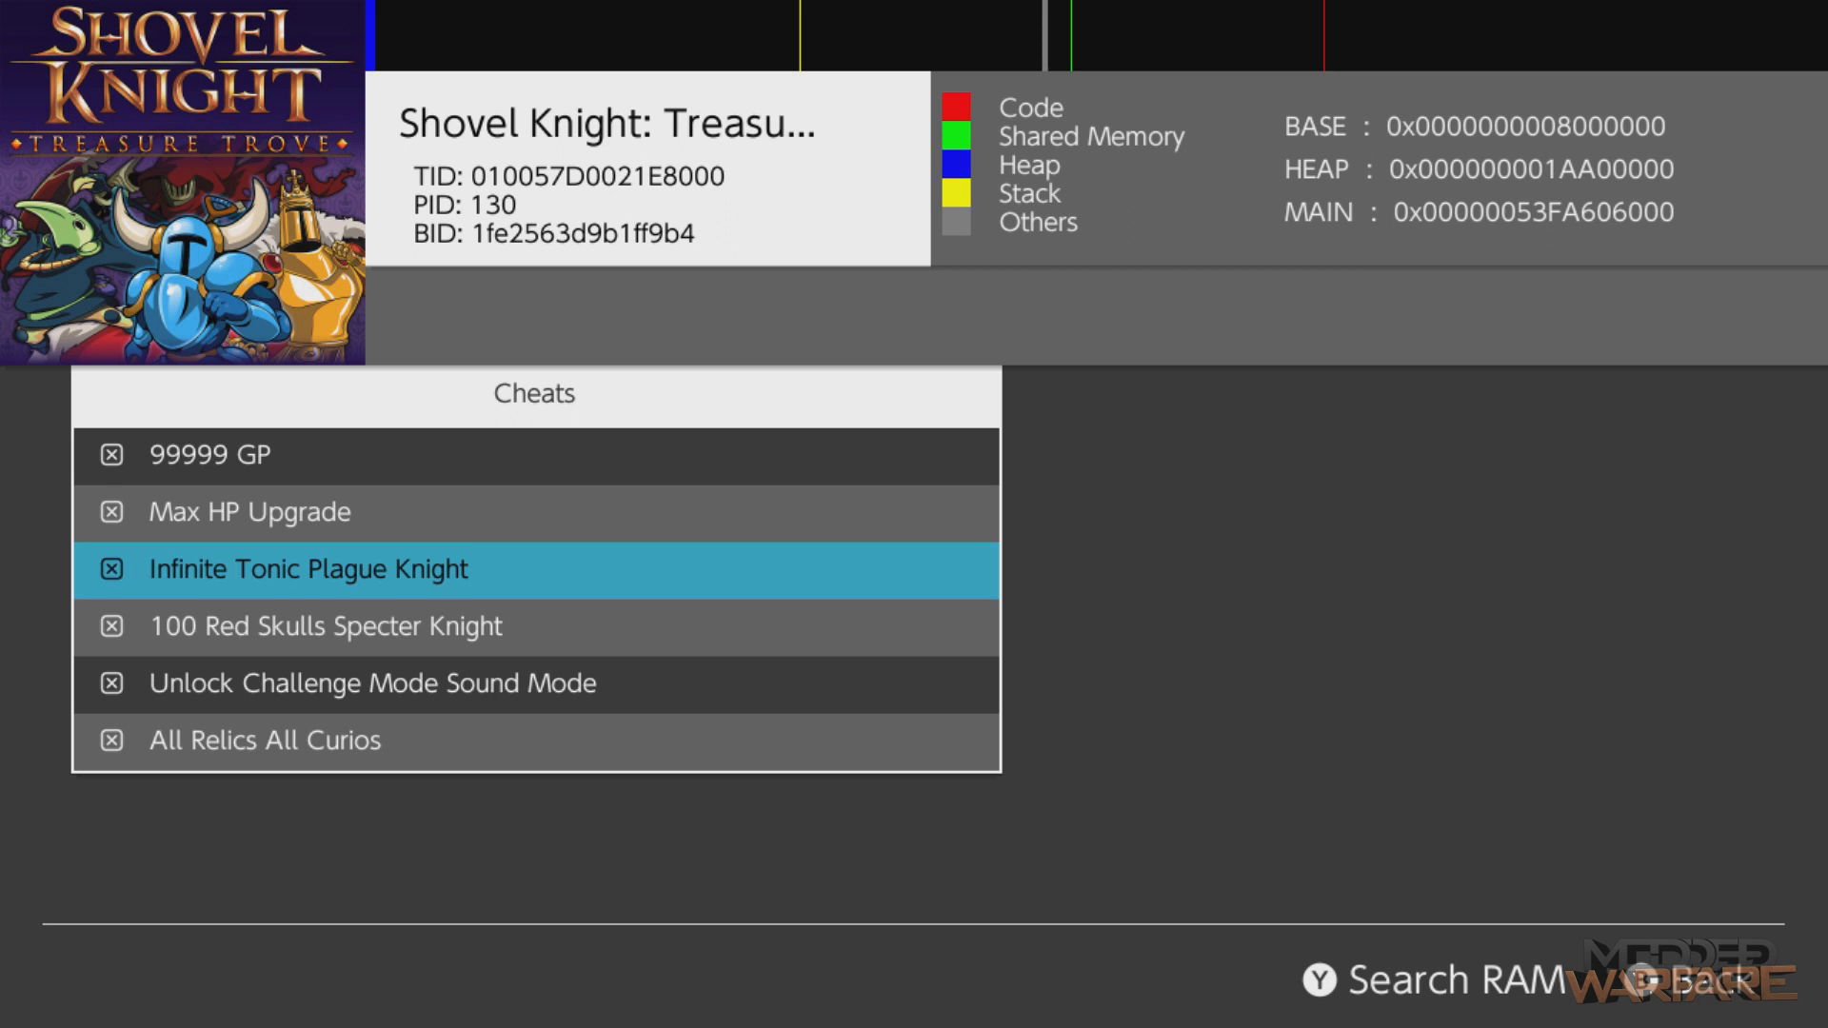
- Browse the lower cheats, settling on 100 Red Skulls Specter Knight
key("Down")
key("Down")
key("Up")
key("Down")
key("Down")
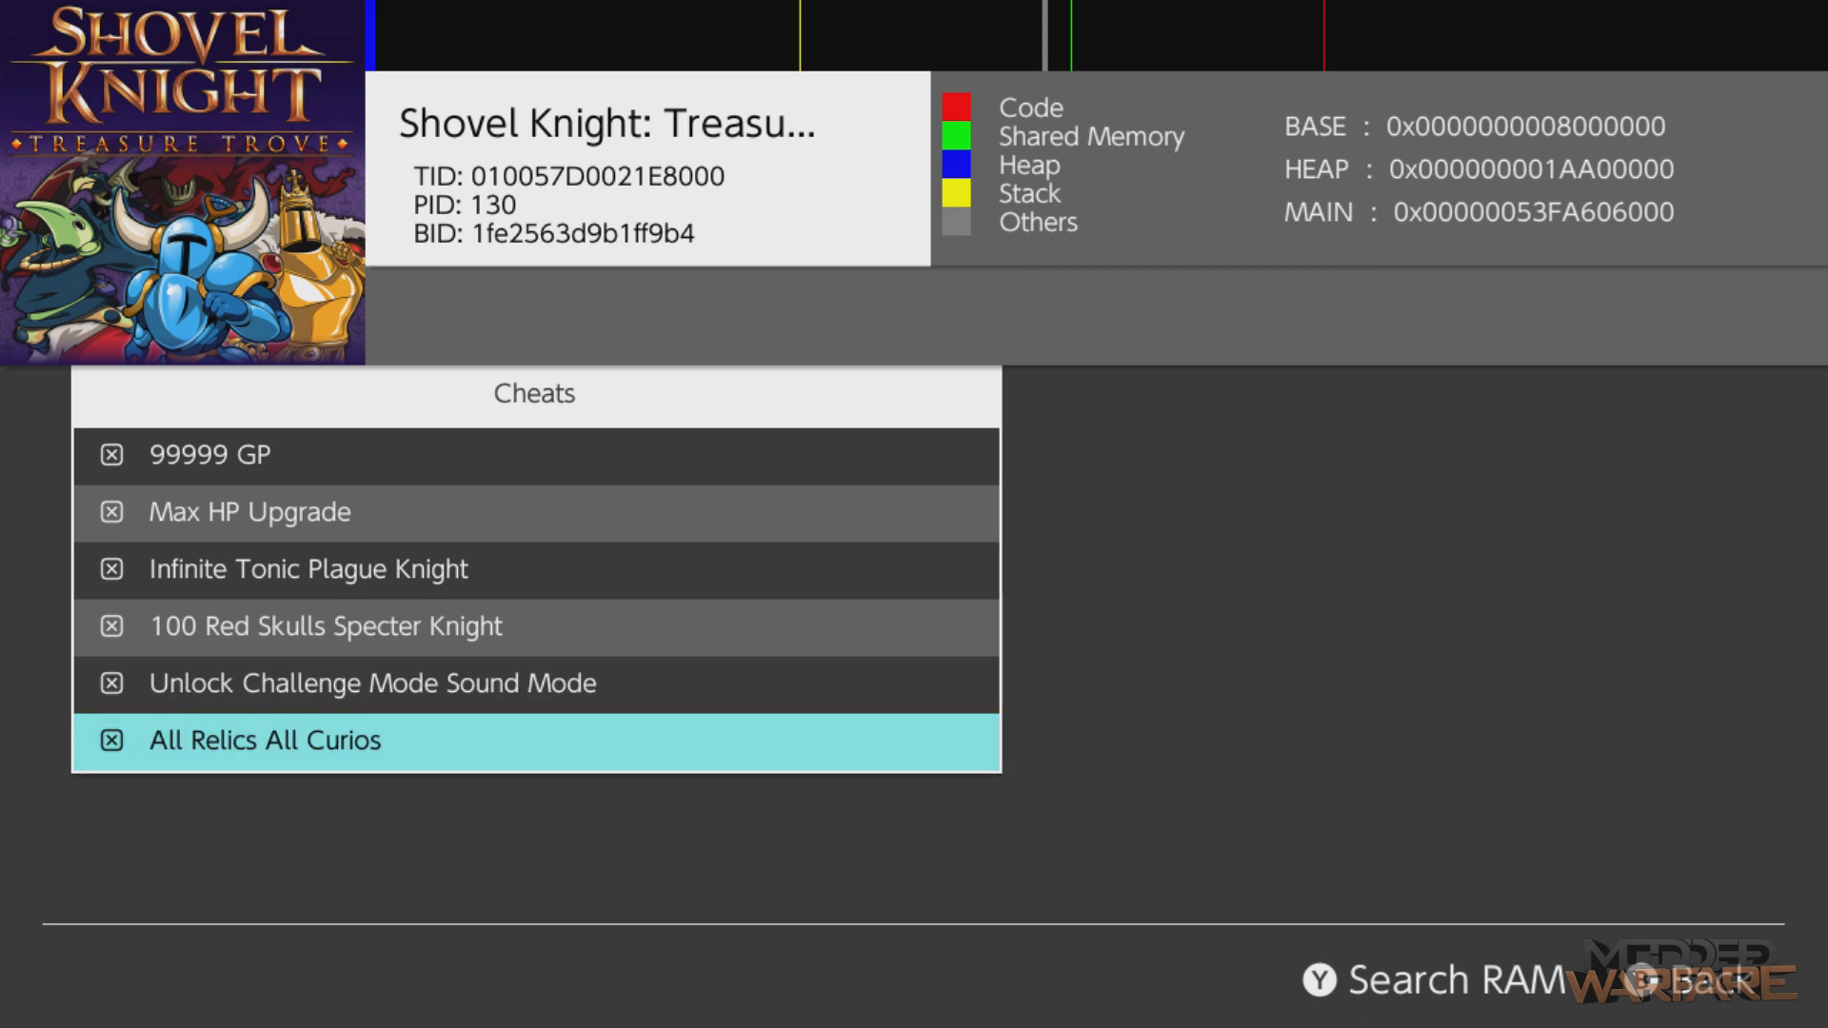
key("Up")
key("Up")
key("Up")
key("Up")
key("Up")
key("Down")
key("Up")
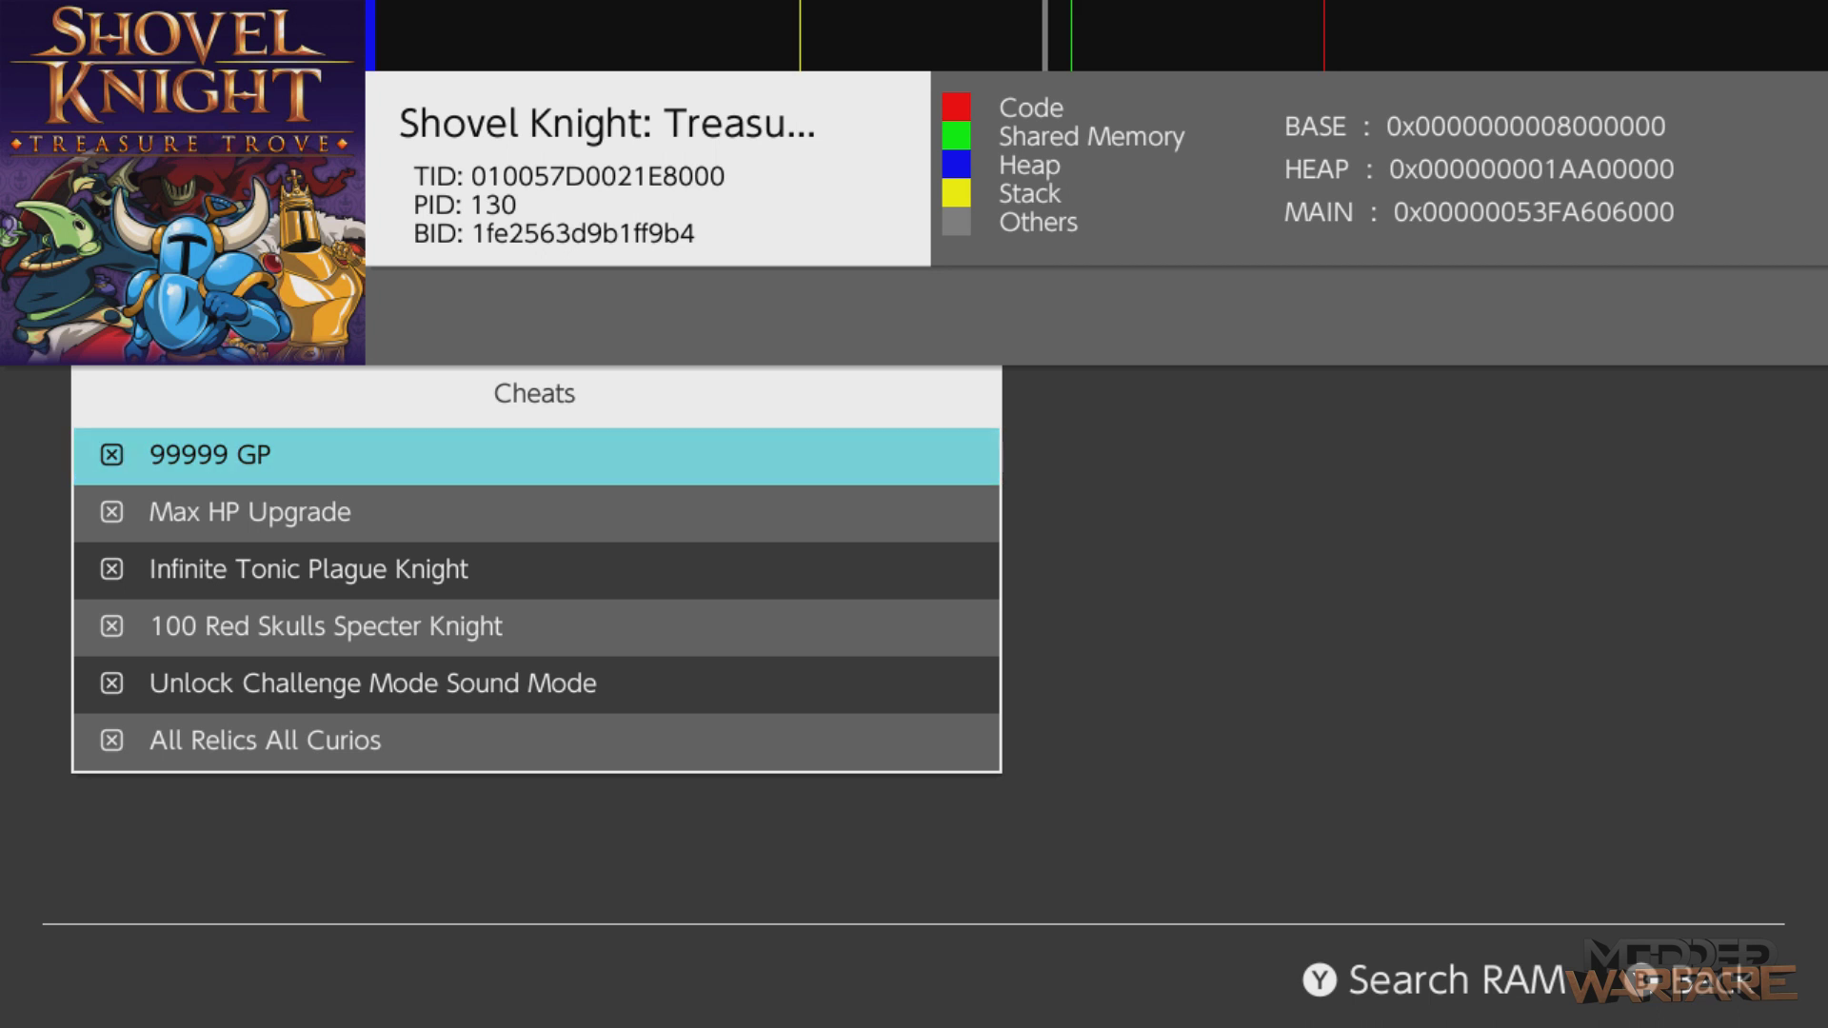
key("Down")
key("Down")
key("Up")
key("Up")
key("Down")
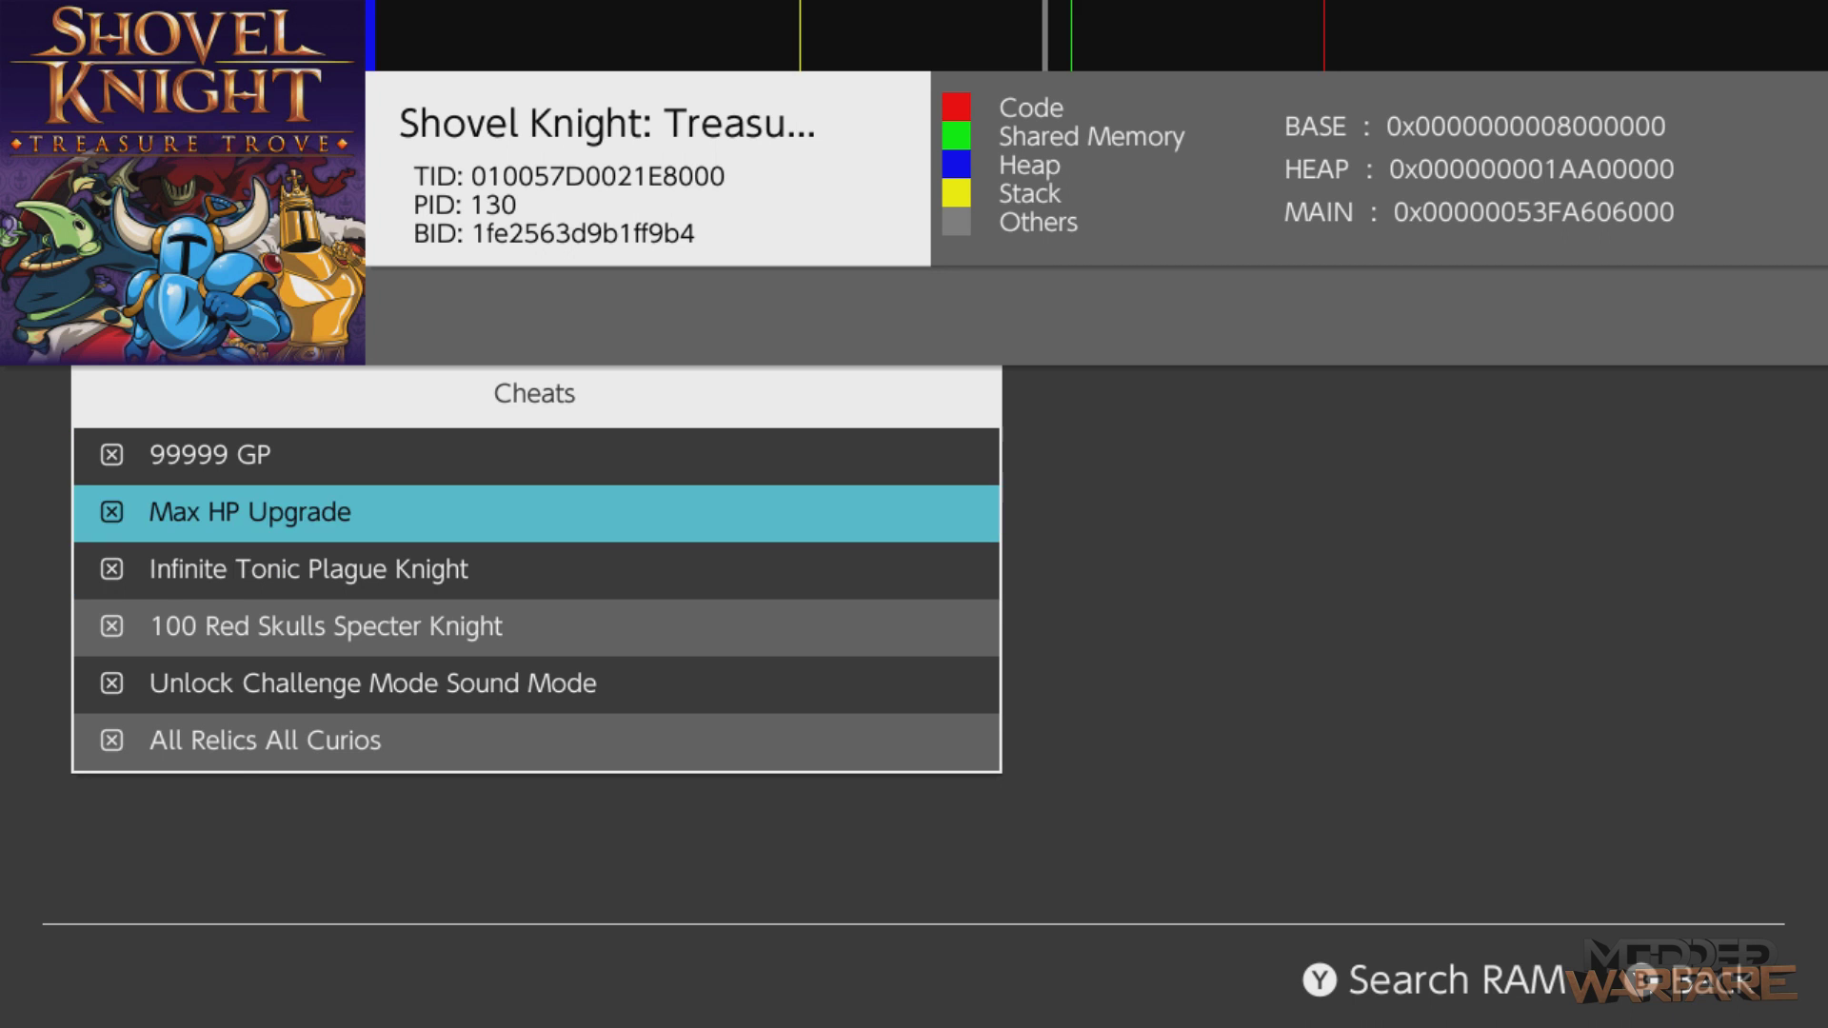
key("Down")
key("Down")
key("Down")
key("Up")
key("Up")
key("Up")
key("Down")
key("Down")
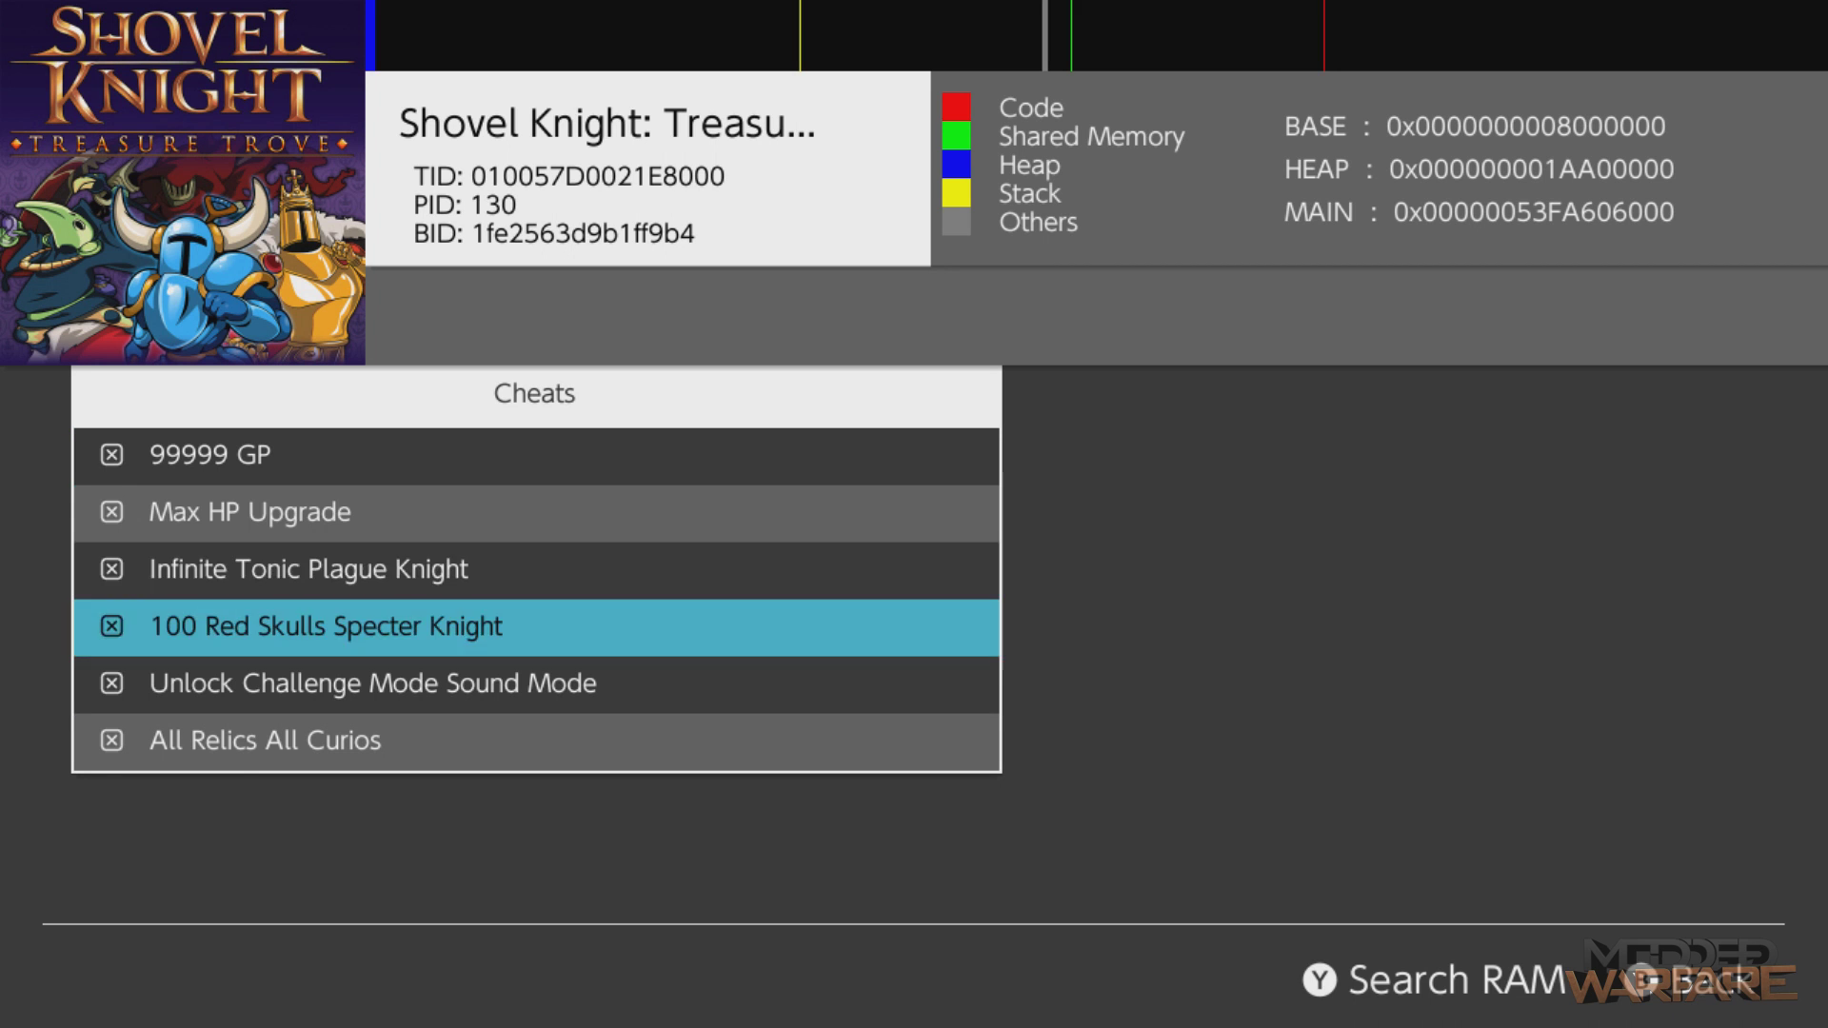
key("Up")
key("Up")
key("Up")
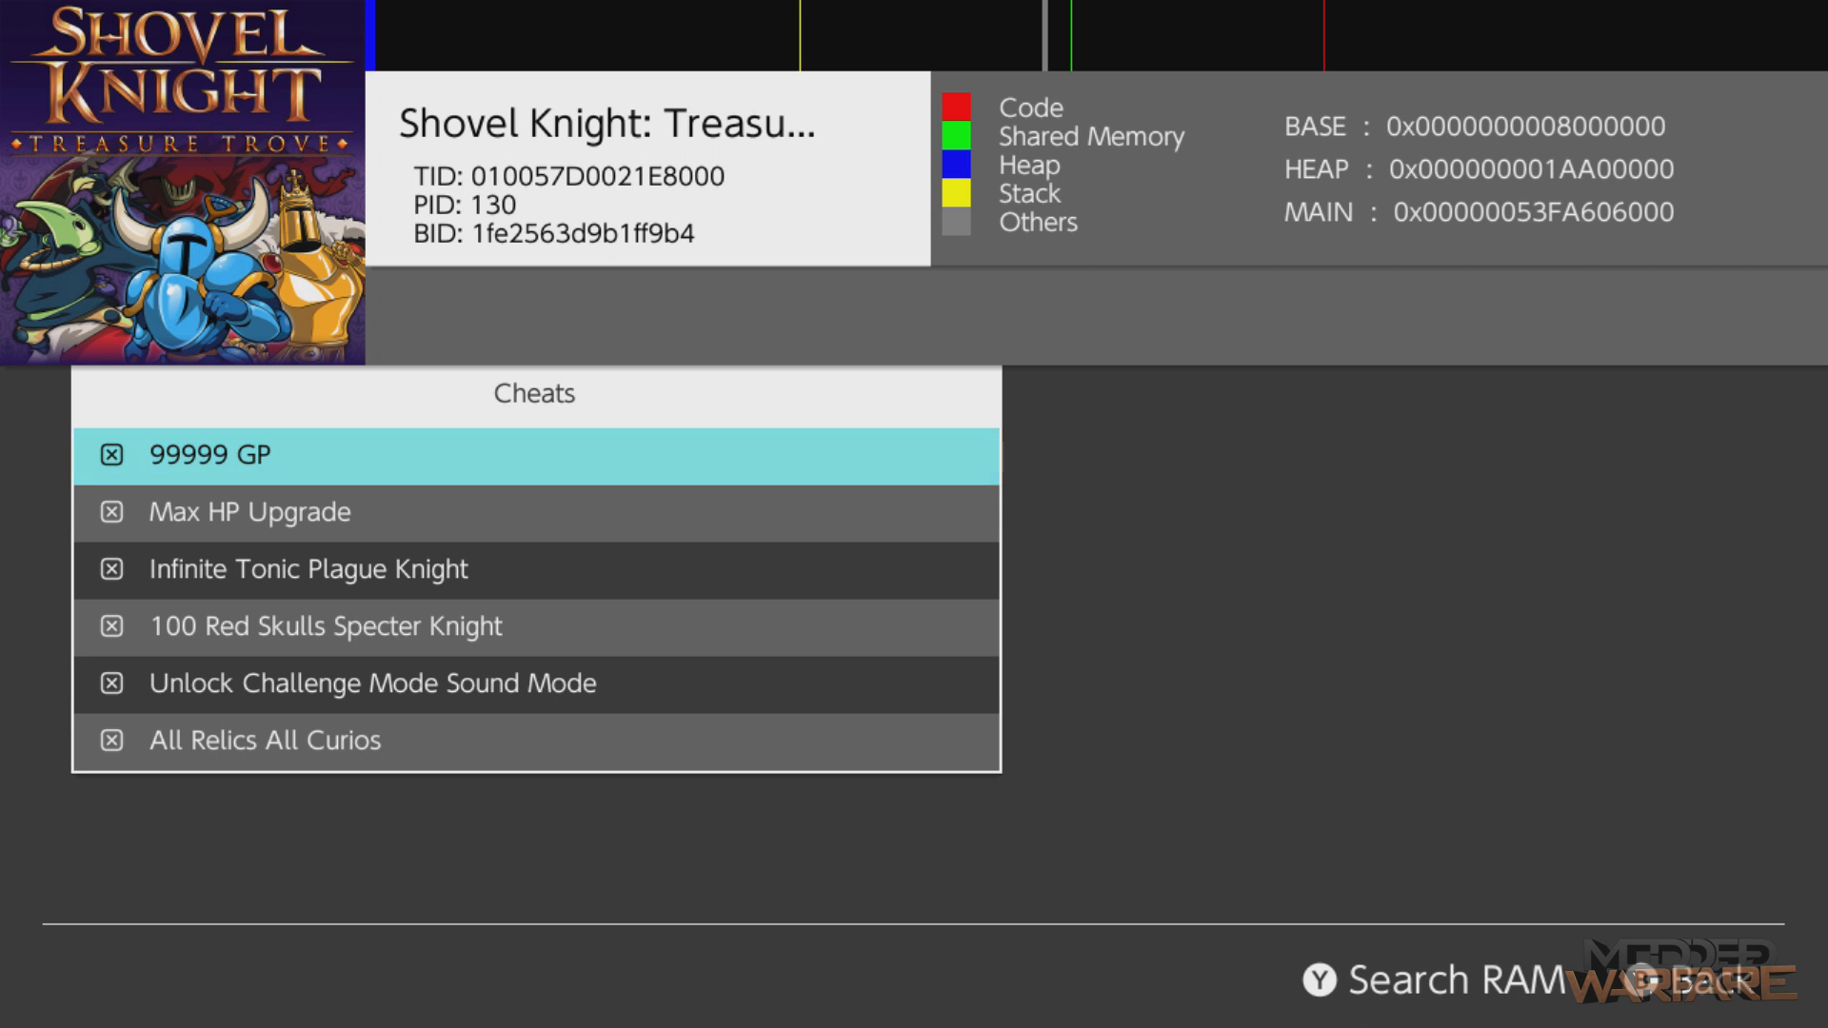
- Go HOME, select Wolfenstein II and start it via Start Software, skipping the update
key("Home")
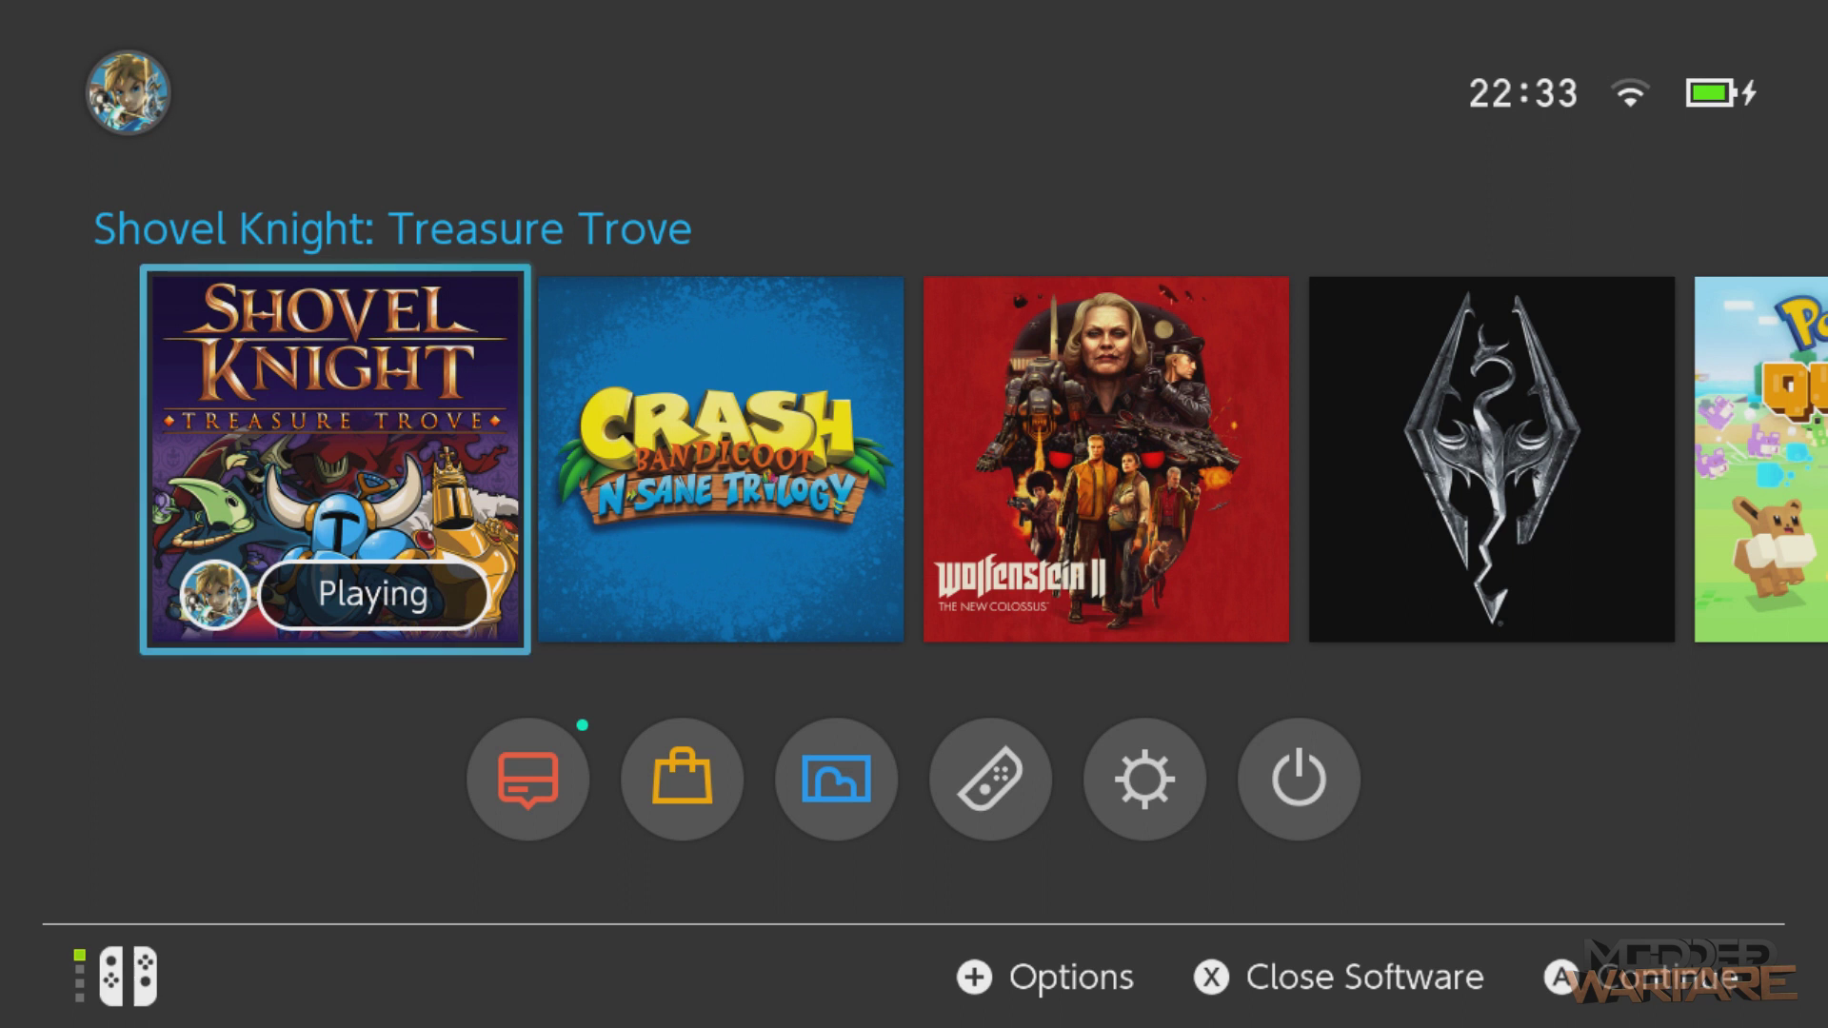
key("Right")
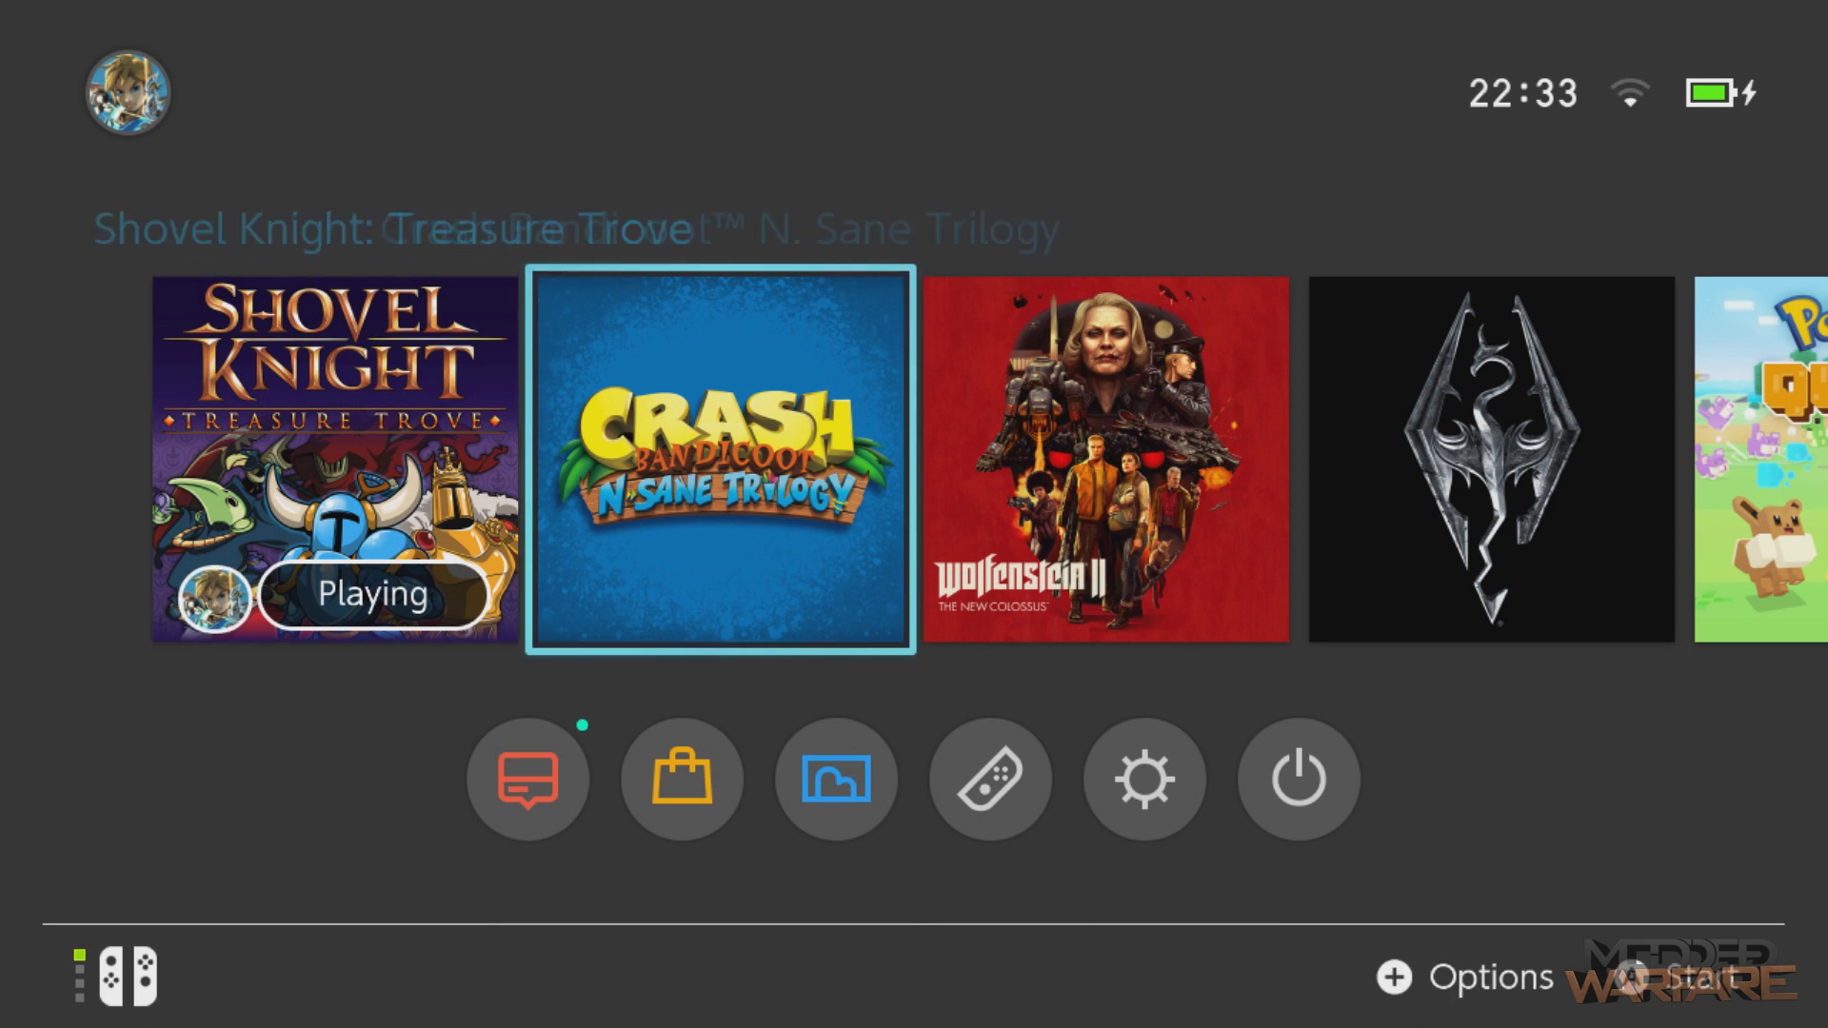
key("Left")
key("Right")
key("Right")
key("Left")
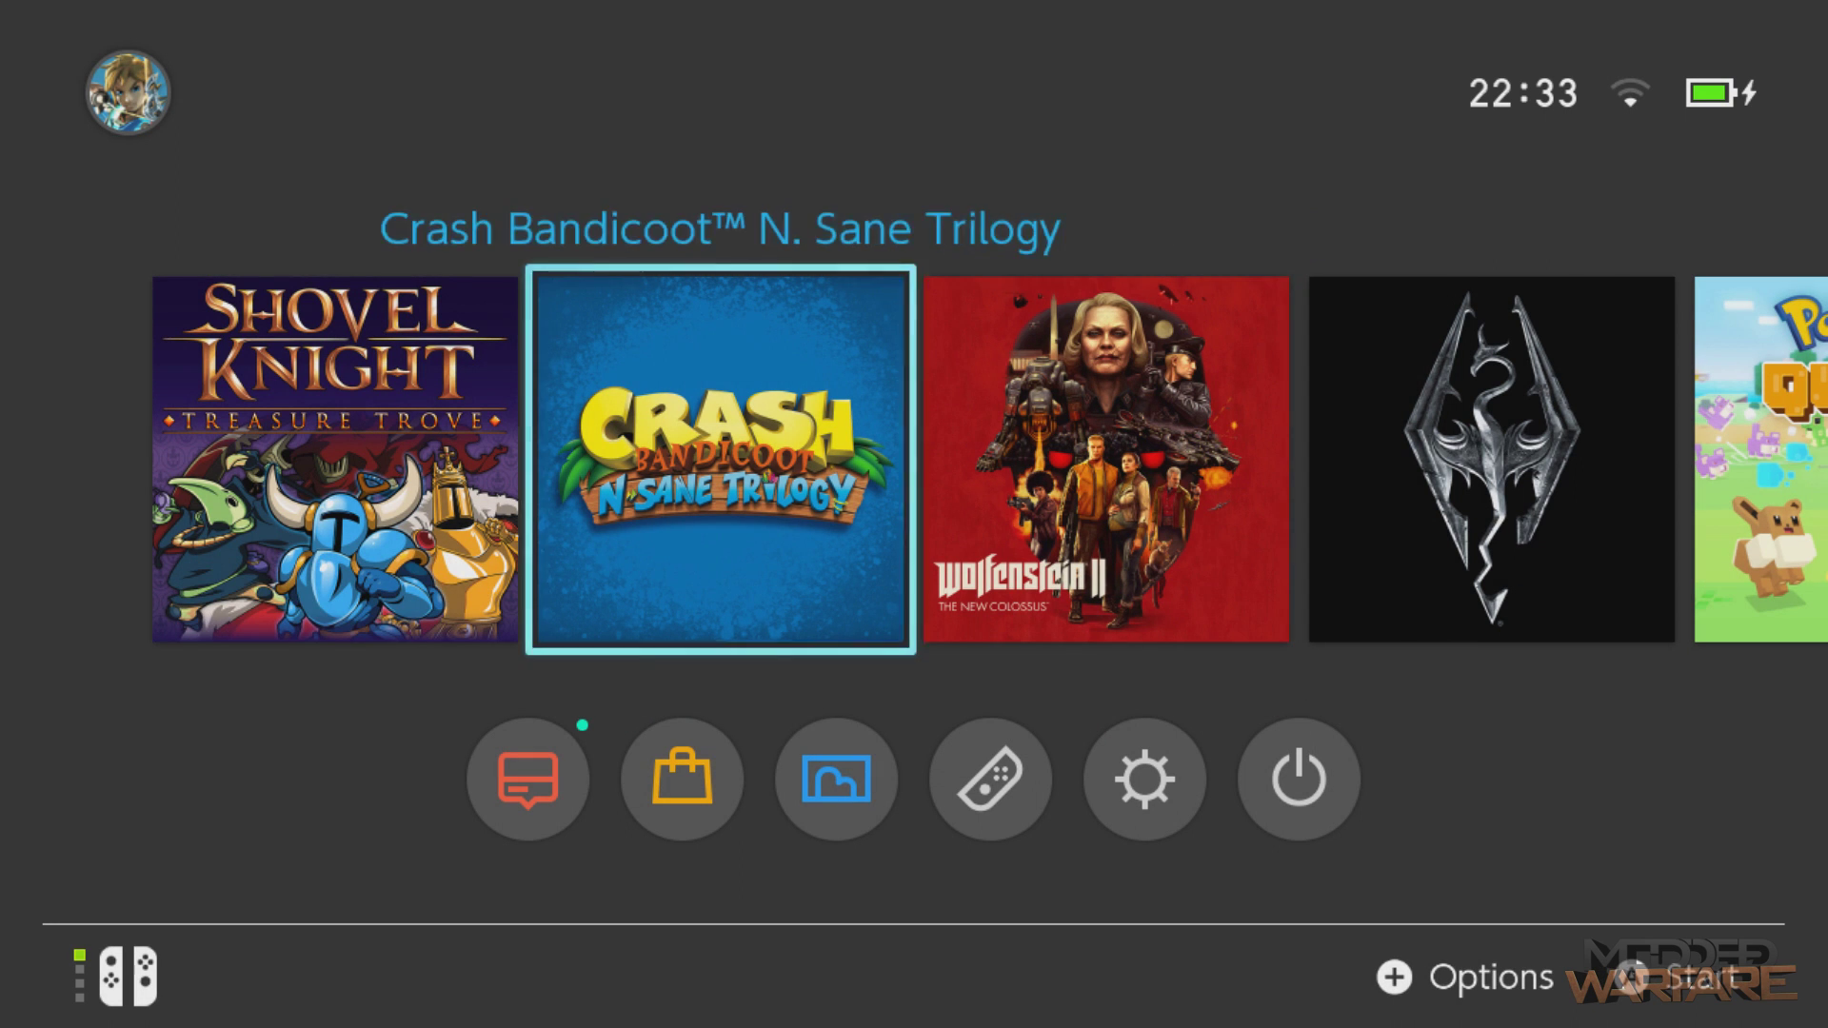
key("Left")
key("Right")
key("Right")
key("Return")
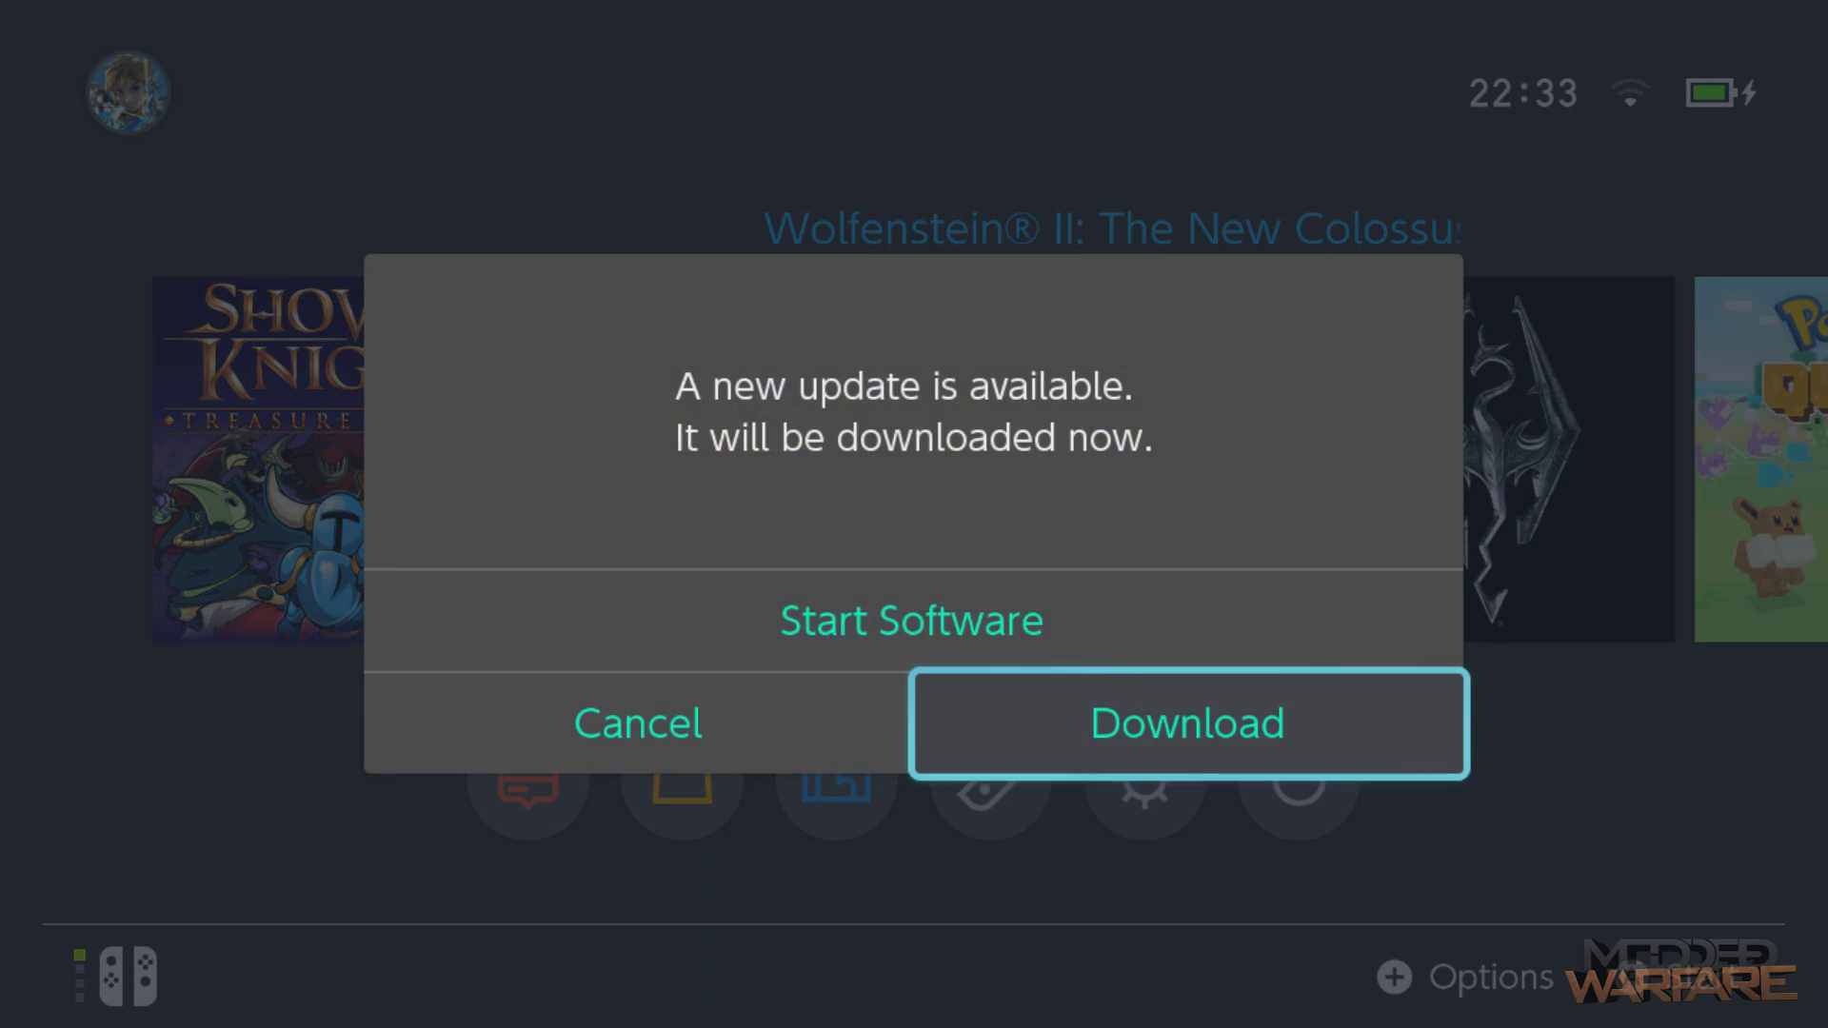
key("Up")
key("Return")
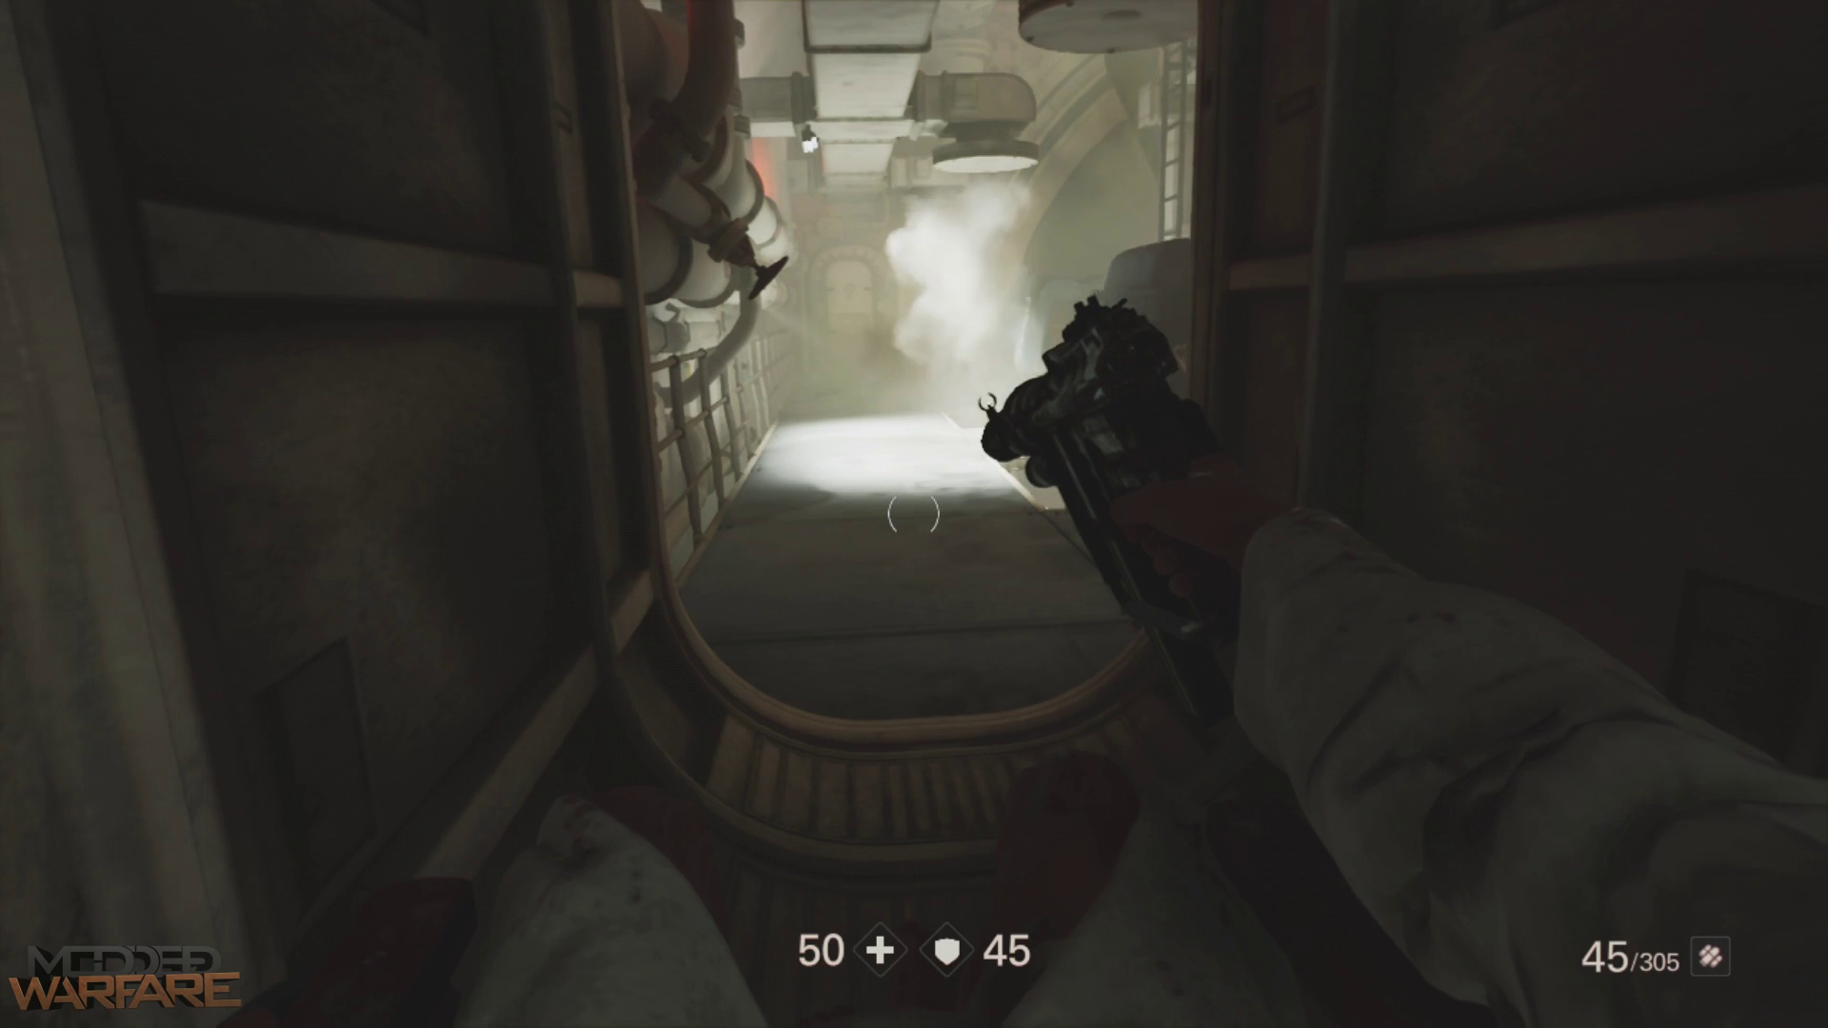
- View Wolfenstein II's title ID and memory regions in EdiZon, then close it to HOME
key("Escape")
key("Home")
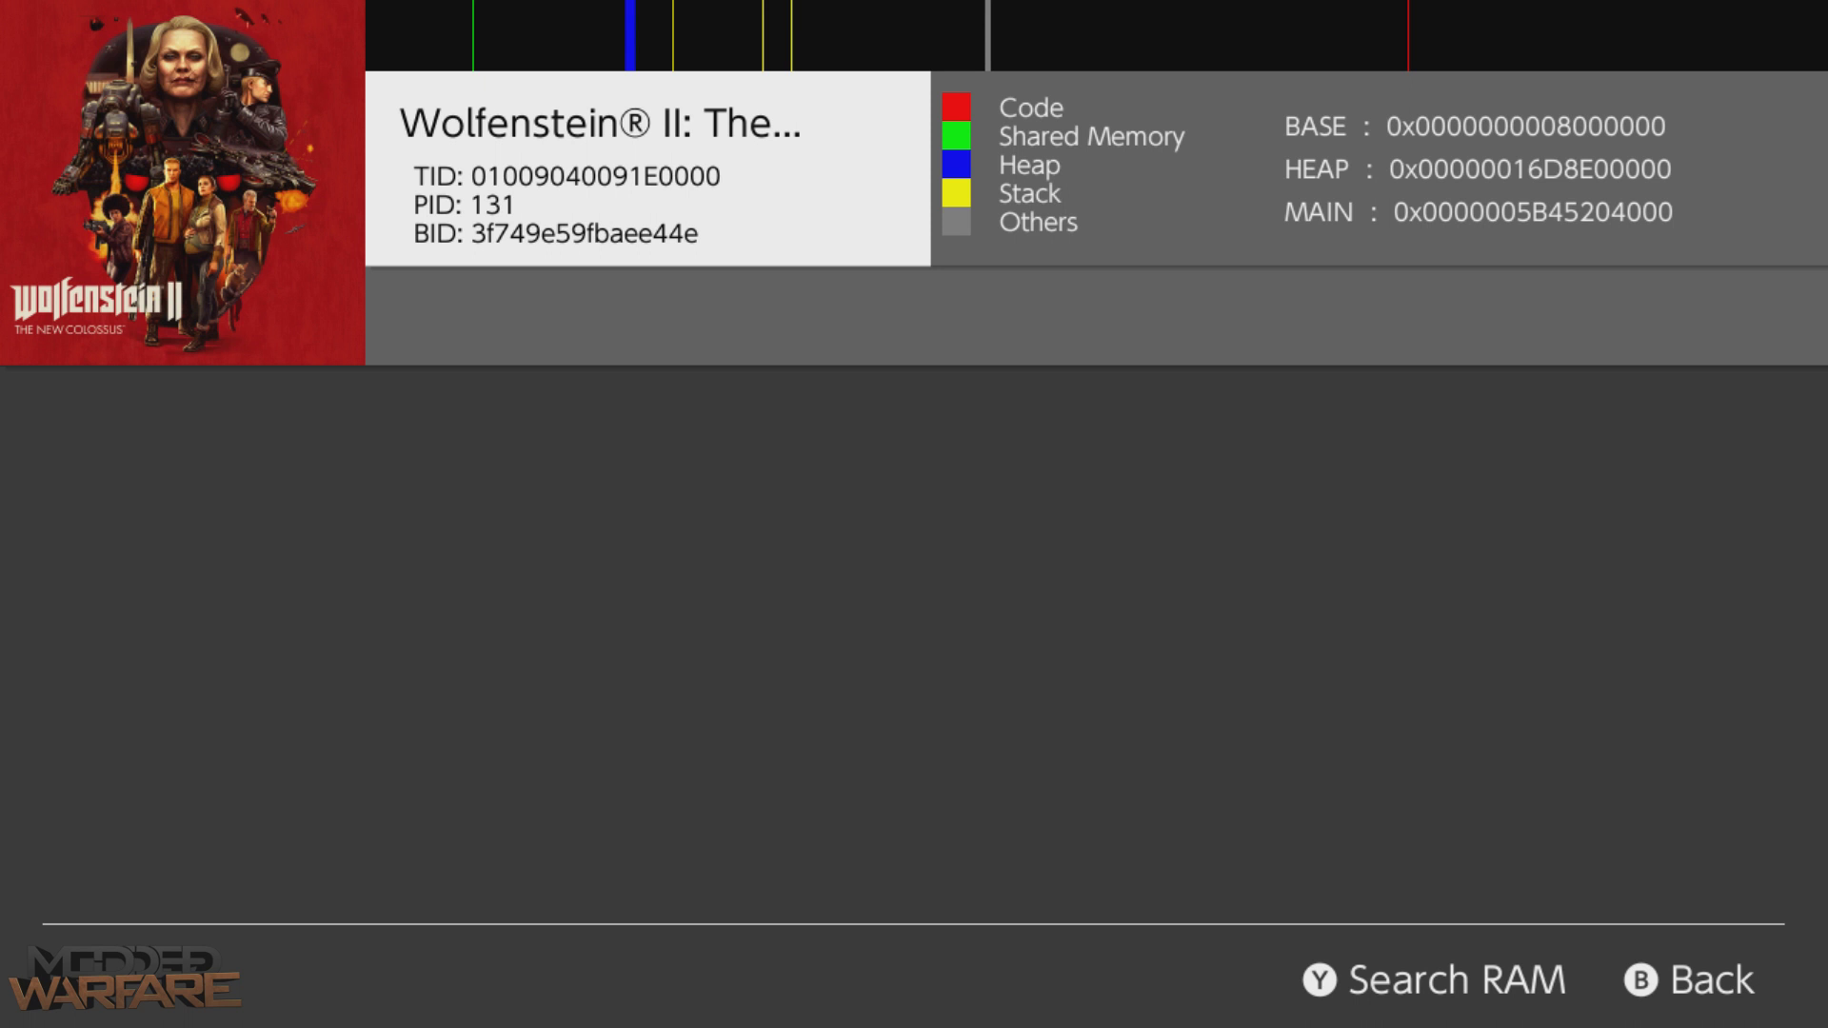
key("Home")
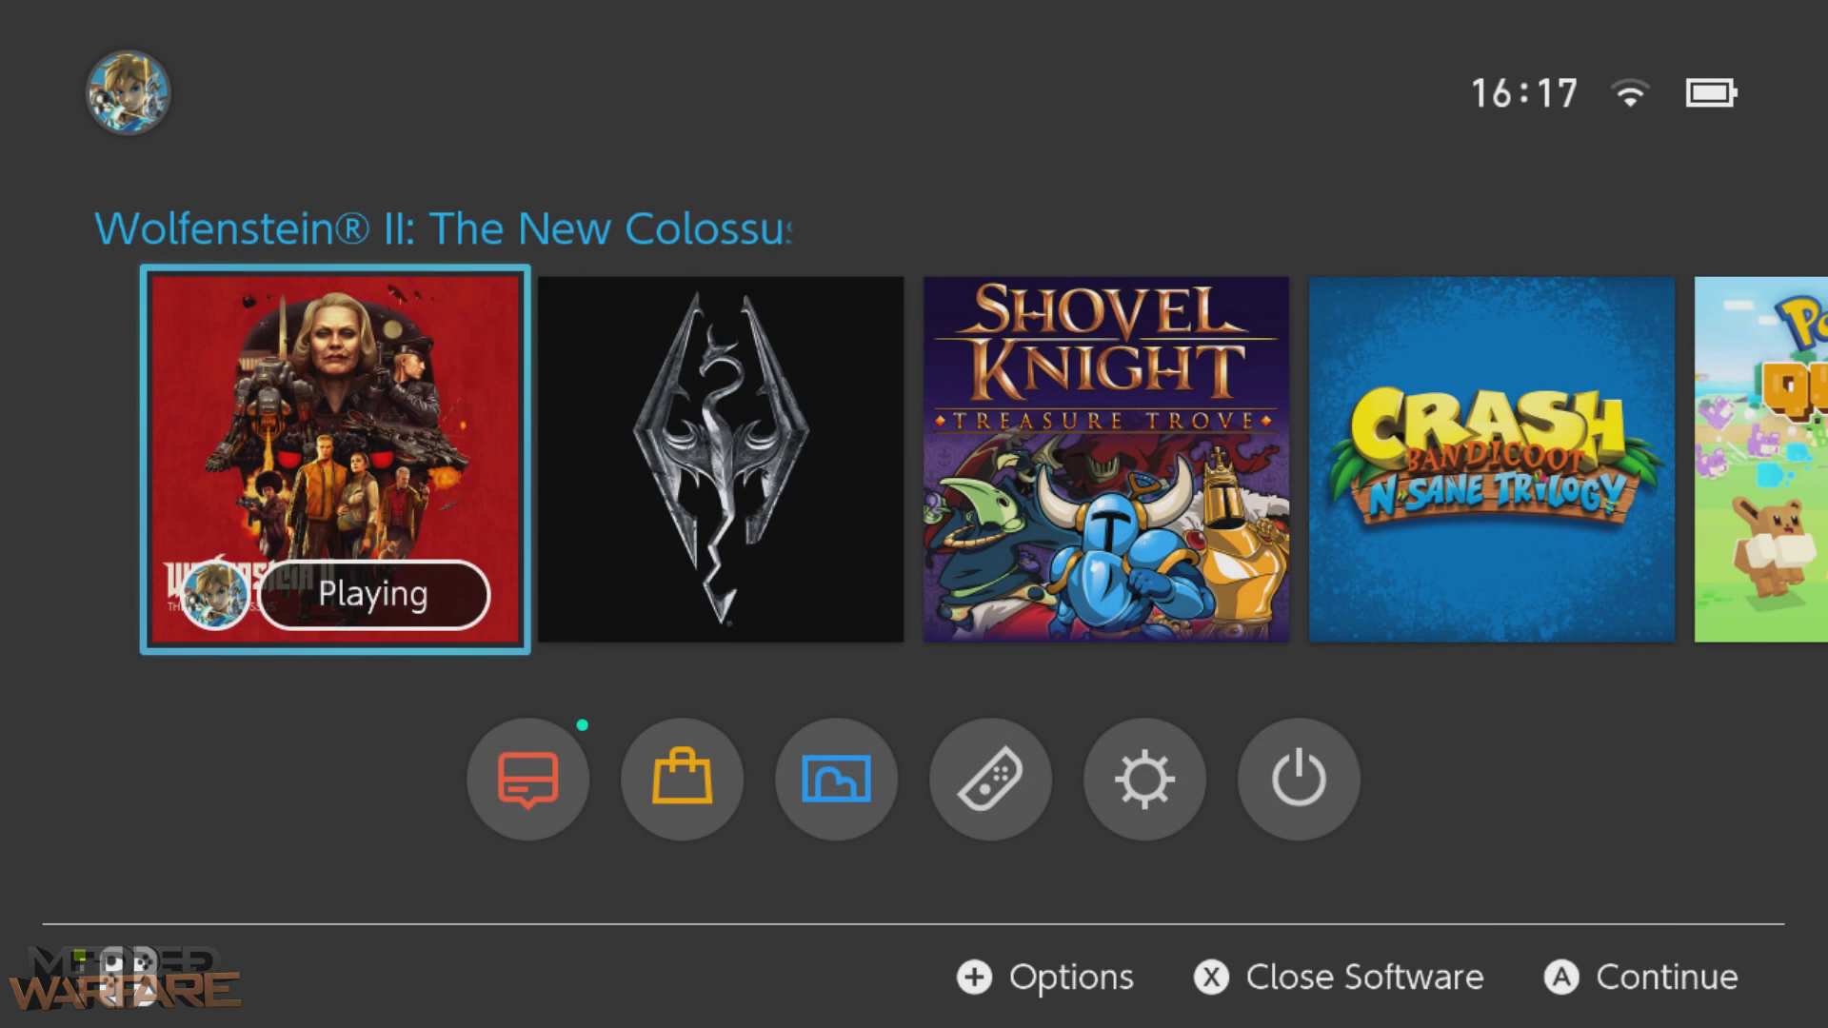
- Resume Wolfenstein II, roll the wheelchair back and forth and aim down the sights
key("a")
key("a")
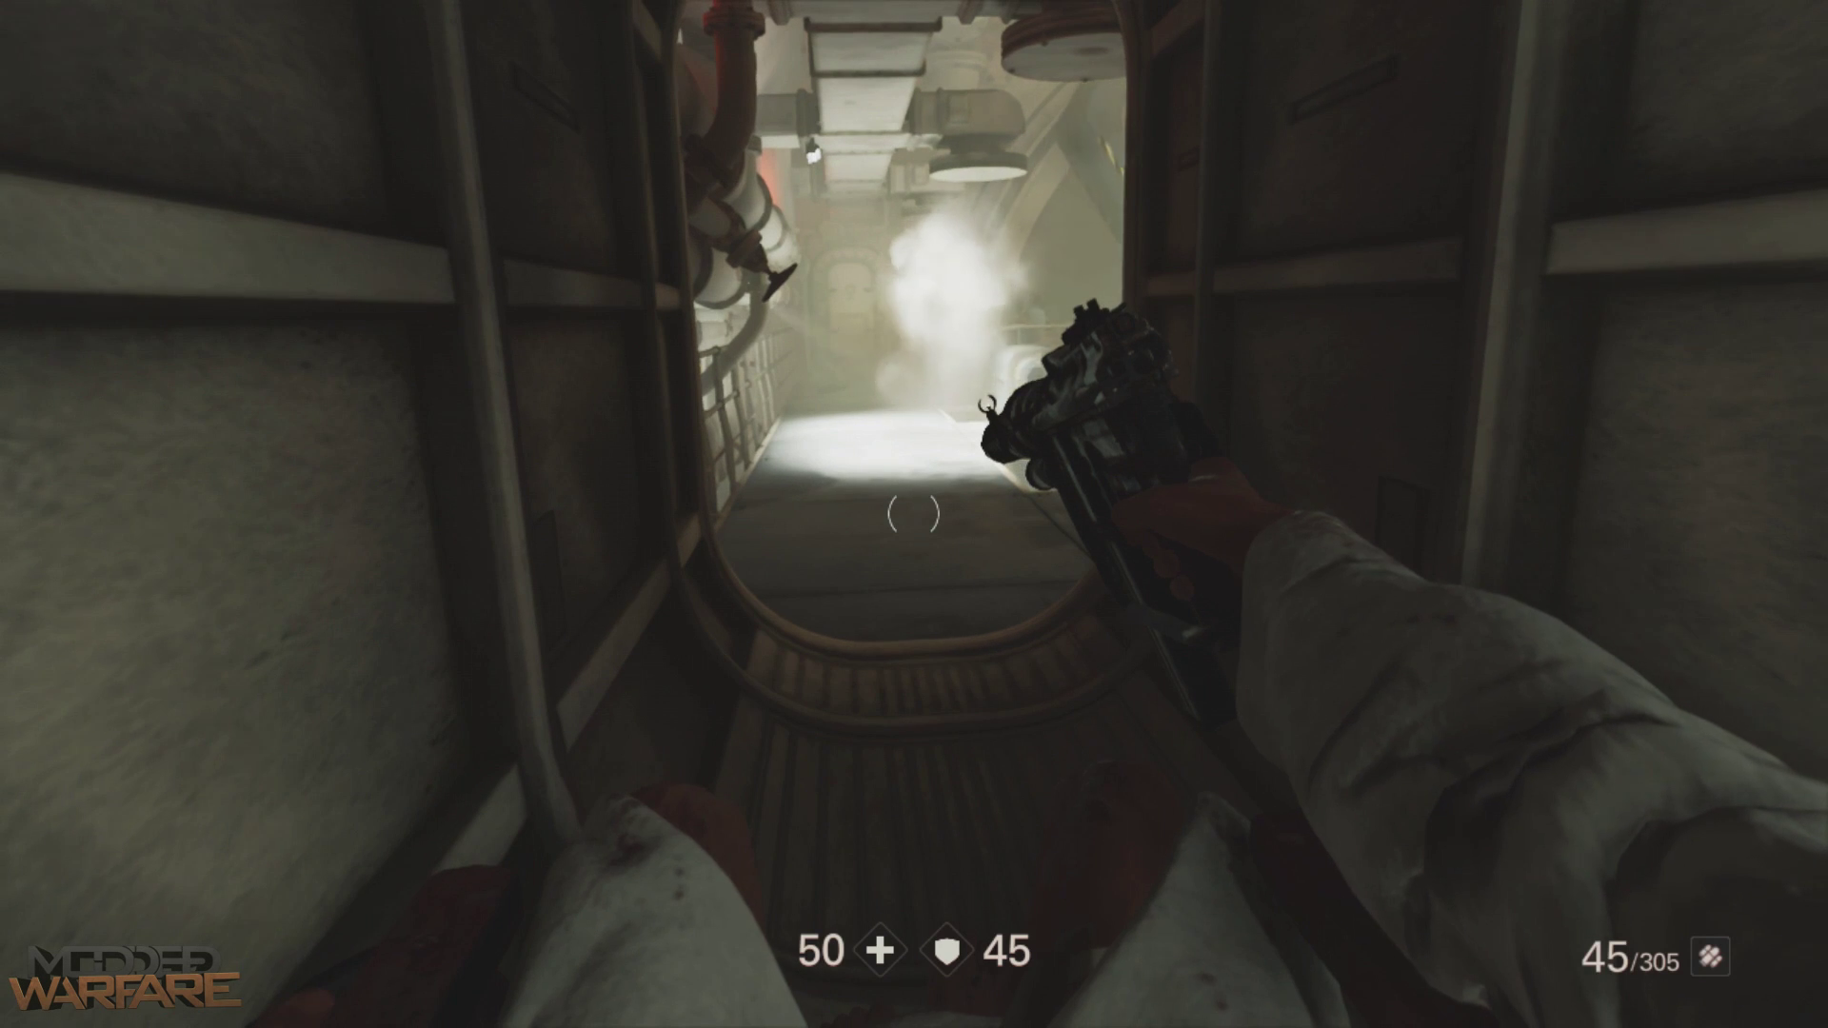
key("w")
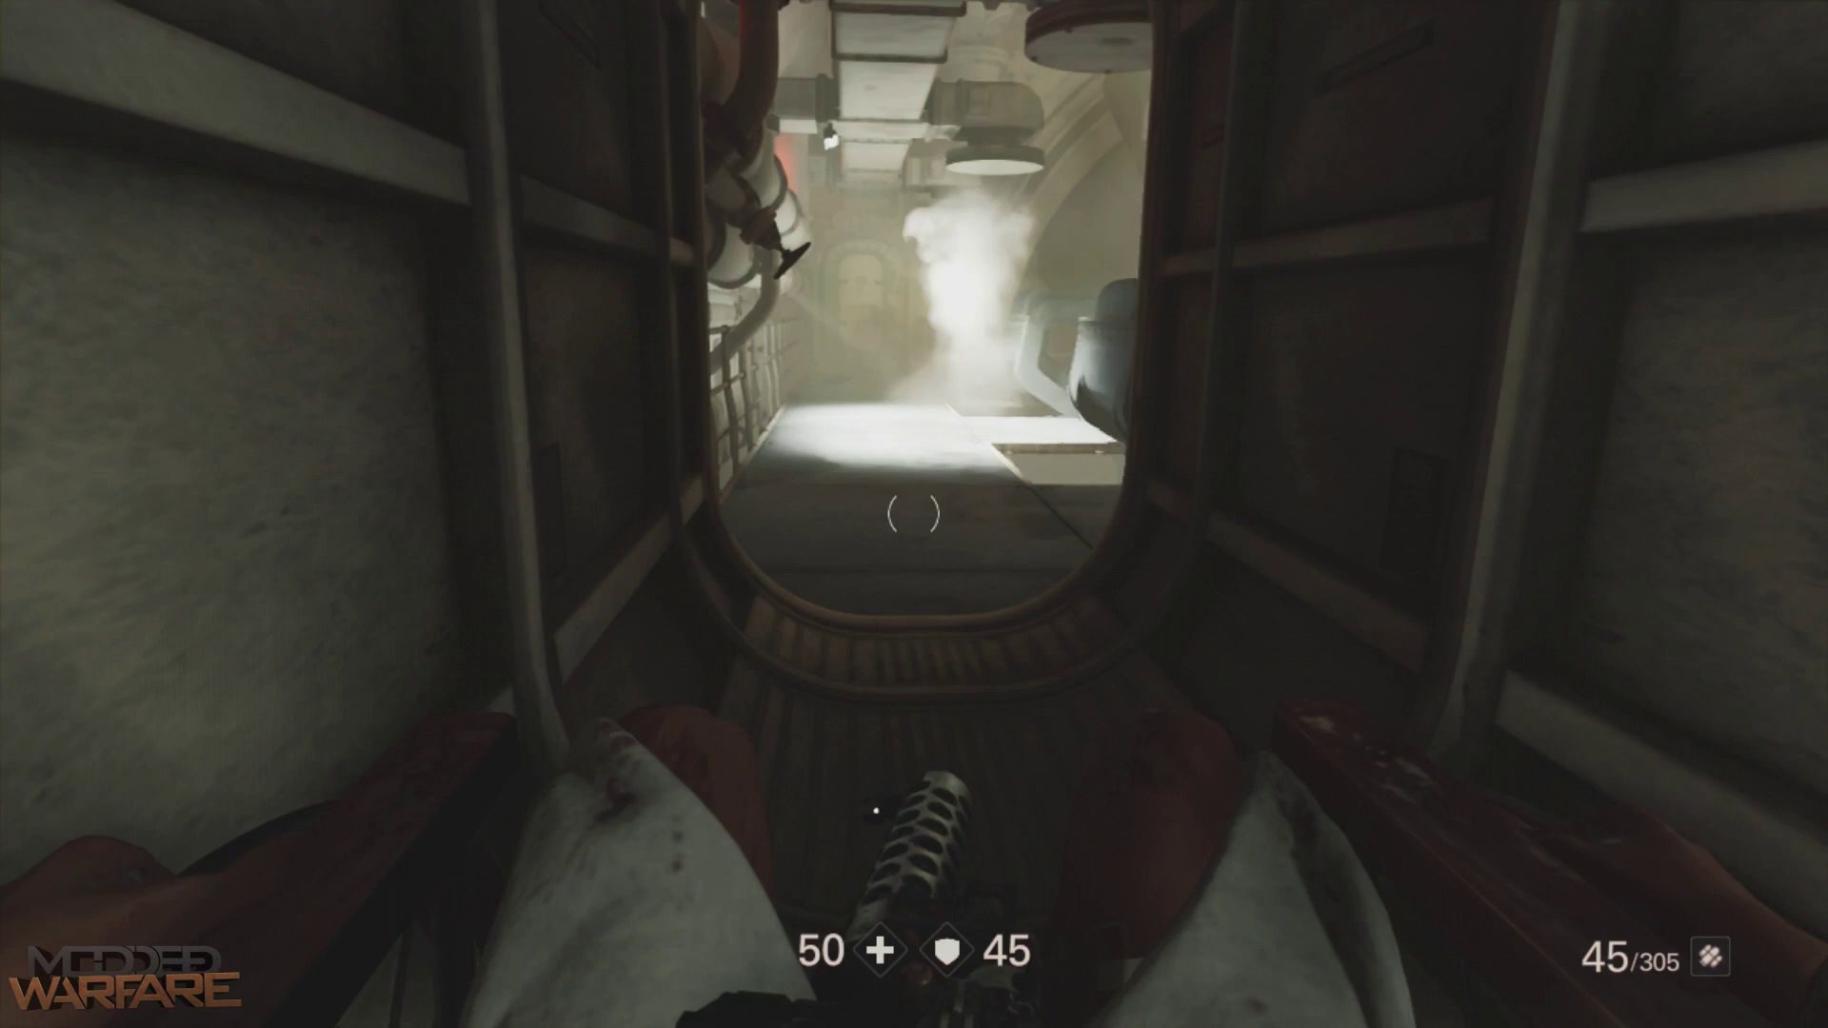
key("w")
key("s")
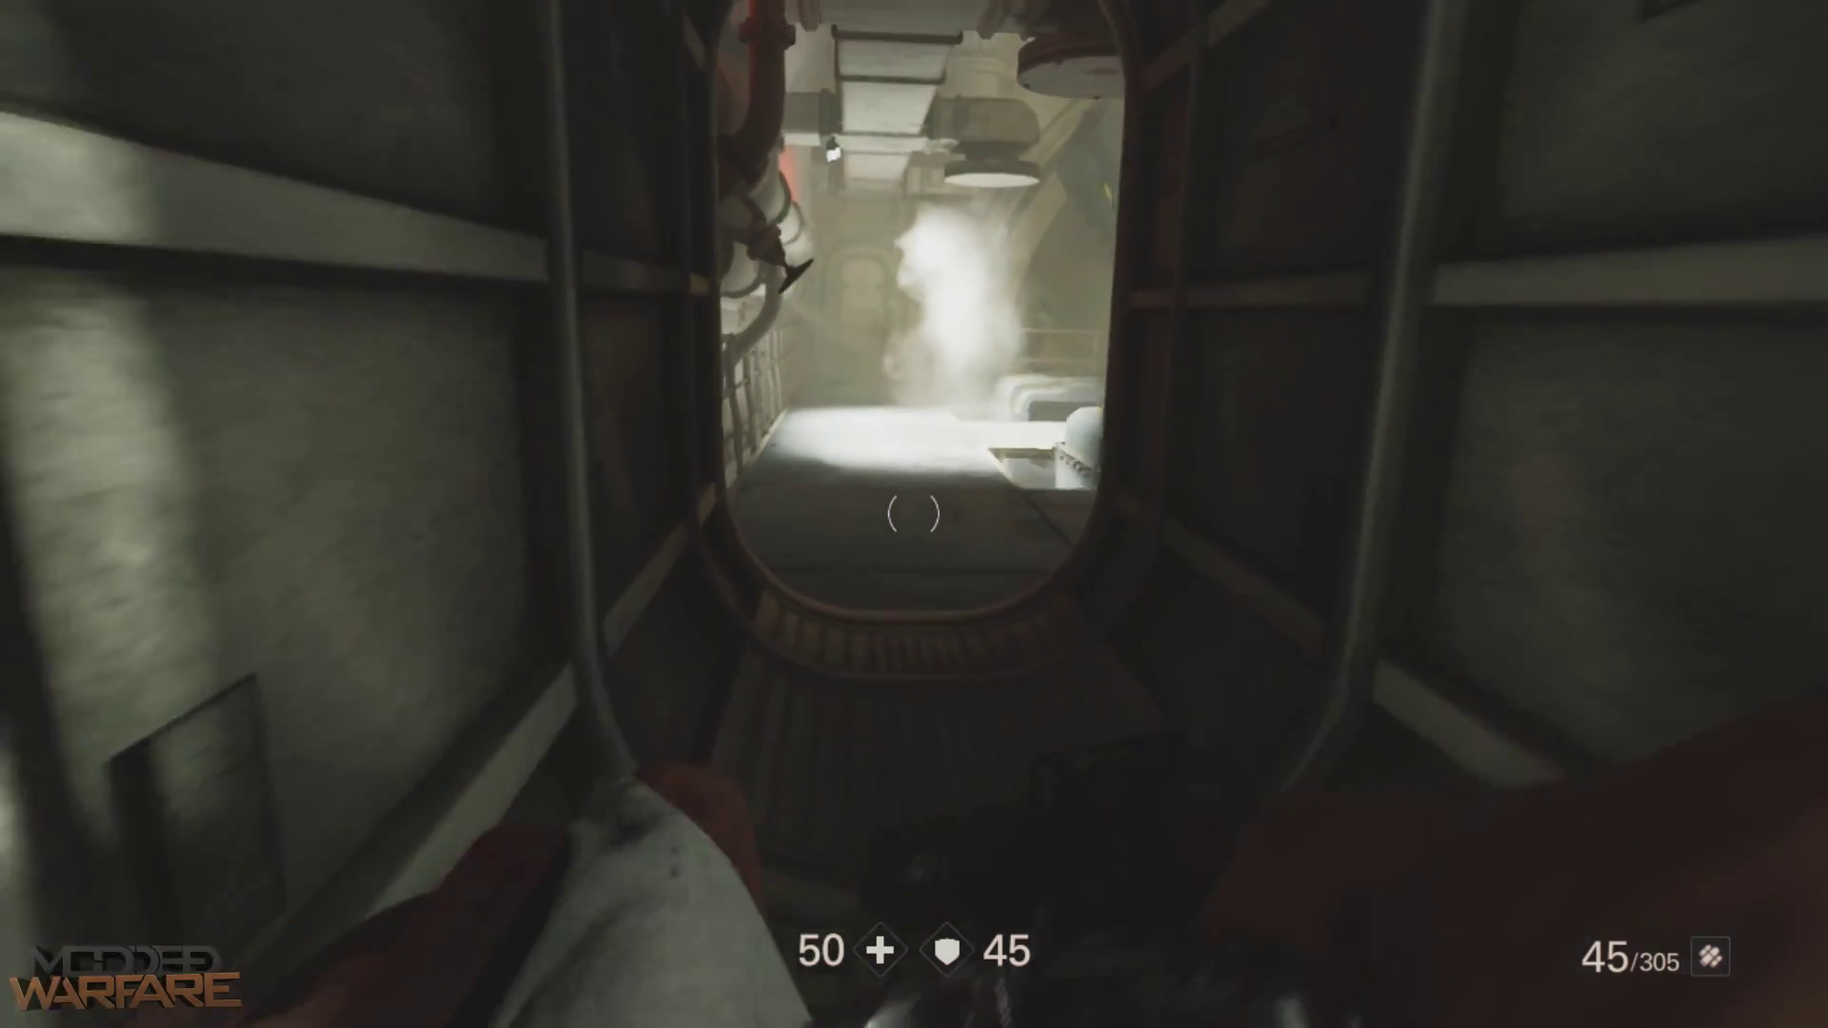
key("w")
key("s")
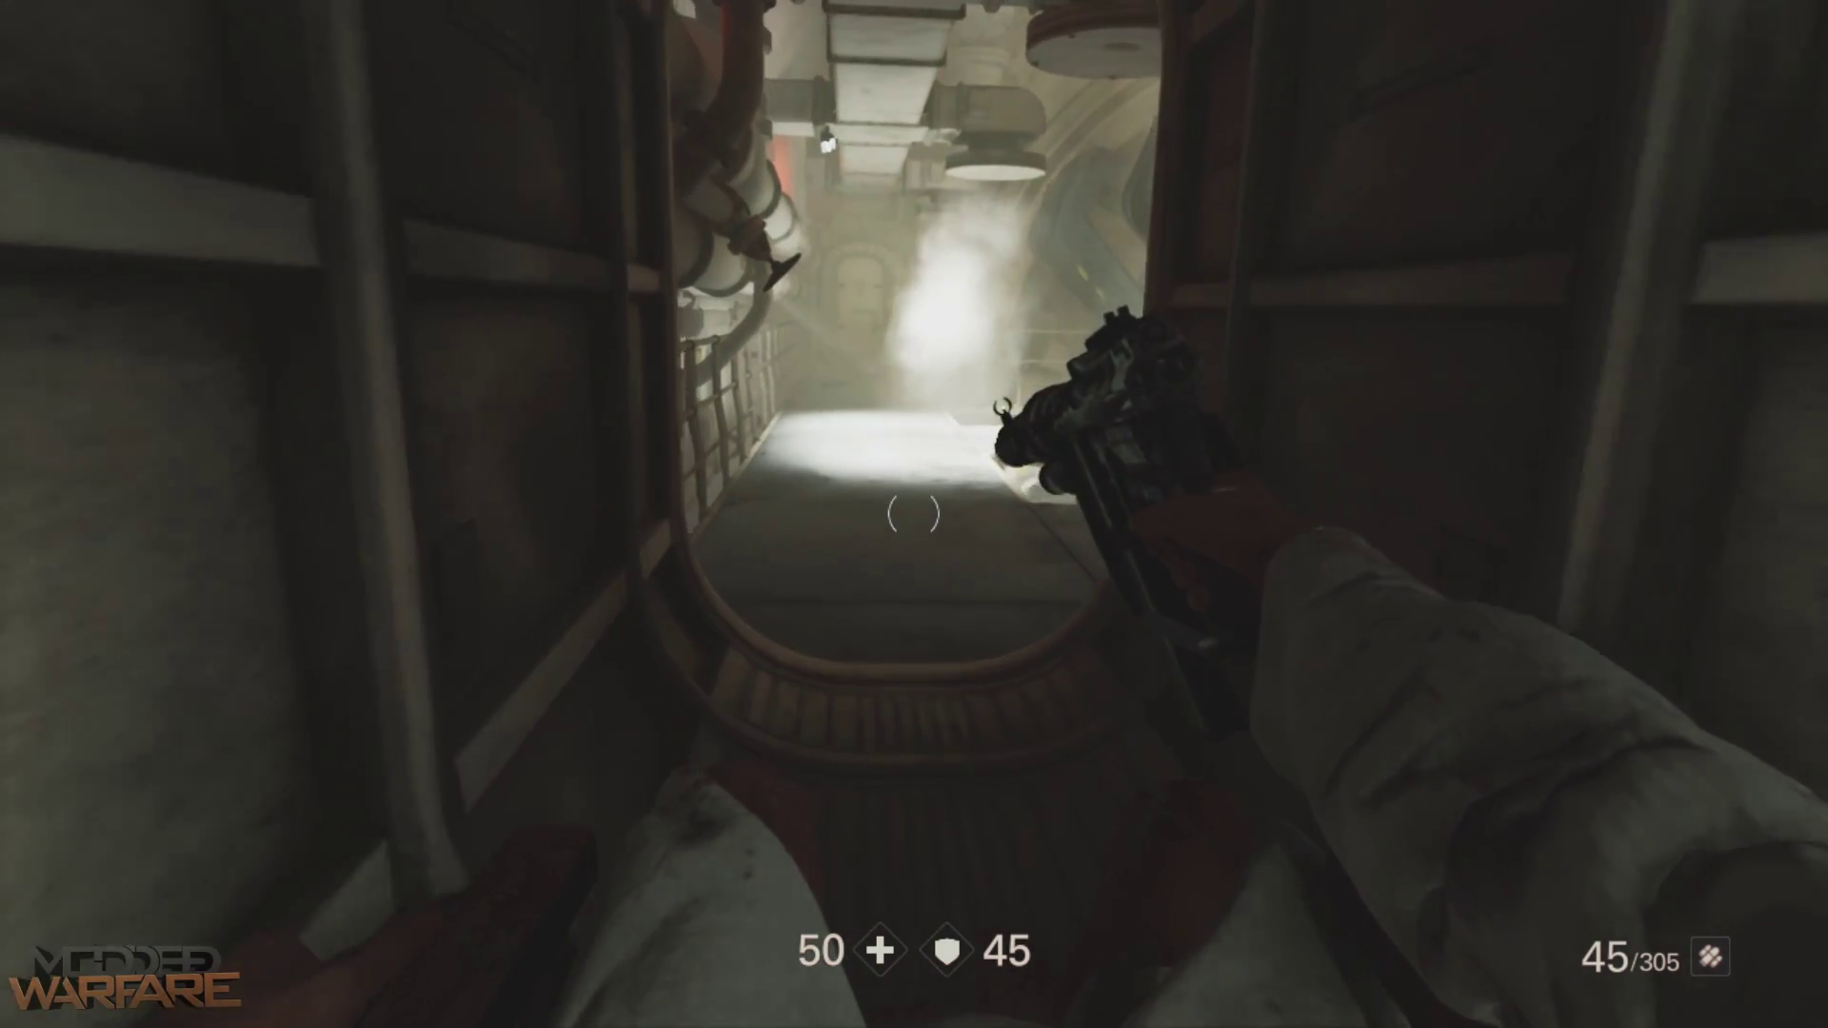
right_click(914, 514)
key("s")
- Edge toward the corridor doorway, then return HOME to reopen EdiZon's memory view
key("w")
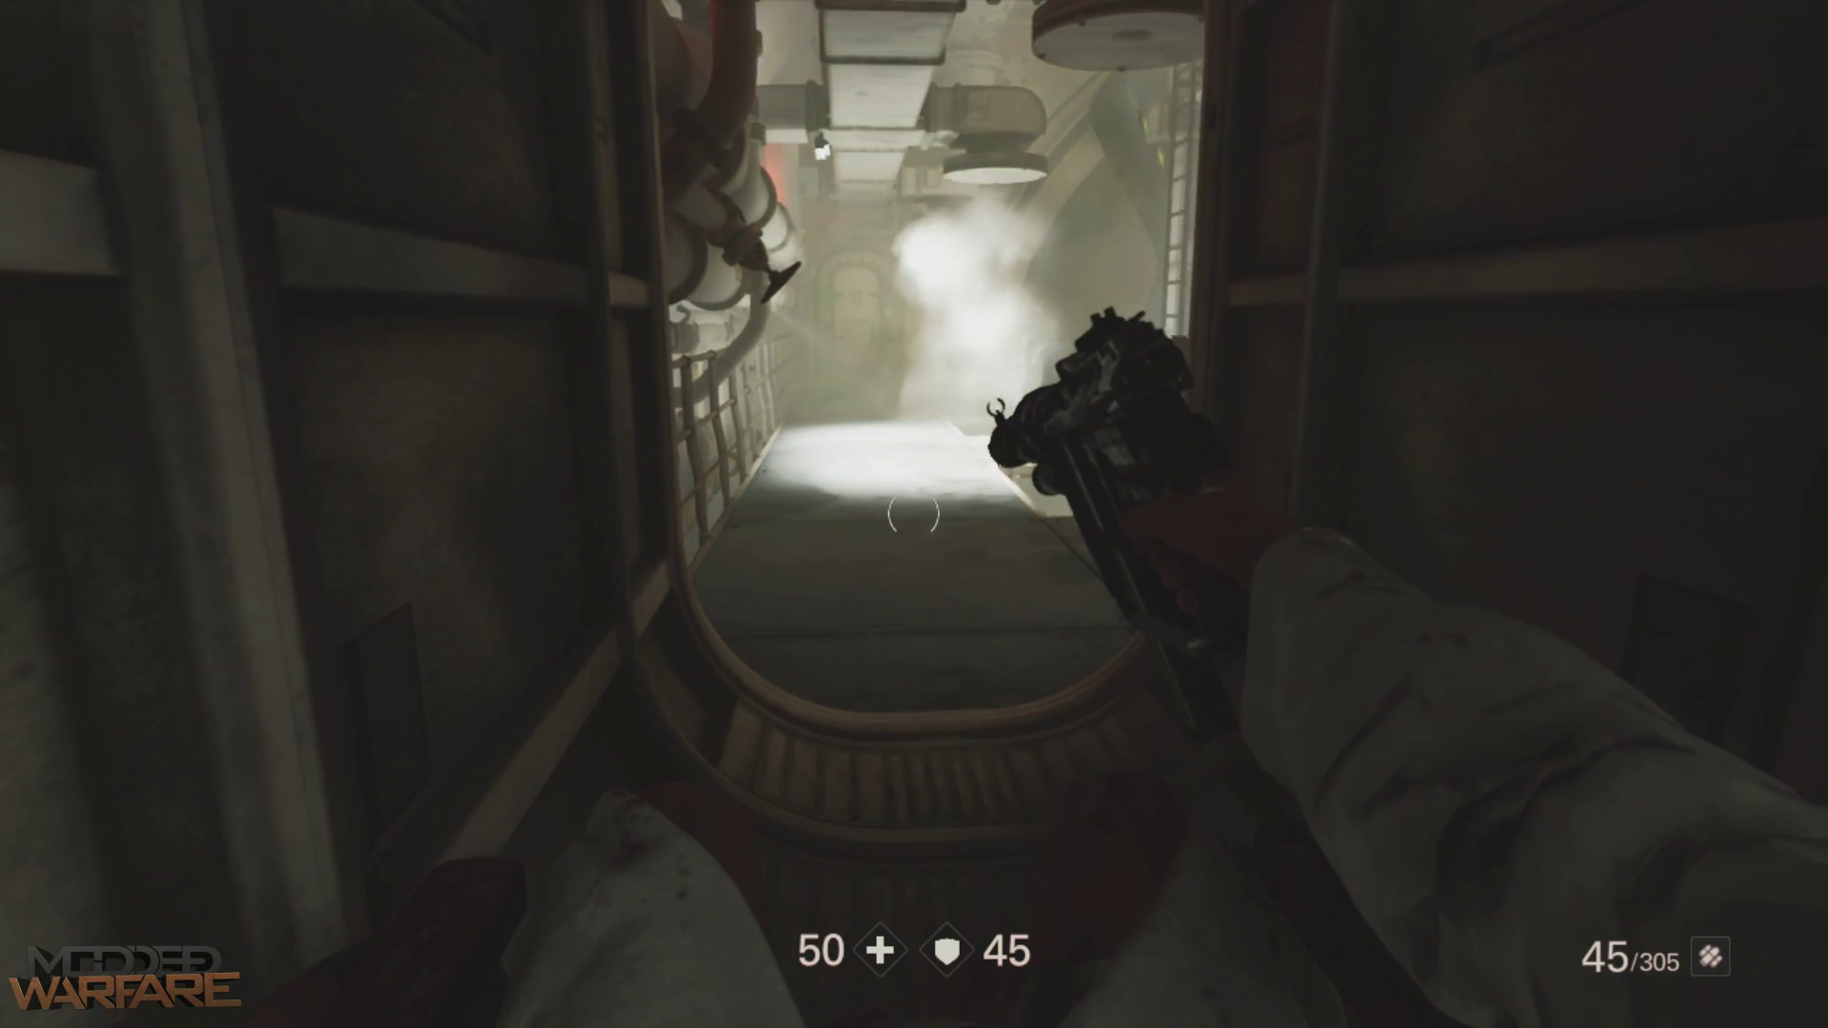
key("s")
key("w")
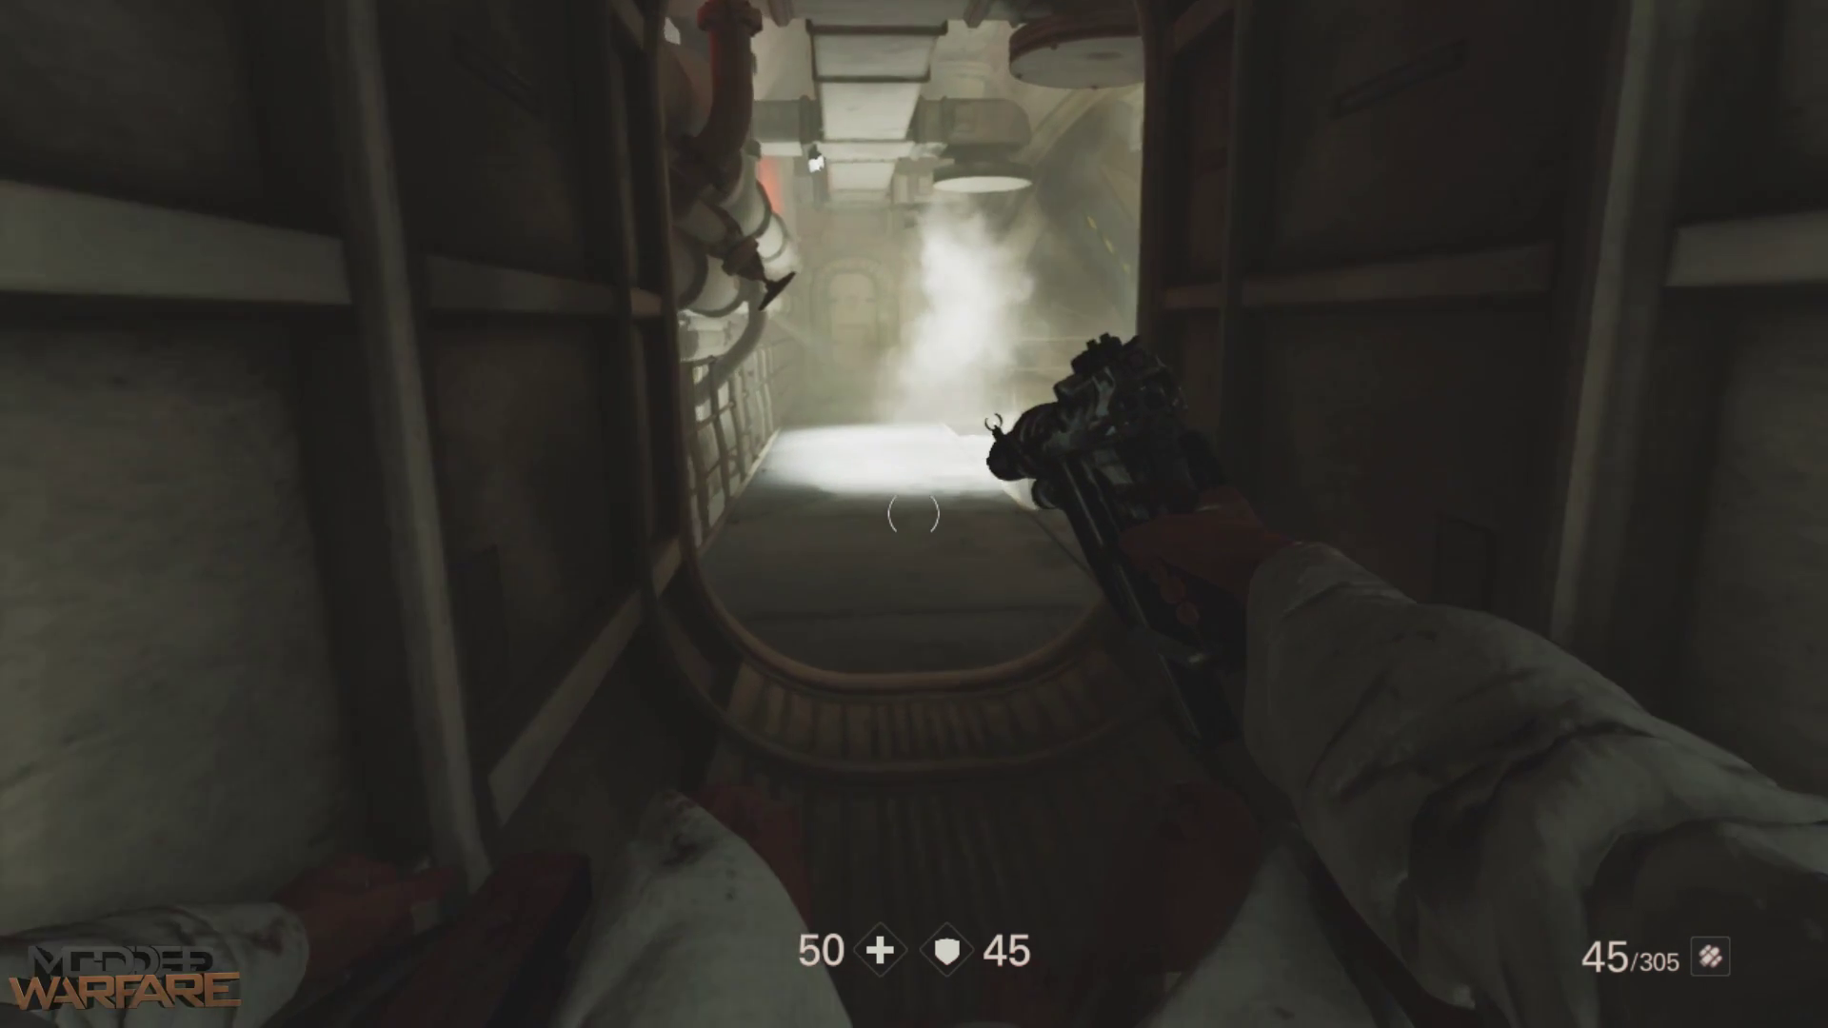
key("s")
key("w")
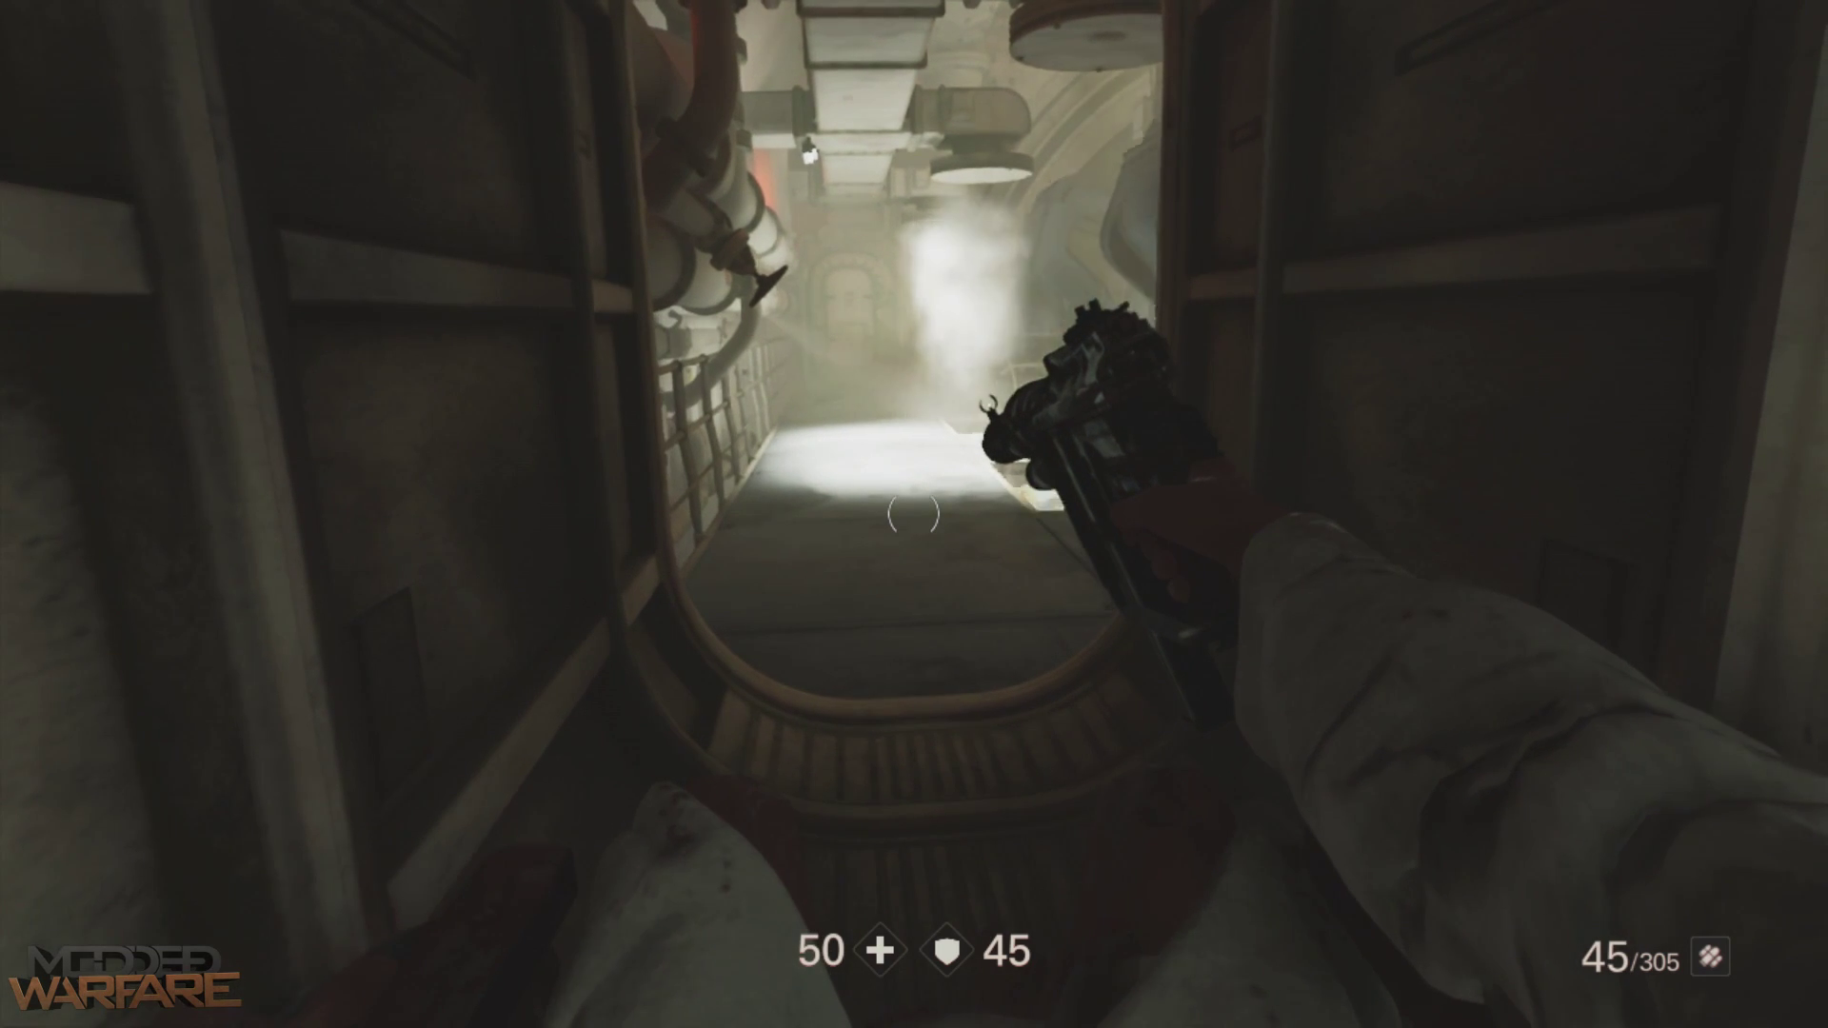
key("w")
key("Home")
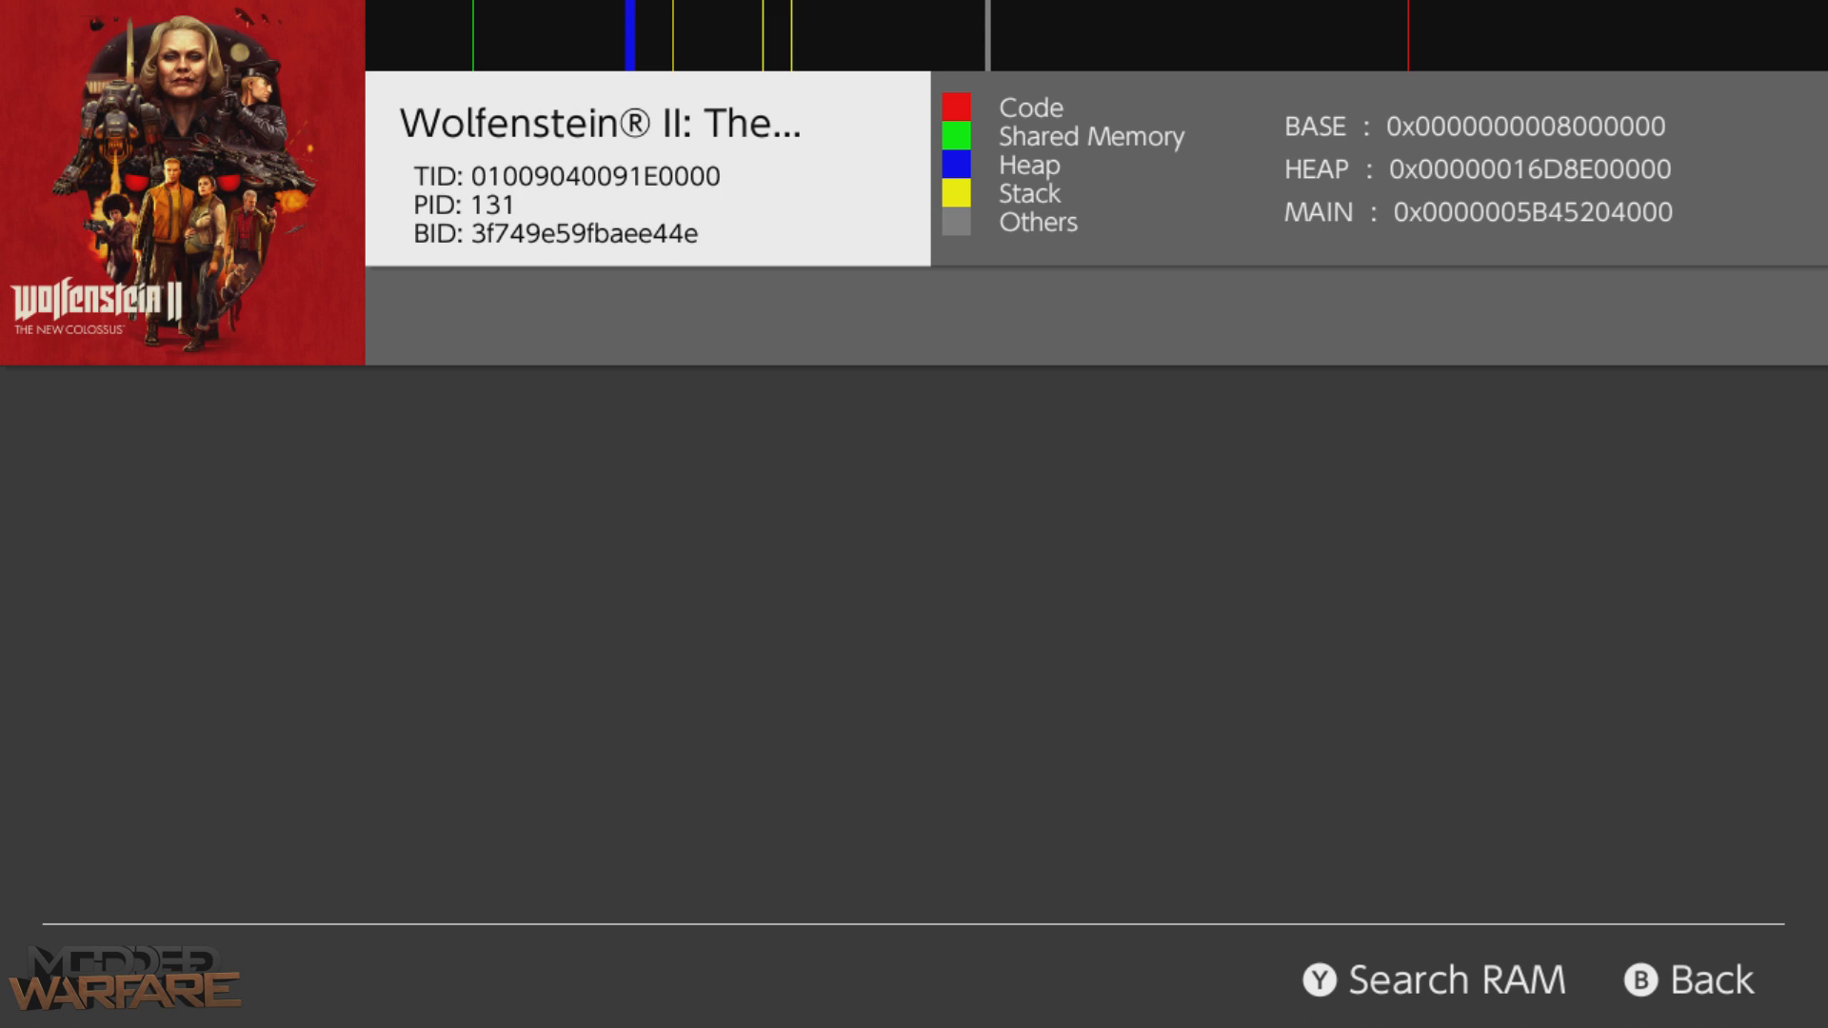
- Start a new memory search and choose u32 as the data type
key("y")
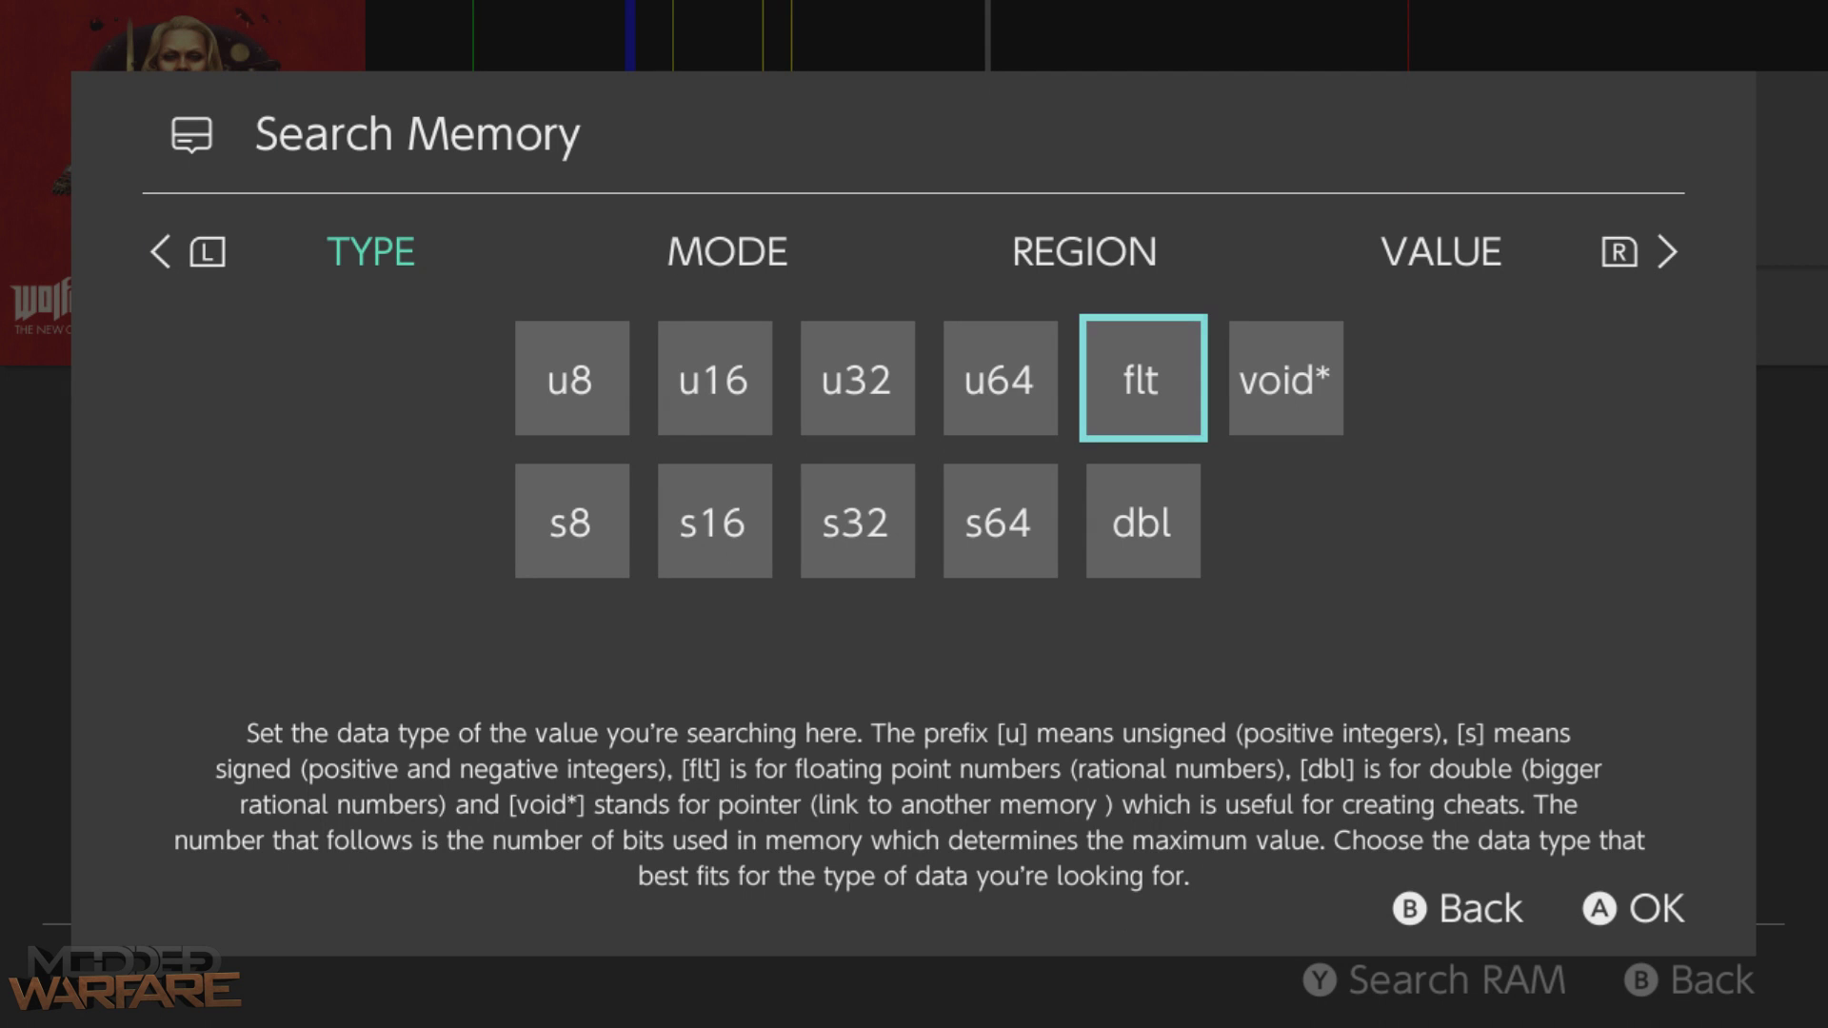
key("Down")
key("Left")
key("Left")
key("Up")
key("Left")
key("Right")
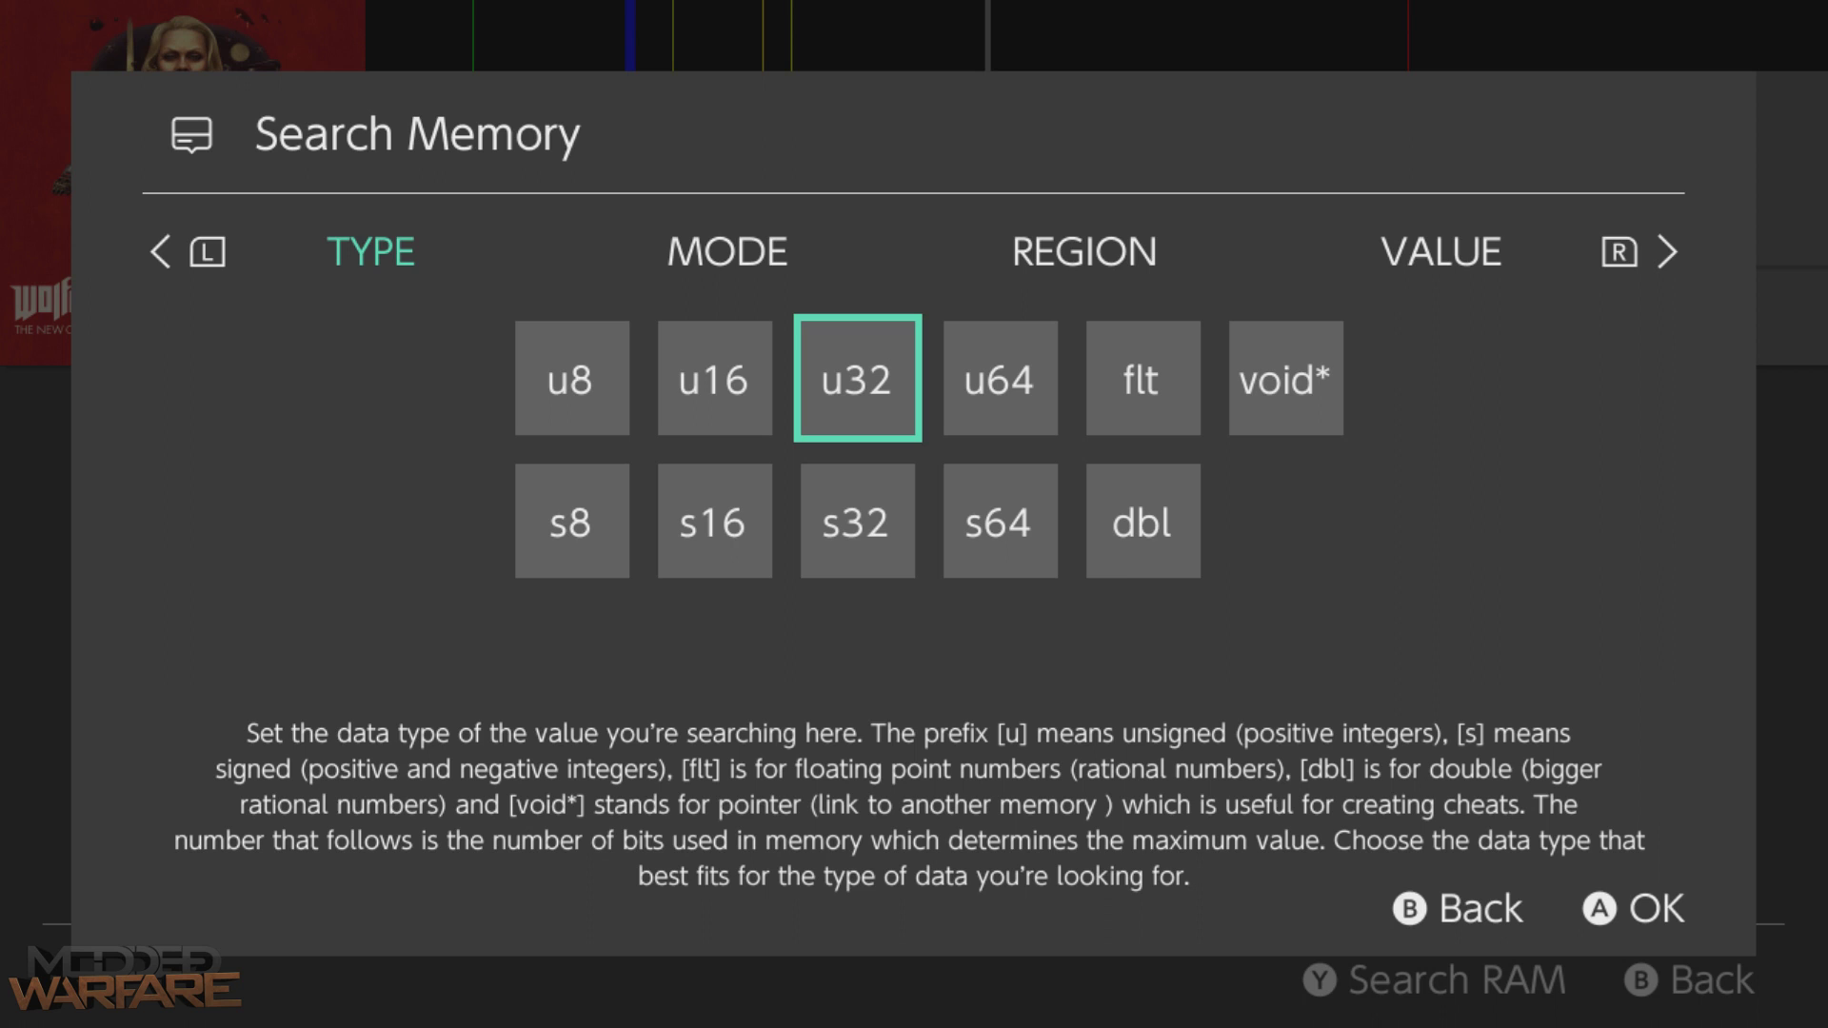
- Keep the equals comparison as the search mode
key("r")
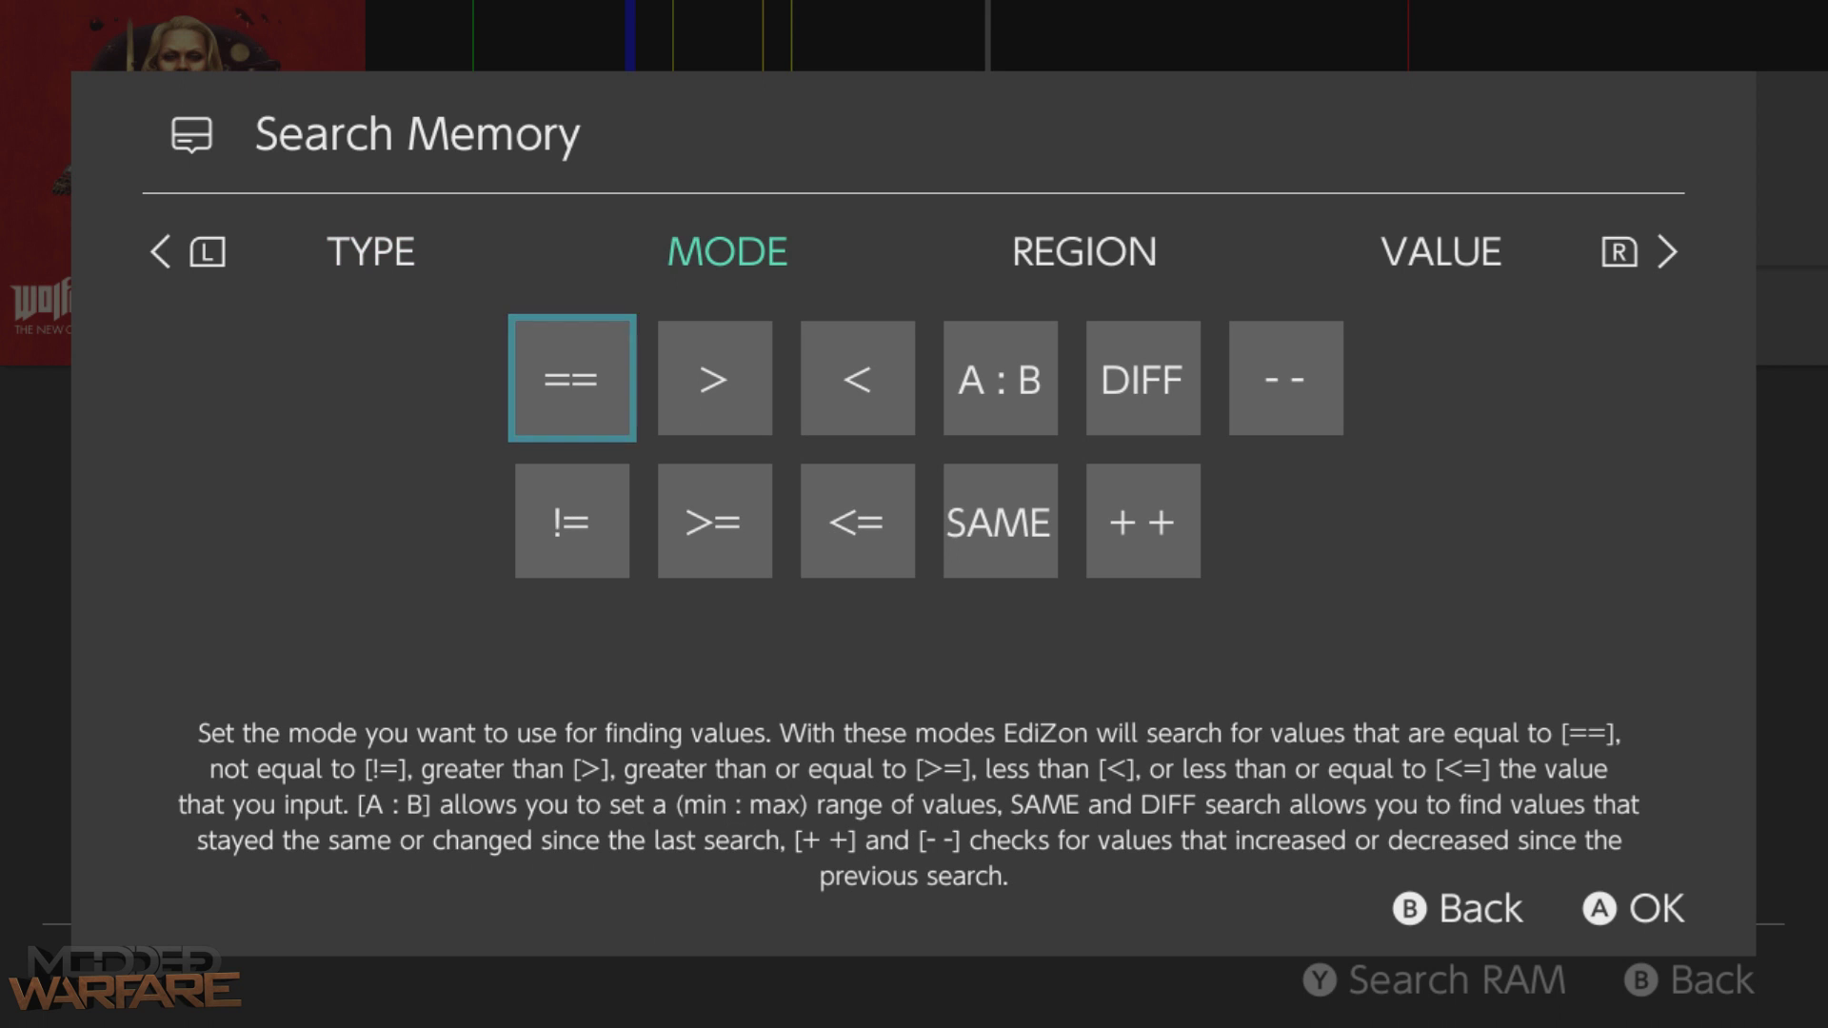
key("Right")
key("Right")
key("Left")
key("Left")
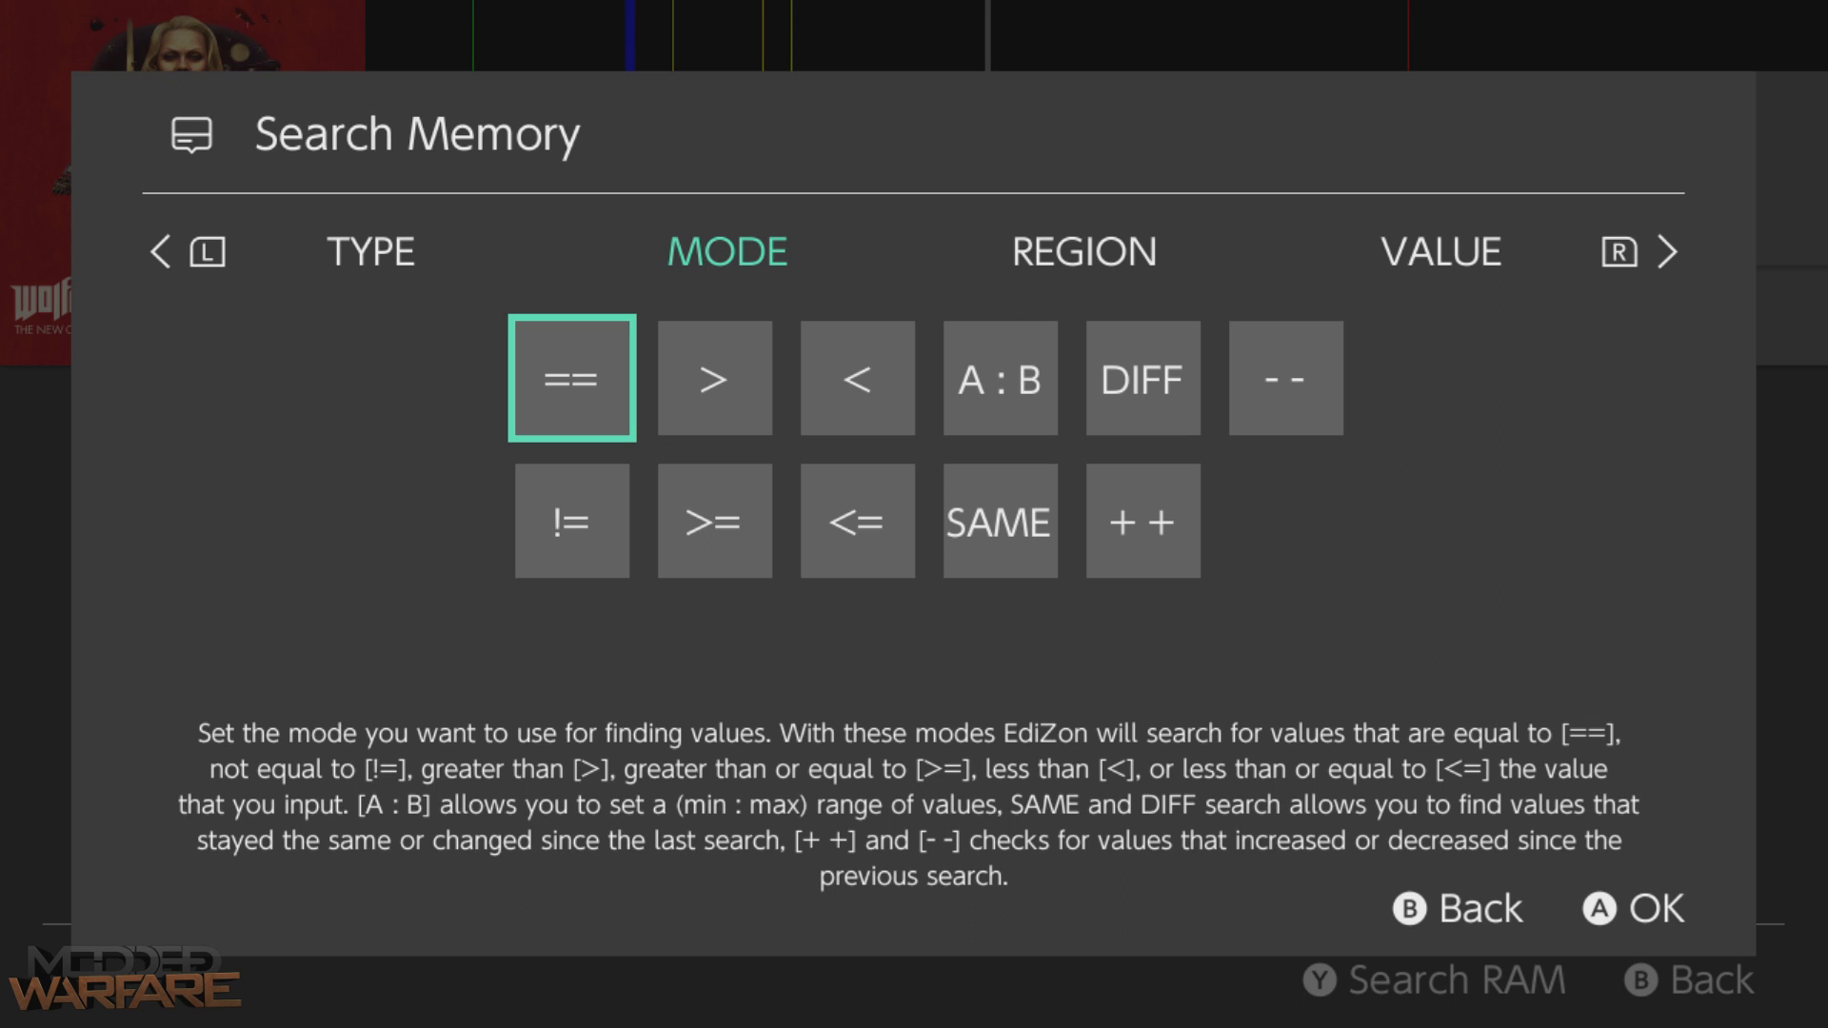
key("Return")
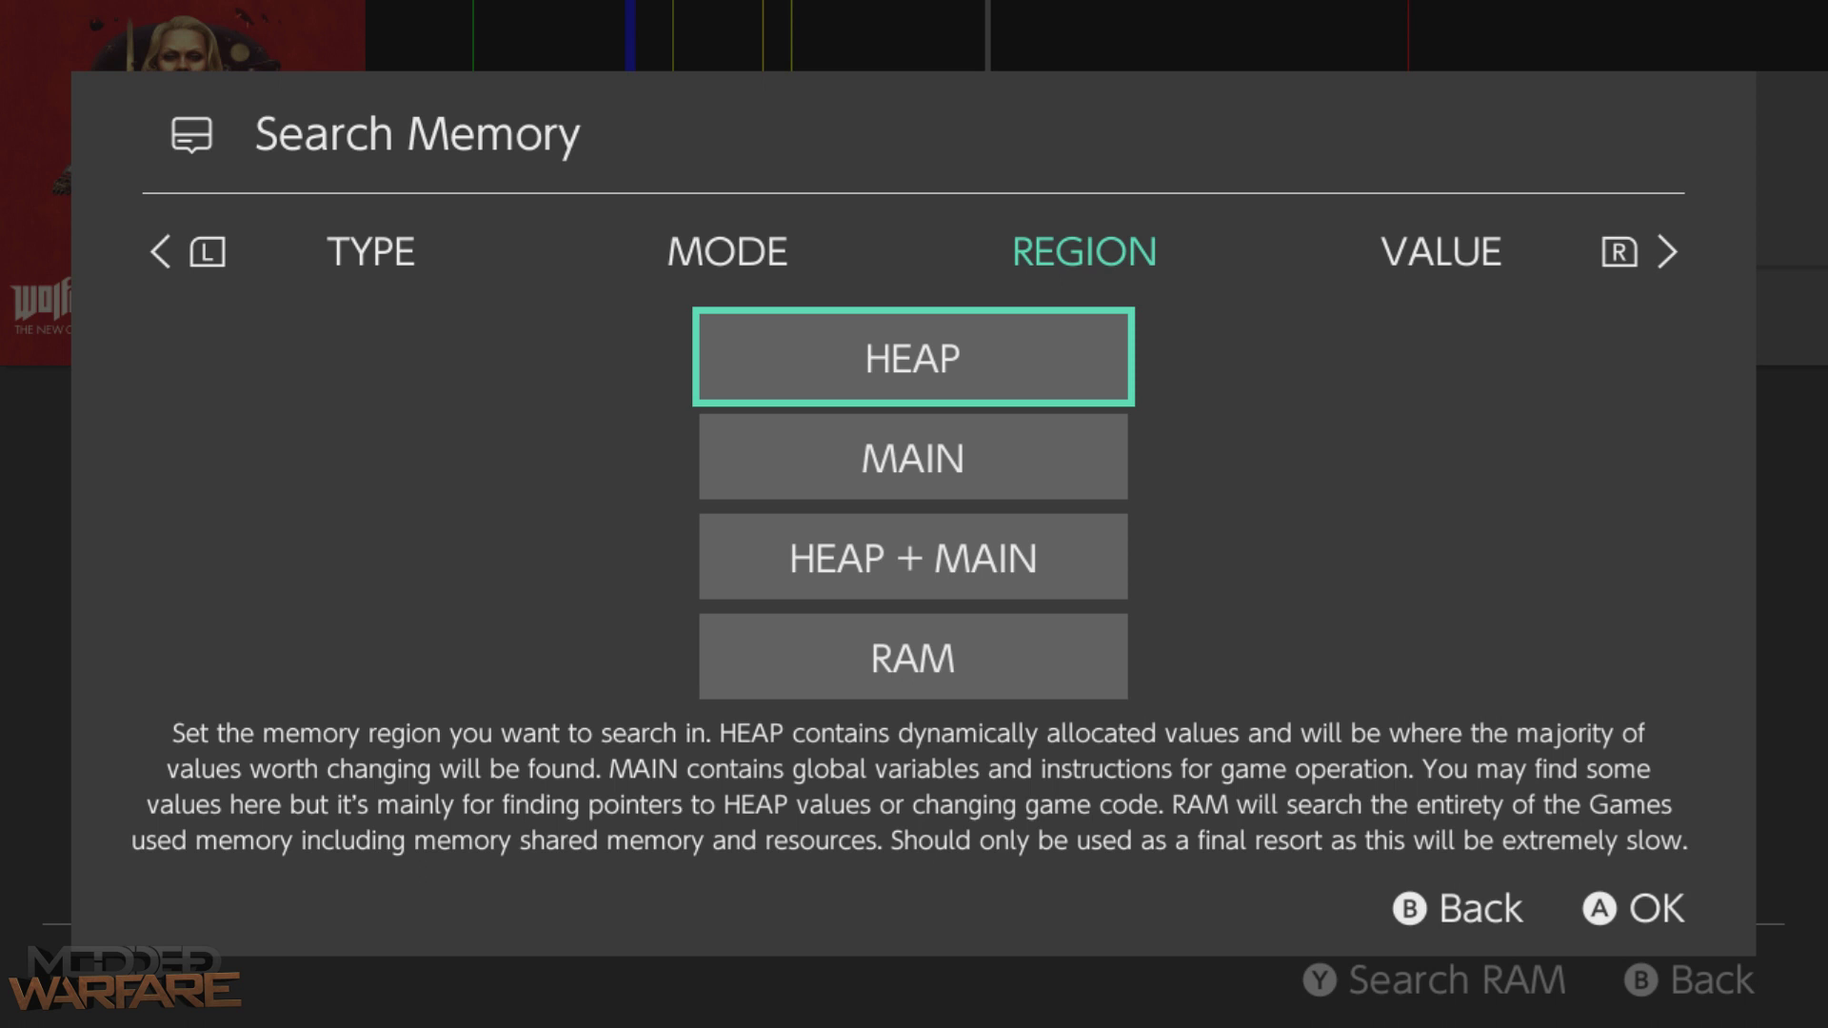
- Choose HEAP as the memory region to search
key("Down")
key("Down")
key("Up")
key("Down")
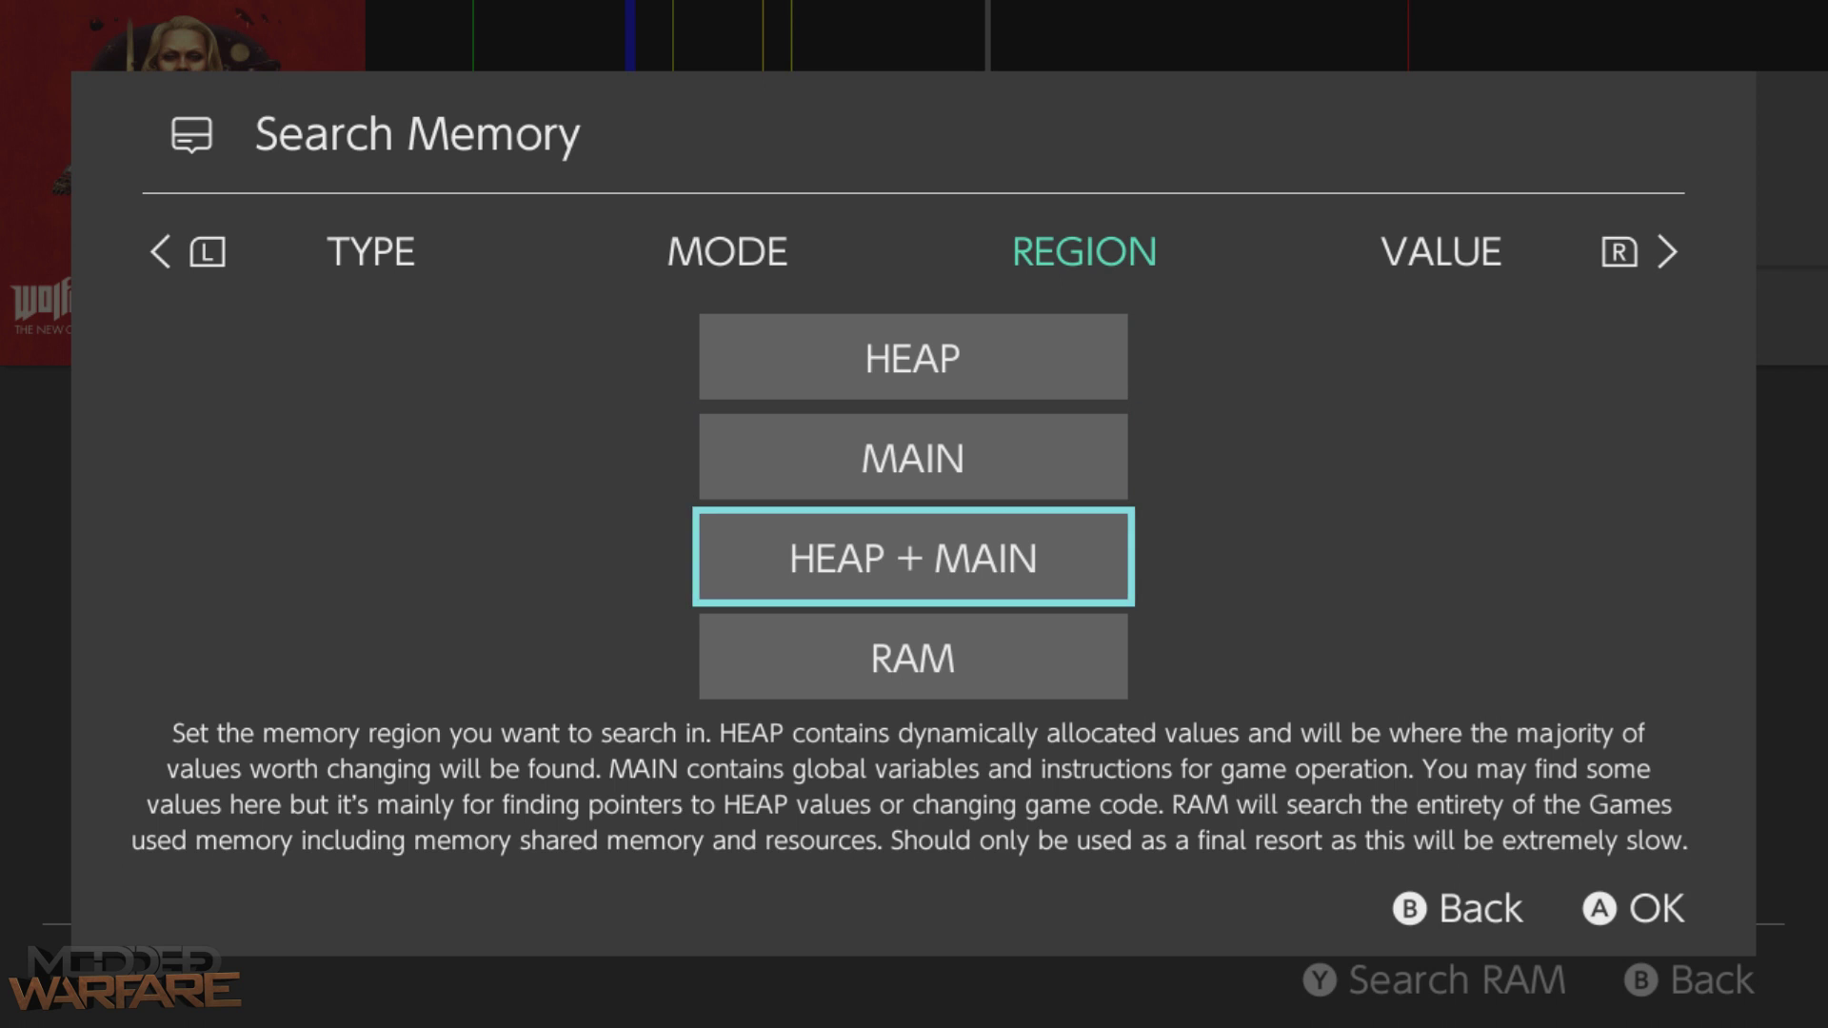
key("Down")
key("Up")
key("Up")
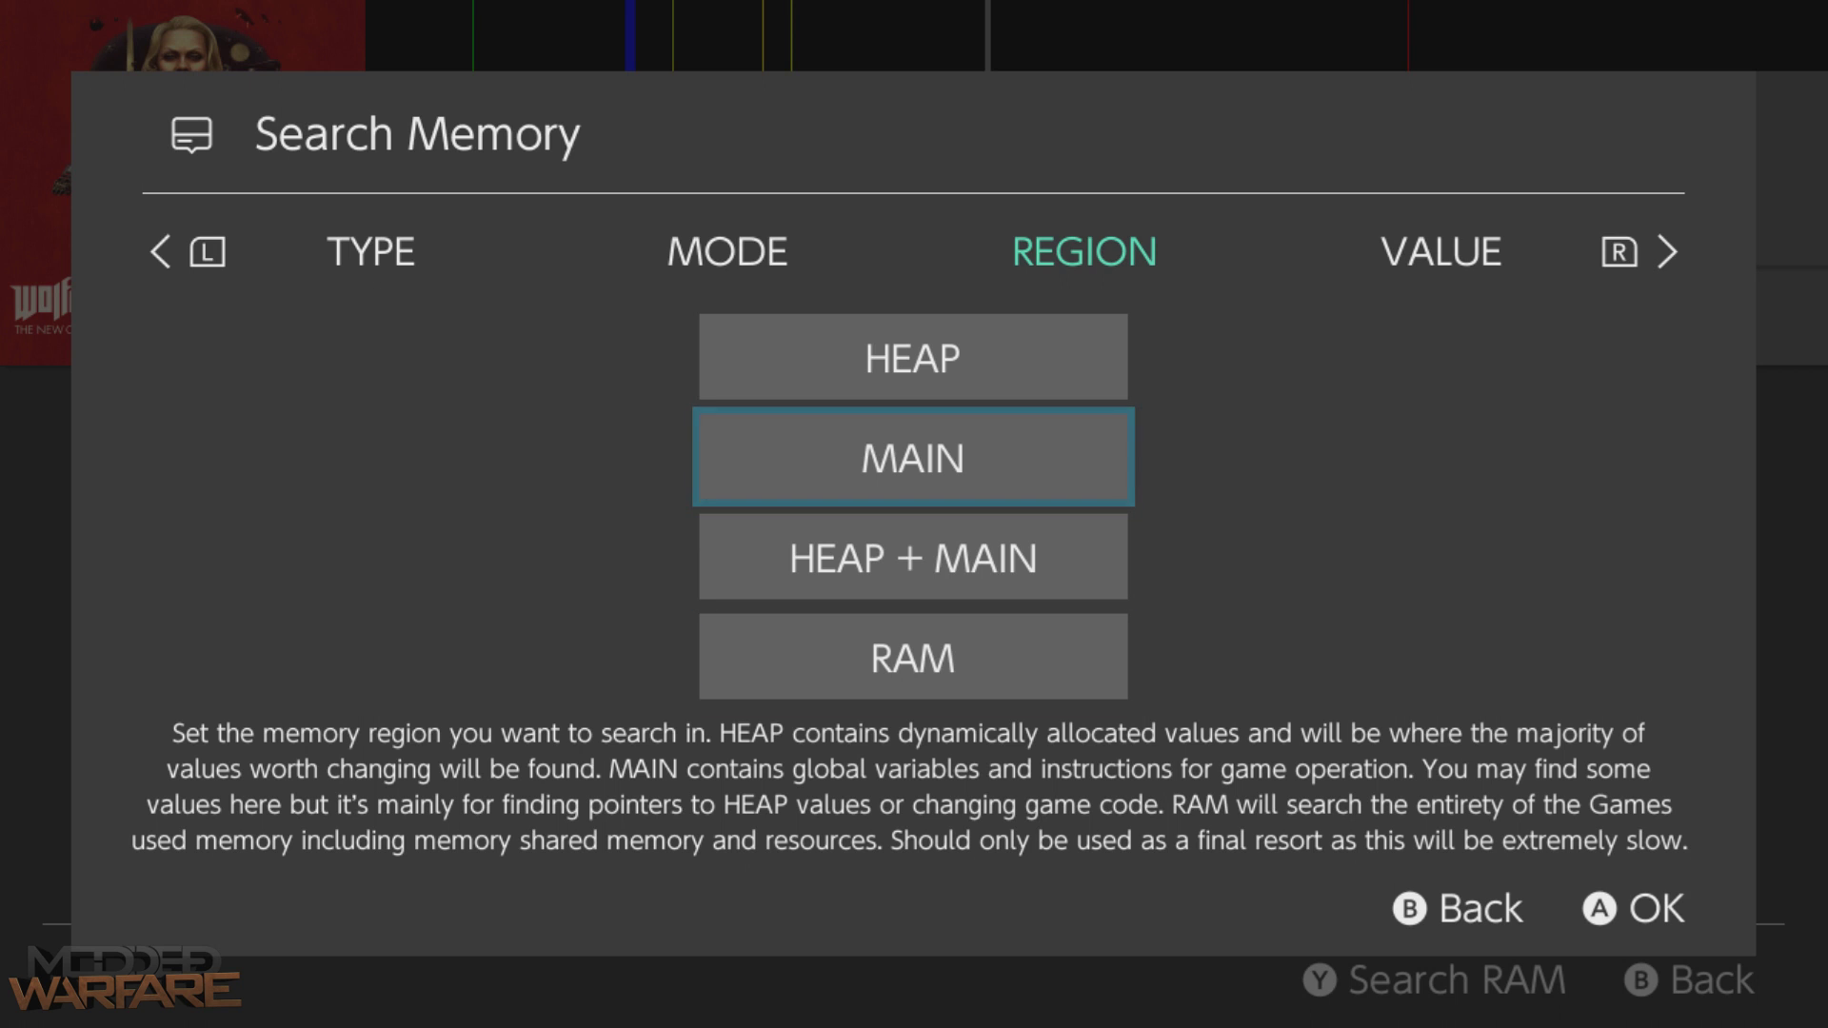
key("Down")
key("Up")
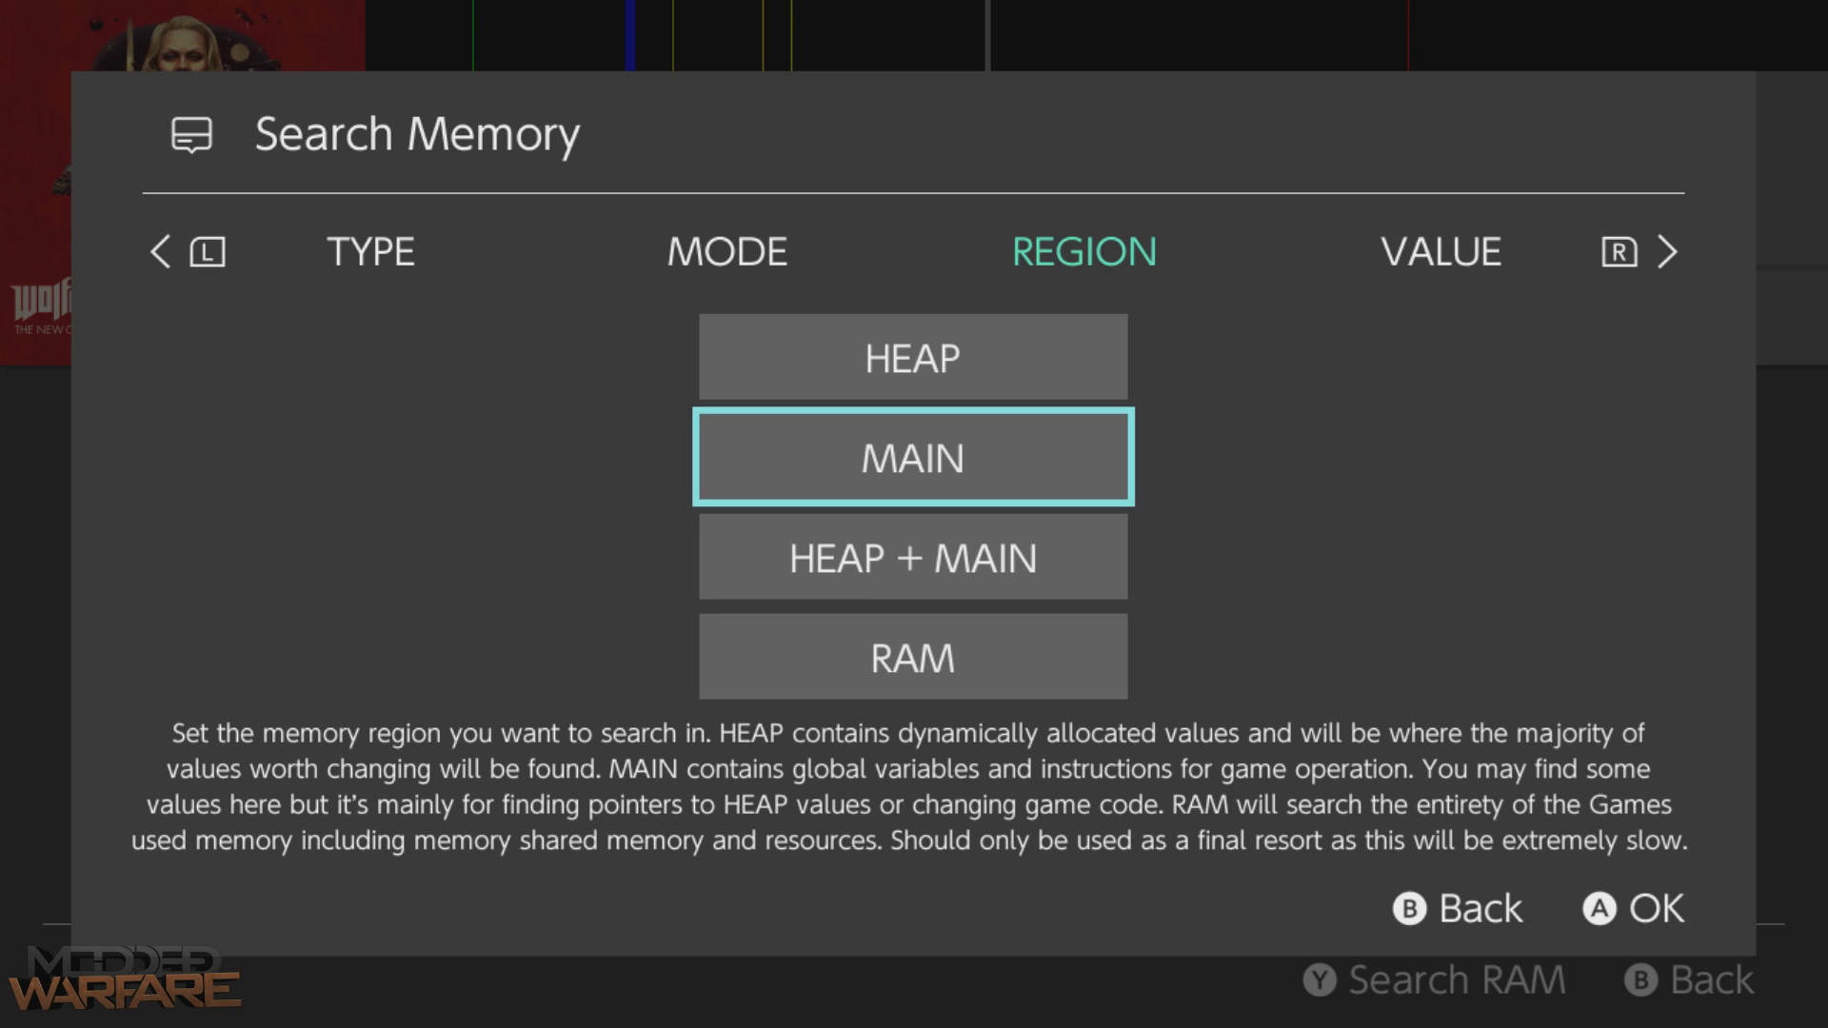
key("Up")
key("Down")
key("Up")
key("Down")
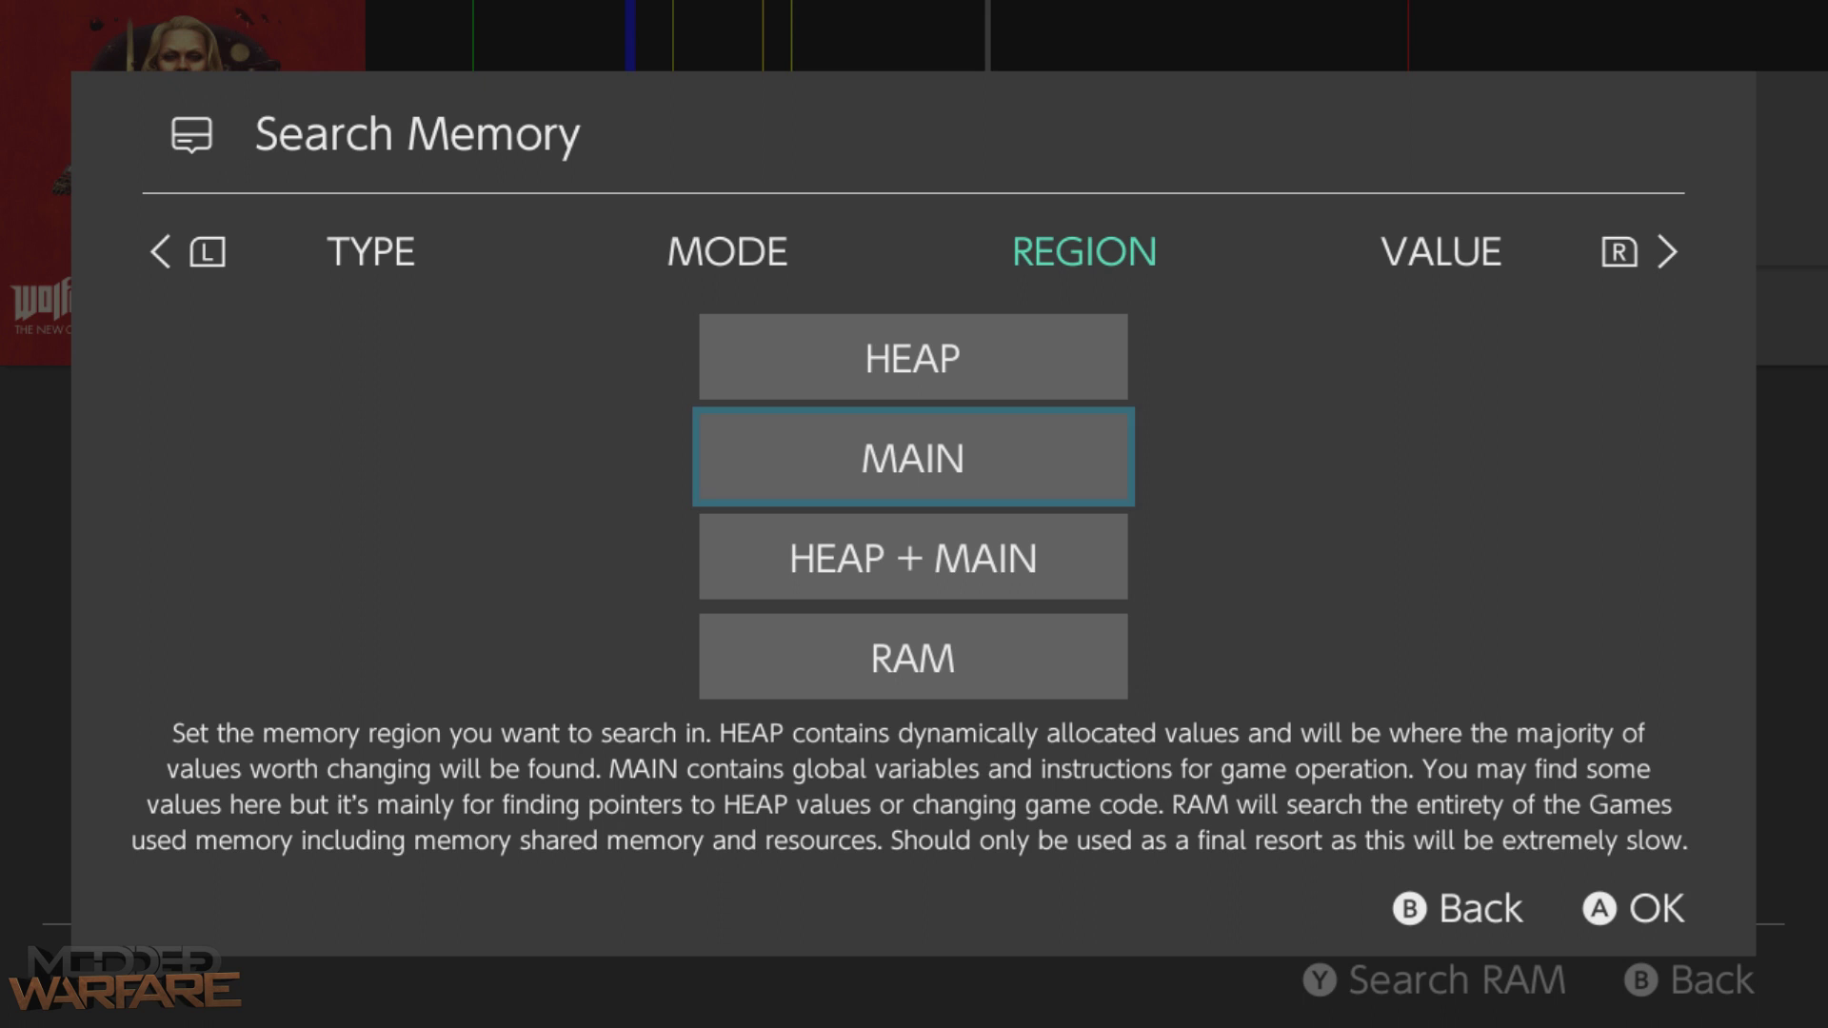
key("Up")
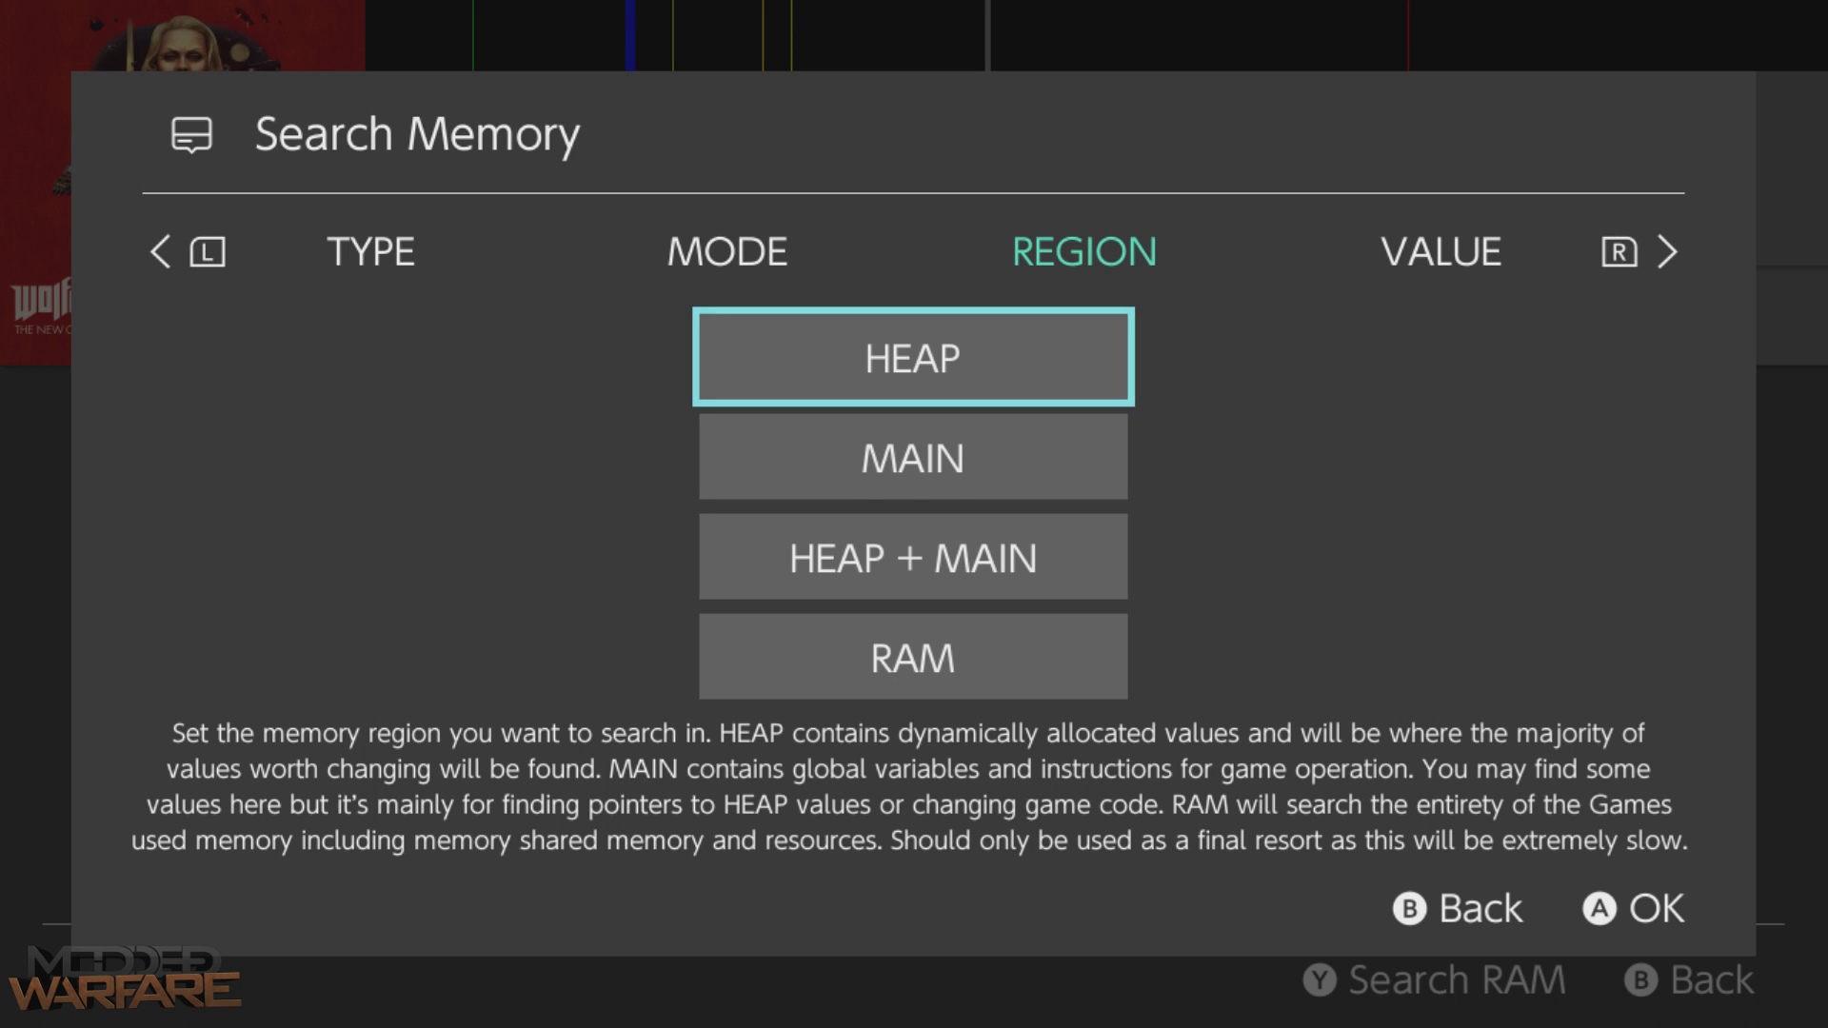
key("Return")
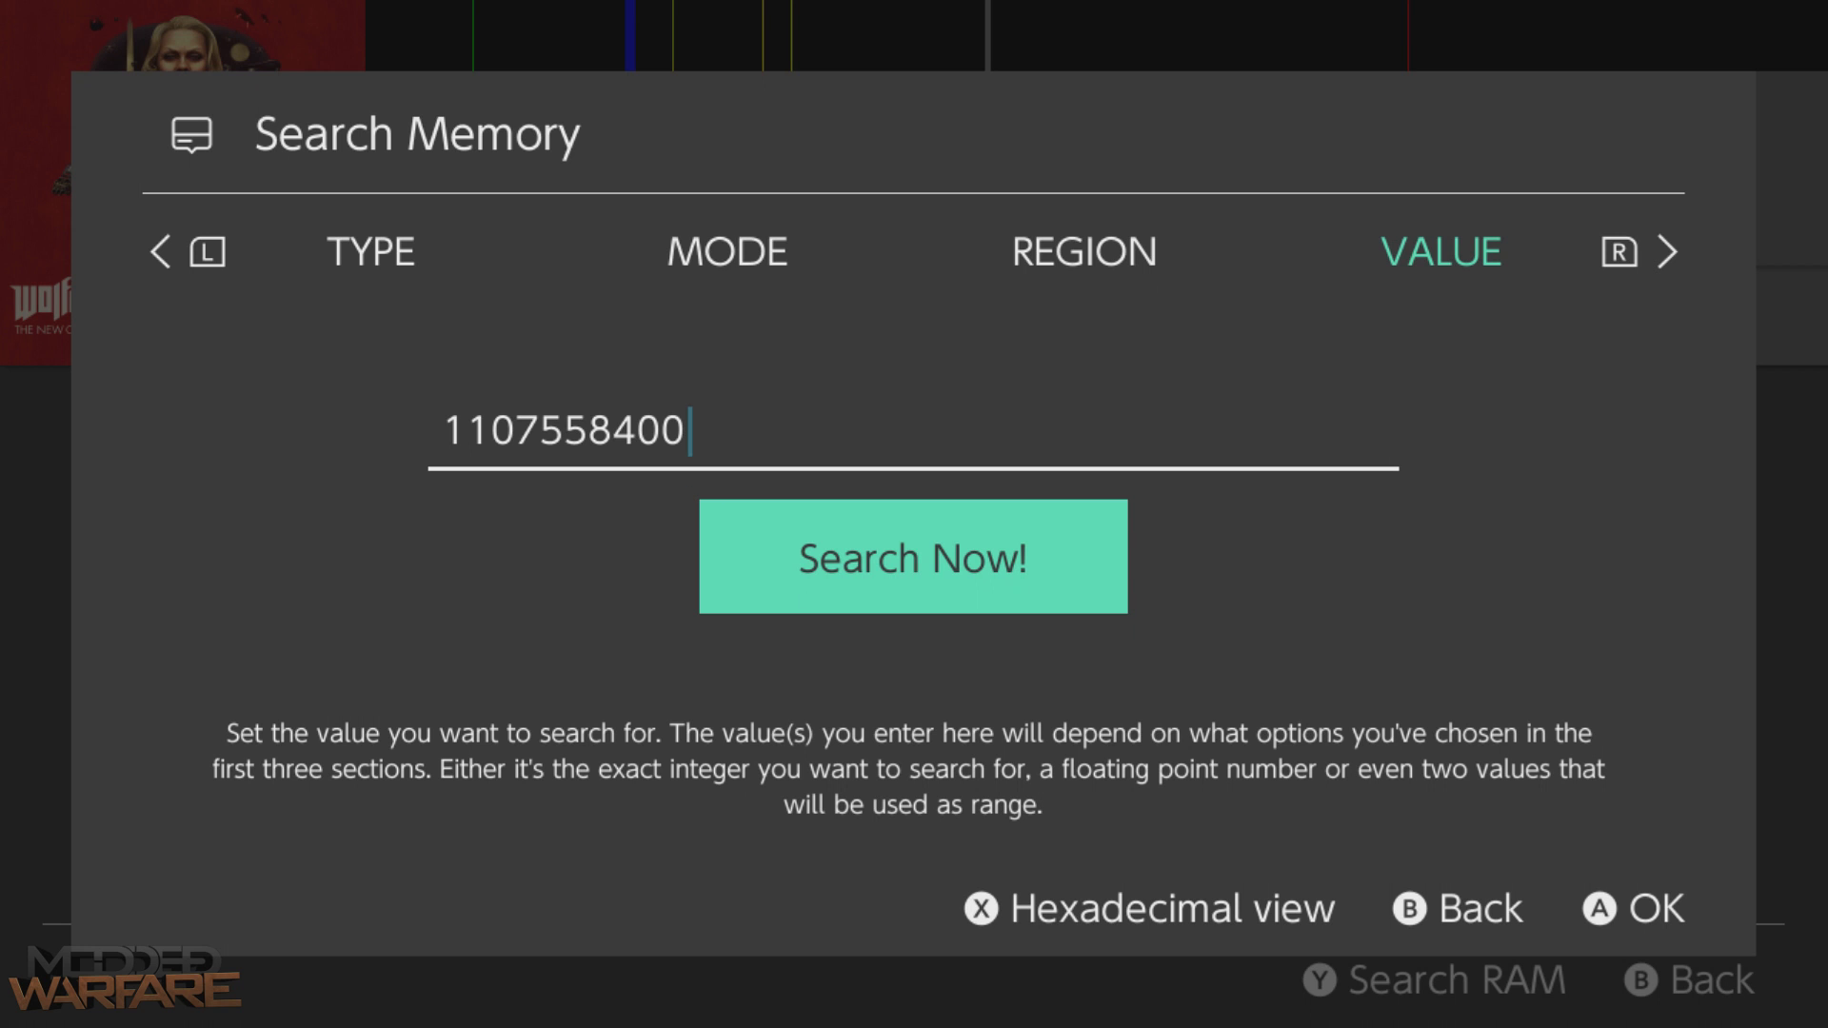
- Open the numpad for the search value and begin entering a digit
key("Return")
key("Right")
key("Down")
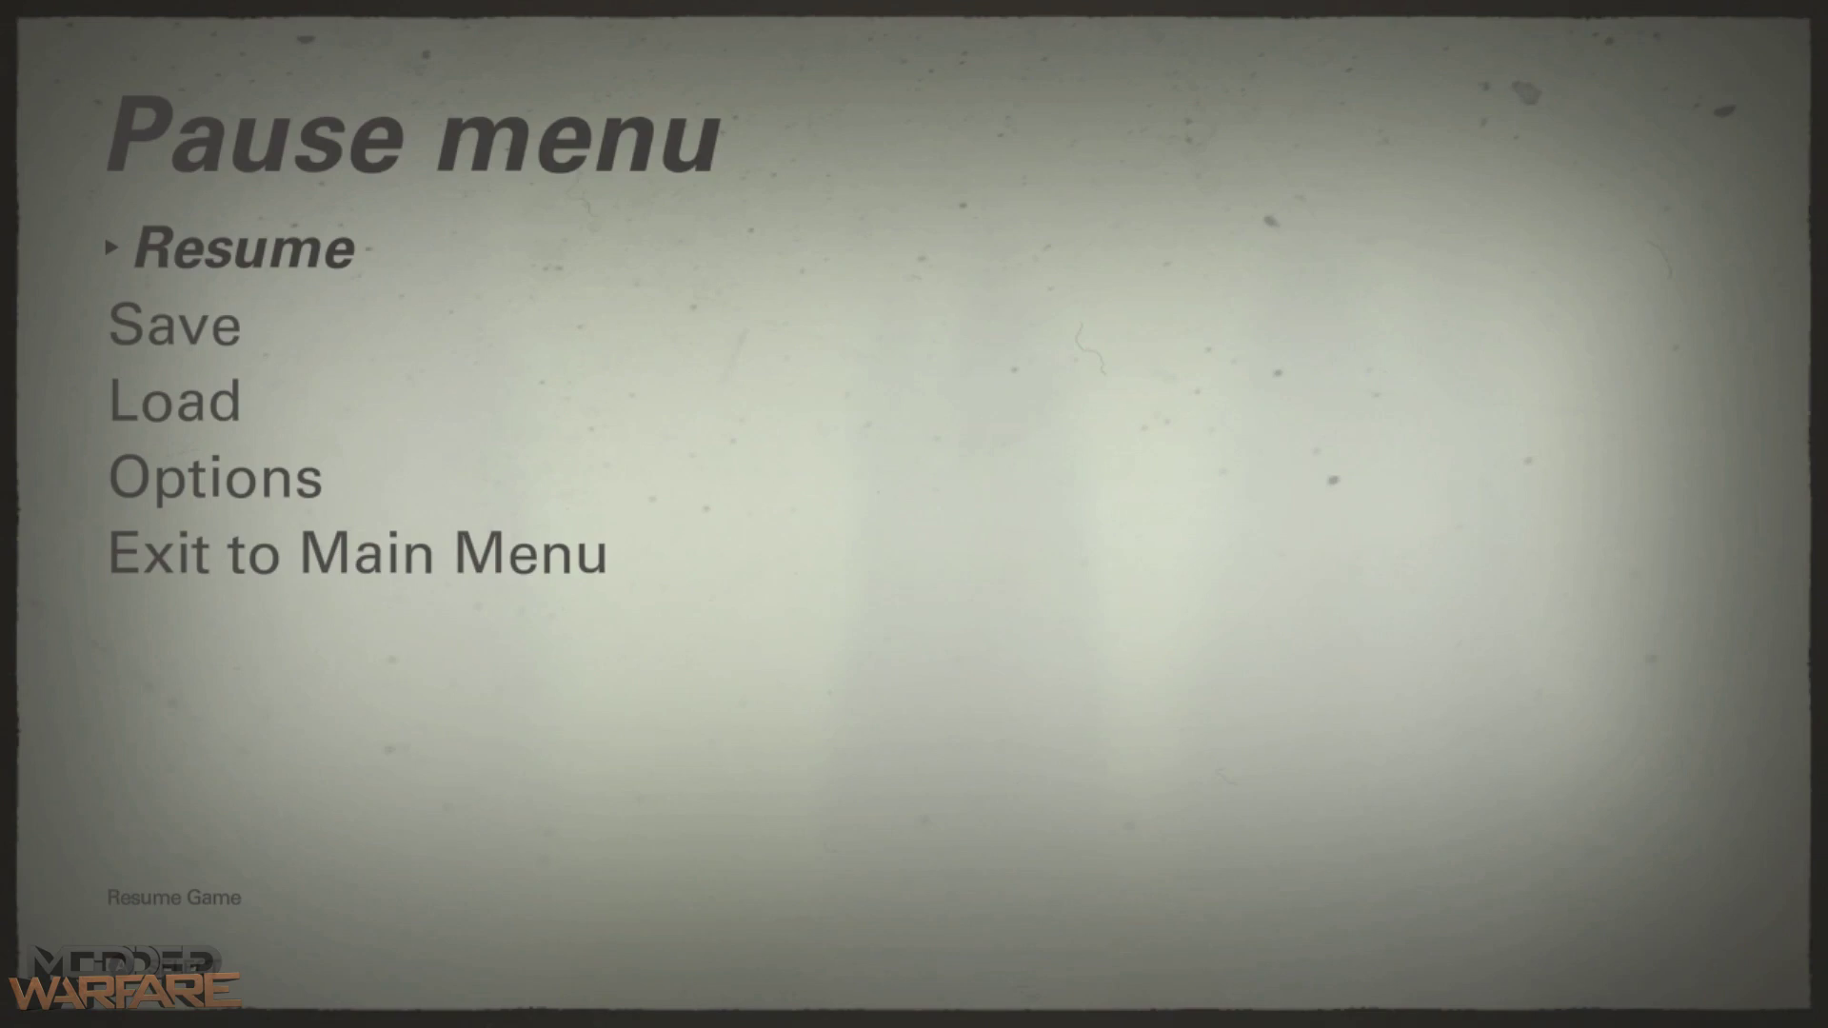
- Resume Wolfenstein II, fire to spend ammo, then relaunch EdiZon from the Album
key("Return")
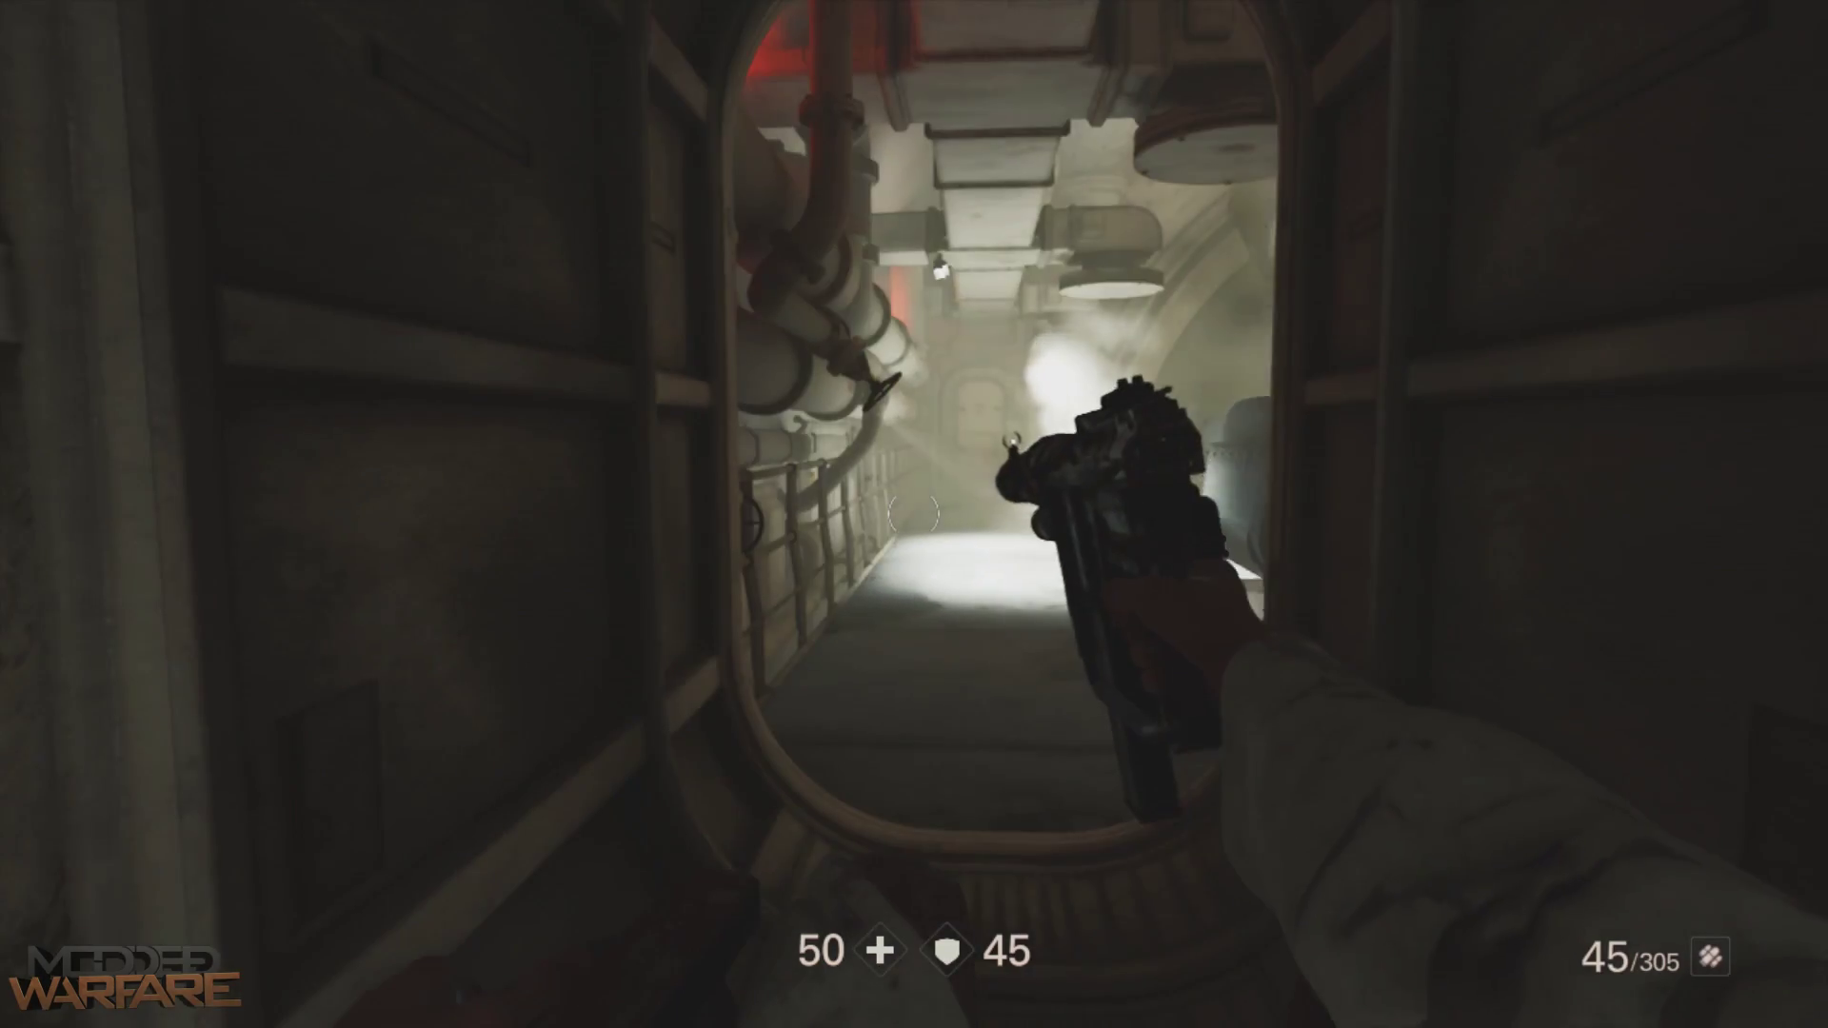
left_click(914, 514)
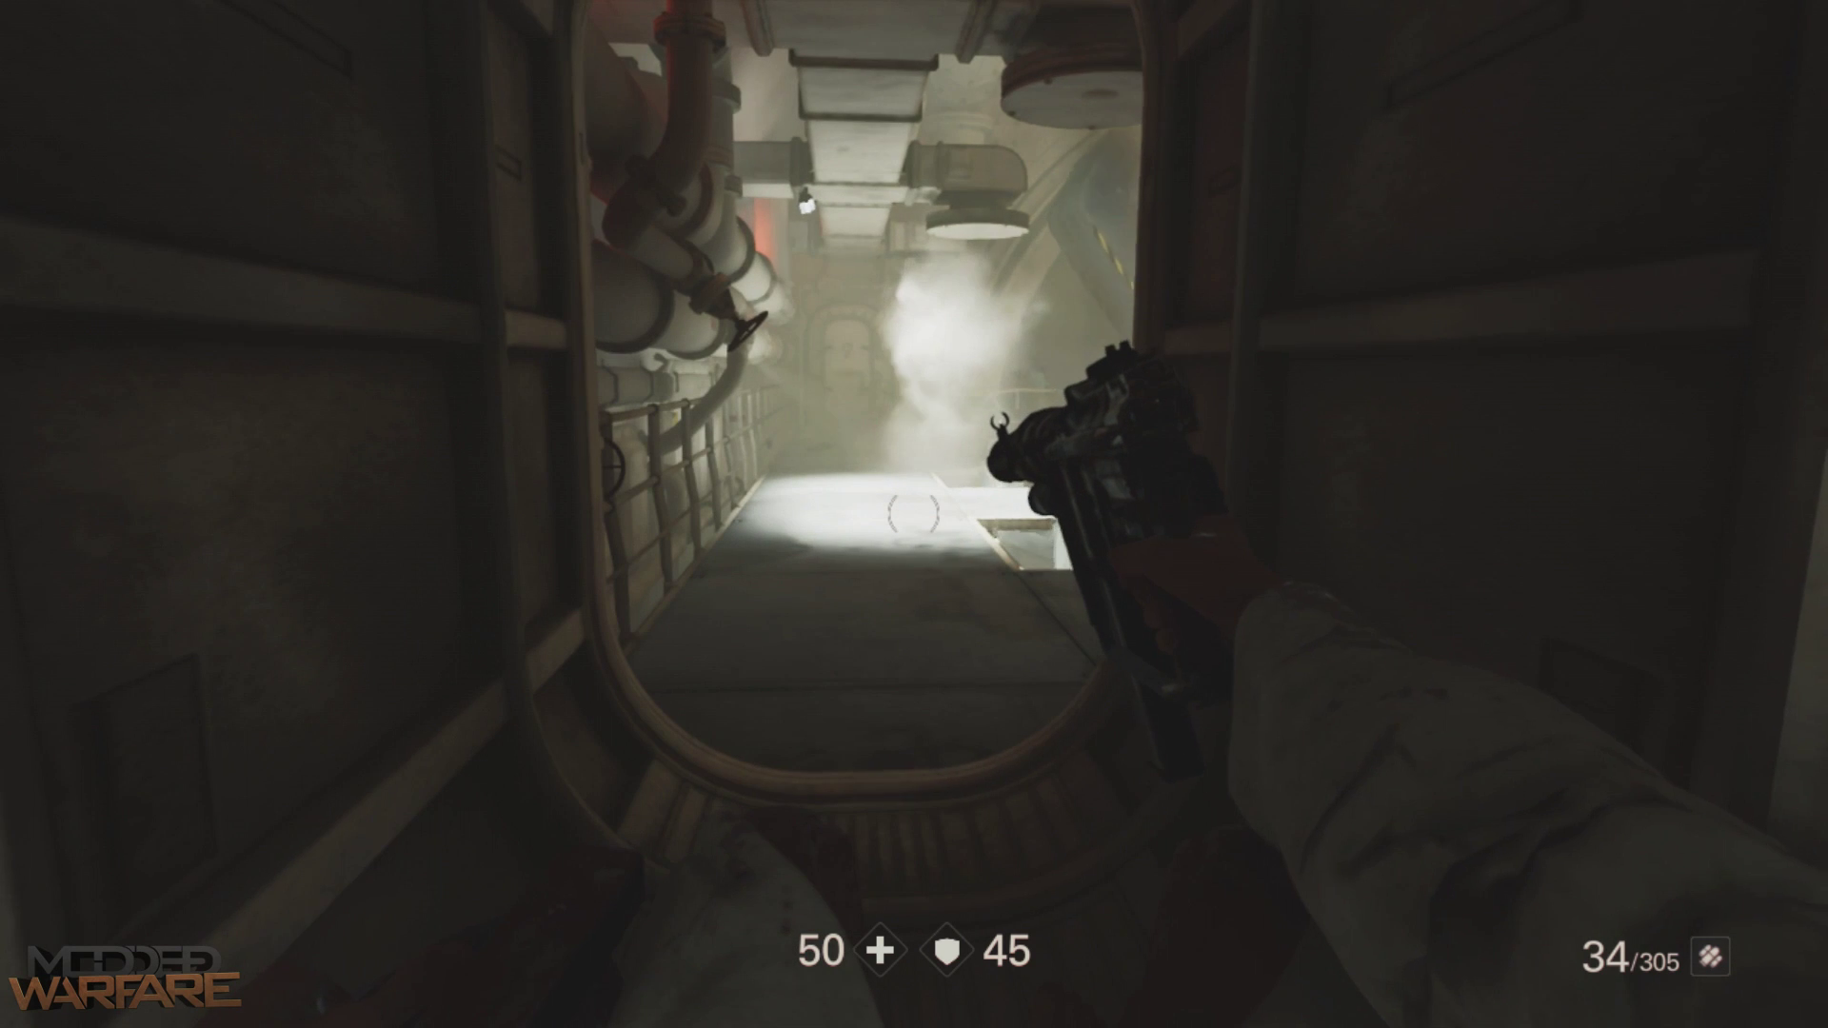
key("Home")
key("Down")
key("Right")
key("Right")
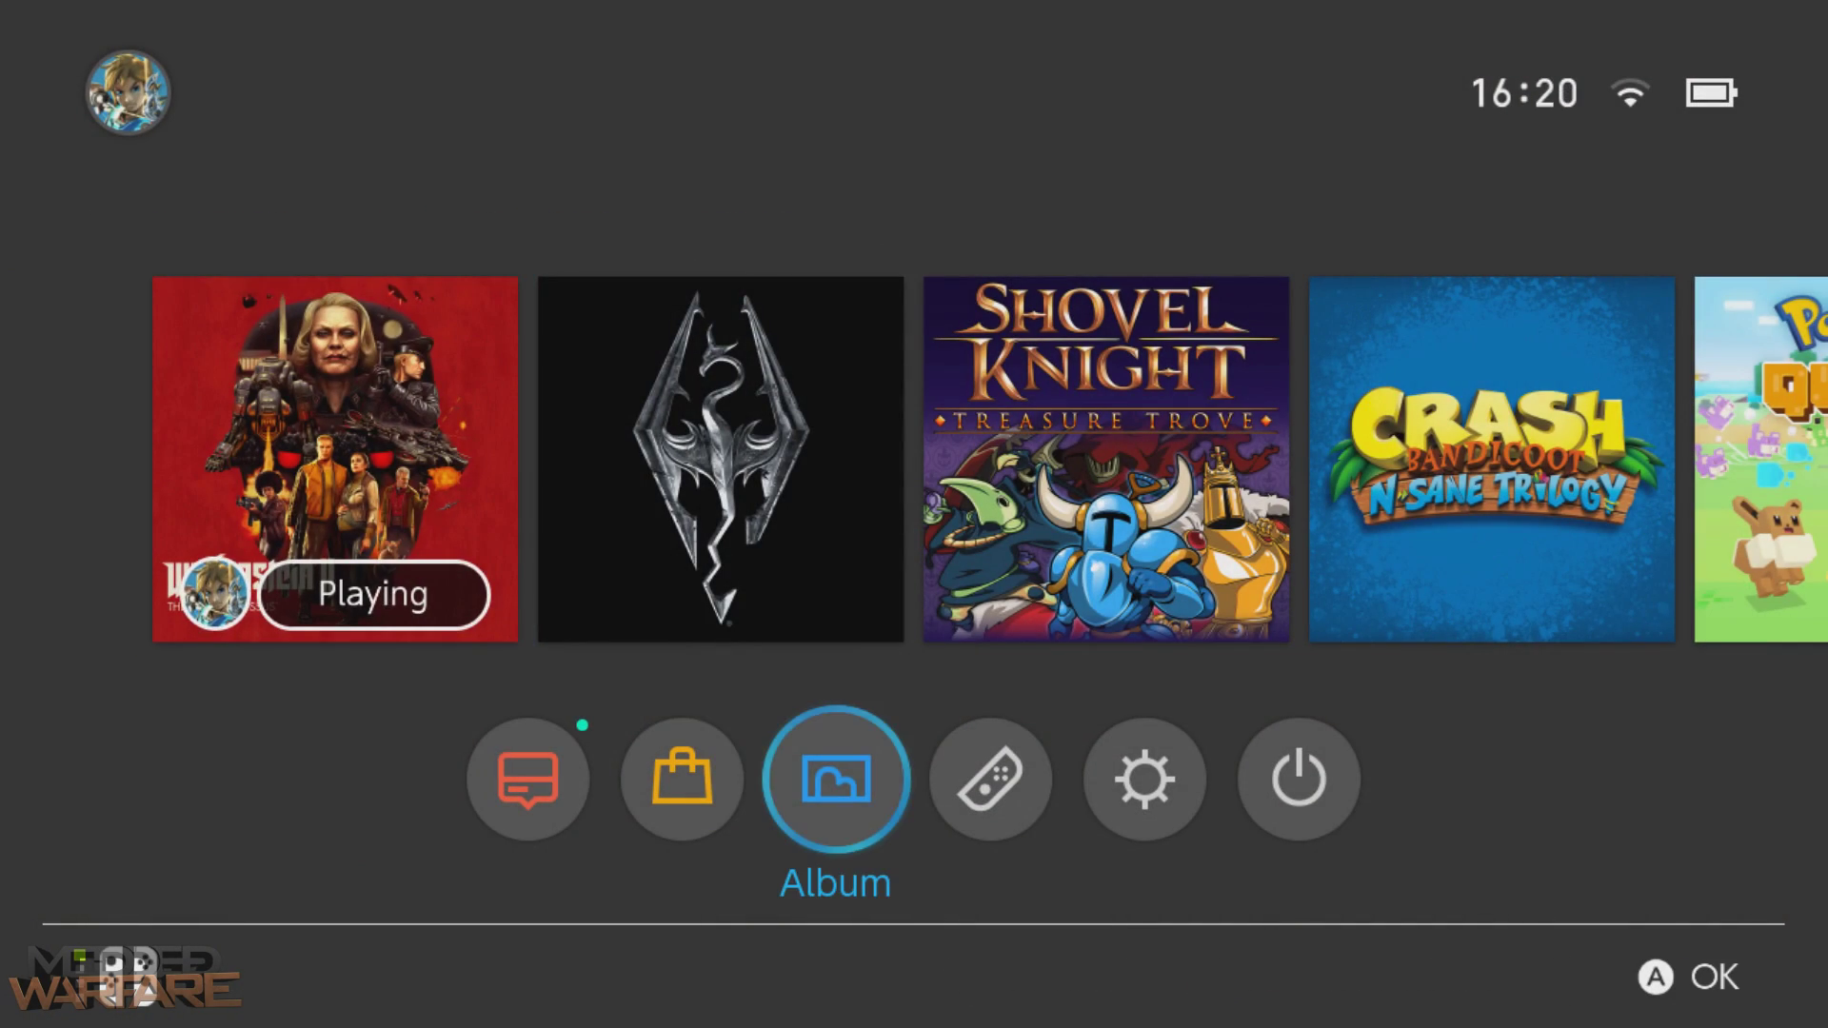
key("Return")
key("Right")
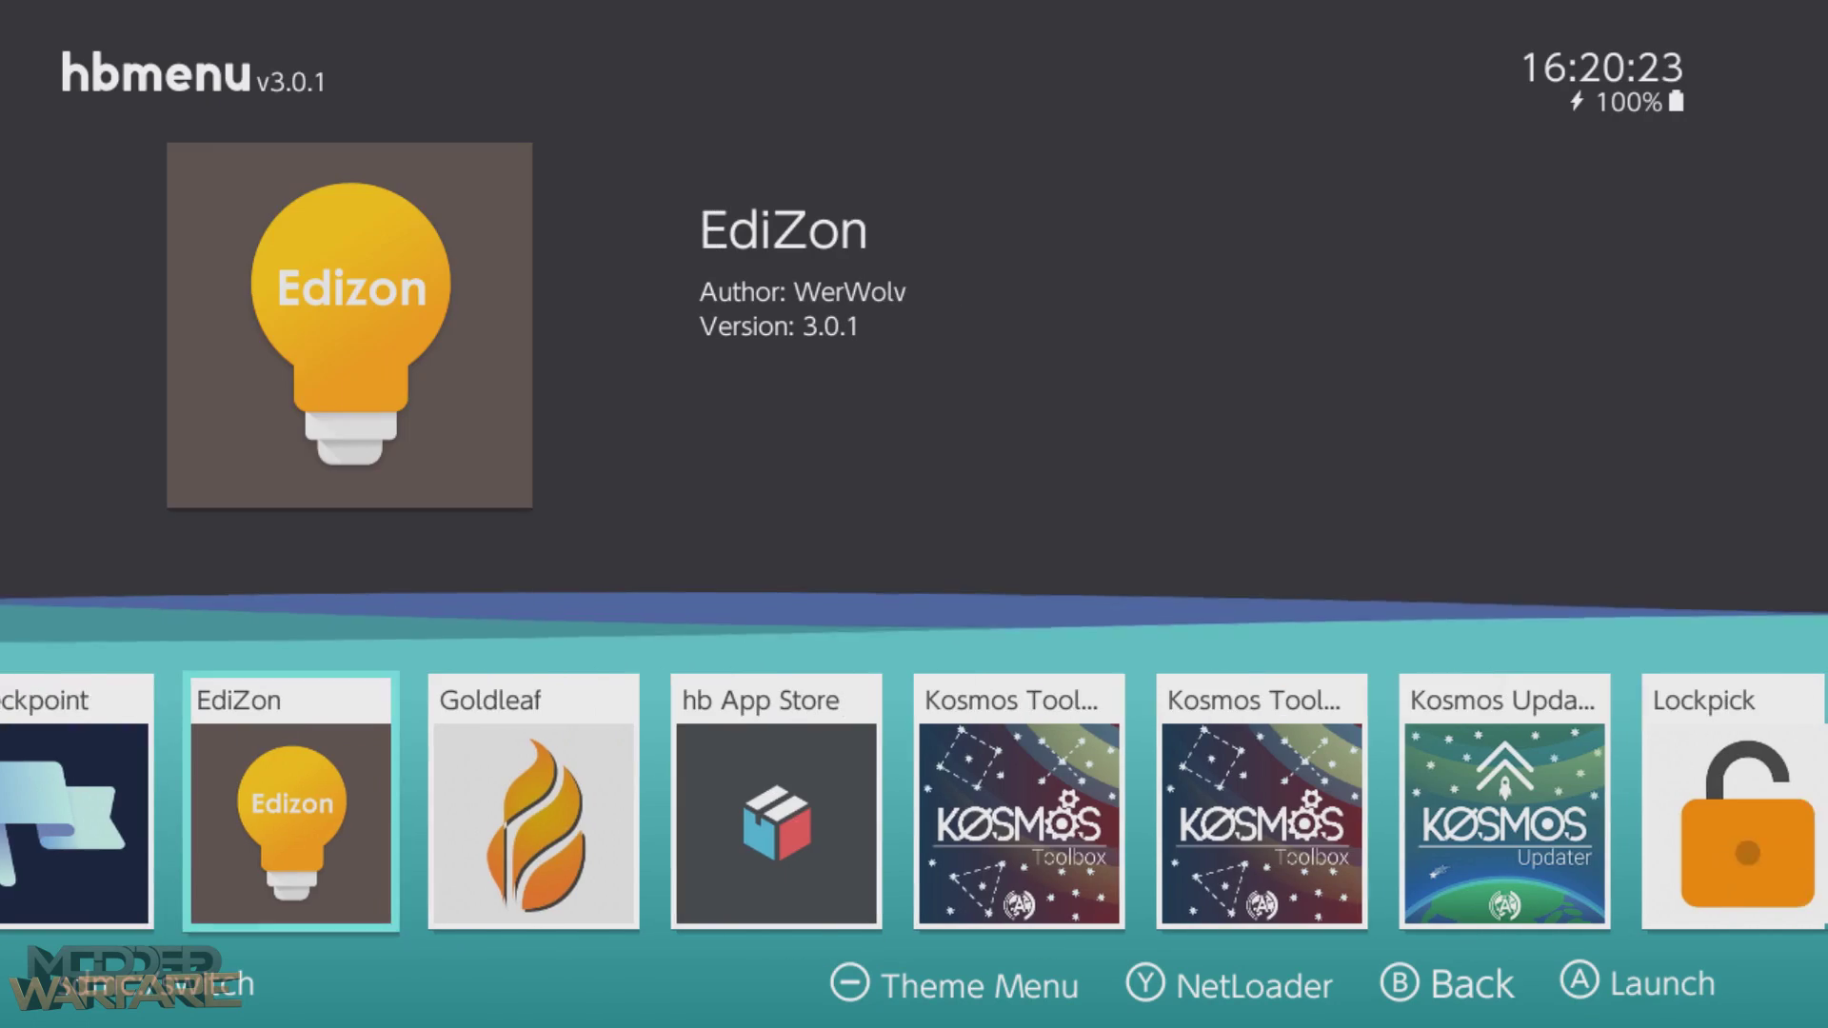
key("Return")
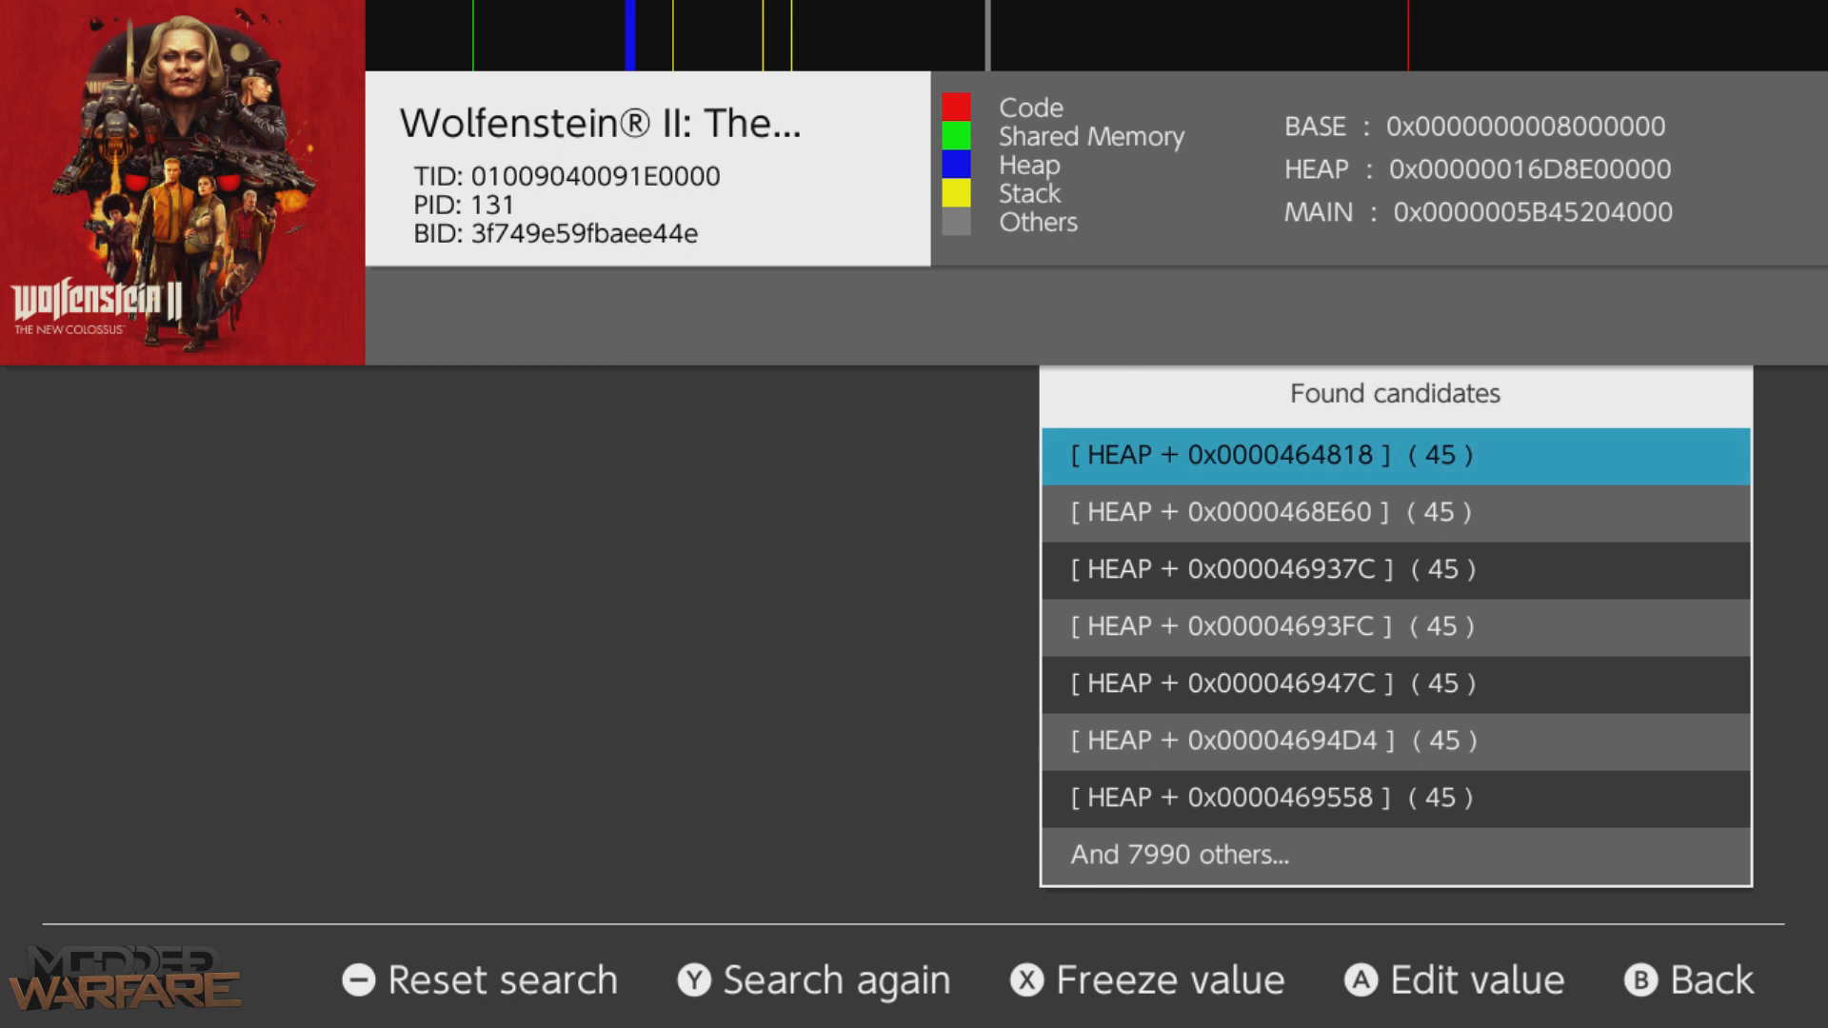
- Start a new search, keeping the value type, equals mode and HEAP region
key("y")
key("Return")
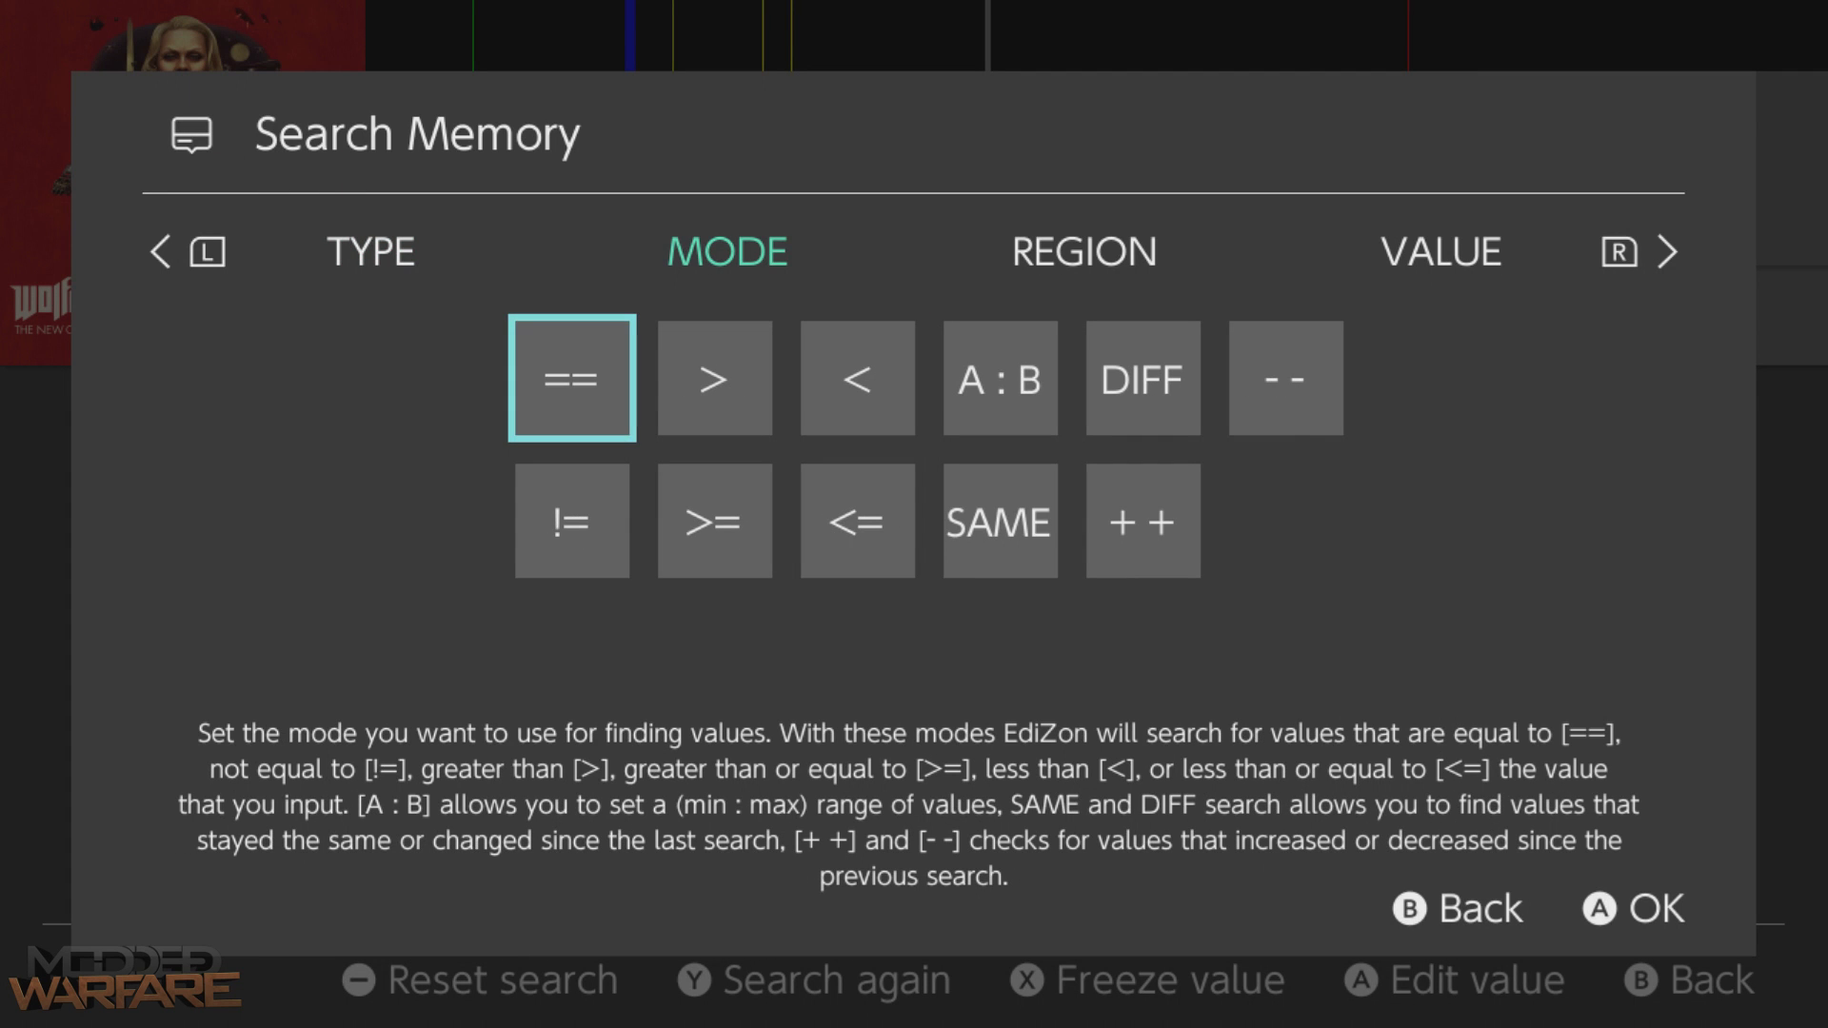
key("Return")
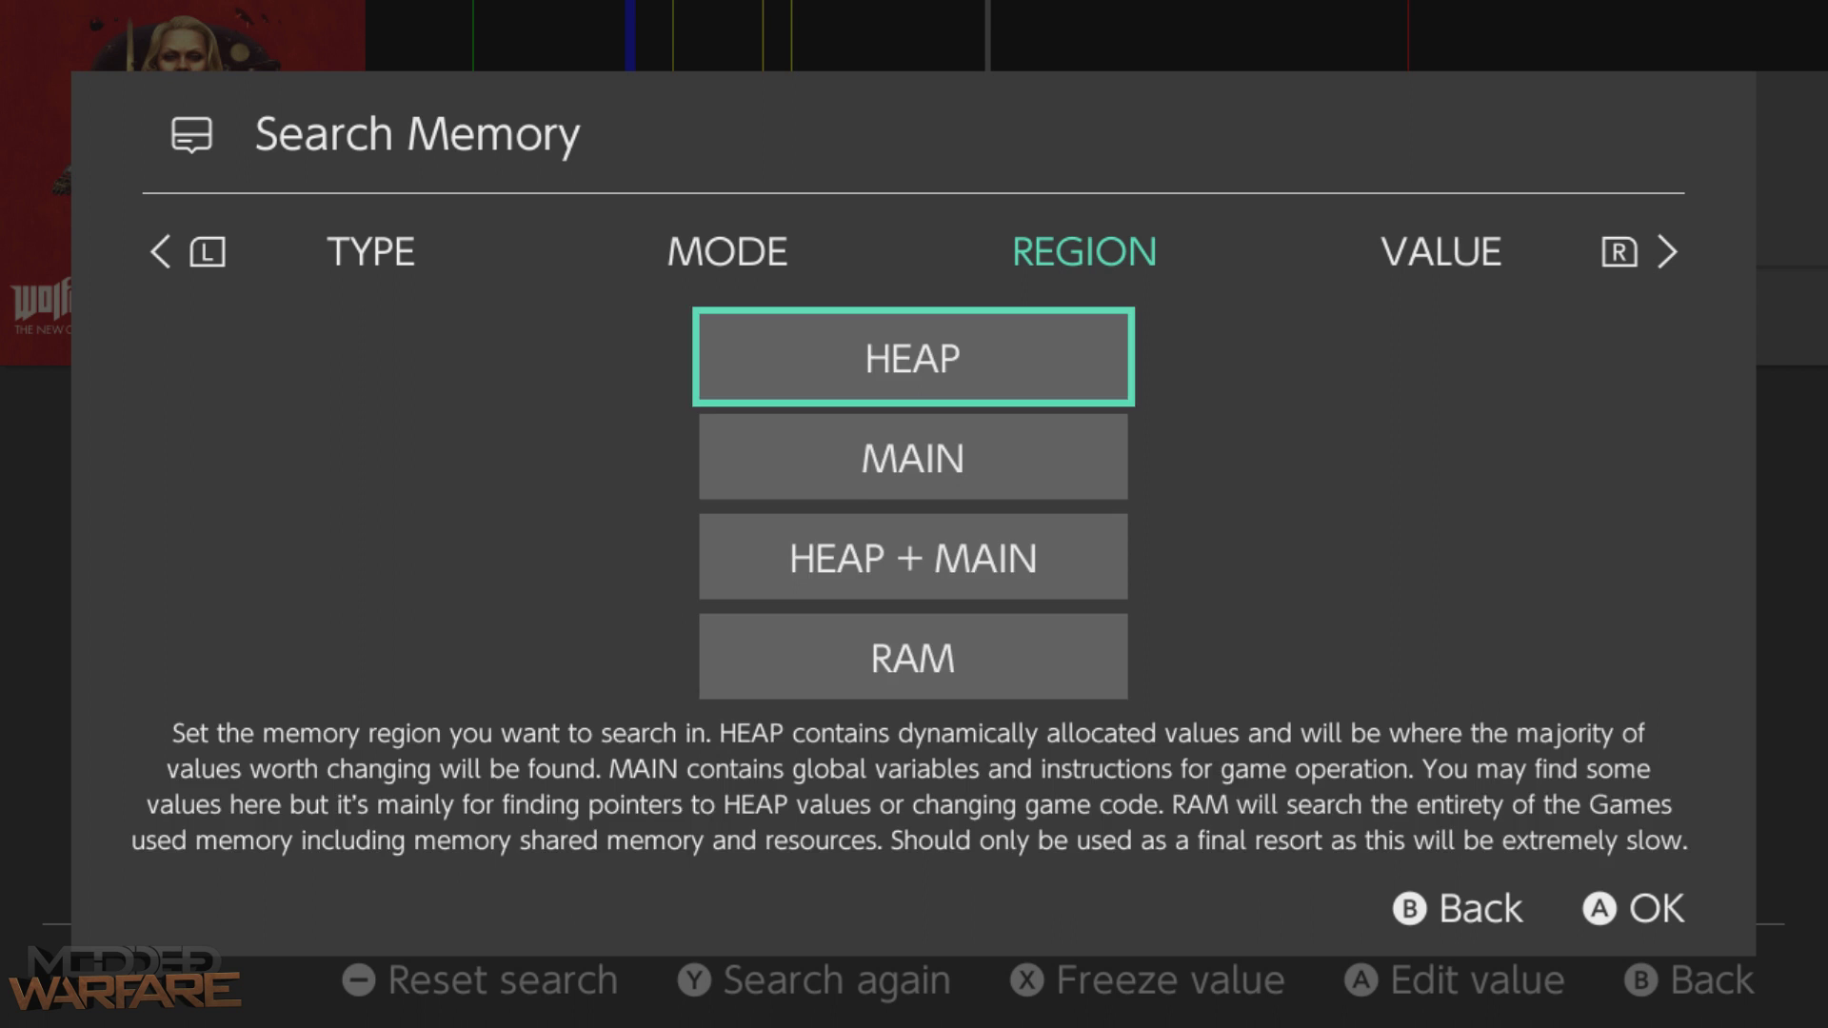
key("Return")
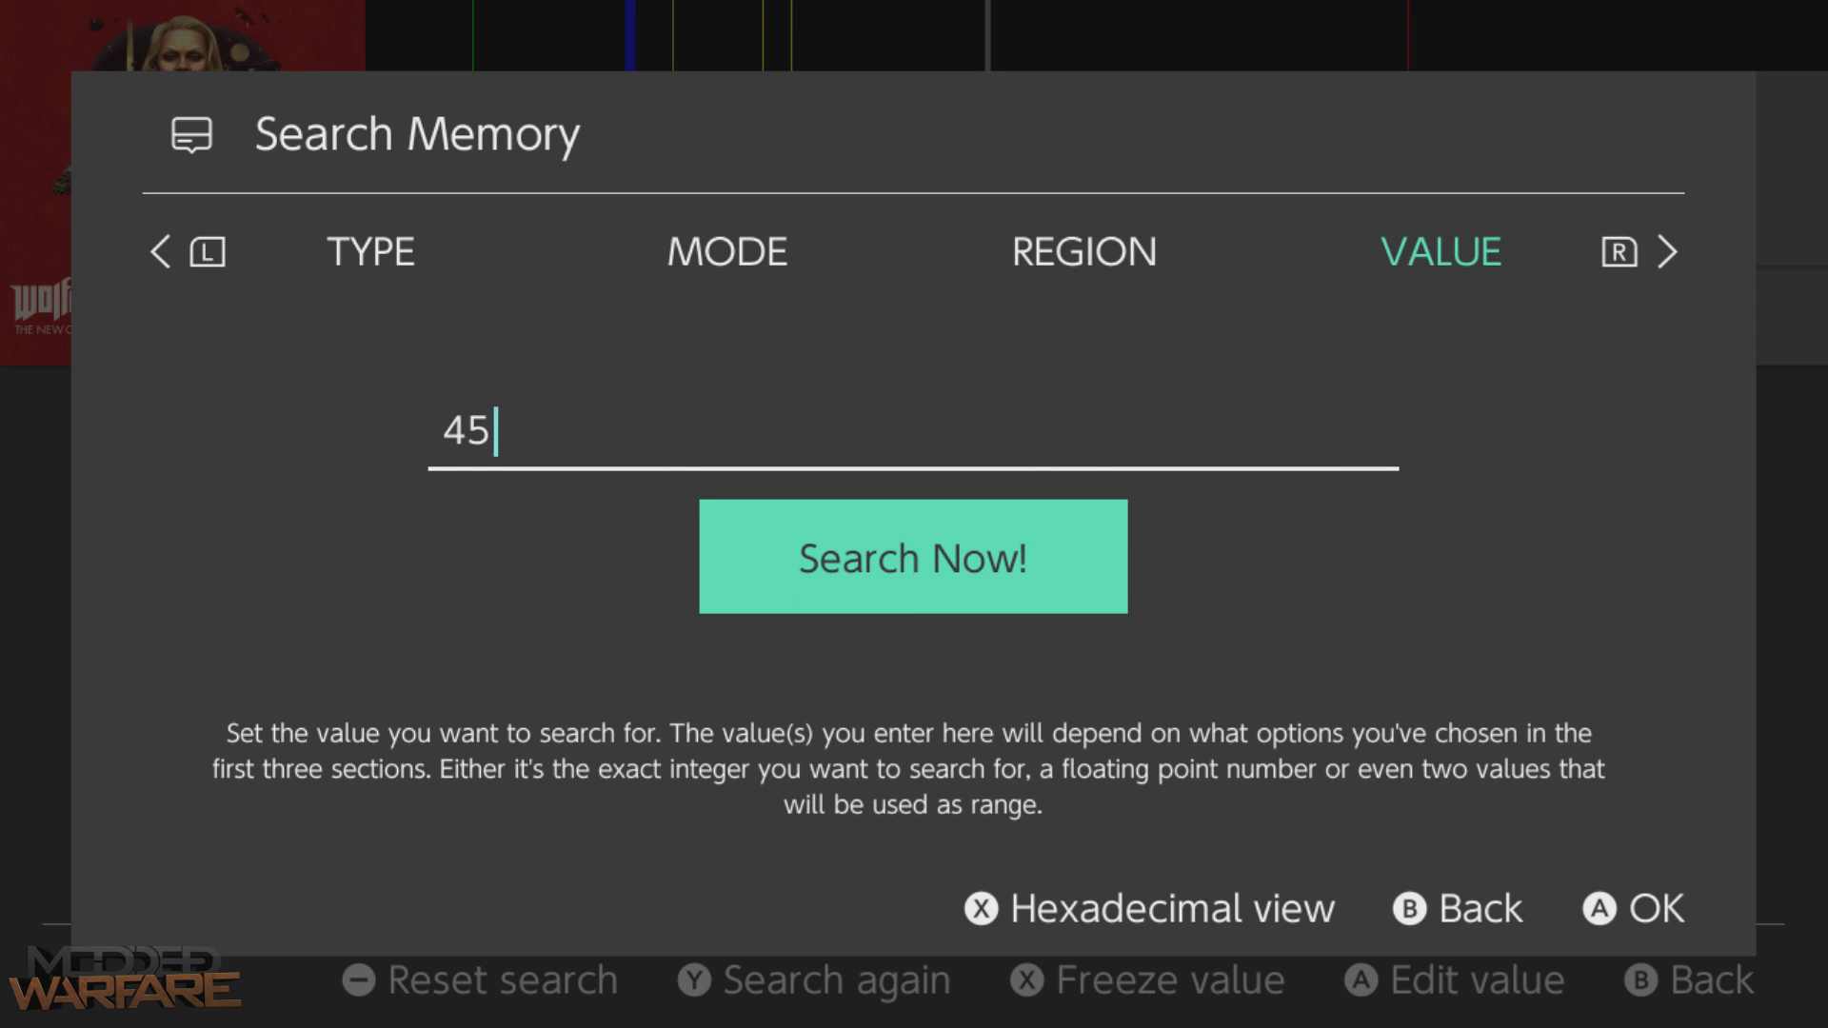
- Enter the current ammo count 34 and run the search
key("Return")
key("Right")
key("Right")
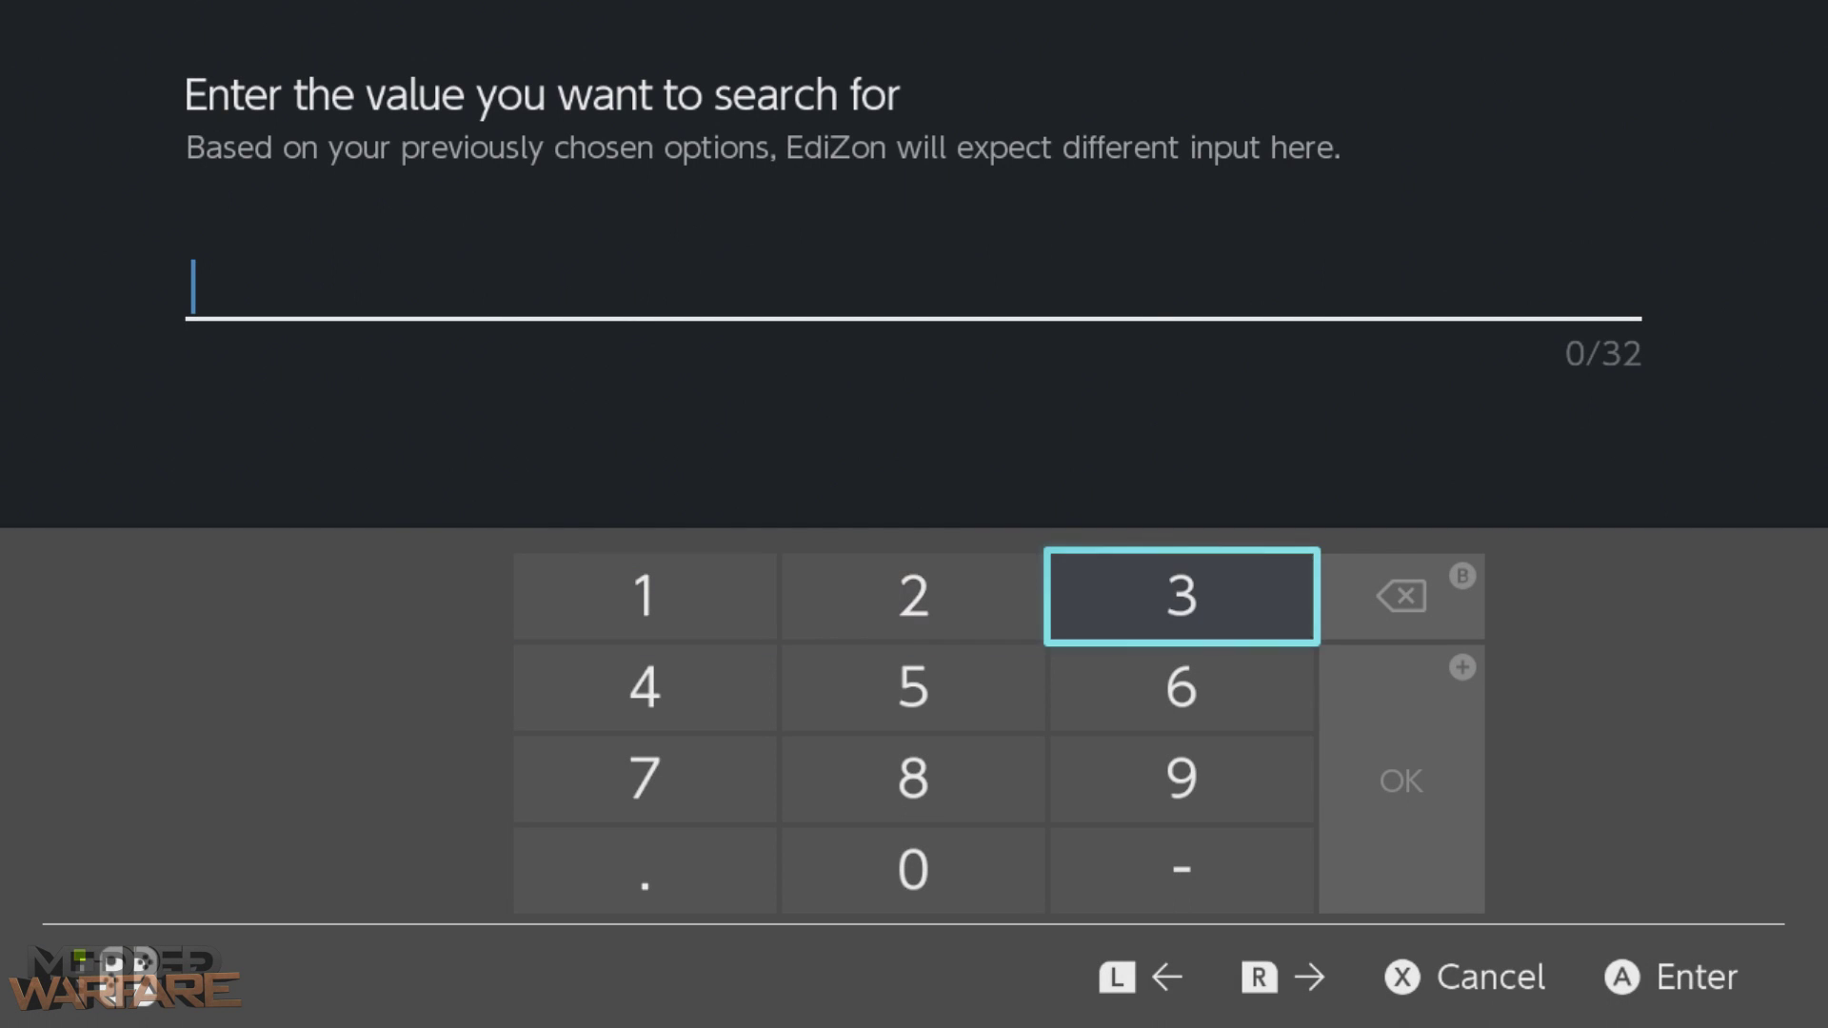
key("Down")
key("Up")
key("Return")
key("Down")
key("Left")
key("Left")
key("Return")
key("Right")
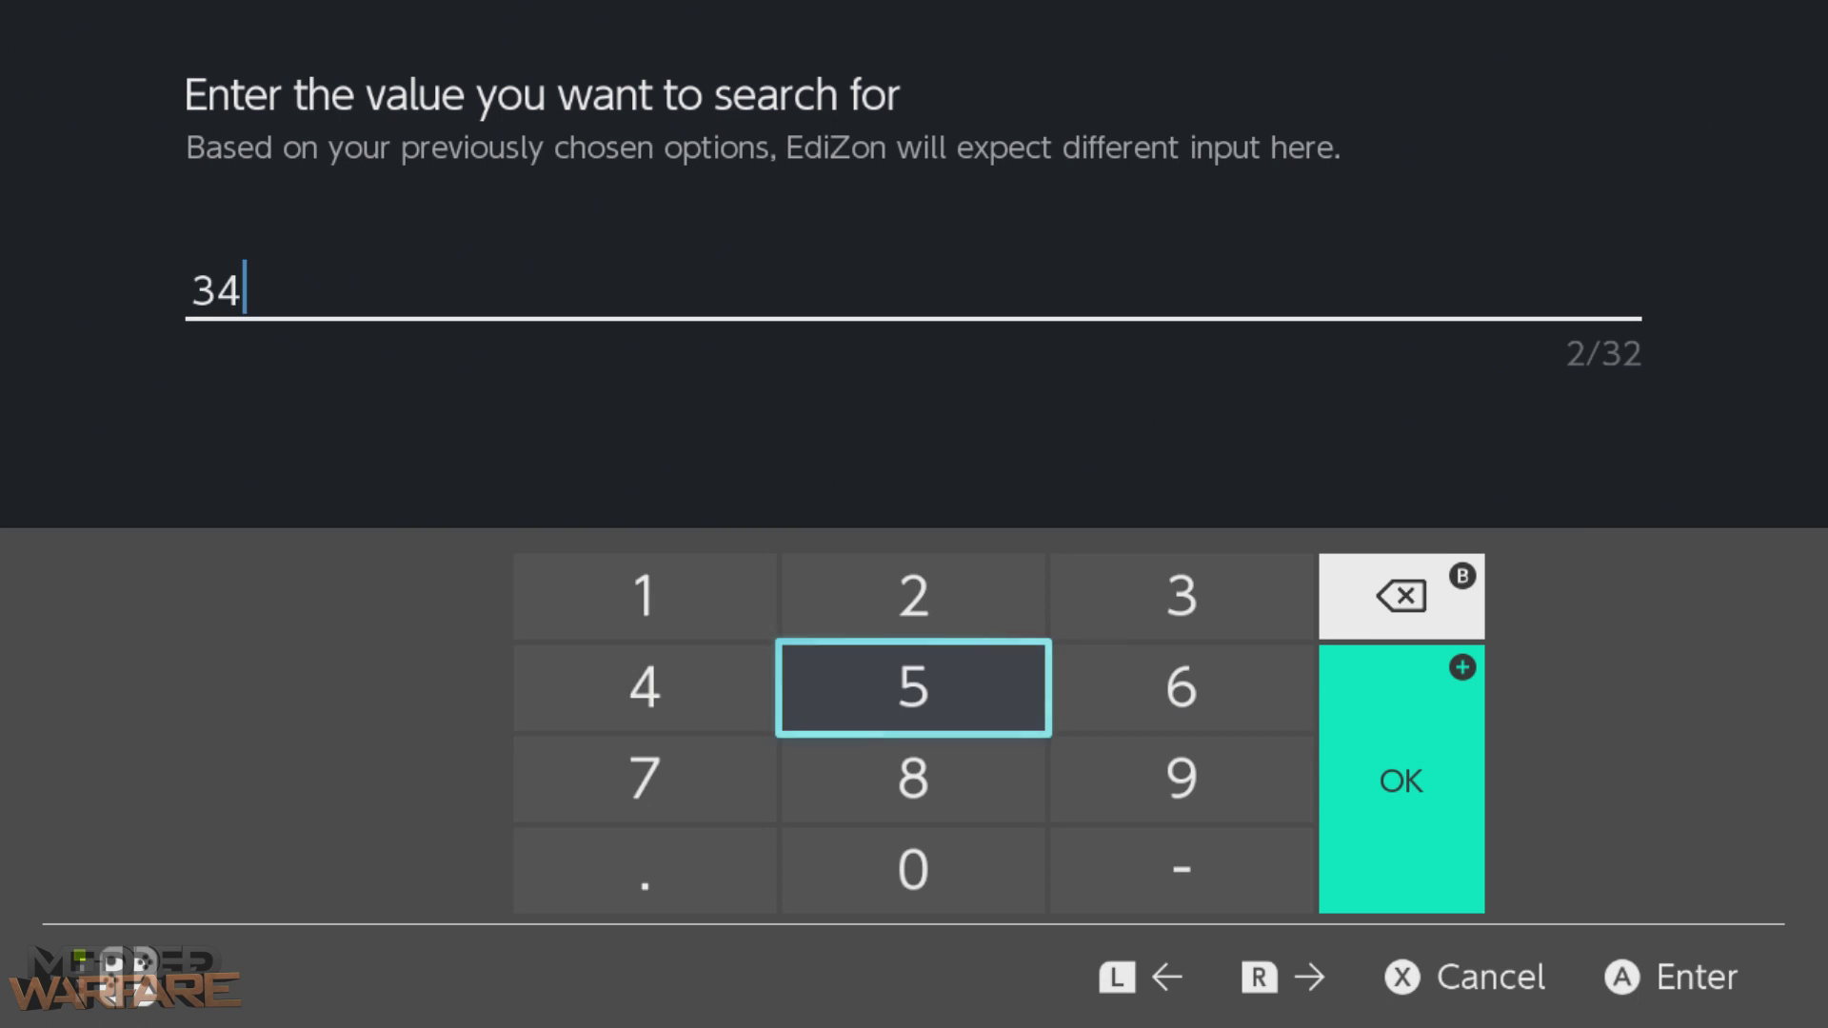
key("Right")
key("Right")
key("Return")
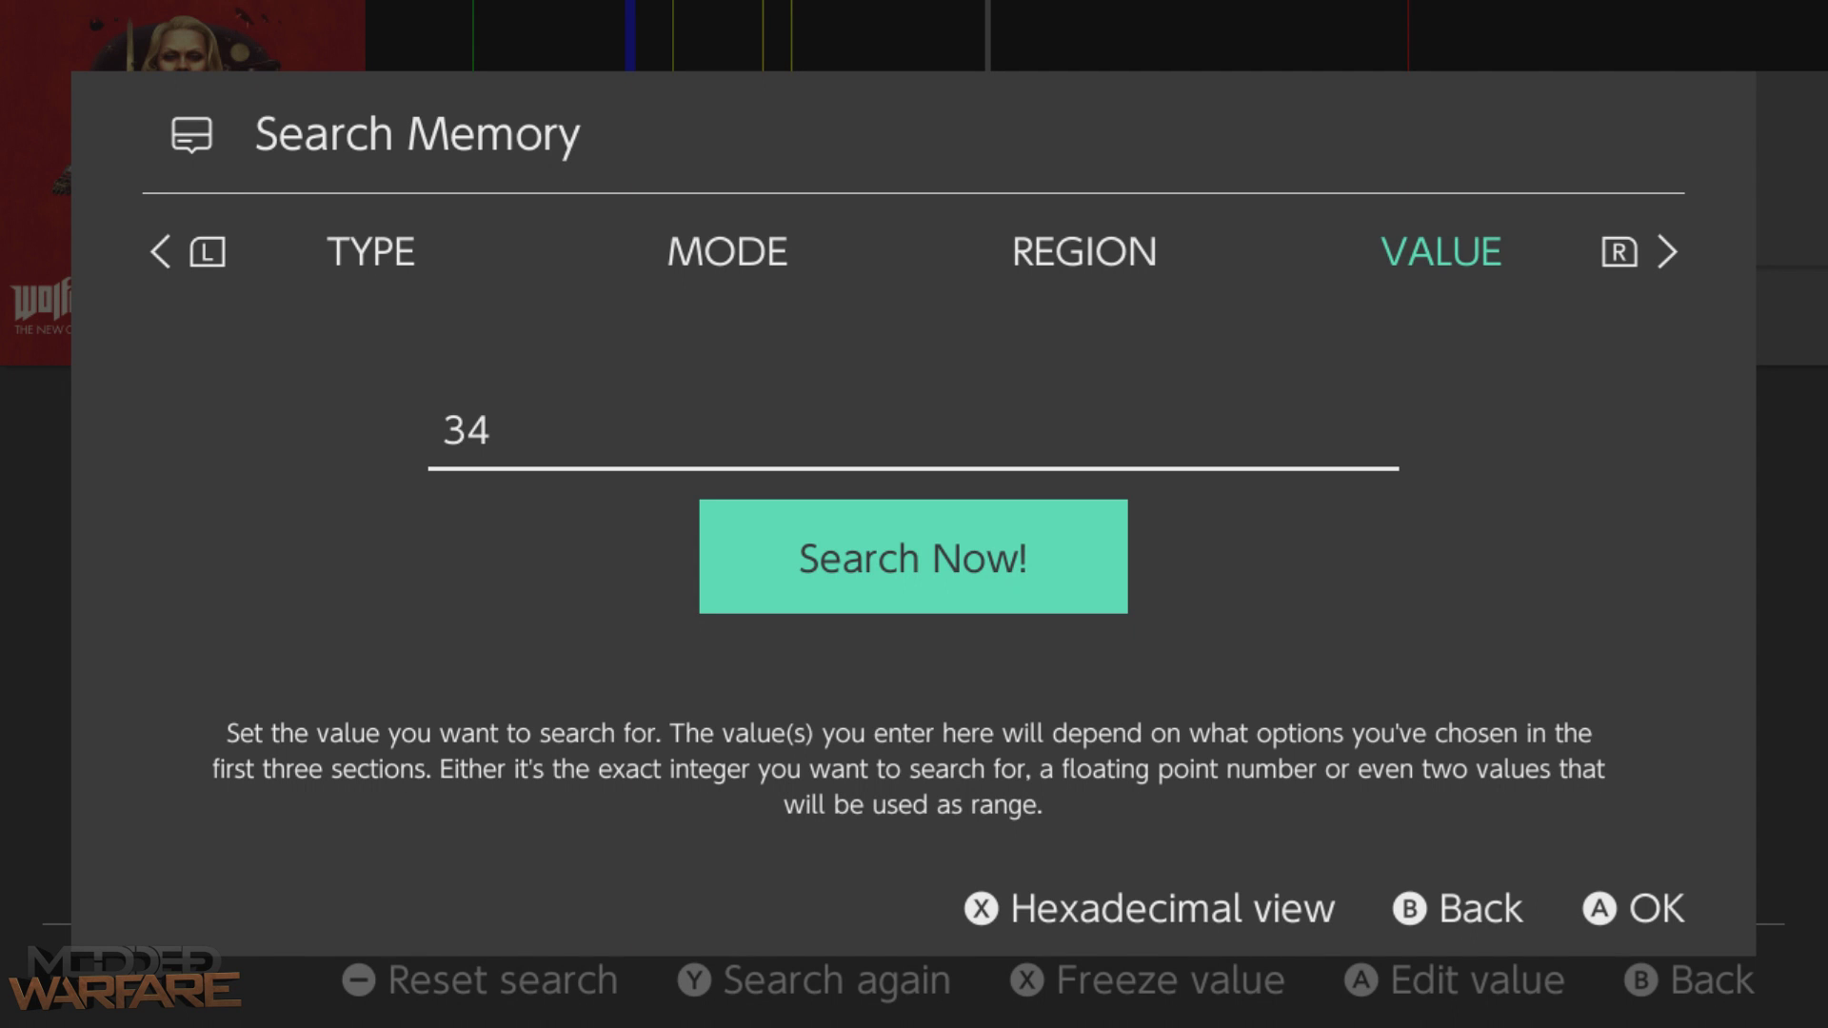
key("Return")
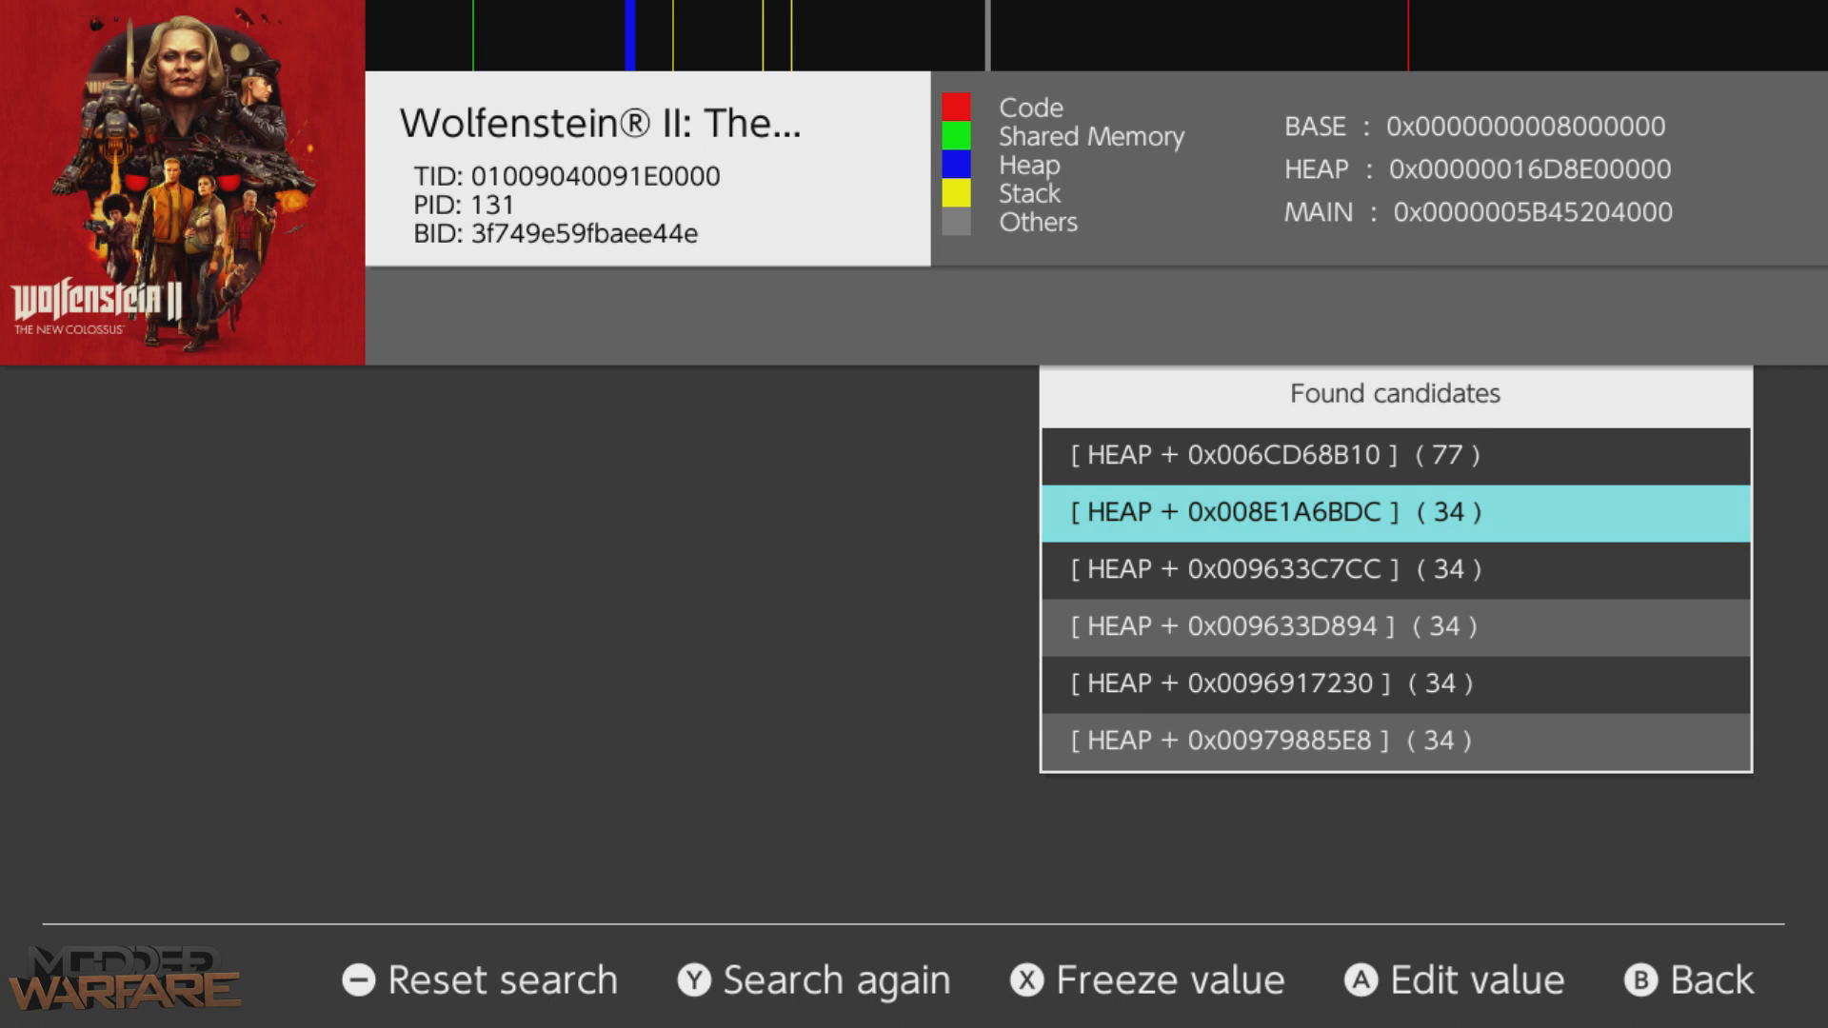
- Look through the six narrowed HEAP candidates holding 34
key("Down")
key("Down")
key("Down")
key("Down")
key("Down")
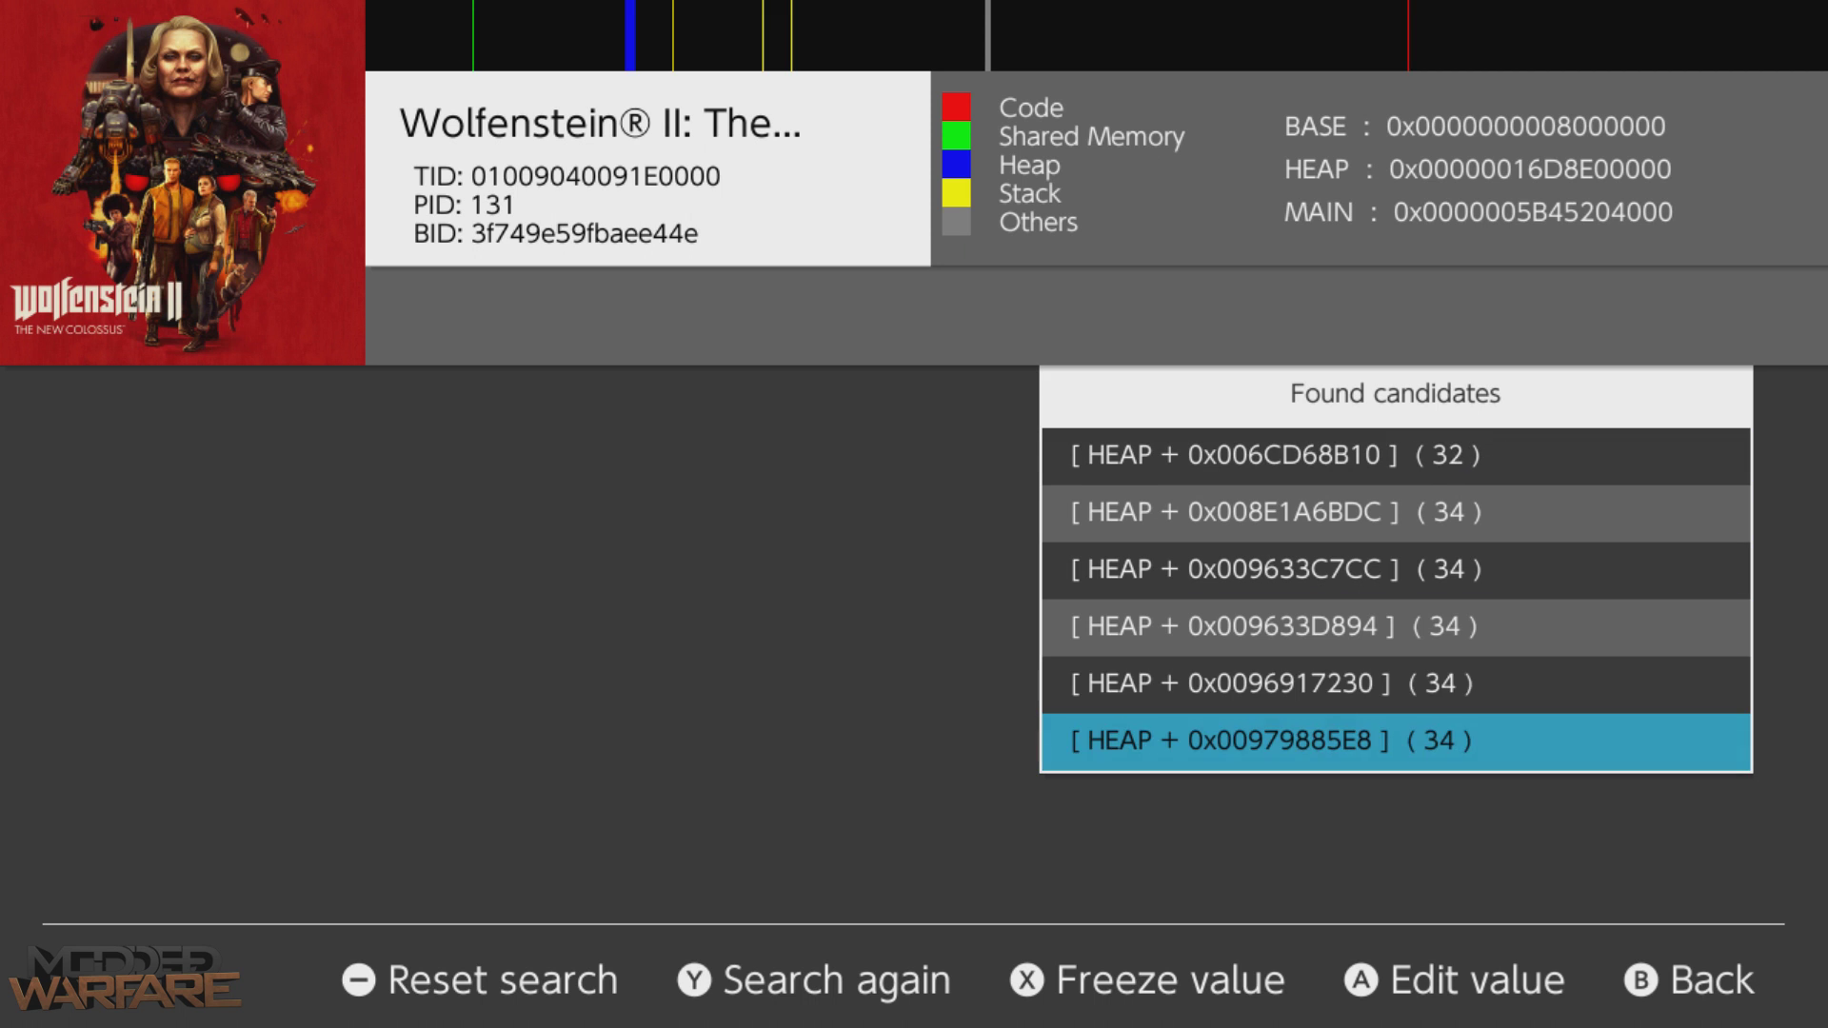
key("Up")
key("Up")
key("Up")
key("Up")
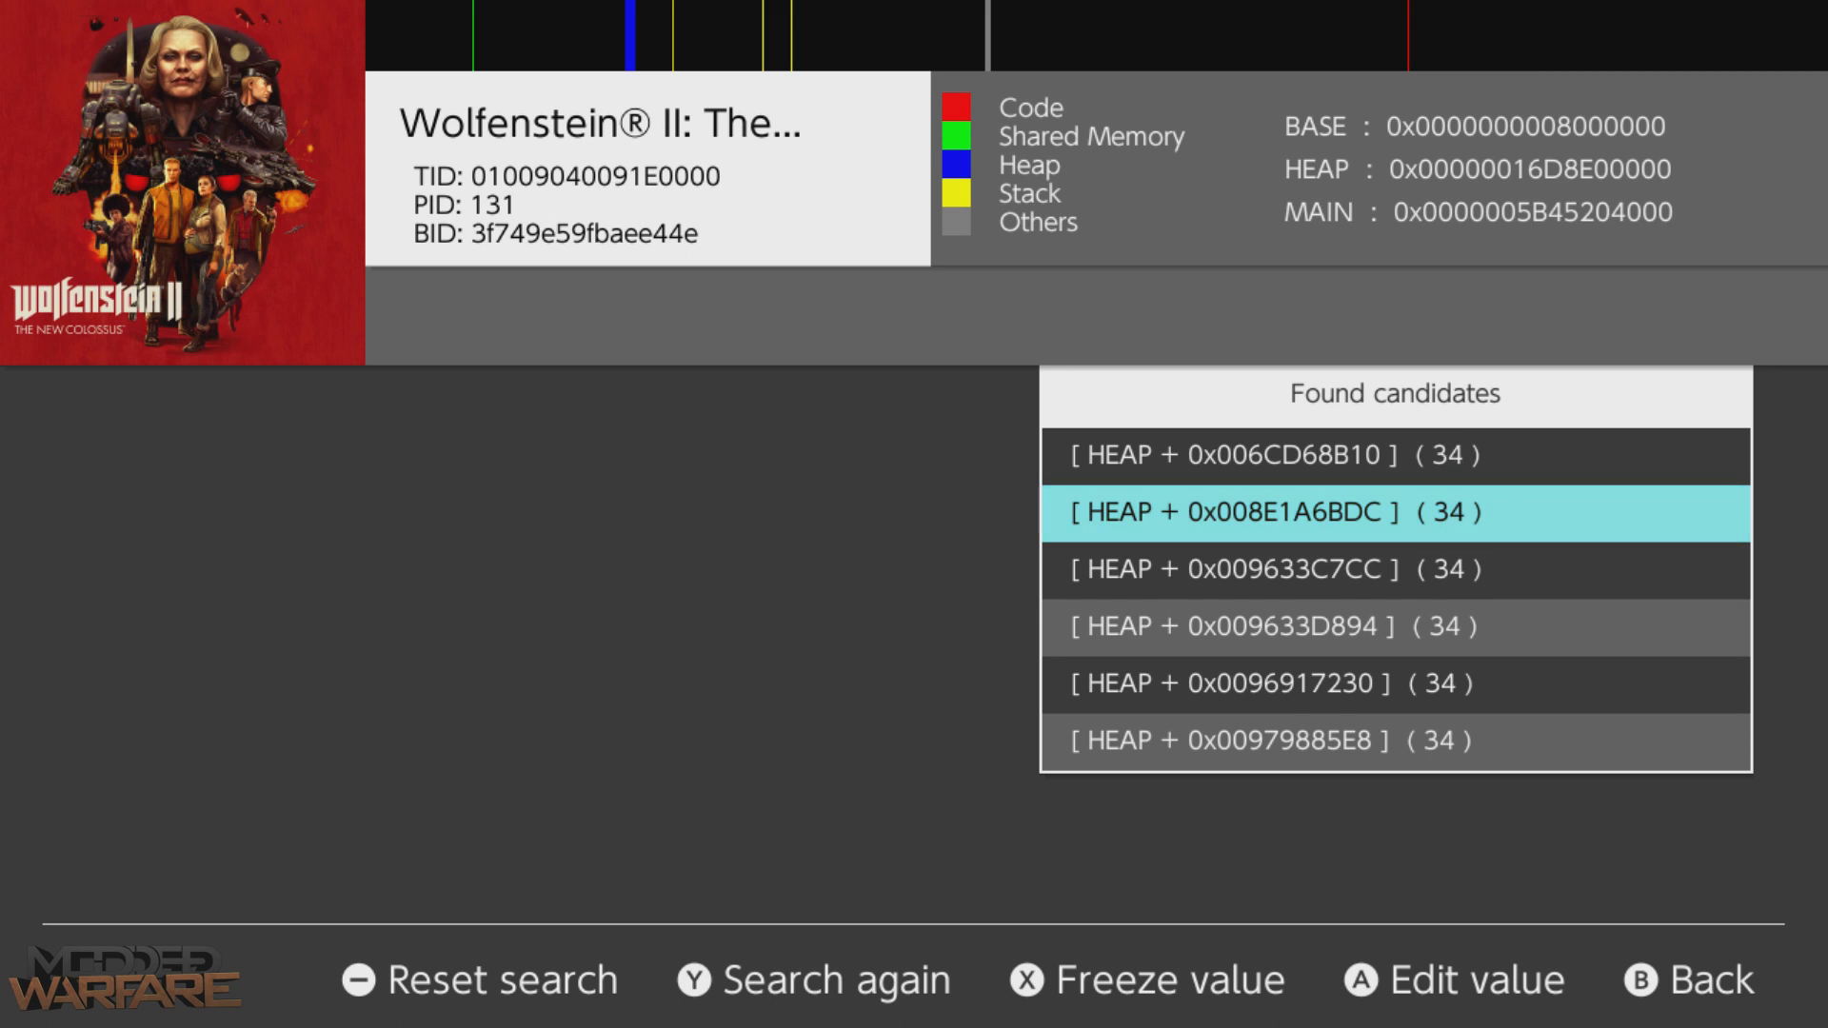
key("Down")
key("Down")
key("Down")
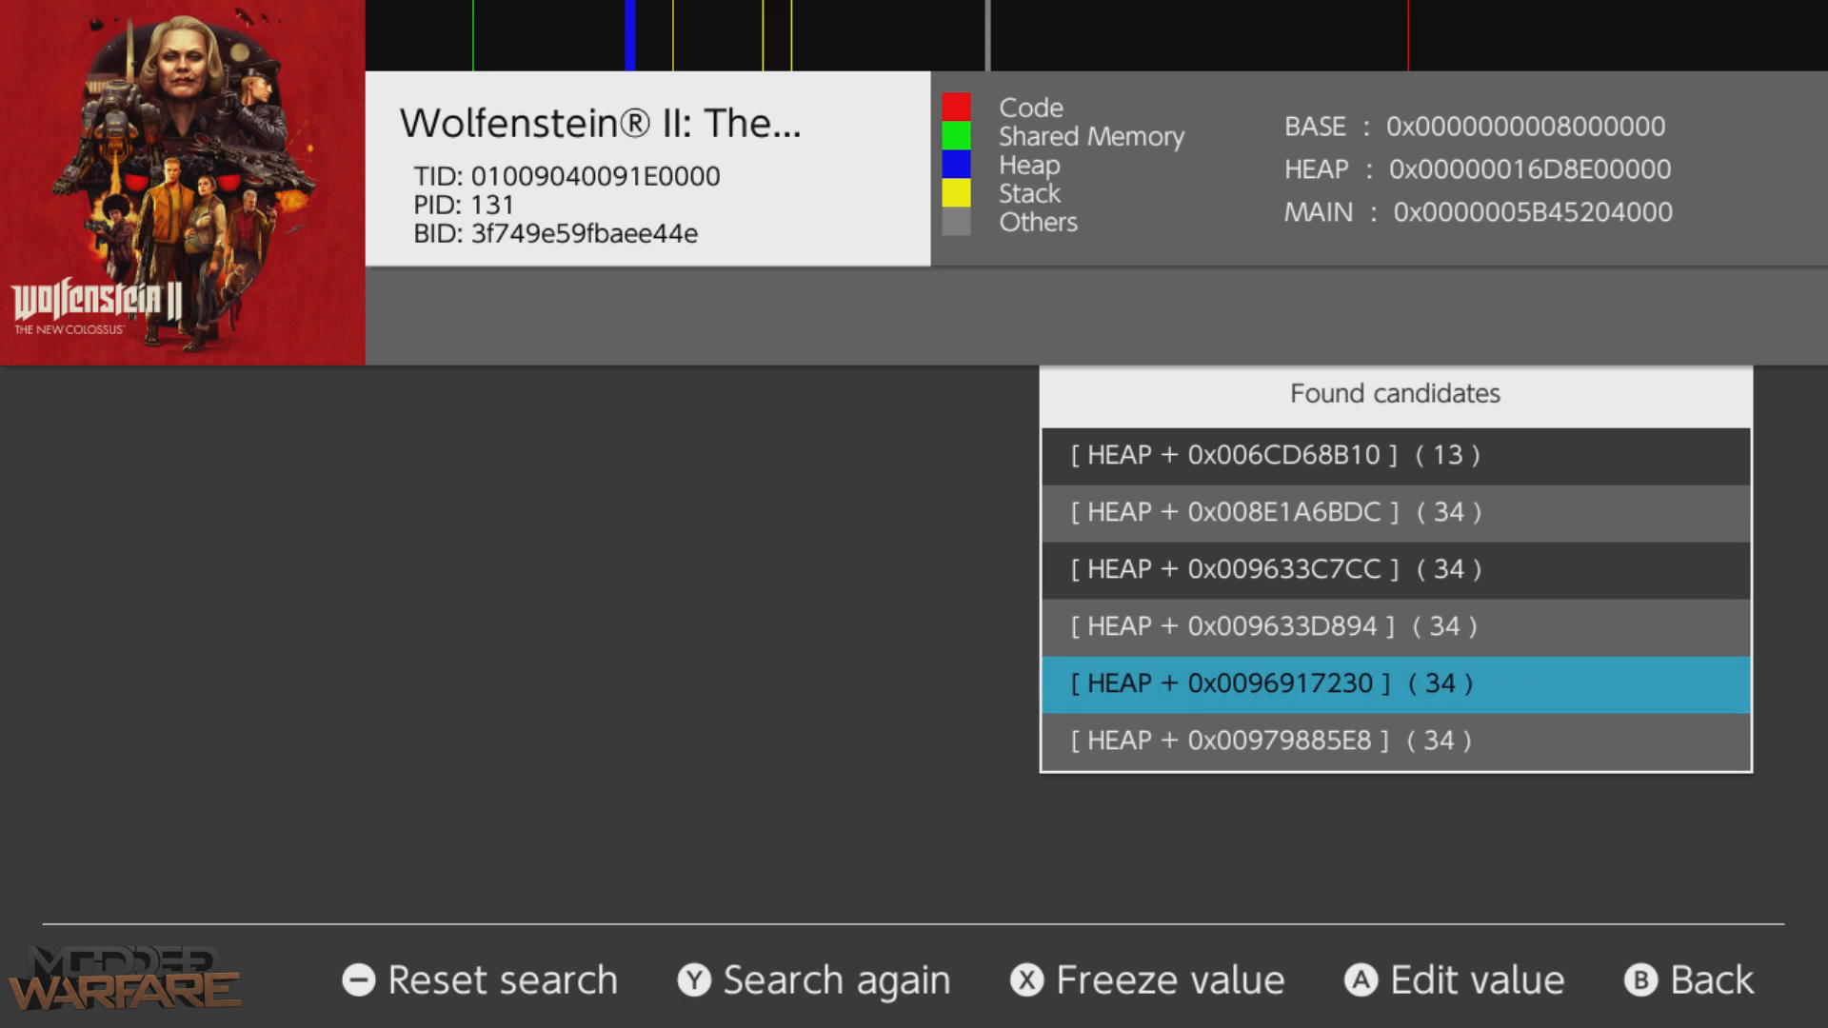
key("Up")
key("Up")
key("Up")
key("Up")
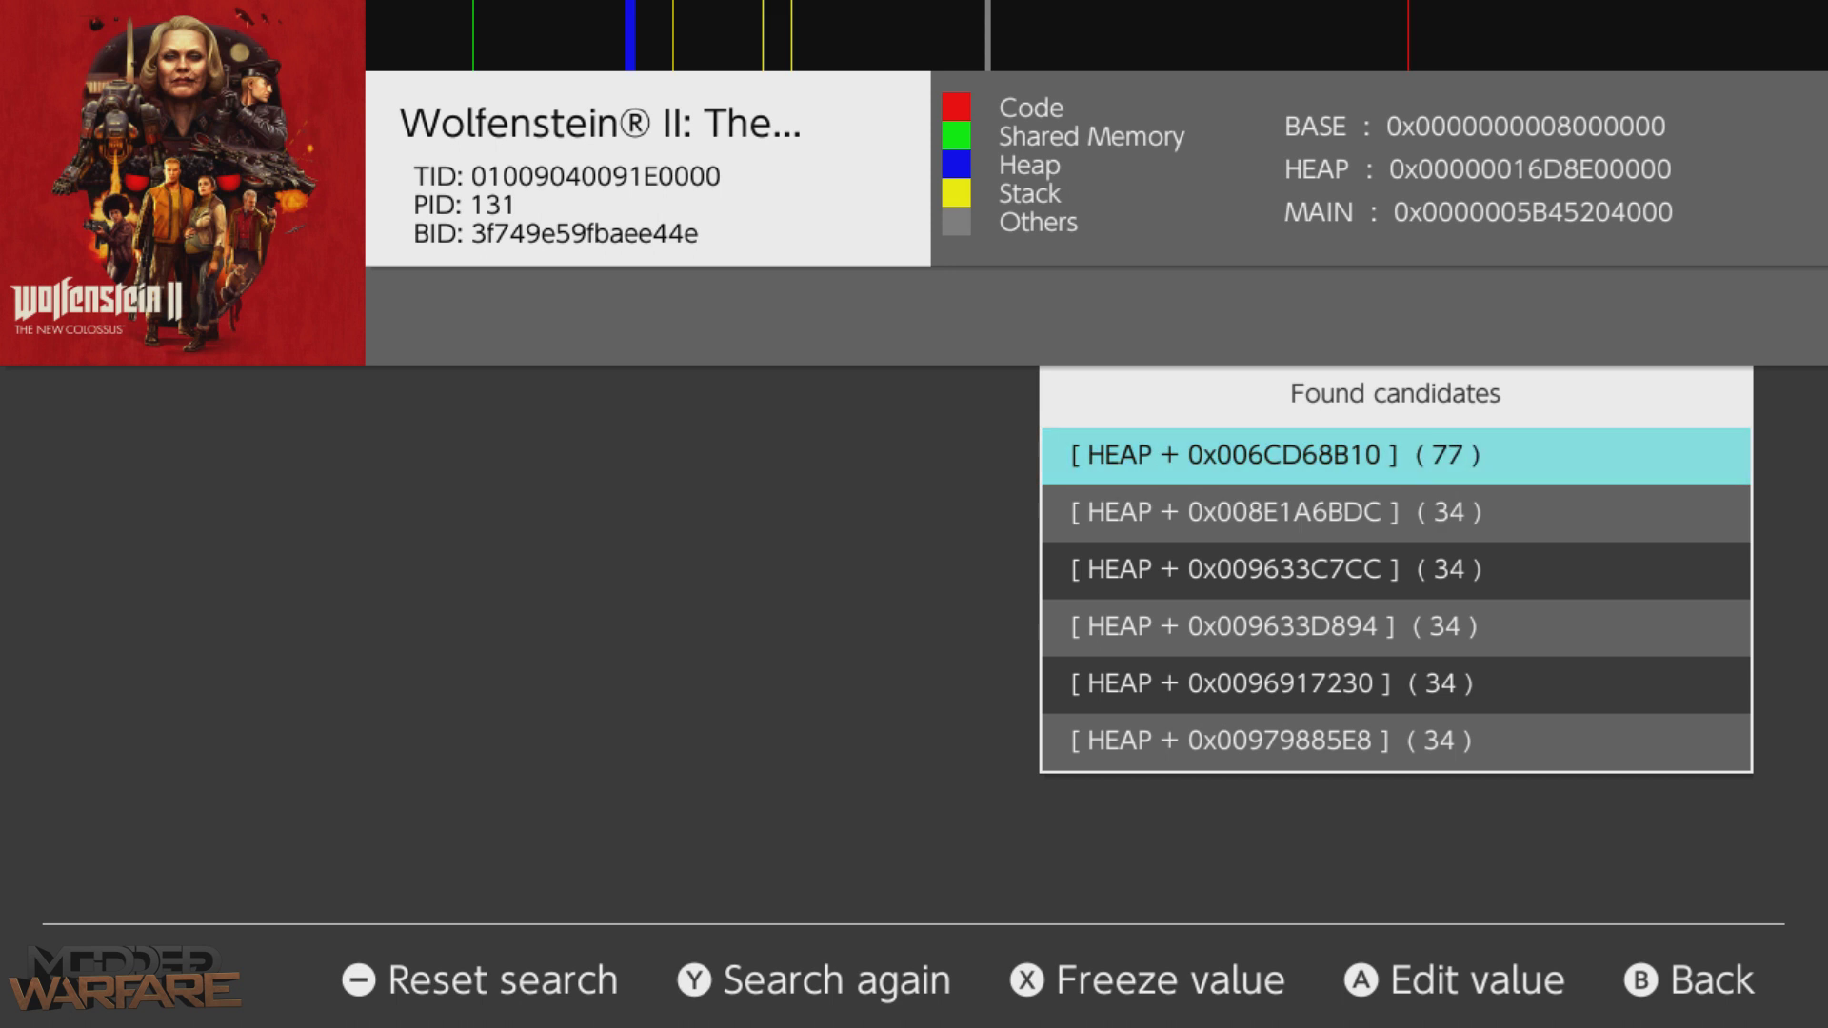
key("Down")
key("Up")
key("Up")
key("Up")
key("Up")
key("Up")
key("Up")
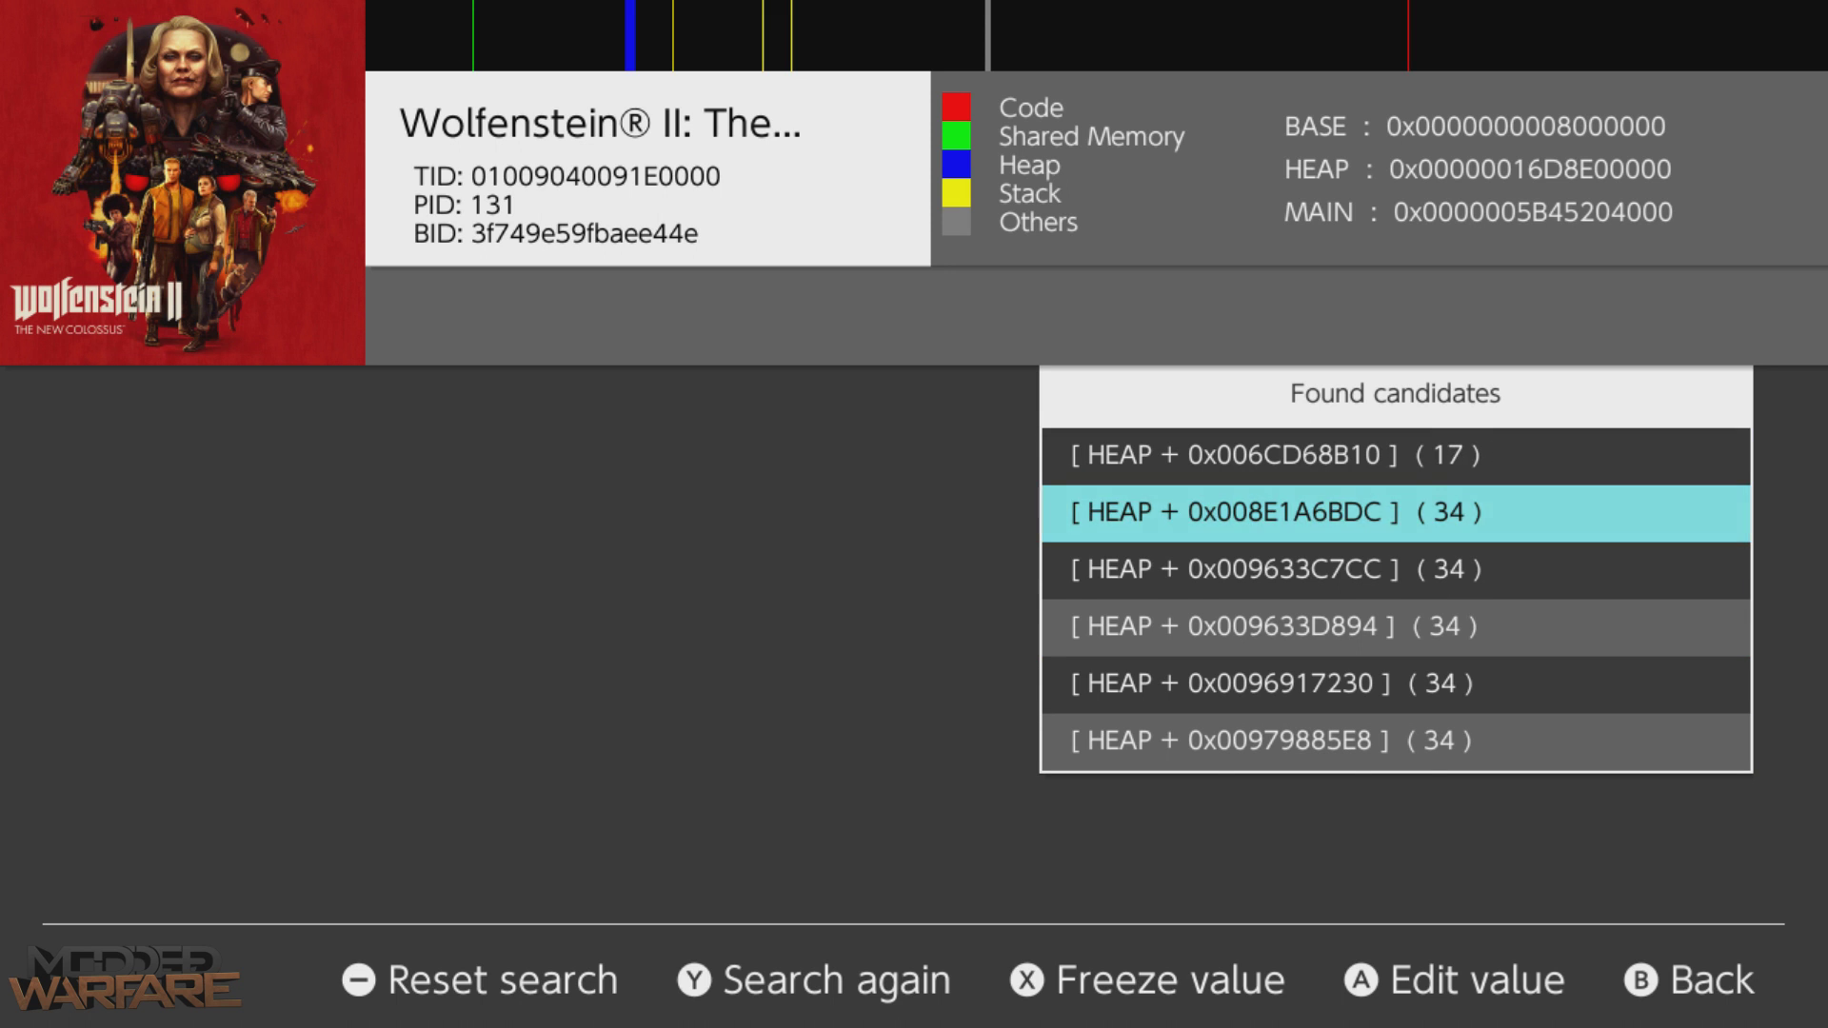
key("Down")
key("Down")
key("Down")
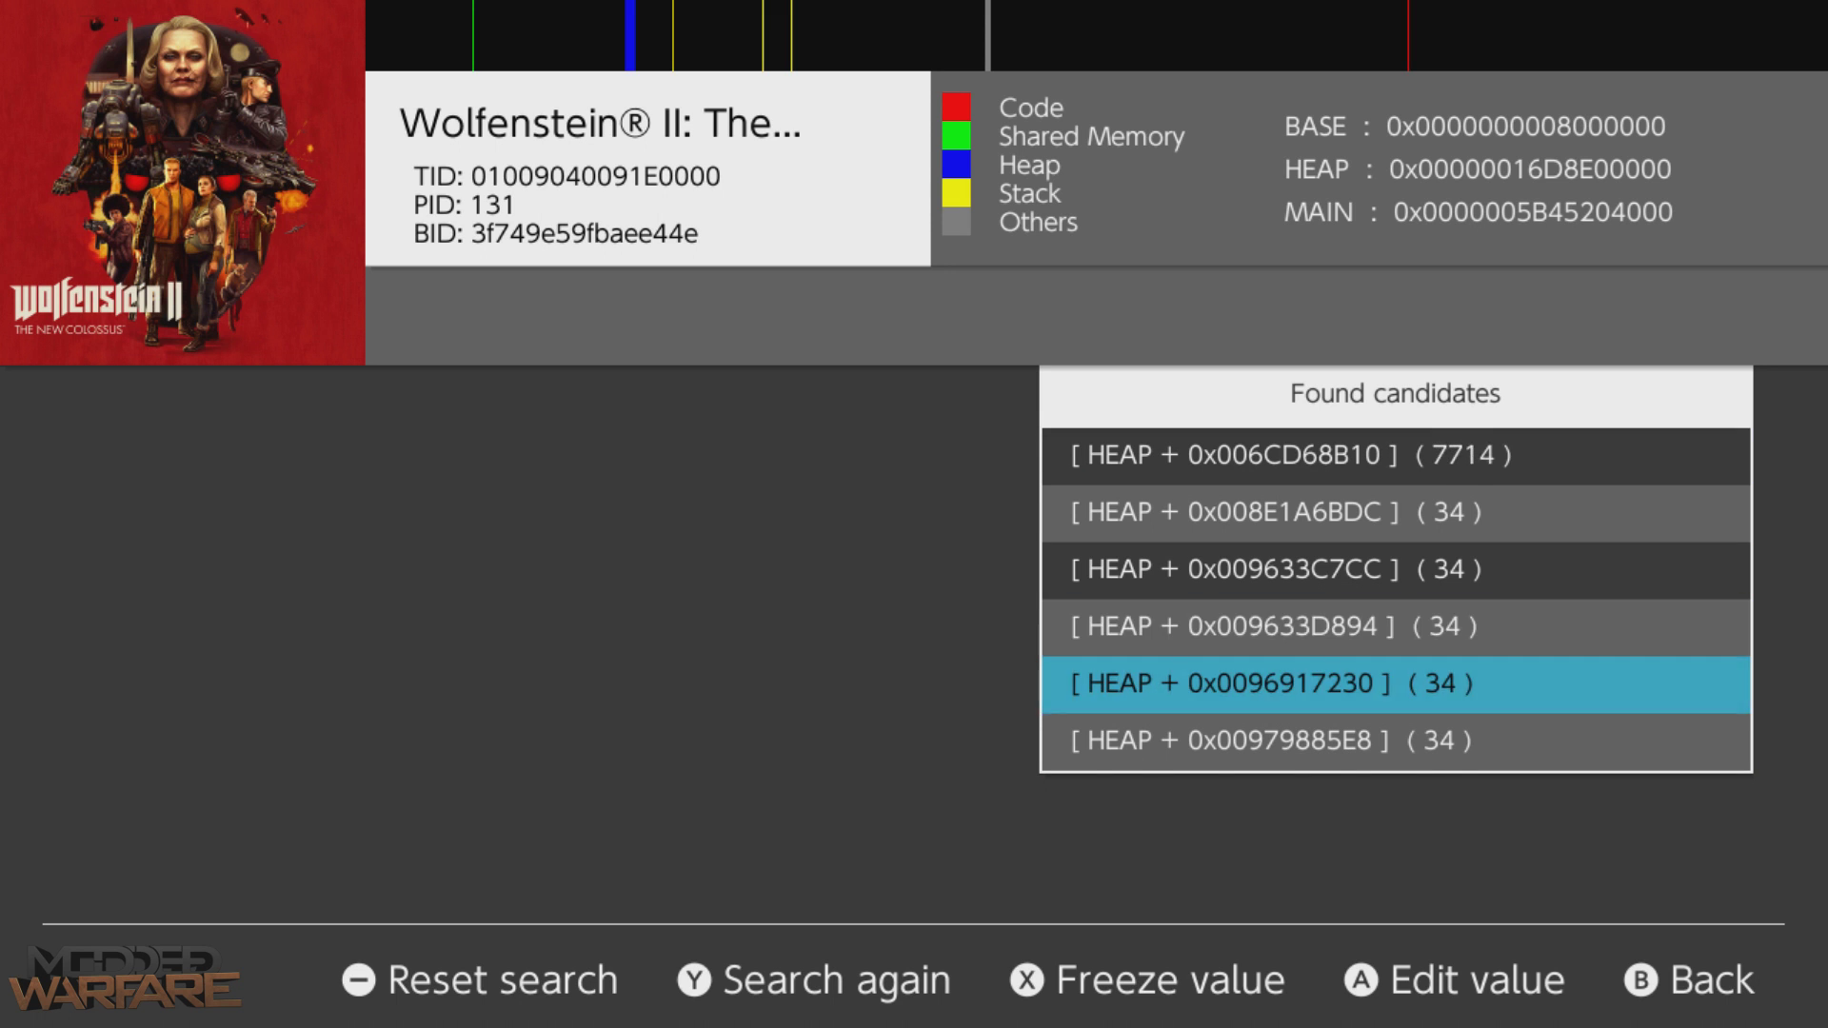
key("Up")
key("Down")
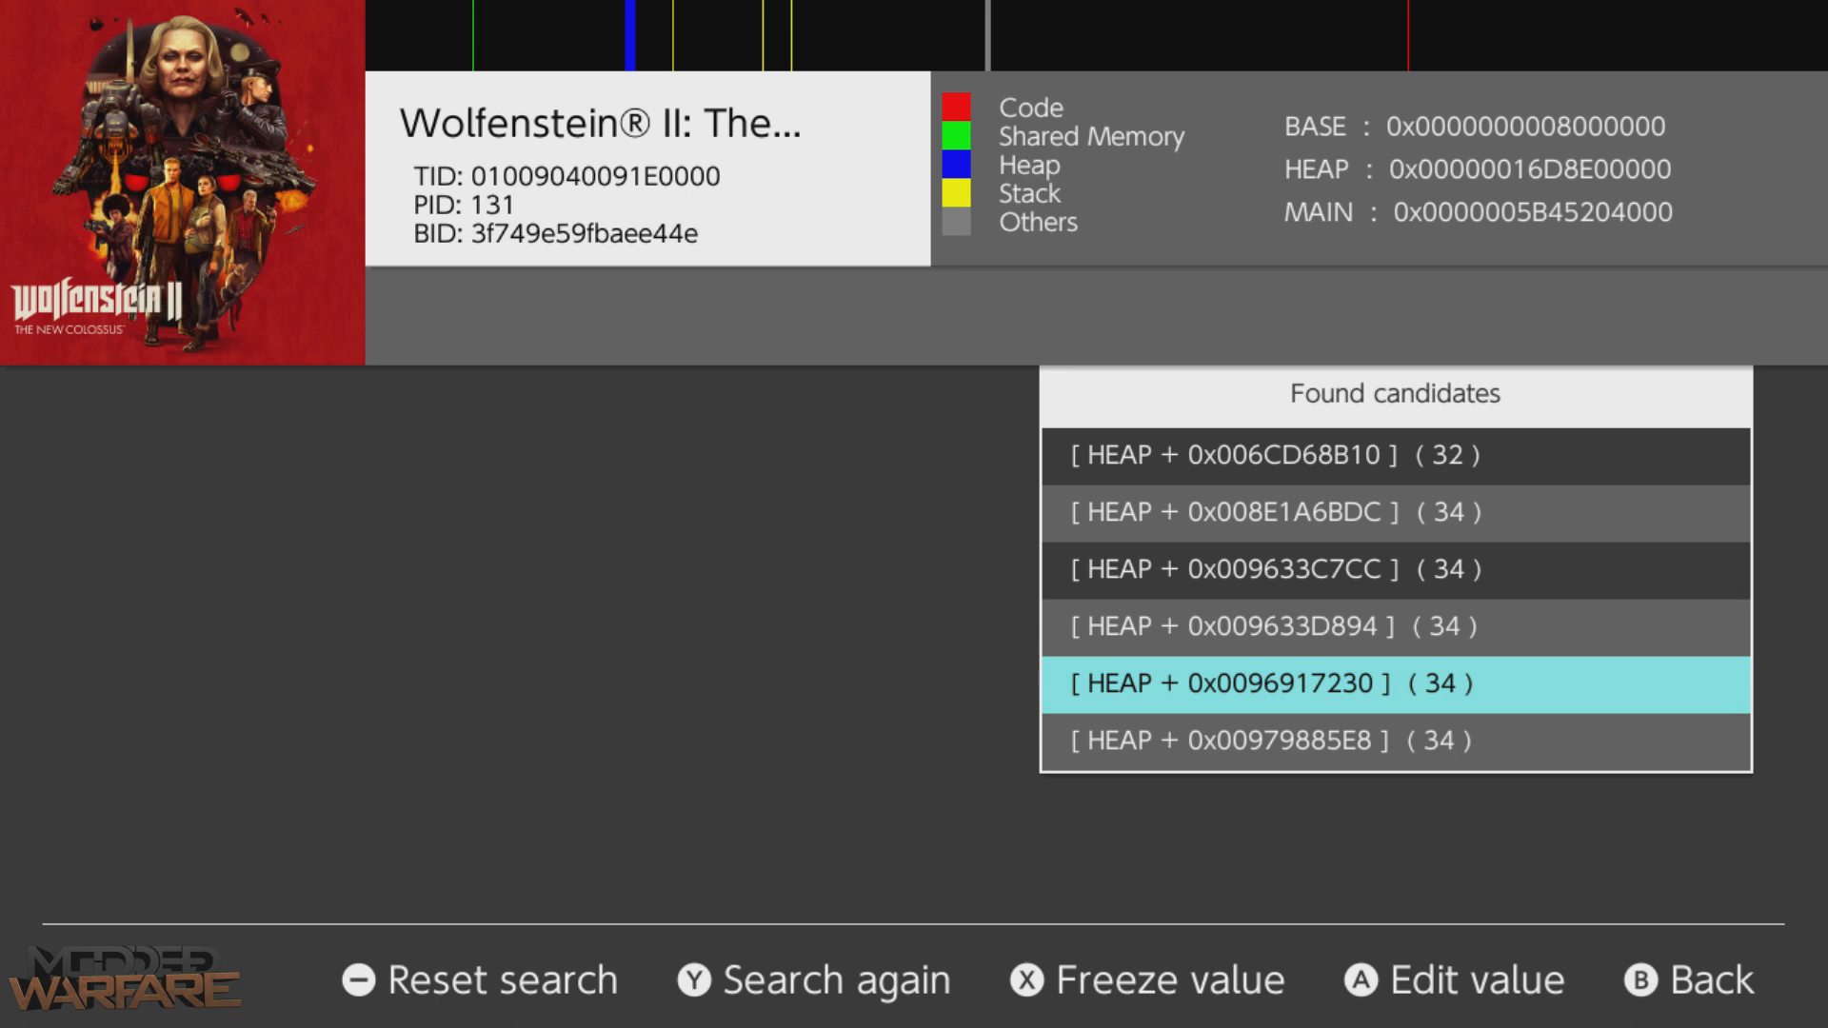
key("a")
key("Right")
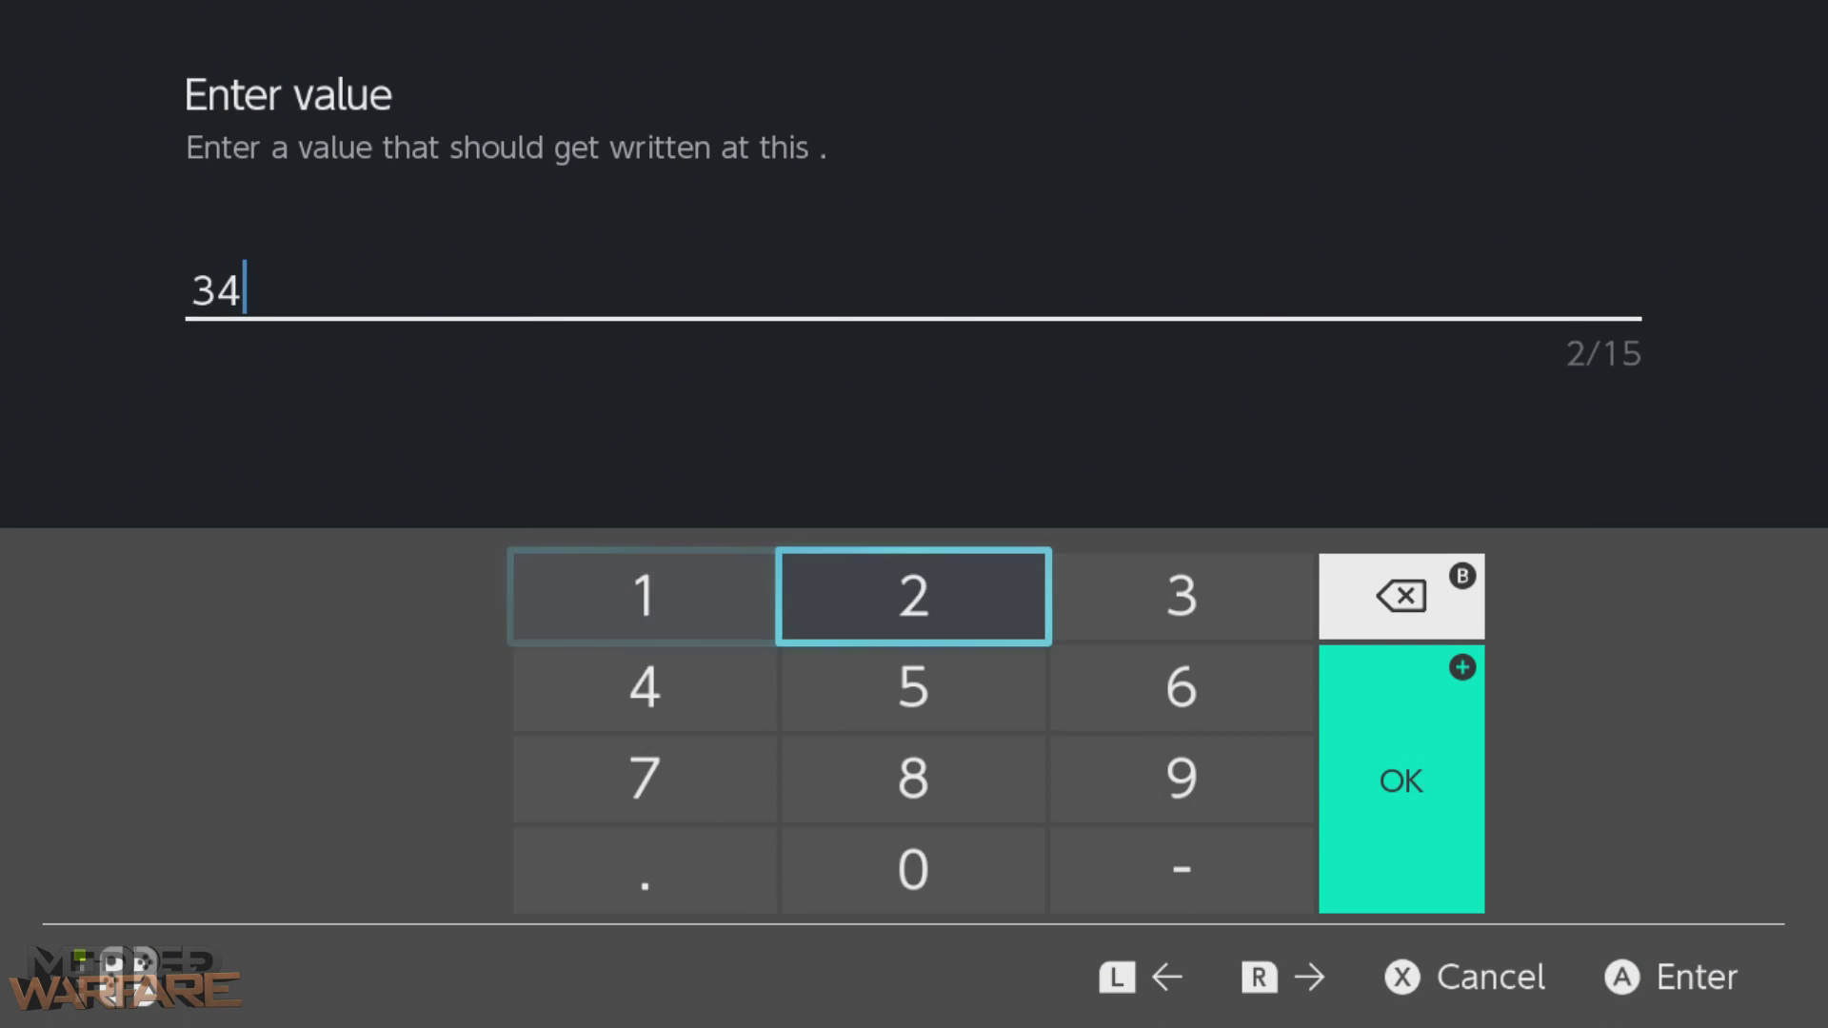
key("Right")
key("Down")
key("BackSpace")
key("BackSpace")
key("Left")
key("Down")
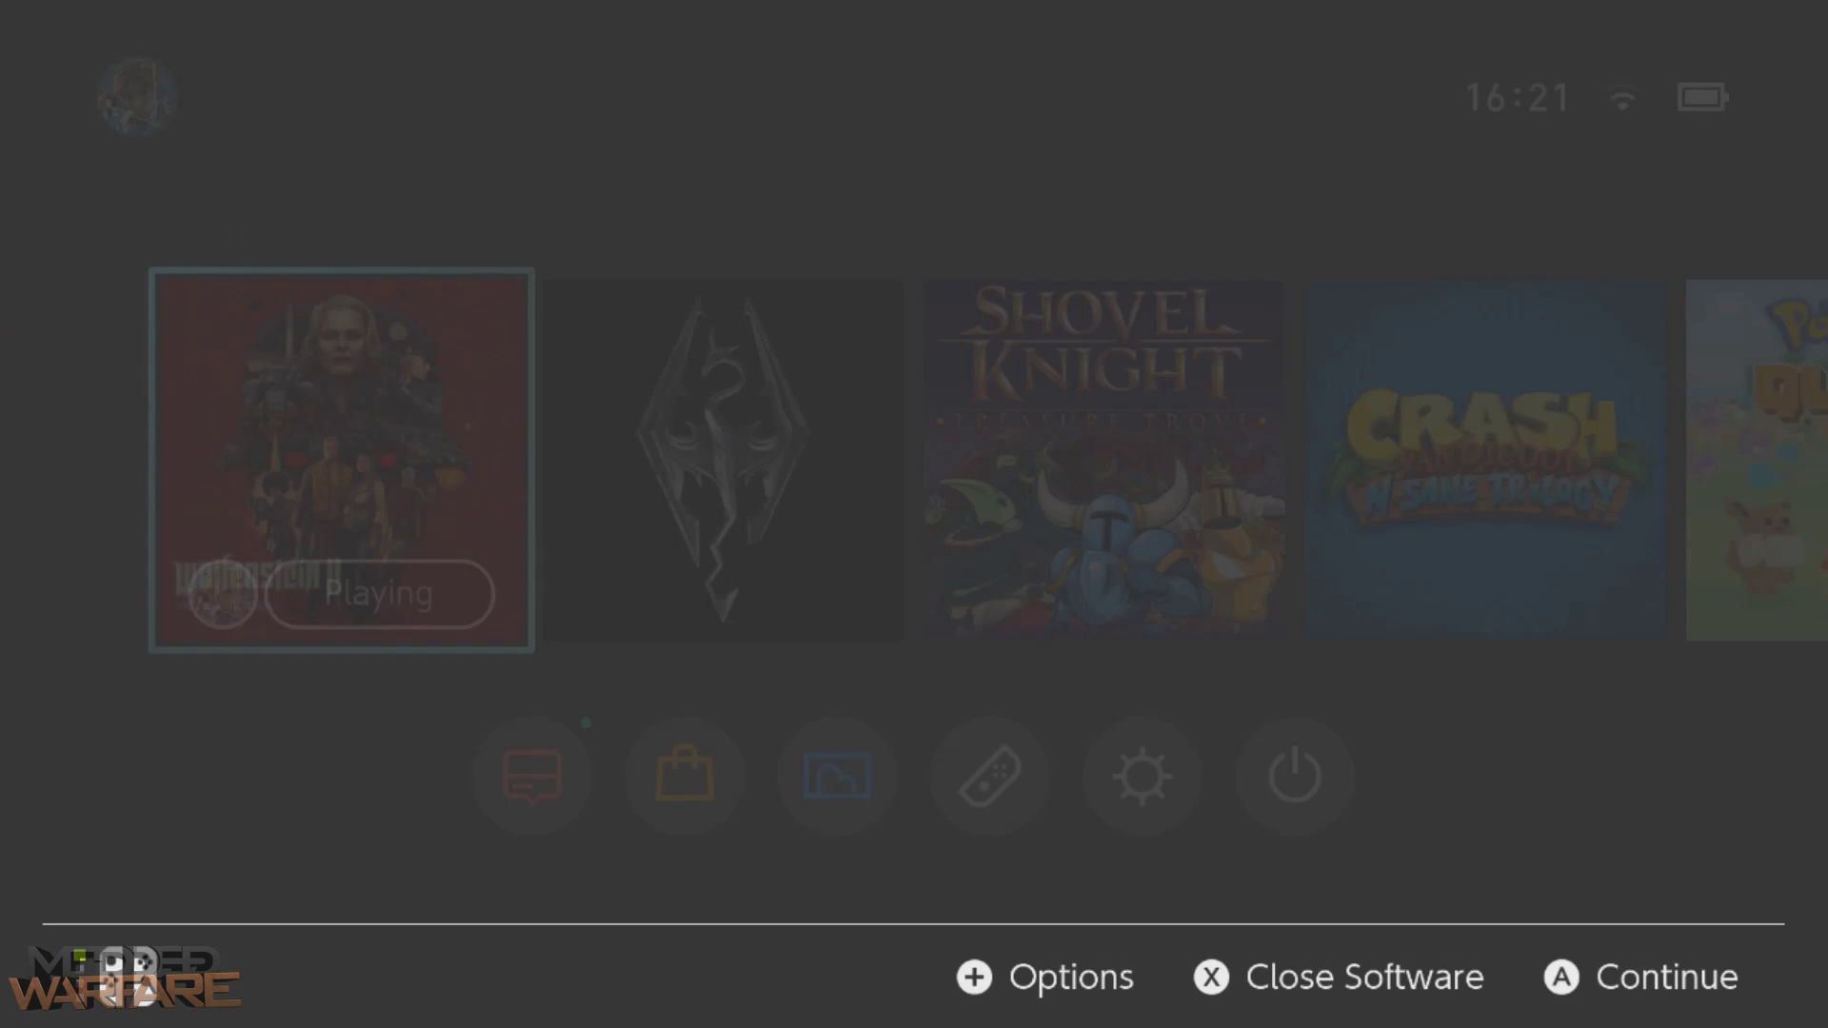
- Back in the game, shoot the corridor soldier and reload, watching ammo drain
key("Return")
key("Return")
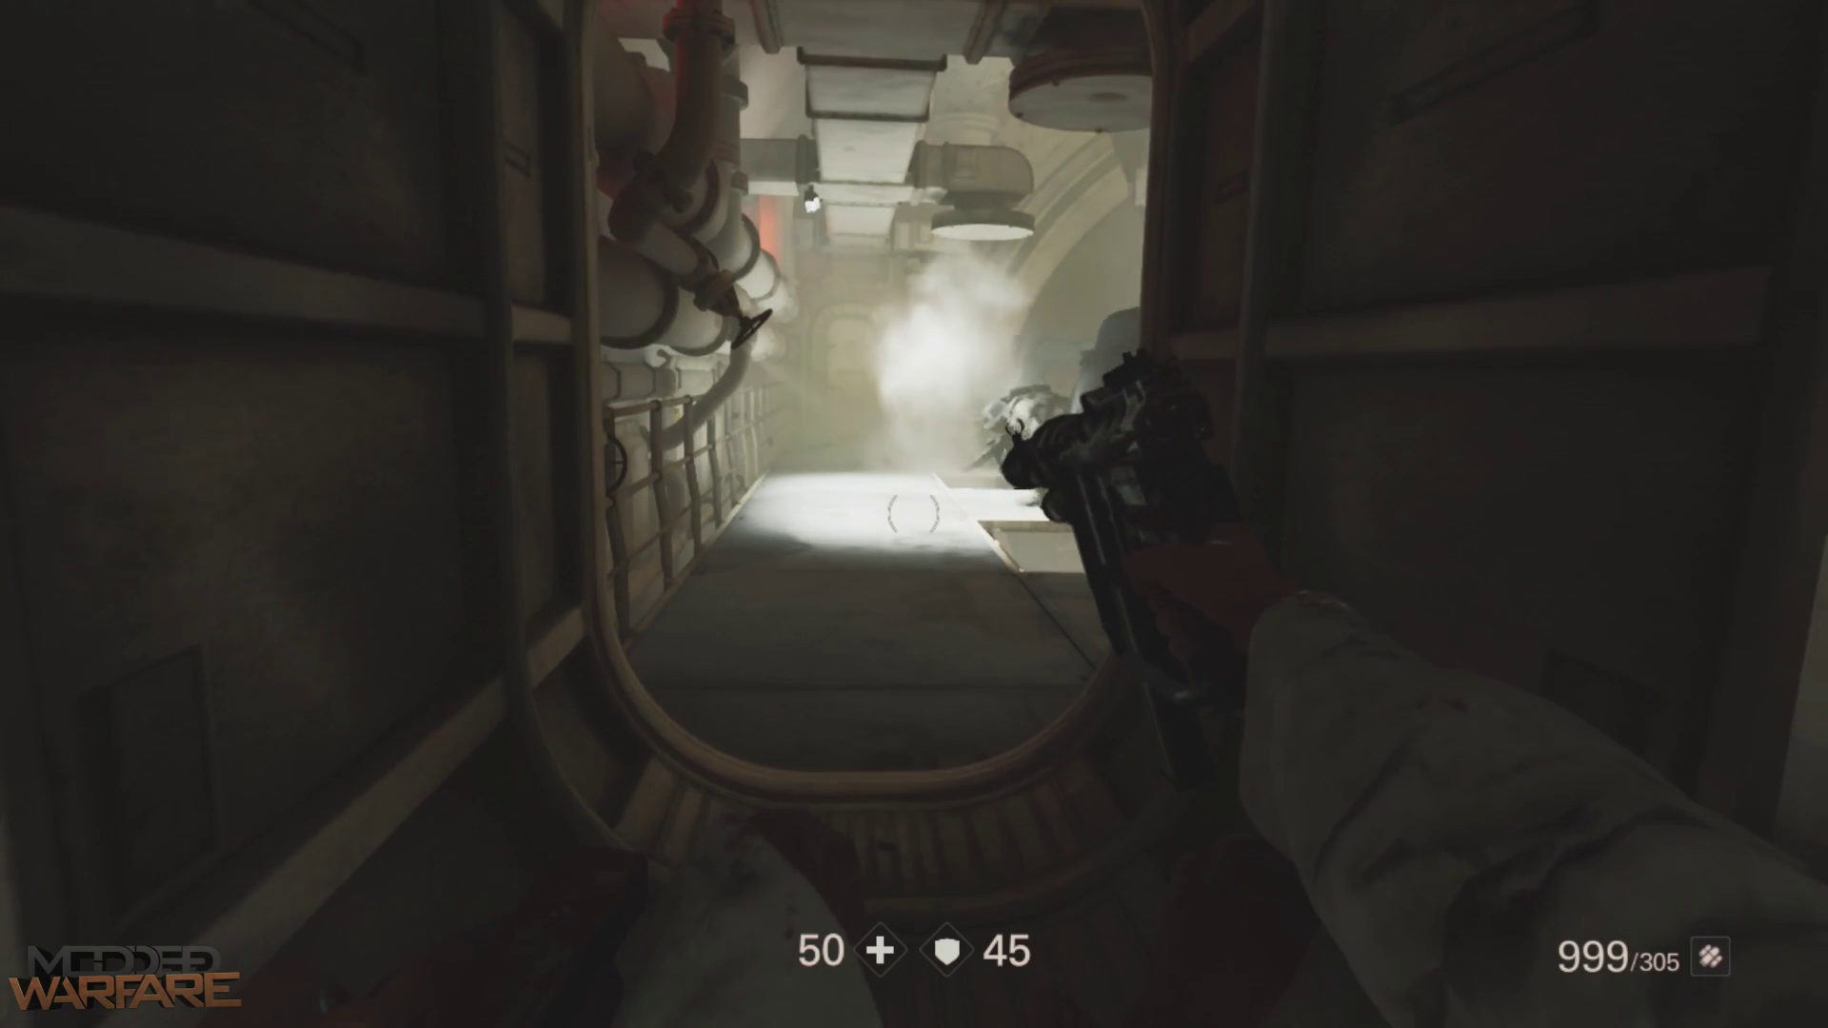
key("w")
right_click(914, 514)
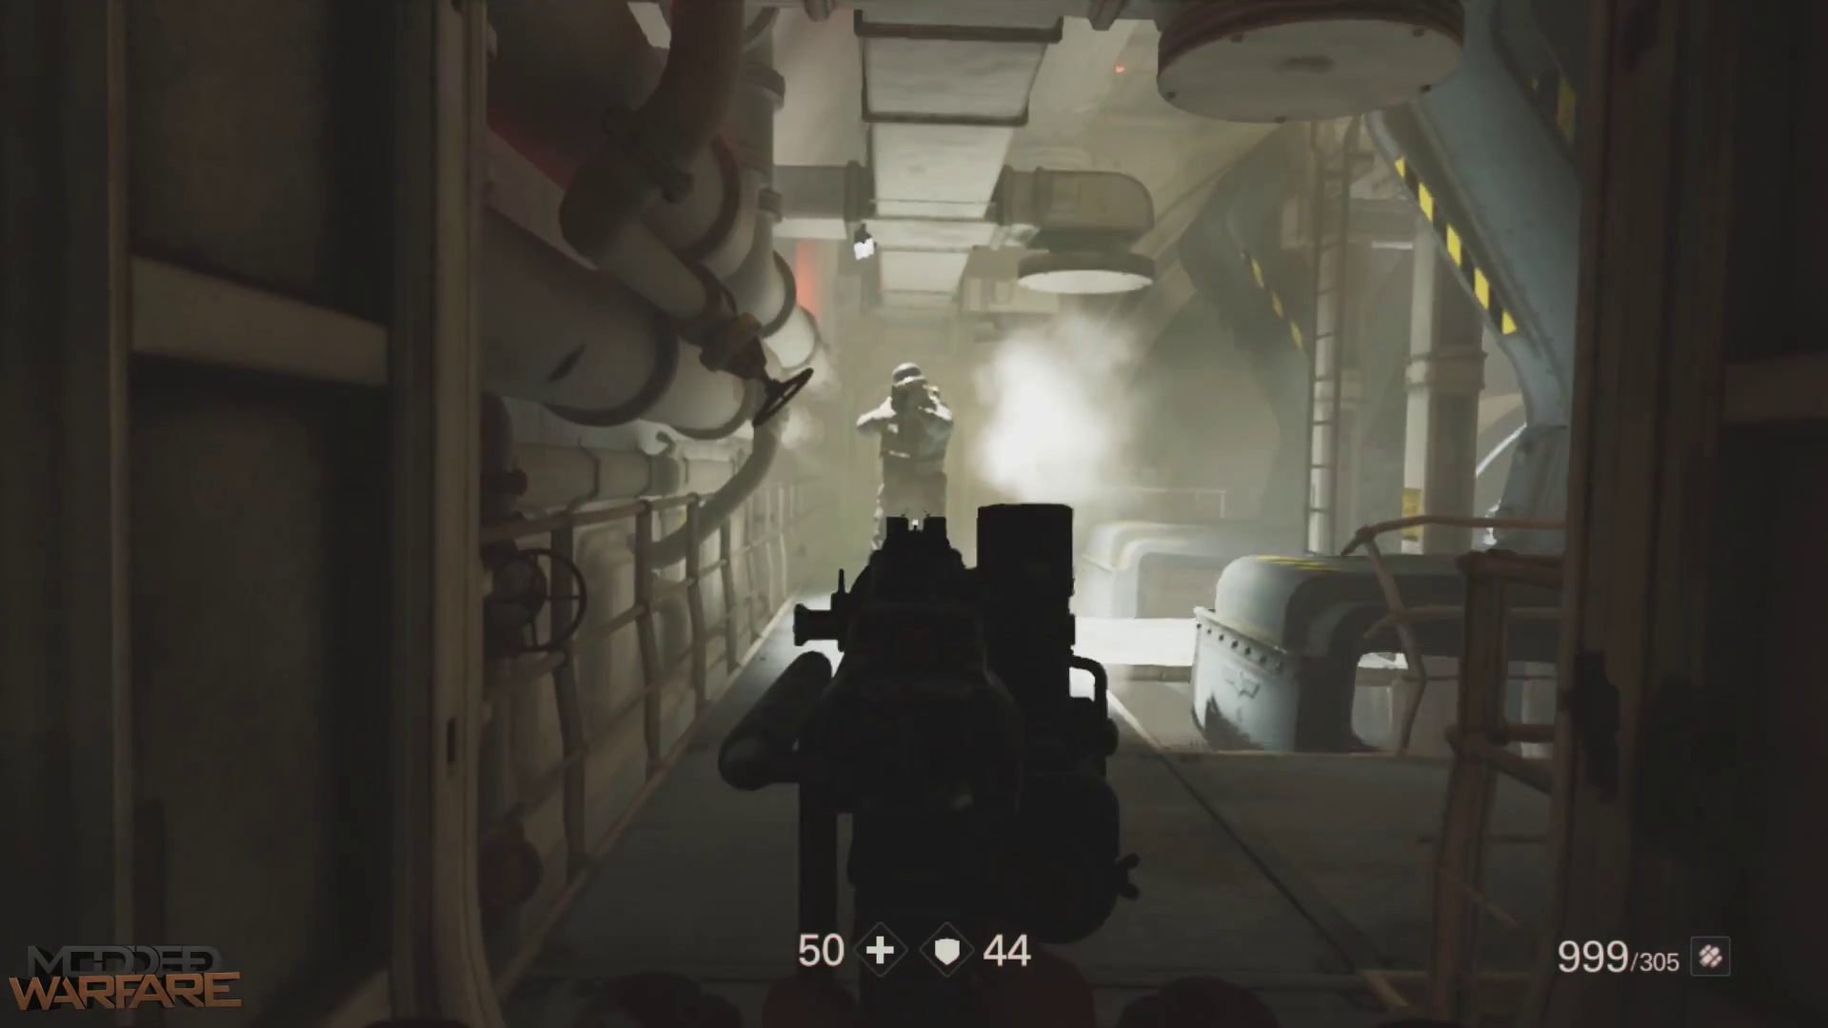
left_click(914, 514)
key("s")
left_click(914, 514)
key("r")
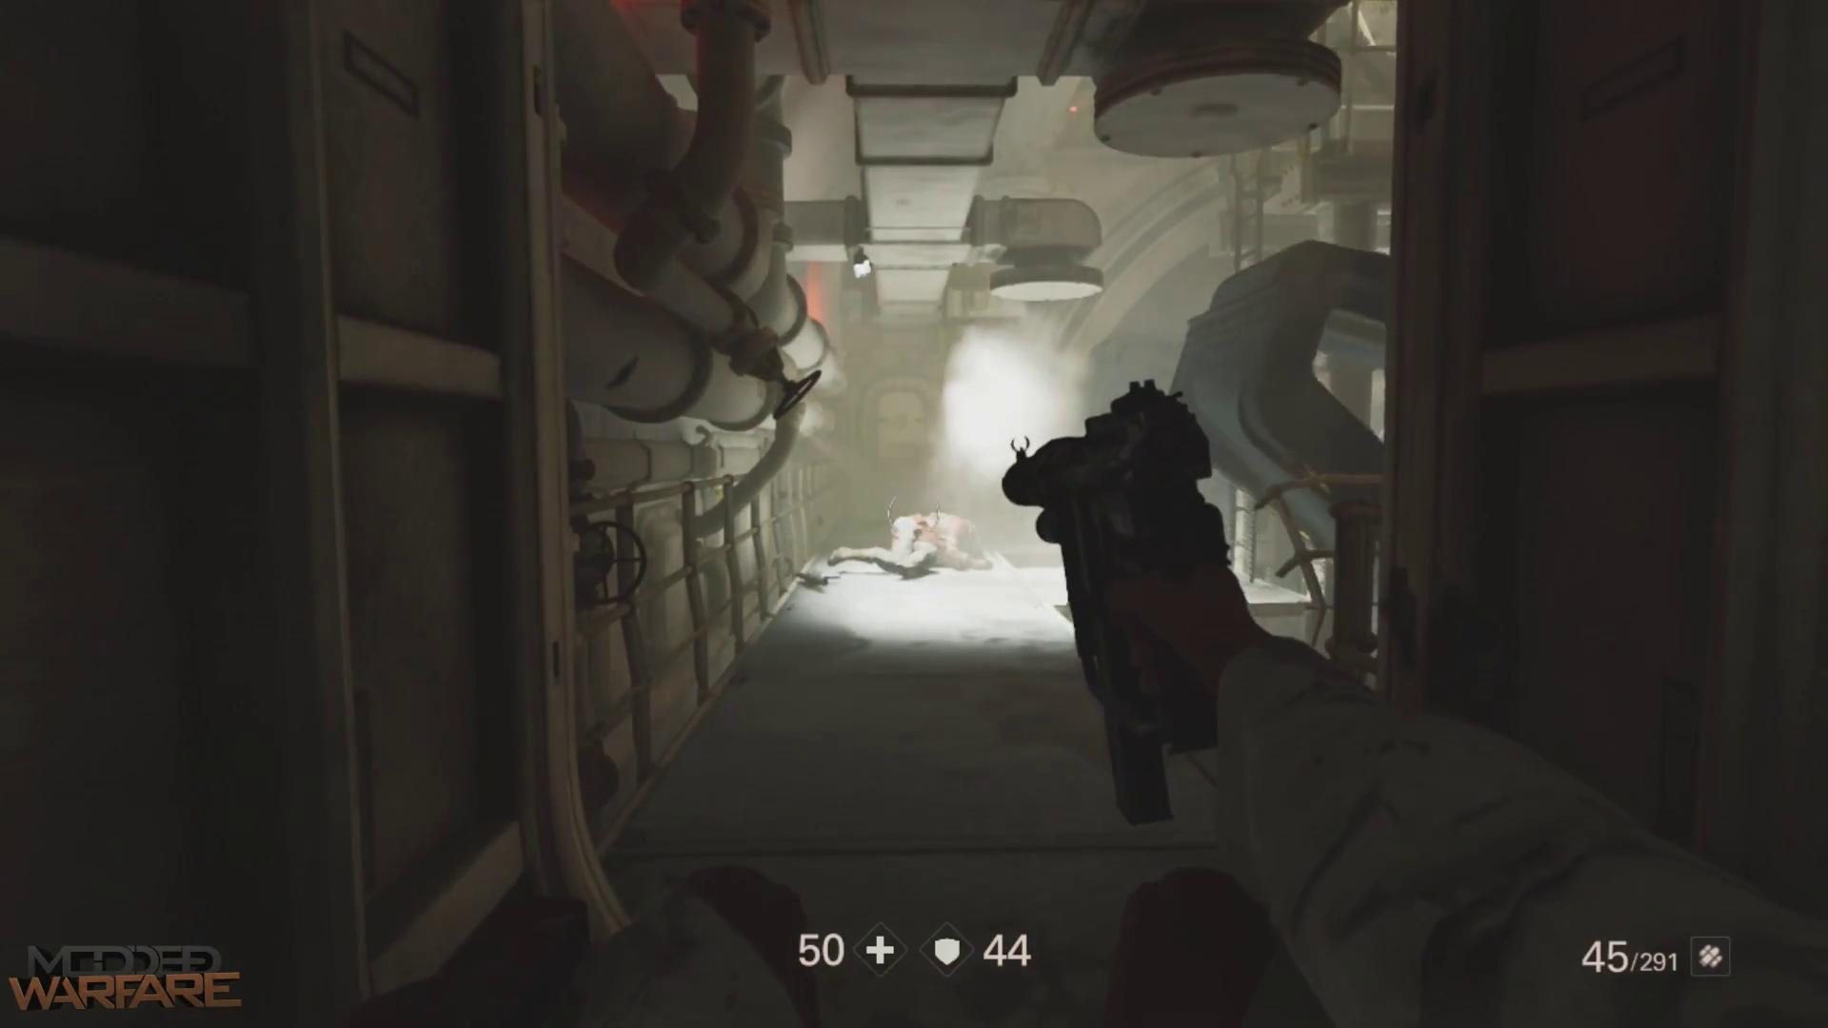
key("s")
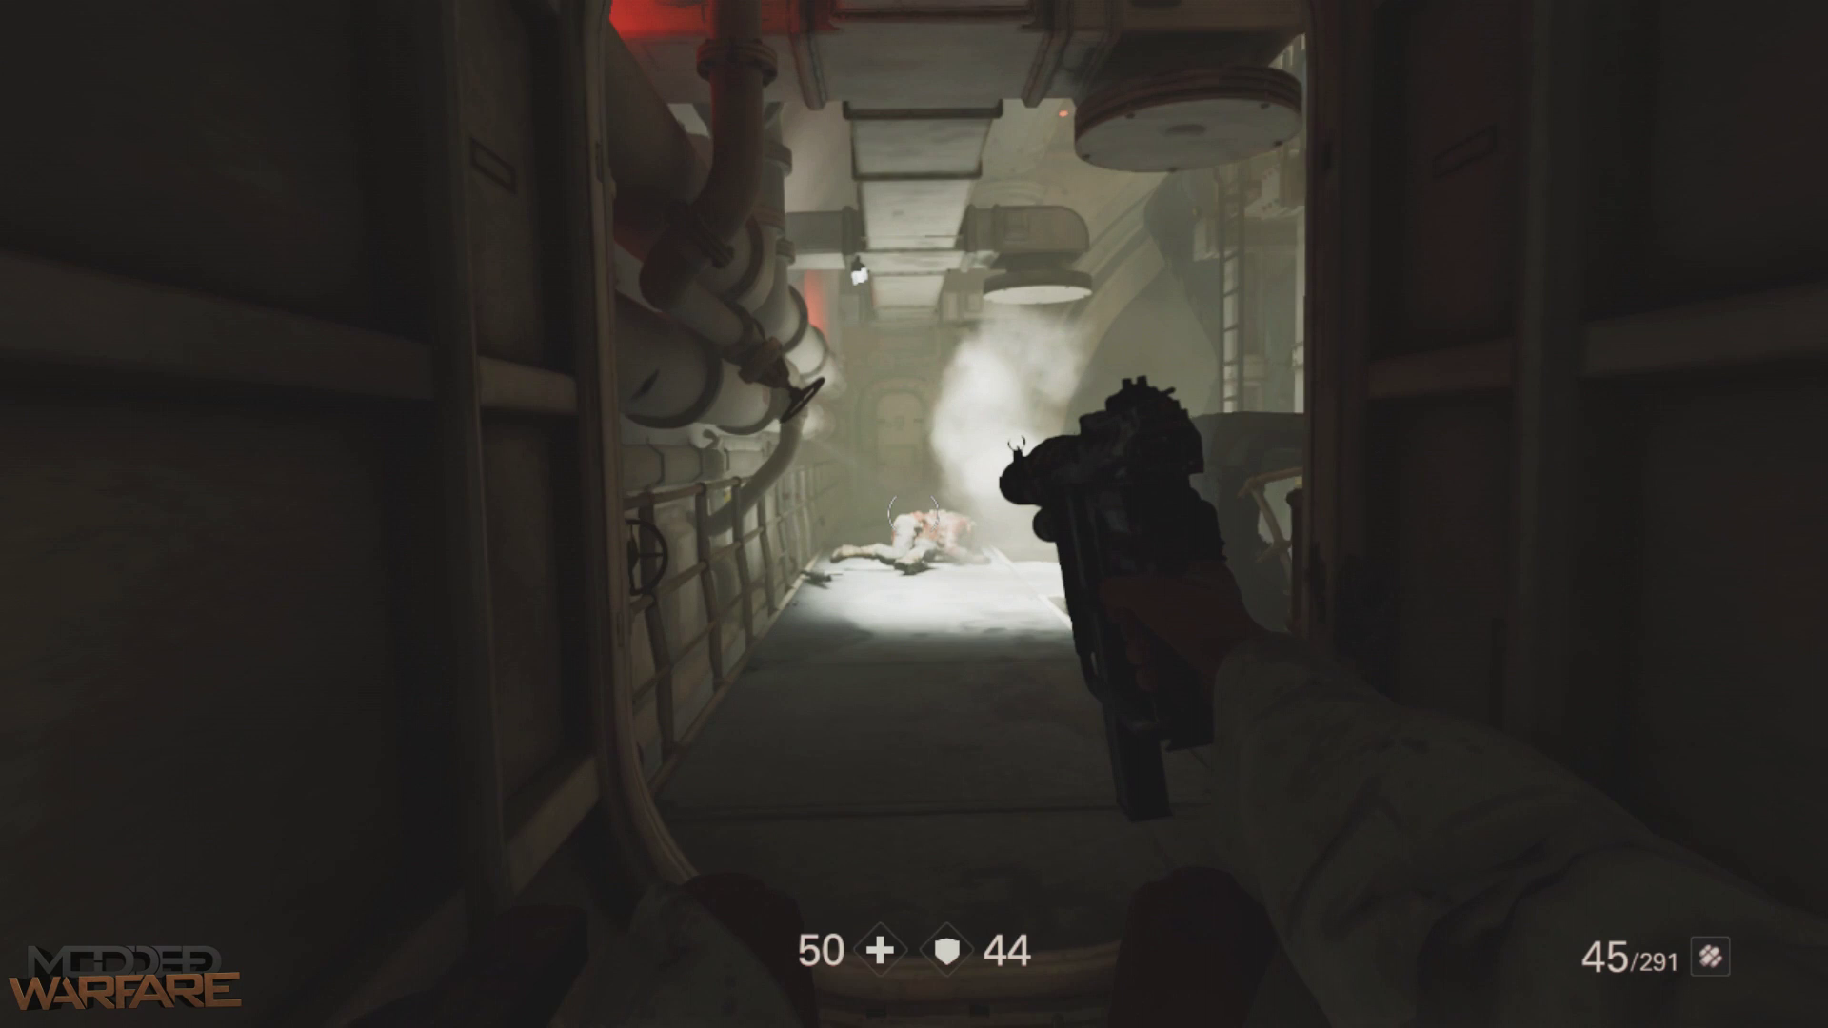
key("w")
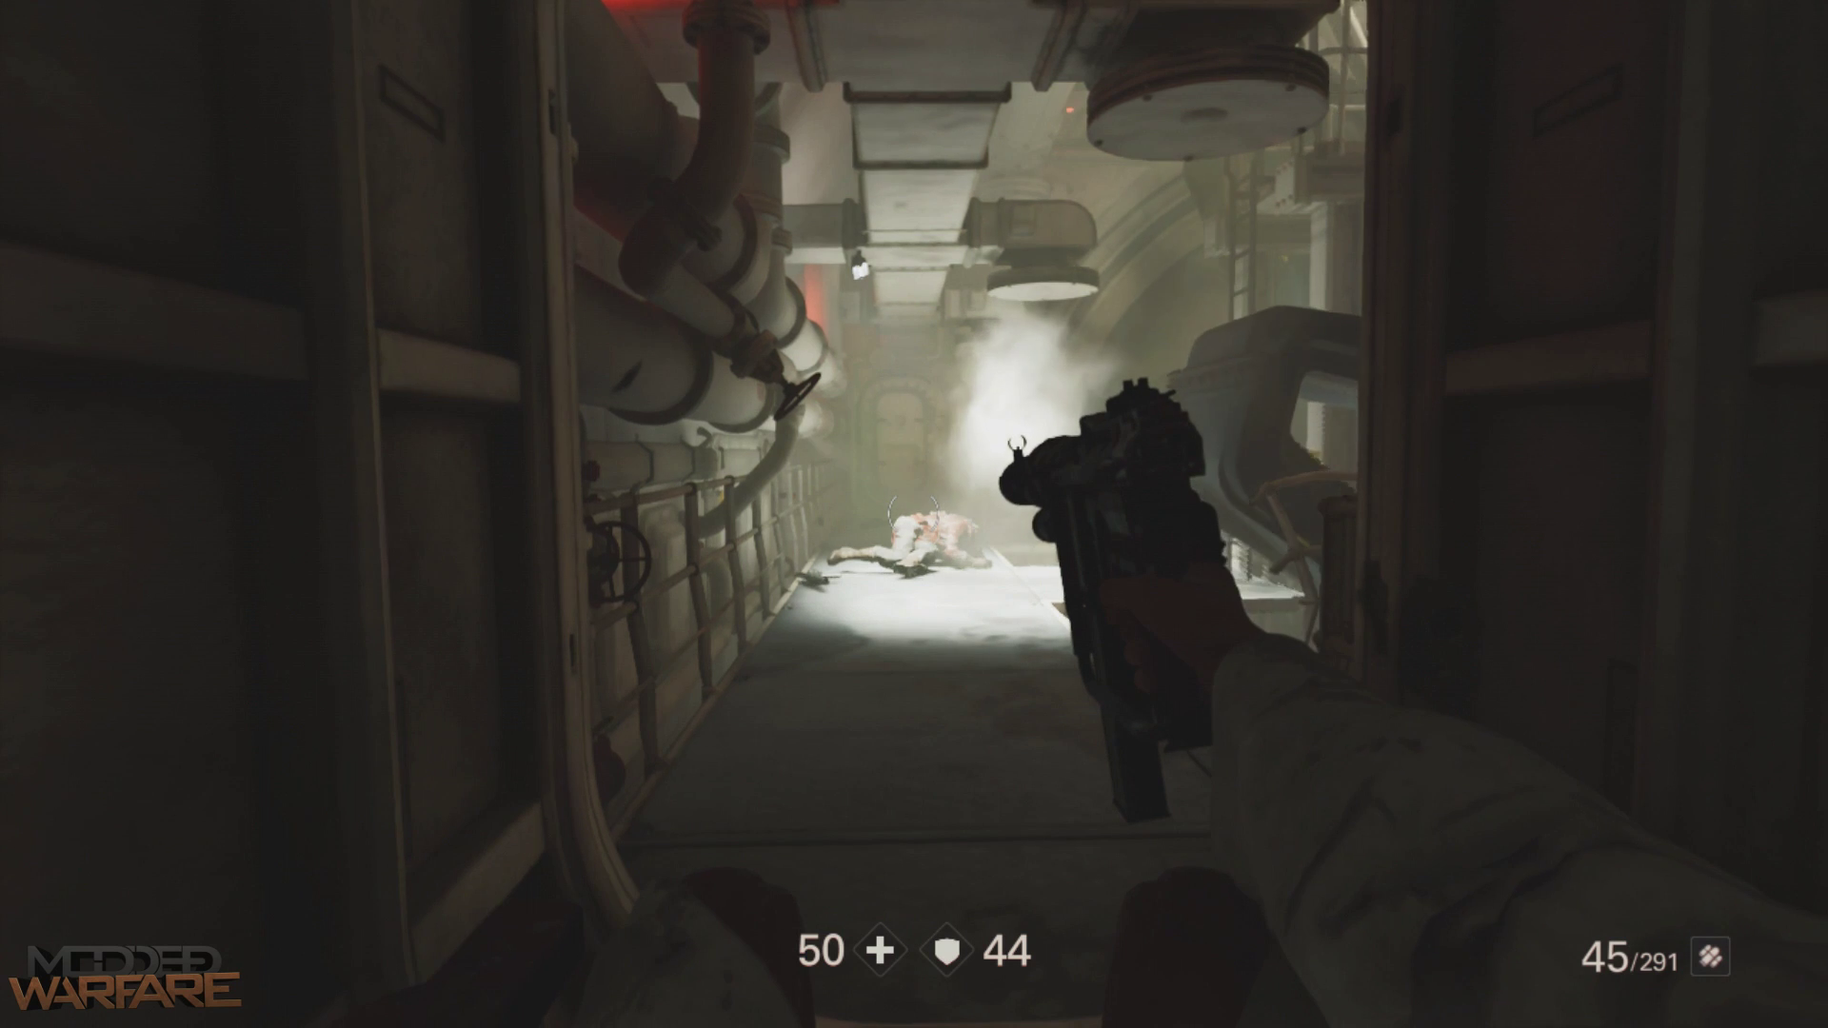
- Suspend the game and open the Album to relaunch EdiZon
key("Home")
key("Down")
key("Right")
key("Right")
key("Return")
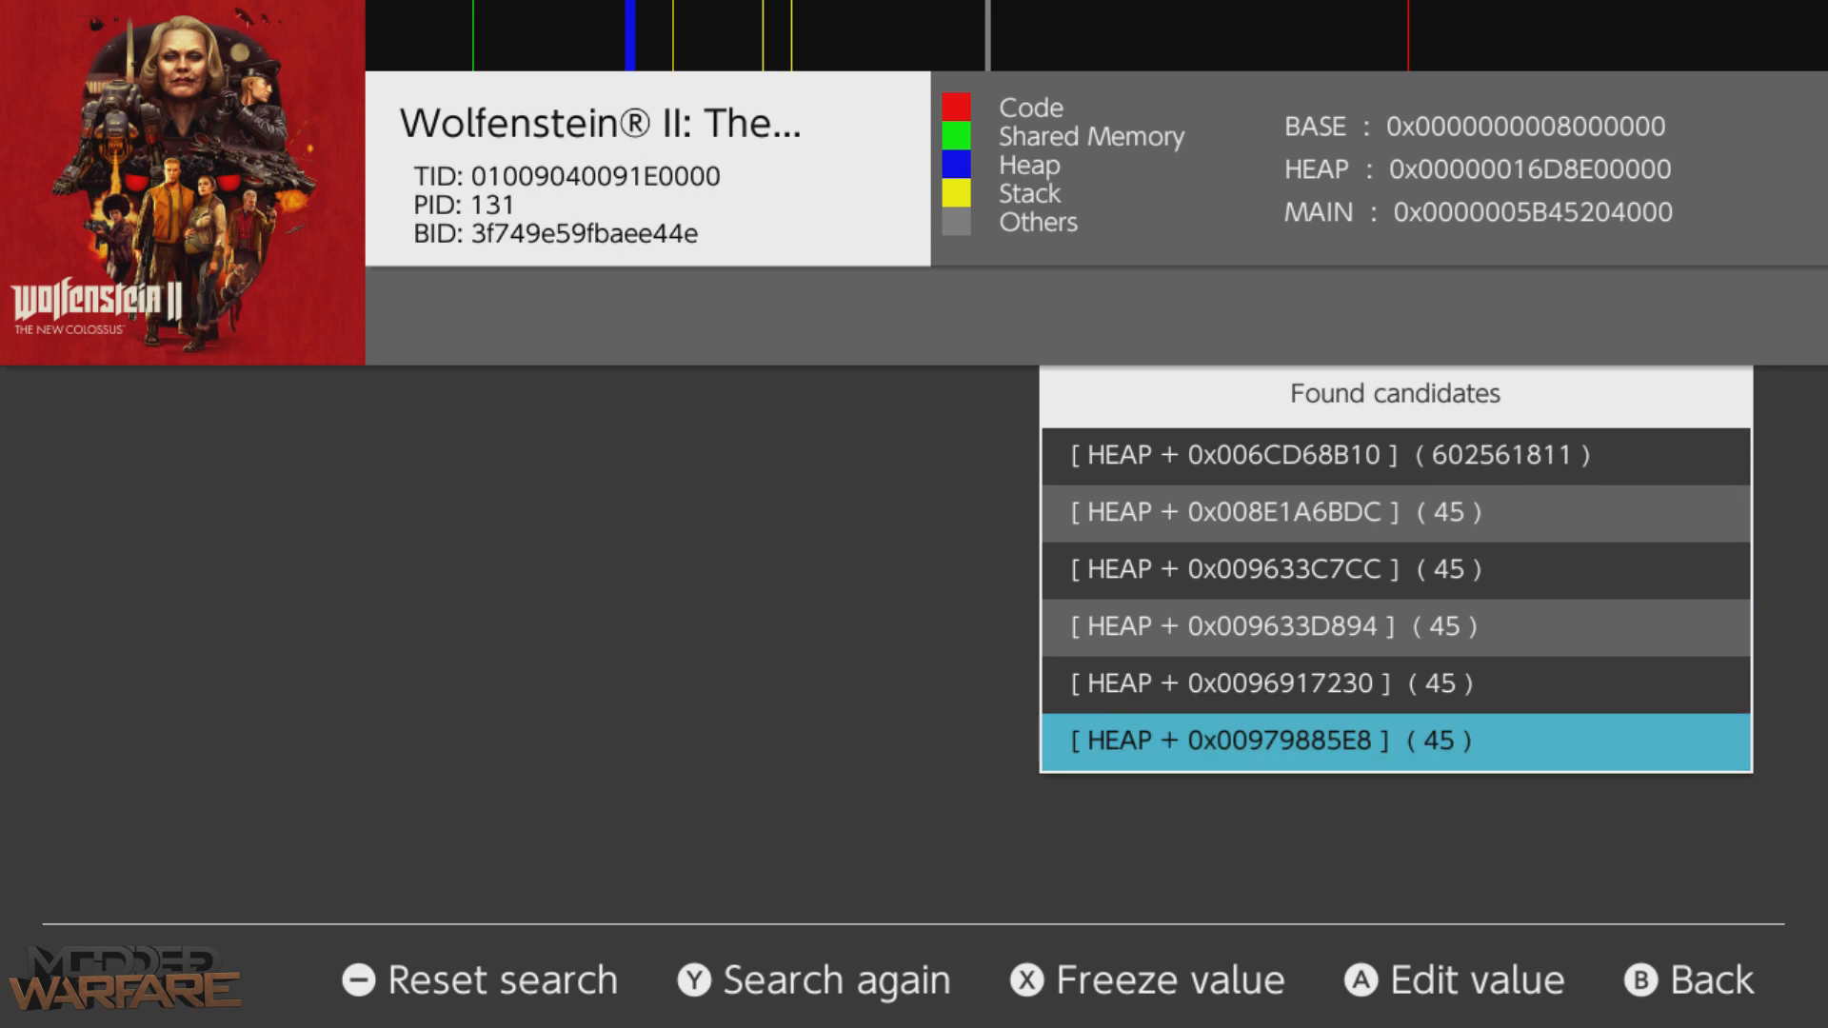
key("Up")
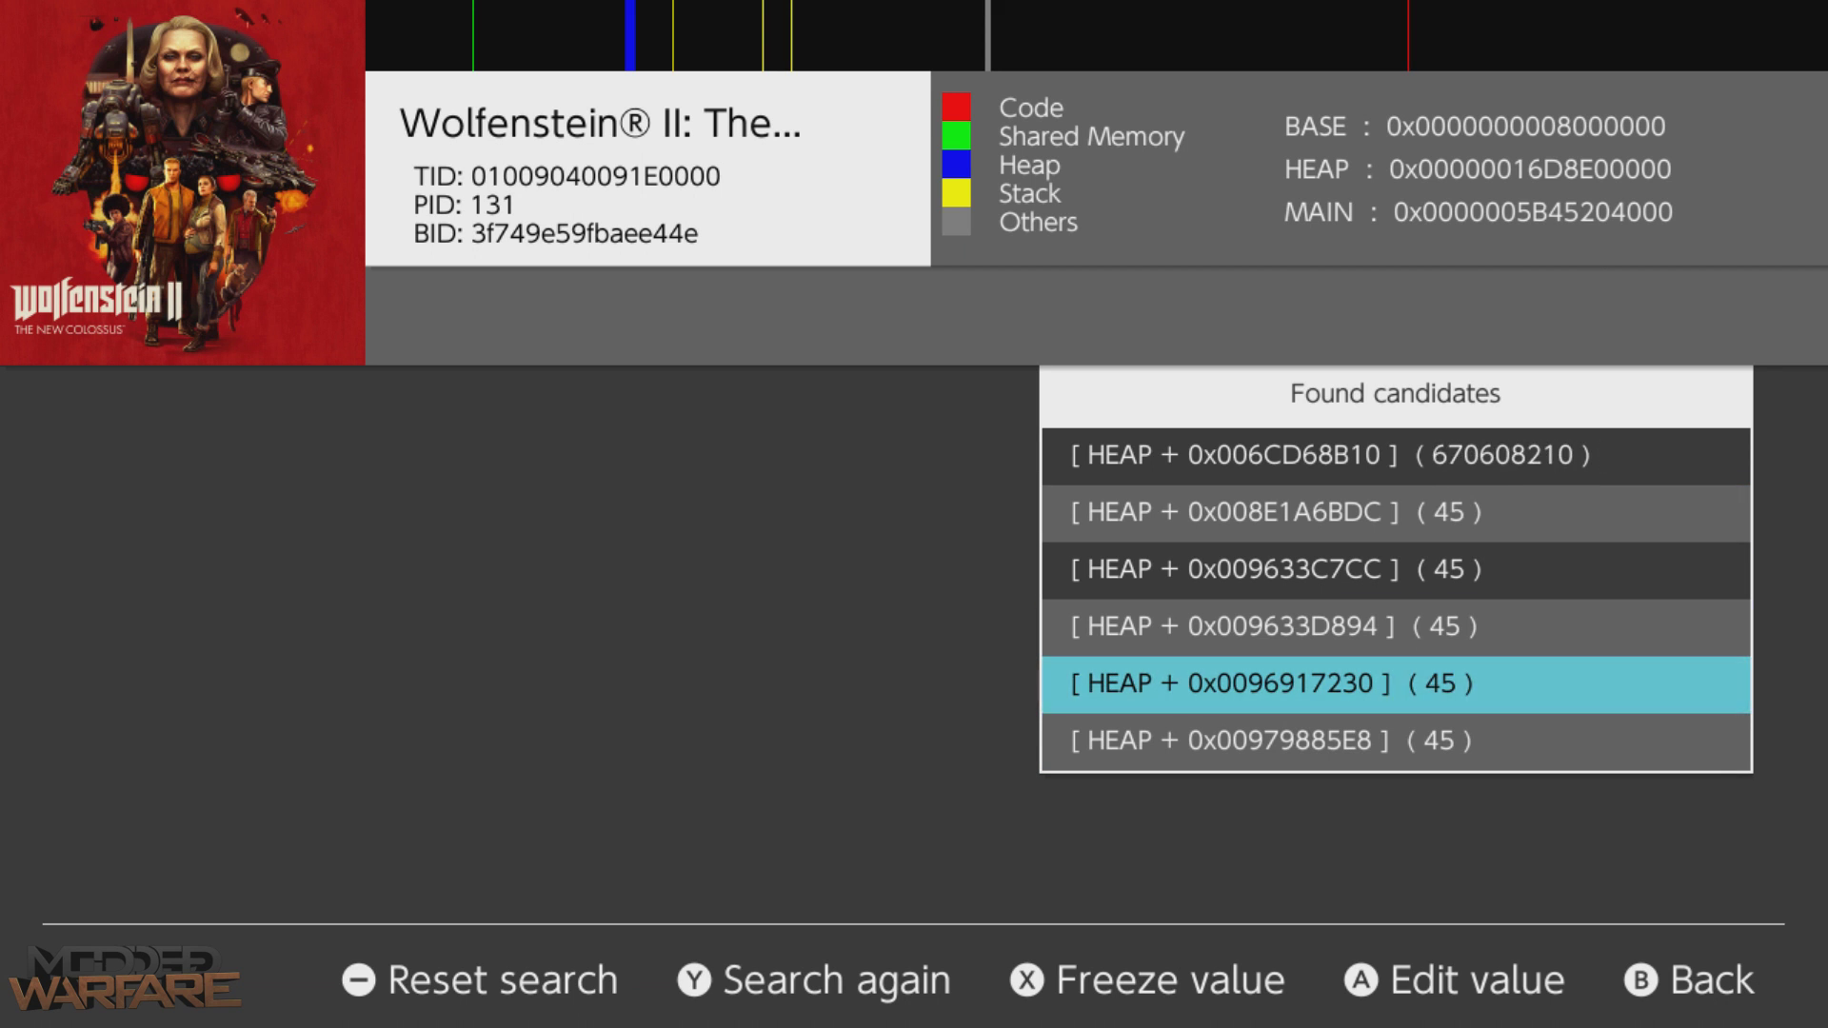
key("x")
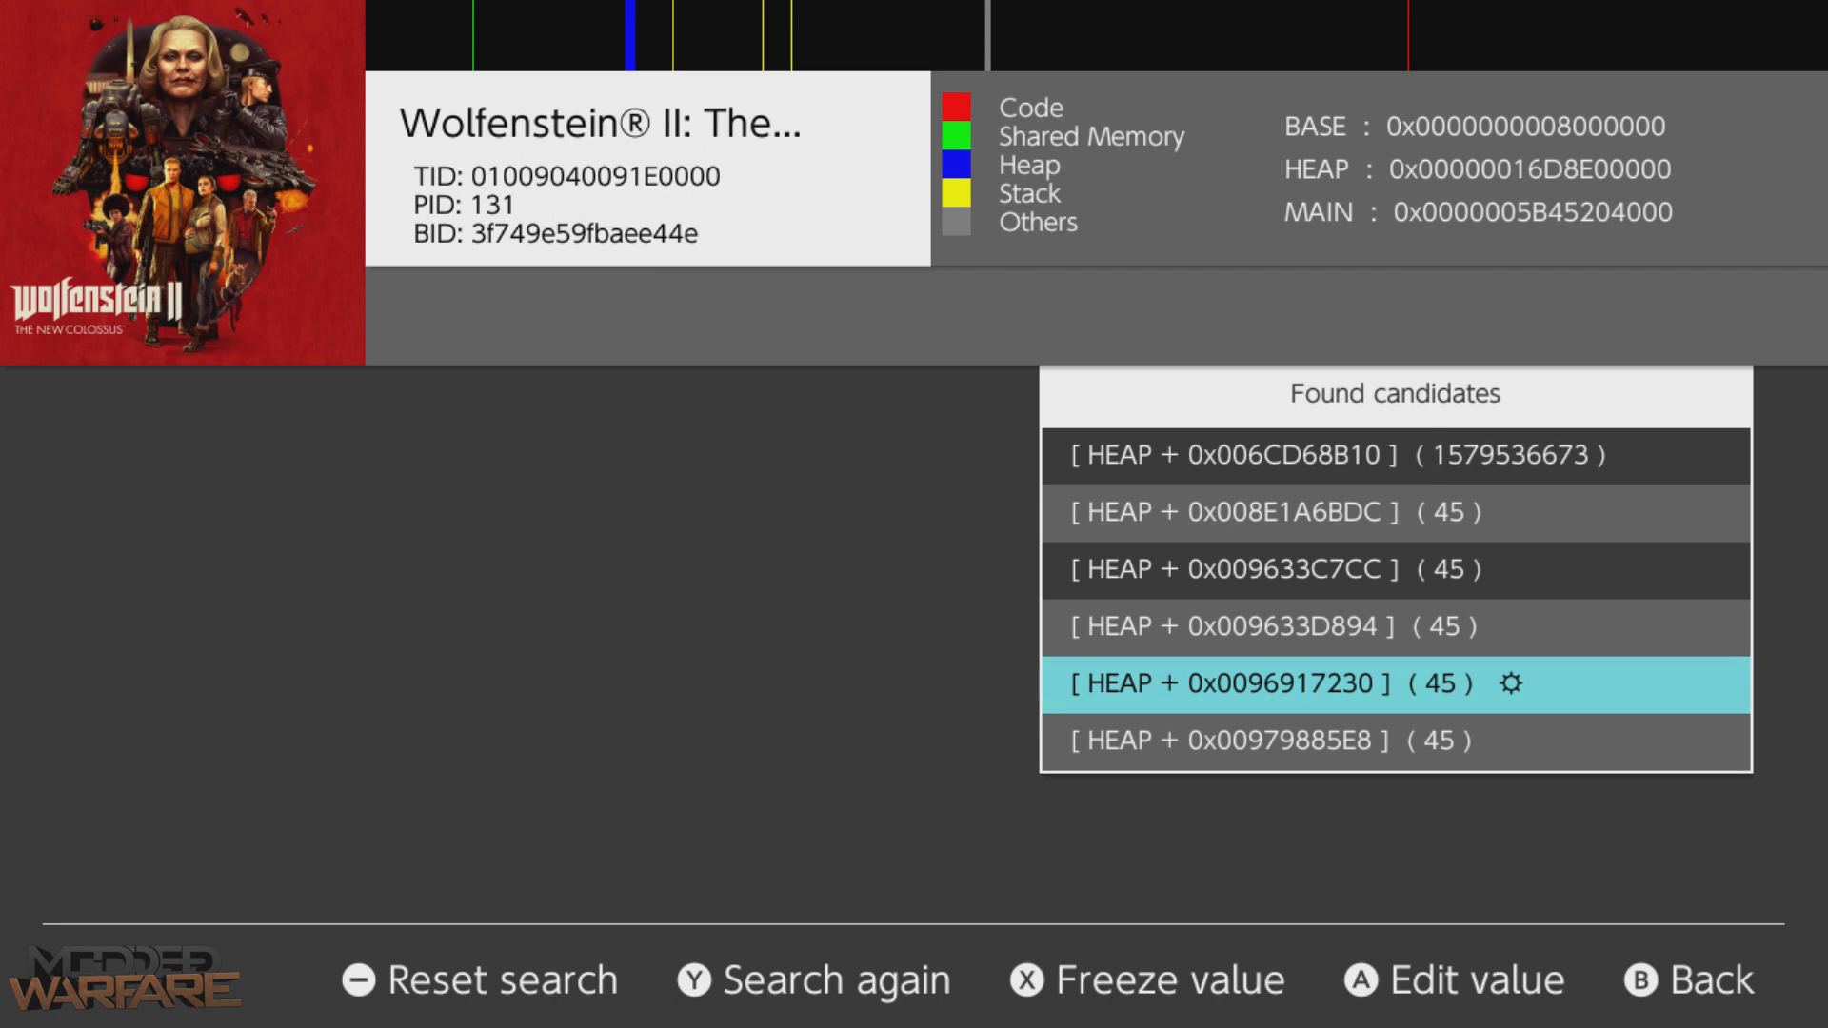
key("Home")
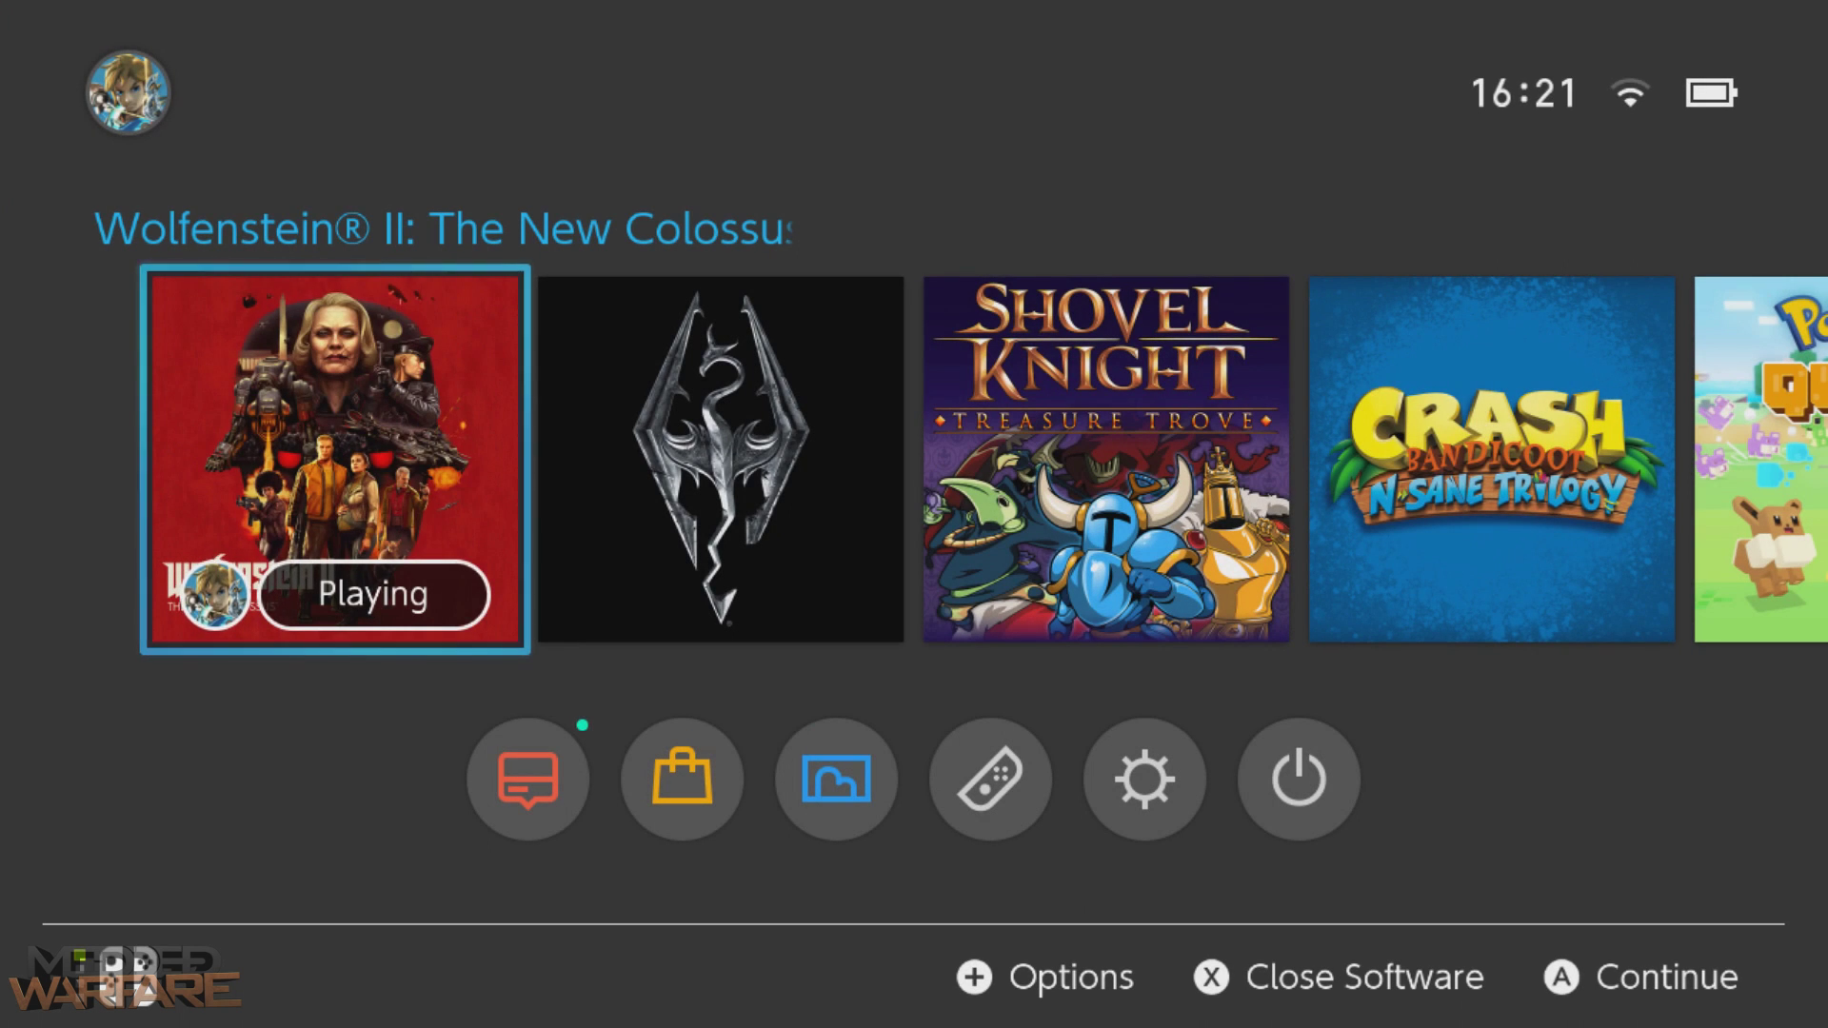
key("a")
key("a")
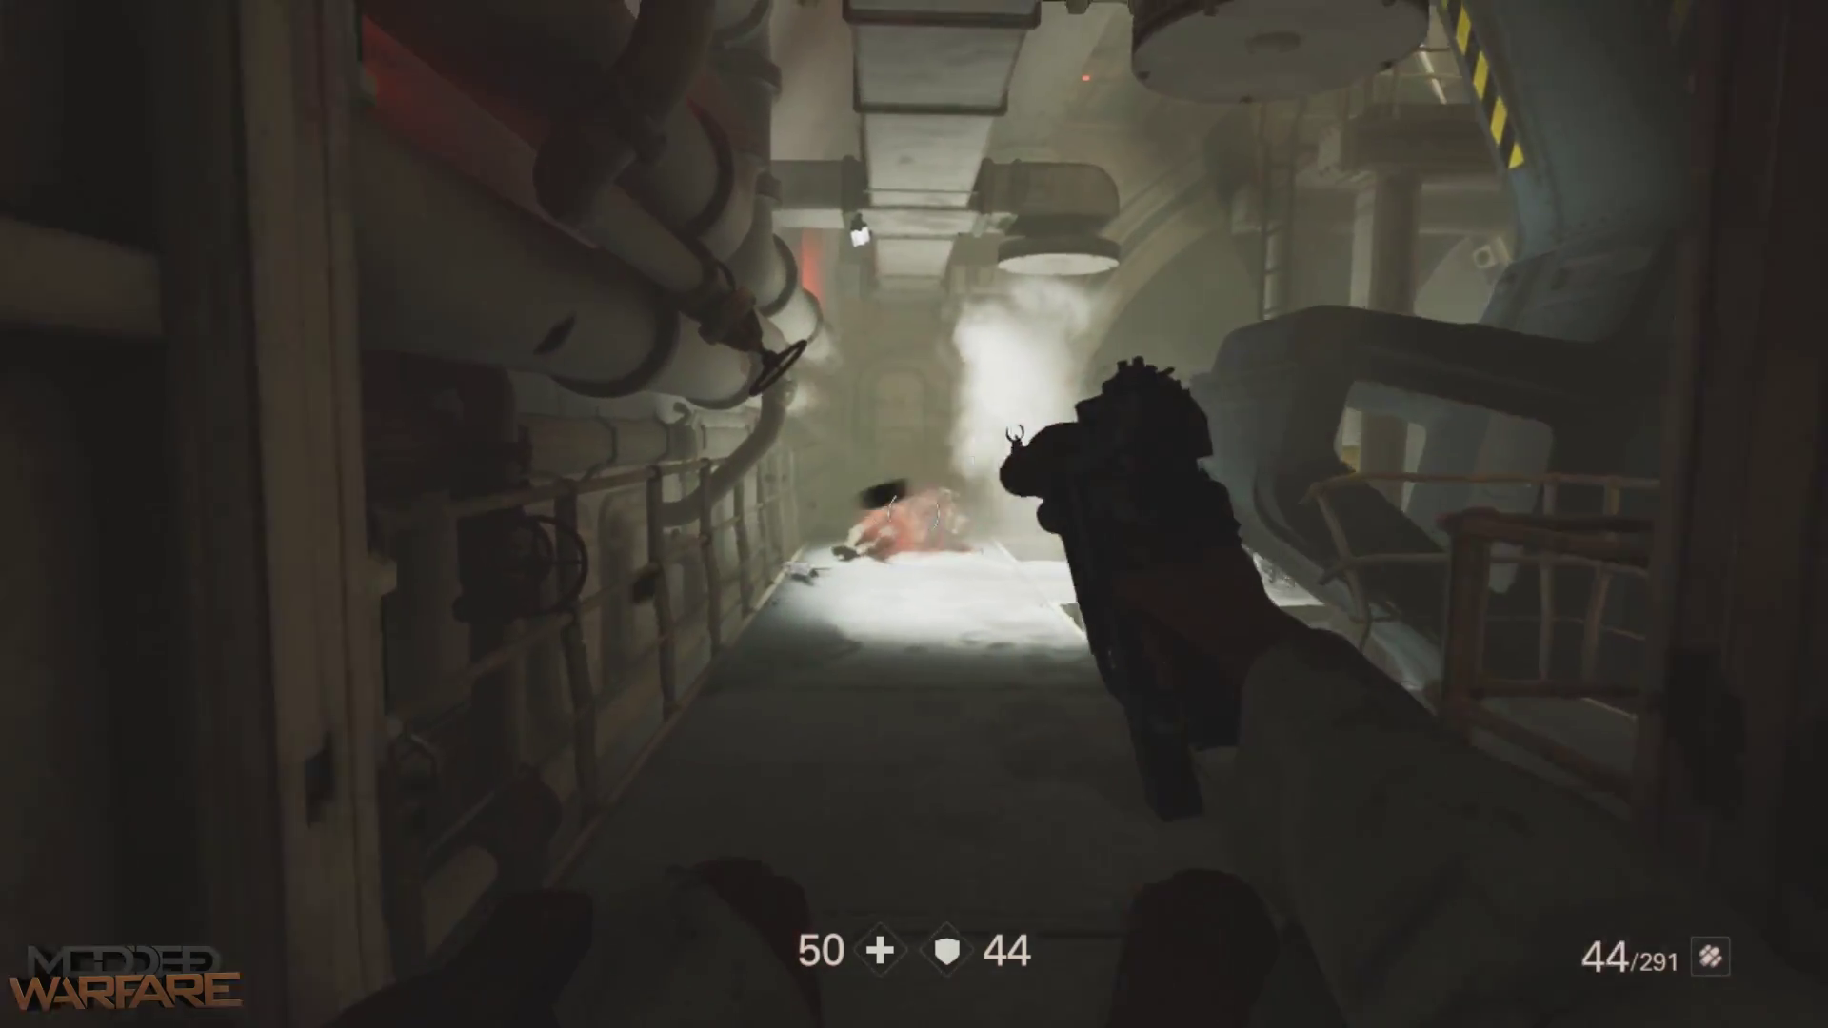
- Fire through the doorway to confirm the magazine snaps back to 45, then go HOME
key("w")
key("s")
key("w")
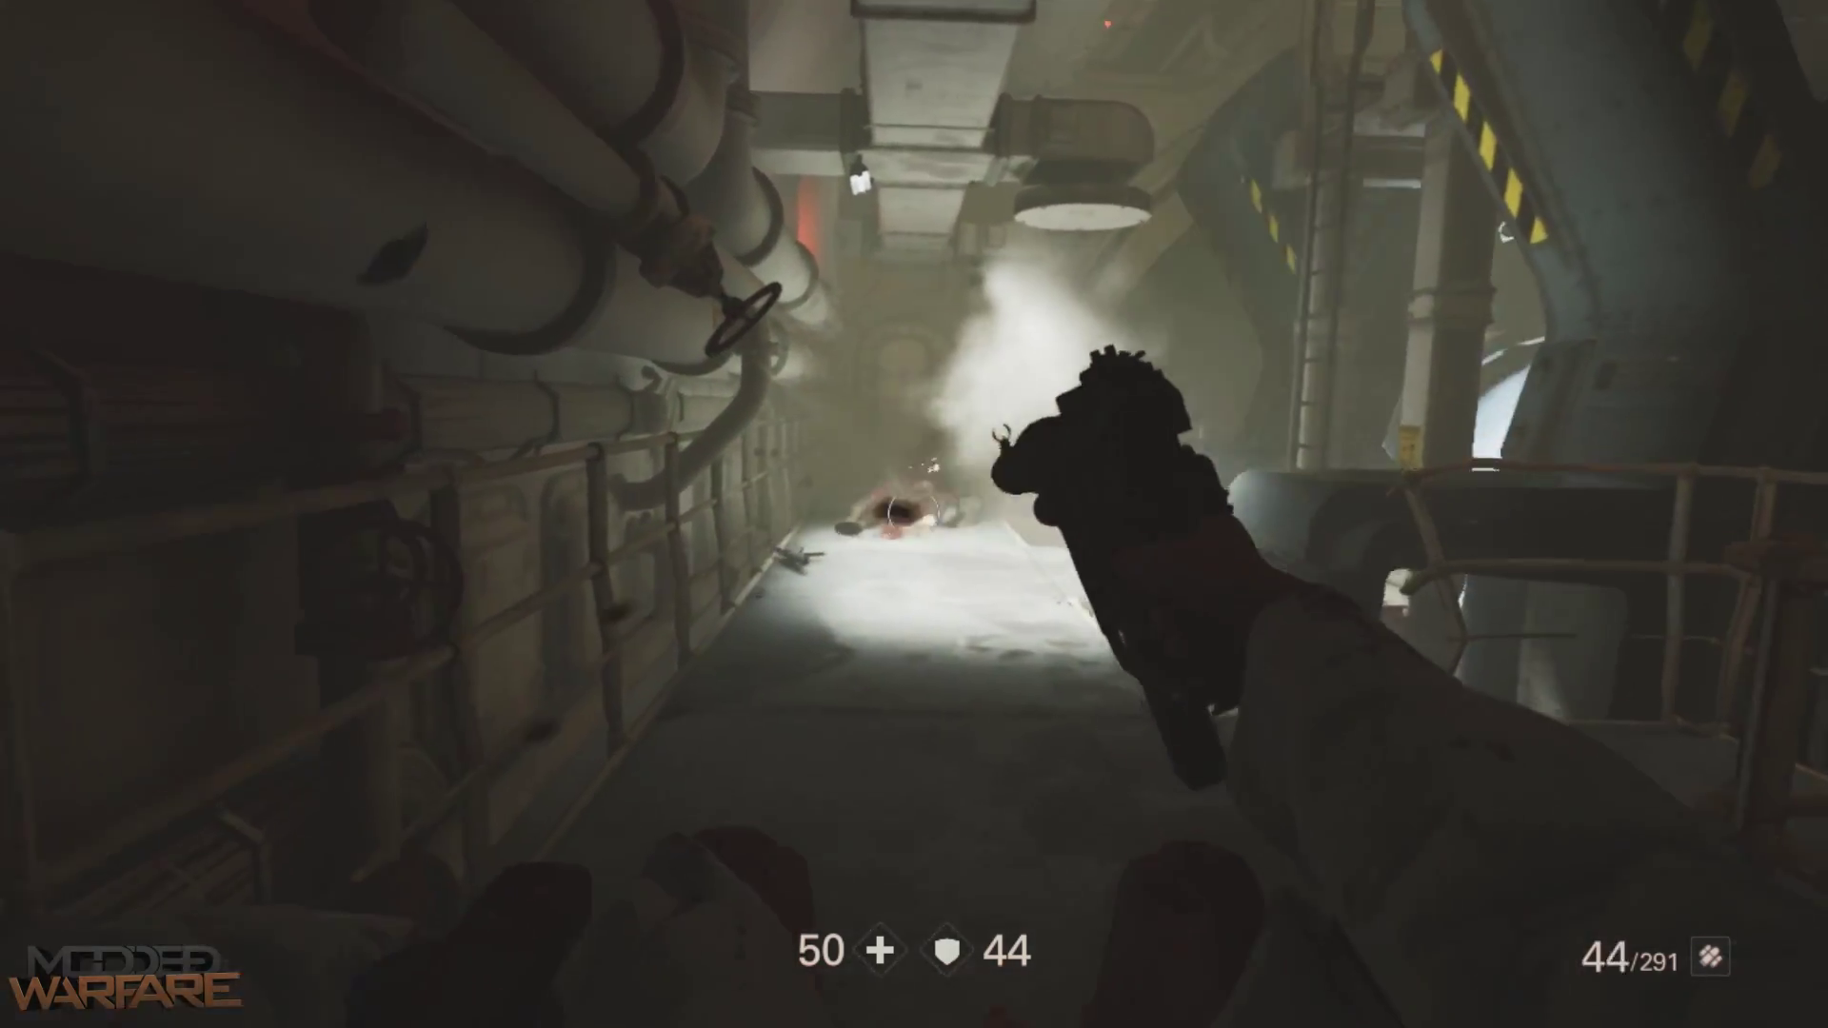
key("s")
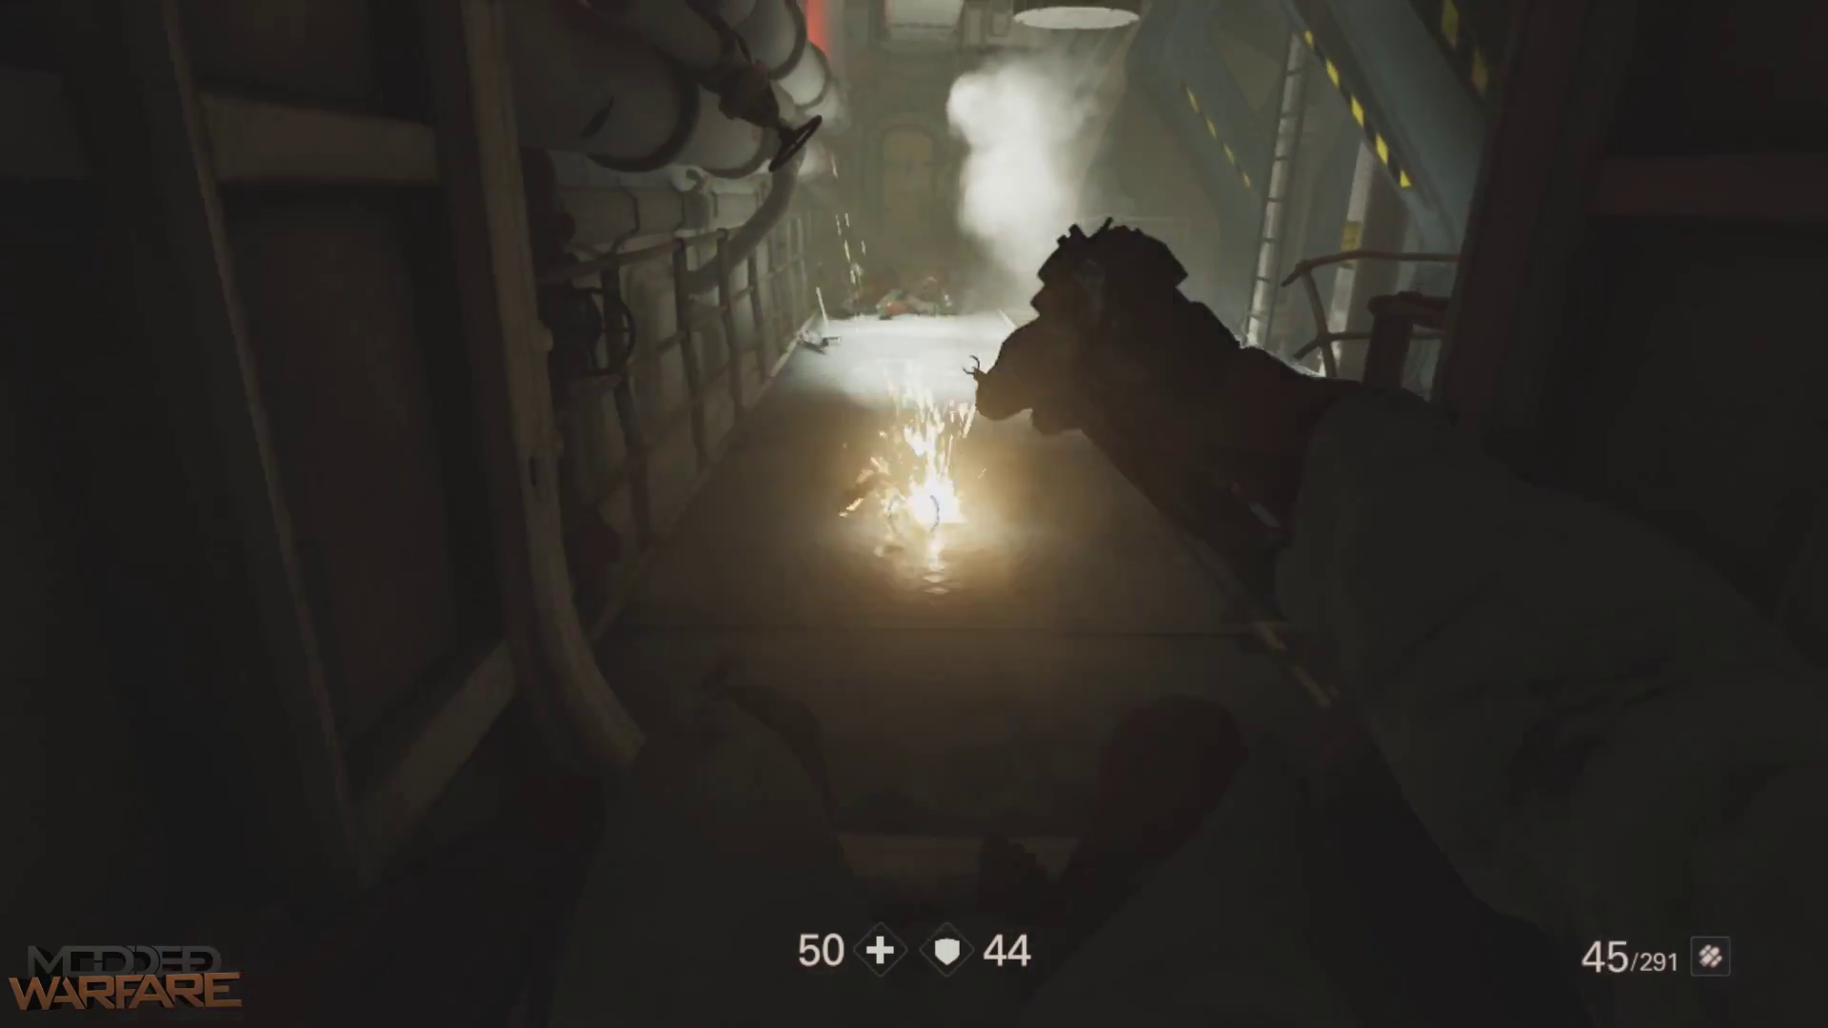
key("w")
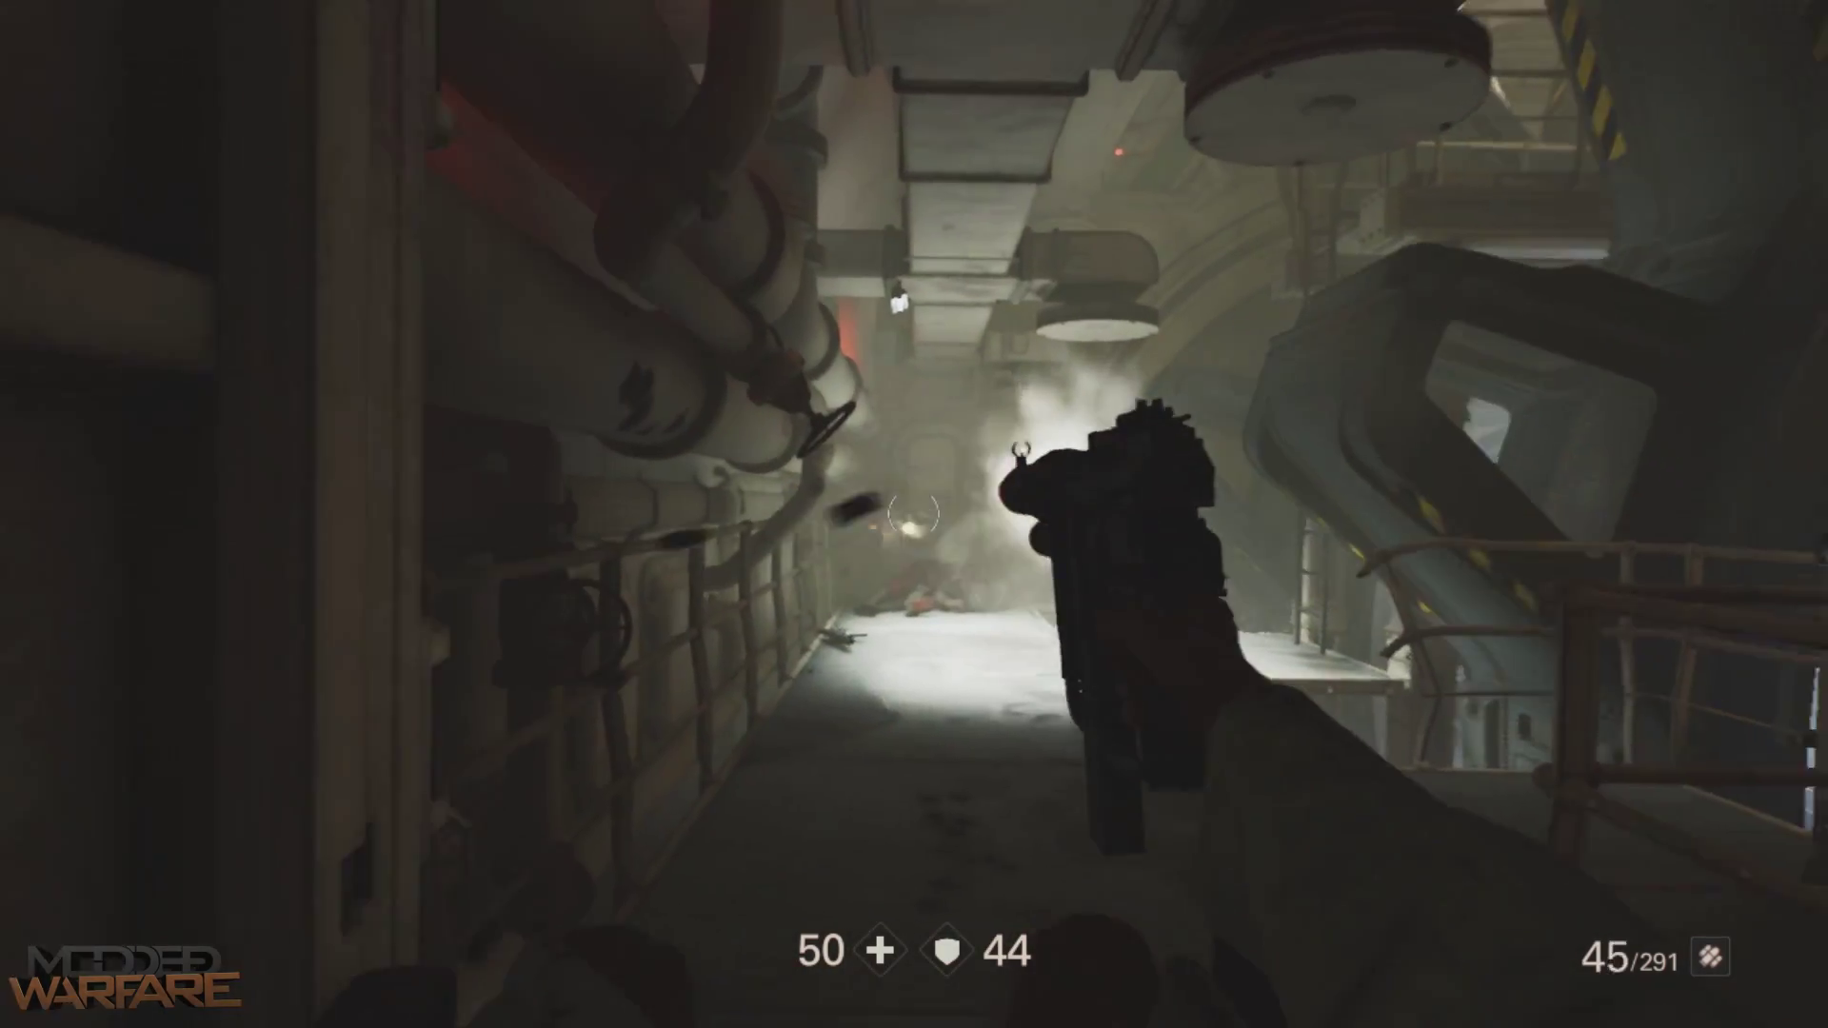
key("w")
key("s")
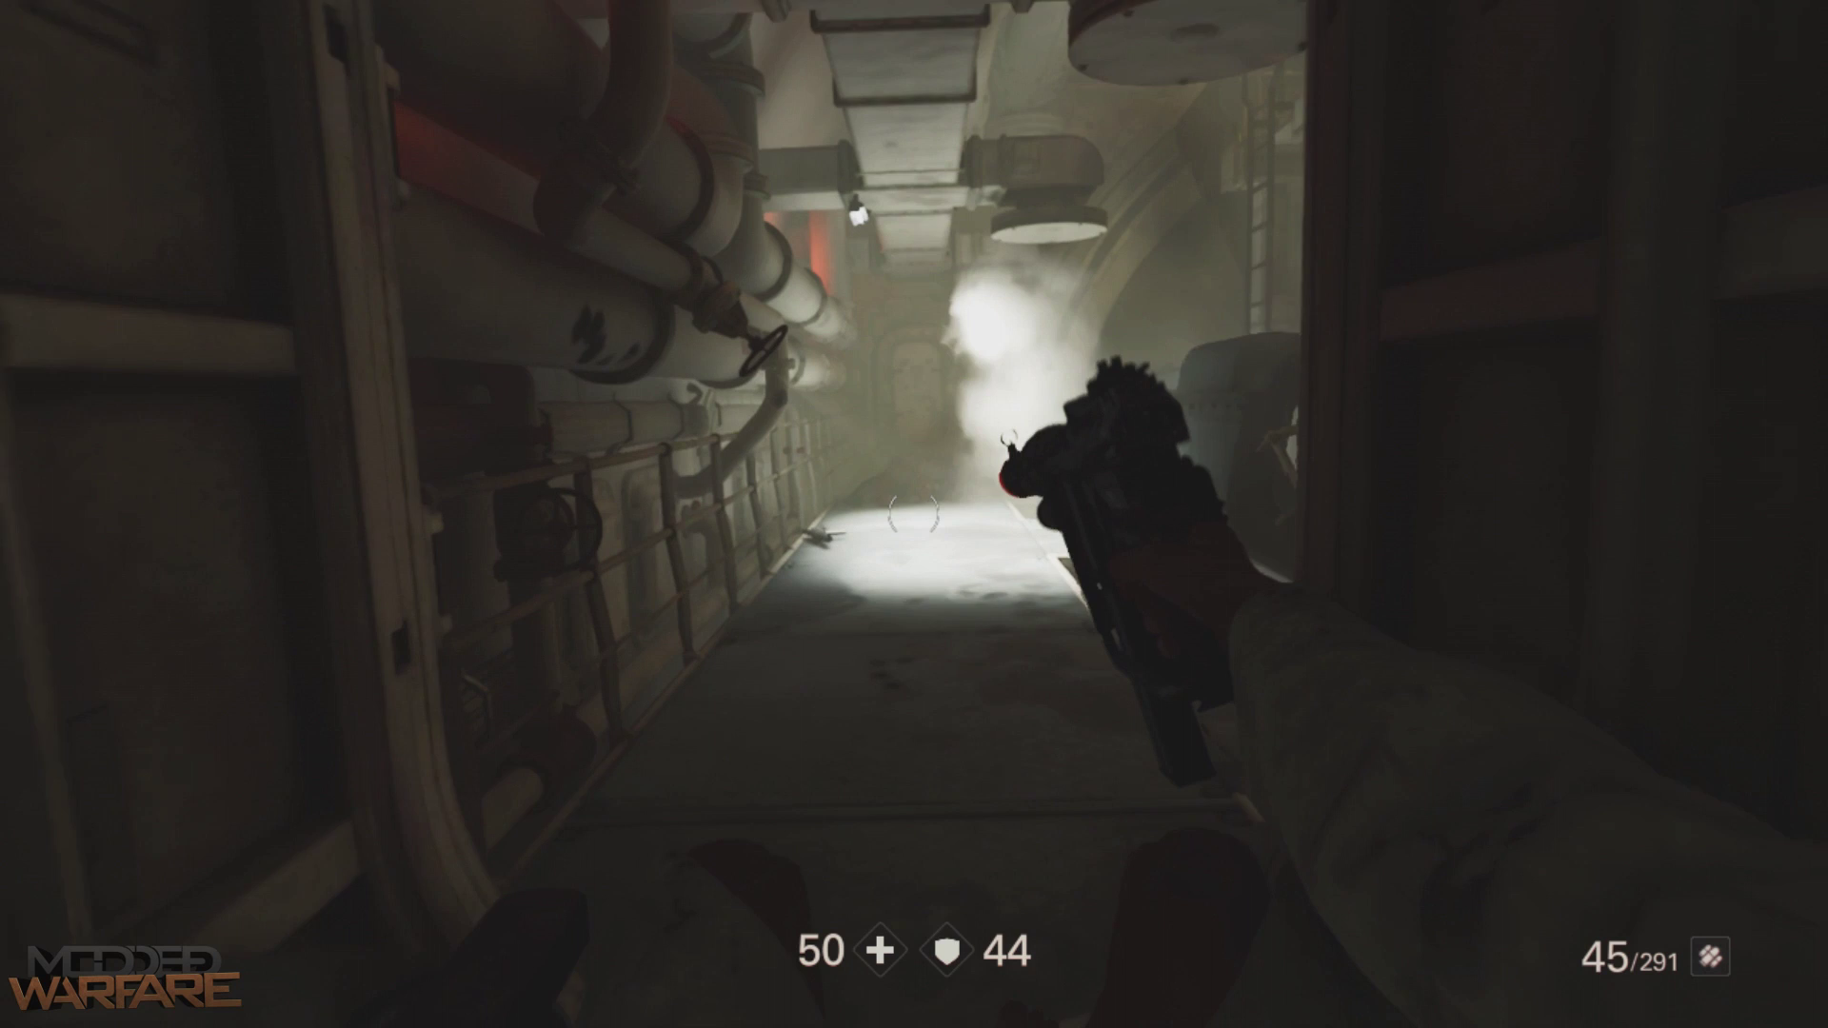
key("Home")
- Relaunch EdiZon and compare the frozen candidate at 45 with its neighbour at 44
key("Down")
key("Right")
key("Right")
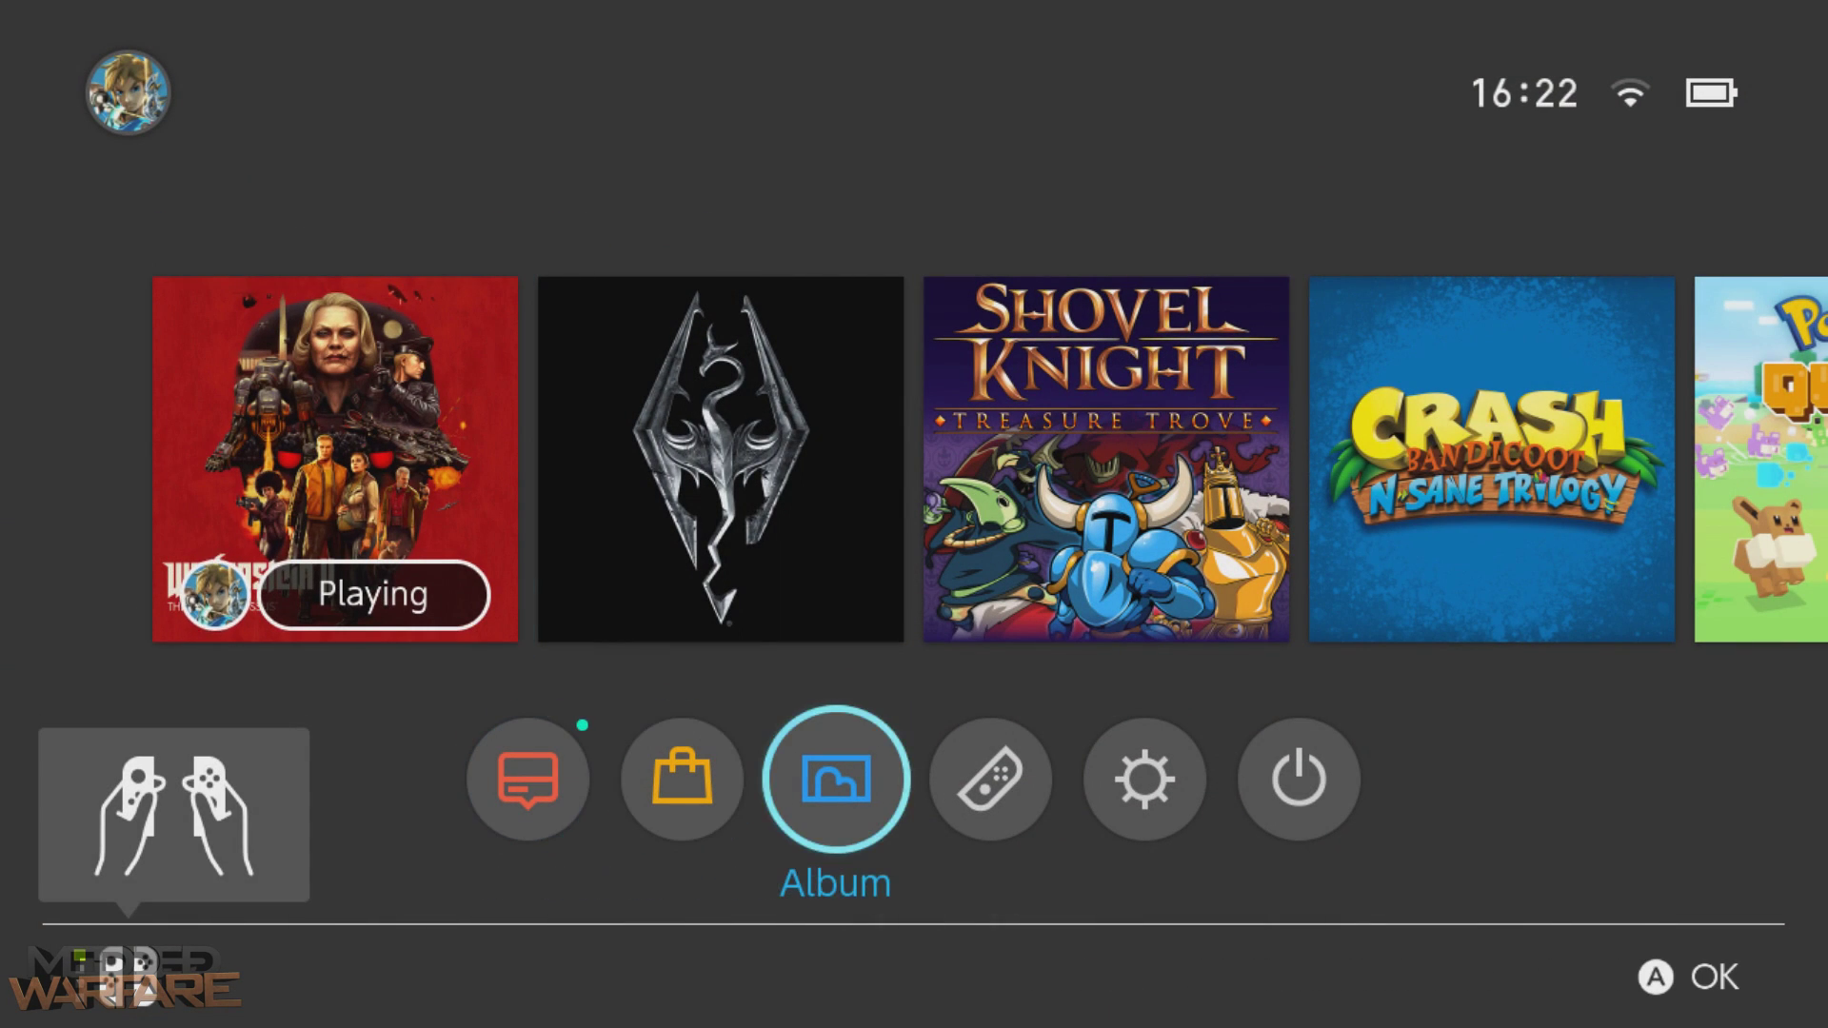
key("Return")
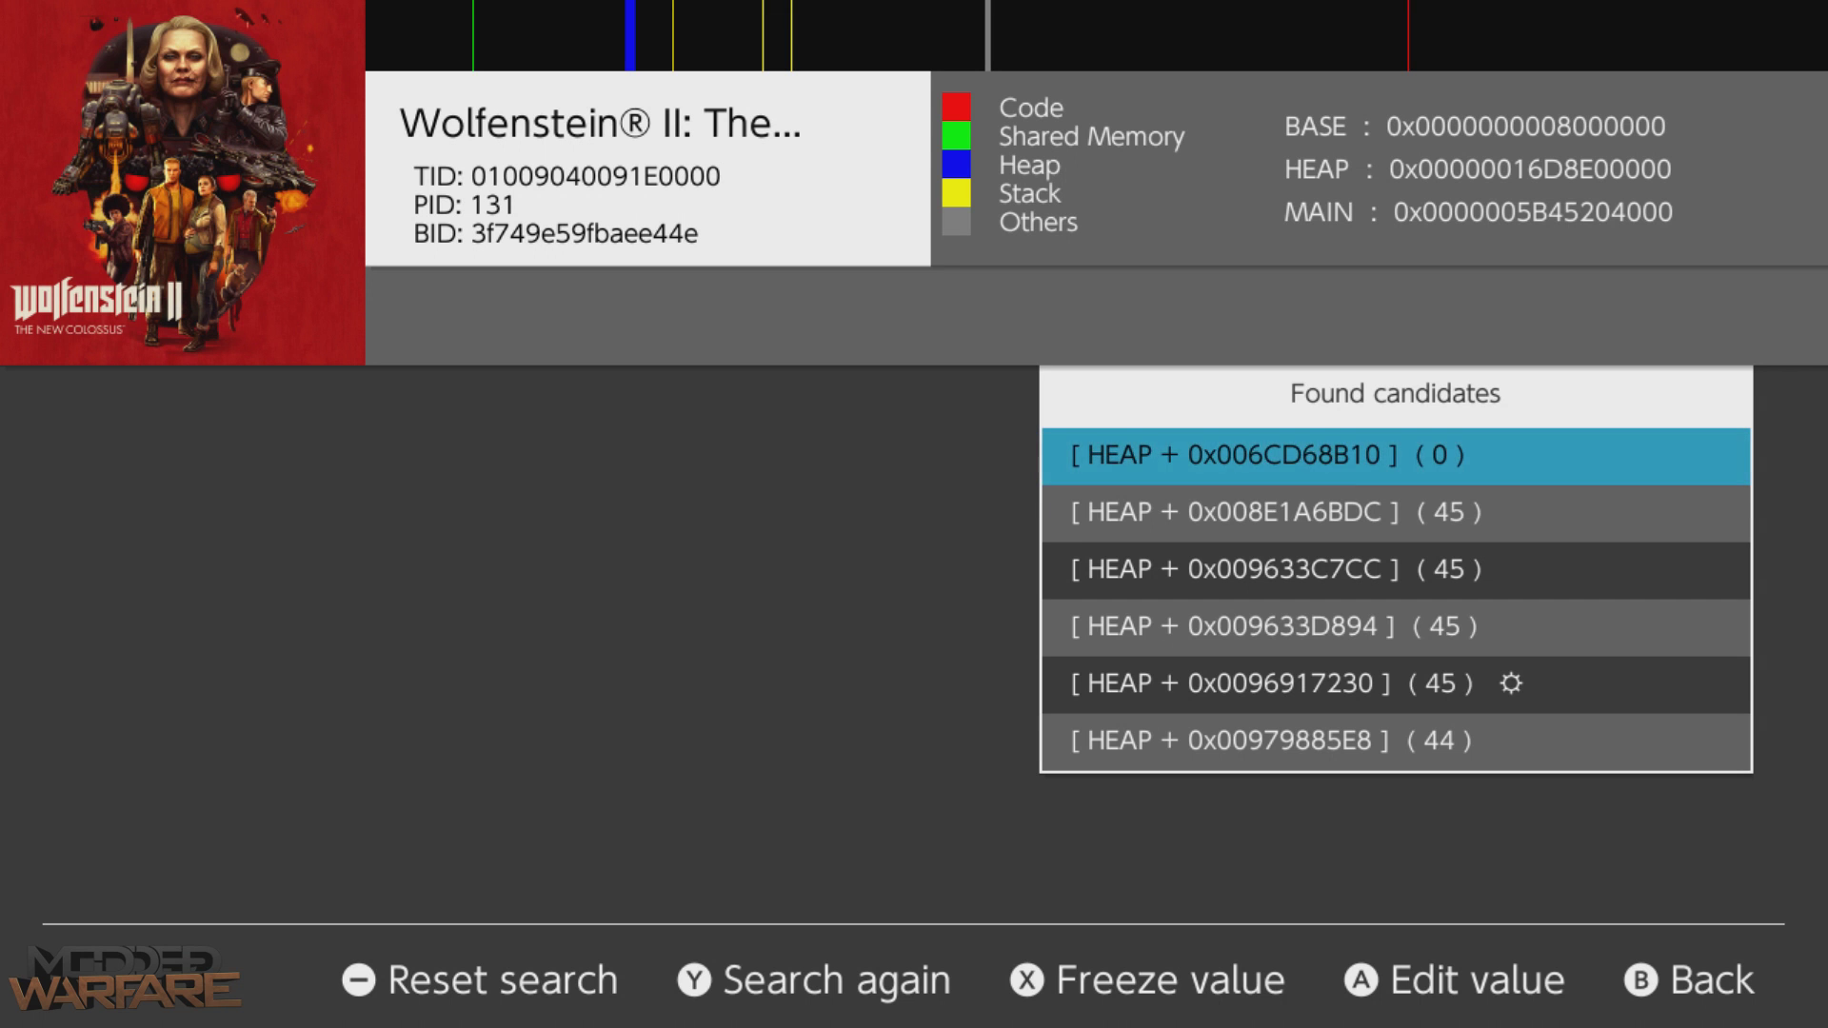
key("Down")
key("Down")
key("Down")
key("Down")
key("Down")
key("Up")
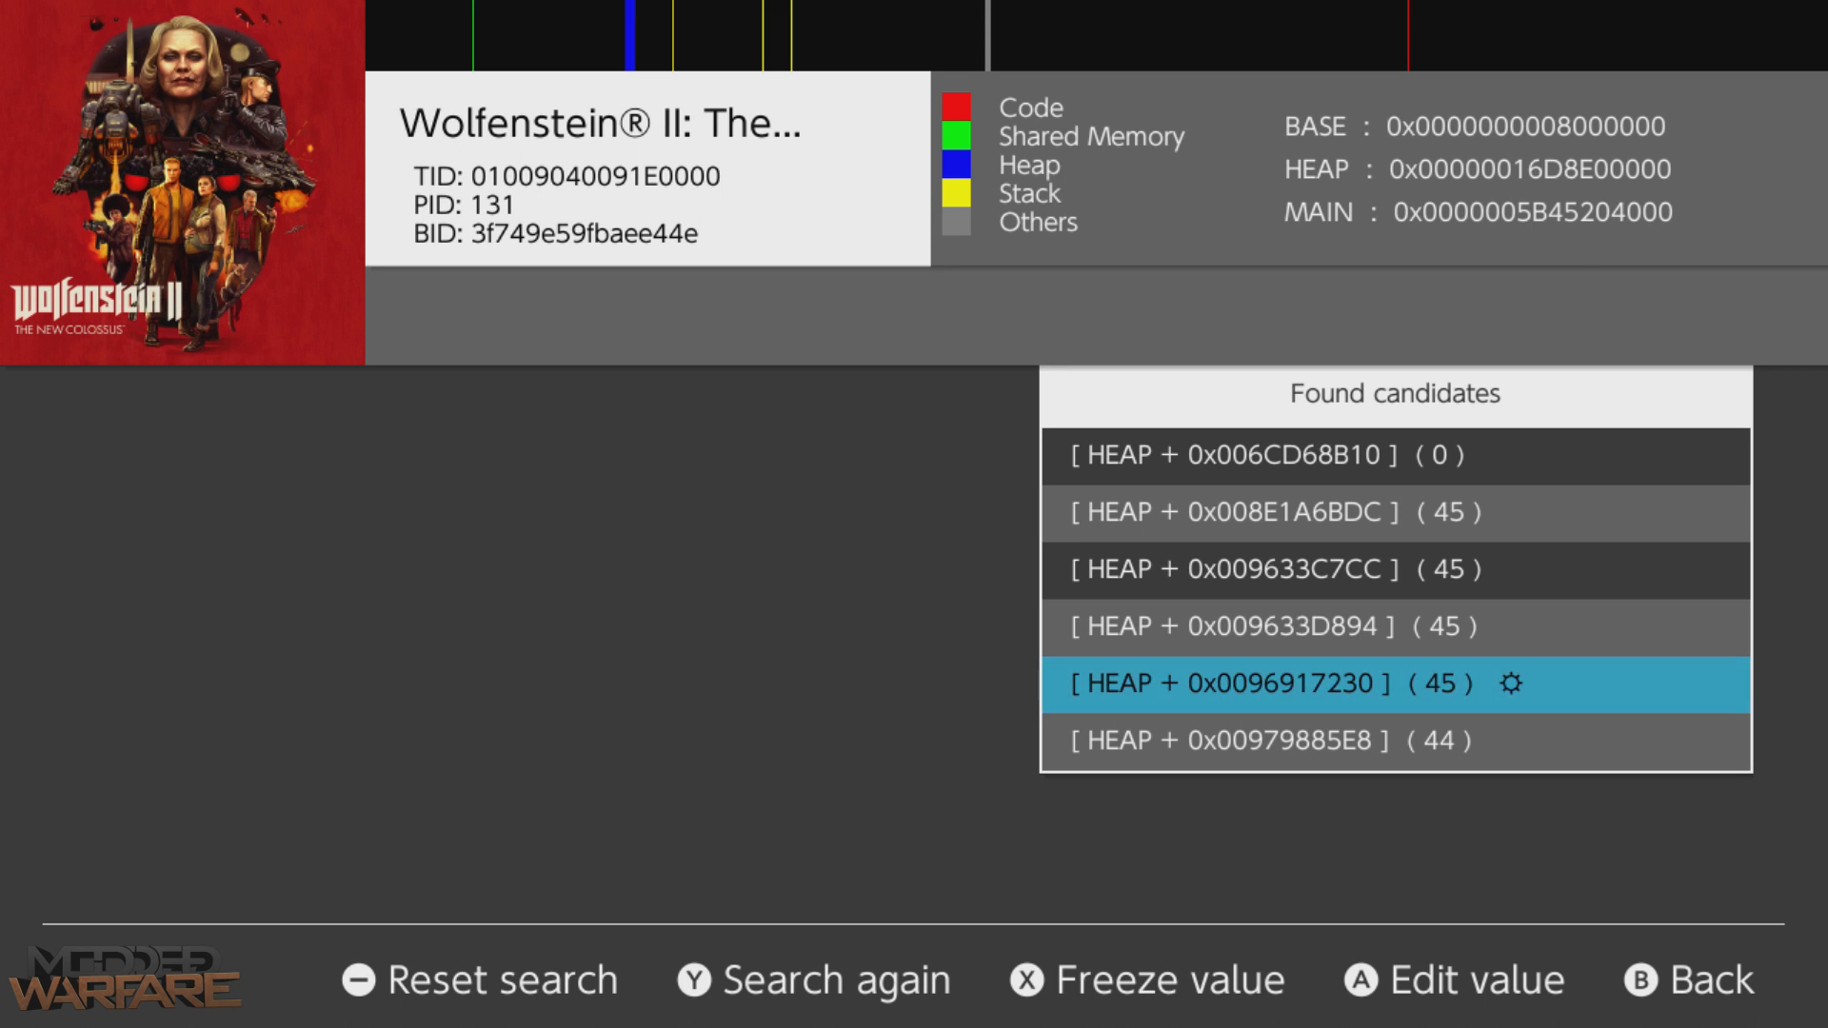
key("Up")
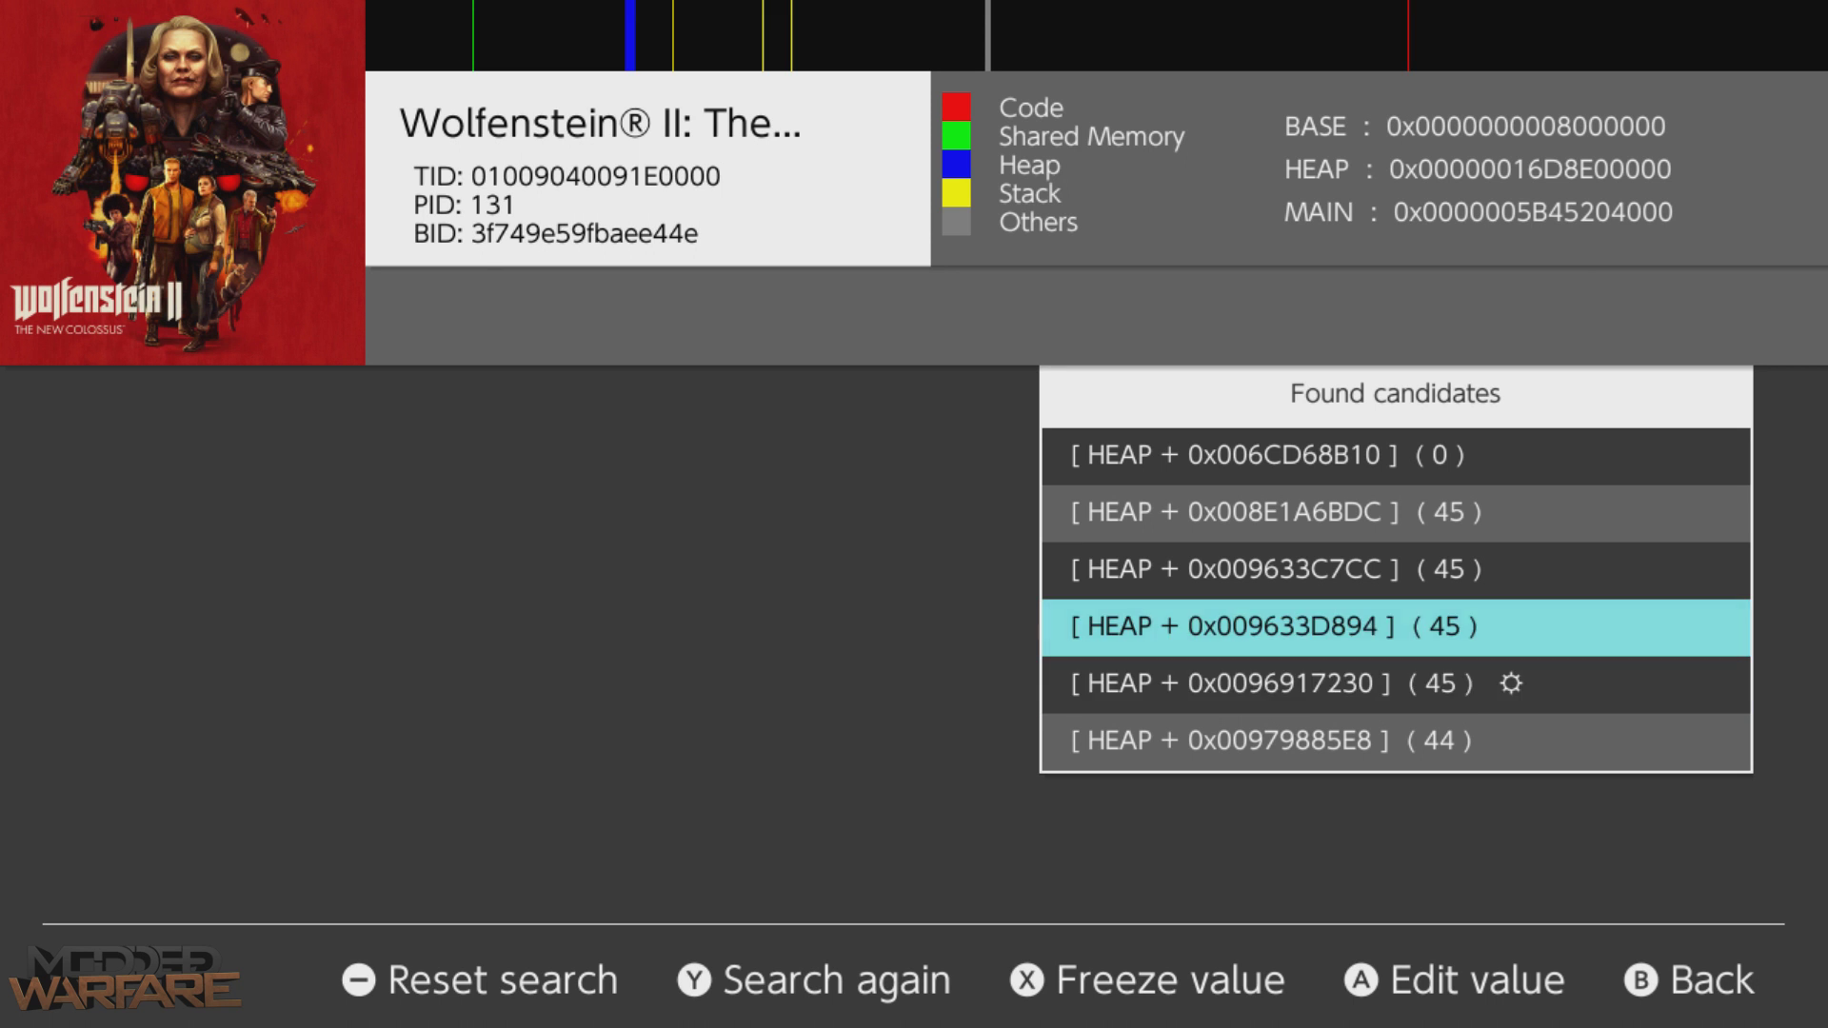
key("Down")
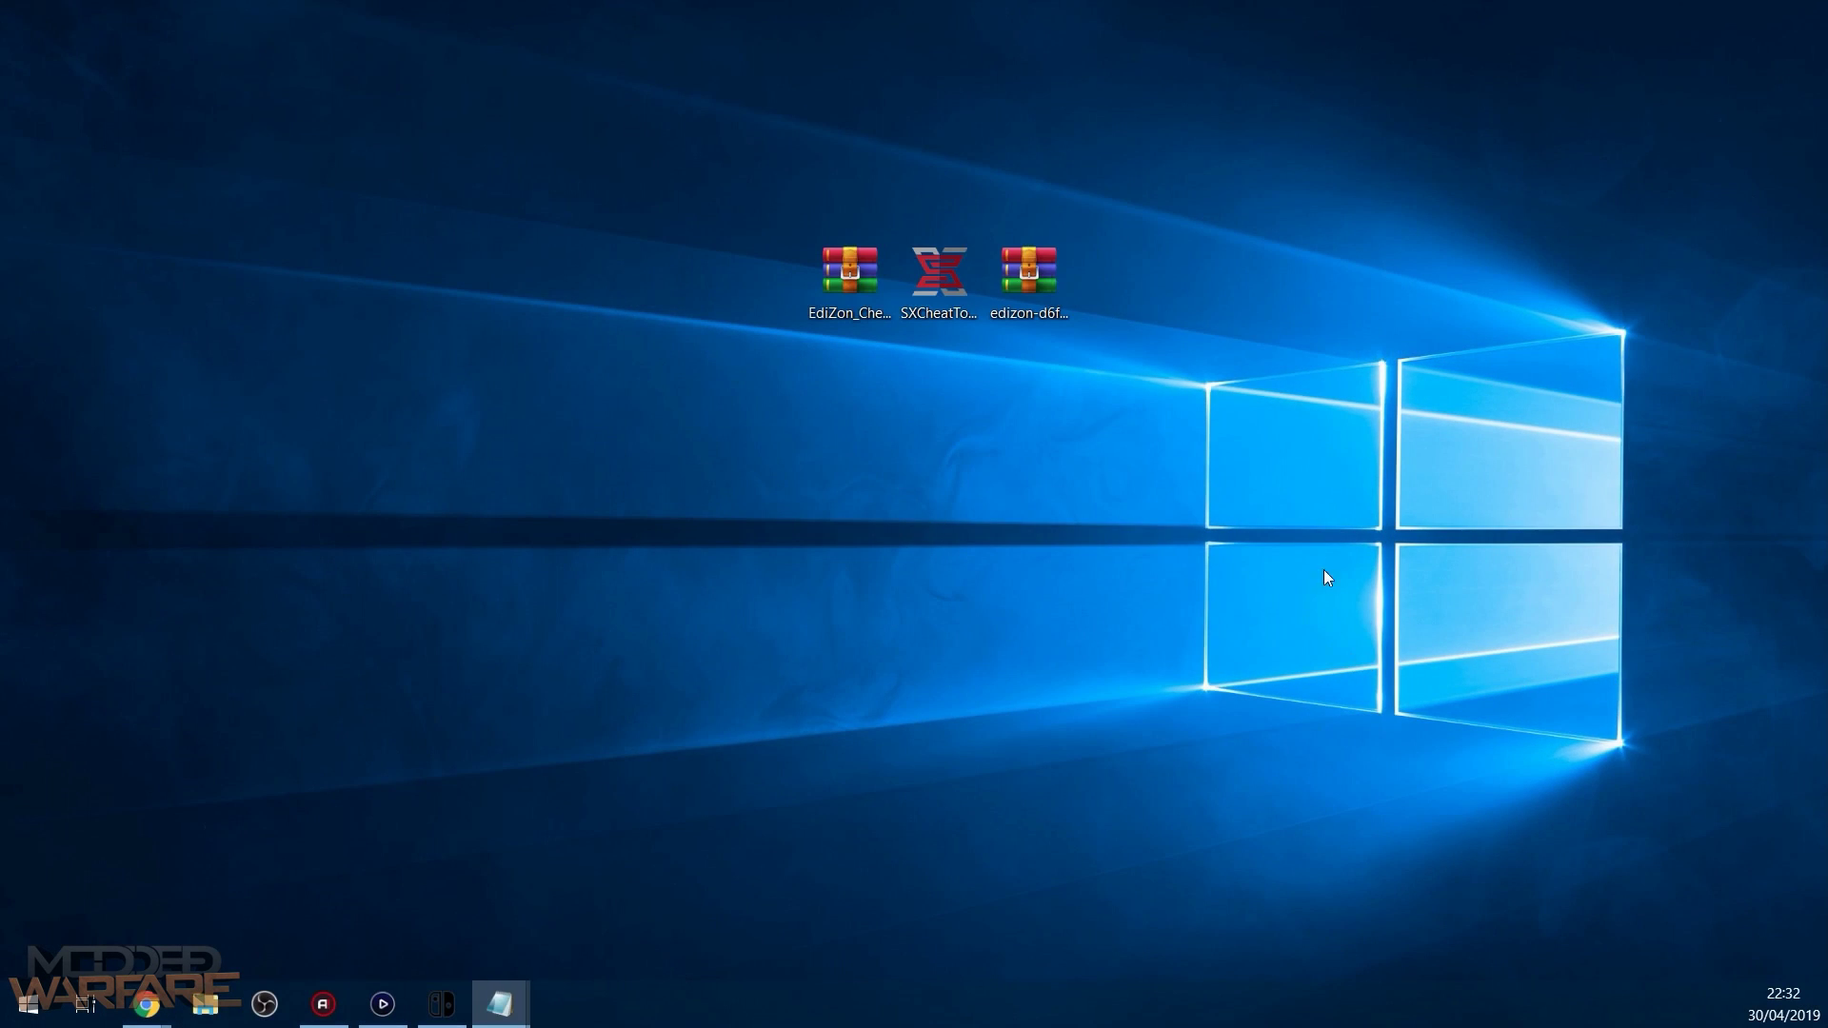
- Arrange the Notepad list of four Ammo, Armor and Health addresses, then launch SXCheatTool.exe
left_click_drag(1827, 572, 989, 447)
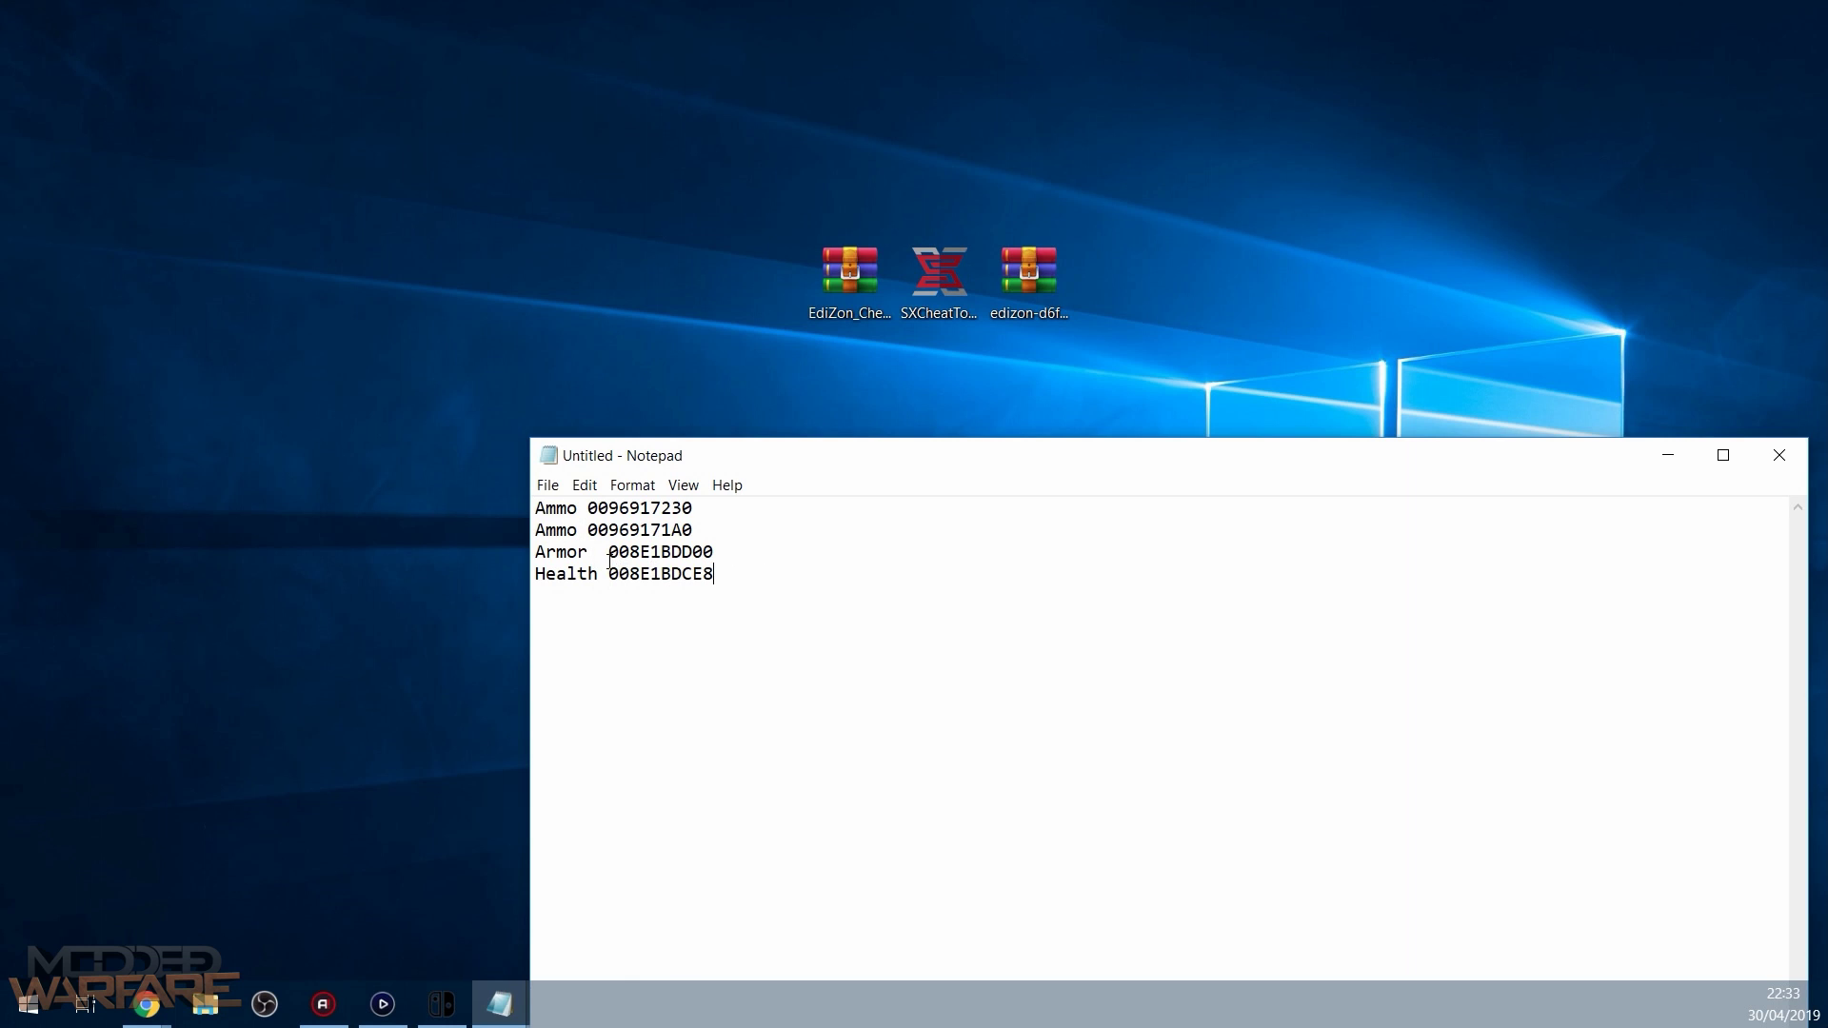
left_click_drag(725, 576, 501, 556)
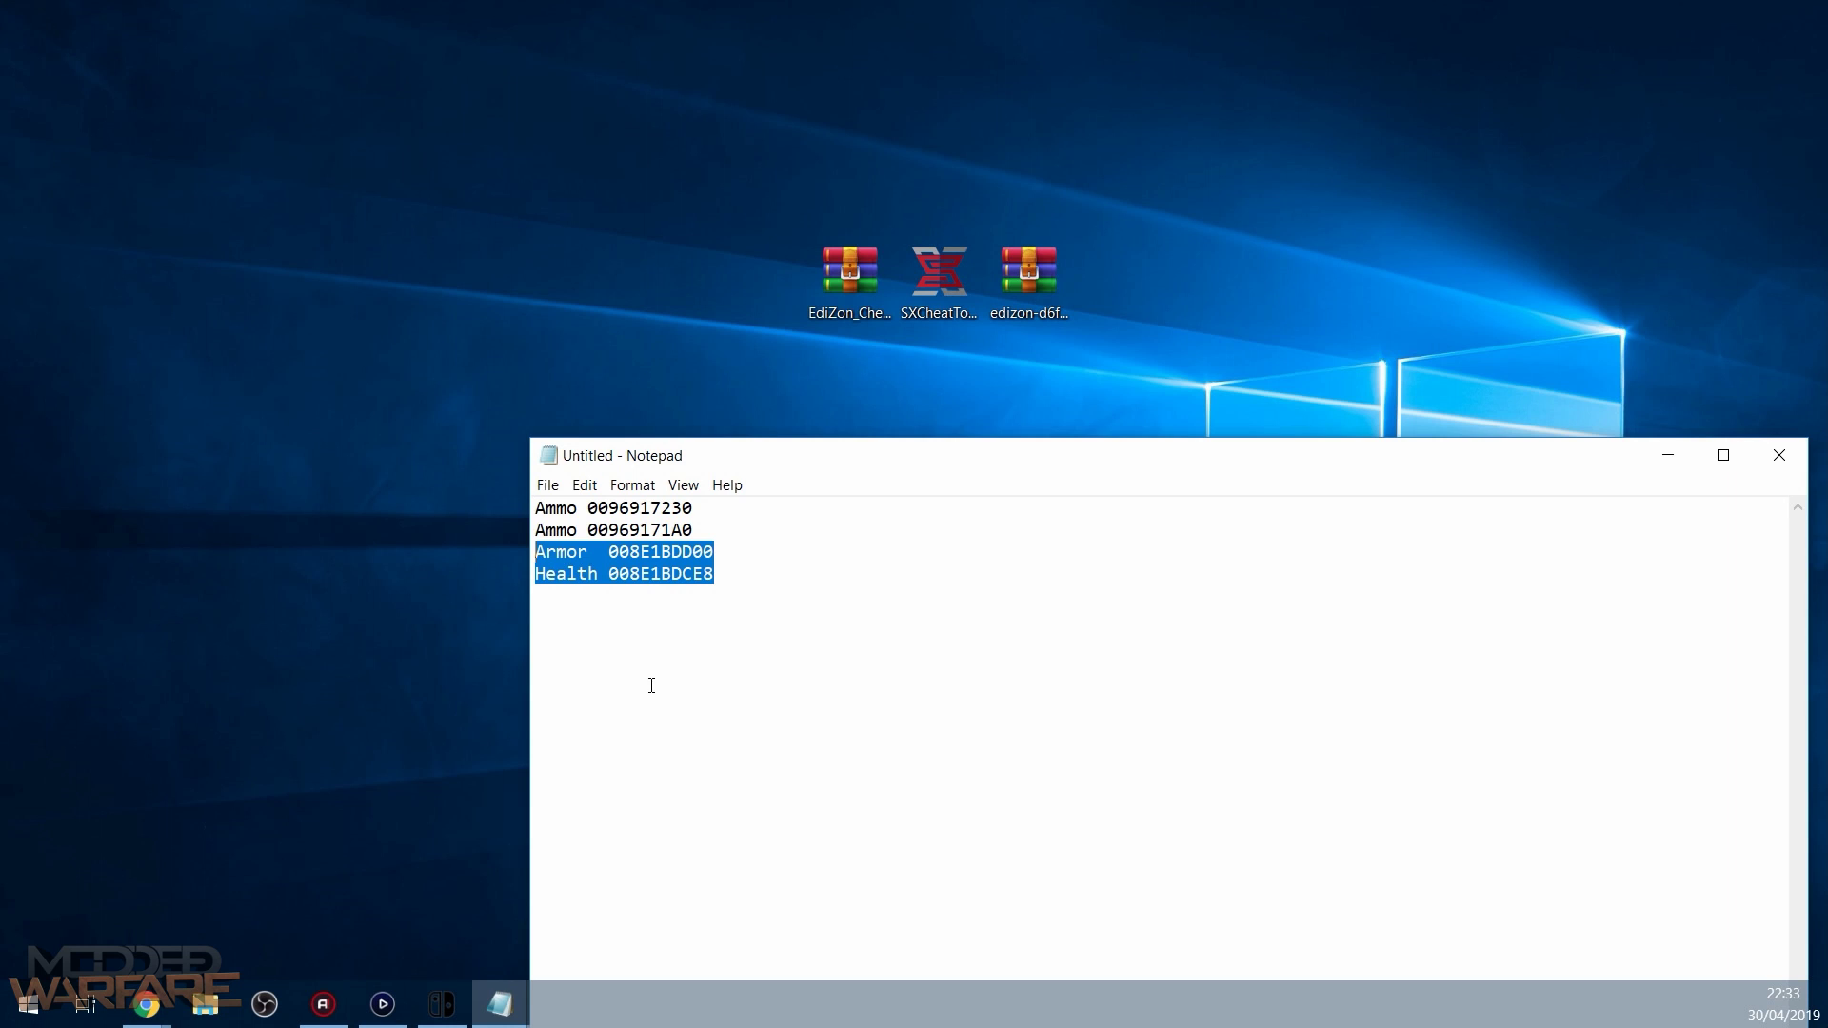
left_click(697, 588)
mouse_move(824, 455)
left_mouse_down()
mouse_move(807, 503)
mouse_move(694, 506)
mouse_move(844, 514)
mouse_move(614, 507)
left_mouse_up()
key("ctrl+a")
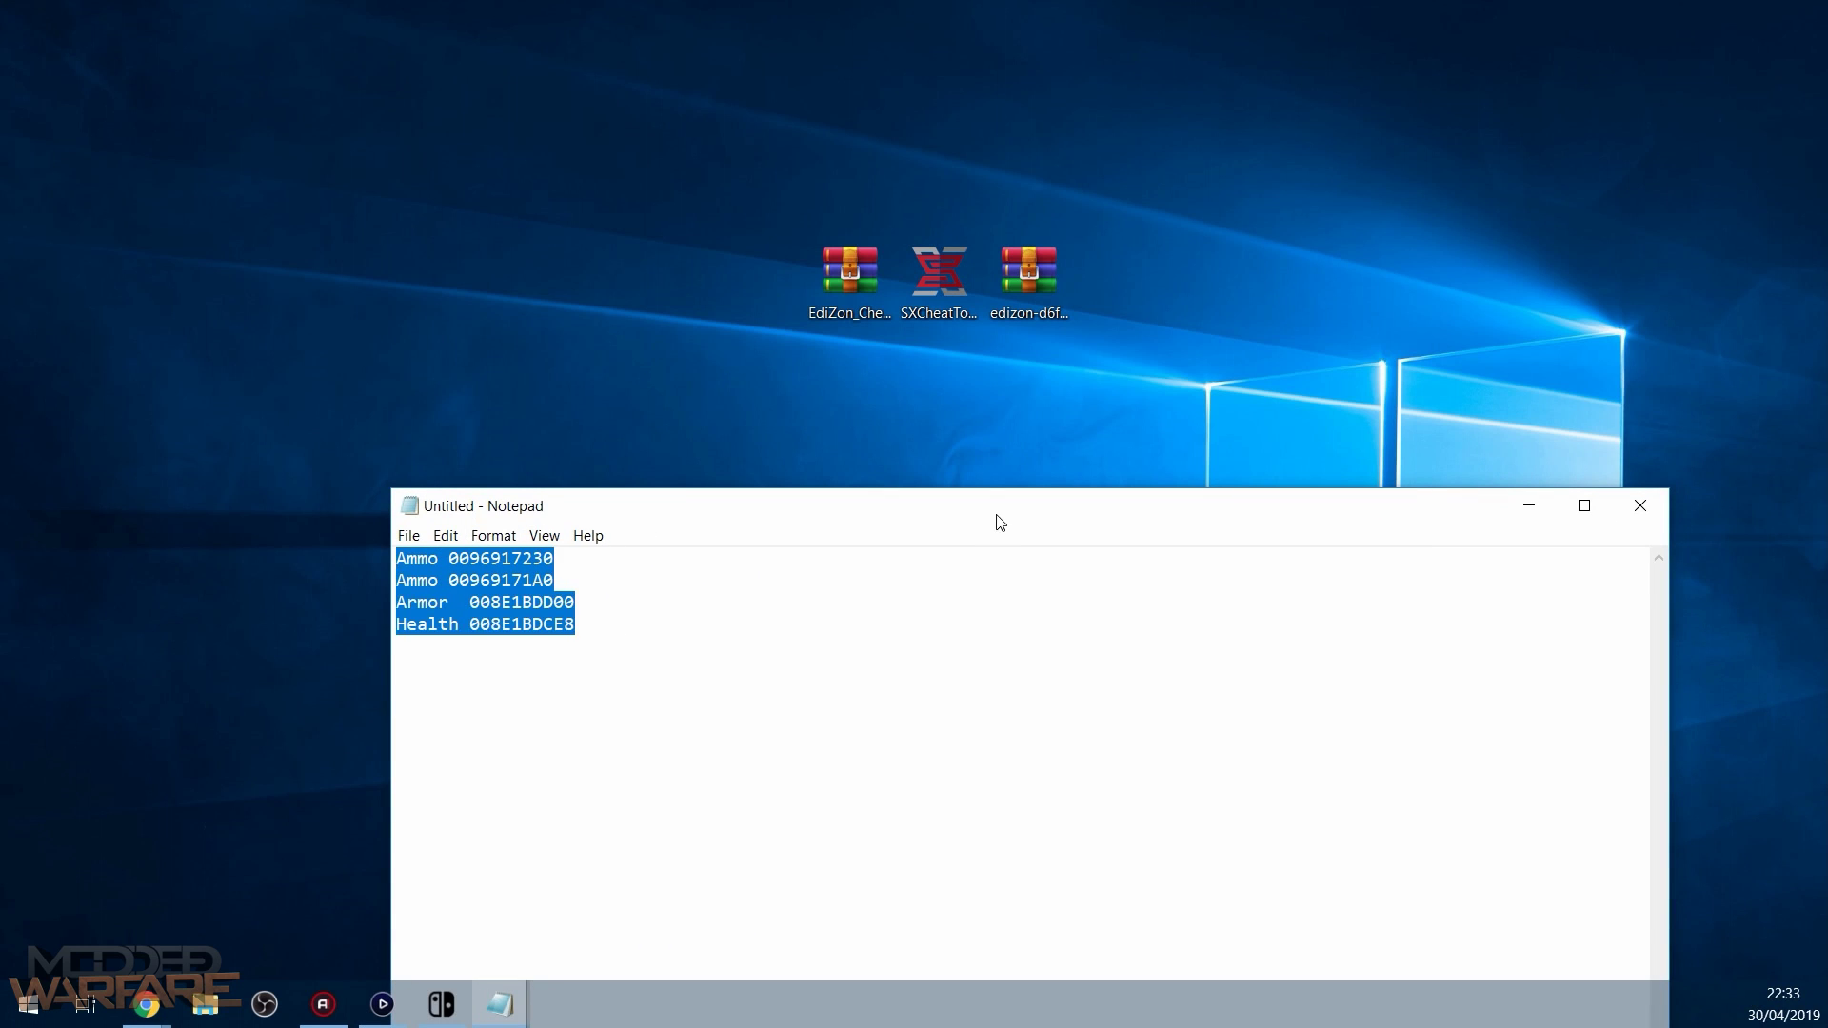
left_click_drag(1000, 521, 892, 550)
double_click(925, 283)
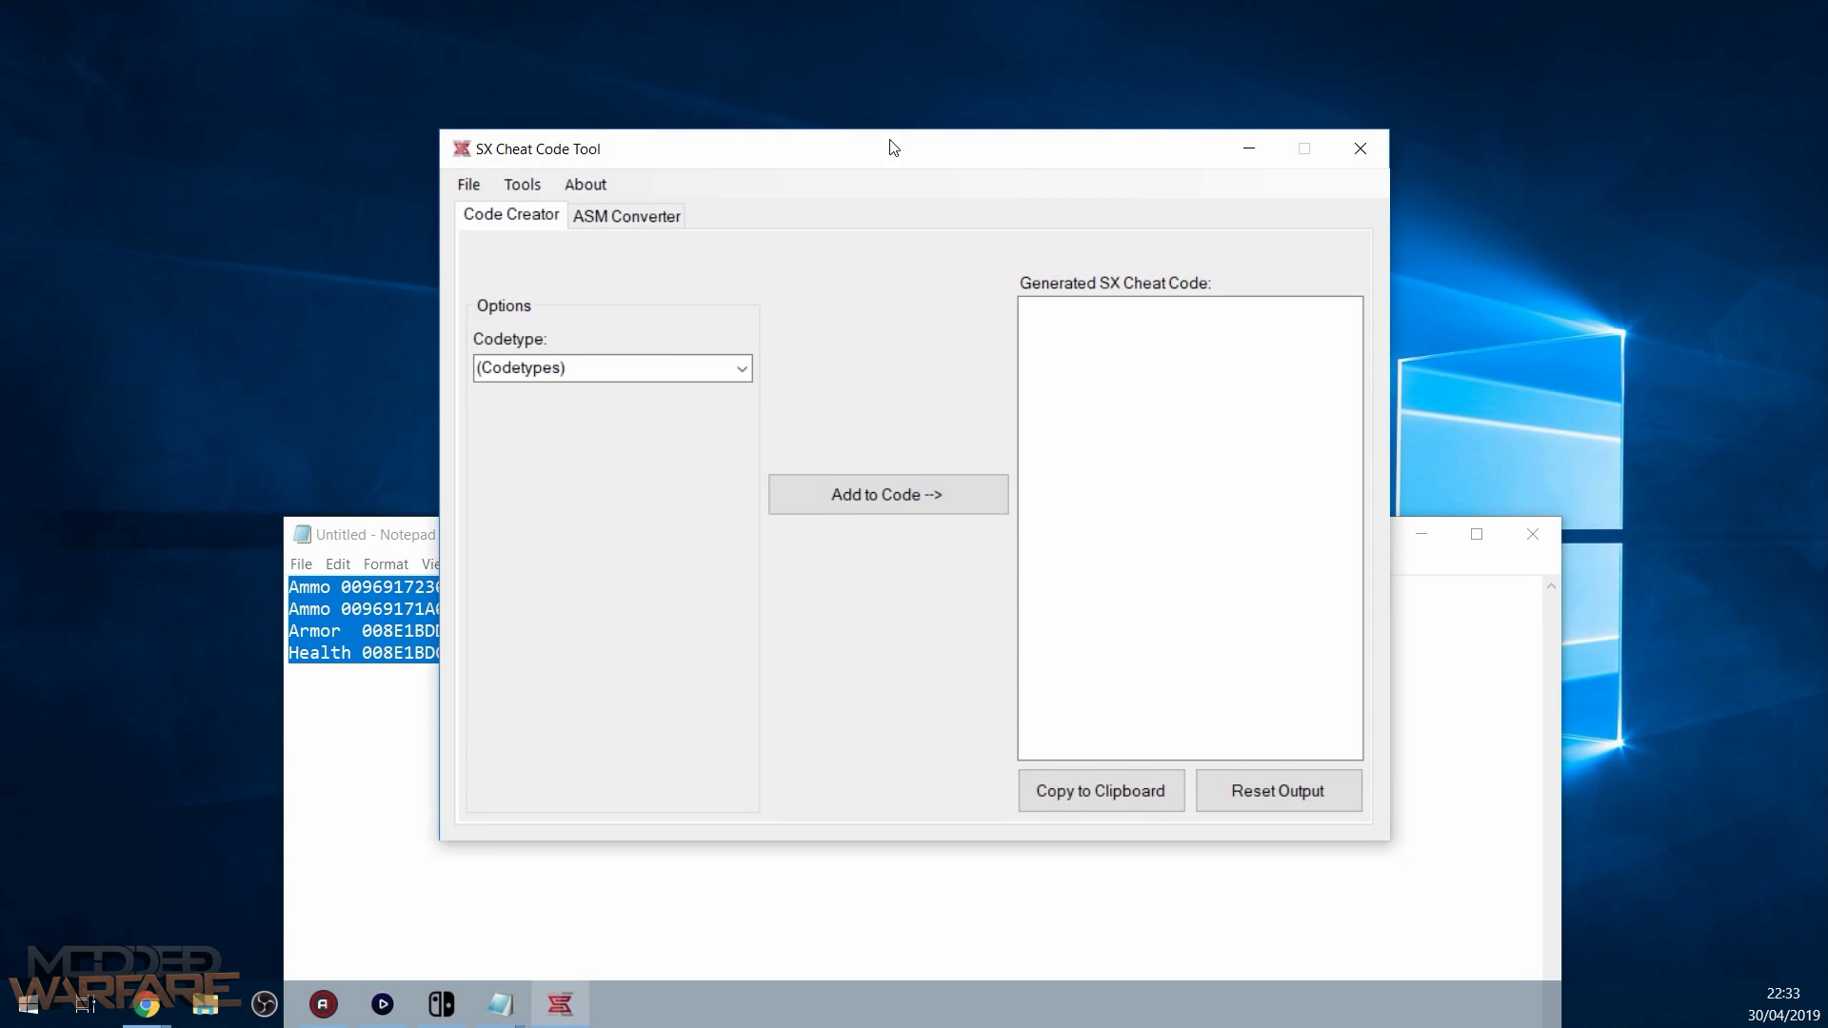
- Set the cheat tool's code type to Memory Write targeting the HEAP
left_click_drag(895, 148, 901, 44)
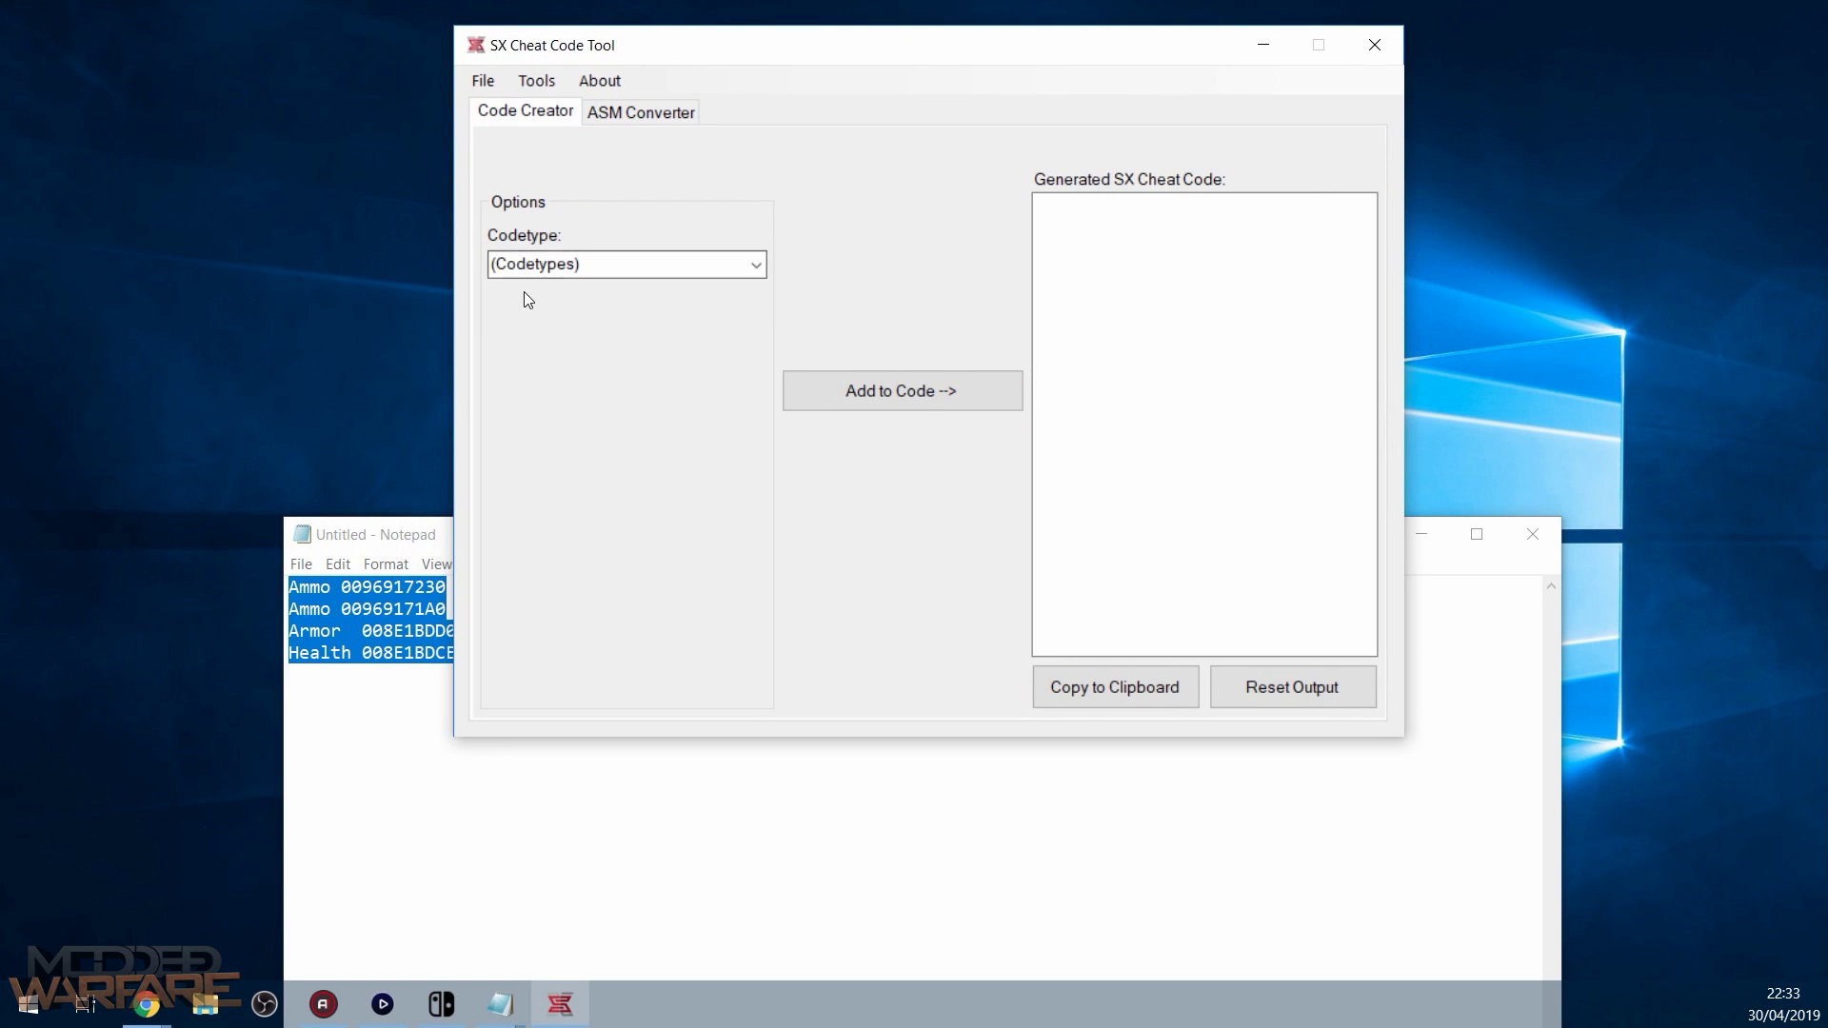
left_click(756, 266)
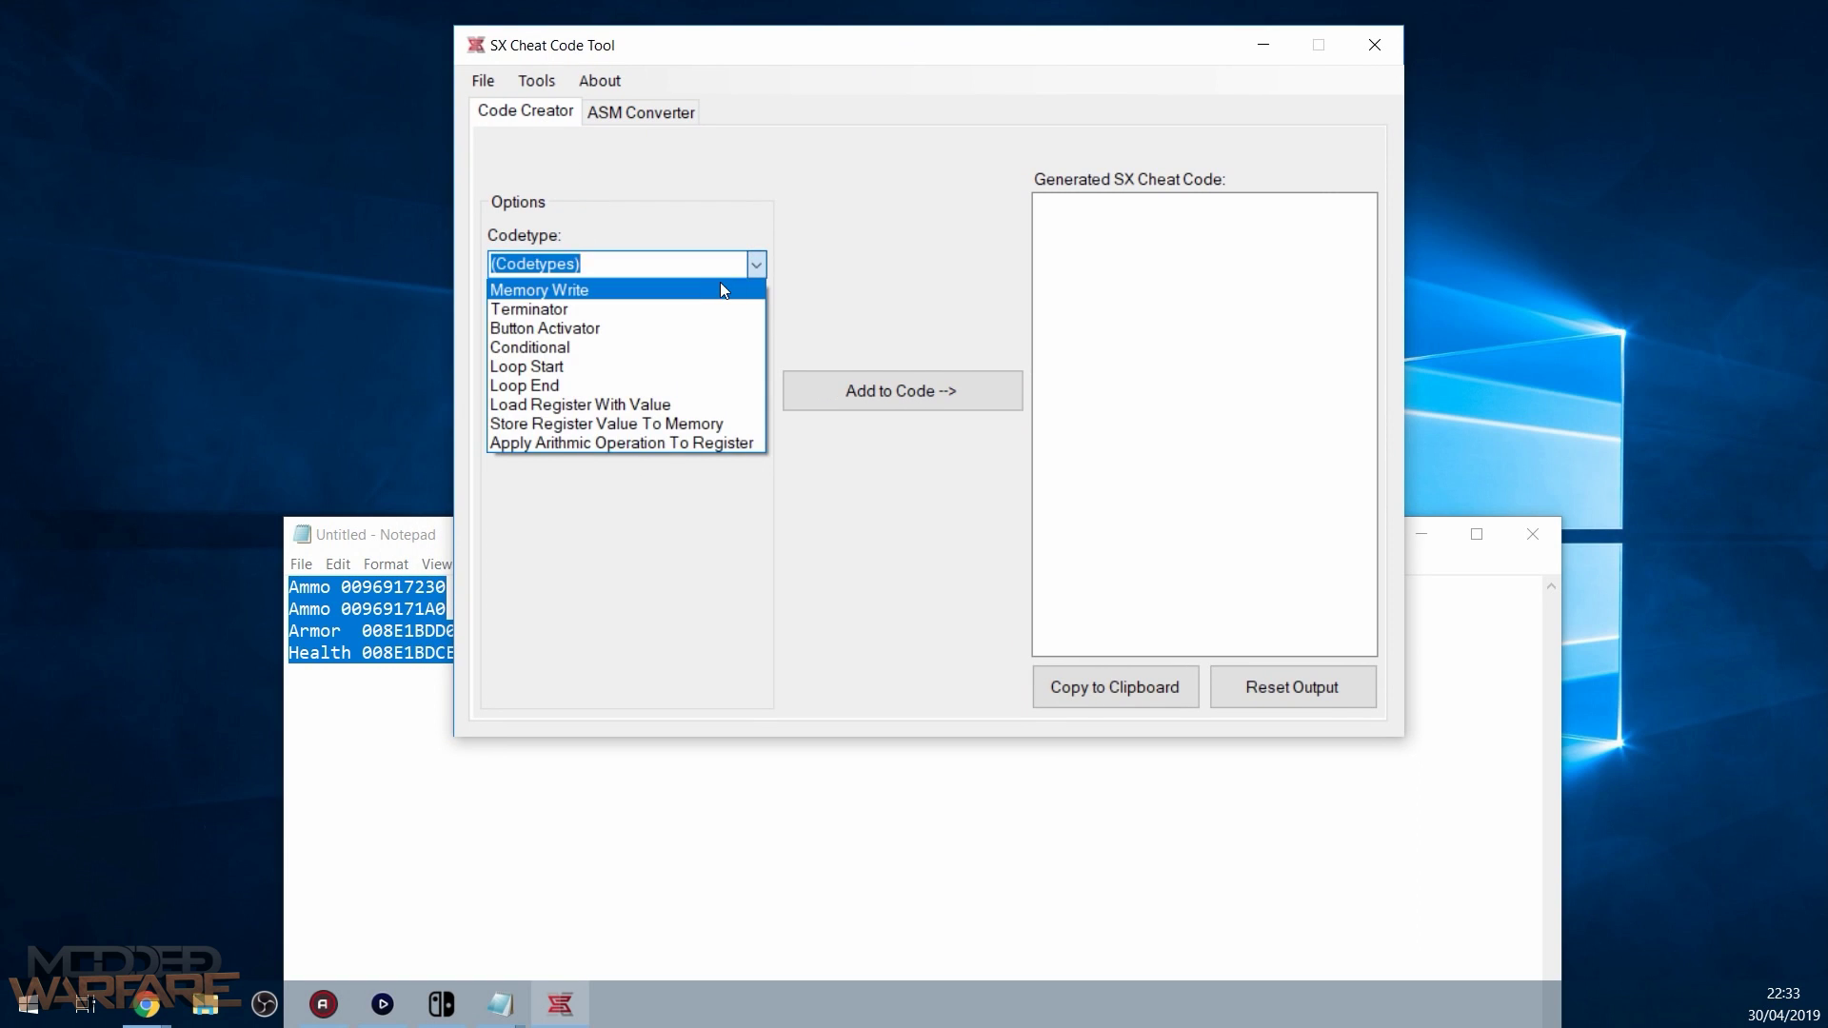
left_click(720, 284)
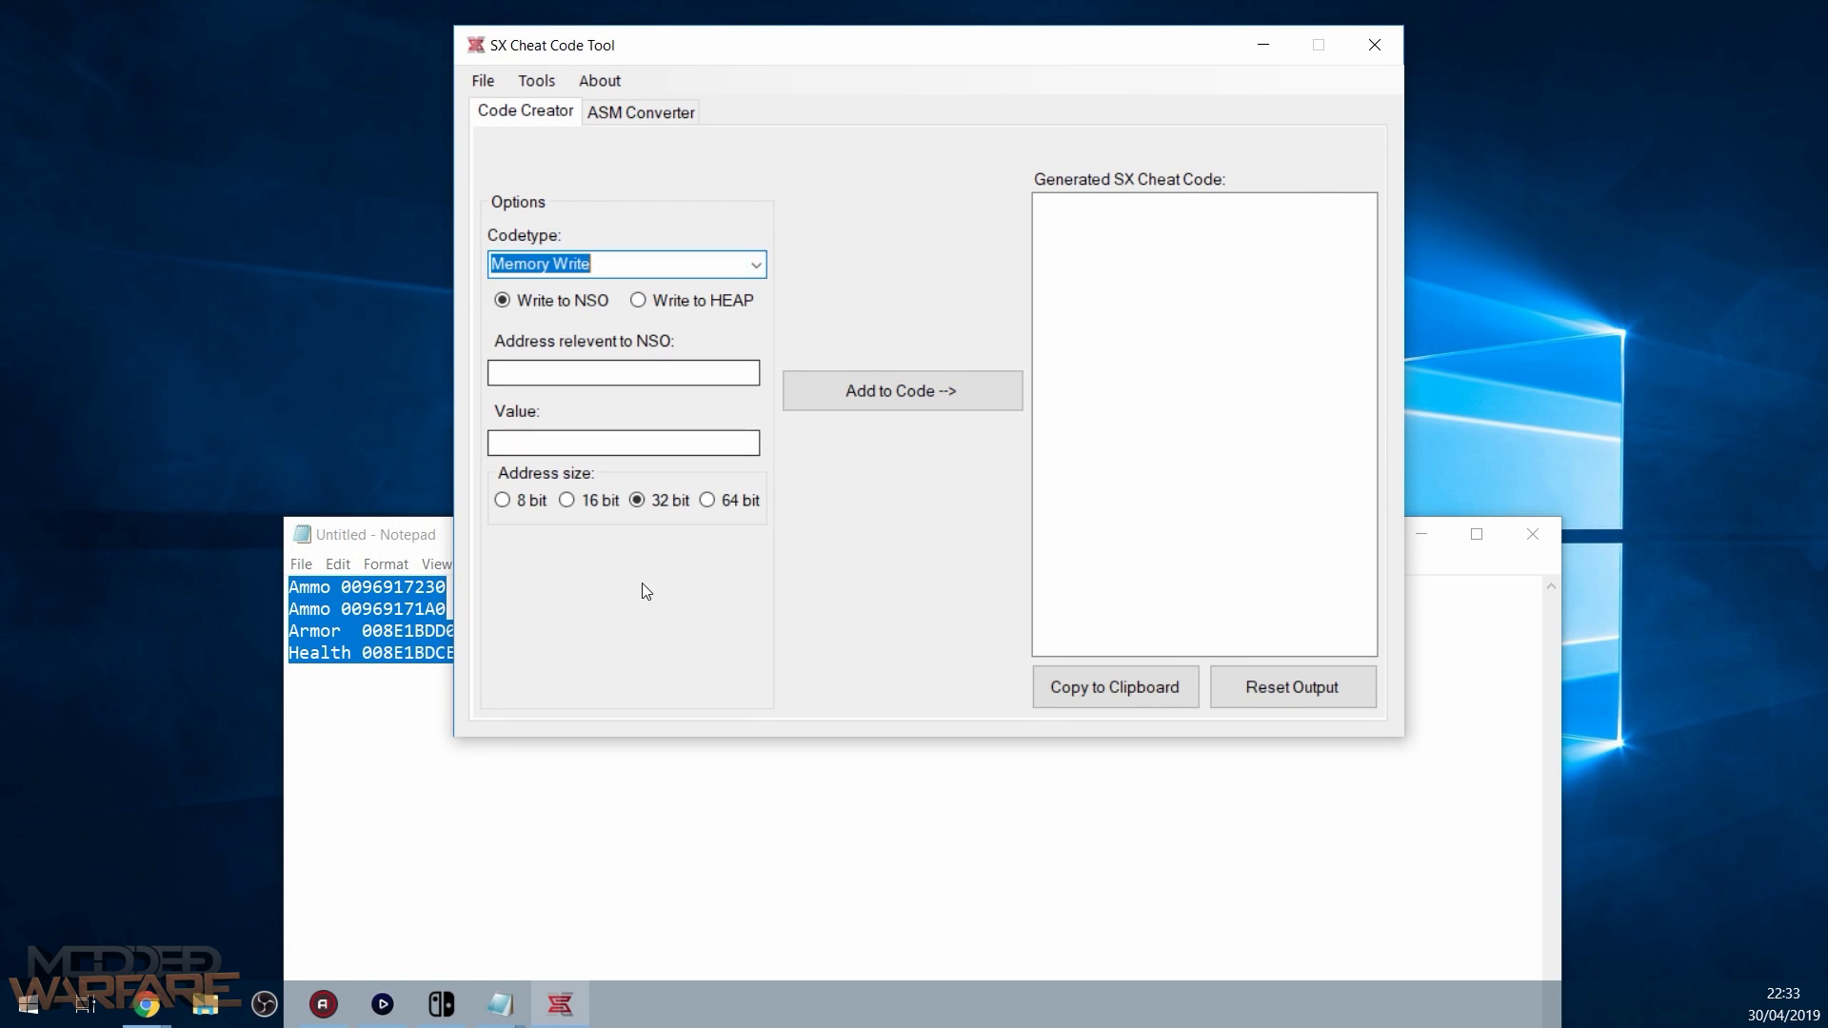
left_click(693, 301)
left_click(559, 791)
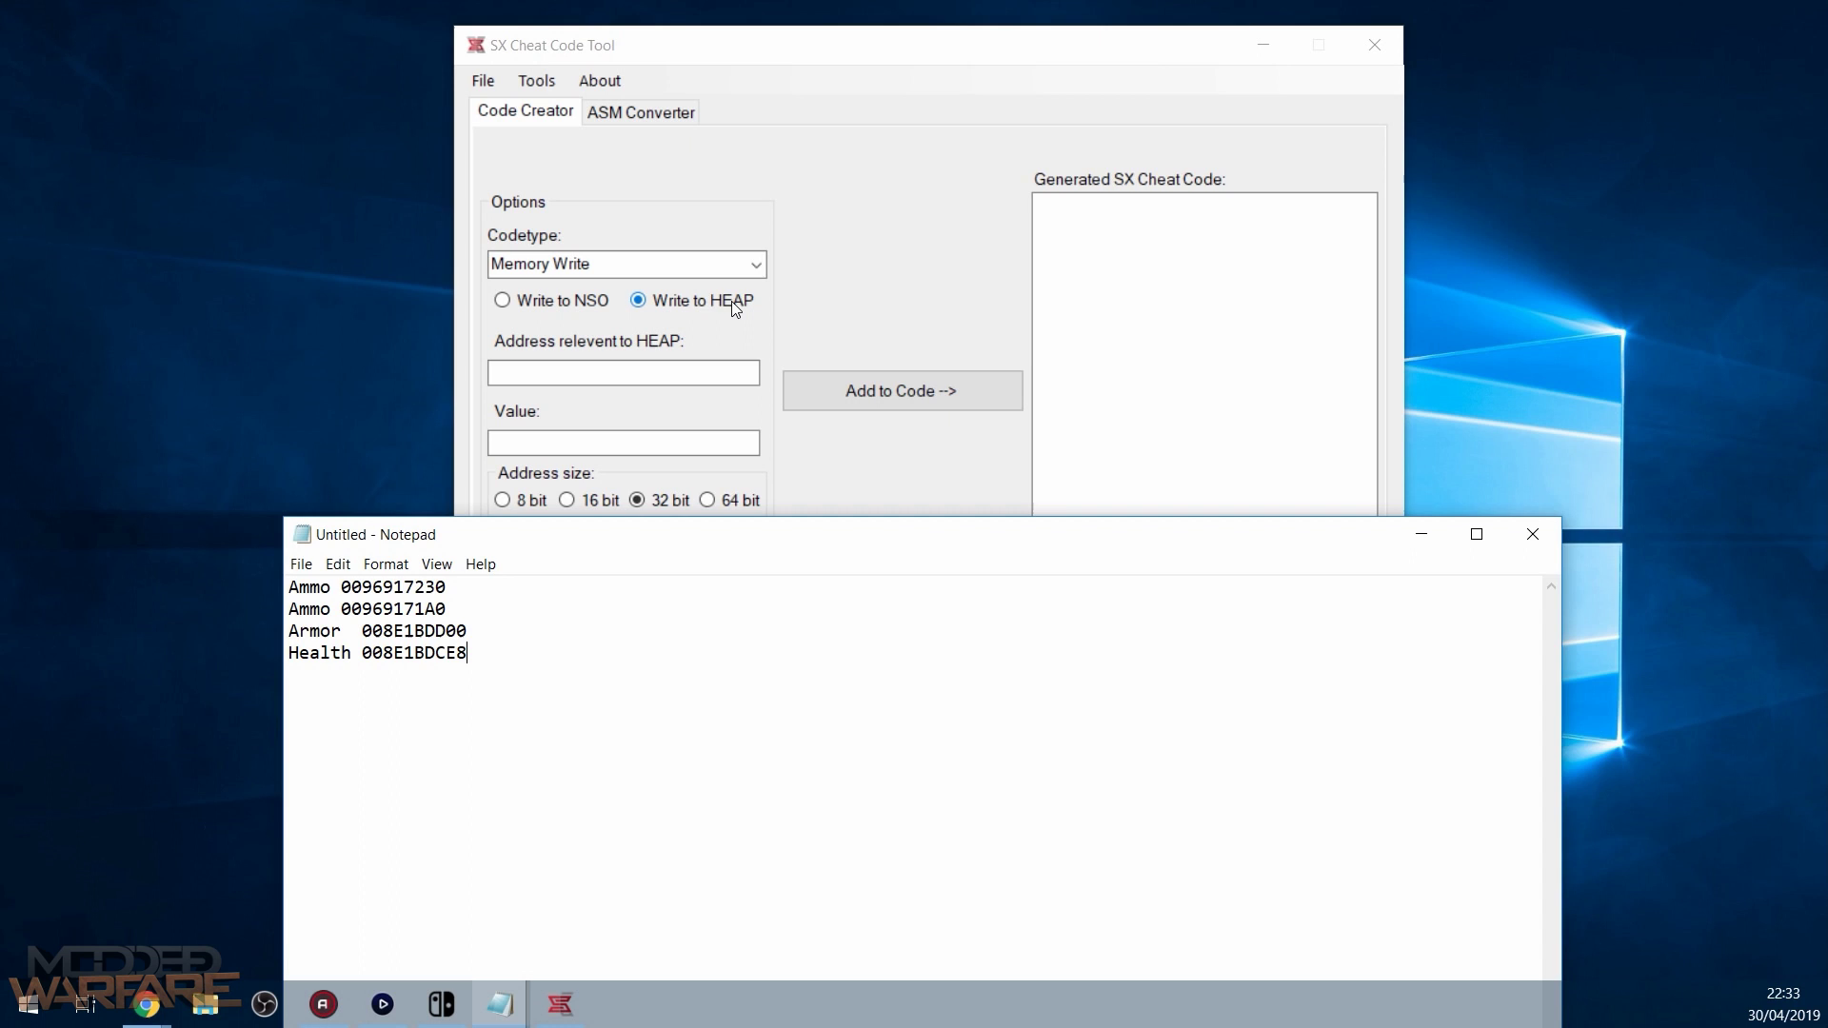
double_click(402, 592)
key("ctrl+c")
left_click(567, 371)
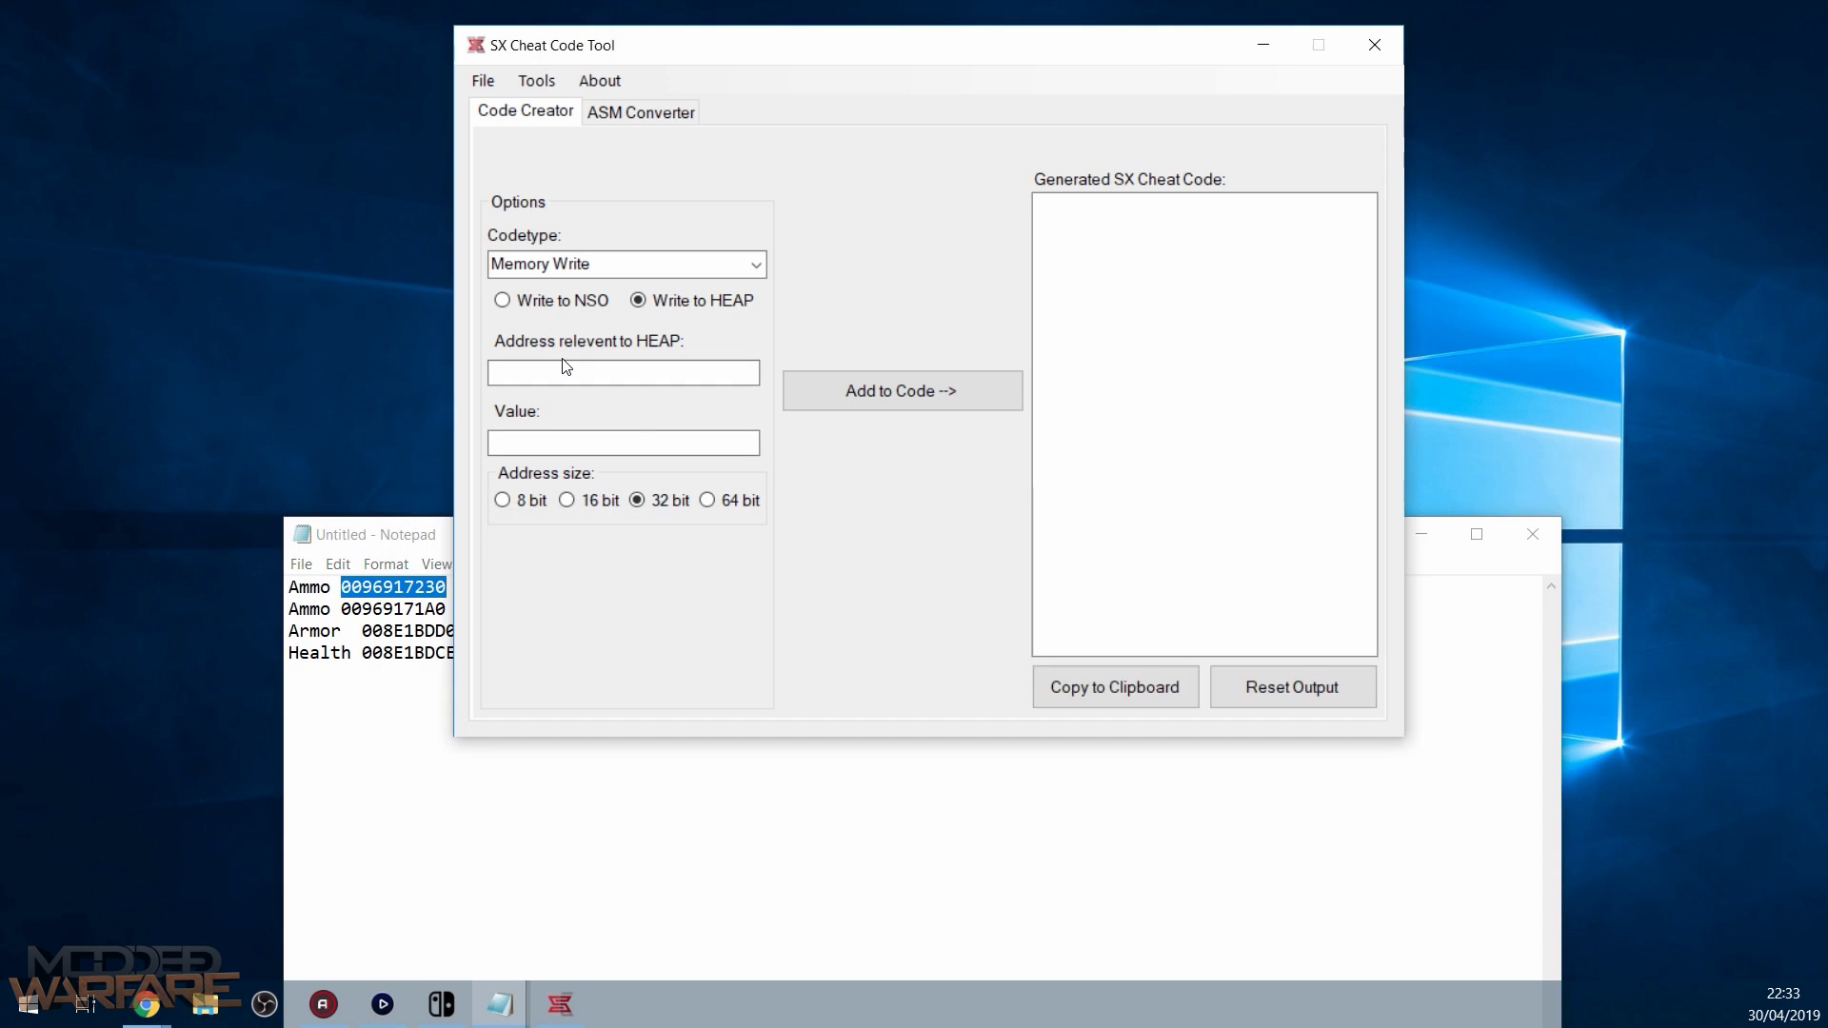
key("ctrl+v")
left_click(550, 439)
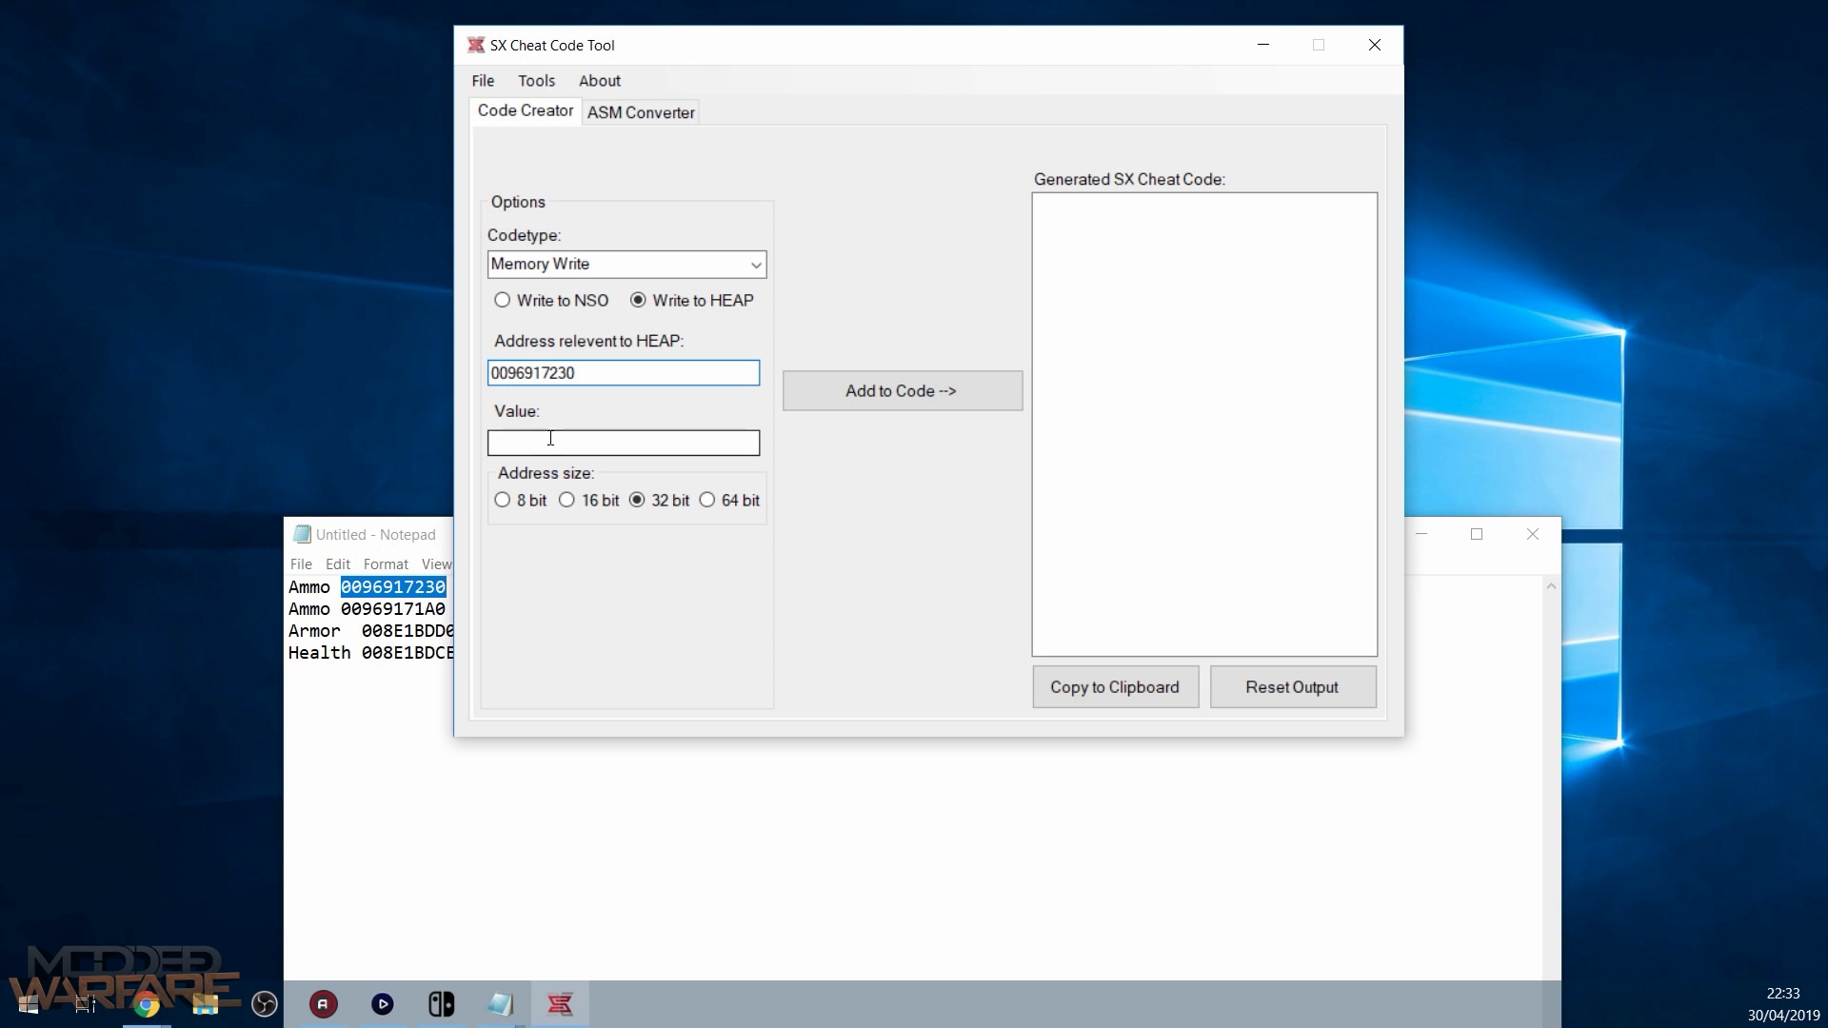
left_click(613, 440)
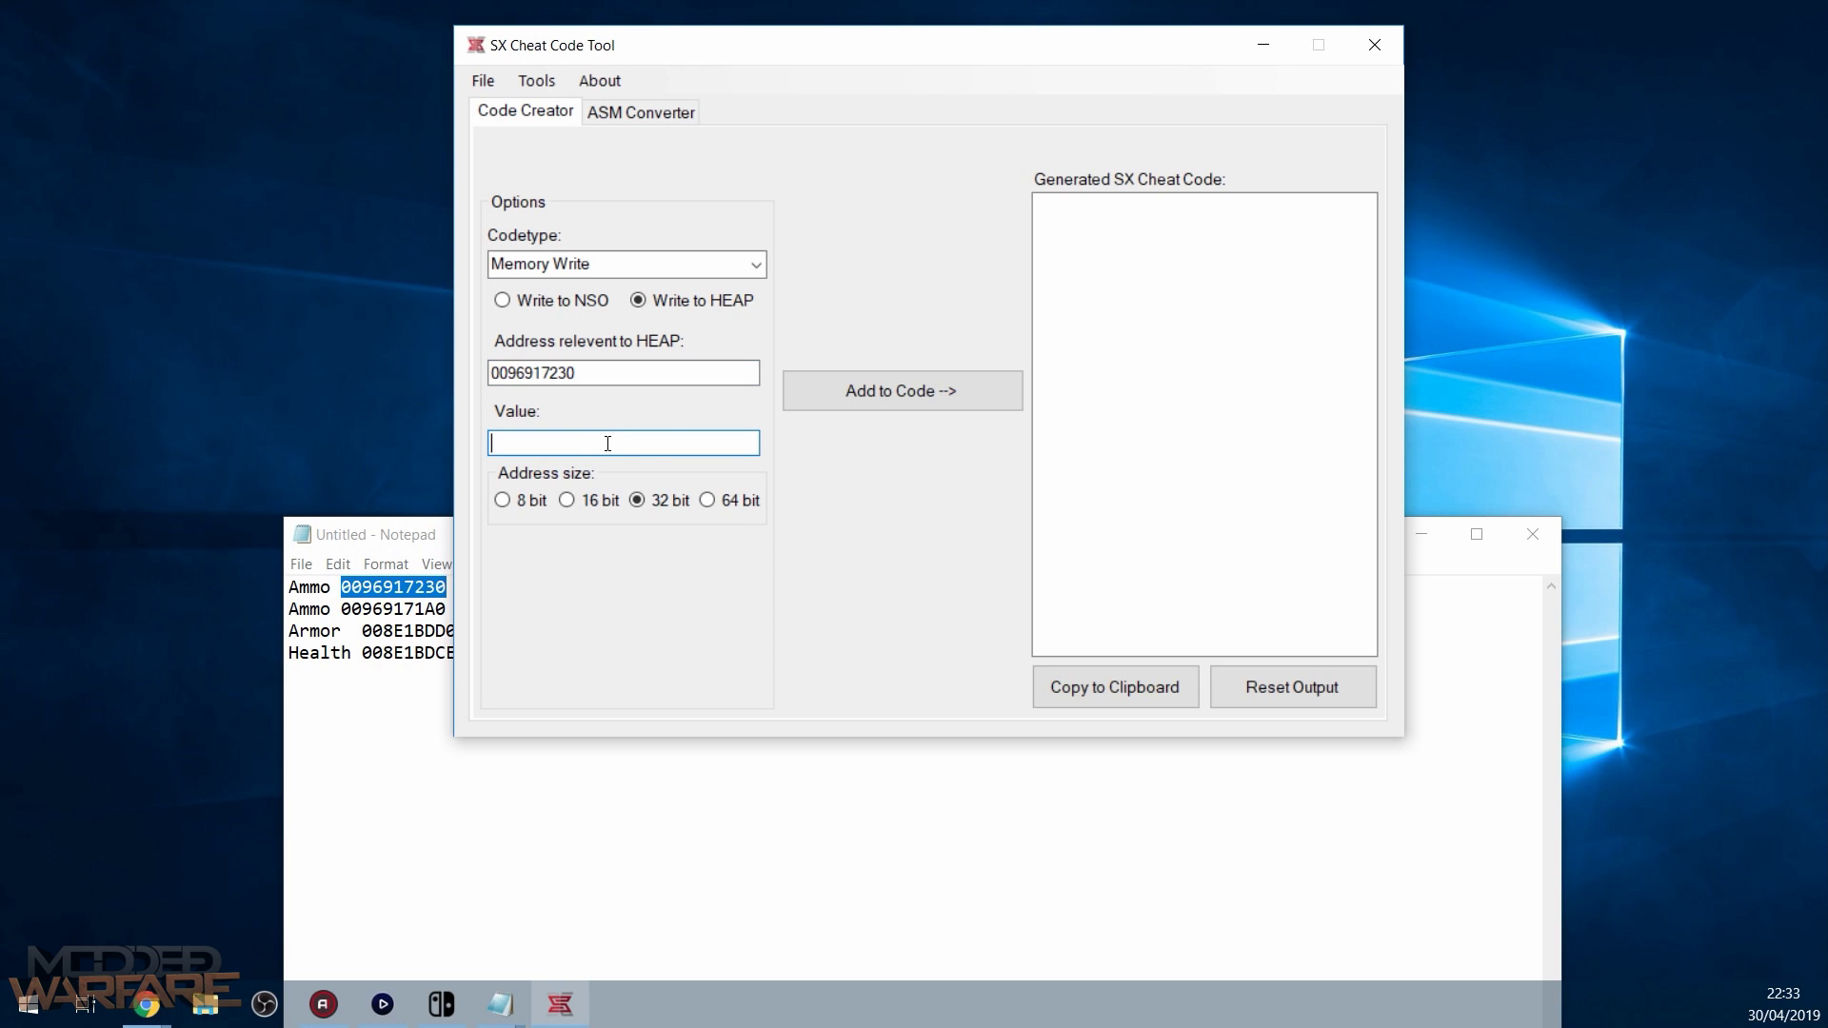
left_click(869, 386)
- Add a second 999 code for the Ammo address 00969171A0
double_click(382, 610)
key("ctrl+c")
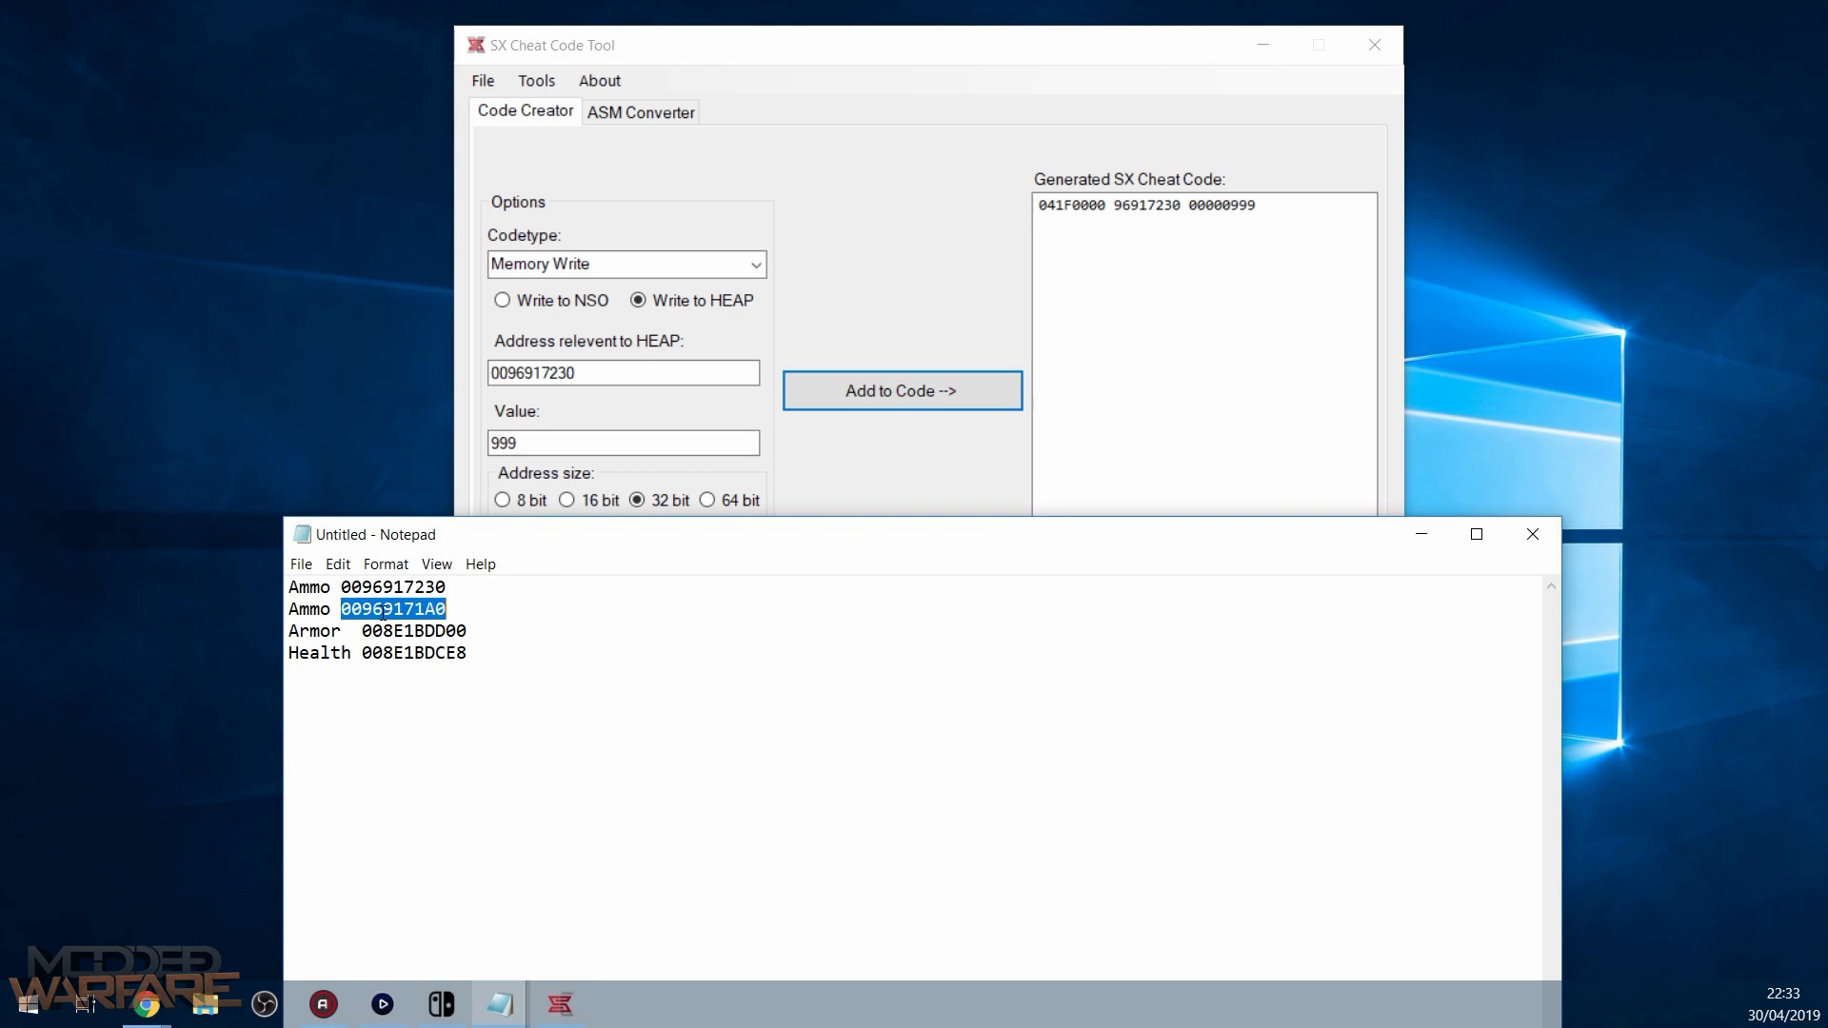
double_click(621, 373)
key("ctrl+v")
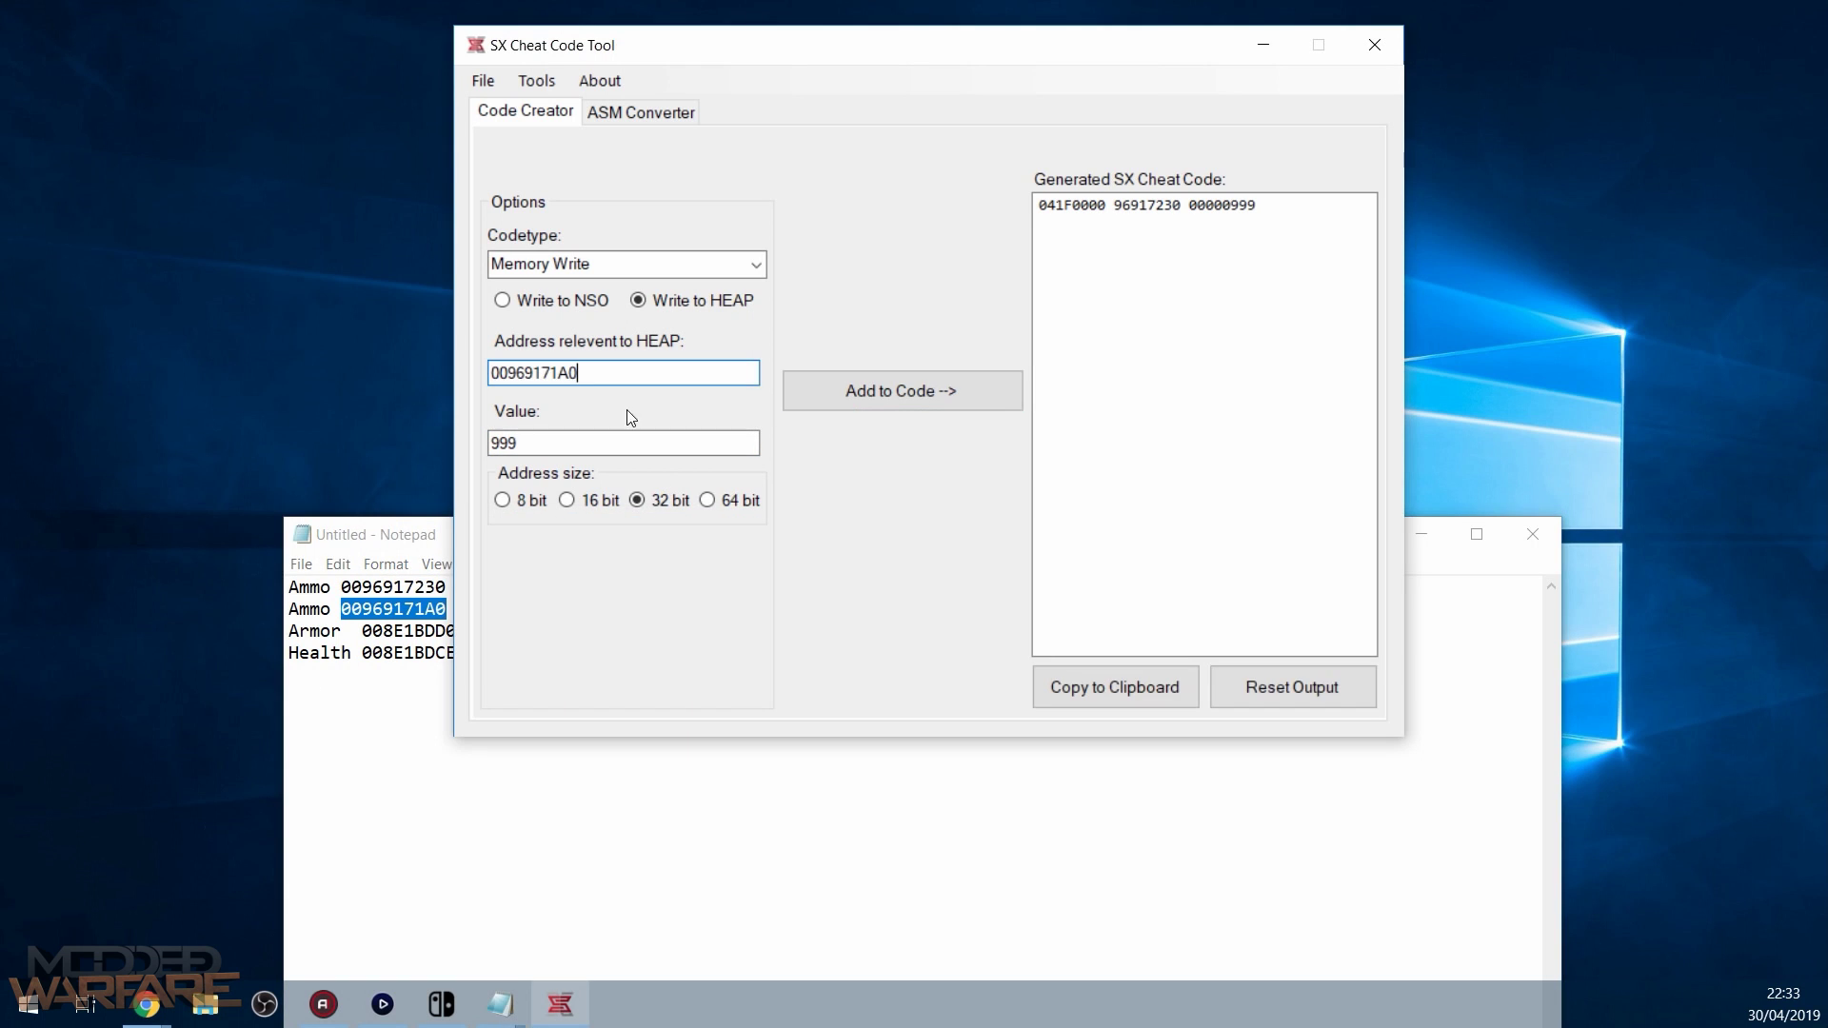
left_click(918, 391)
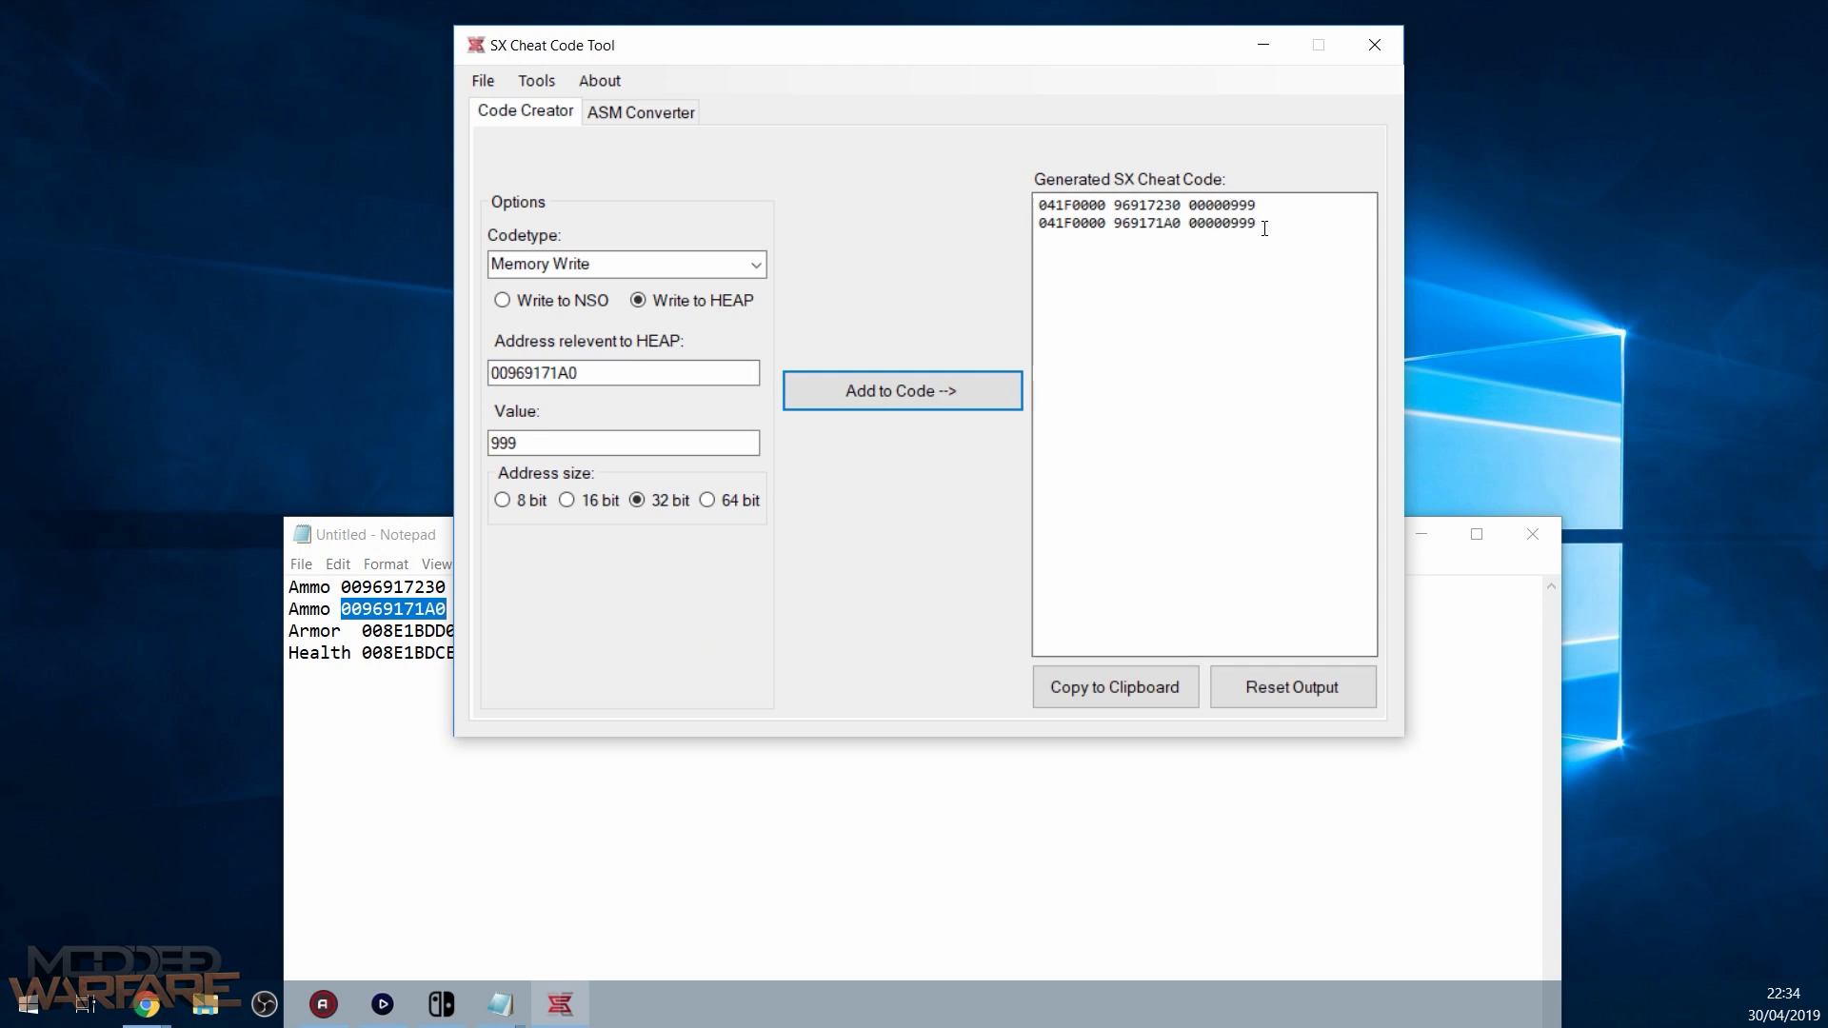
- Insert a label line above the codes and add a 999 code for Armor address 008E1BDD00
left_click(1038, 203)
key("Return")
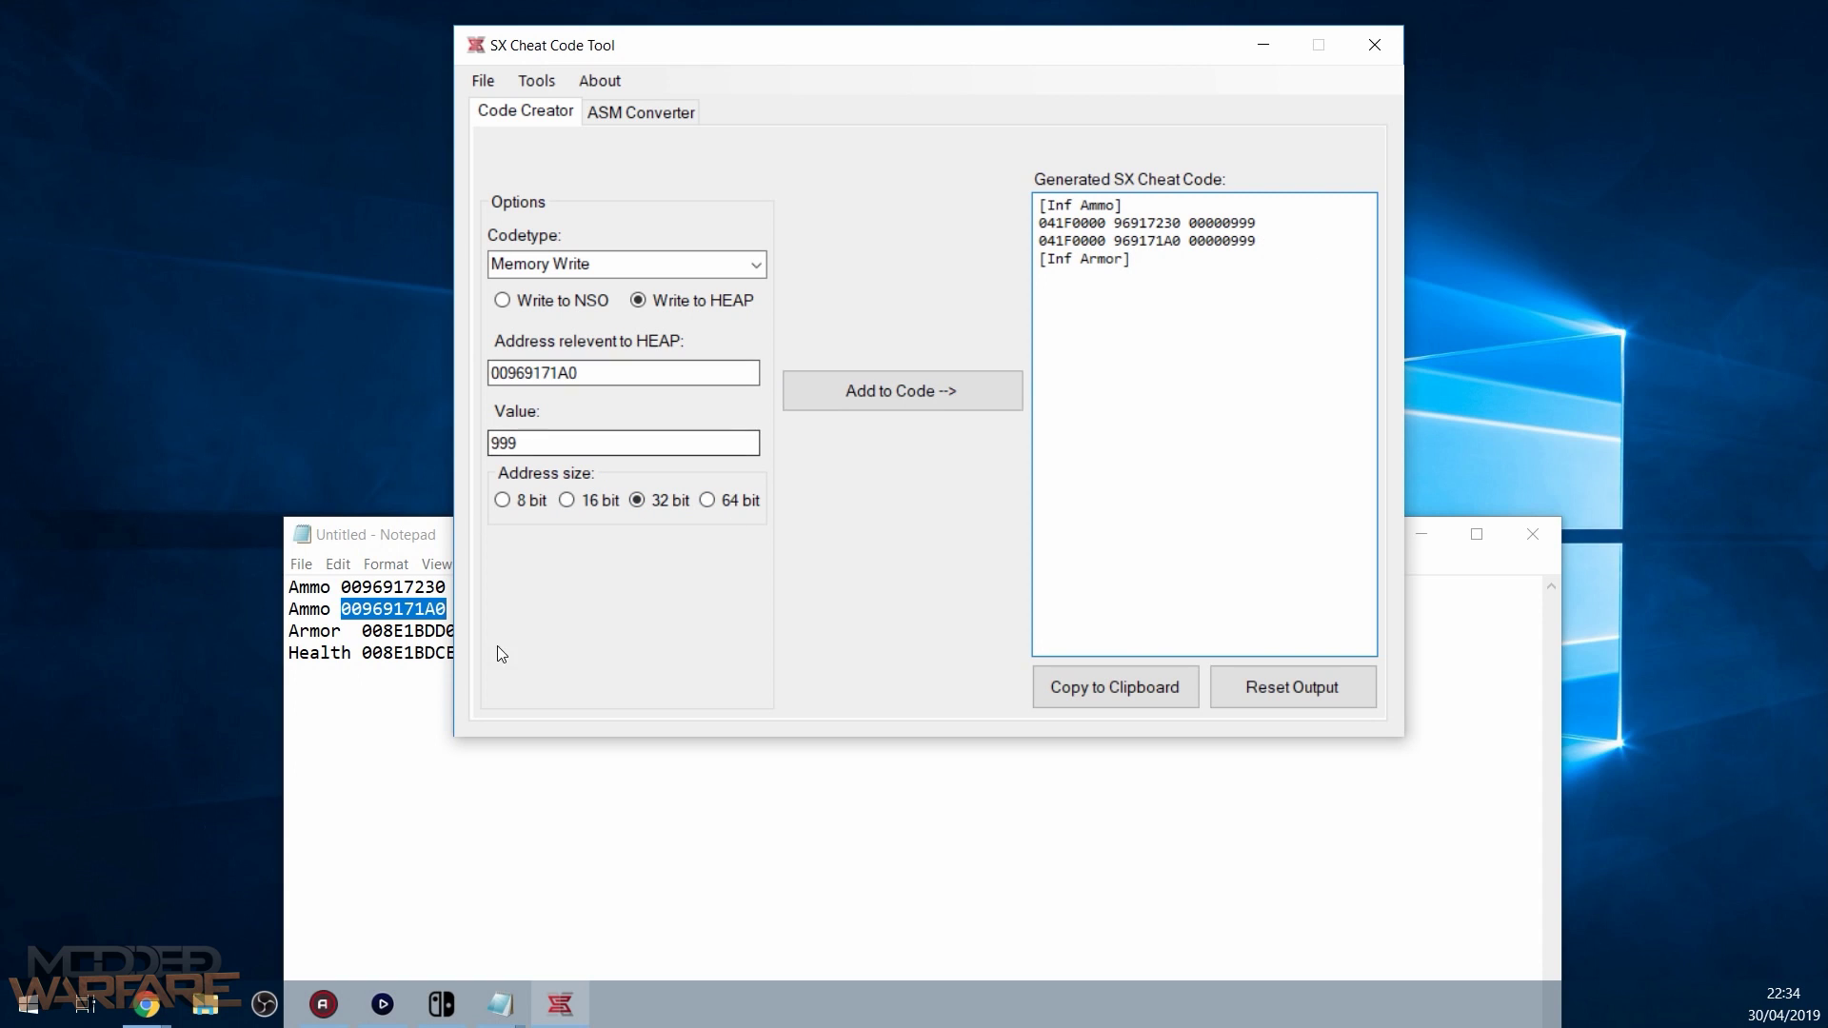
double_click(395, 632)
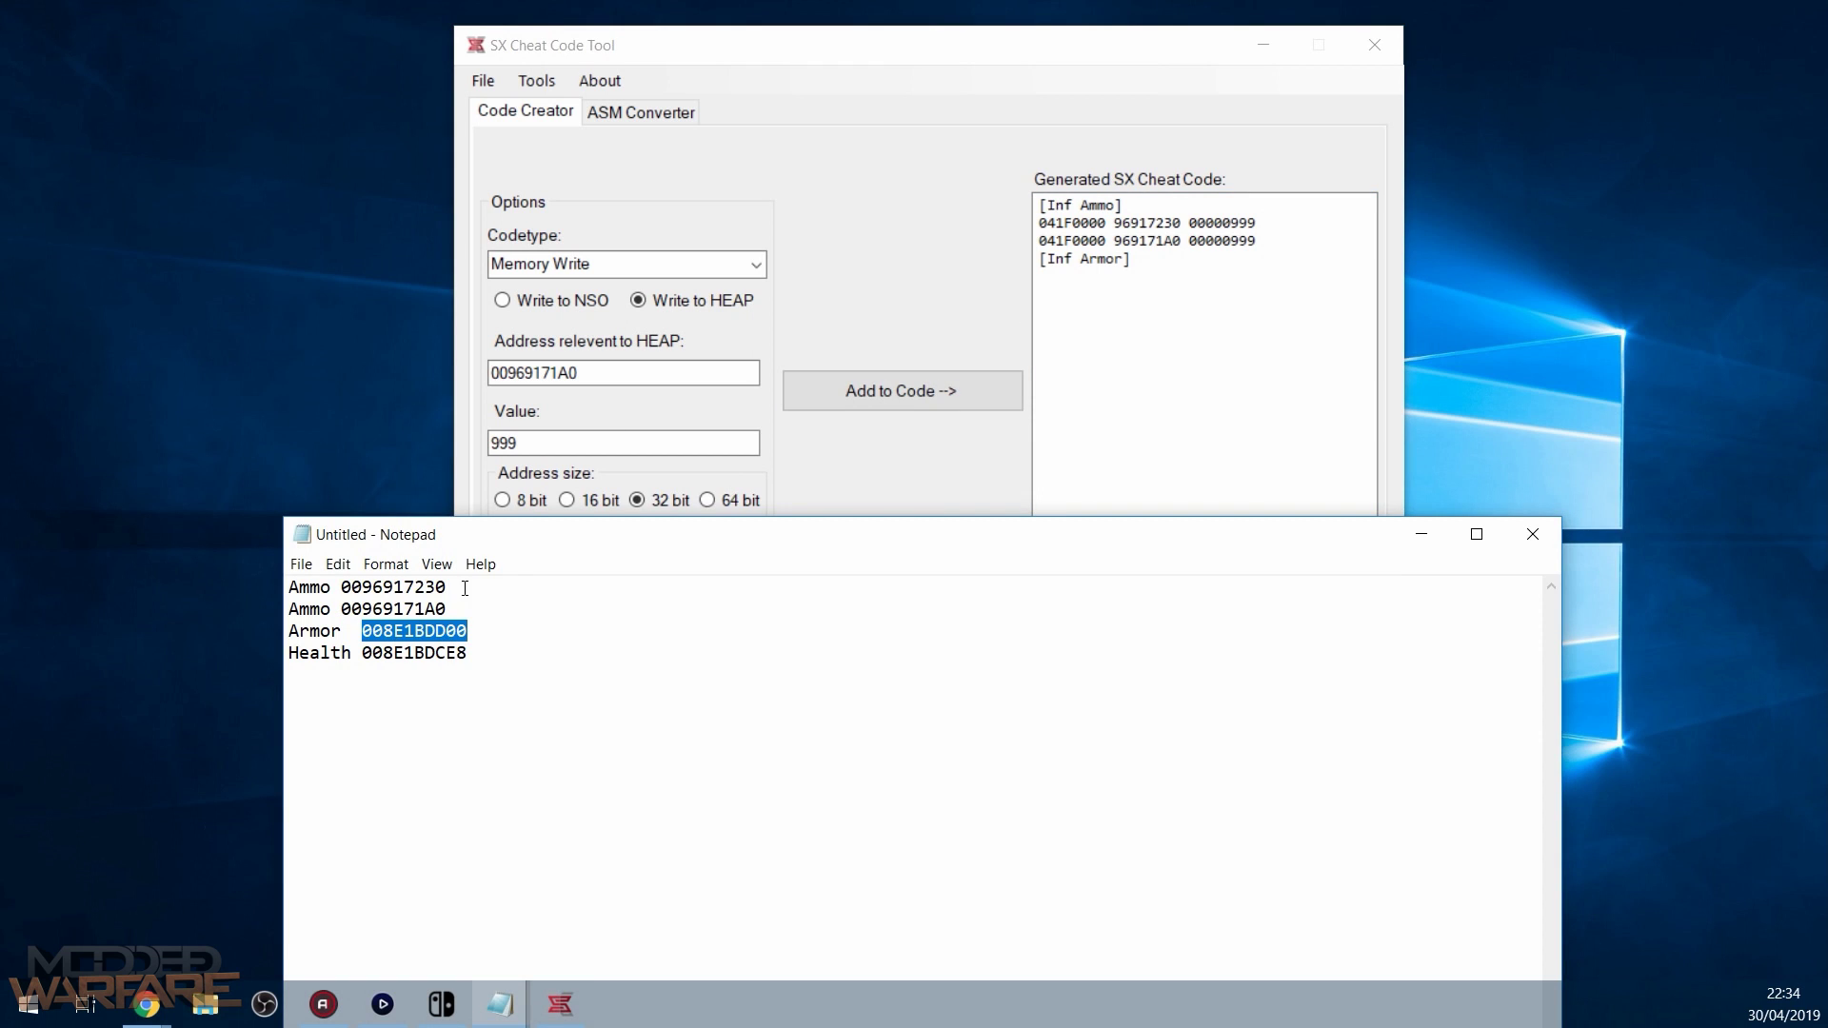
key("ctrl+c")
left_click(571, 372)
double_click(572, 372)
key("ctrl+v")
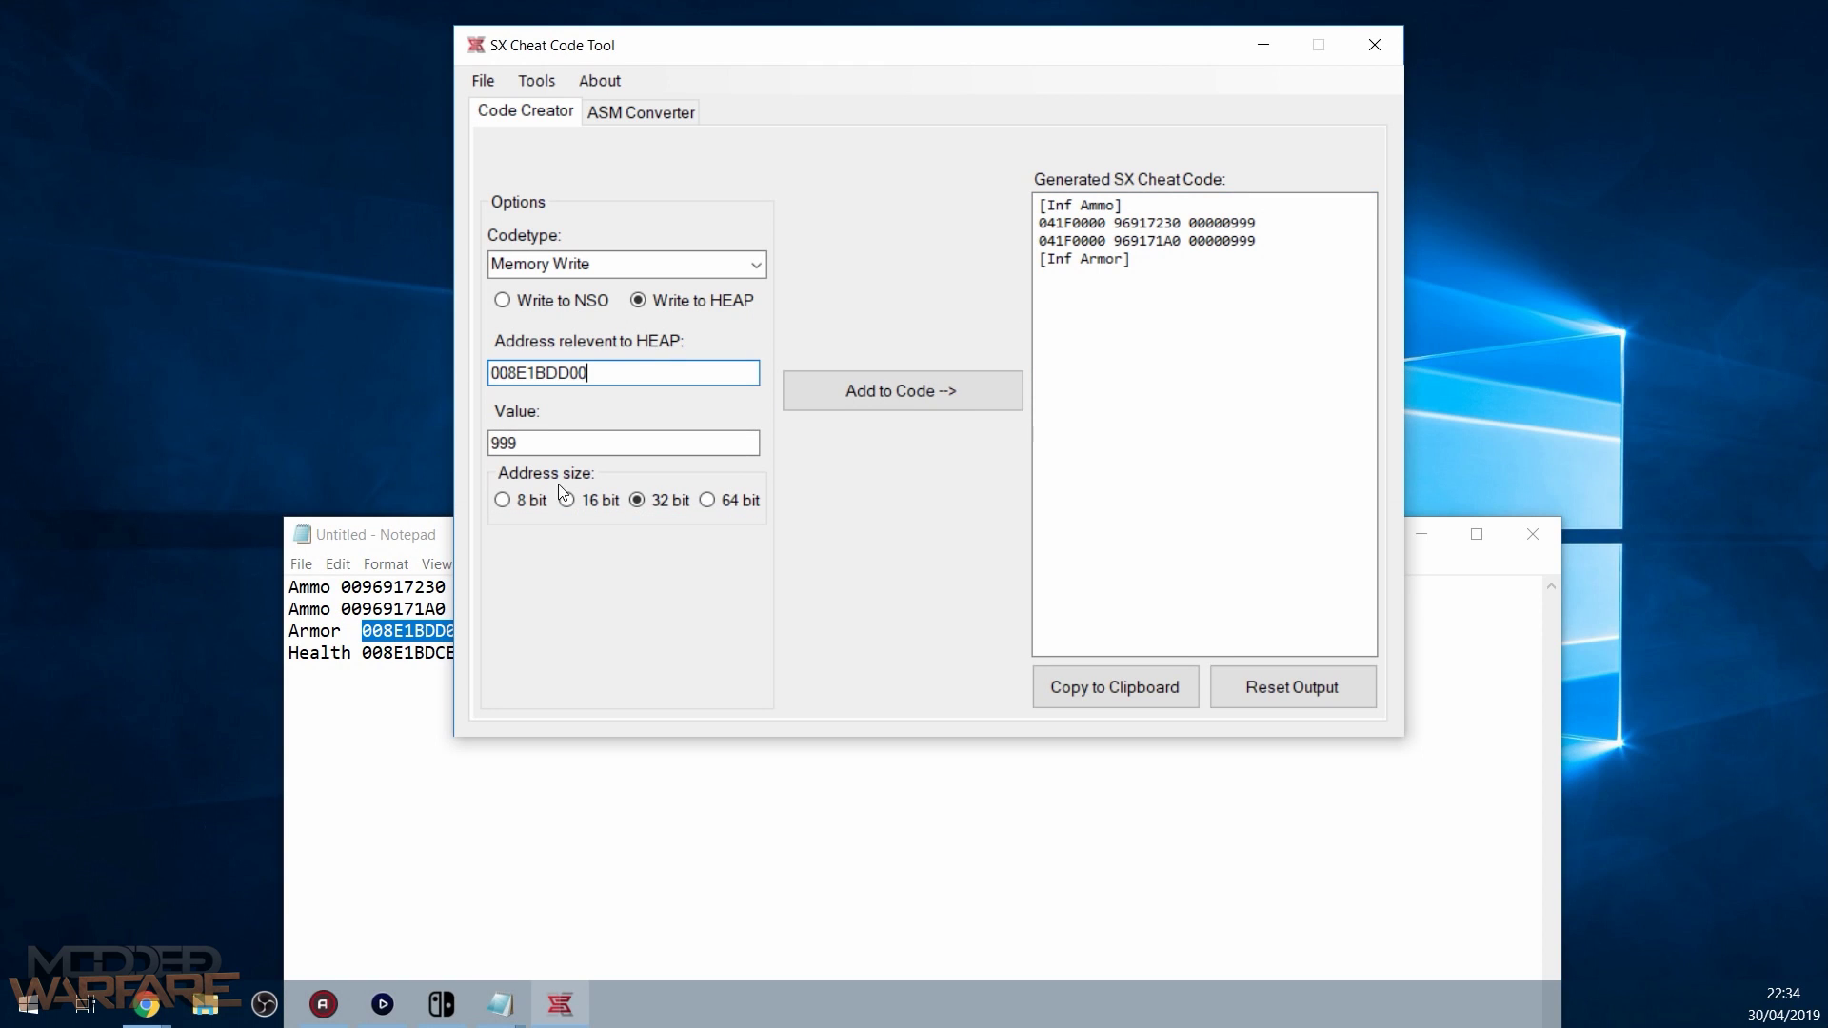
left_click(878, 390)
- Type the Health label and add a 999 code for Health address 008E1BDCE8
left_click(1089, 274)
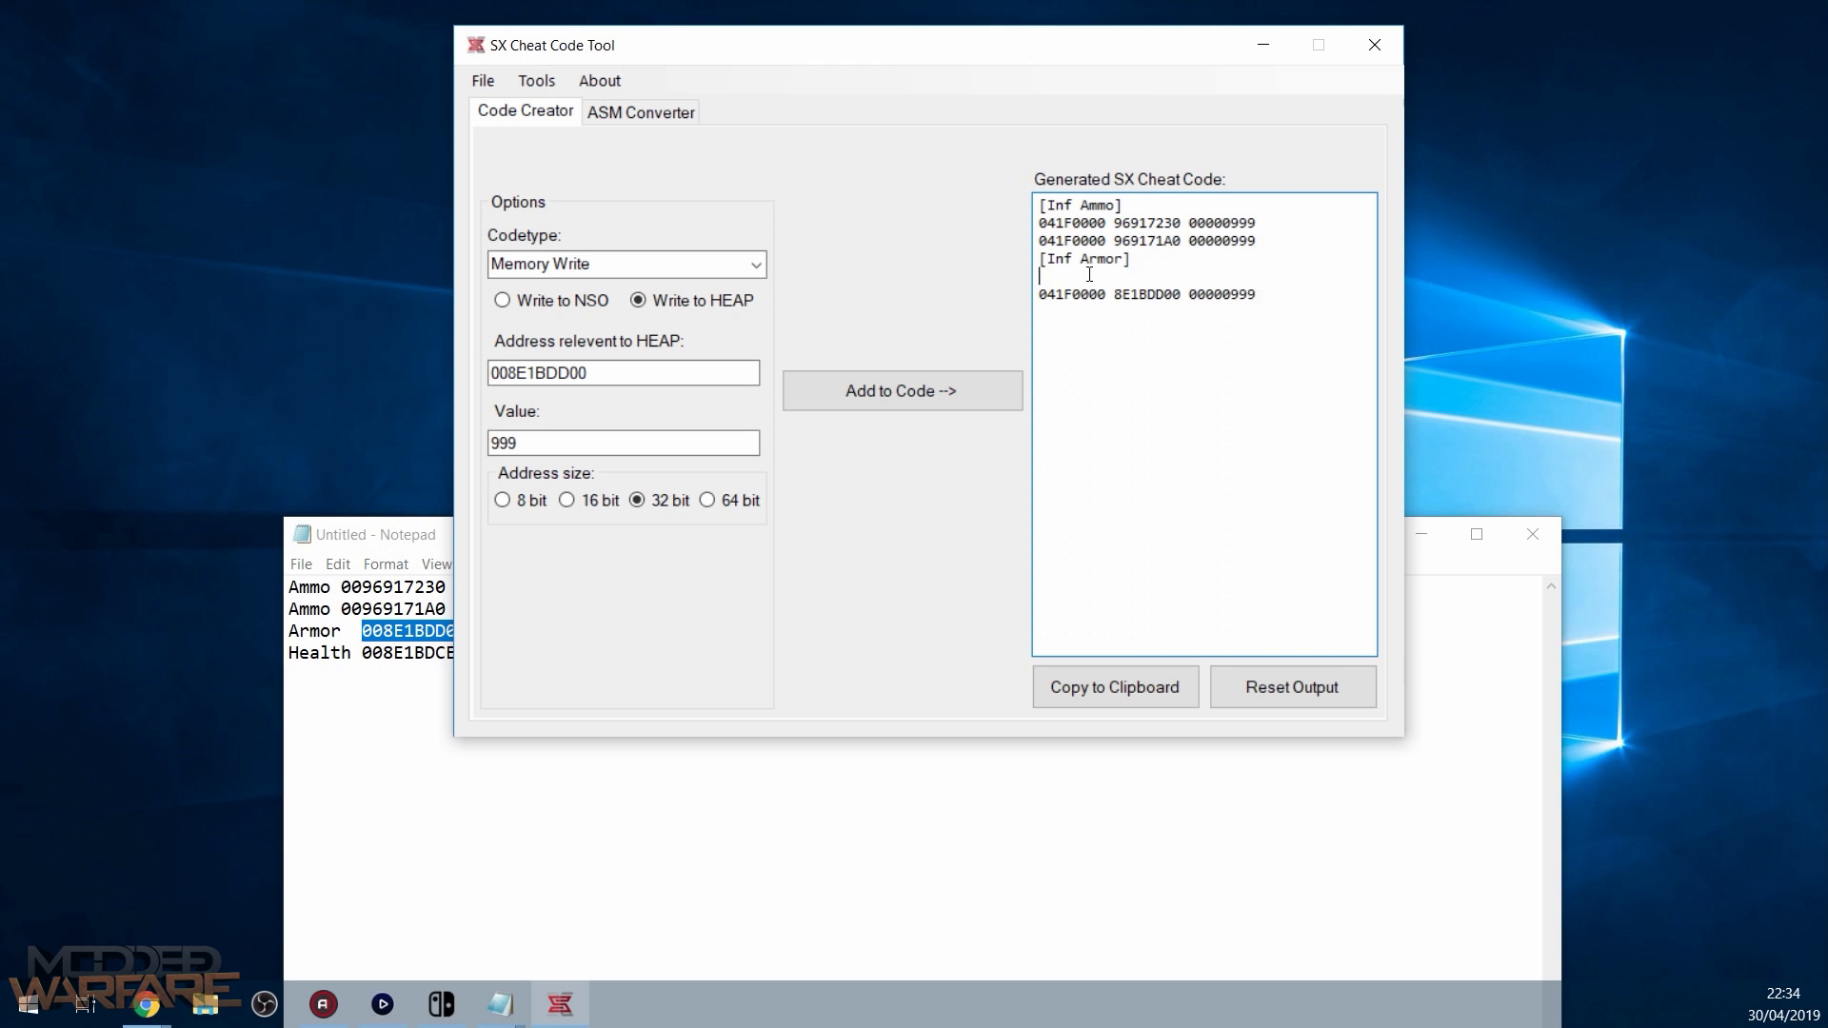
key("BackSpace")
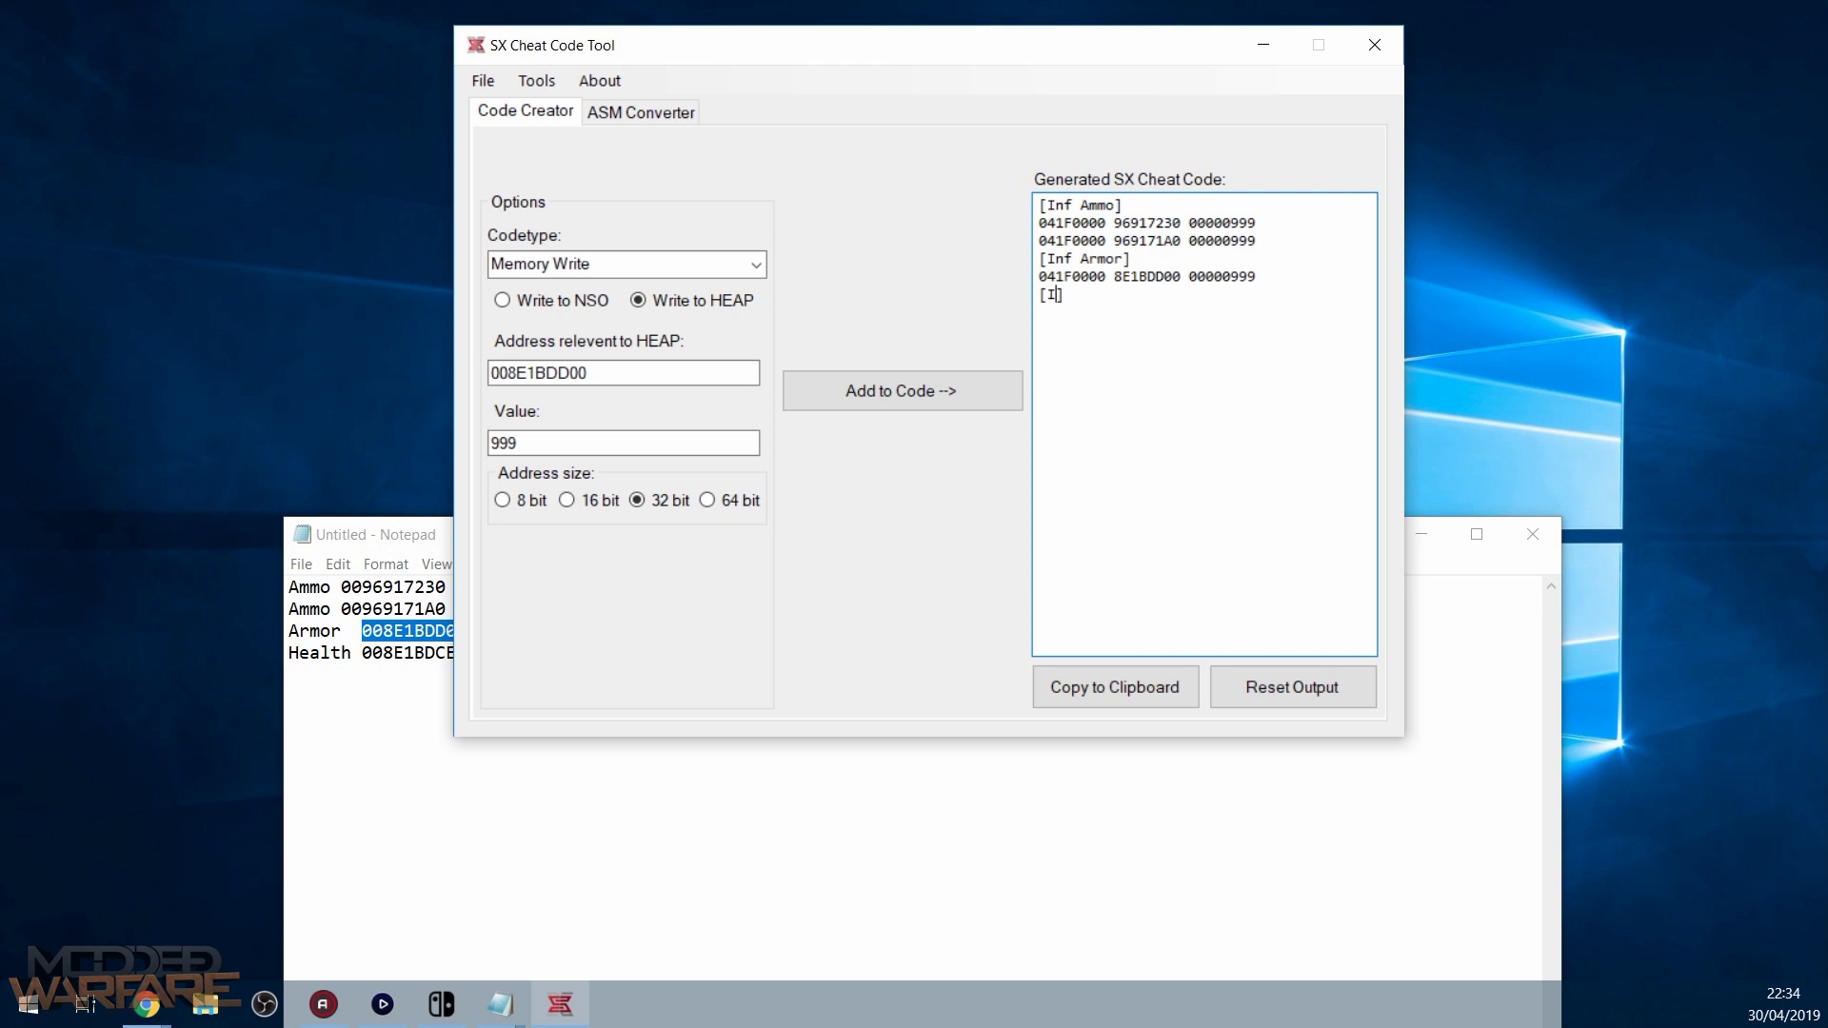
type("Health")
left_click(400, 645)
double_click(400, 653)
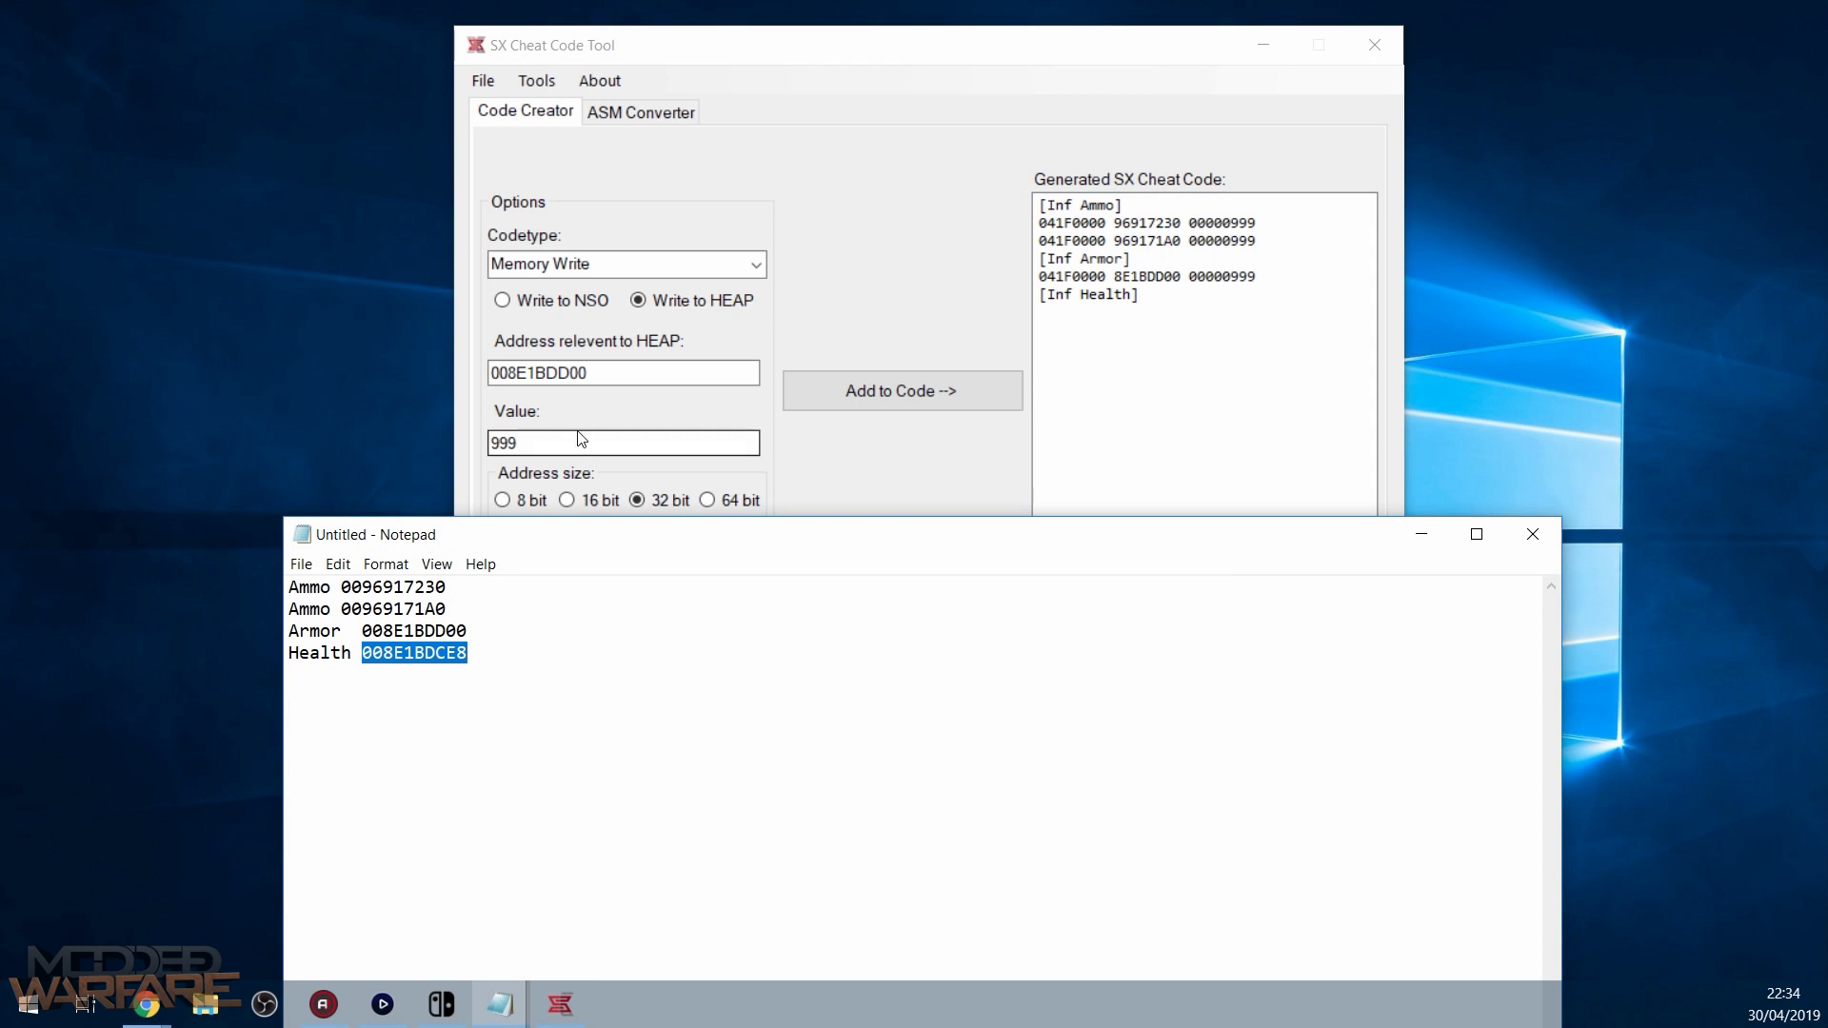
double_click(601, 372)
key("ctrl+v")
left_click(844, 392)
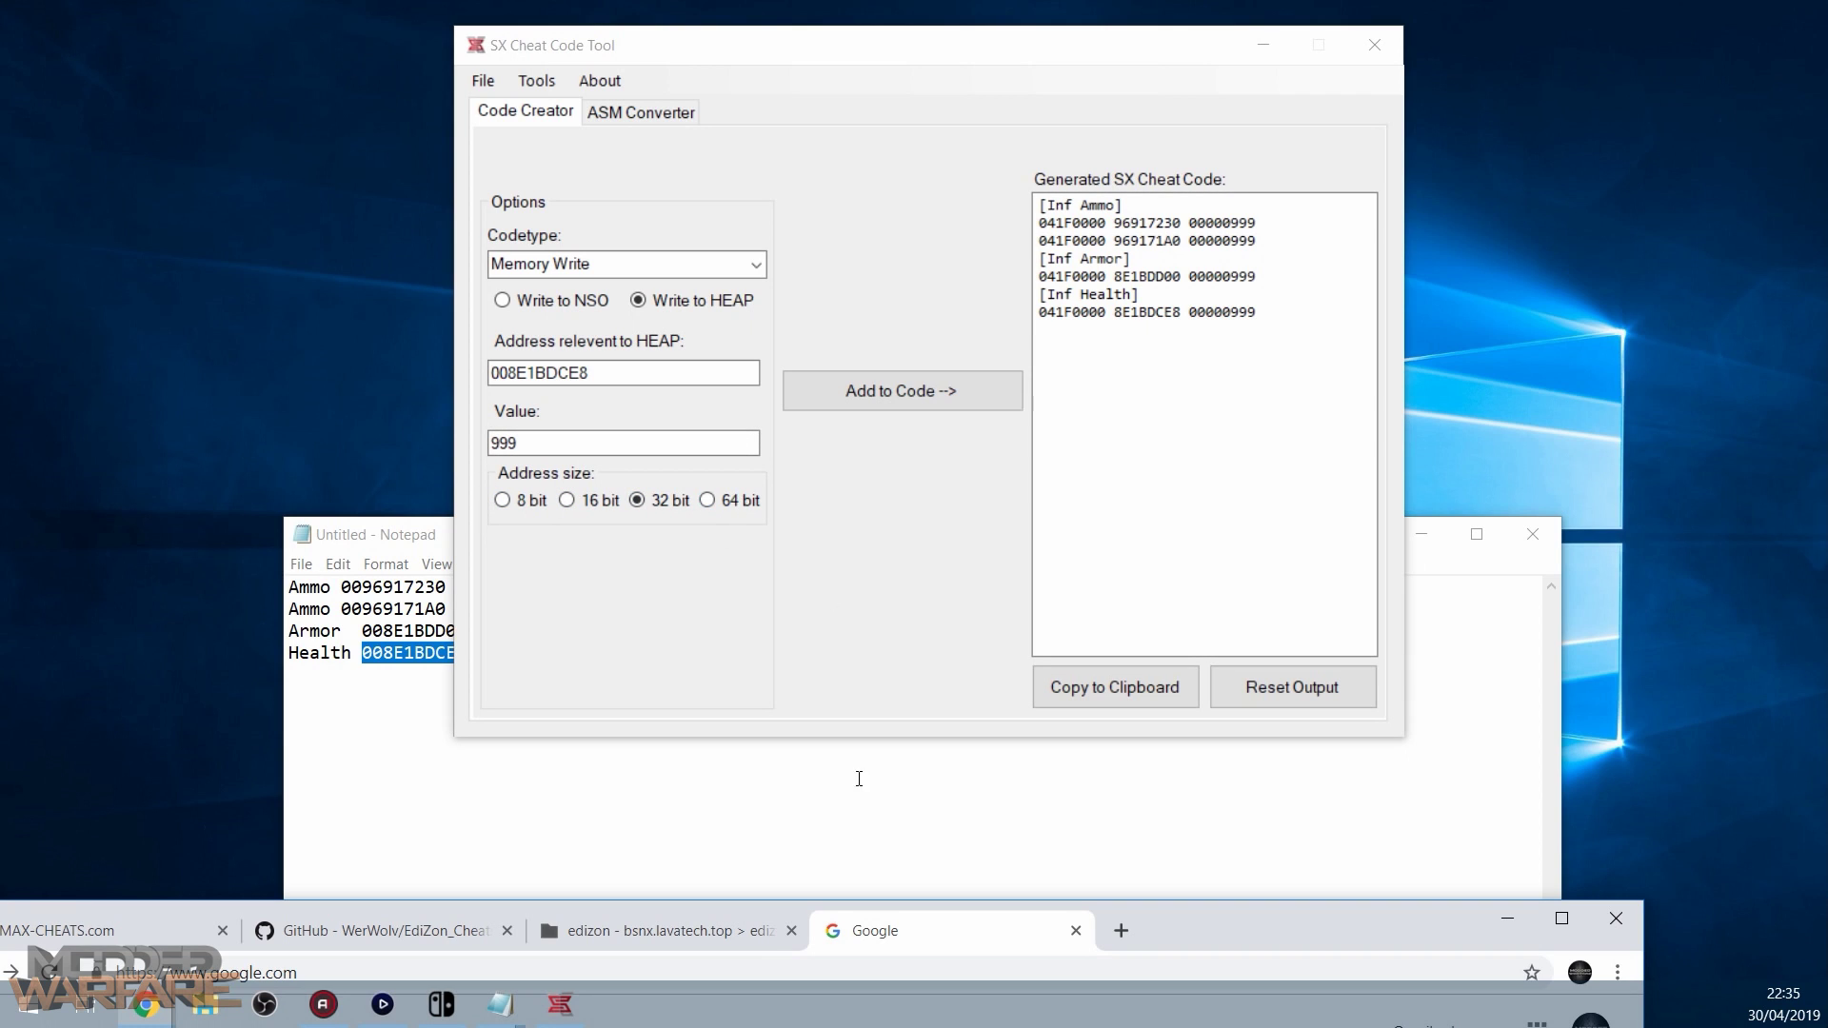
- Search Google for 'float to hex' and open the gregstoll Floating Point to Hex Converter
left_click_drag(1213, 931, 1220, 170)
type("float")
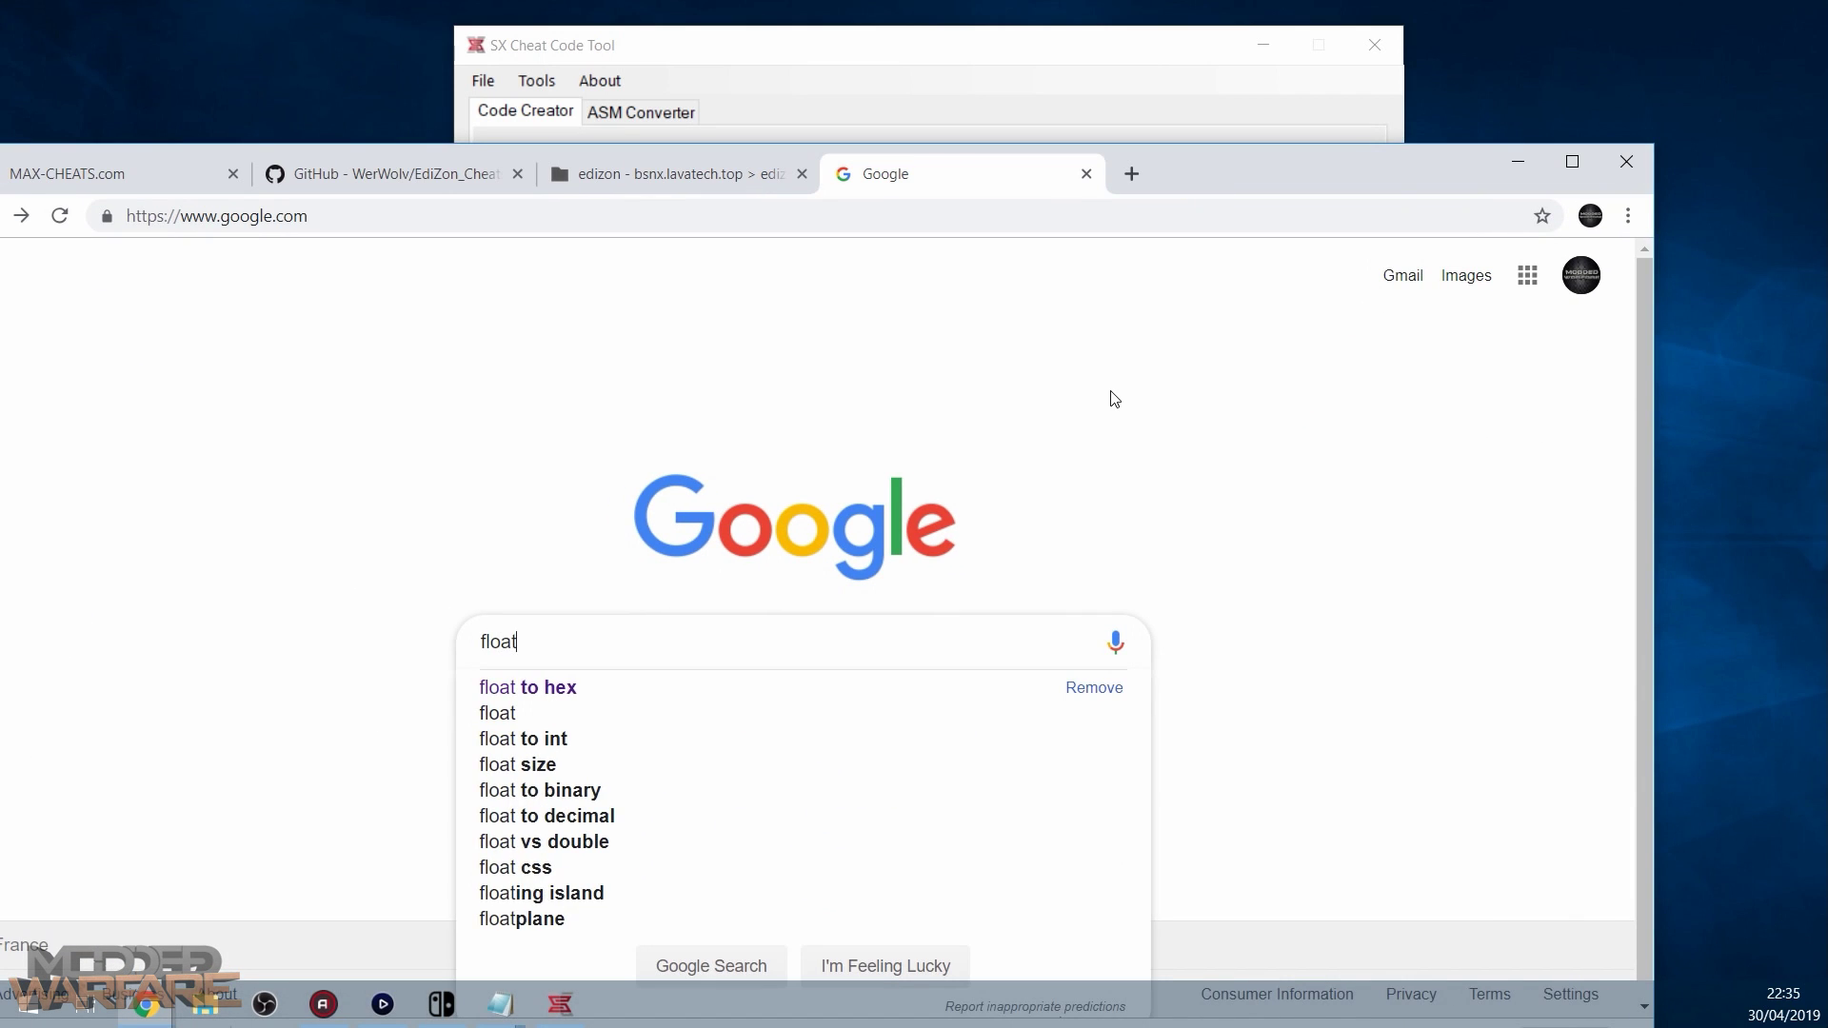
key("Down")
key("Return")
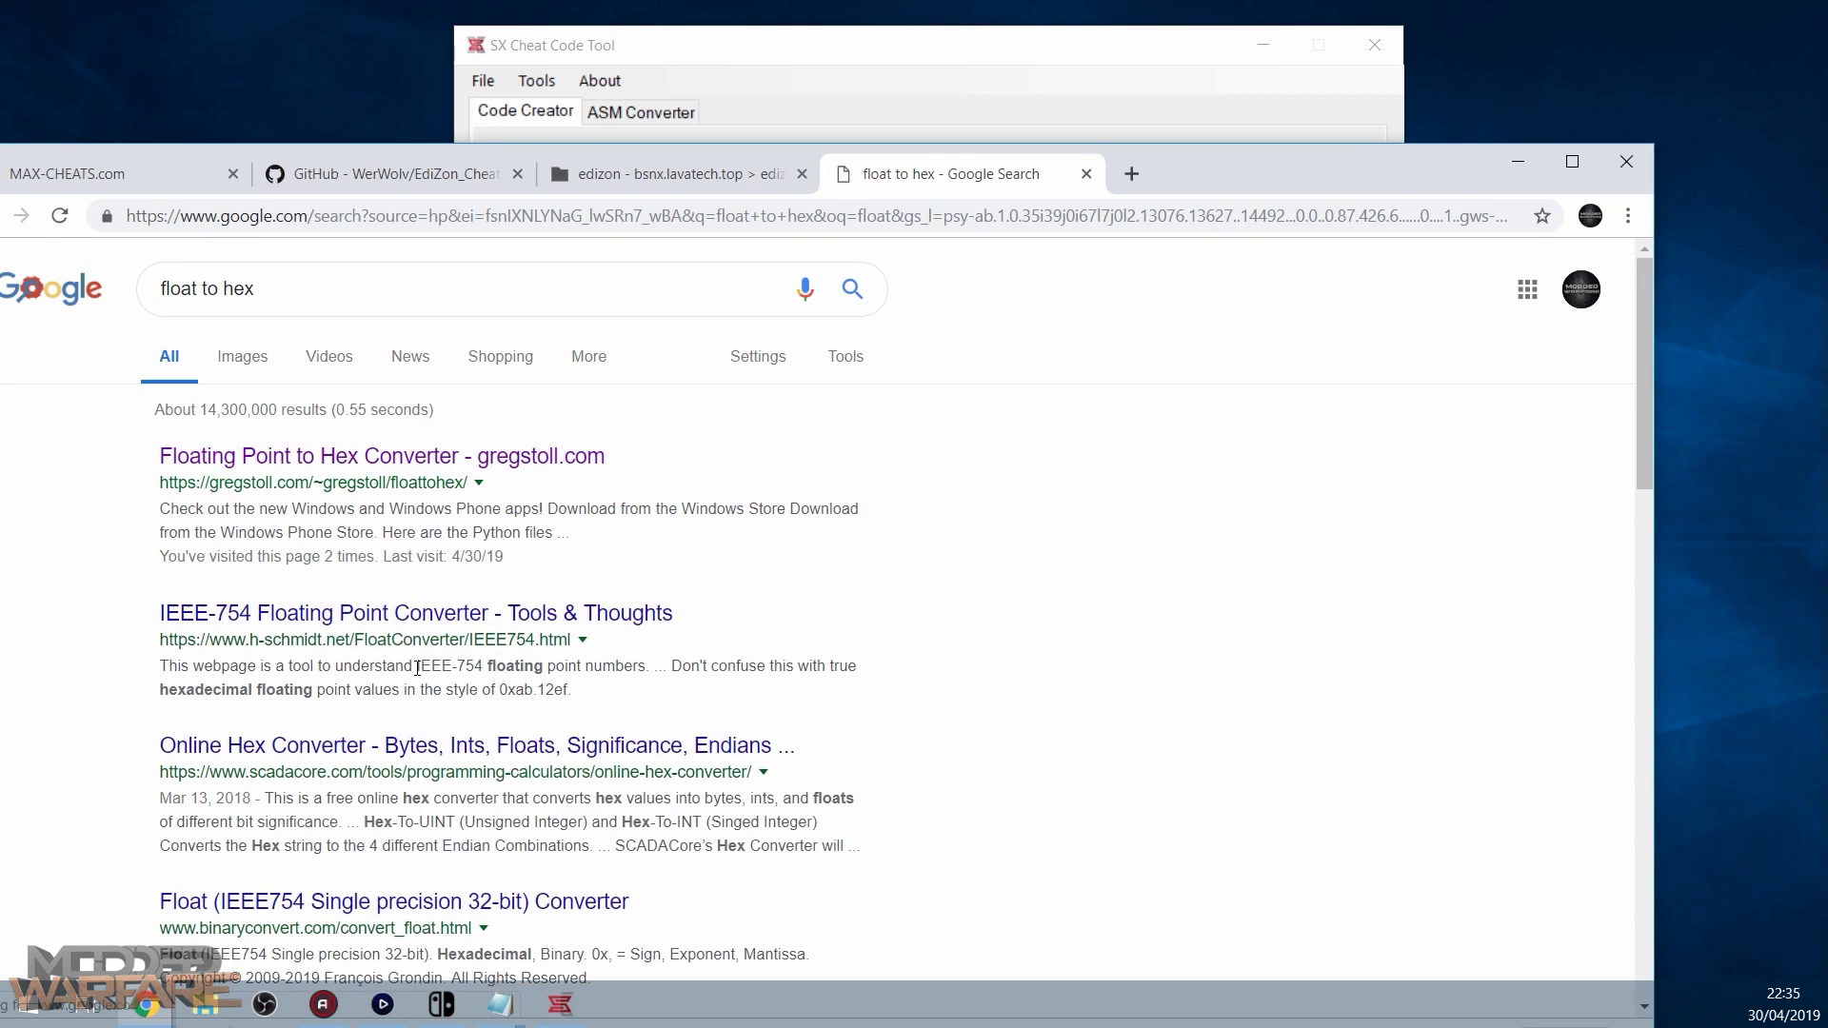
left_click(410, 465)
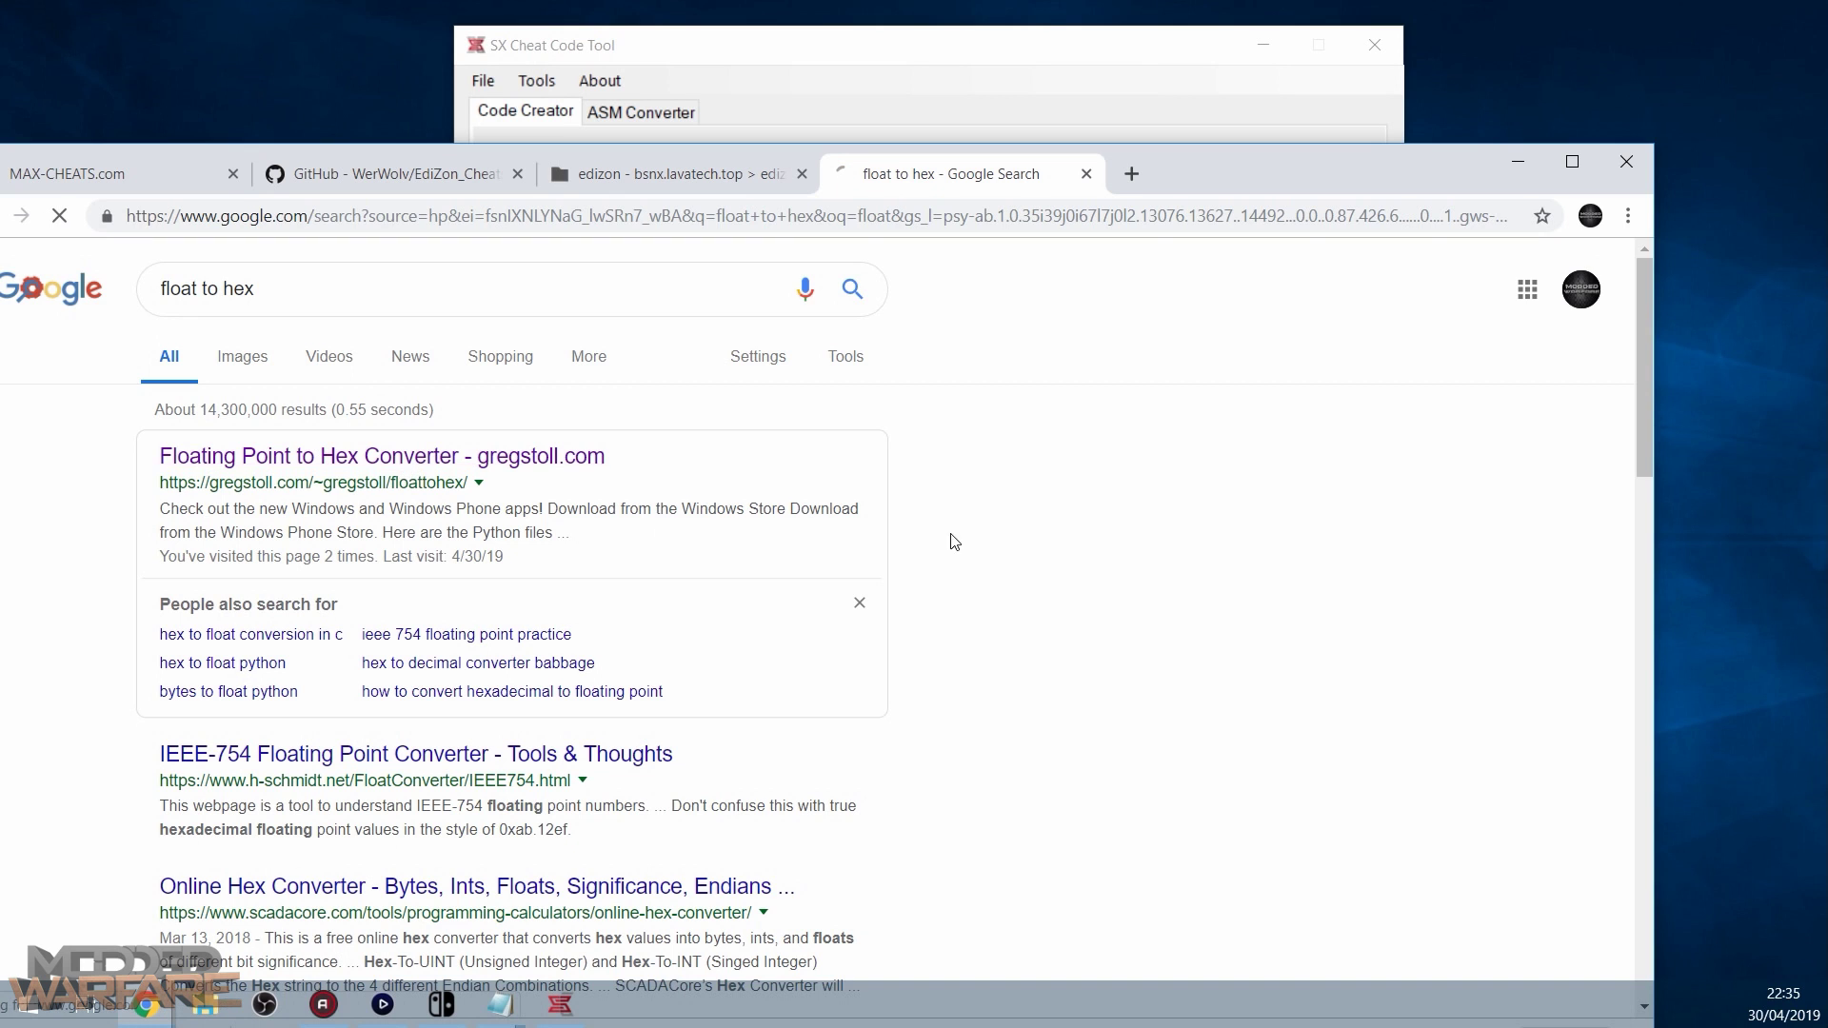
- Convert float 100 to hex 0x42c80000 and copy the result
left_click_drag(1282, 187, 1360, 185)
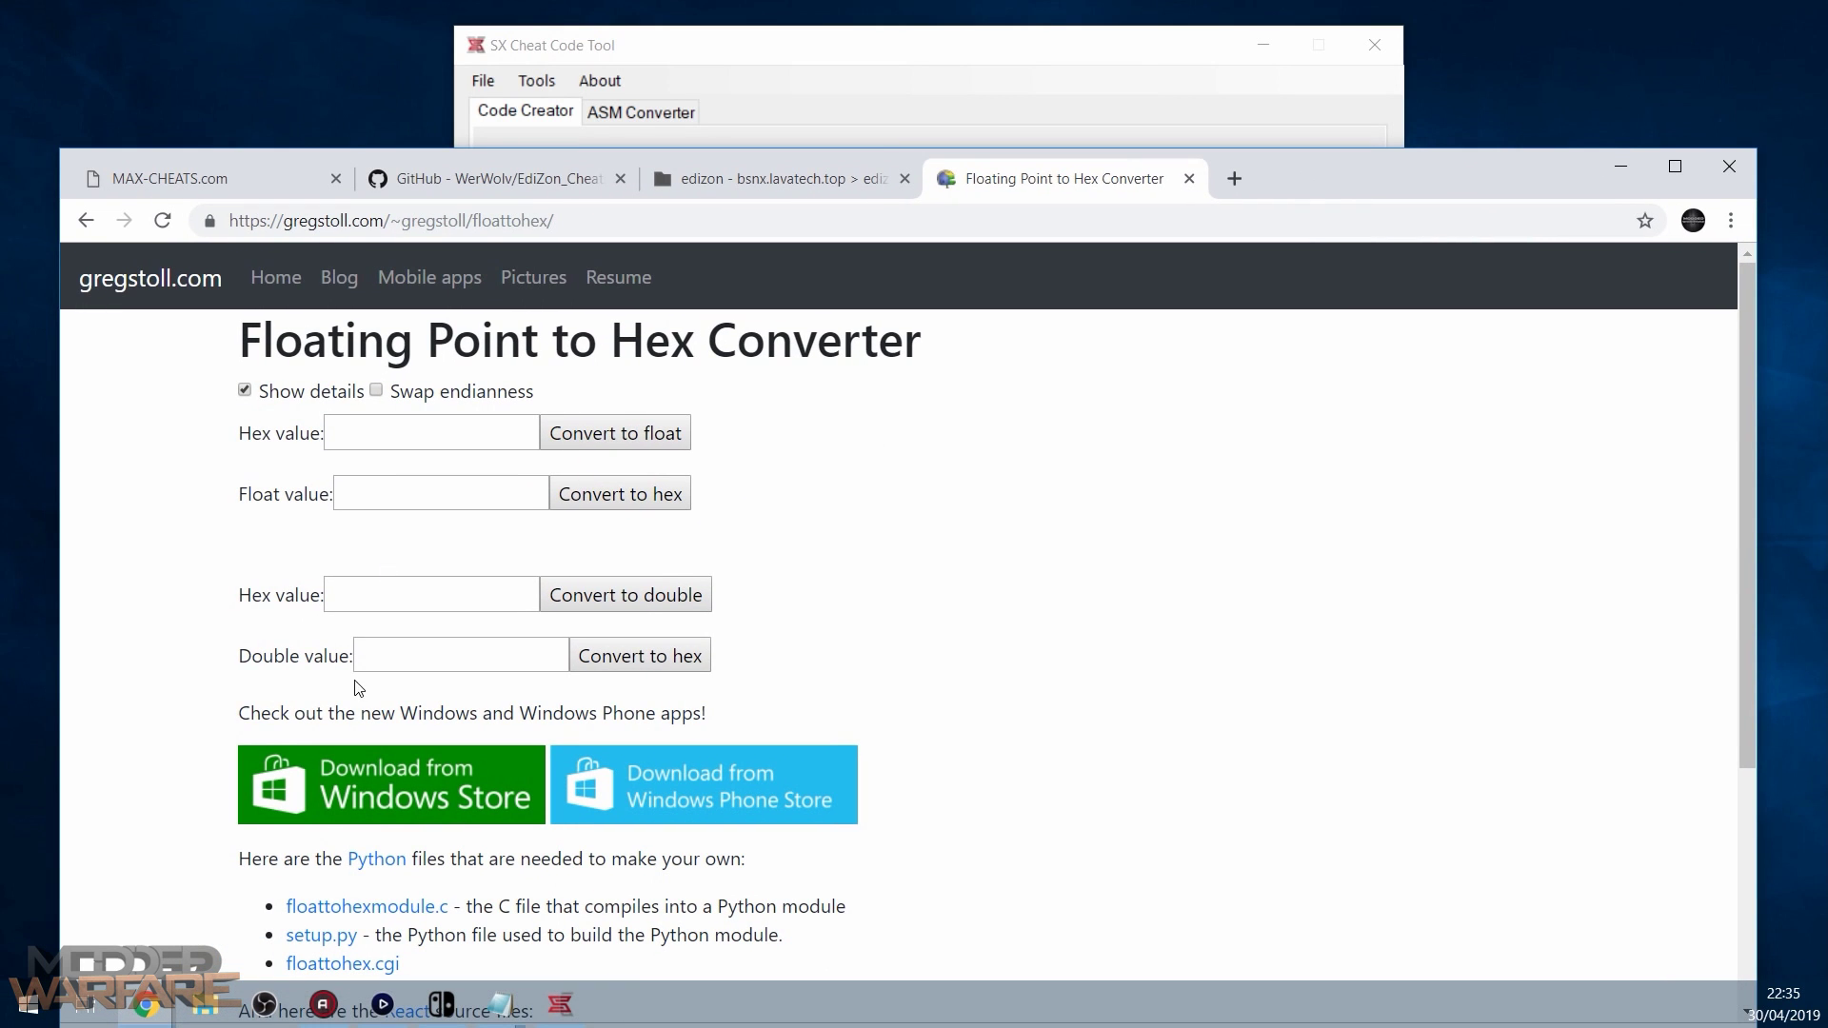
left_click(387, 498)
left_click(617, 491)
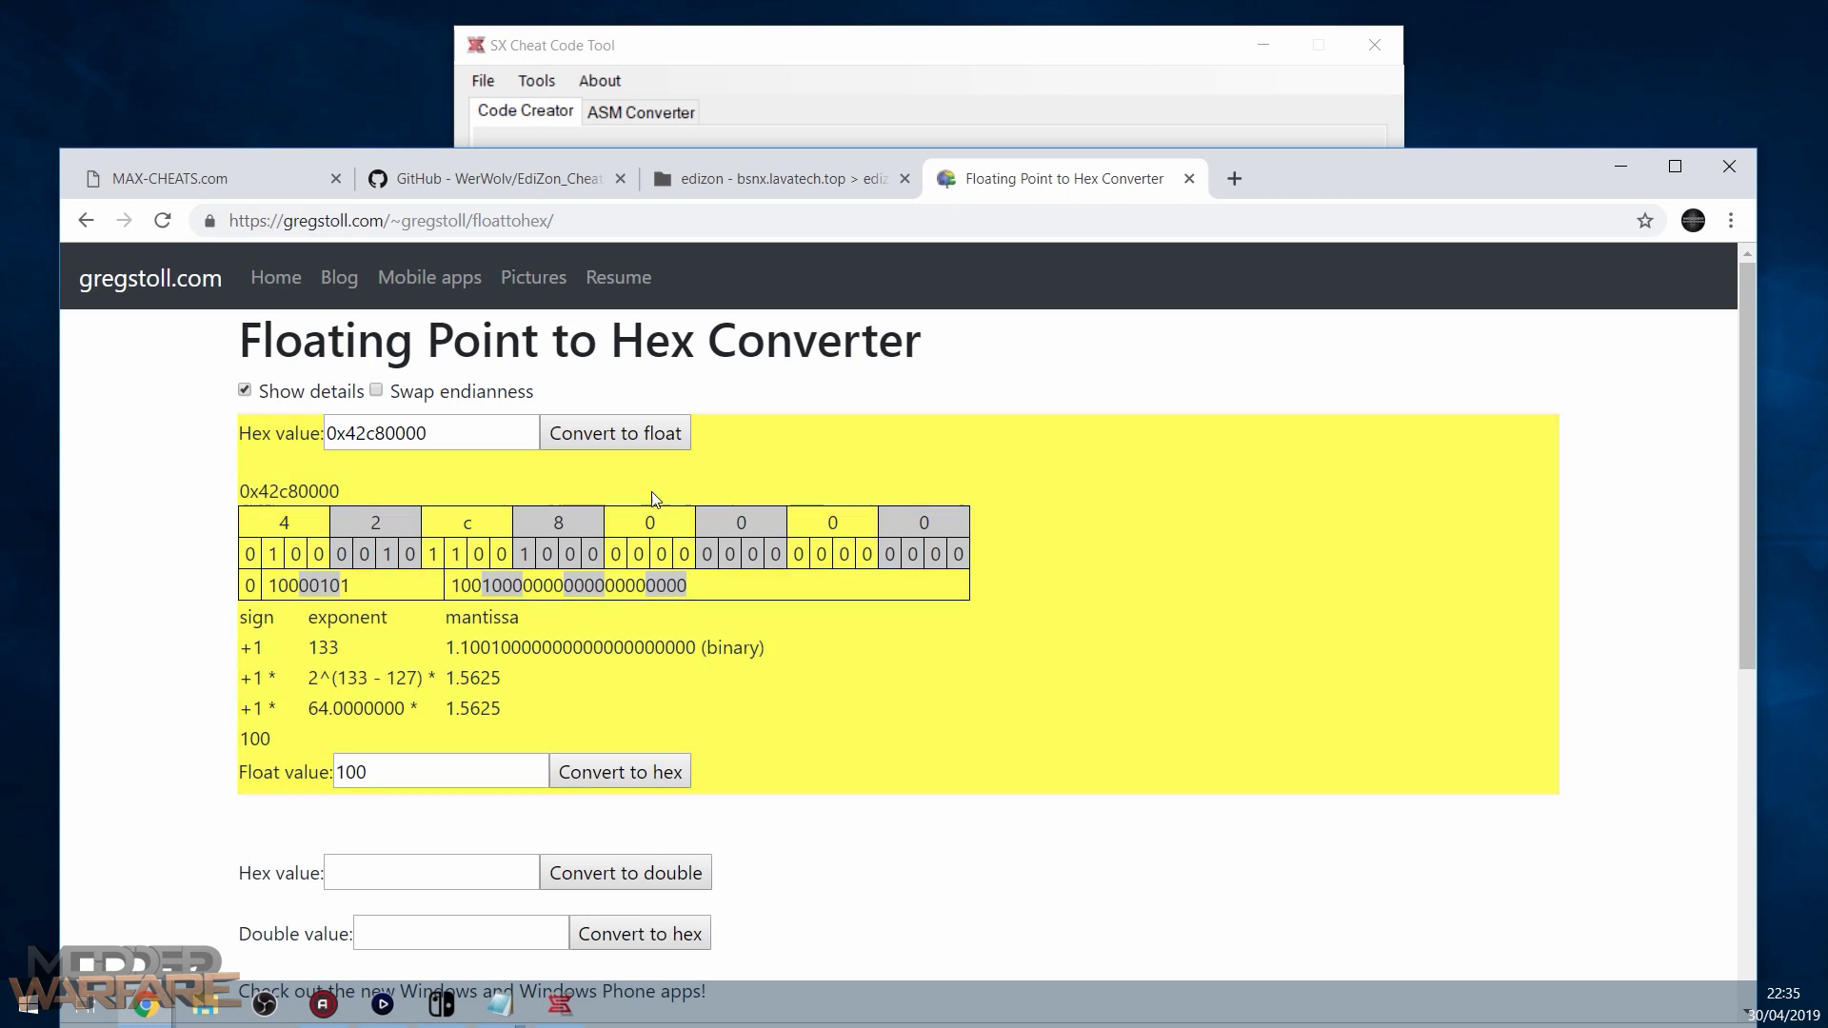
left_click_drag(440, 424, 182, 435)
key("ctrl+c")
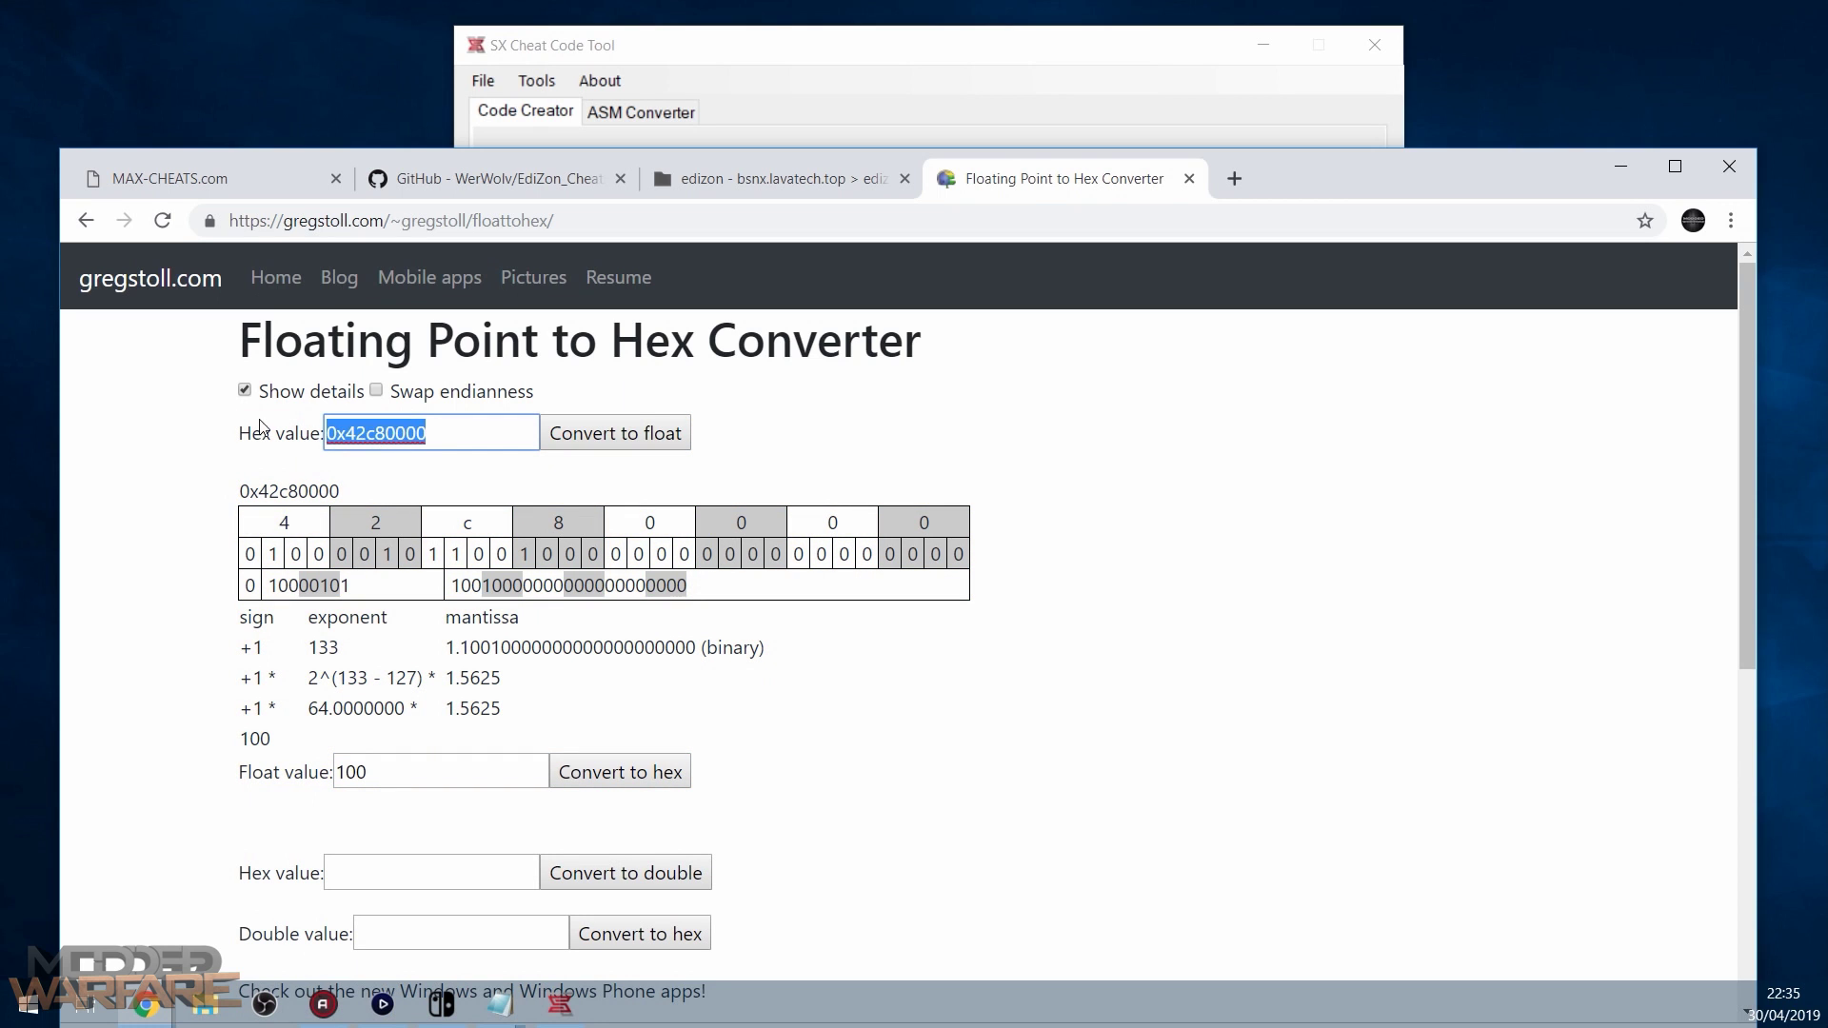
left_click_drag(1274, 190, 1236, 205)
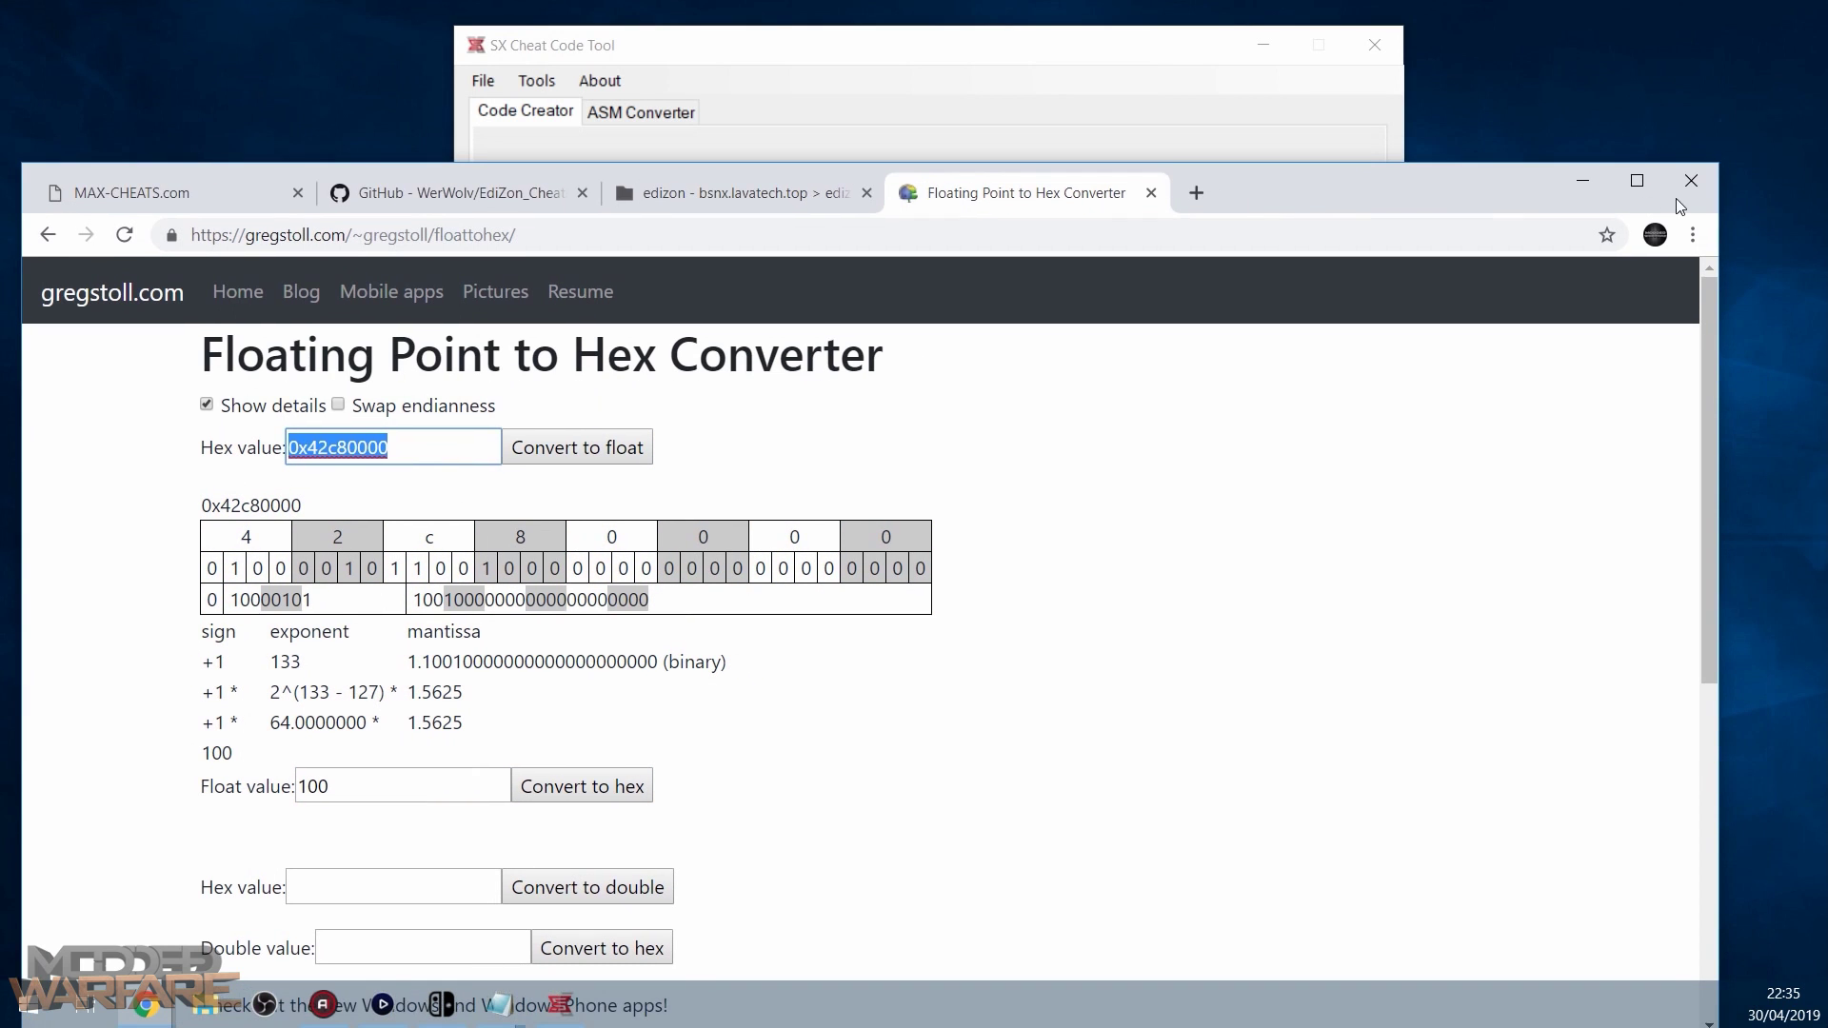
left_click(1578, 187)
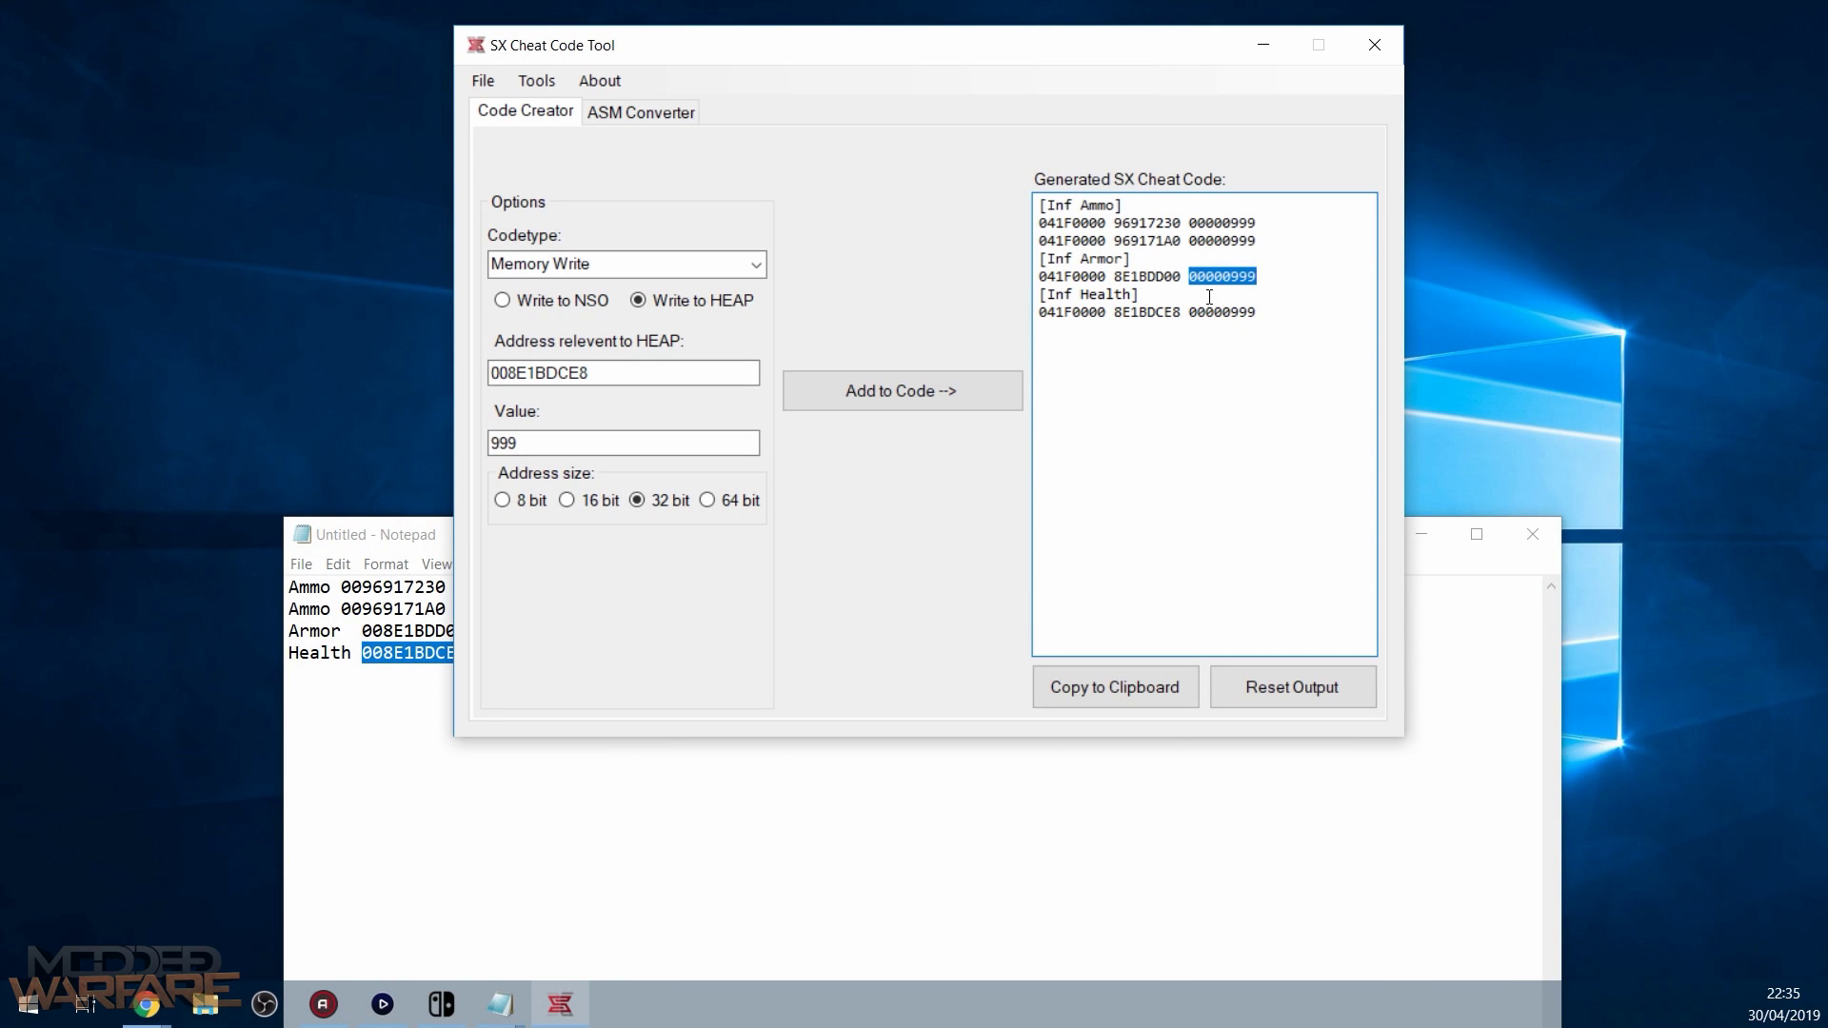
- Set both the Armor and Health code values to 42c80000
key("ctrl+v")
key("BackSpace")
key("BackSpace")
key("shift+End")
key("ctrl+c")
double_click(1213, 313)
key("ctrl+v")
- Copy the full cheat code and paste it over the Notepad address list
left_click(1131, 687)
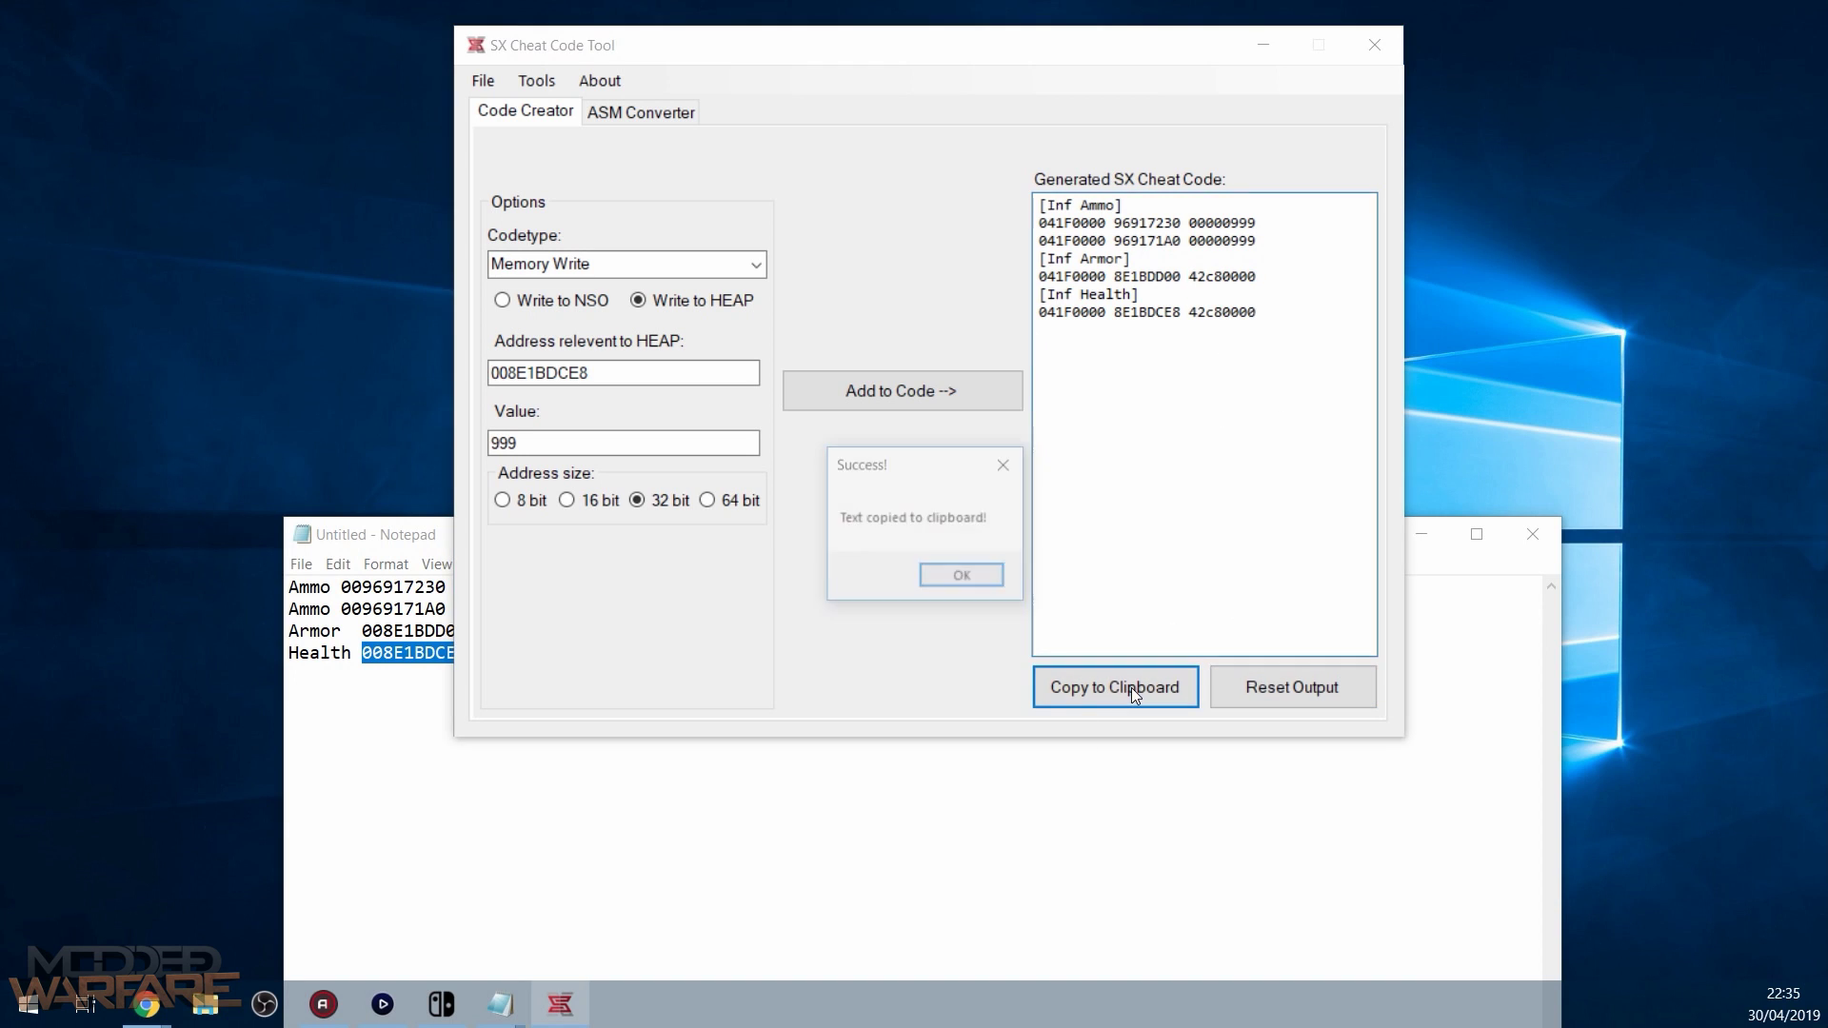
left_click(964, 578)
left_click(381, 534)
left_click_drag(381, 534, 532, 506)
key("ctrl+a")
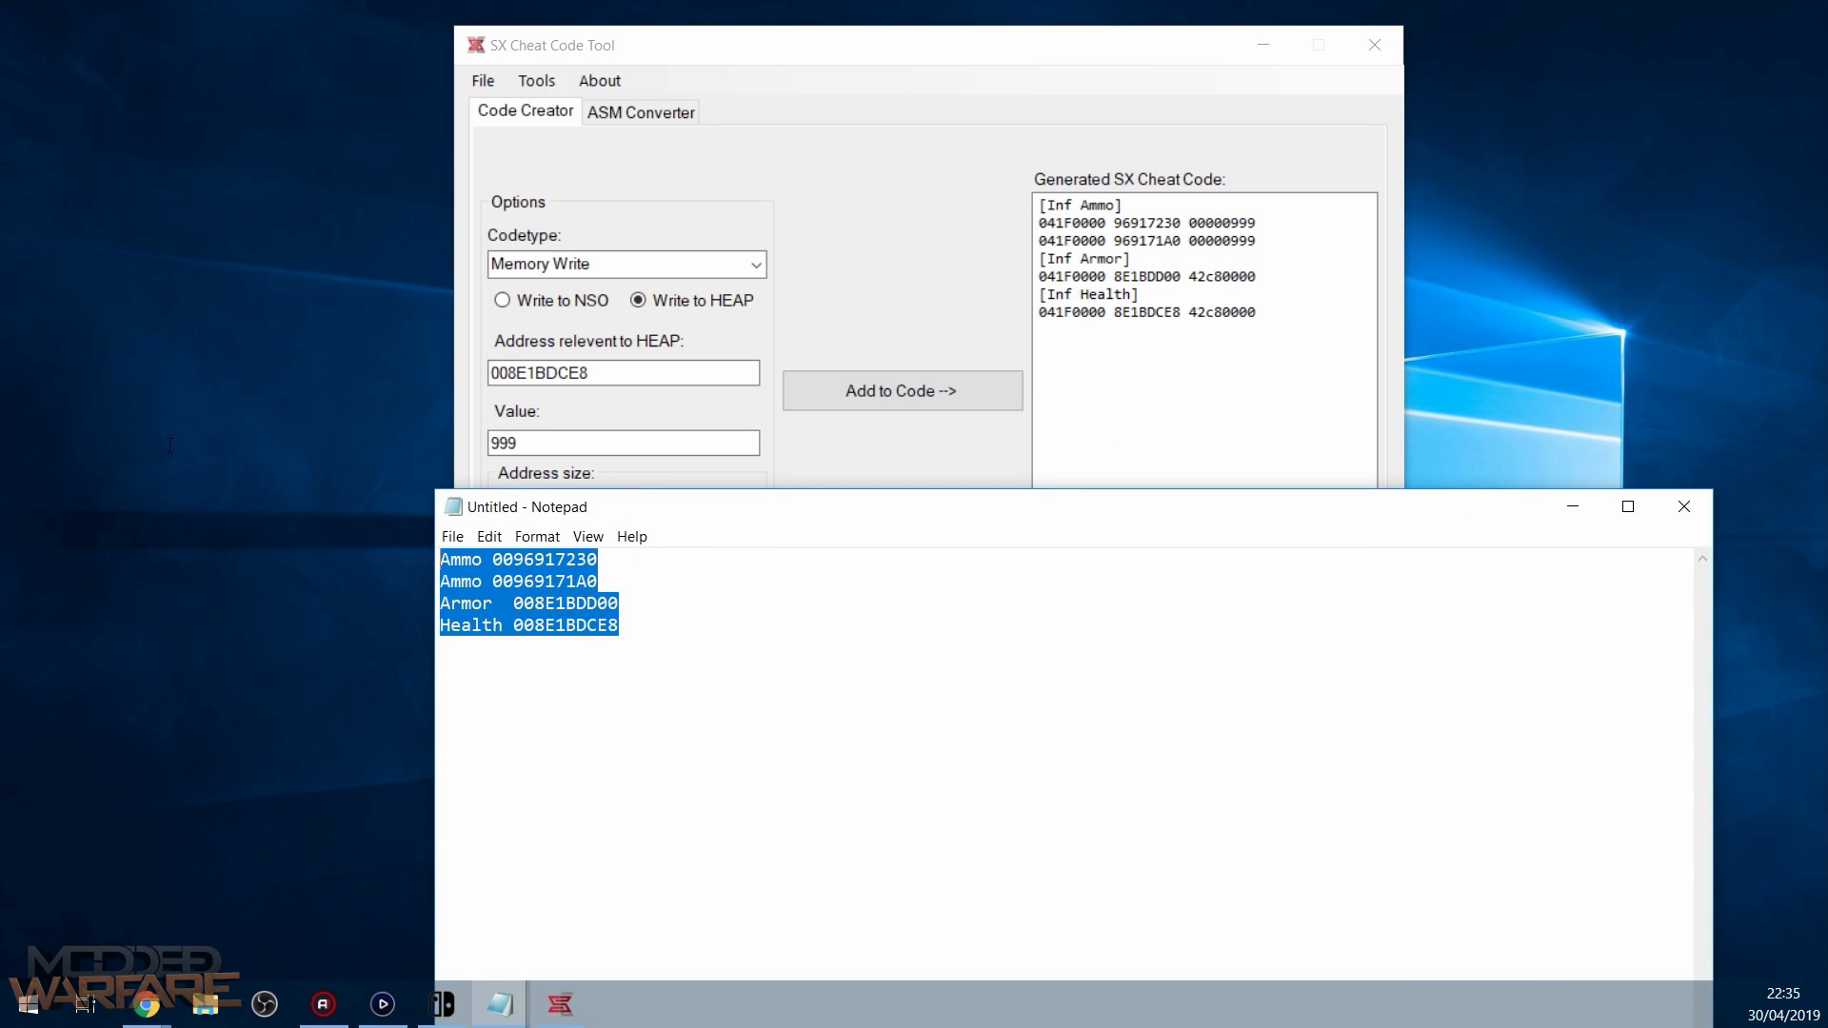
key("ctrl+v")
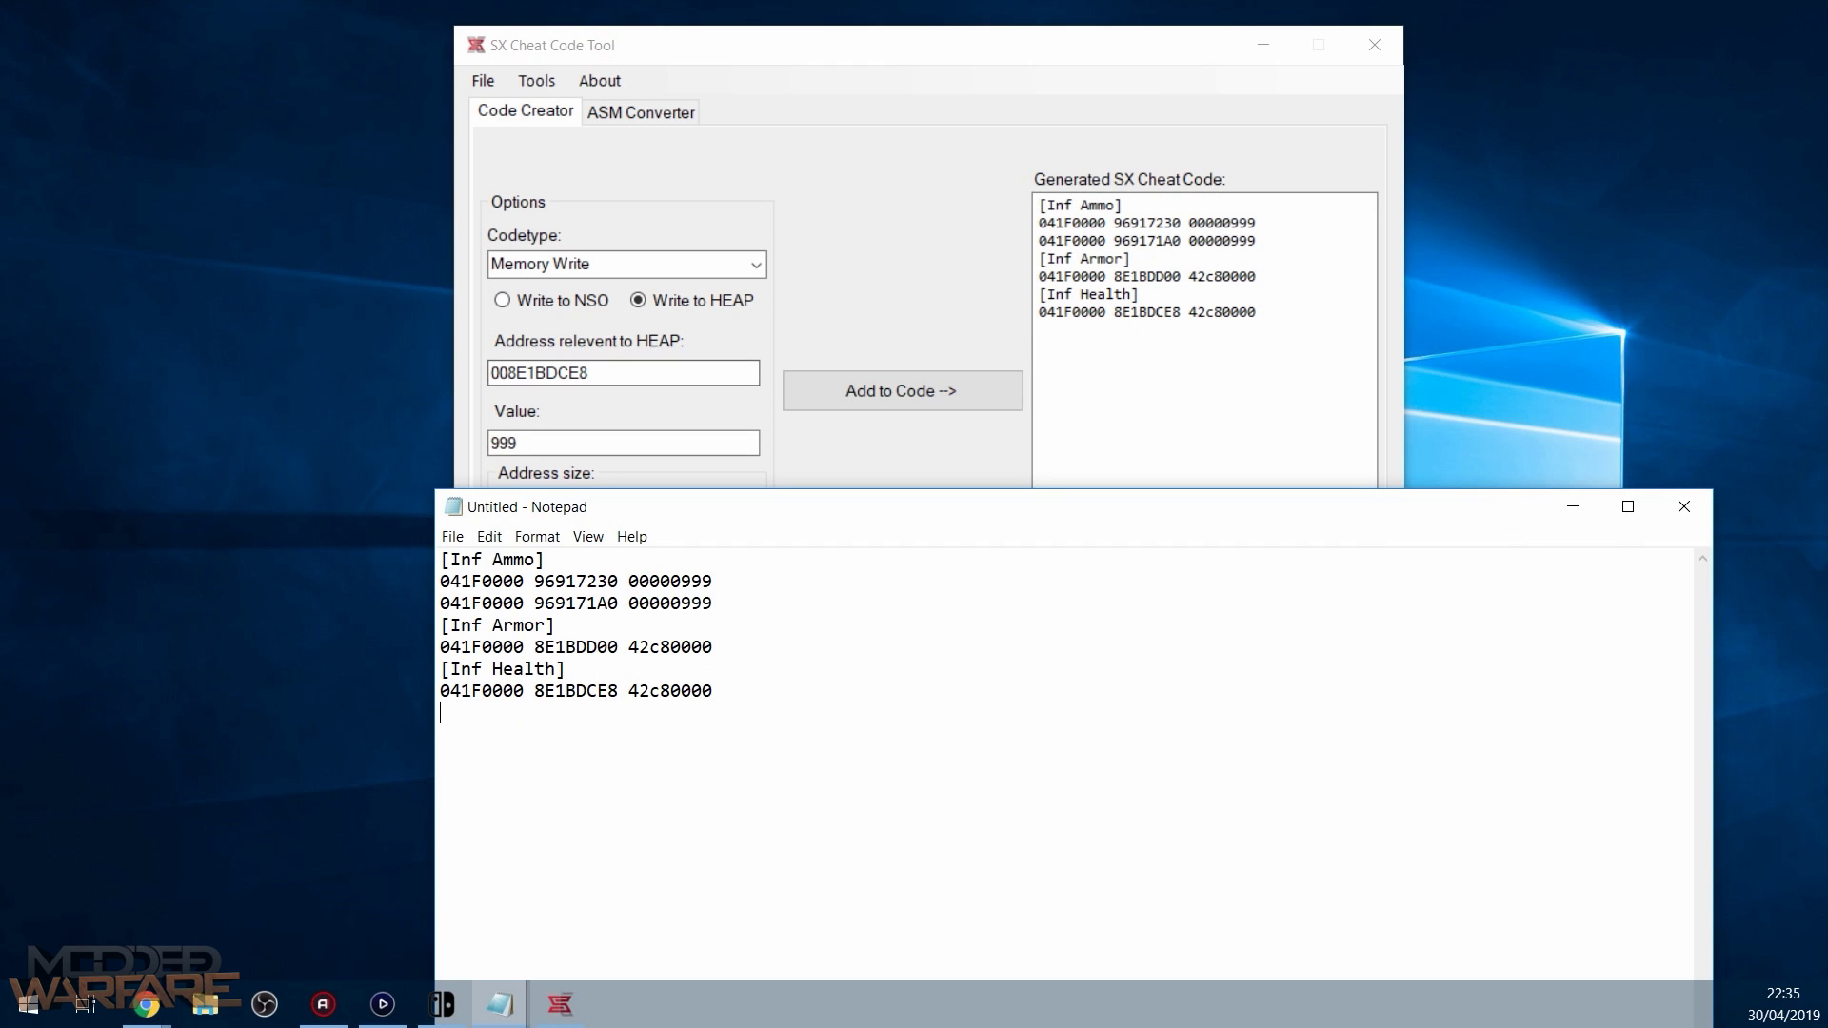
left_click_drag(1827, 228, 1209, 207)
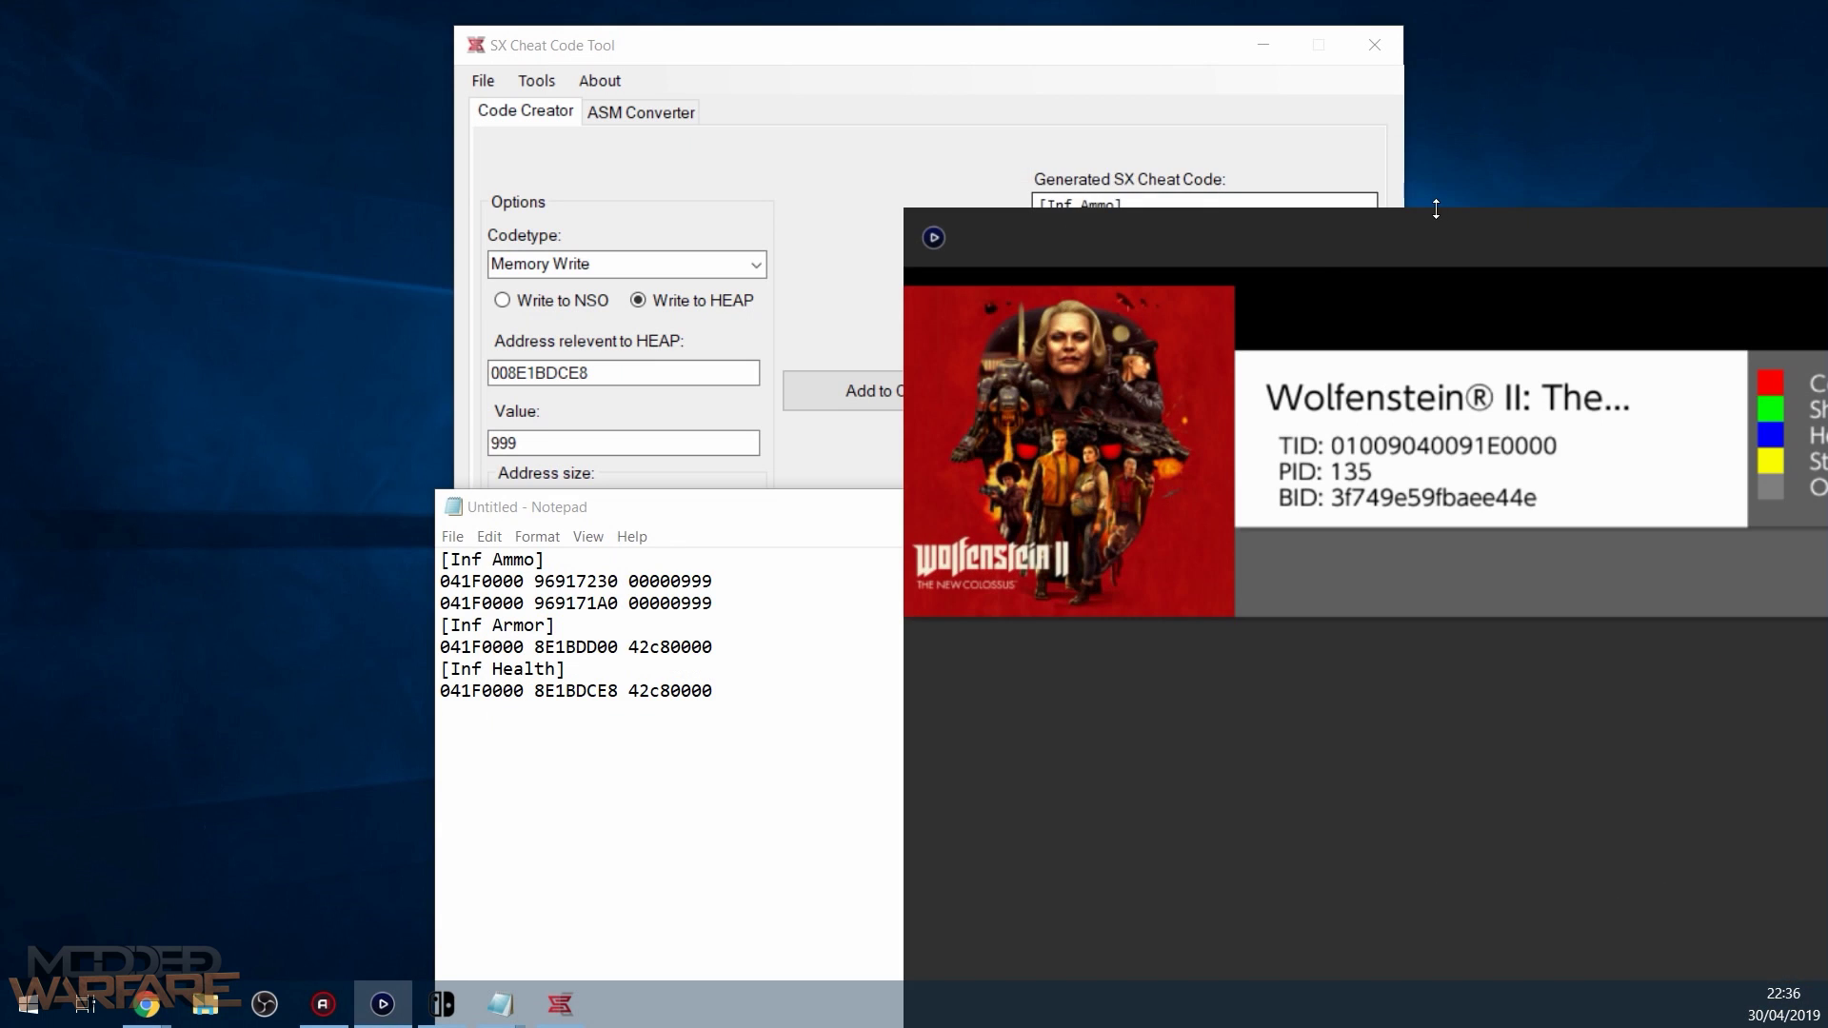
left_click_drag(1317, 254, 1291, 212)
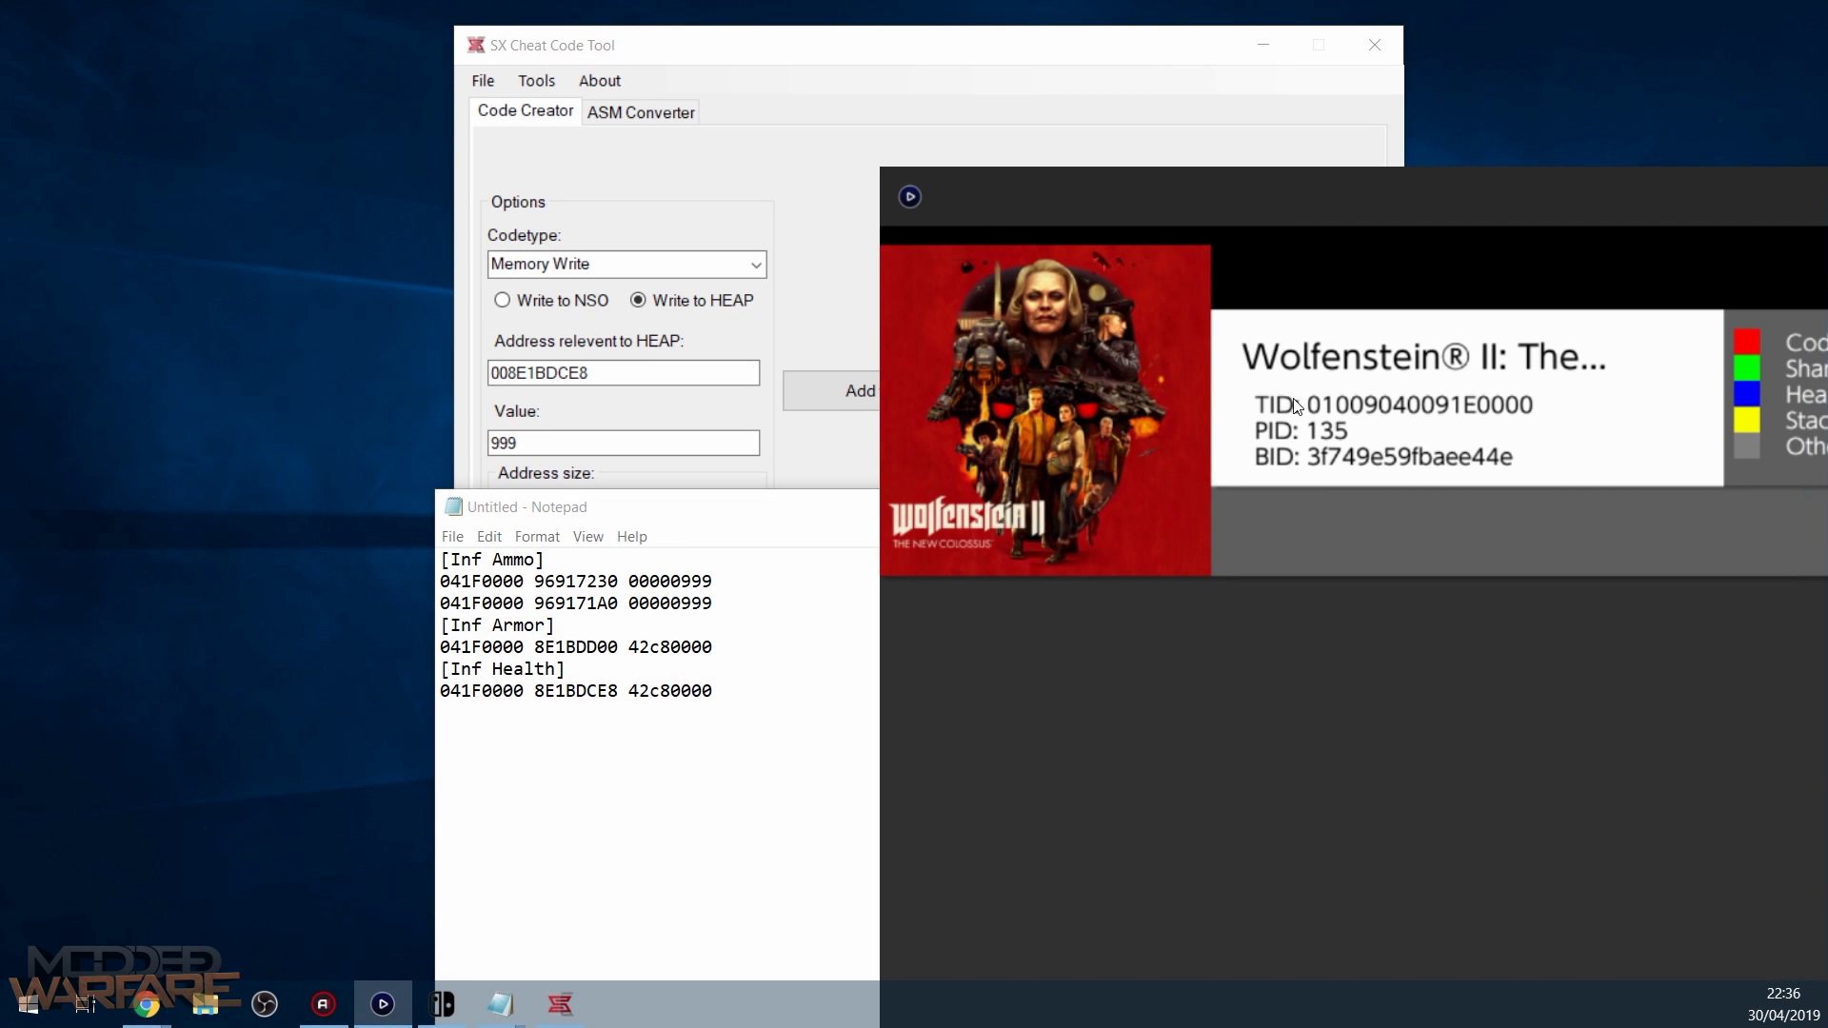
right_click(222, 217)
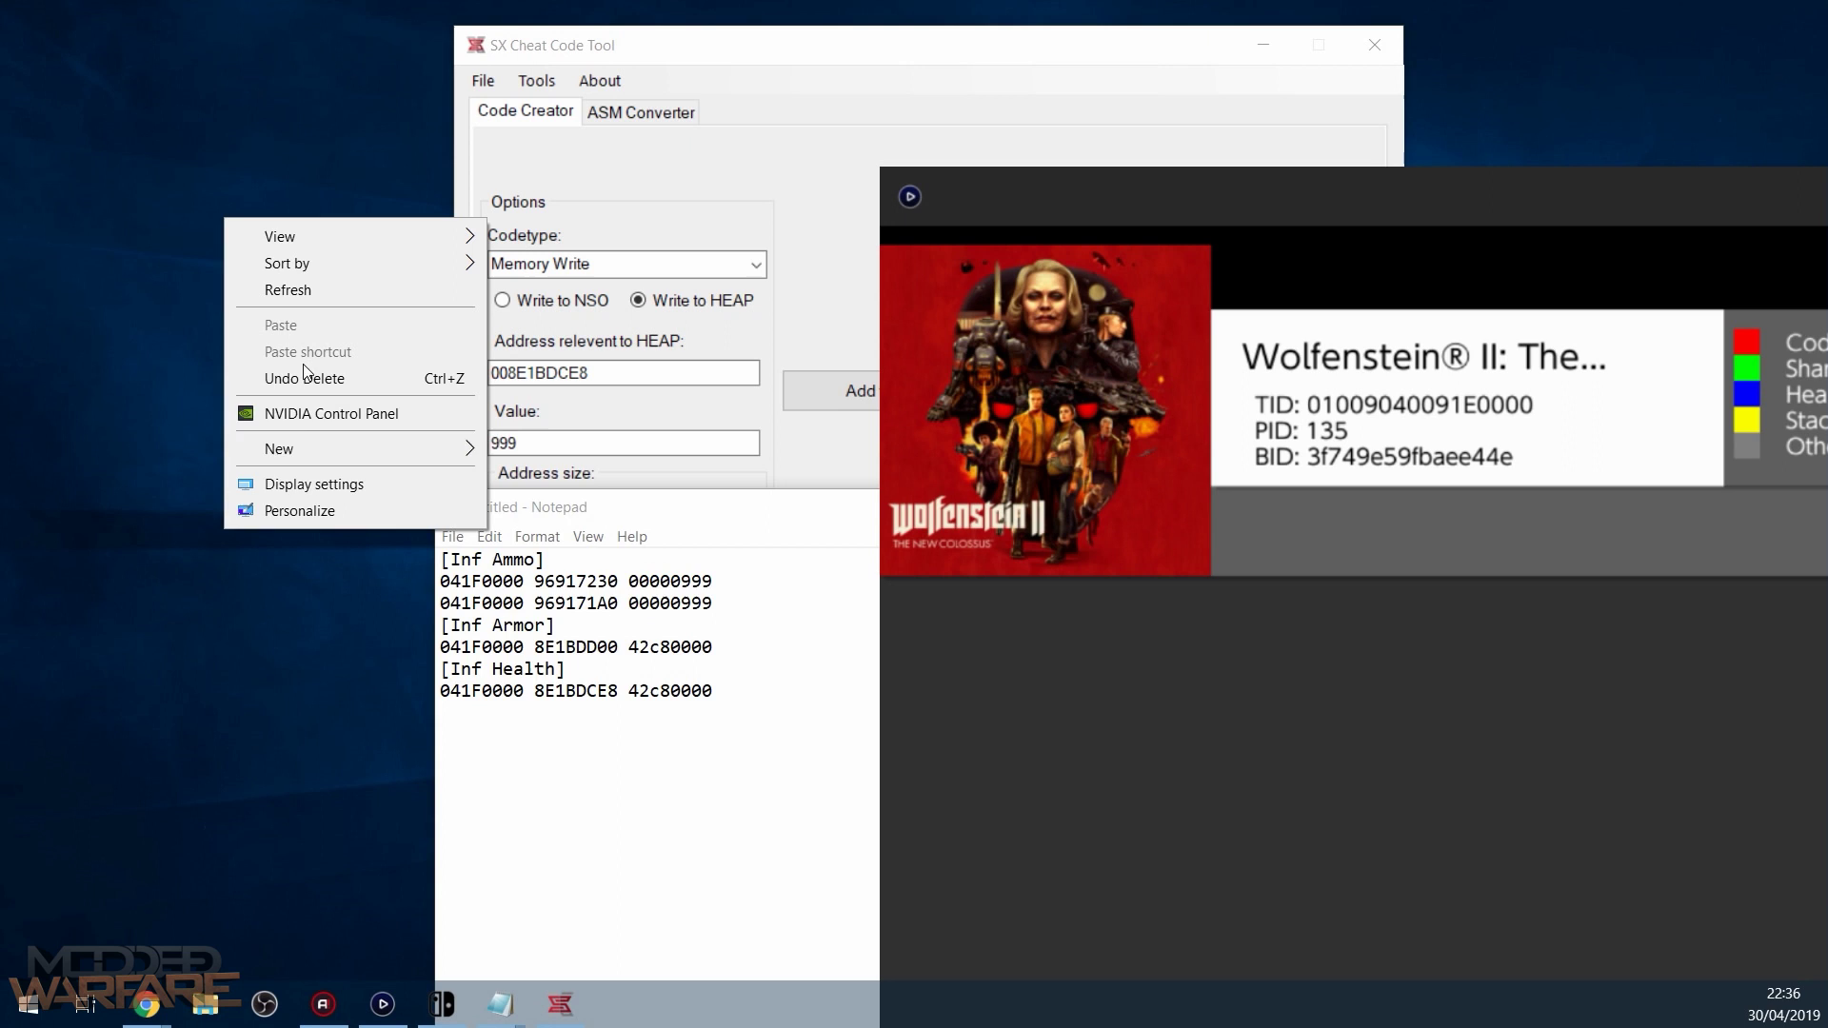
mouse_move(297, 449)
left_click(506, 453)
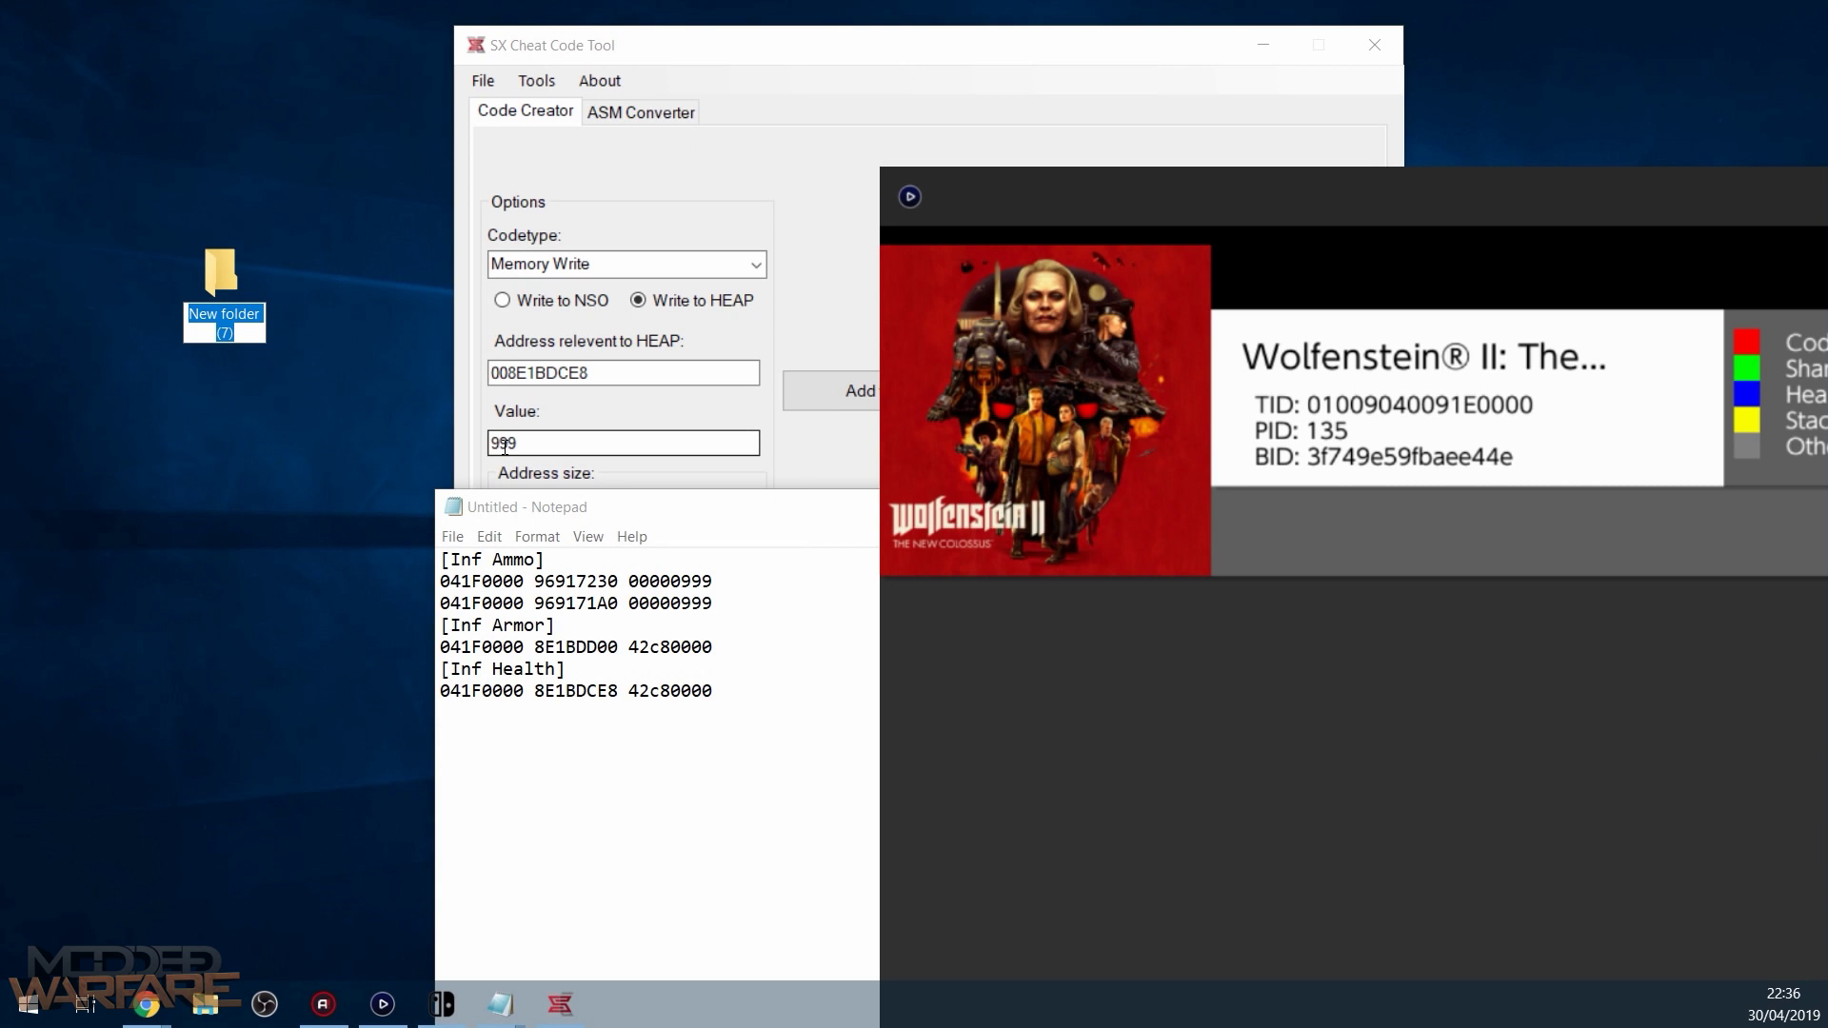
type("0100")
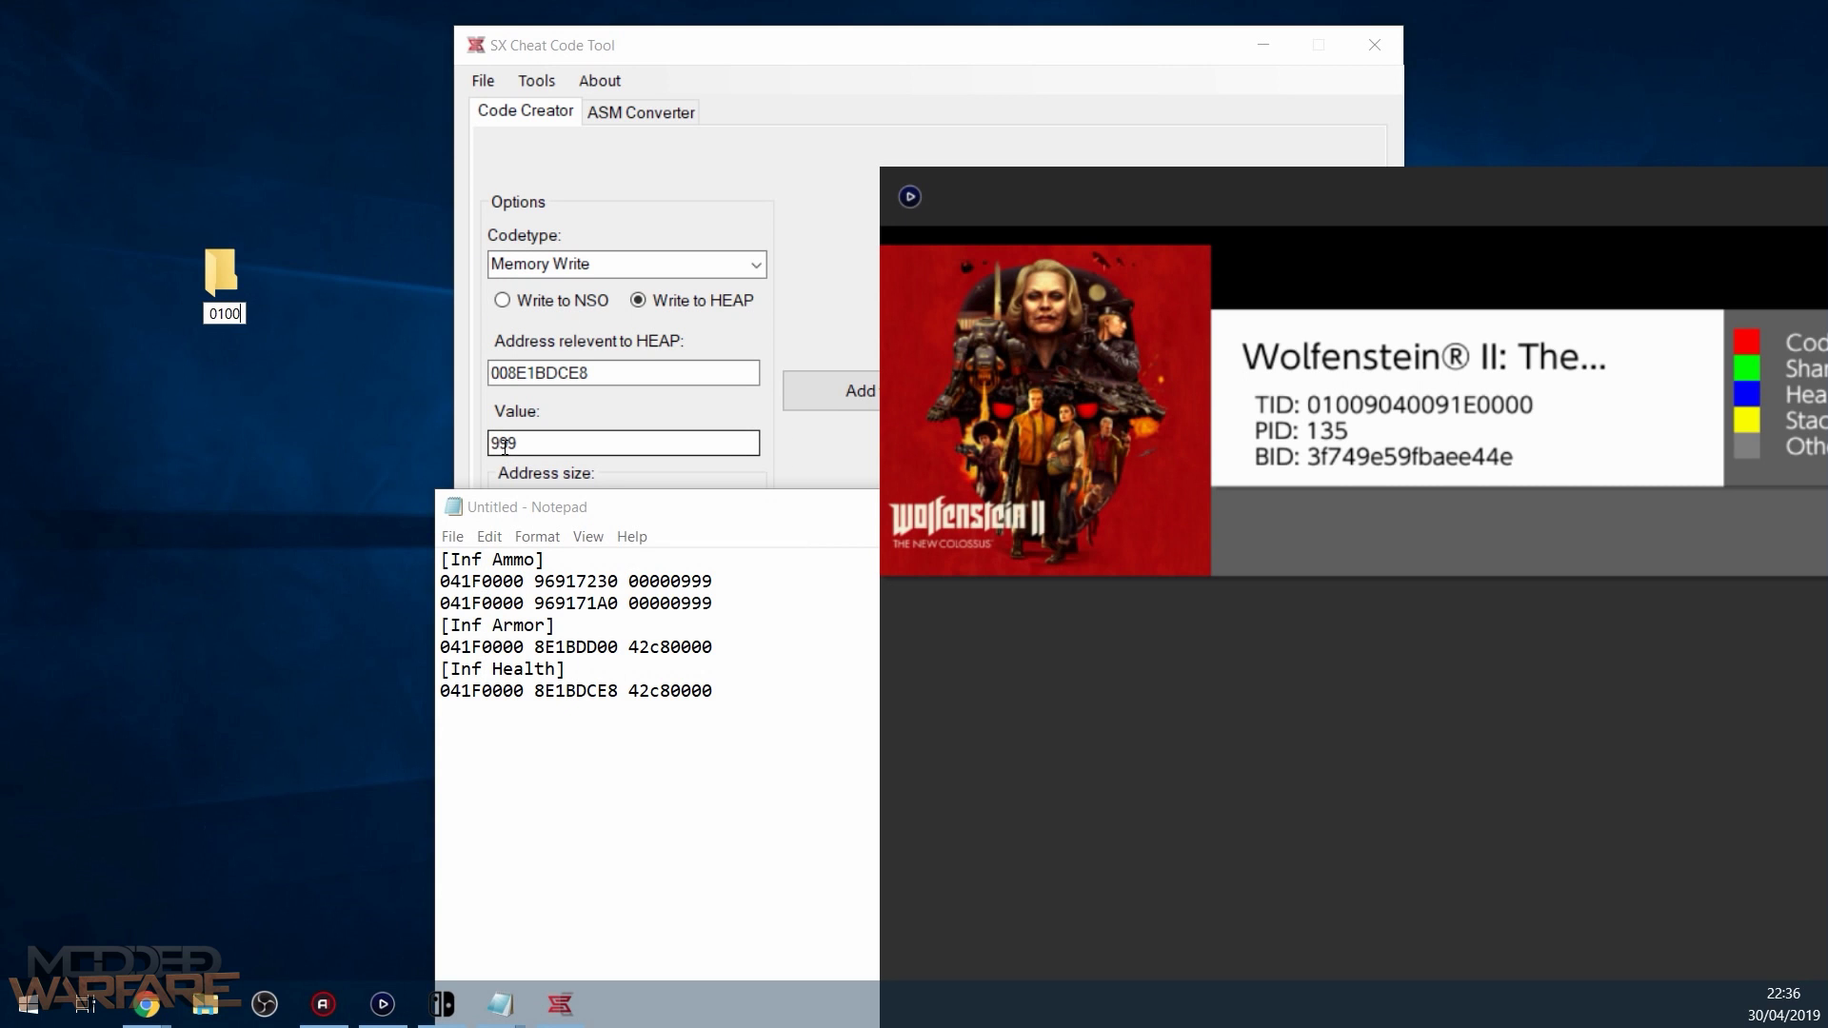
type("90400")
type("91")
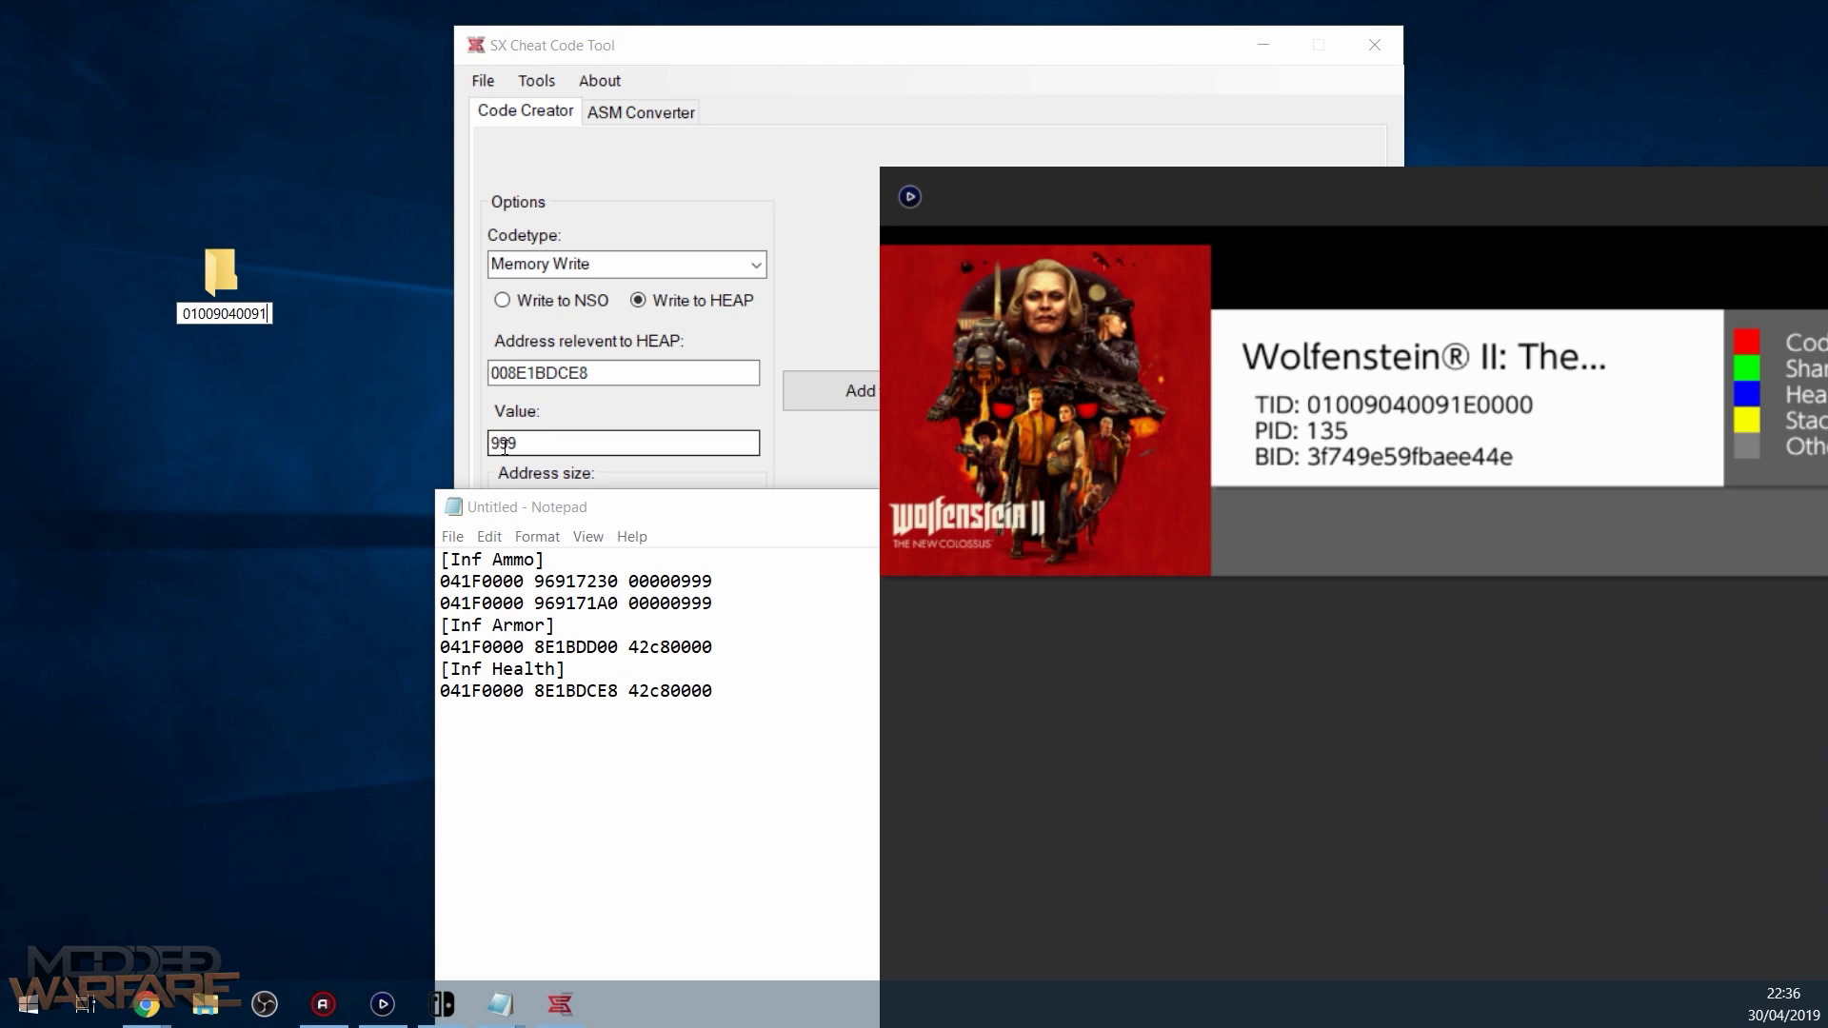
type("E000")
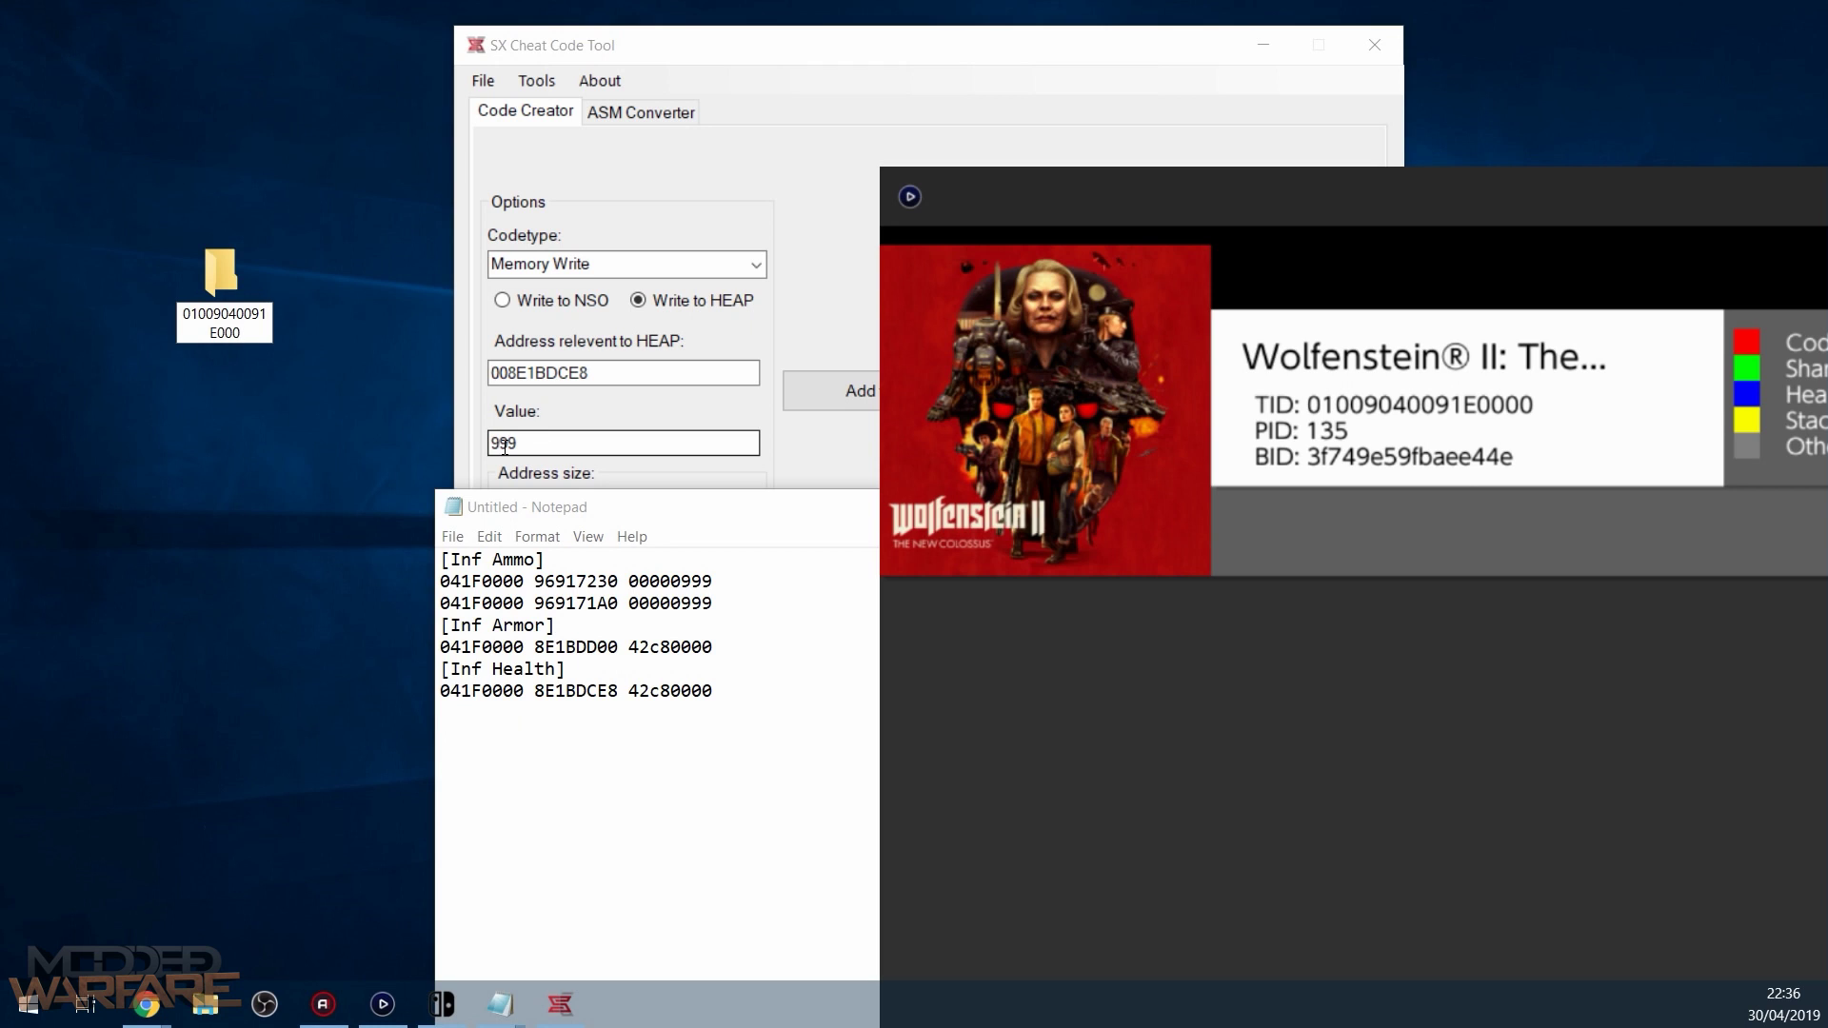
type("0")
key("Return")
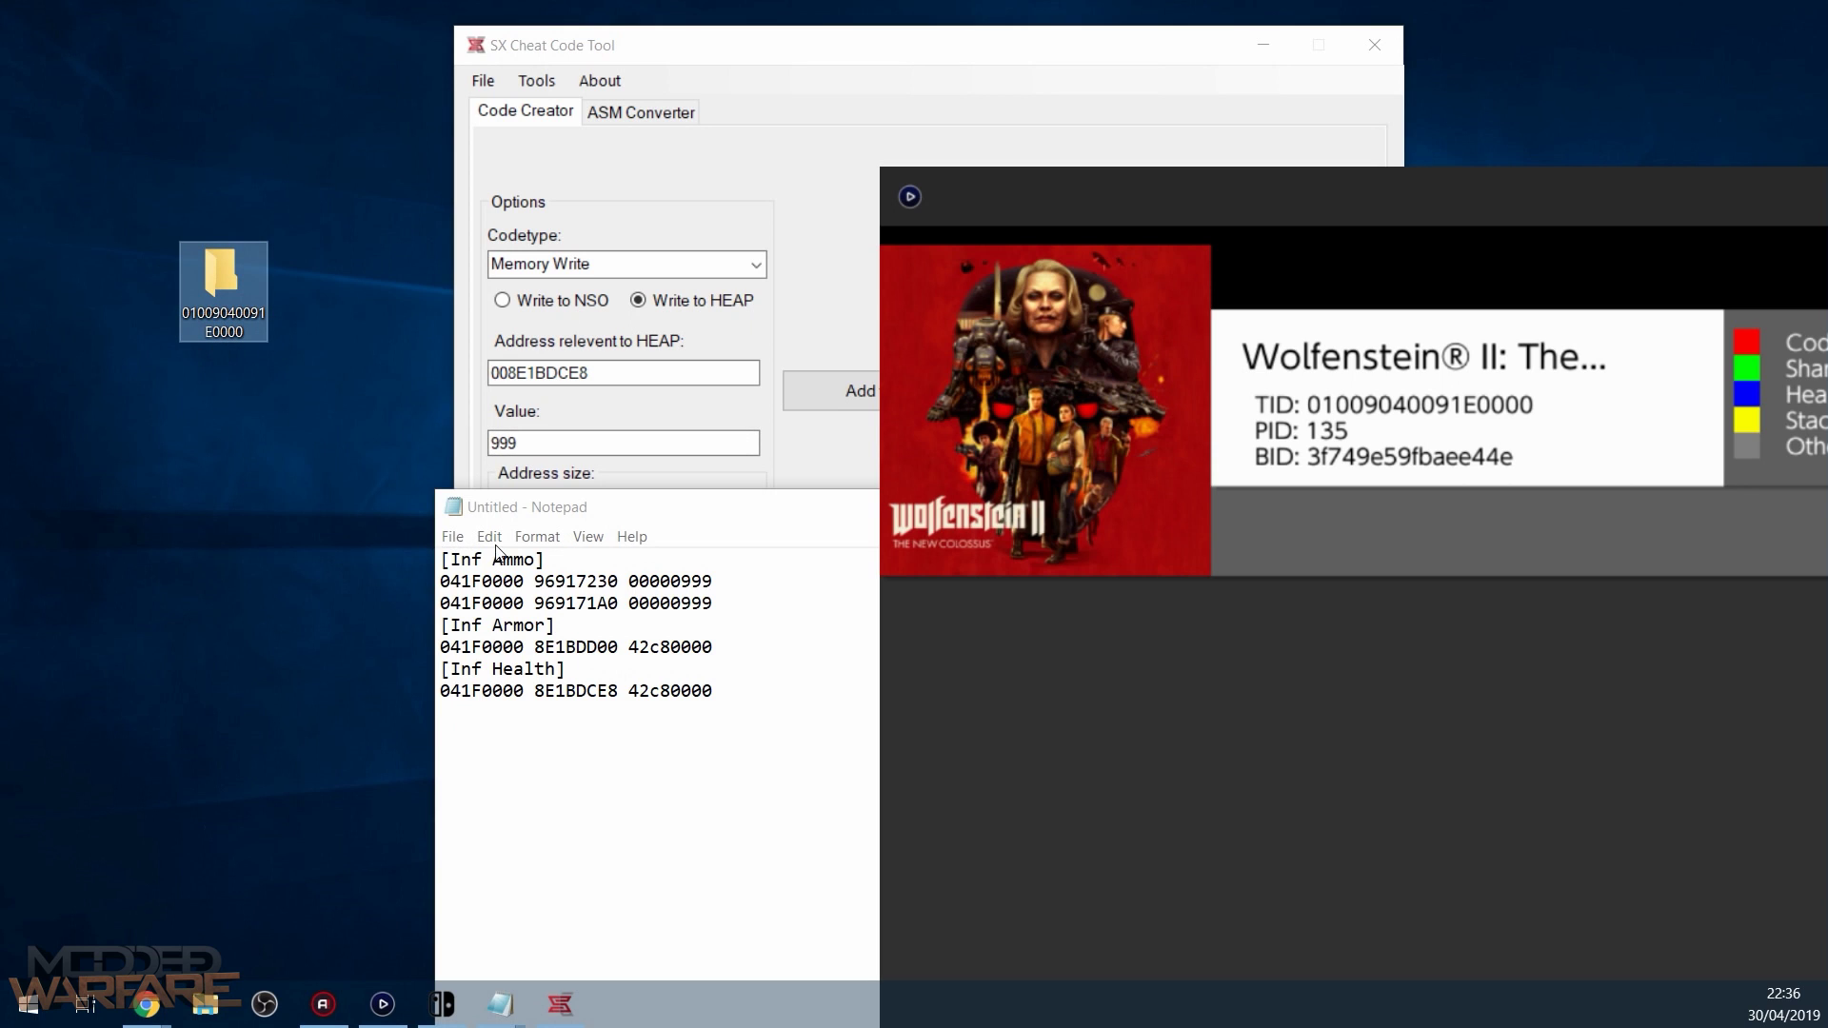
left_click_drag(551, 515, 539, 490)
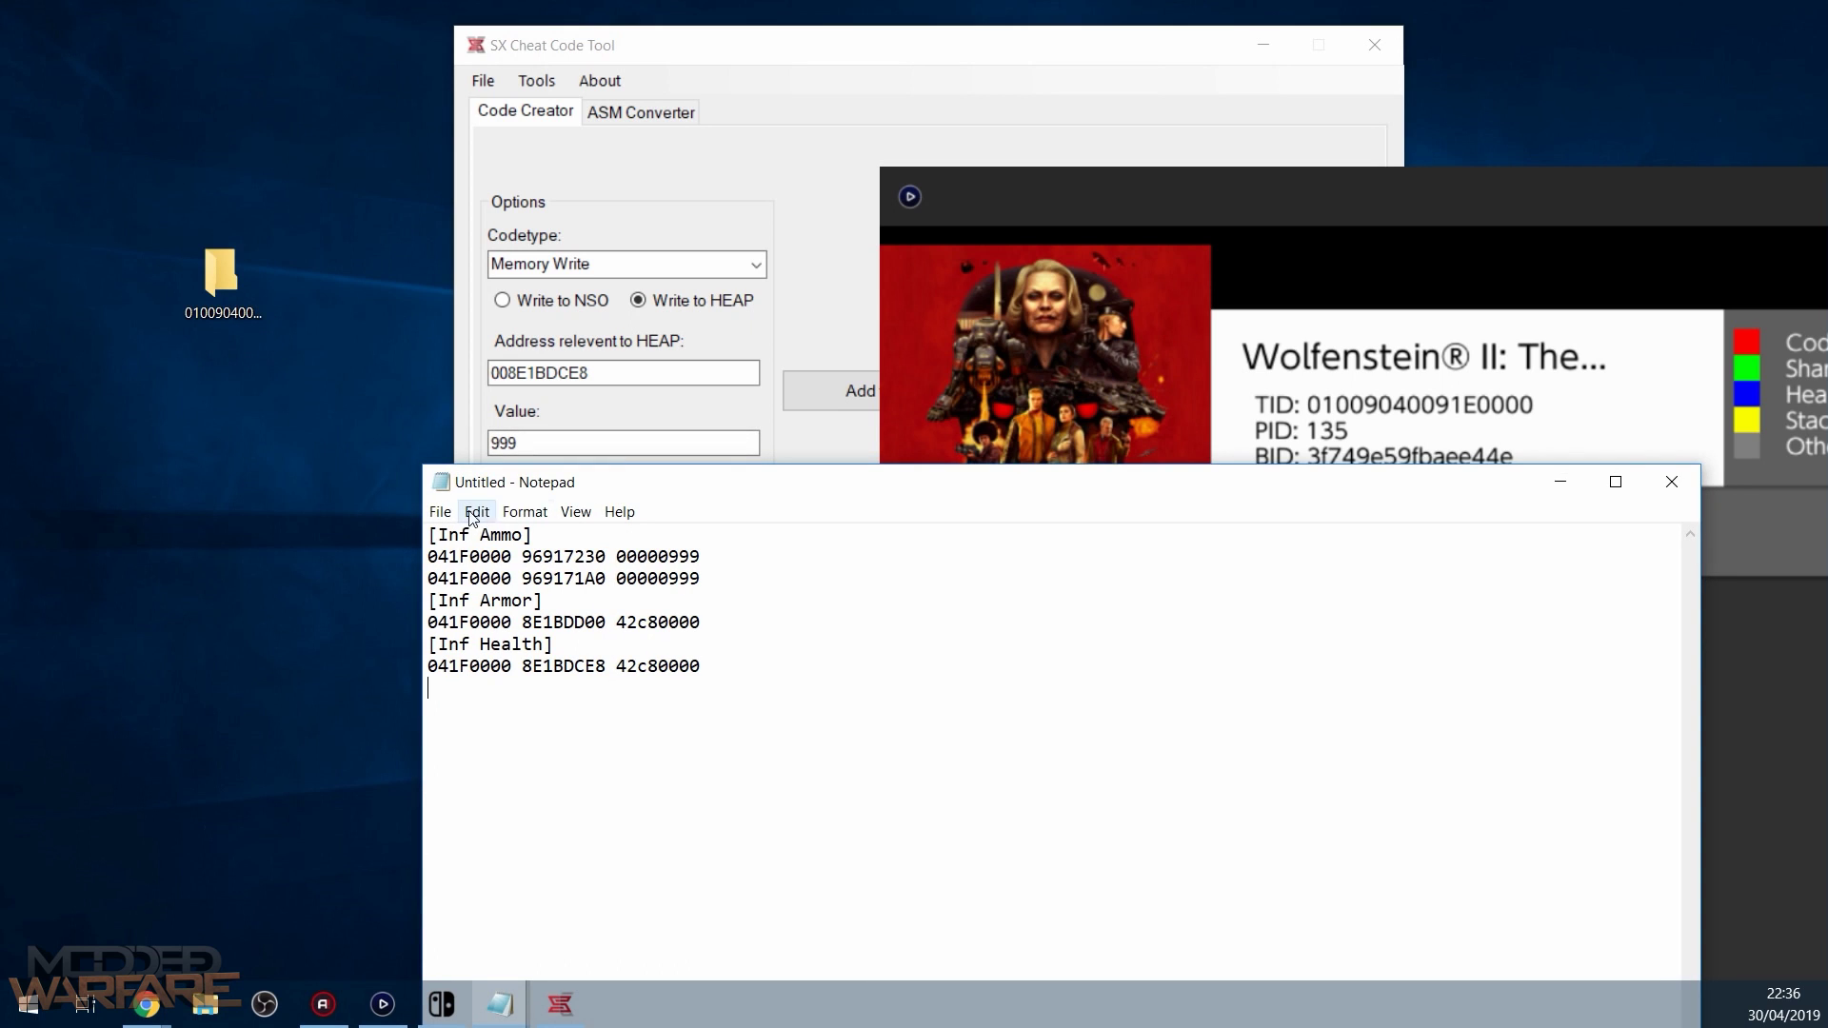
double_click(228, 294)
right_click(655, 383)
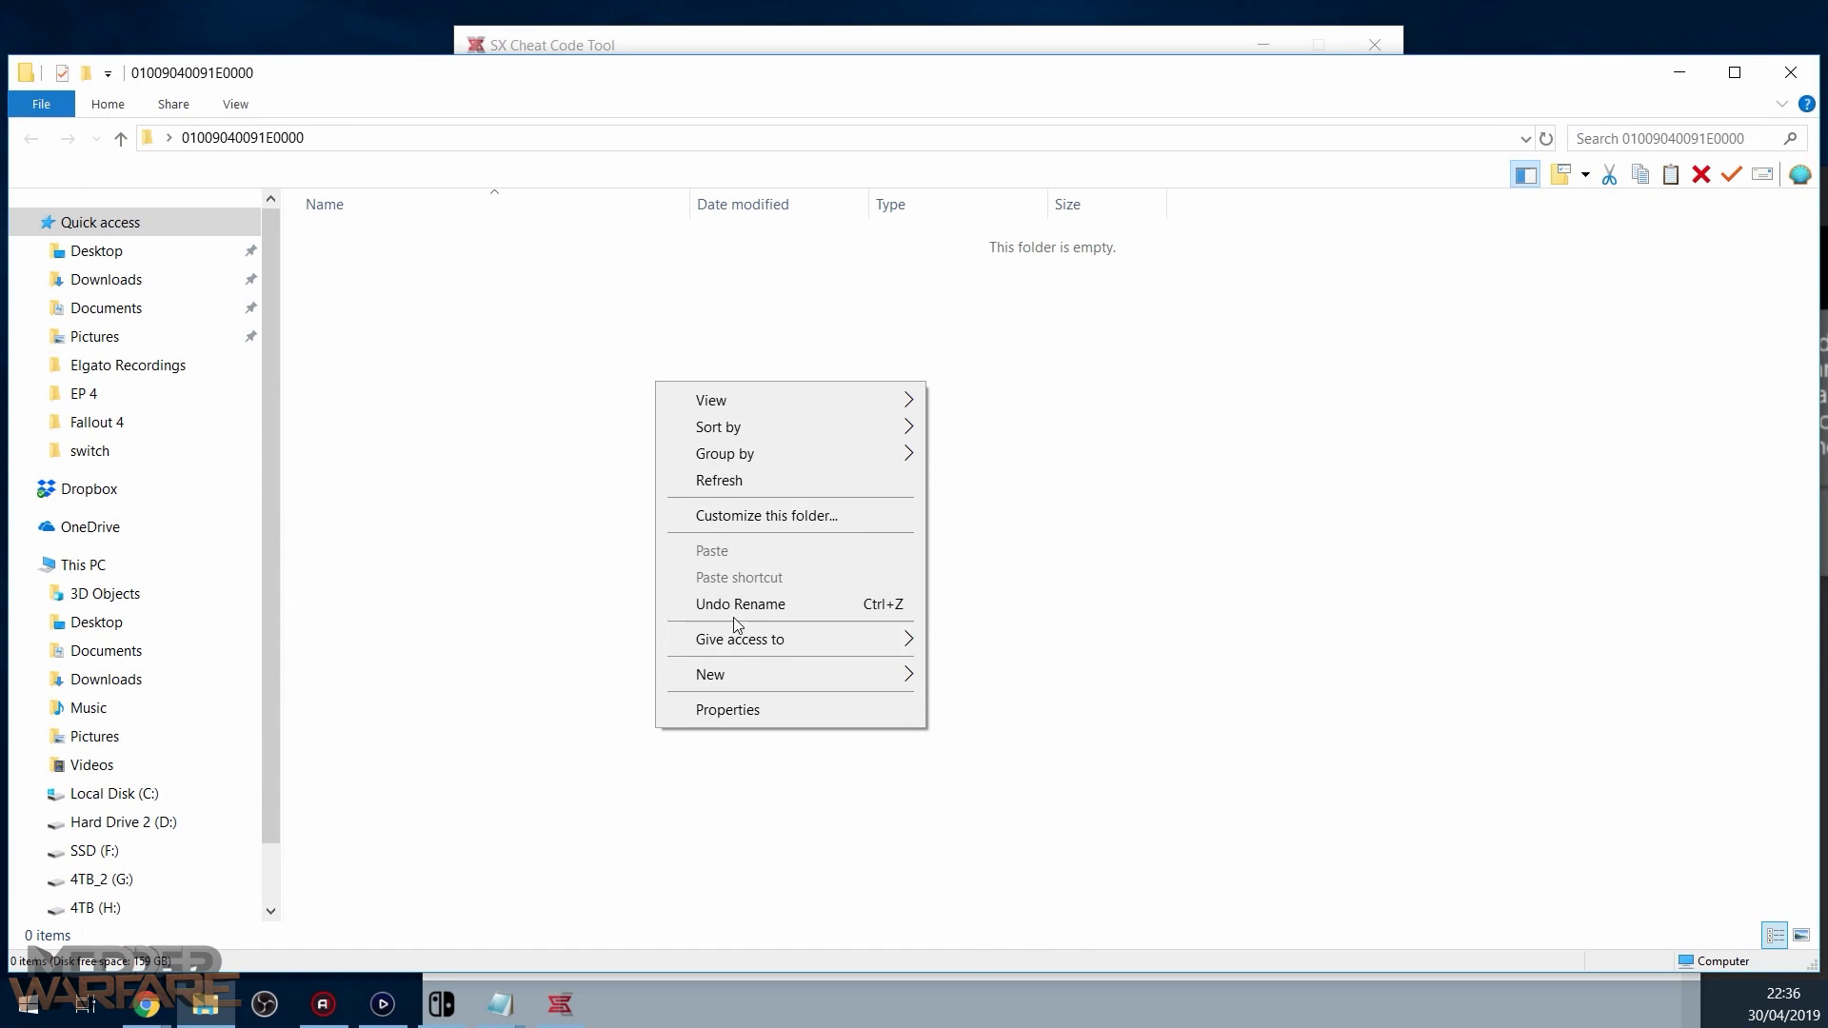
mouse_move(746, 674)
left_click(1000, 676)
type("c")
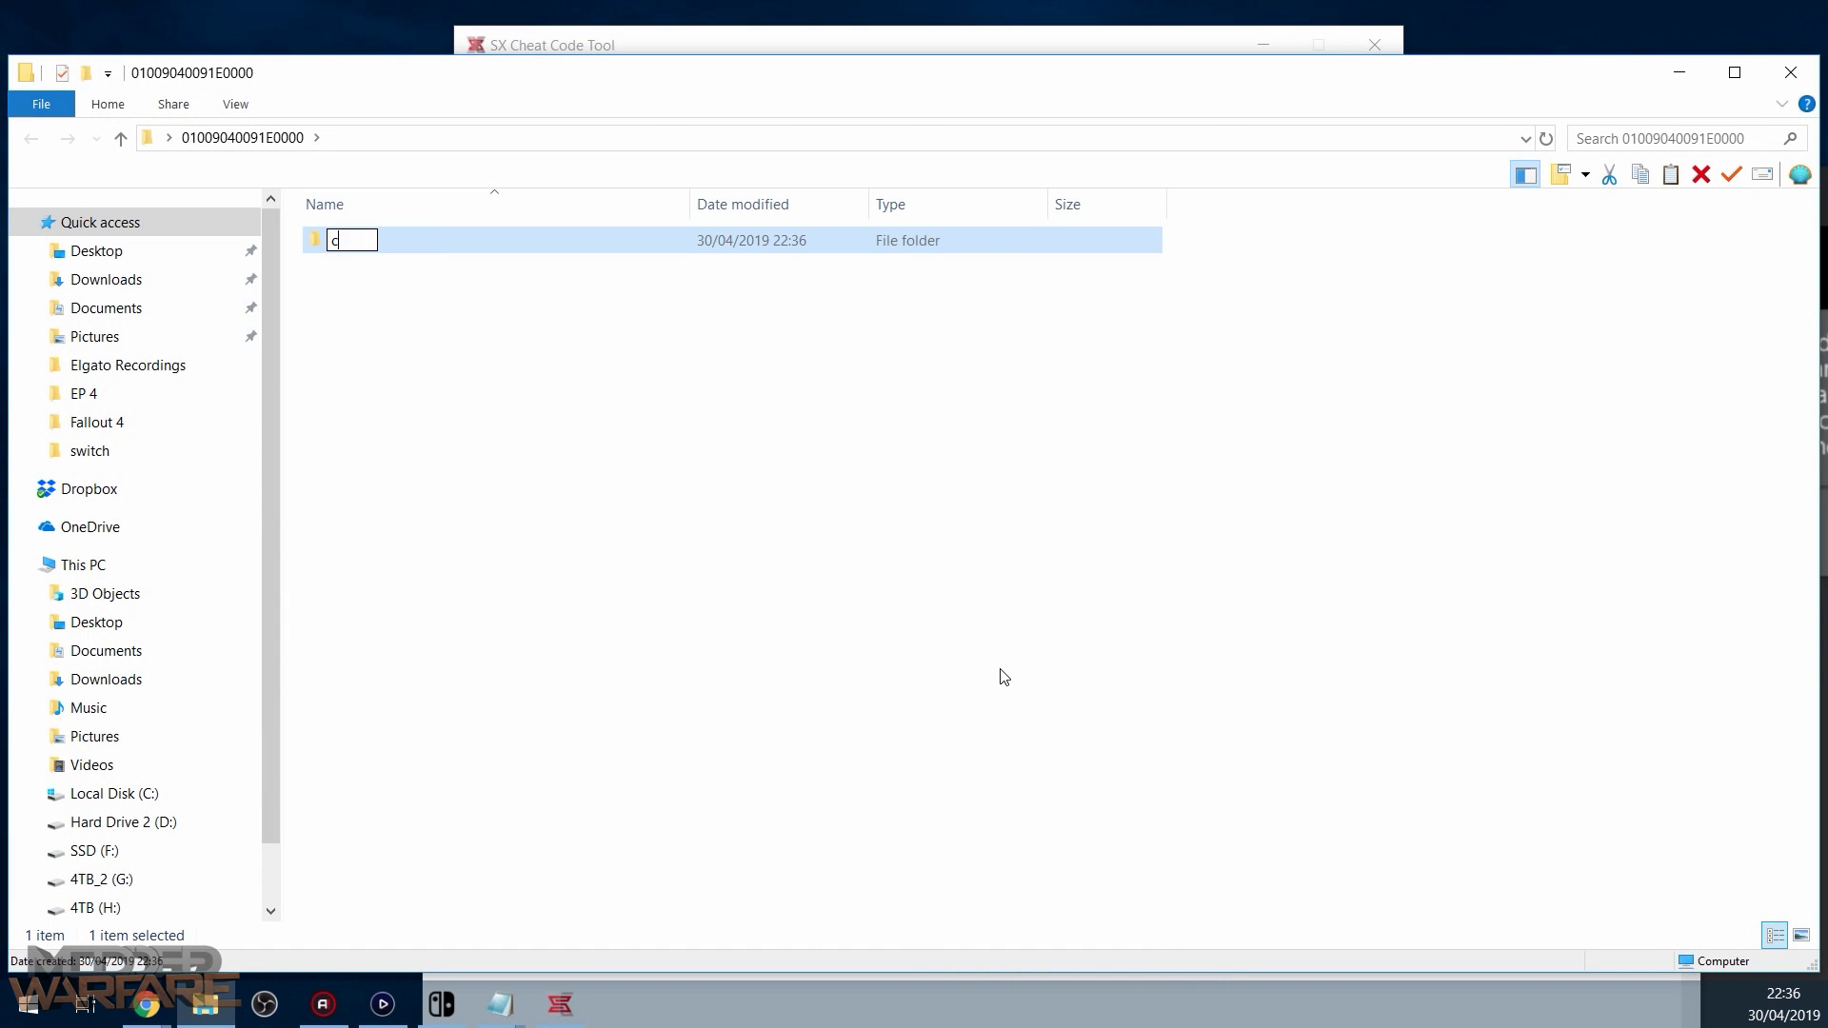
type("heats")
key("Return")
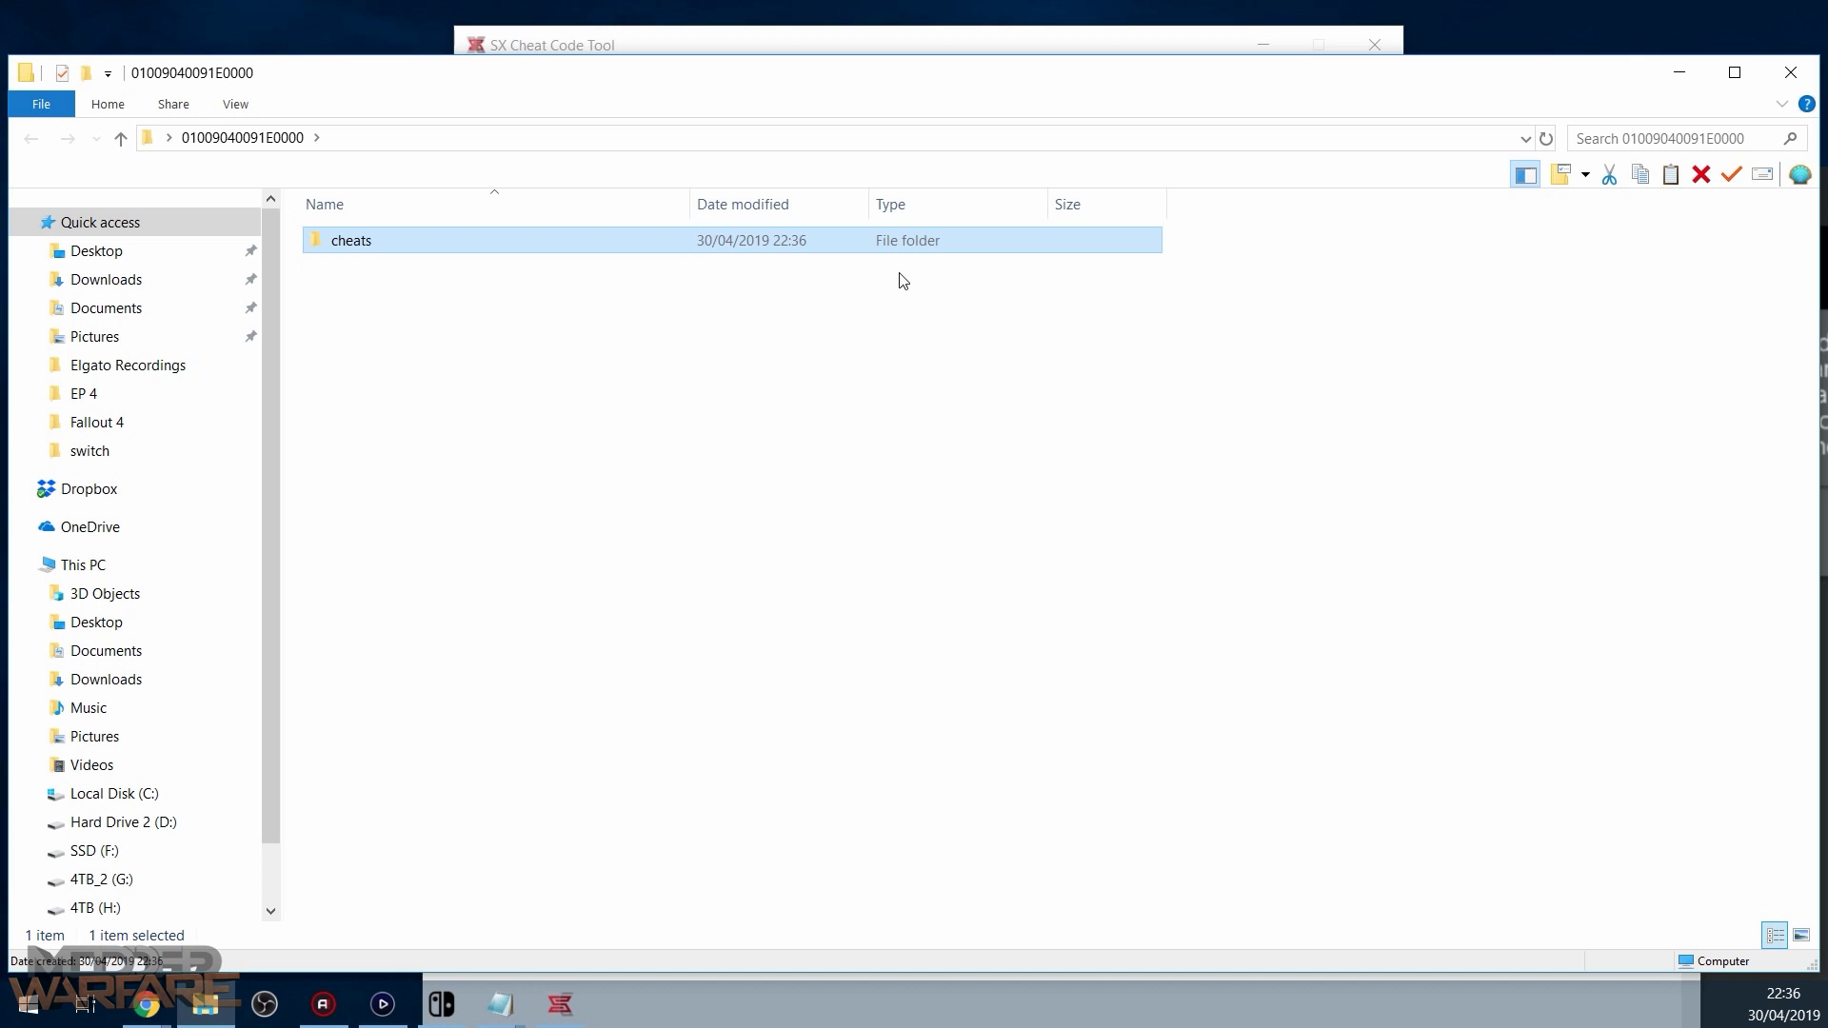
- Open the empty cheats folder and place Explorer below the cheat-code notes
double_click(909, 243)
left_click_drag(1003, 86, 932, 647)
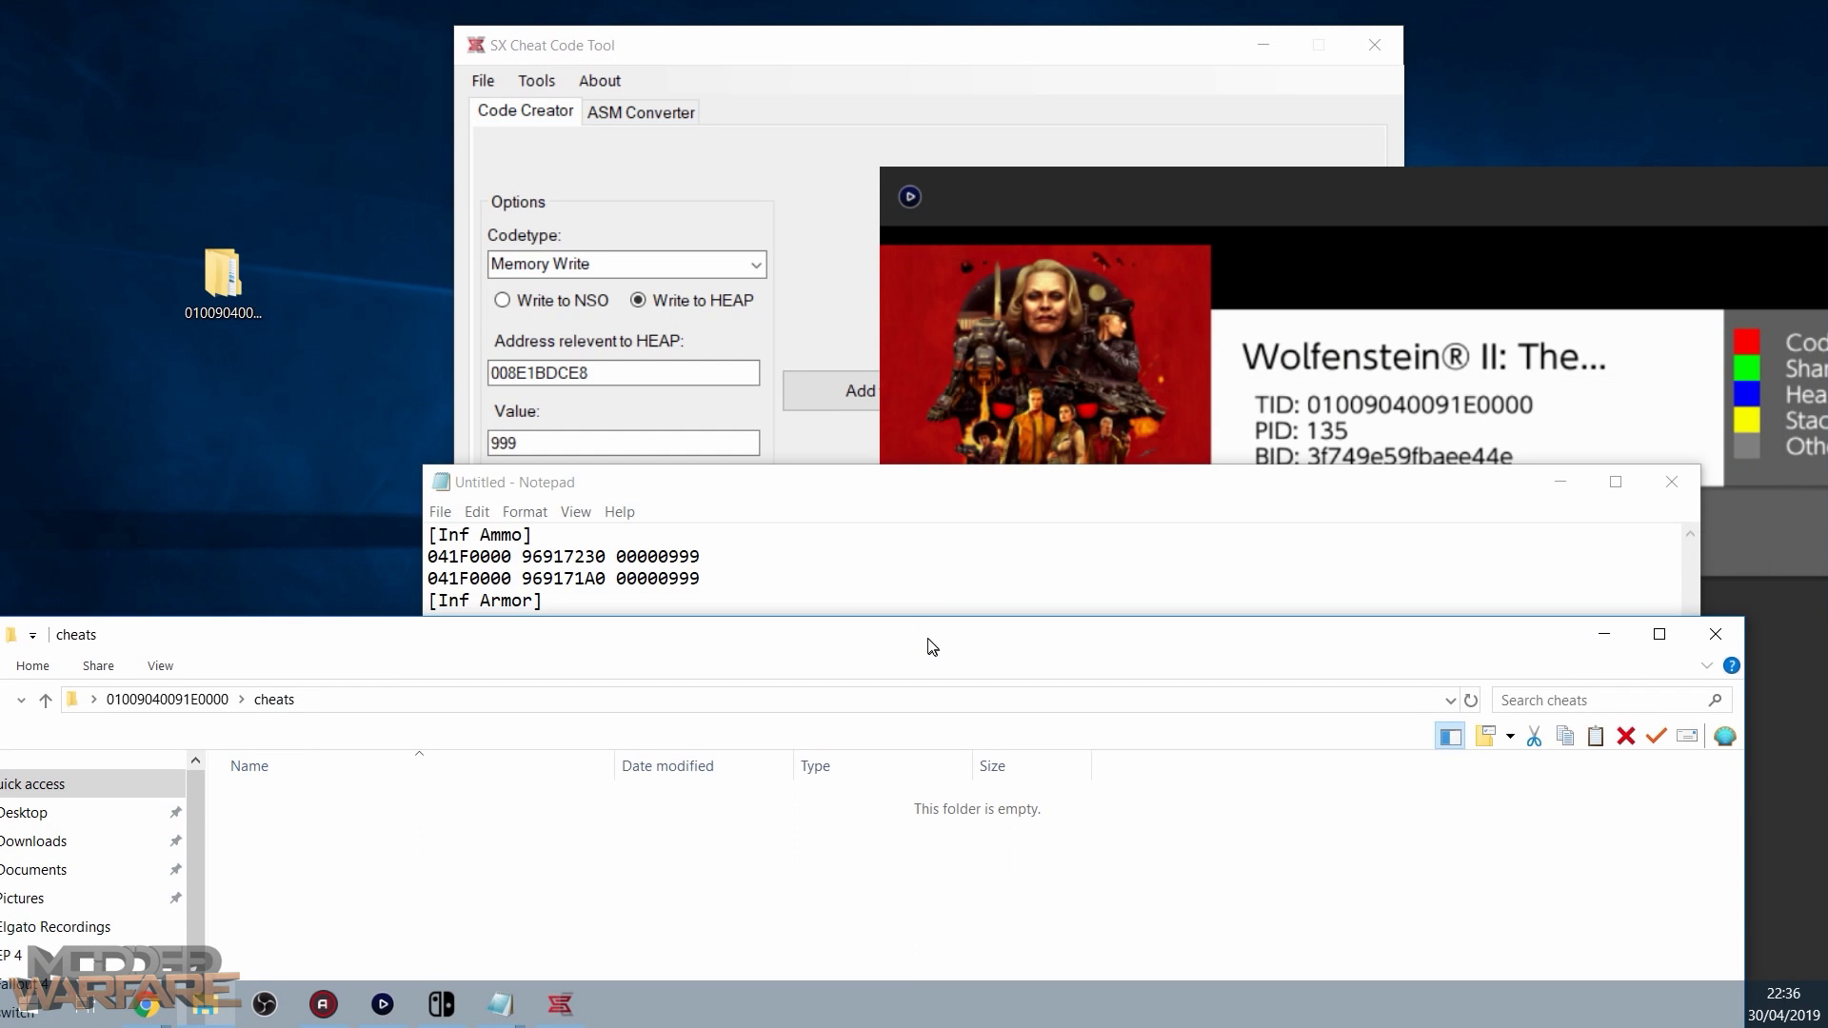
left_click_drag(541, 472, 595, 300)
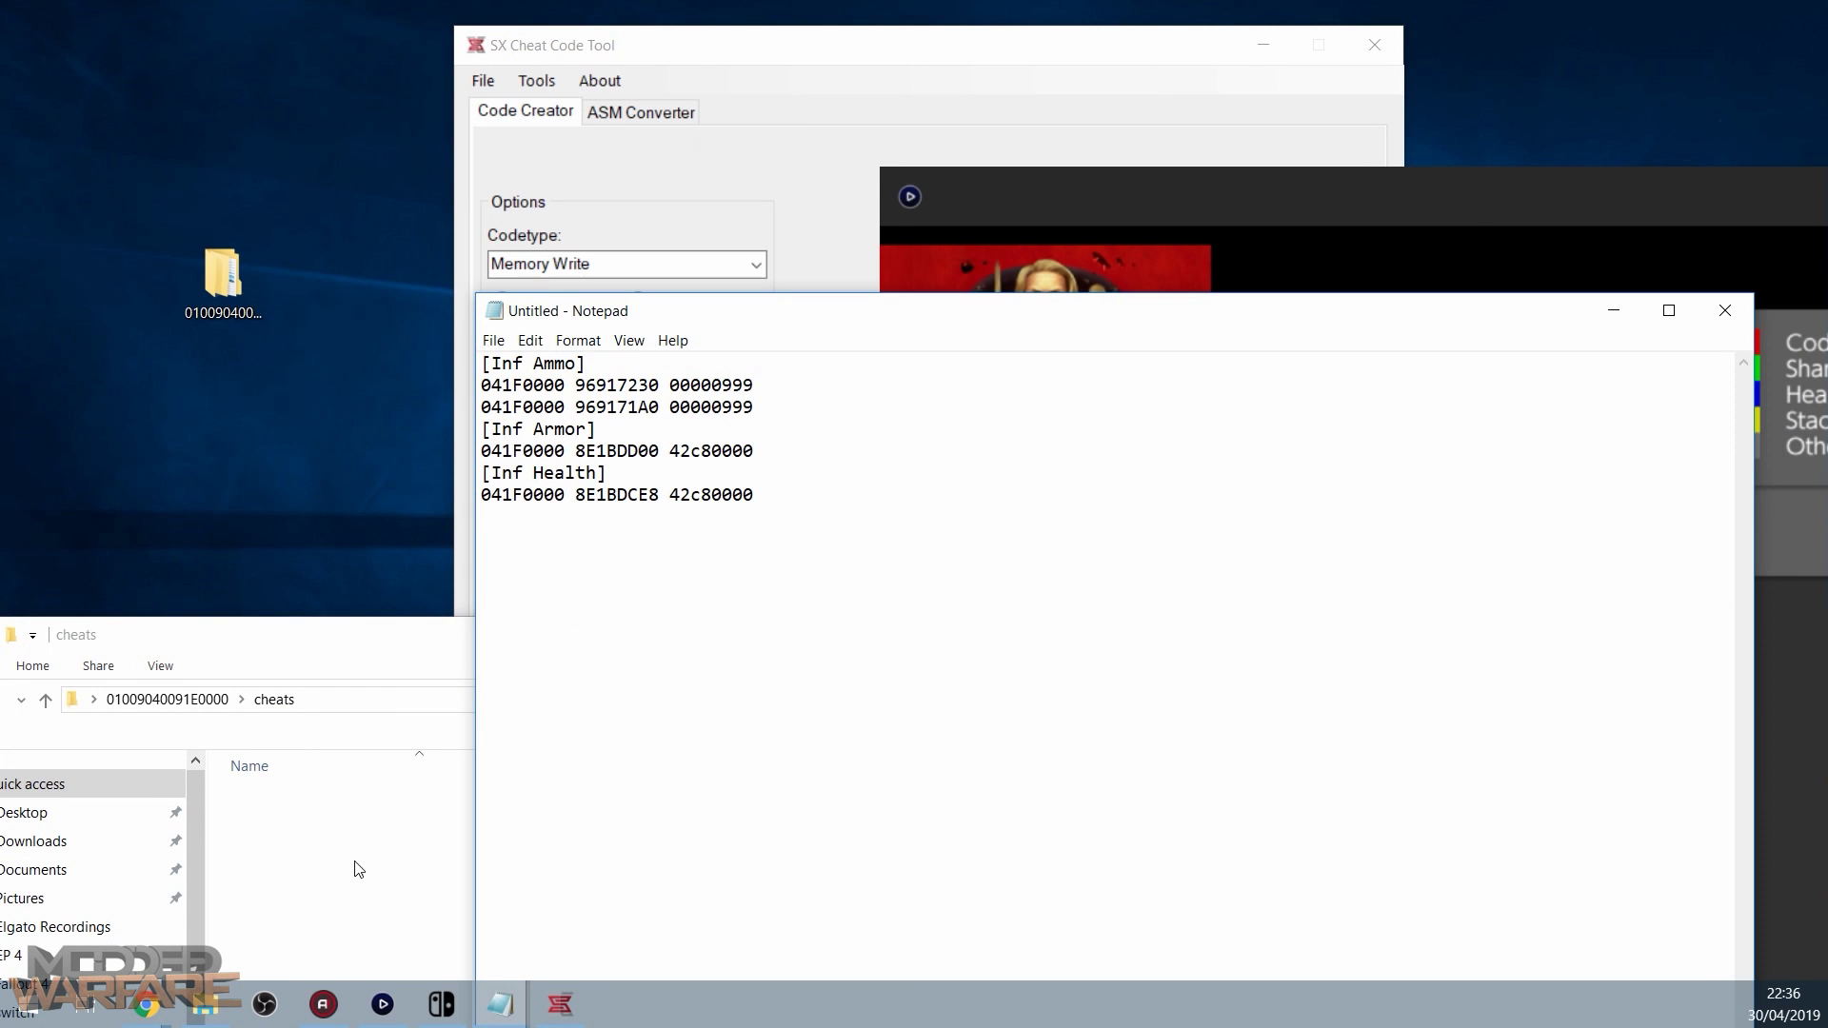
- Save the Inf Ammo/Armor/Health notes as cheats.txt in the cheats folder, then close Notepad
left_click(493, 340)
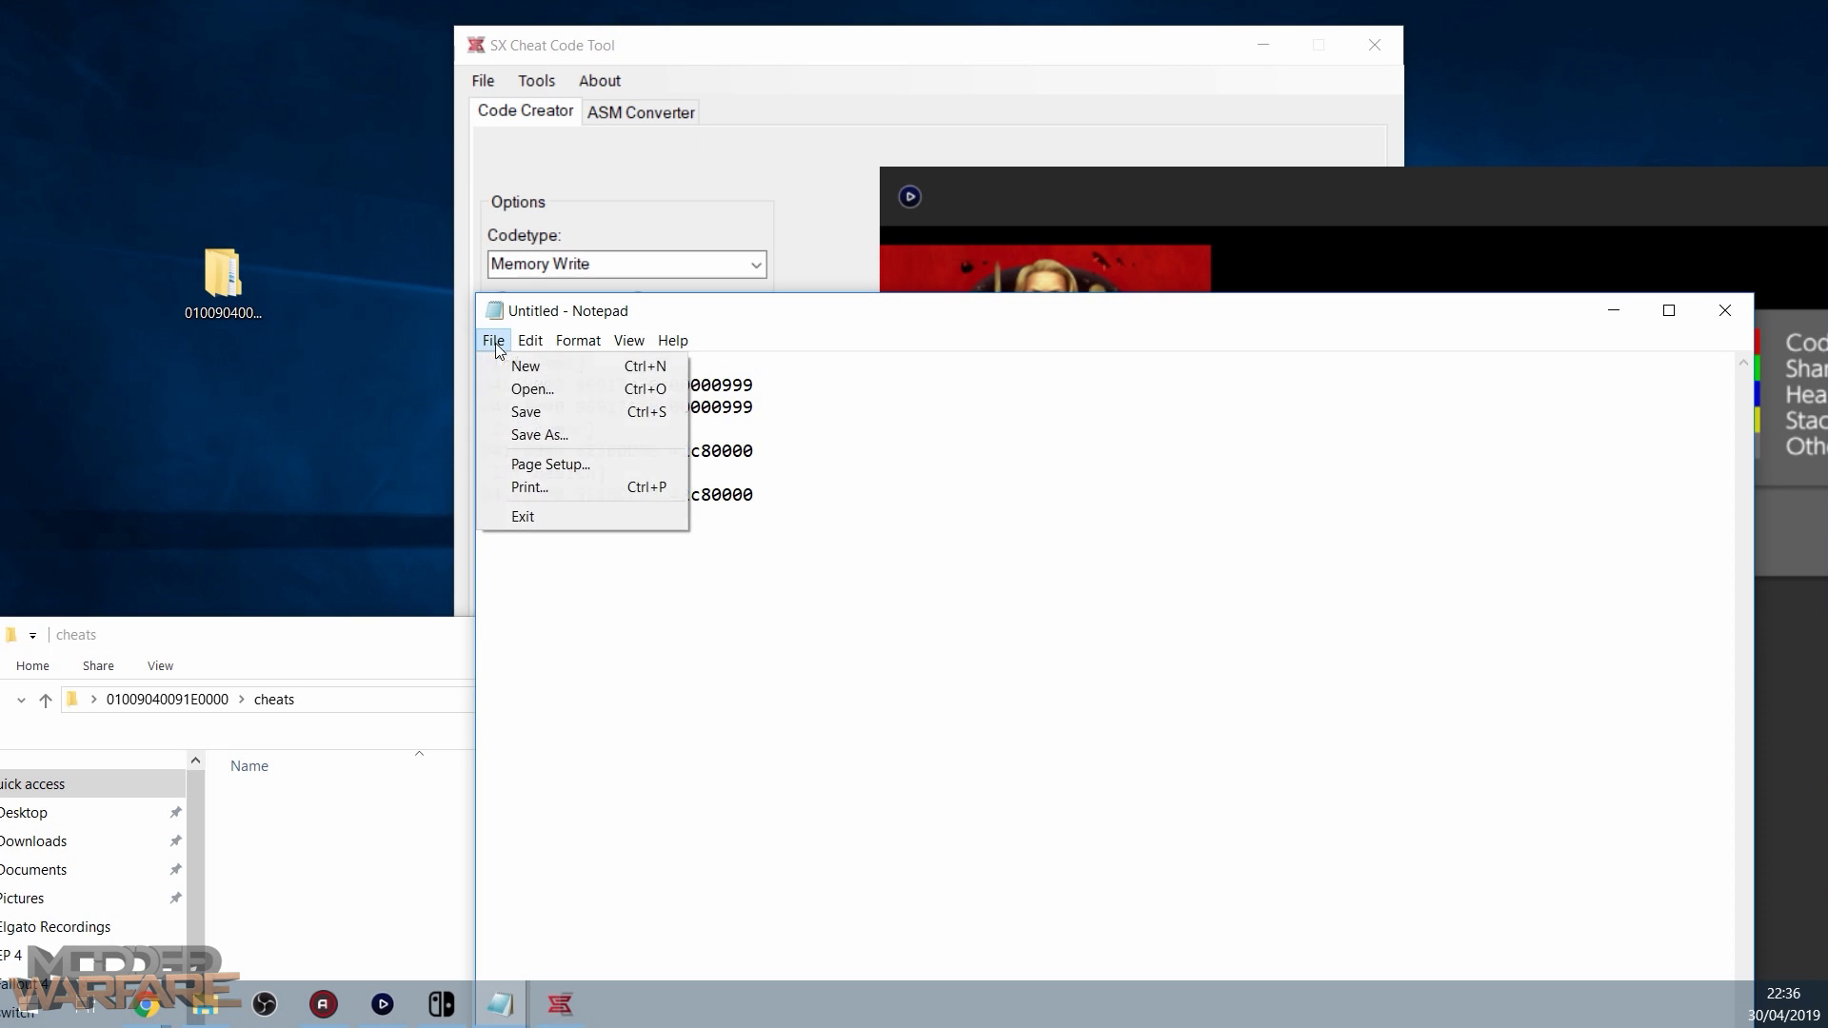
left_click(527, 434)
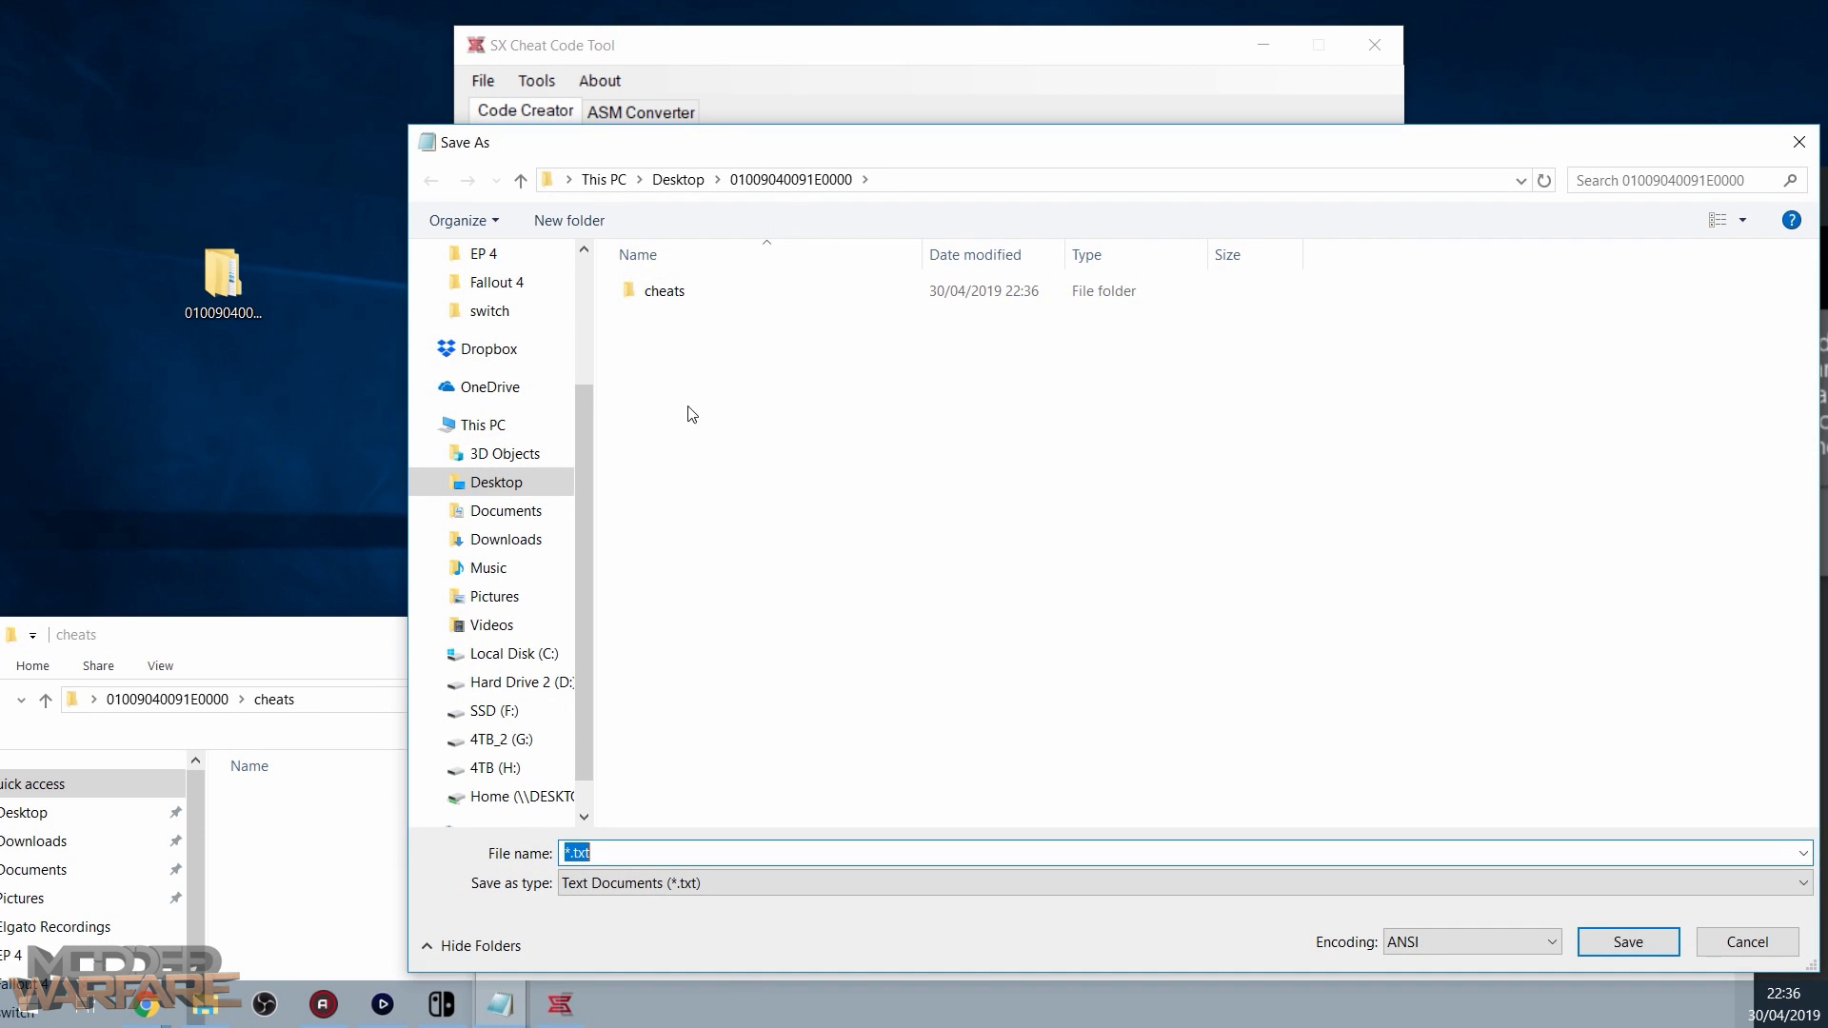
double_click(664, 303)
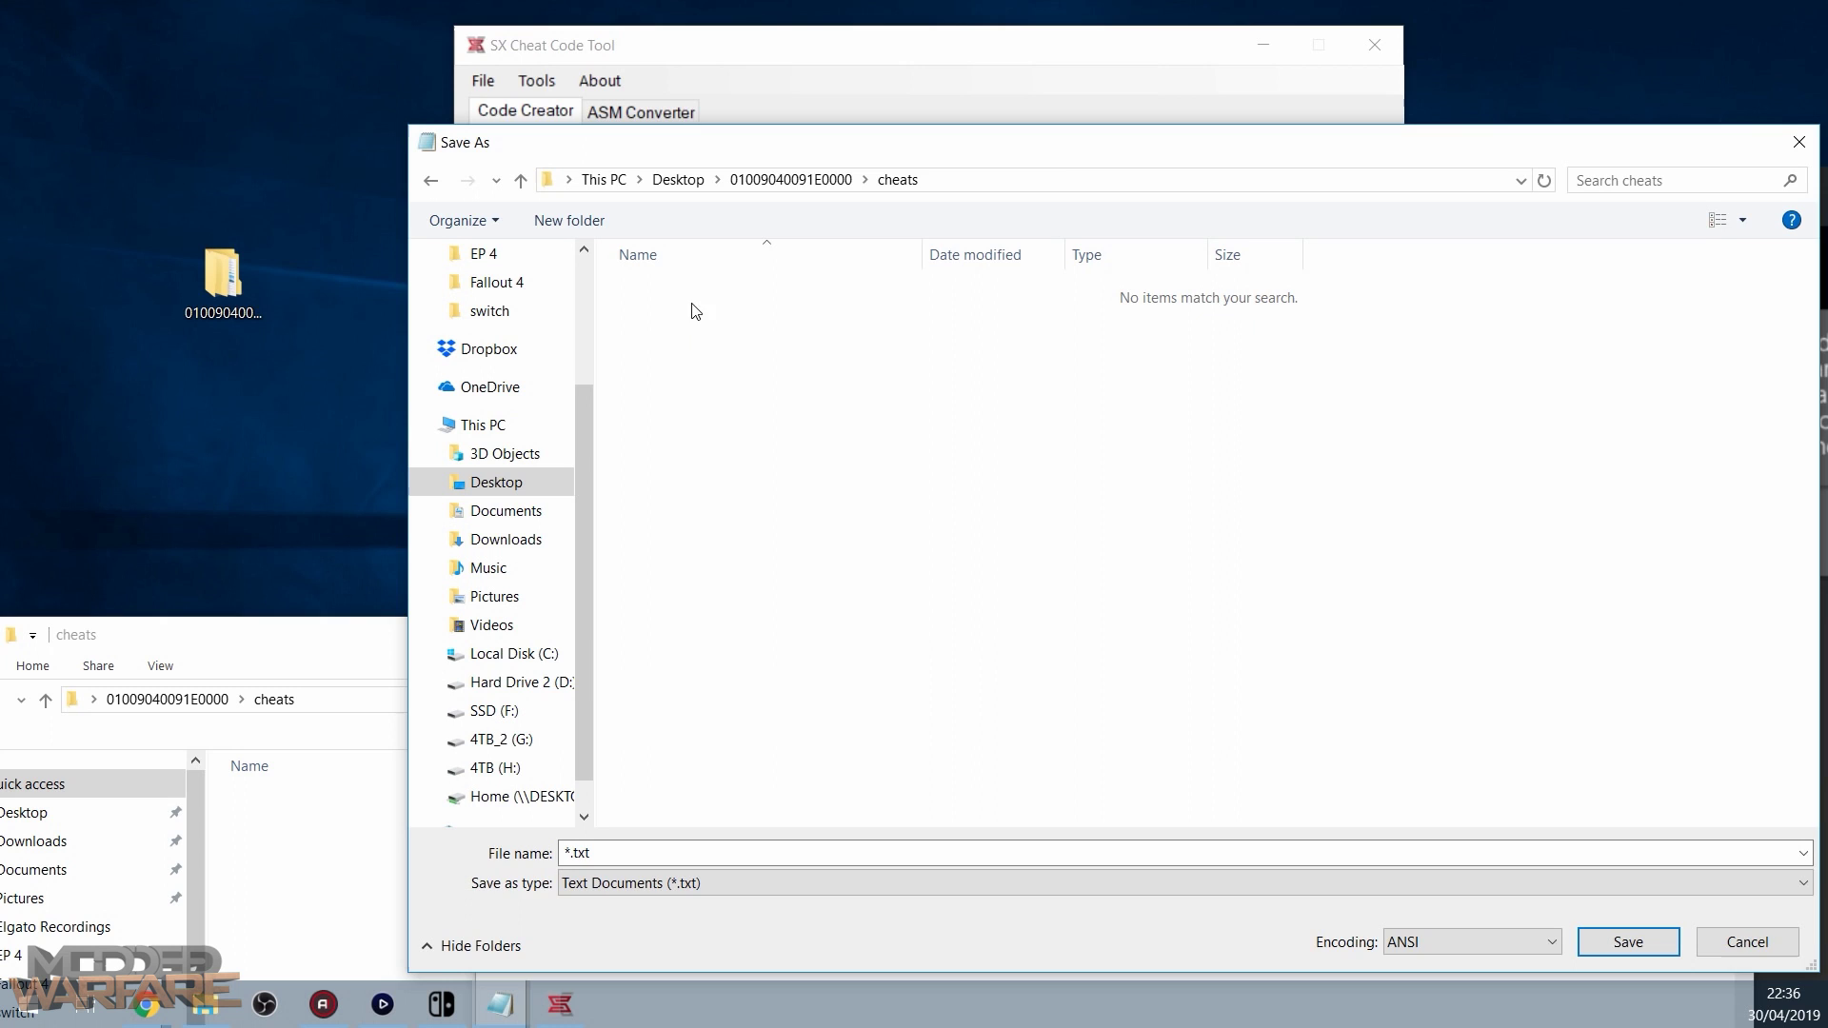
left_click_drag(1057, 152, 771, 66)
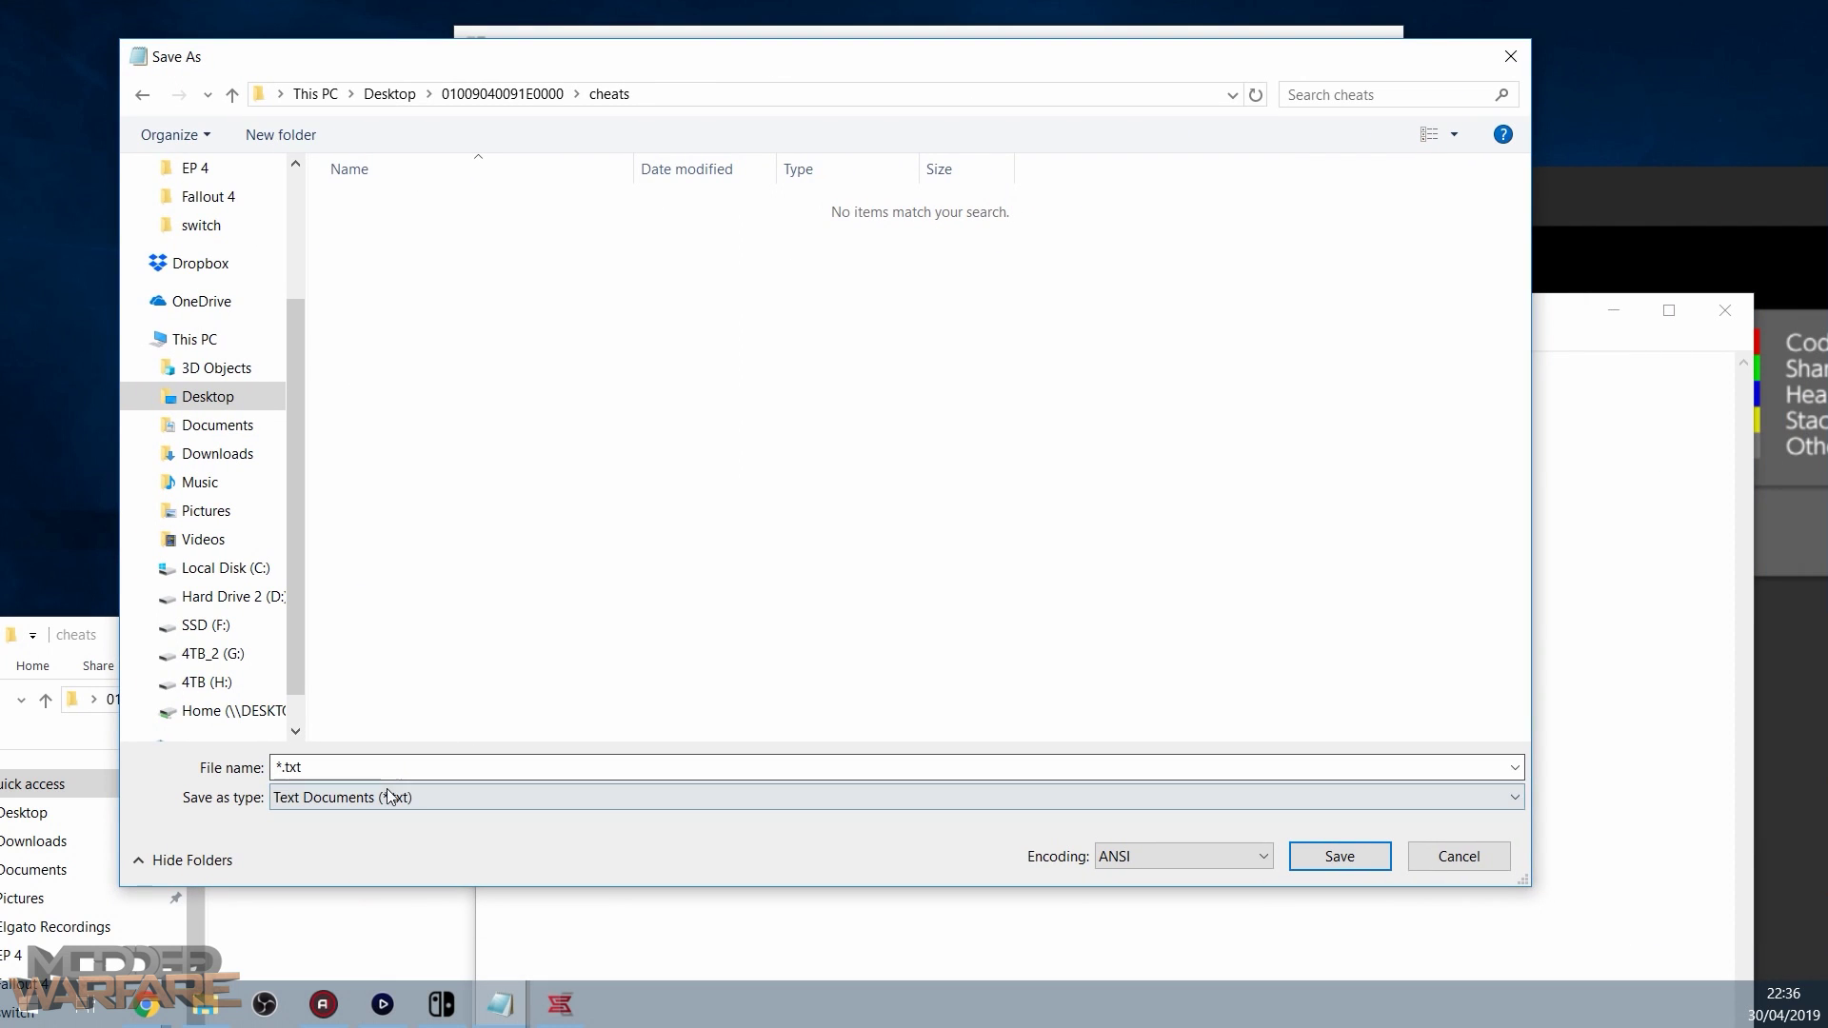
left_click_drag(377, 768, 150, 770)
type("cheats")
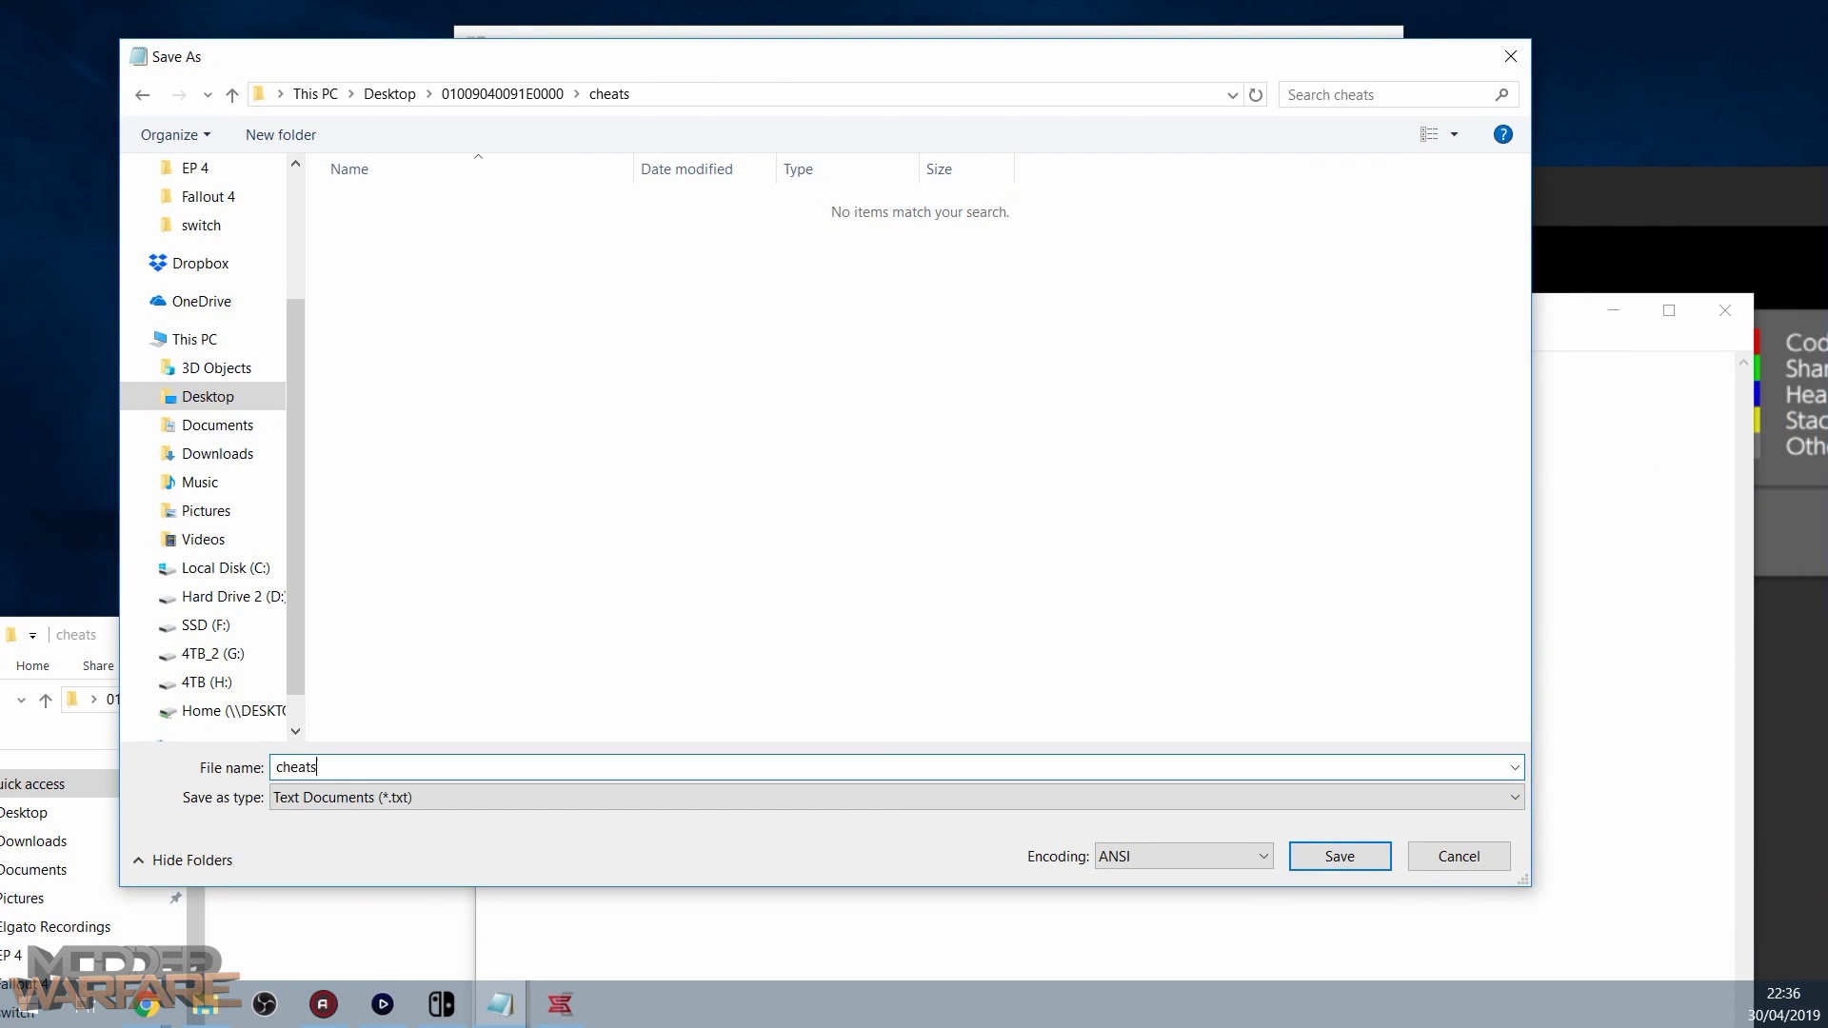
key("Return")
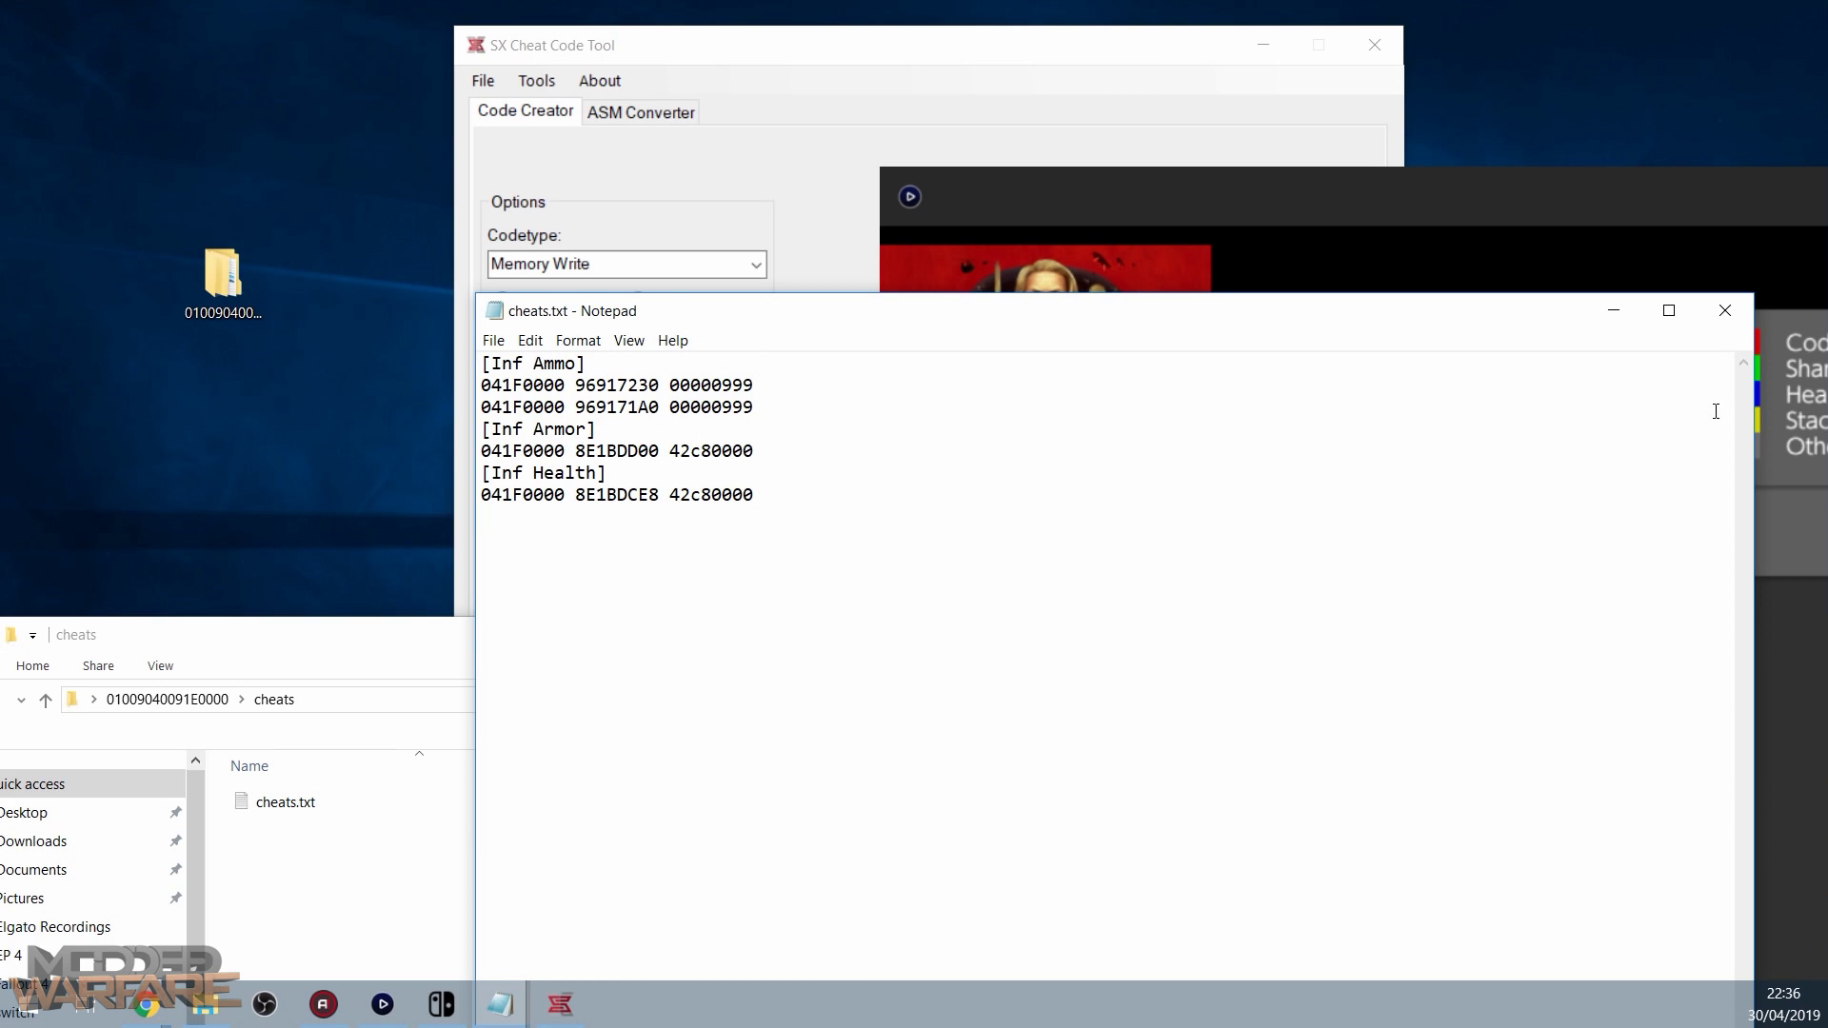
left_click(1724, 310)
left_click(523, 812)
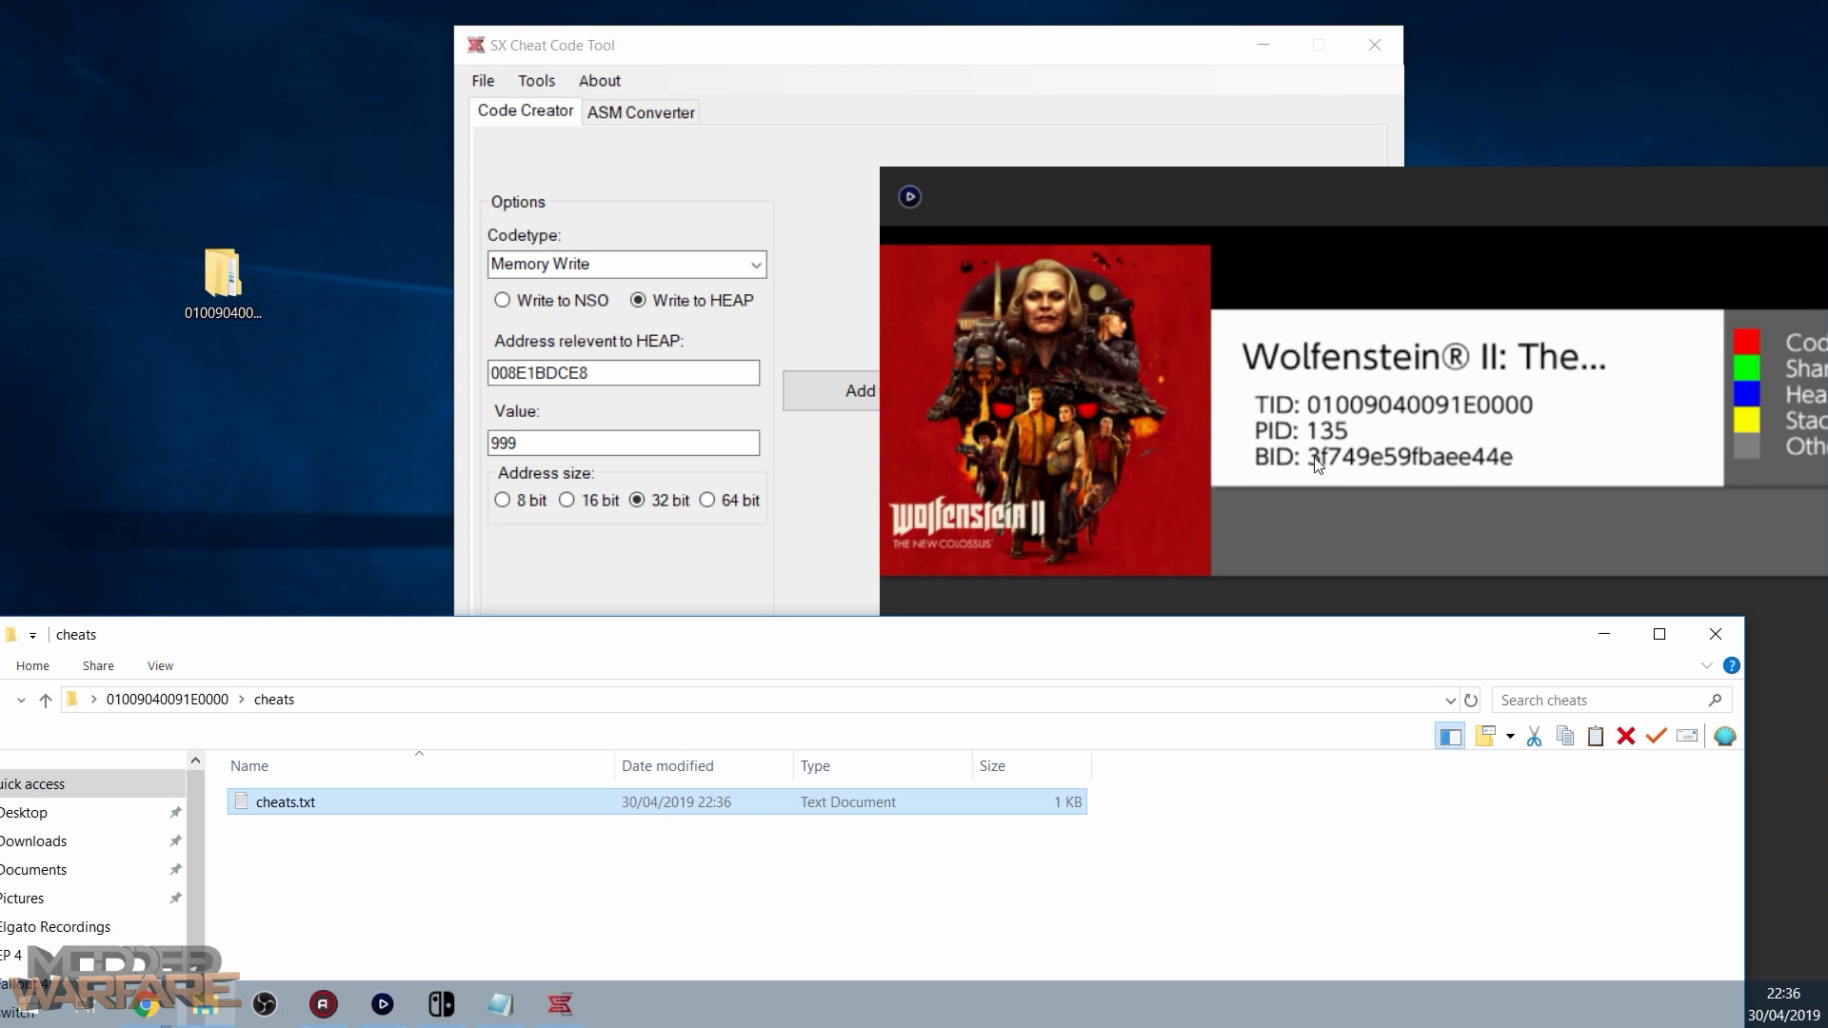
- Rename cheats.txt to the build ID 3f749e59fbaee44e
right_click(319, 821)
left_click(390, 755)
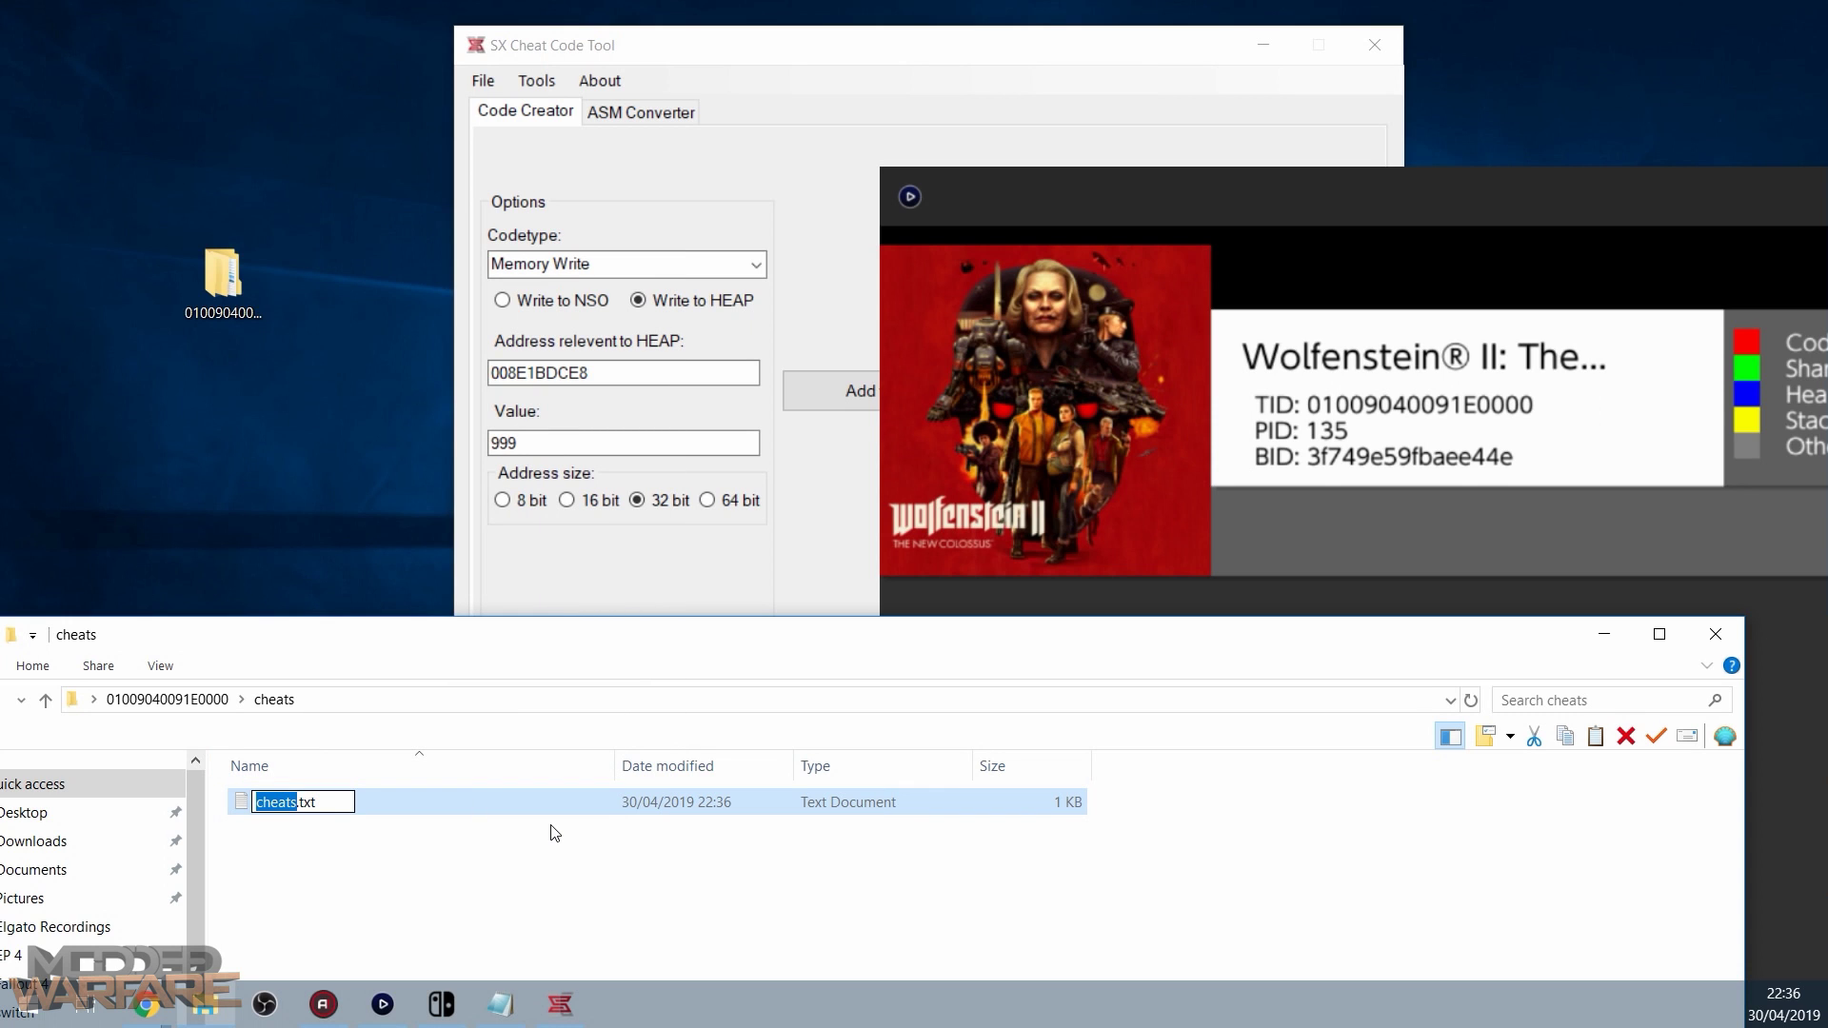
type("3f7")
type("49")
type("e5")
type("9fb")
type("aee44e")
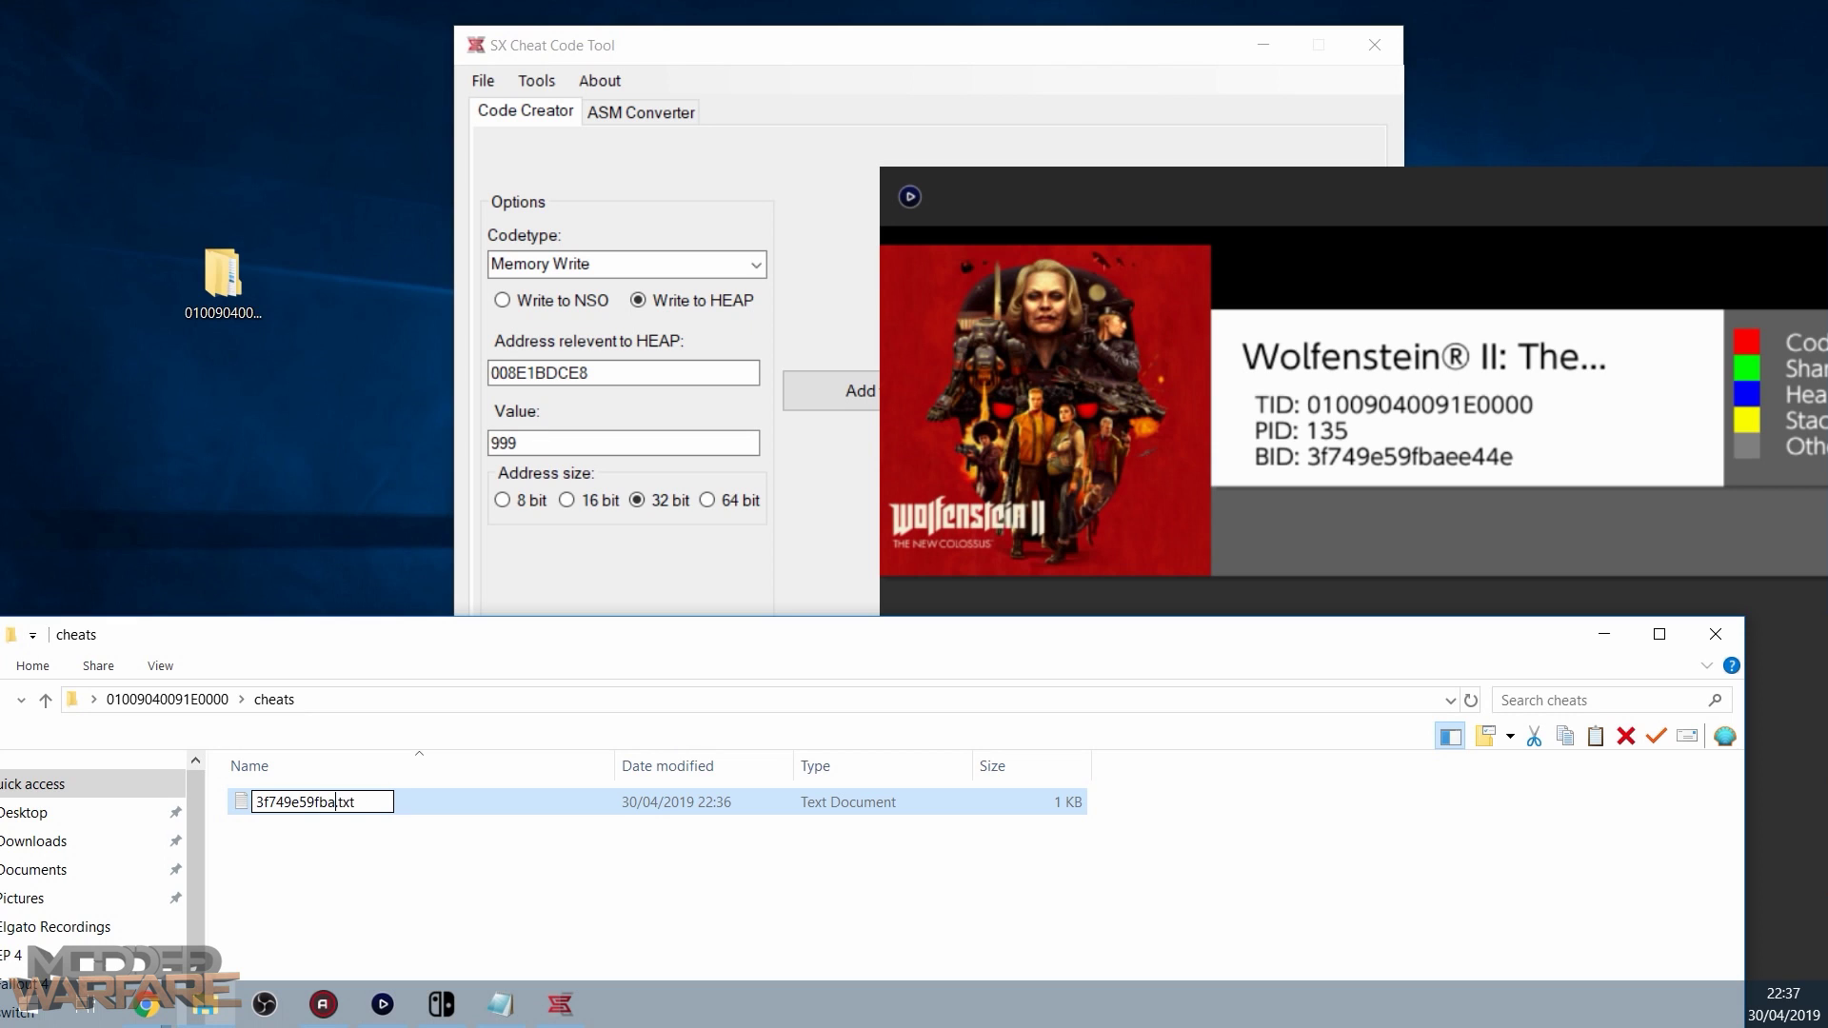
left_click(546, 890)
left_click(666, 801)
- Open 3f749e59fbaee44e.txt in Notepad to confirm the three cheat codes are intact
left_click_drag(868, 637, 922, 448)
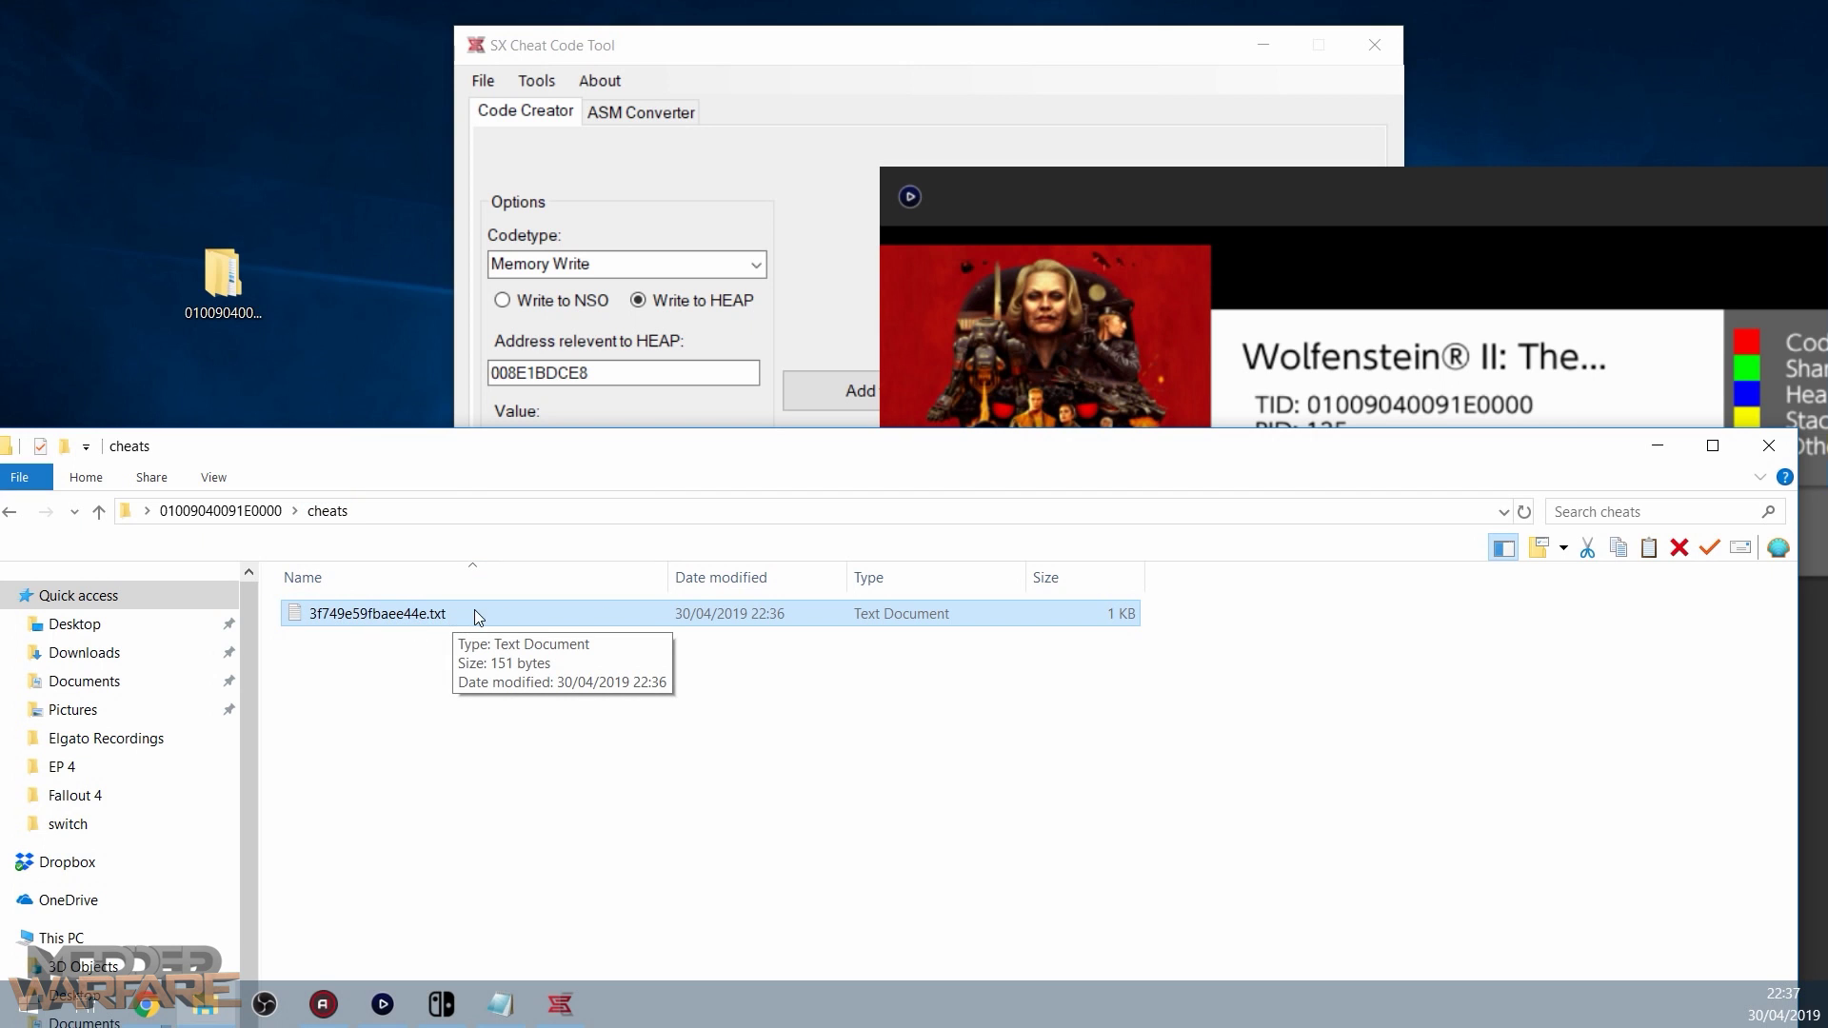
double_click(448, 618)
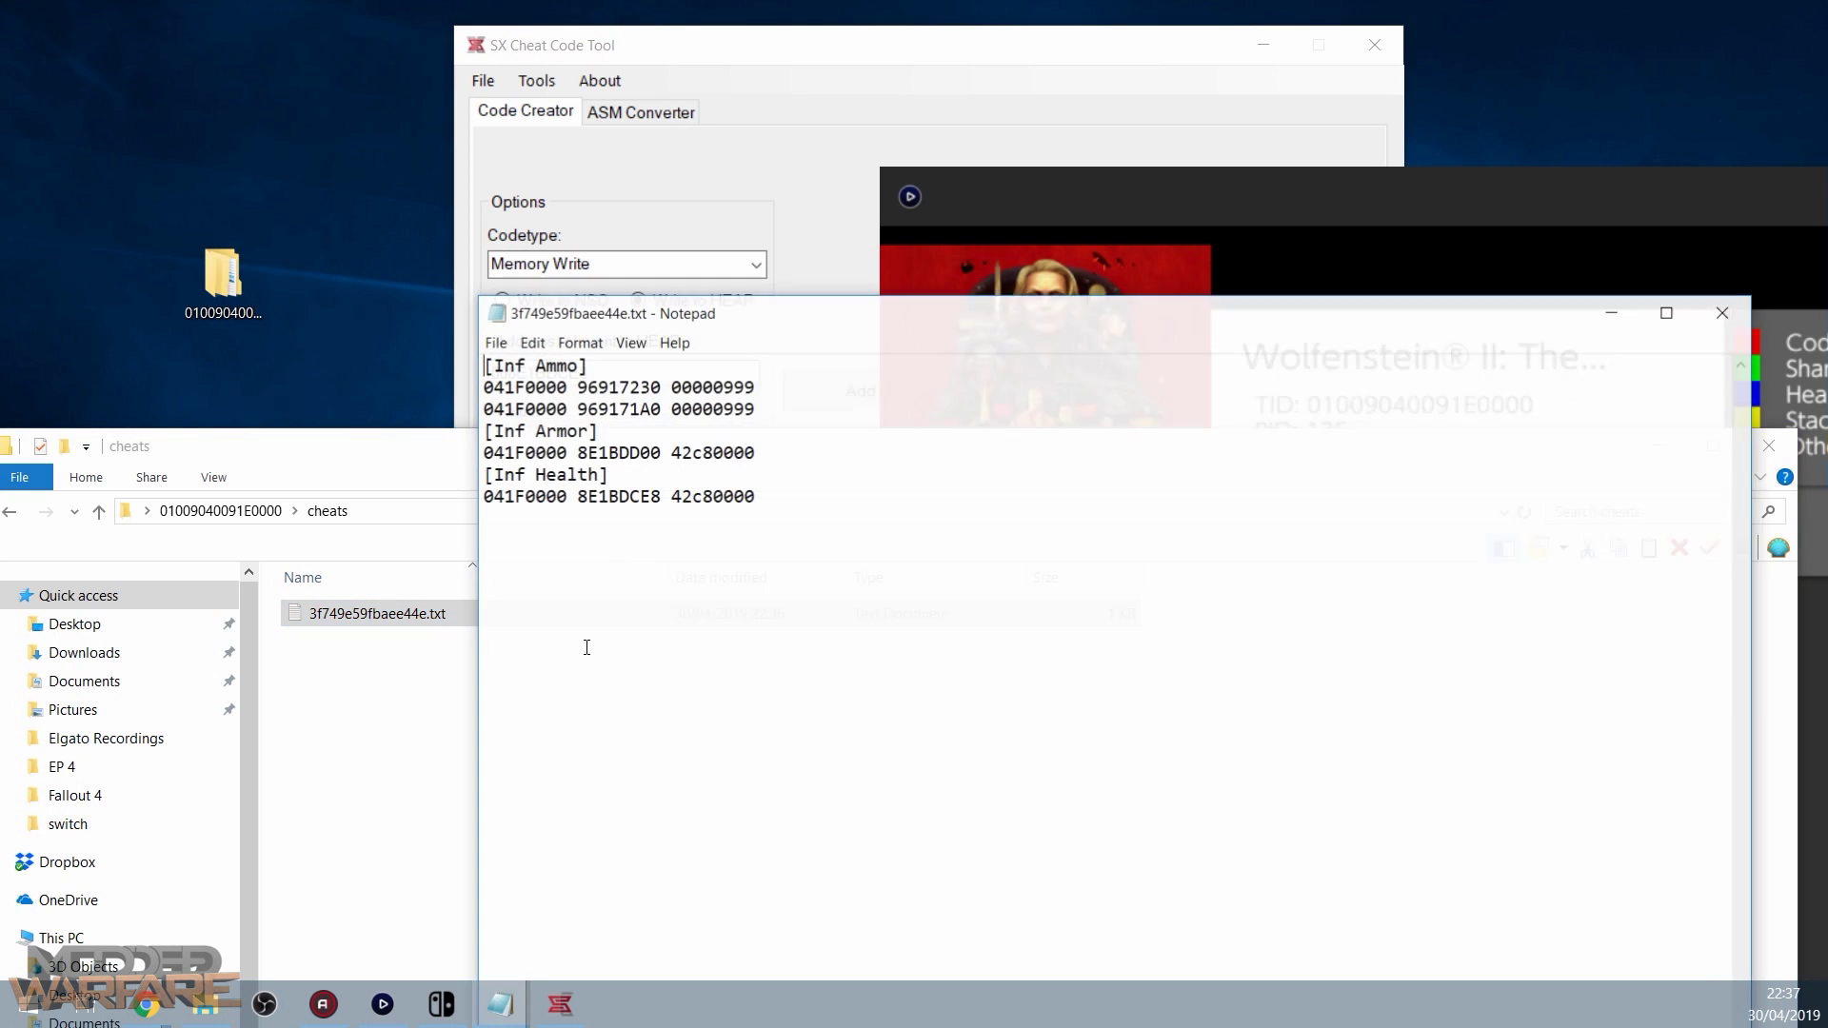
left_click_drag(1209, 319, 1152, 334)
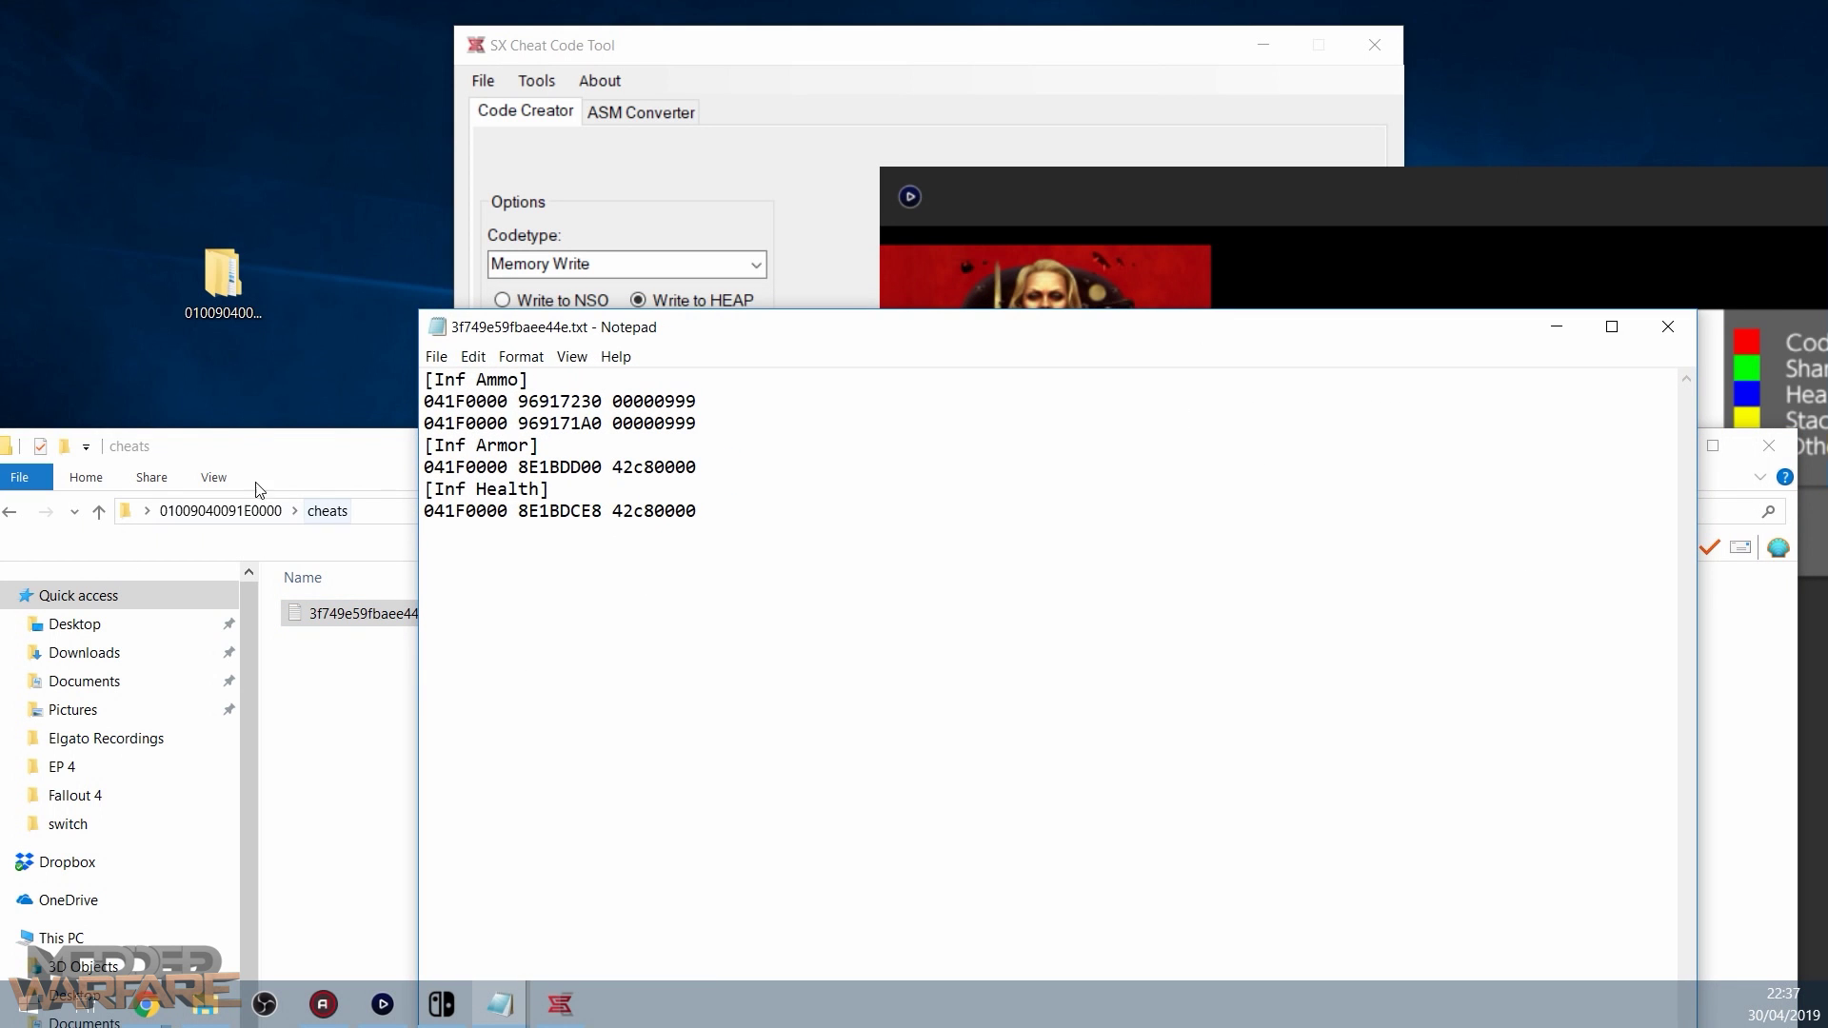
- Close Notepad and browse to This PC > USB Drive (I:) > atmosphere > titles
left_click(1667, 327)
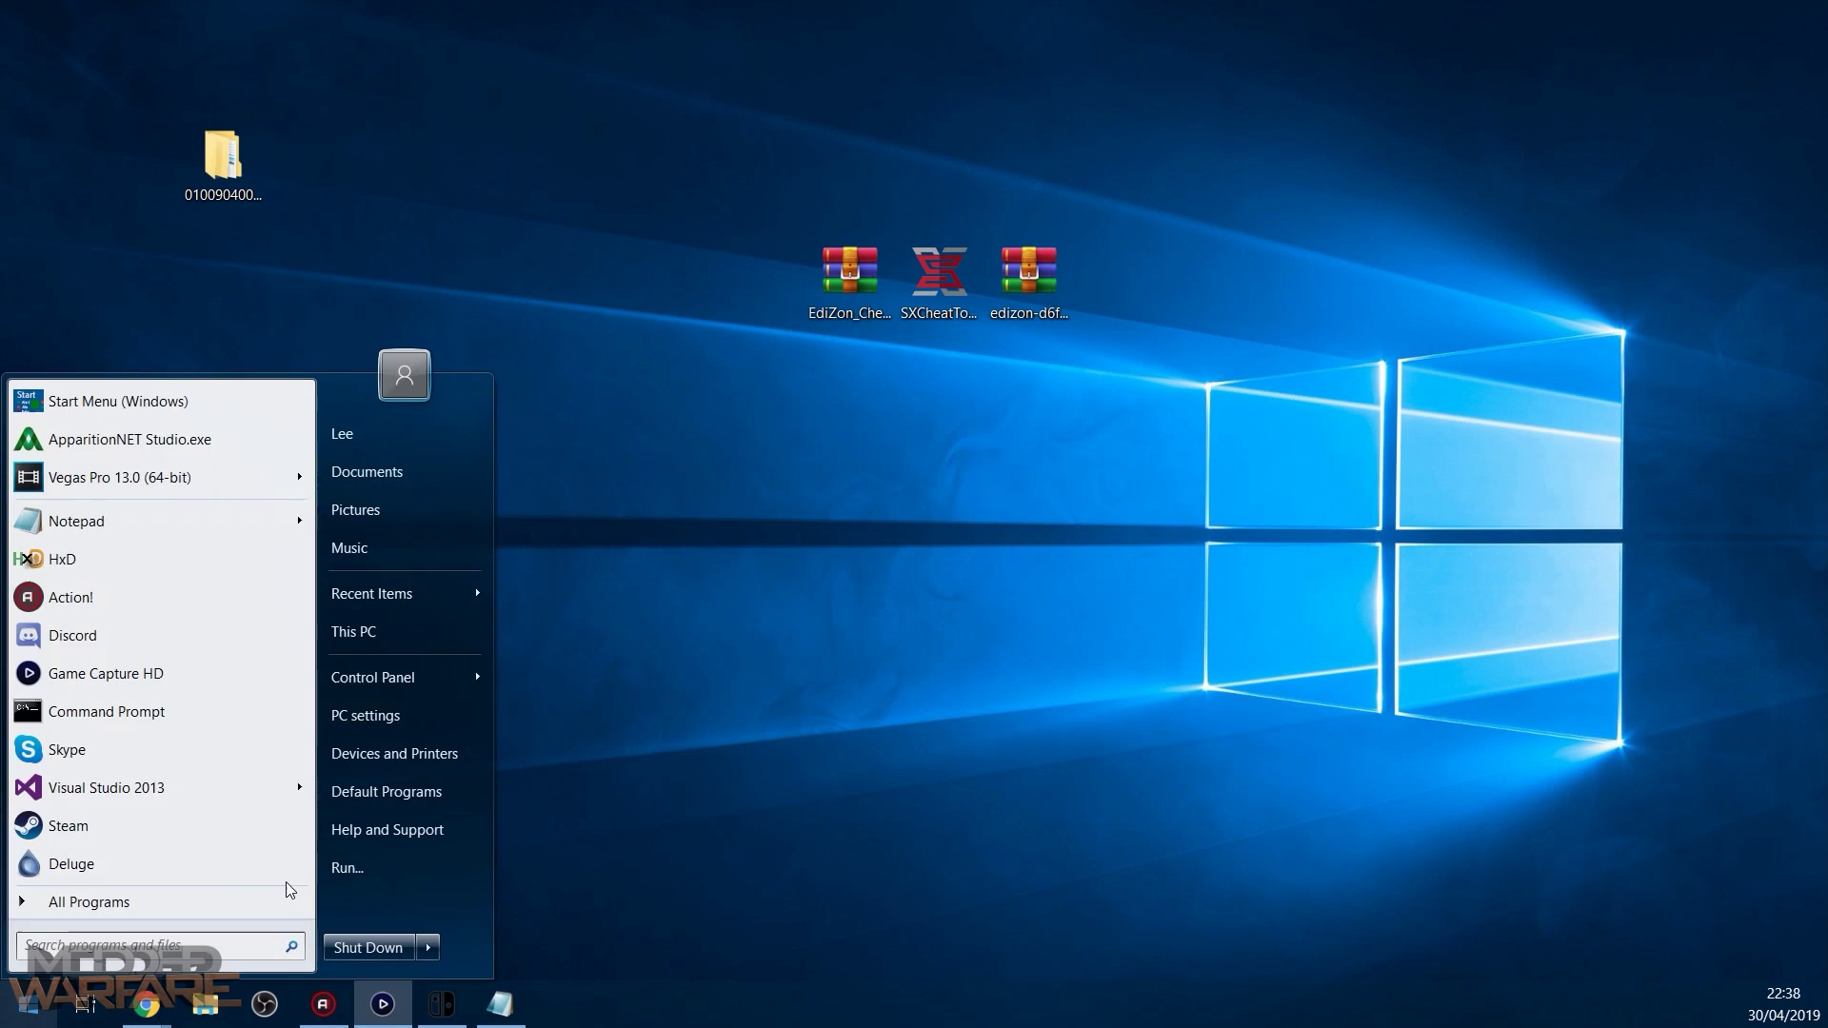
left_click(400, 633)
double_click(714, 491)
double_click(386, 251)
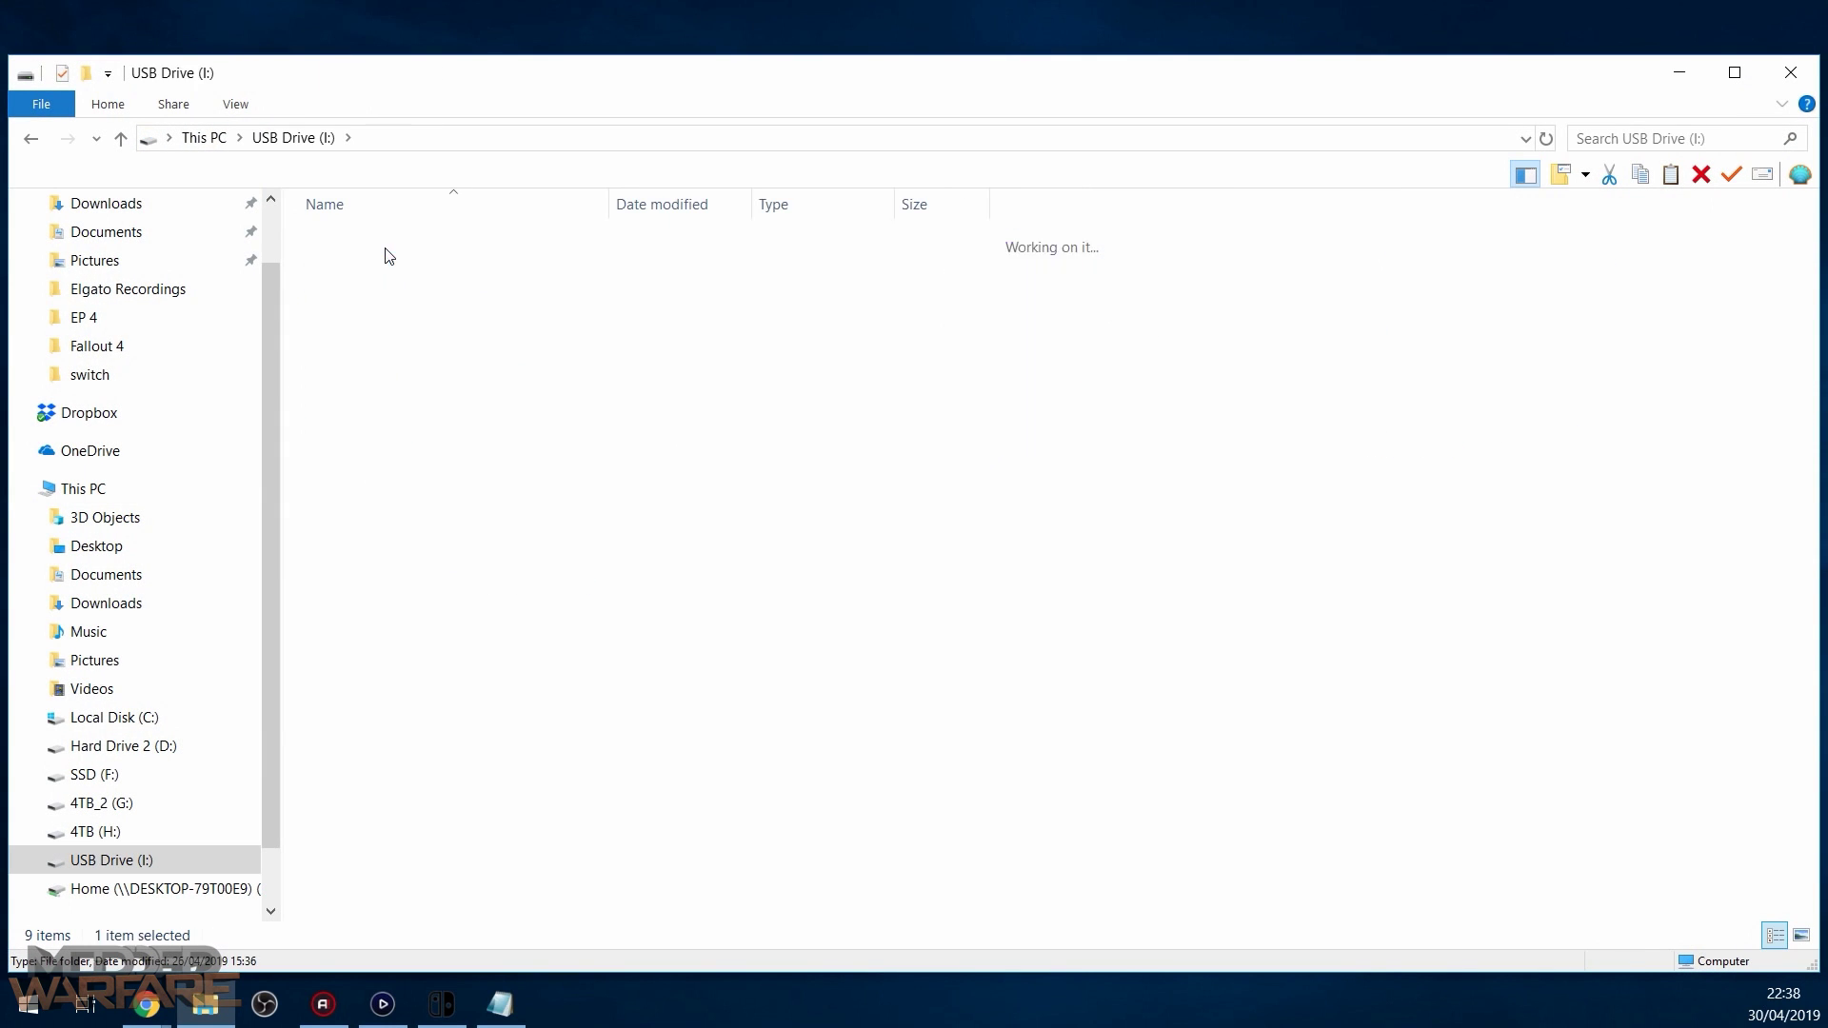
left_click_drag(655, 84, 754, 464)
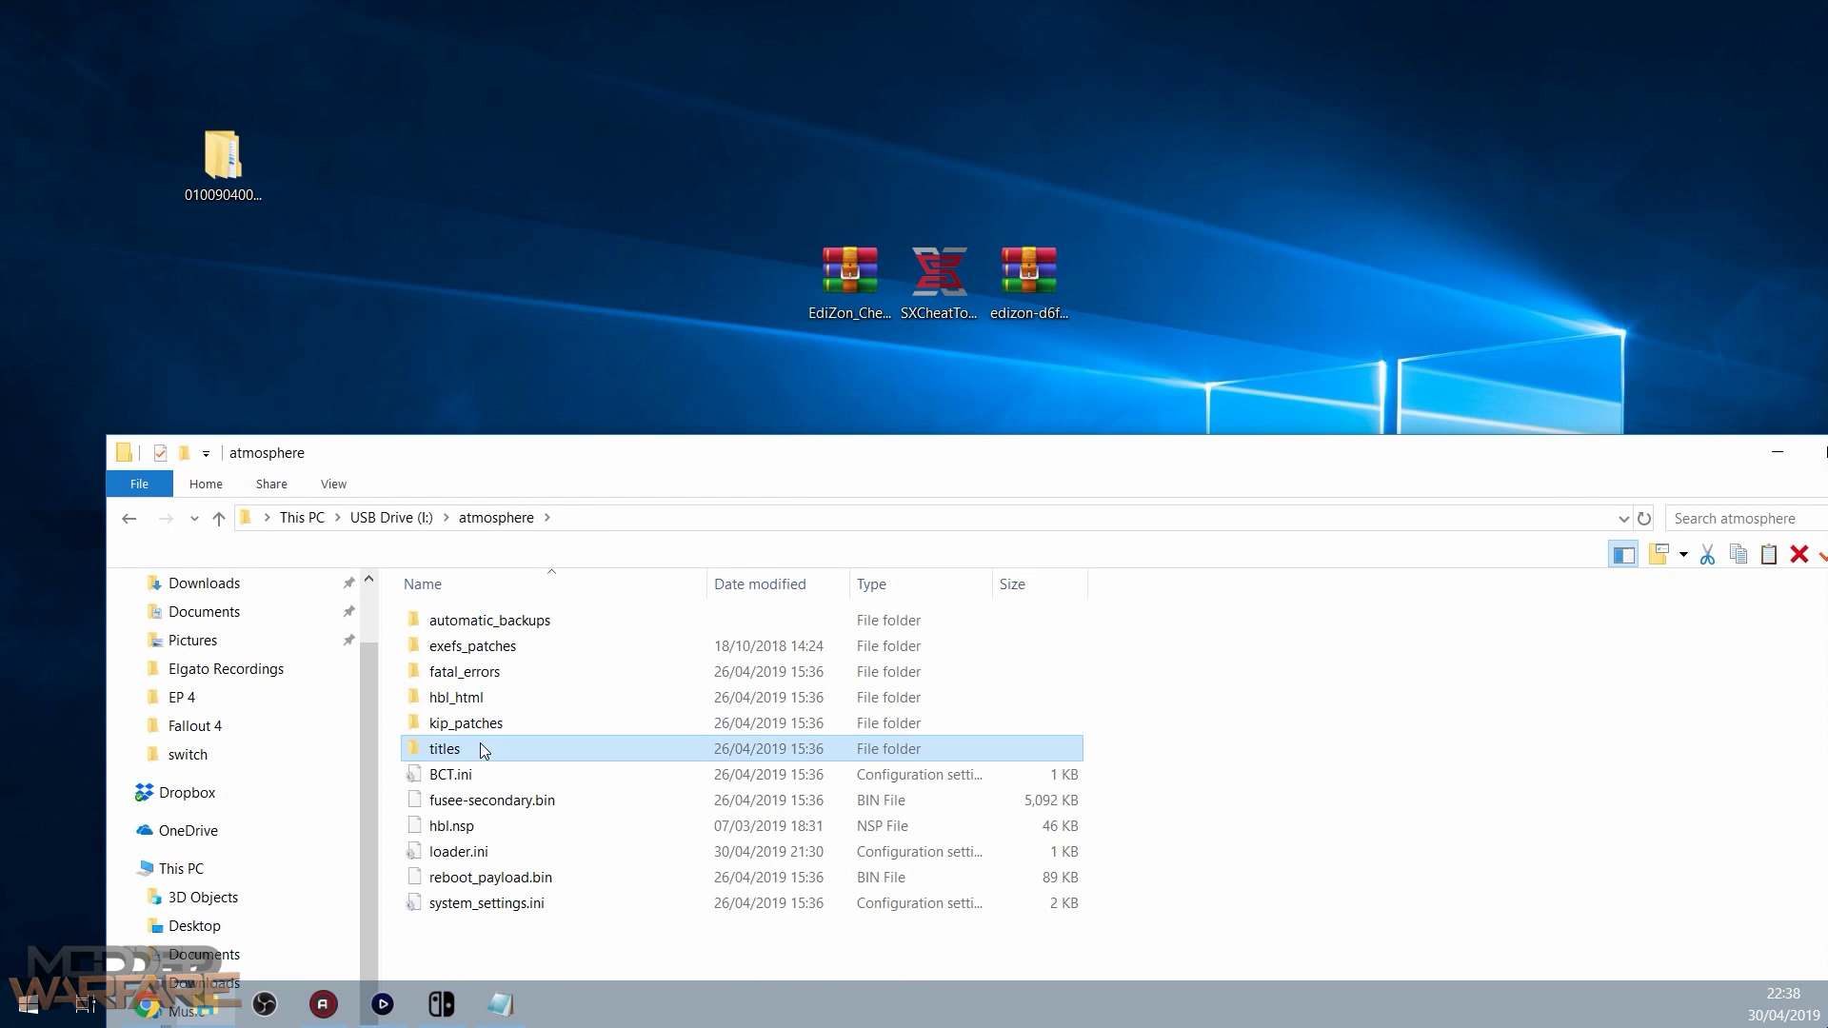
double_click(488, 755)
left_click_drag(249, 162, 1247, 704)
left_click_drag(1209, 447, 946, 196)
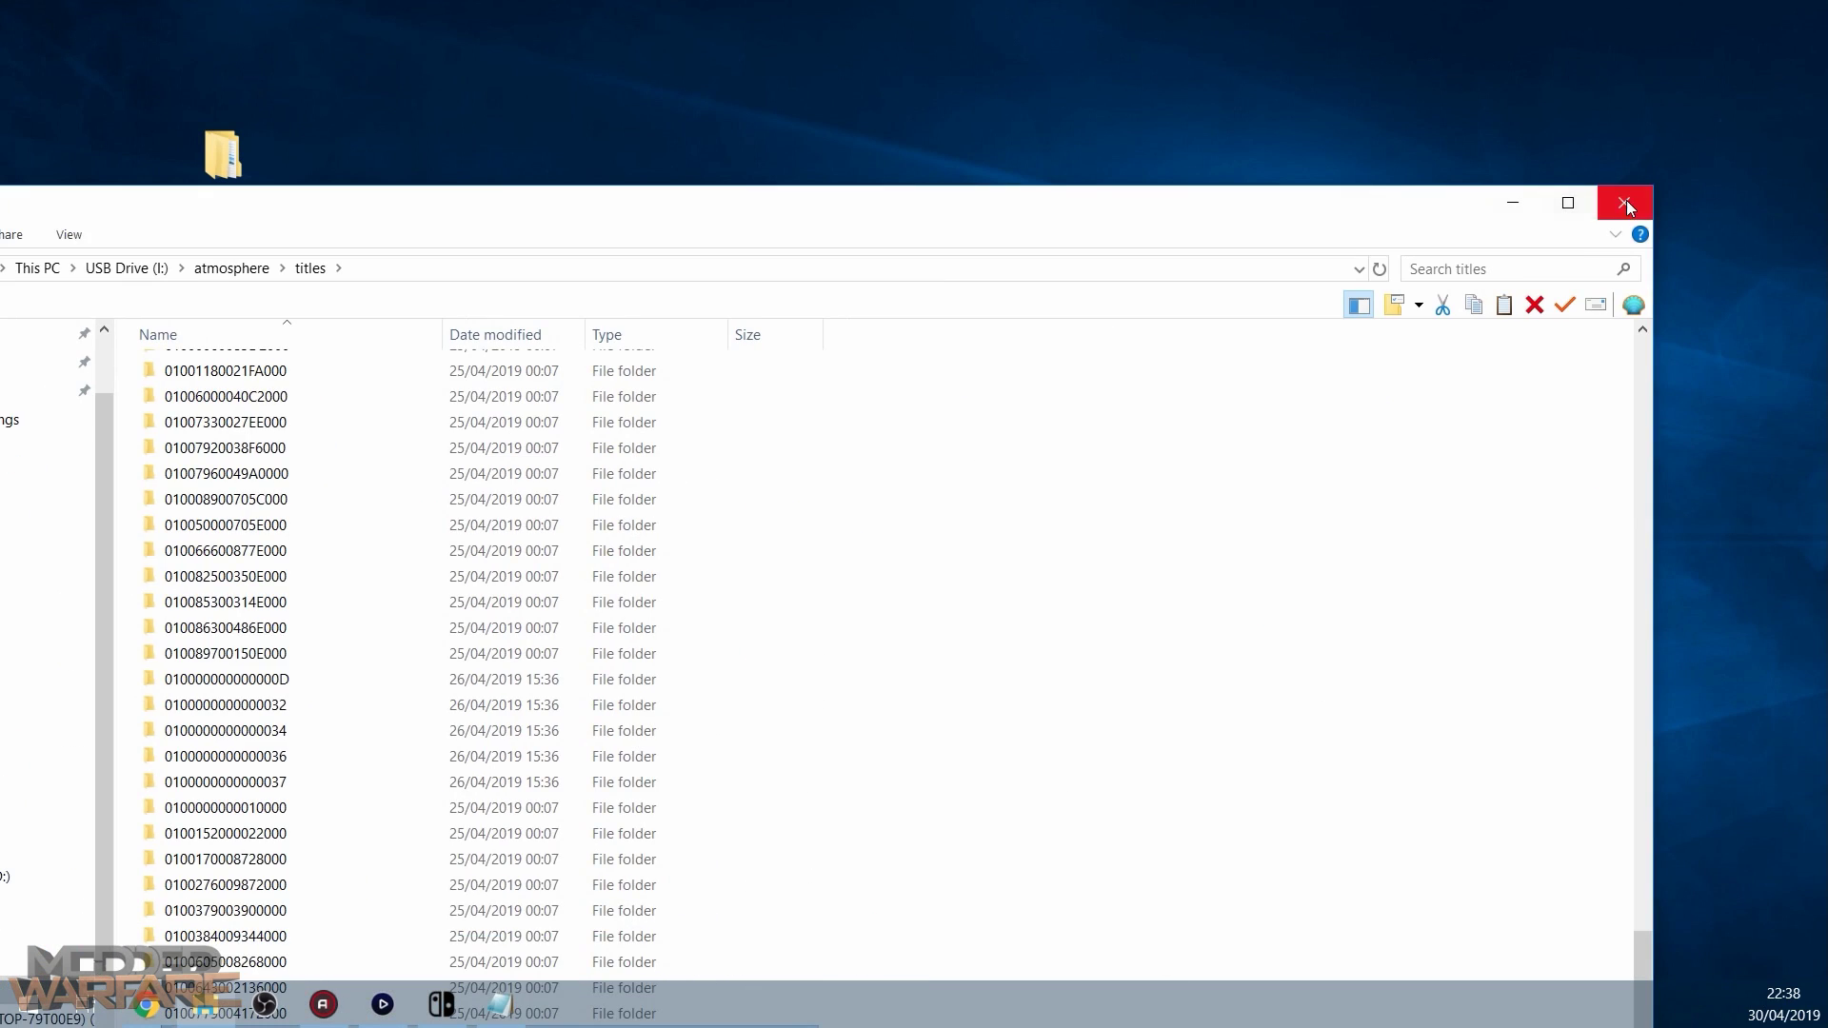
left_click(1626, 202)
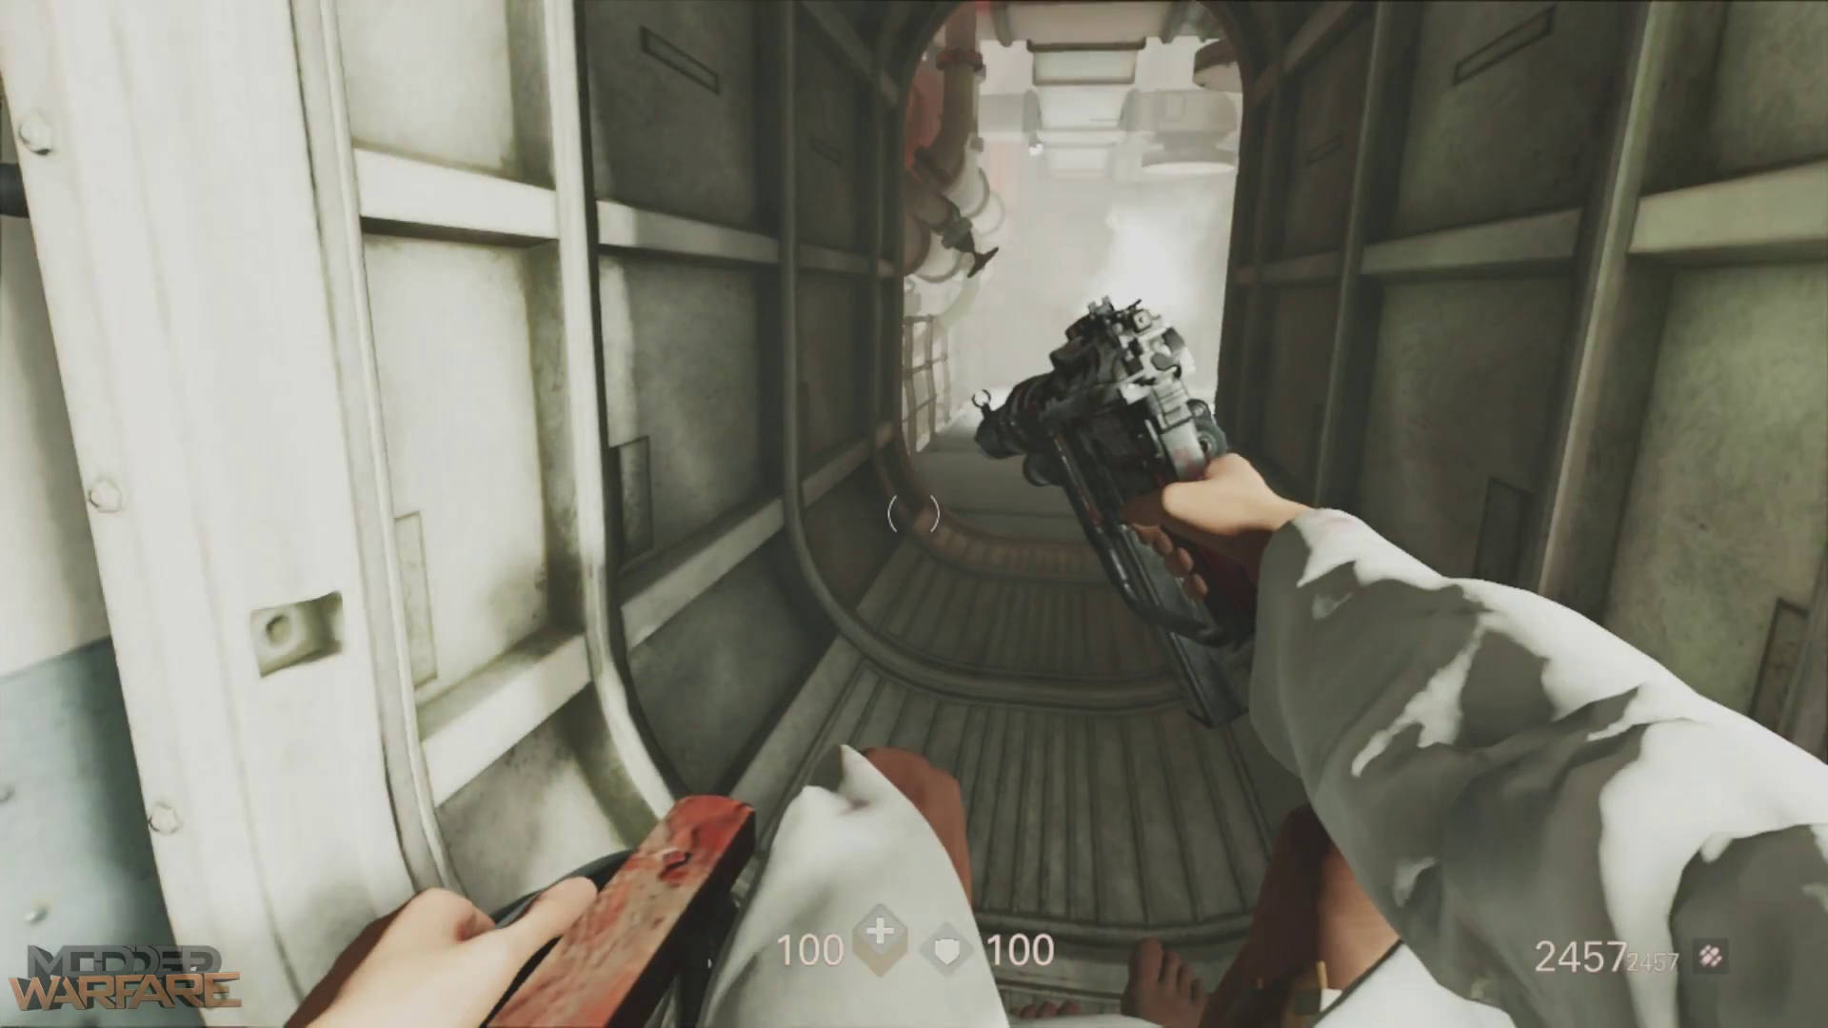
- Roll through the hatch and fire repeatedly, confirming ammo stays at 2457
key("w")
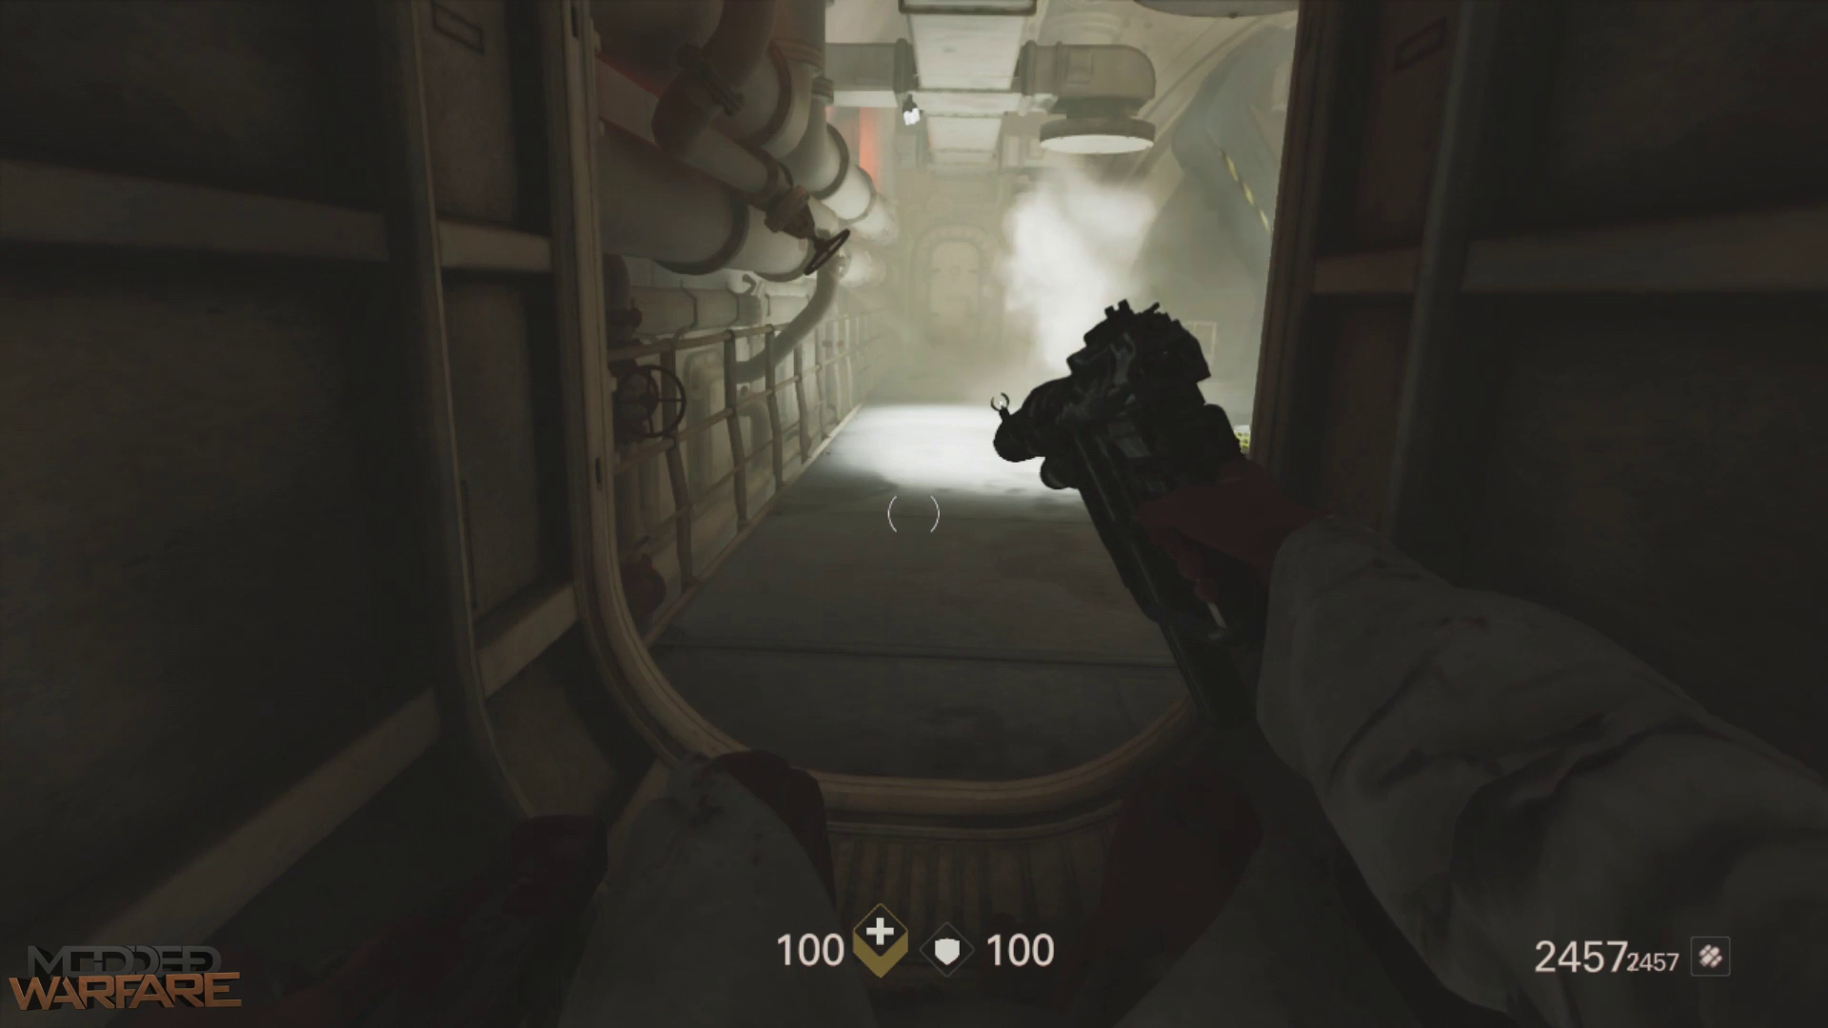
key("w")
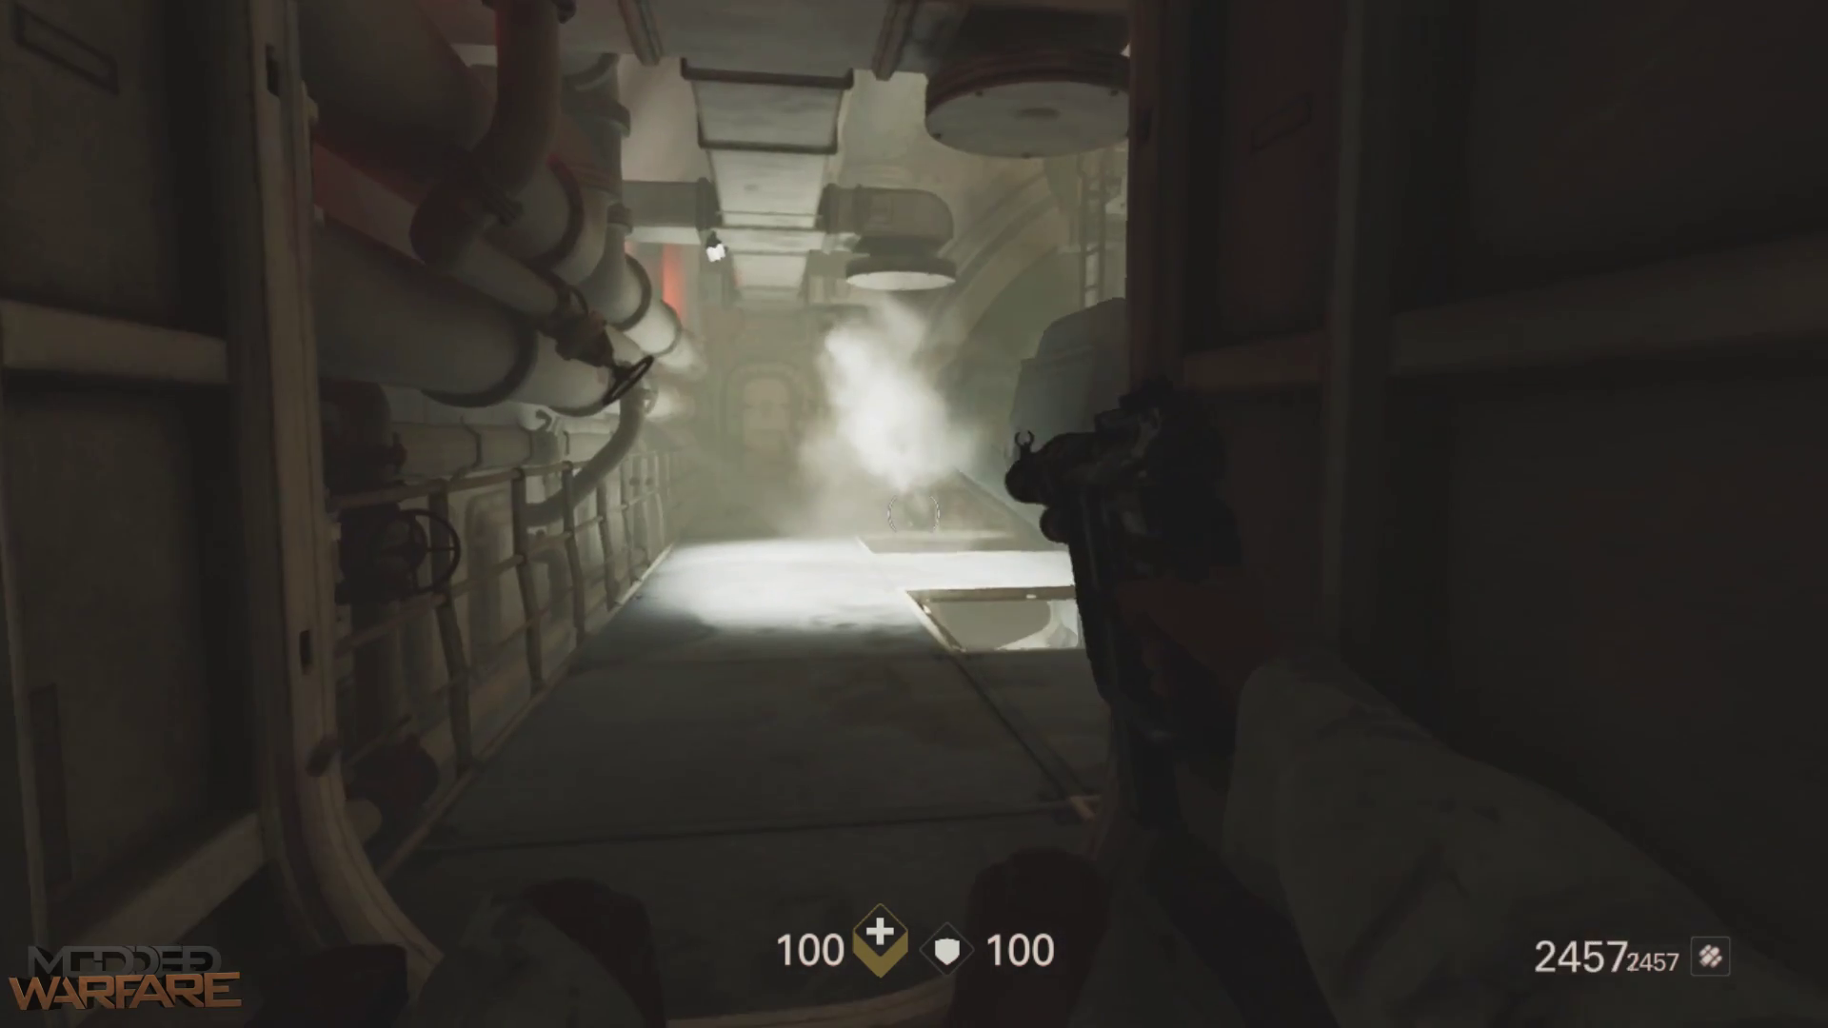
left_click(914, 514)
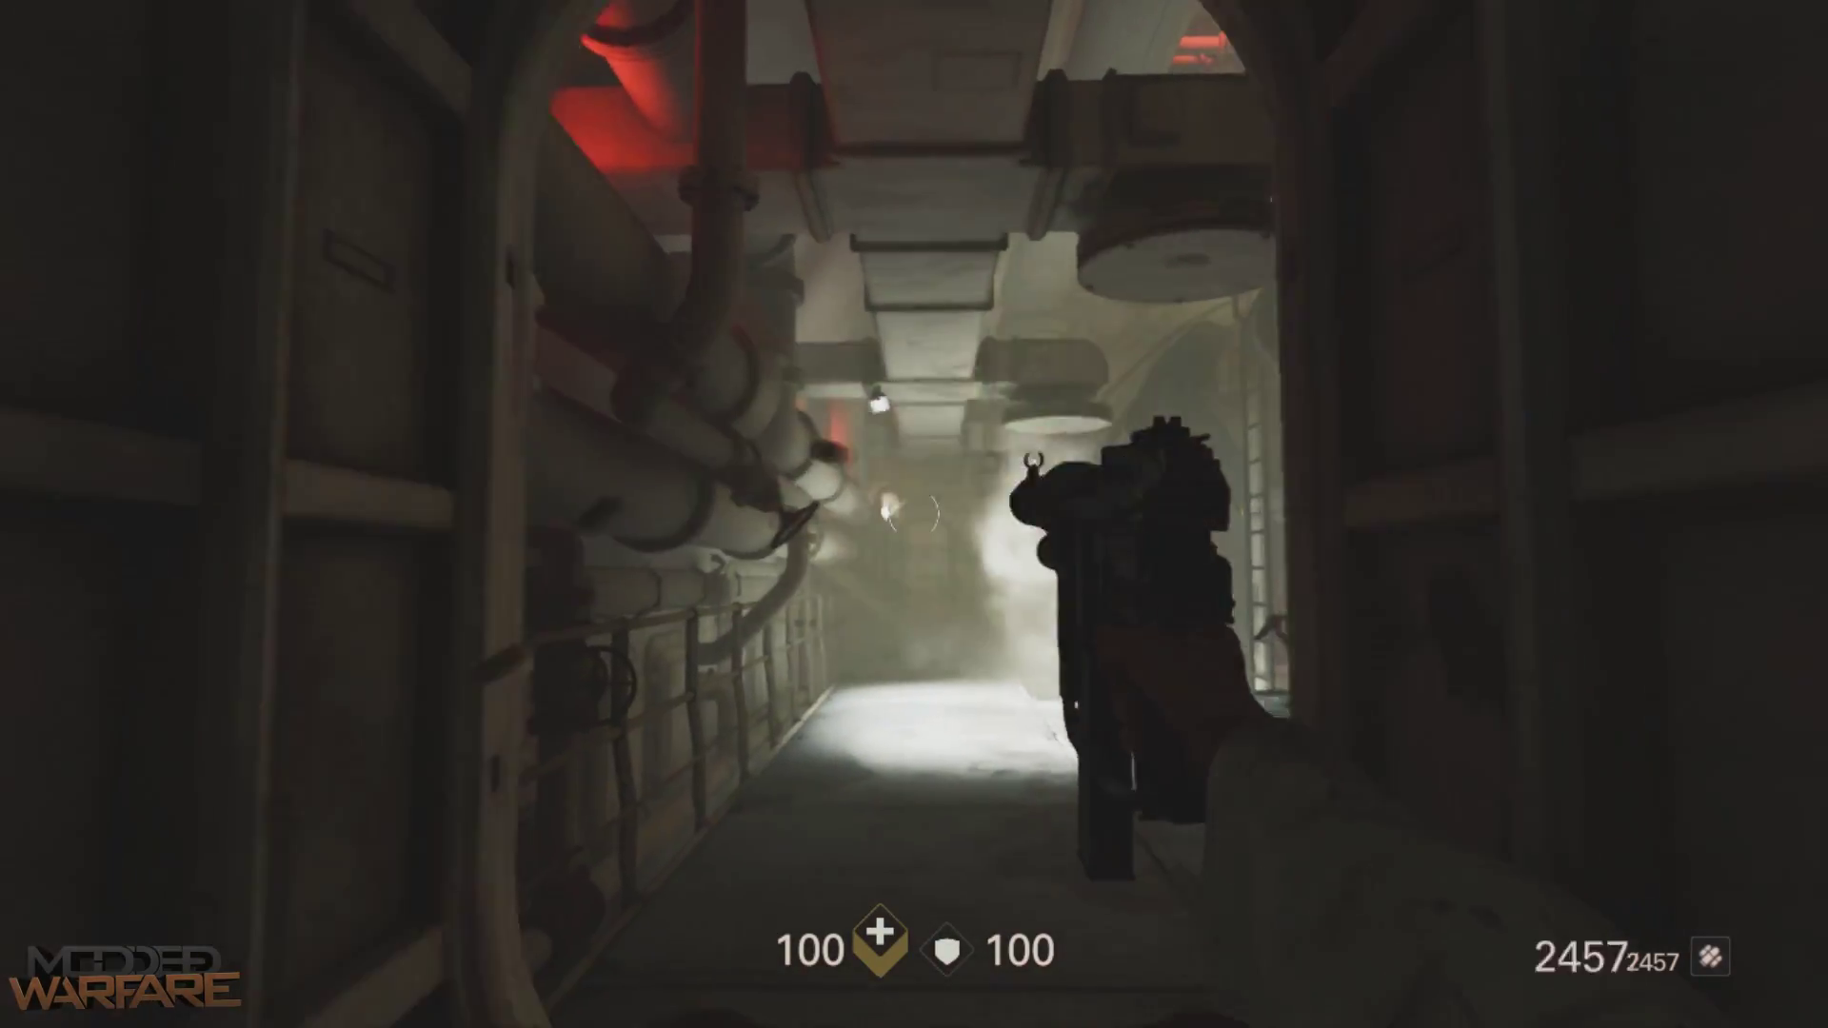
left_click(914, 514)
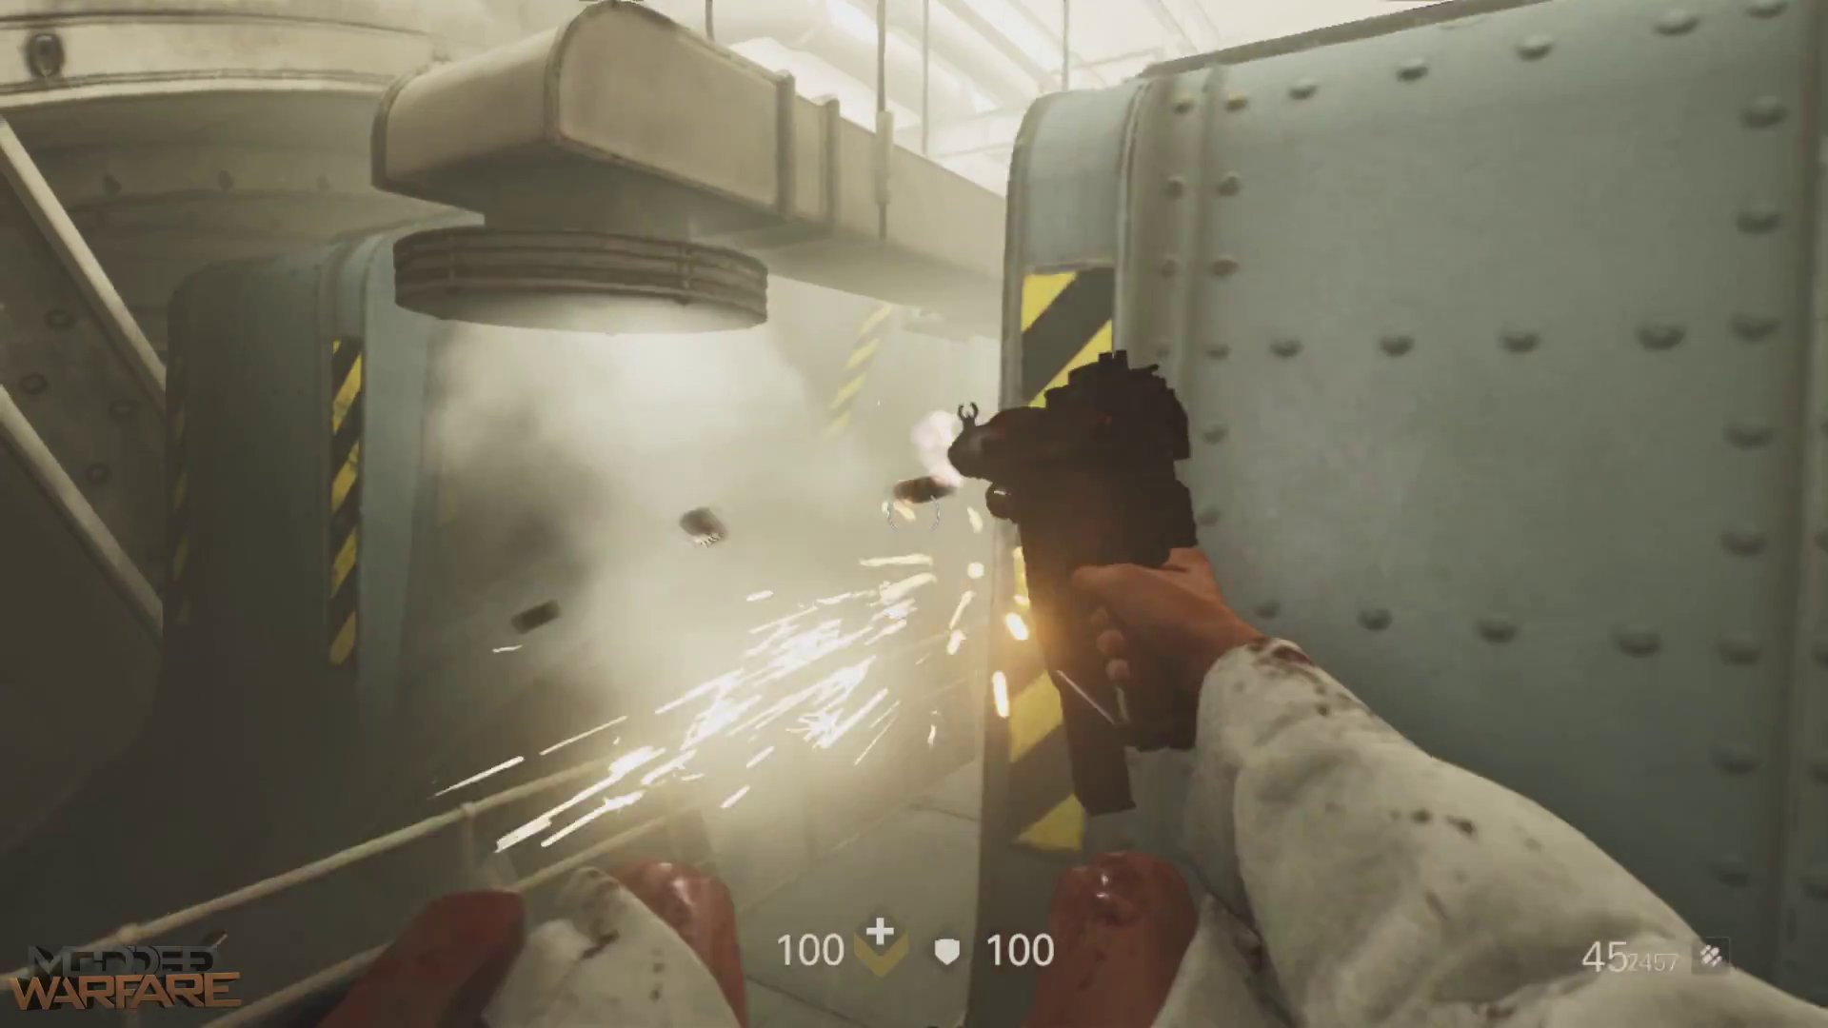
left_click(914, 514)
left_click(914, 514)
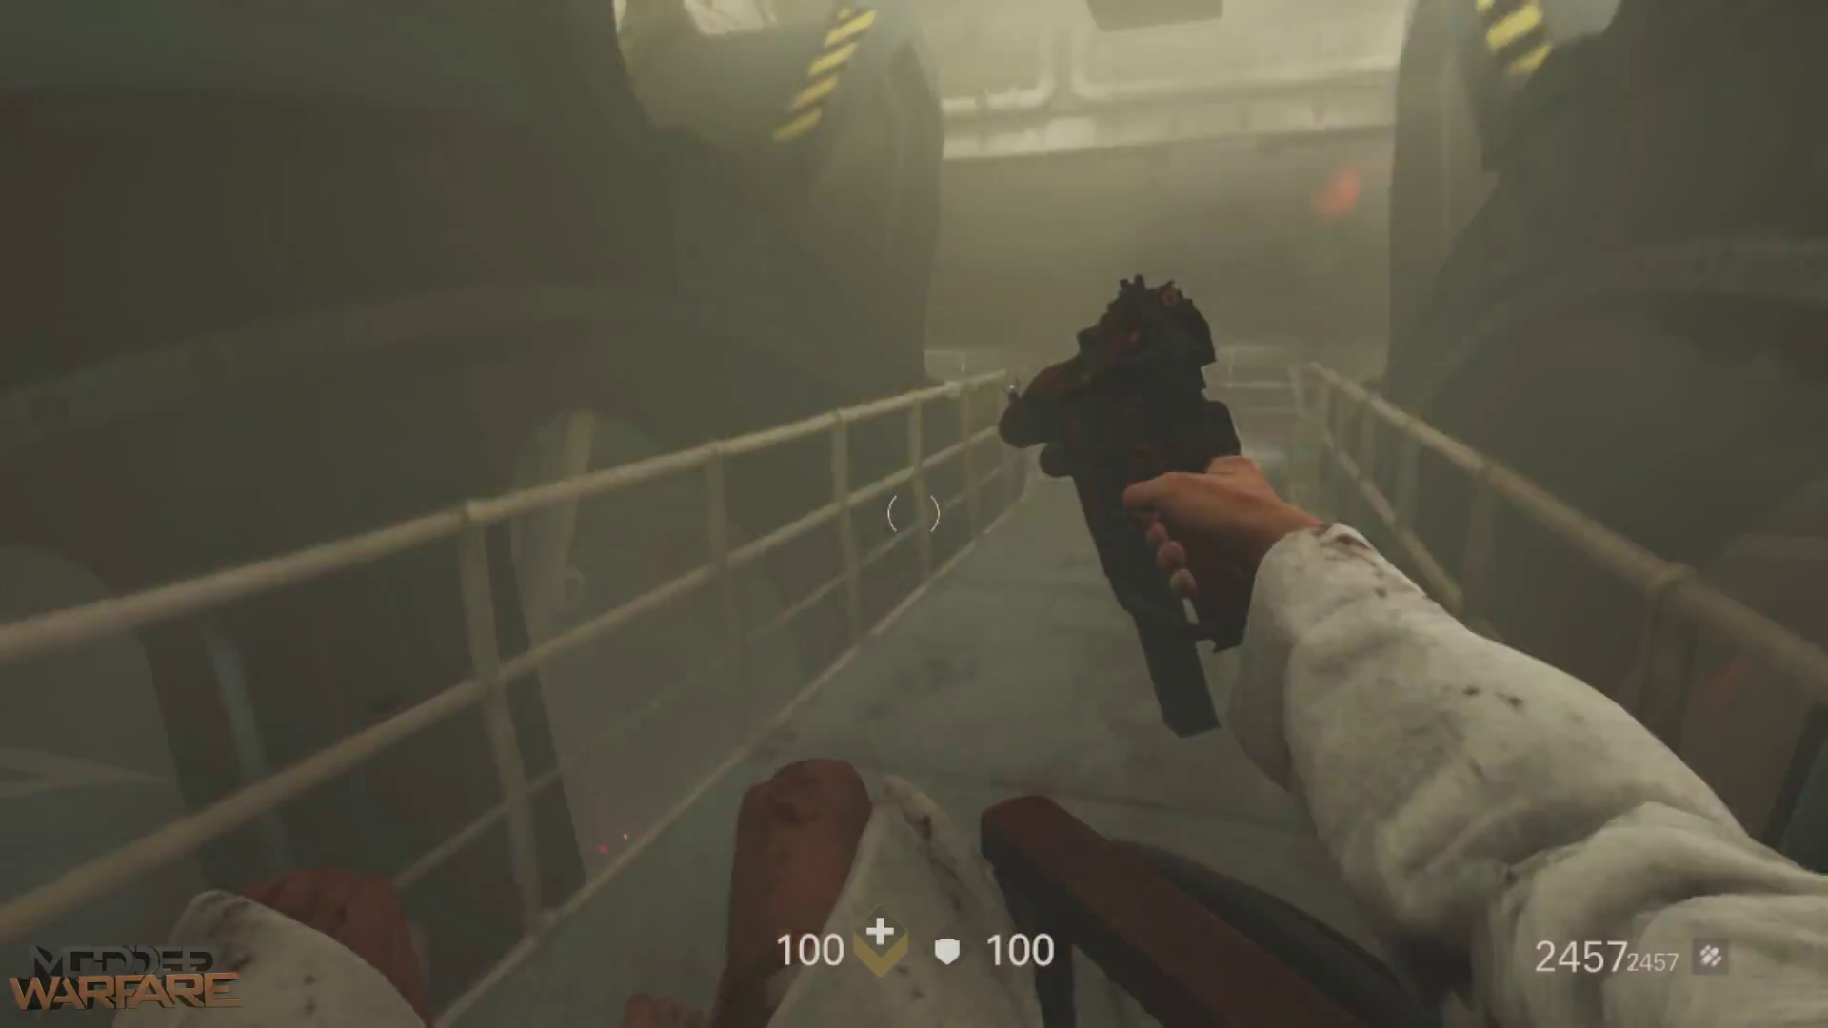
- Advance along the dark walkway past the soldiers toward the next hatch
key("w")
key("w")
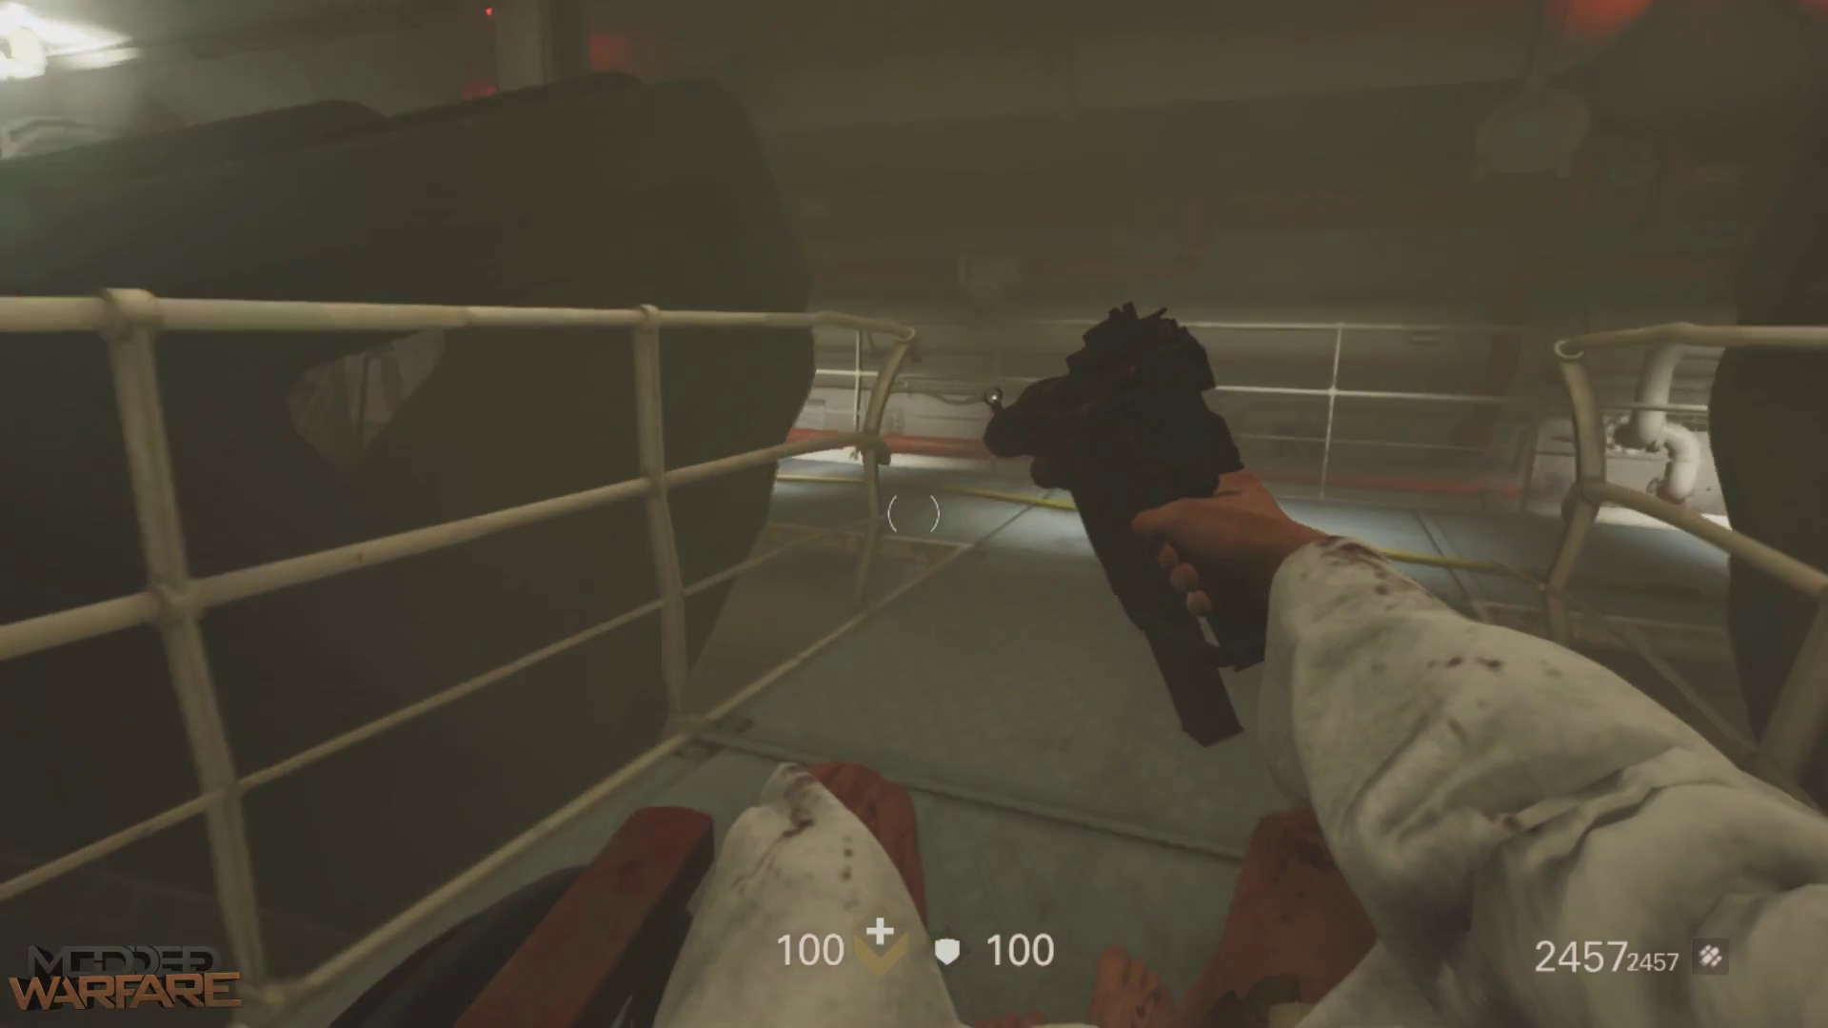
key("s")
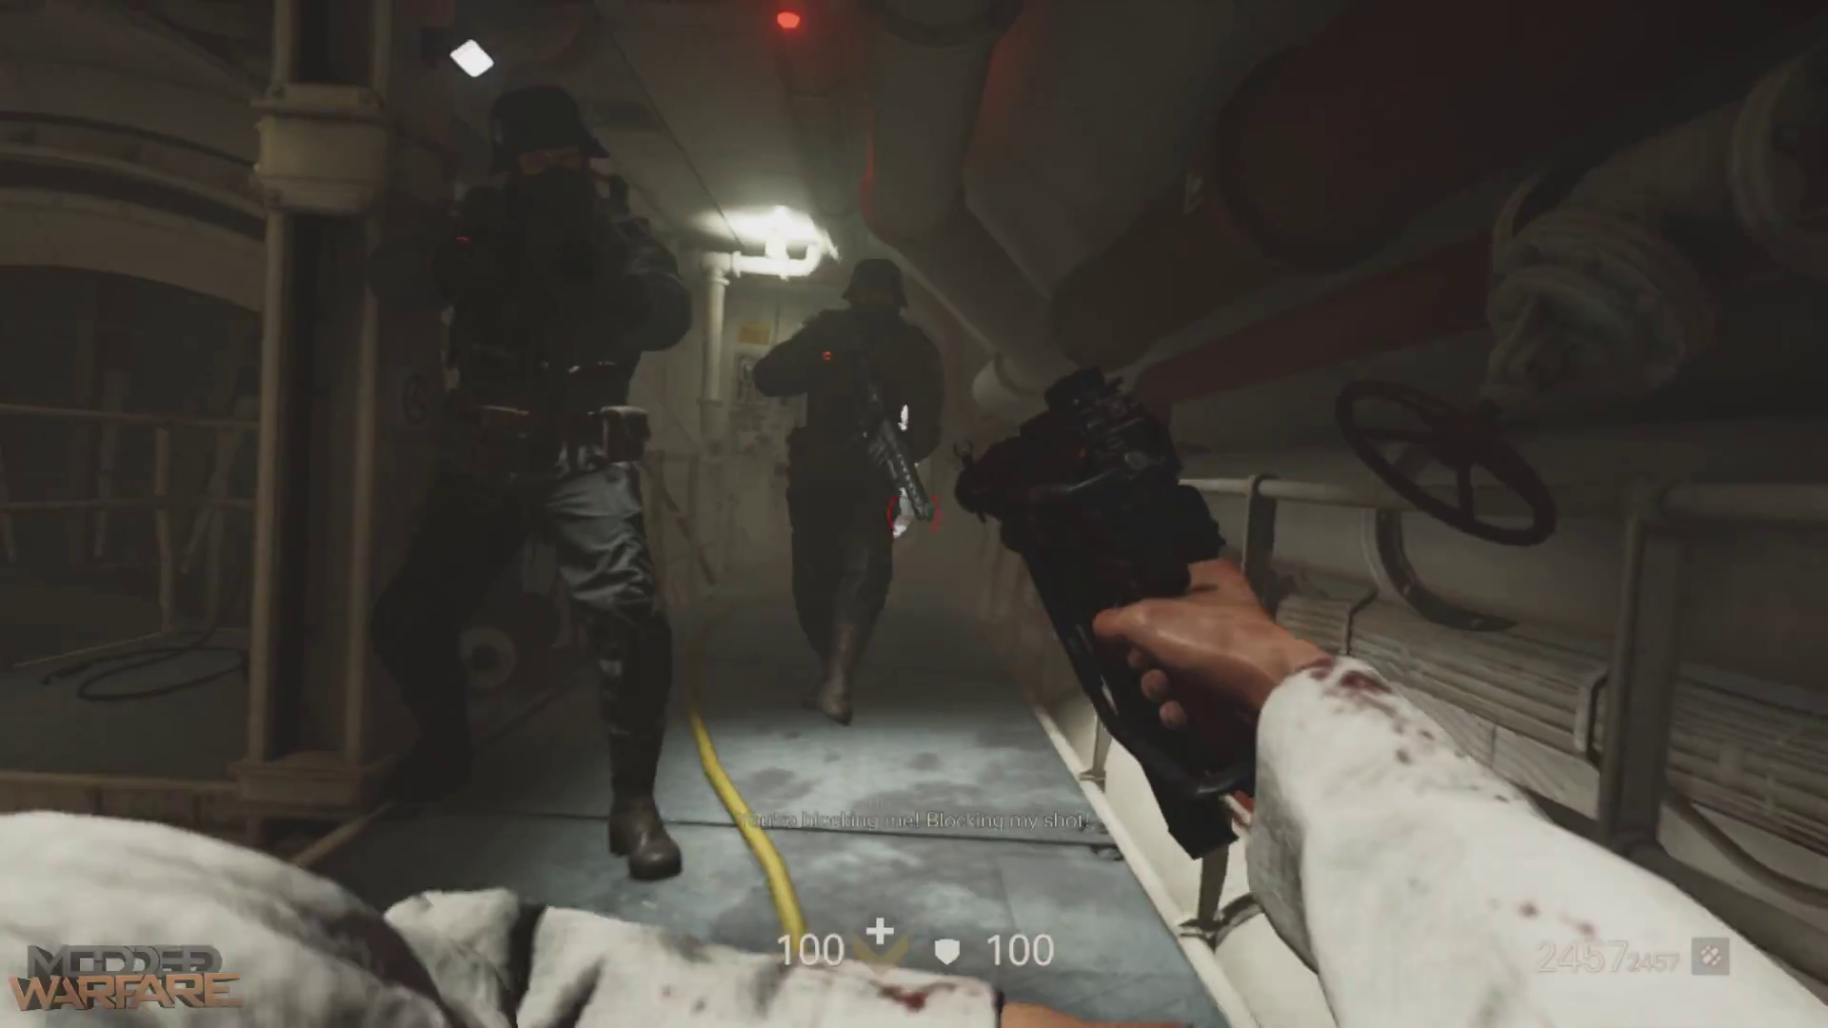
key("w")
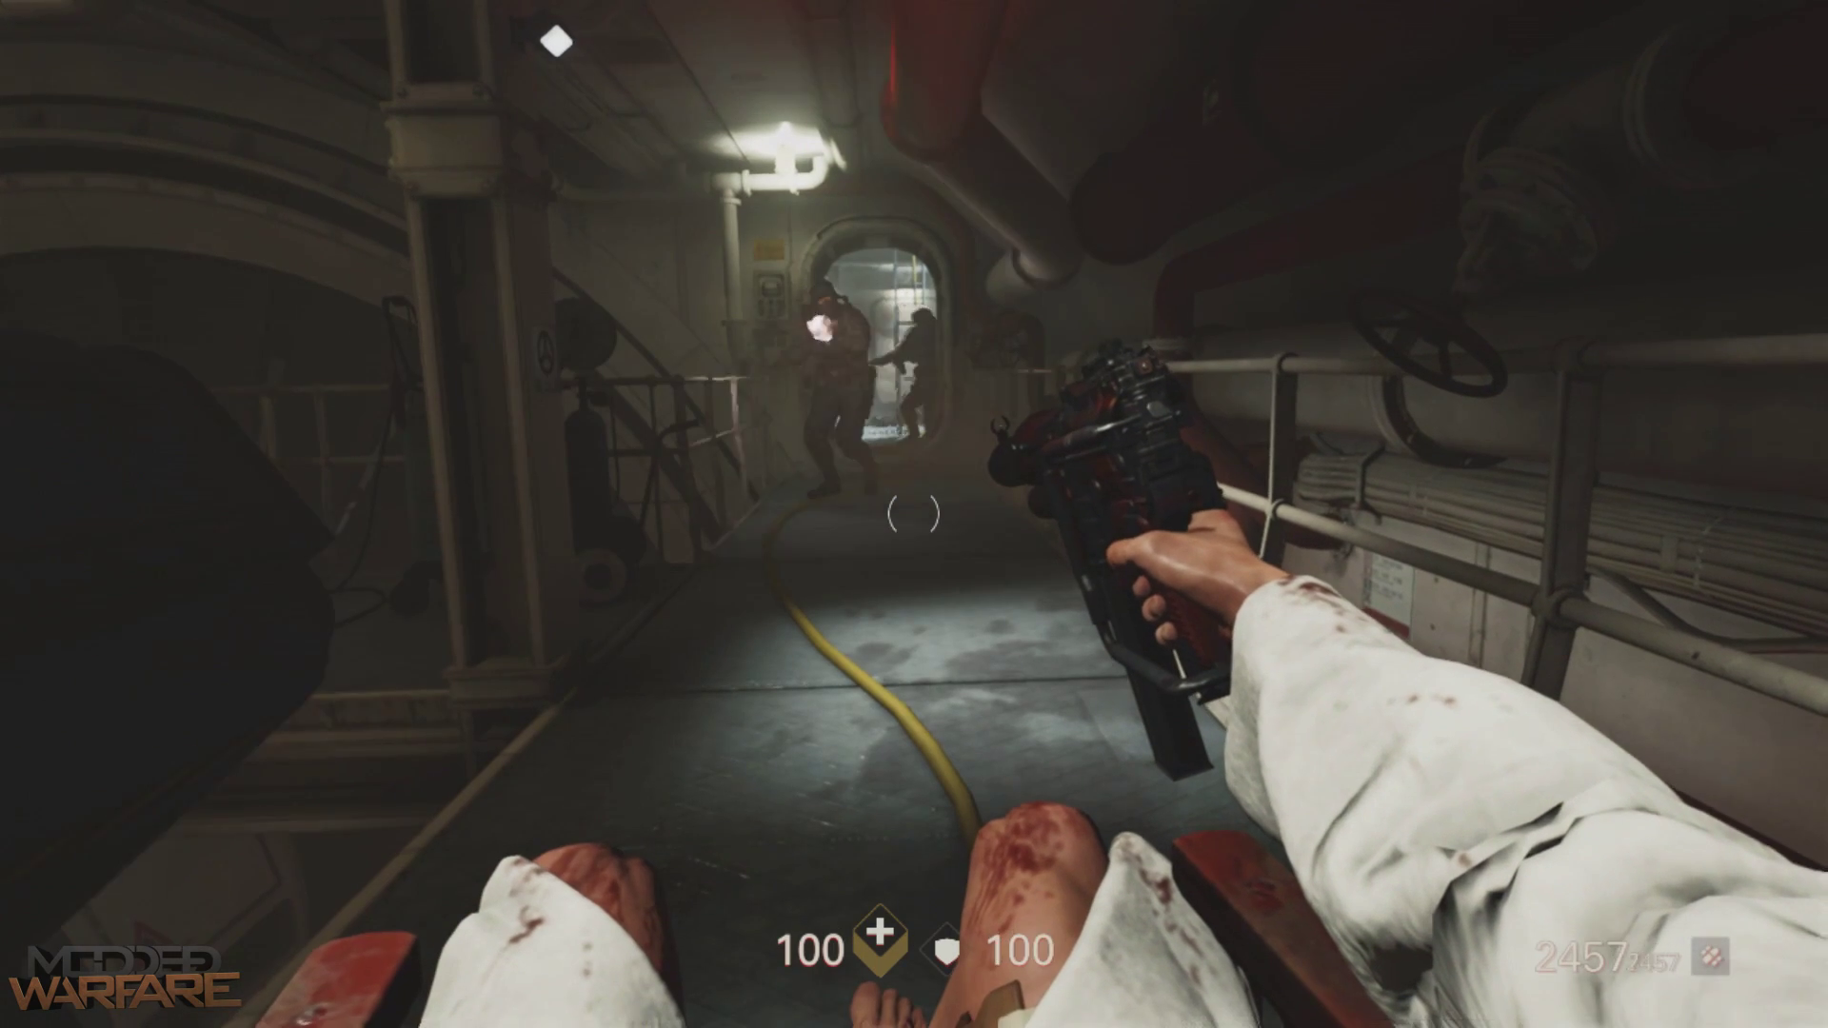
key("w")
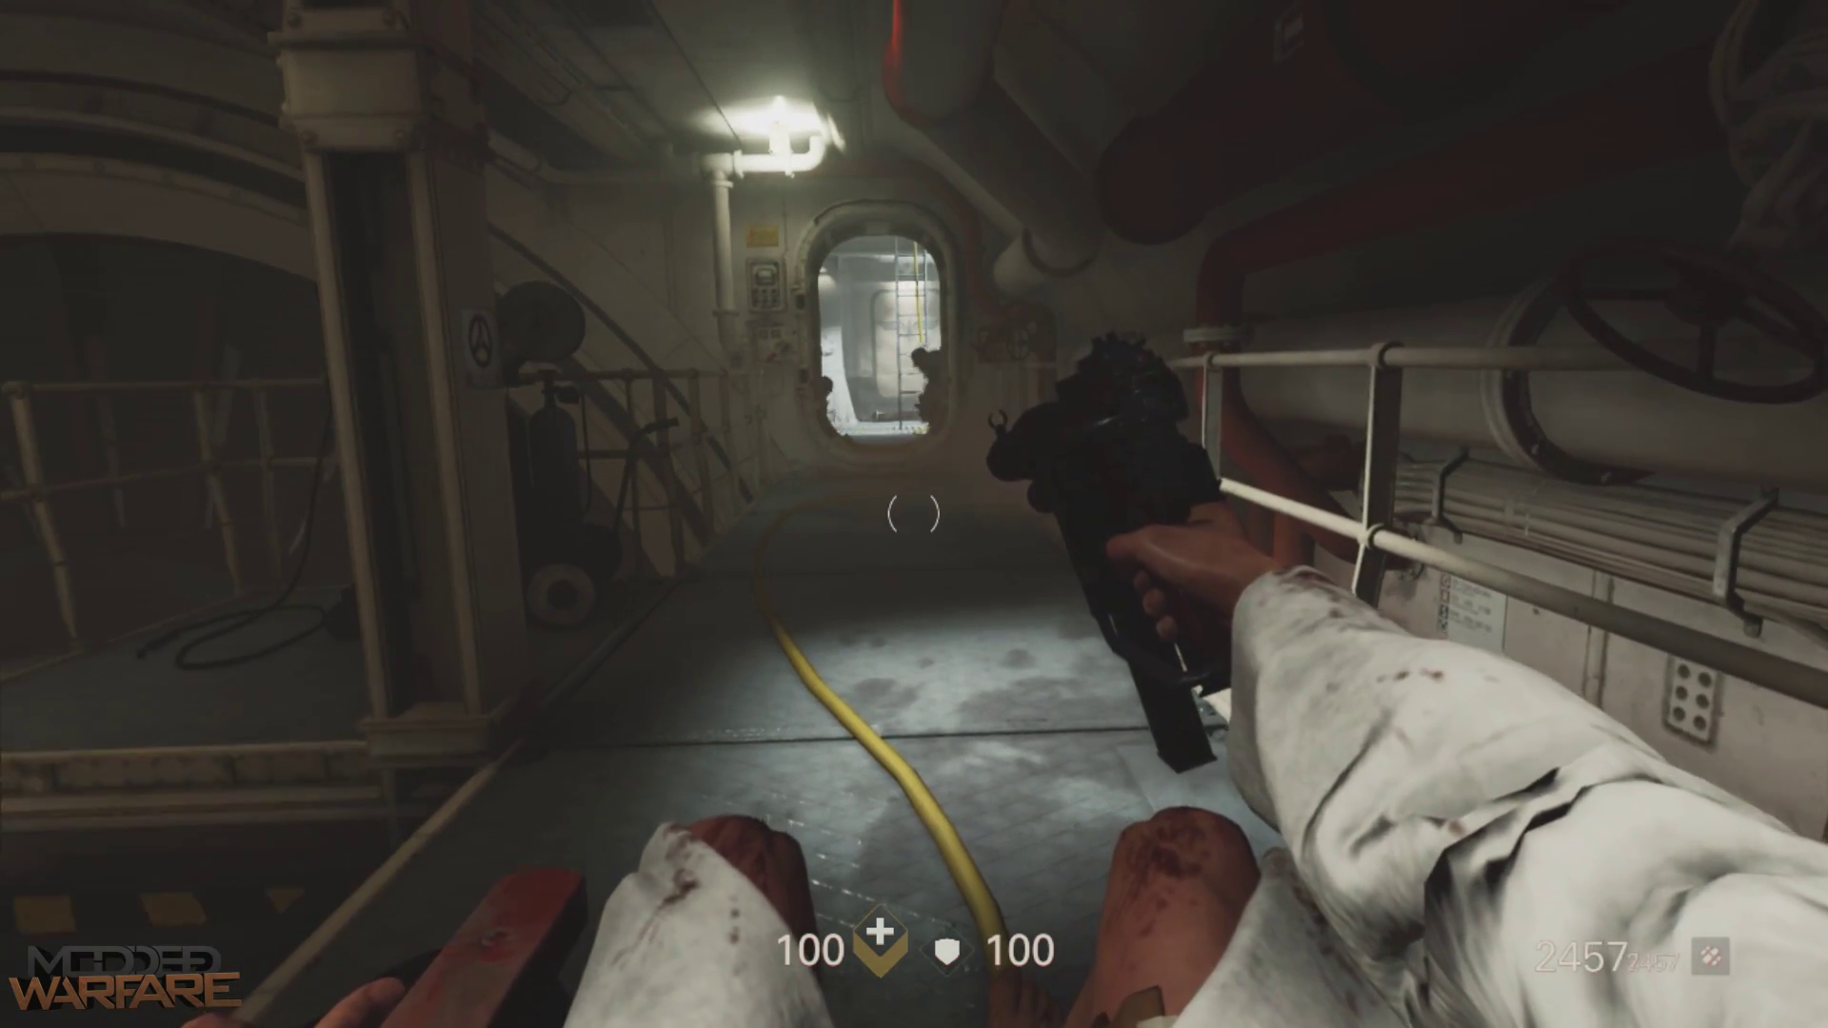
key("w")
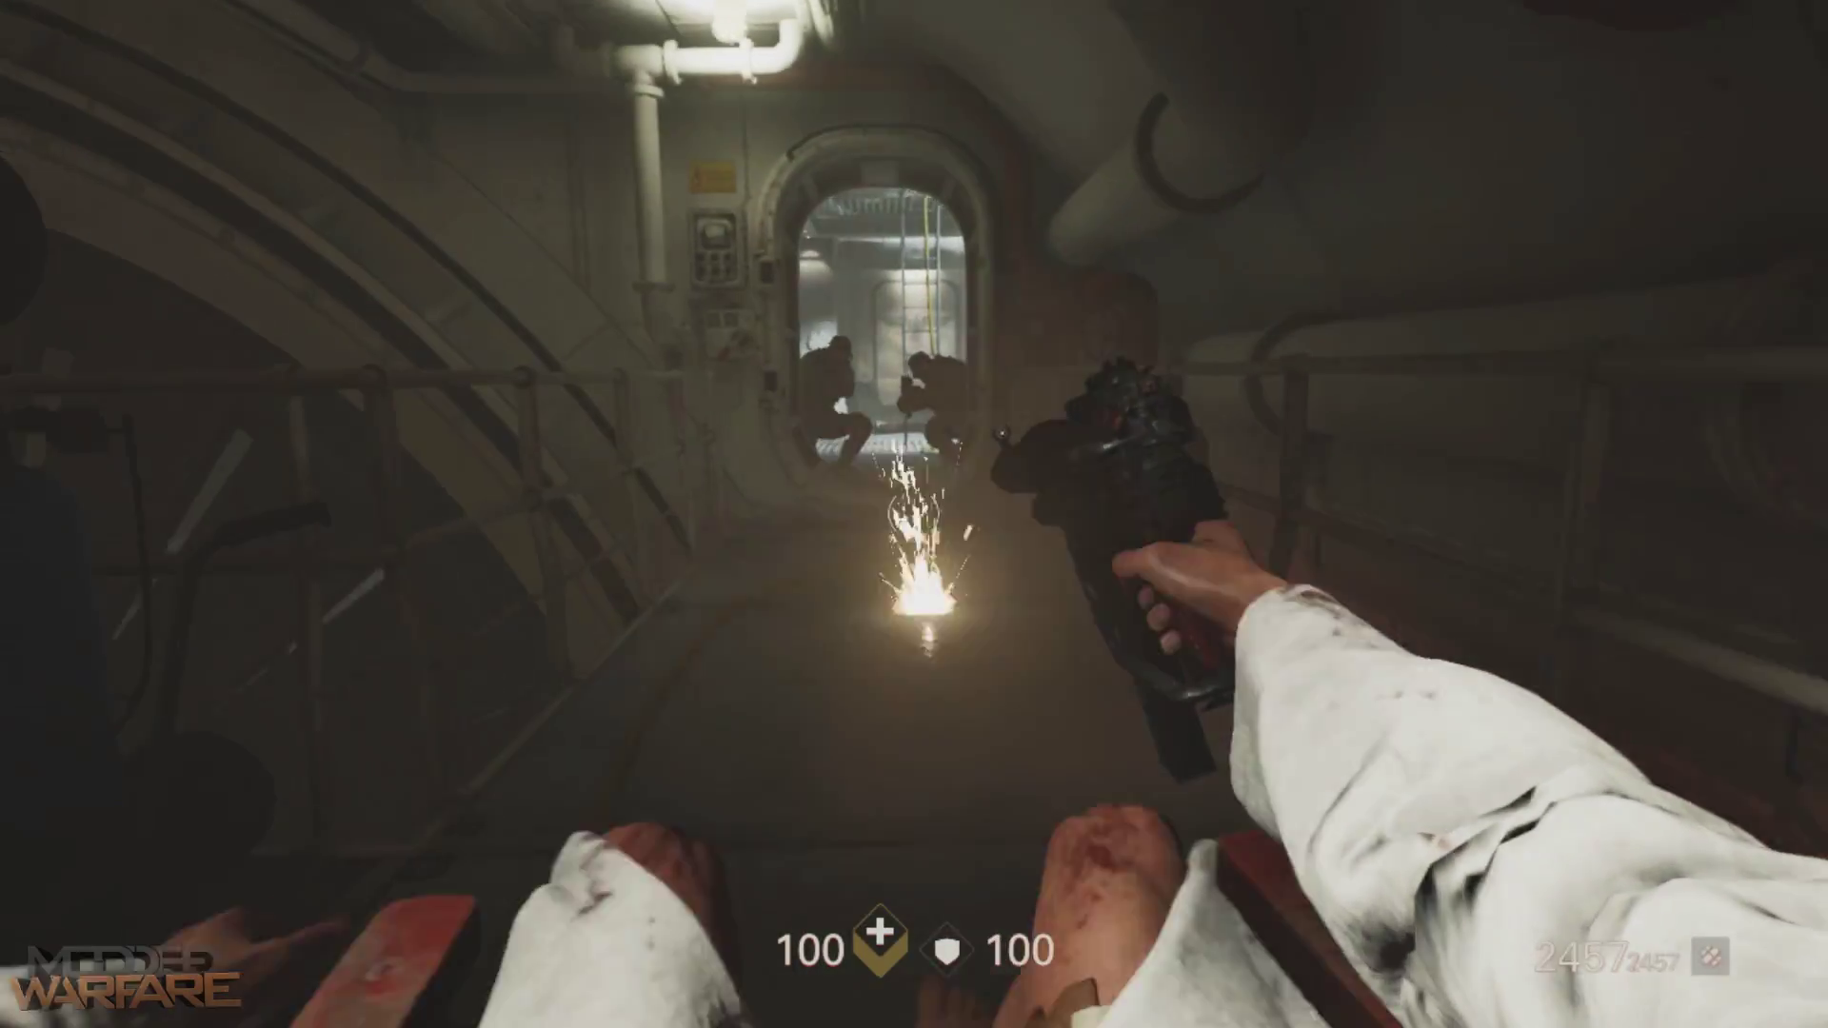
key("w")
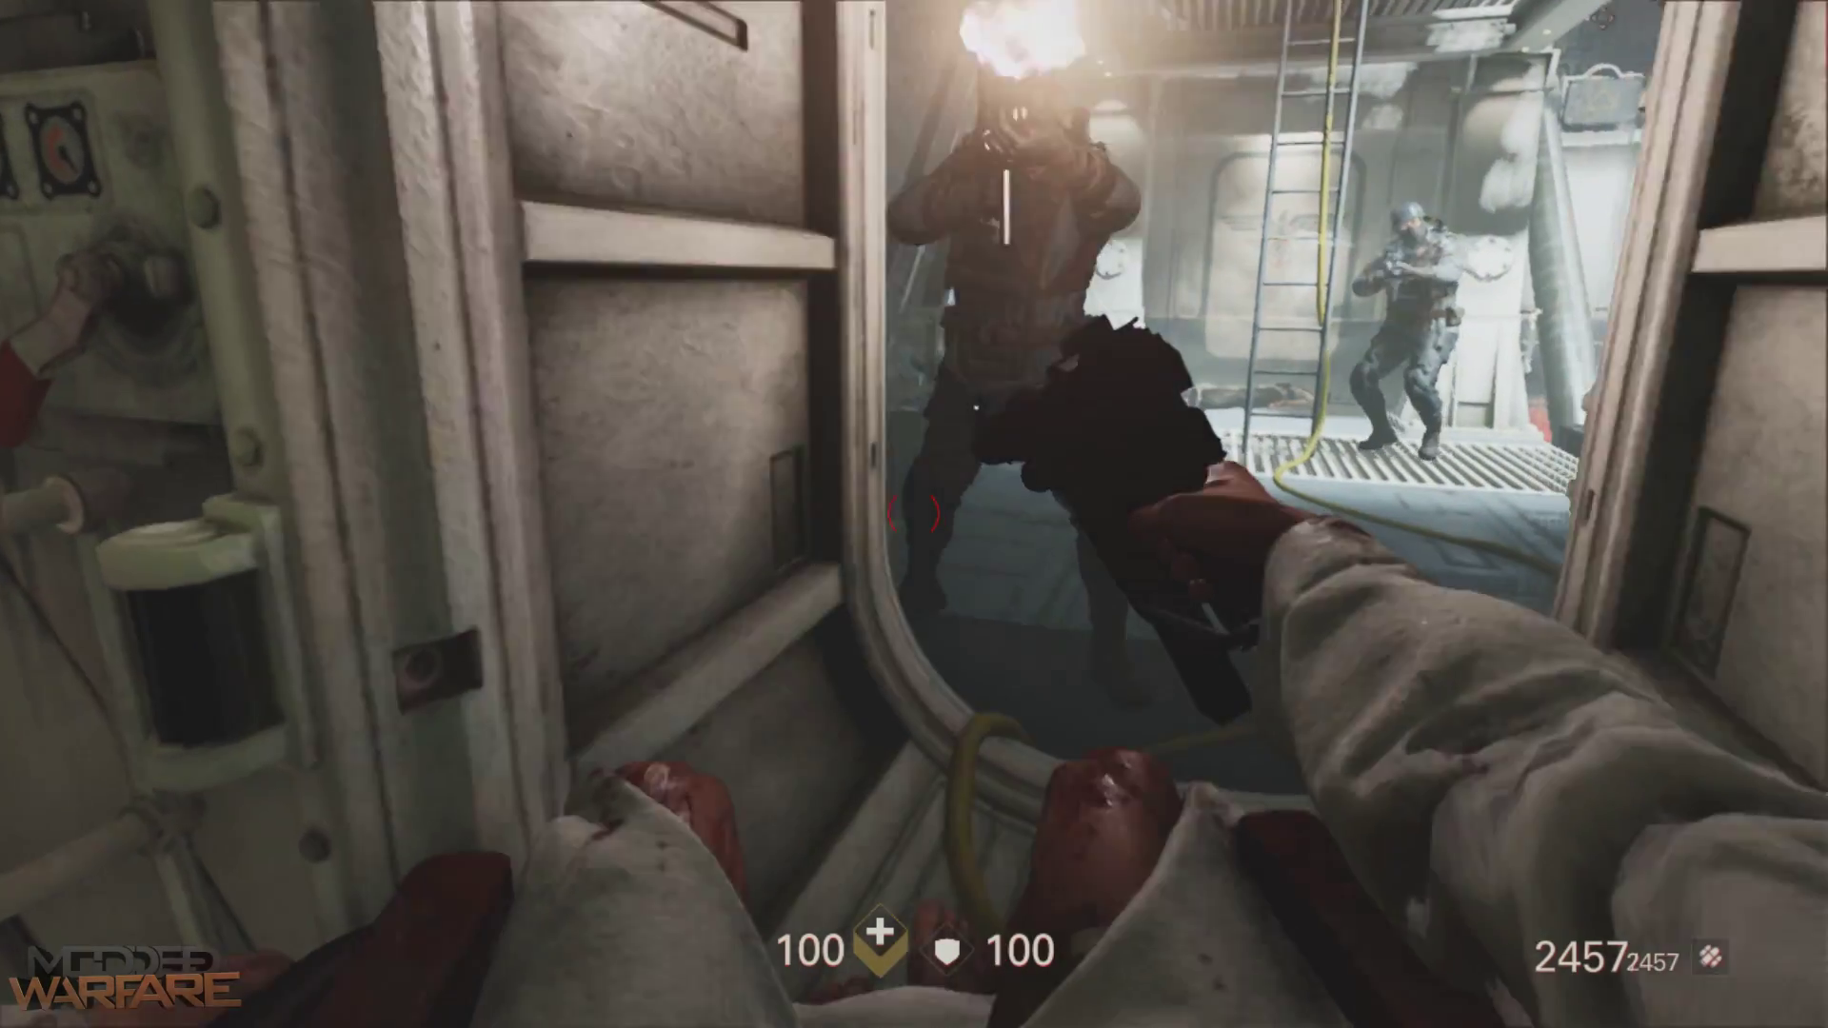
- From HOME, go to EdiZon's cheat list and uncheck Inf Ammo, Inf Armor and Inf Health
key("Home")
key("Right")
key("Down")
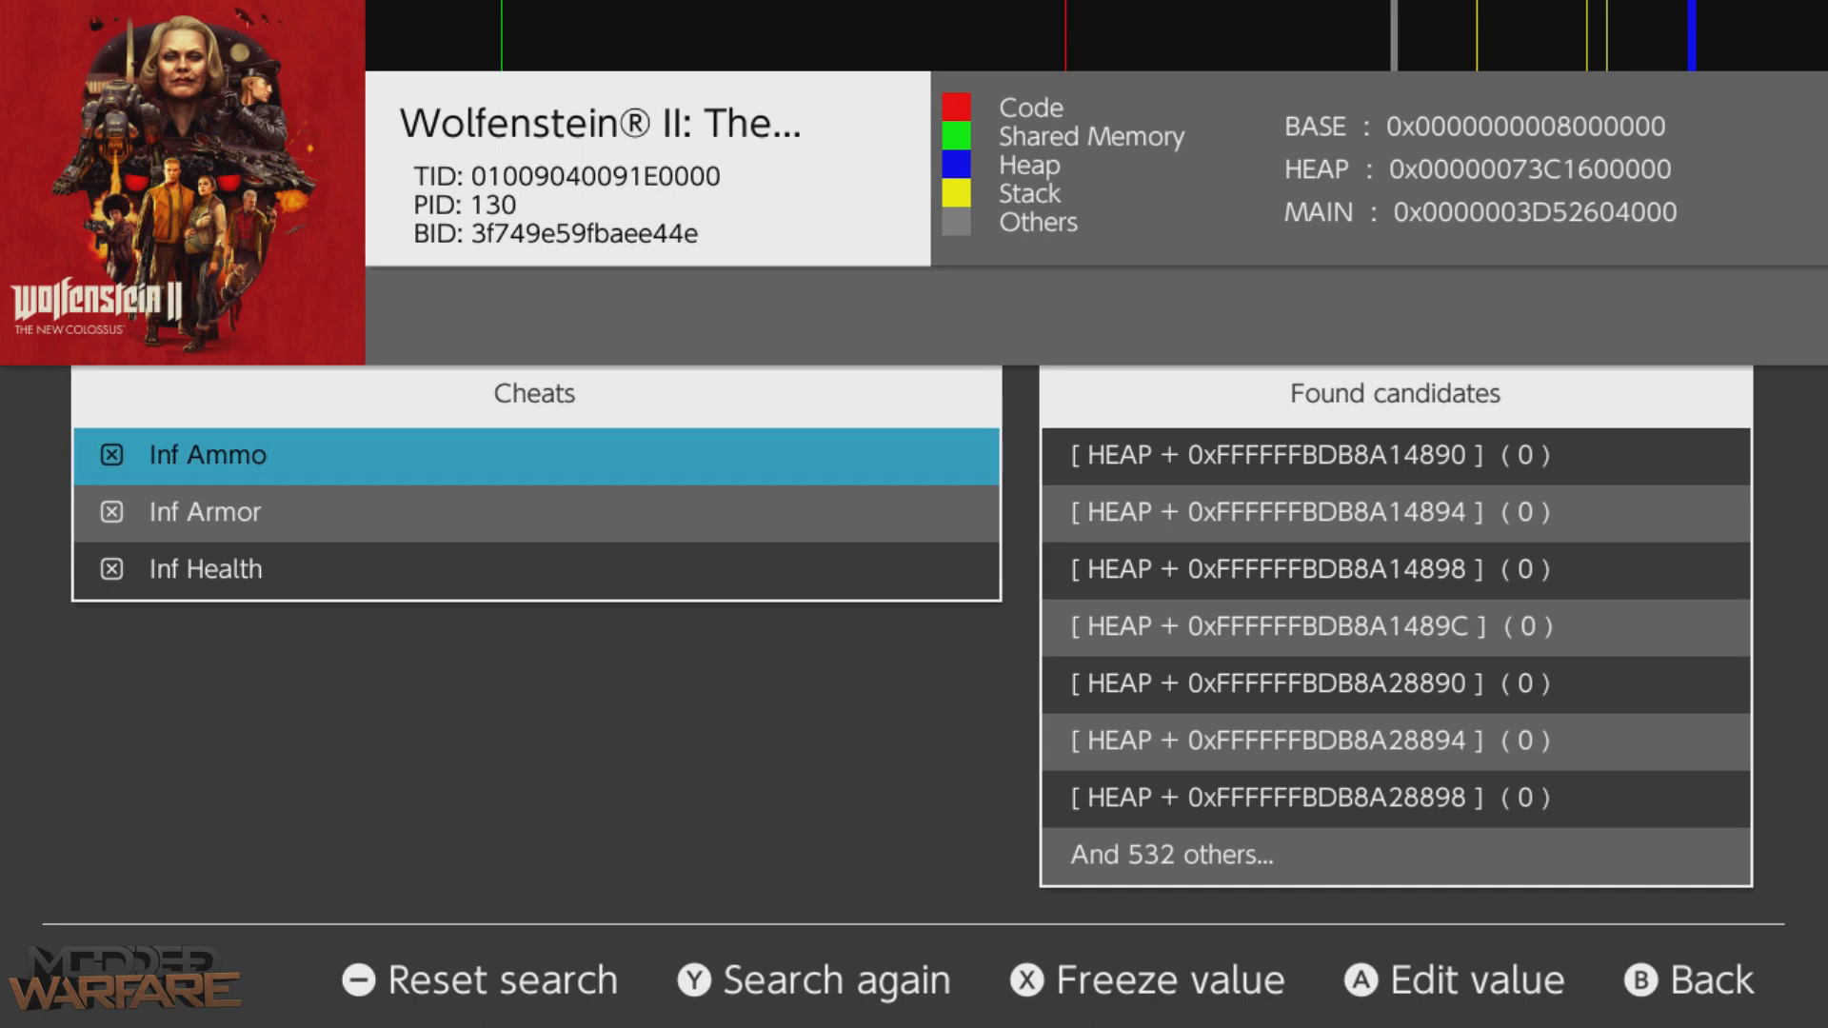
key("Down")
key("Up")
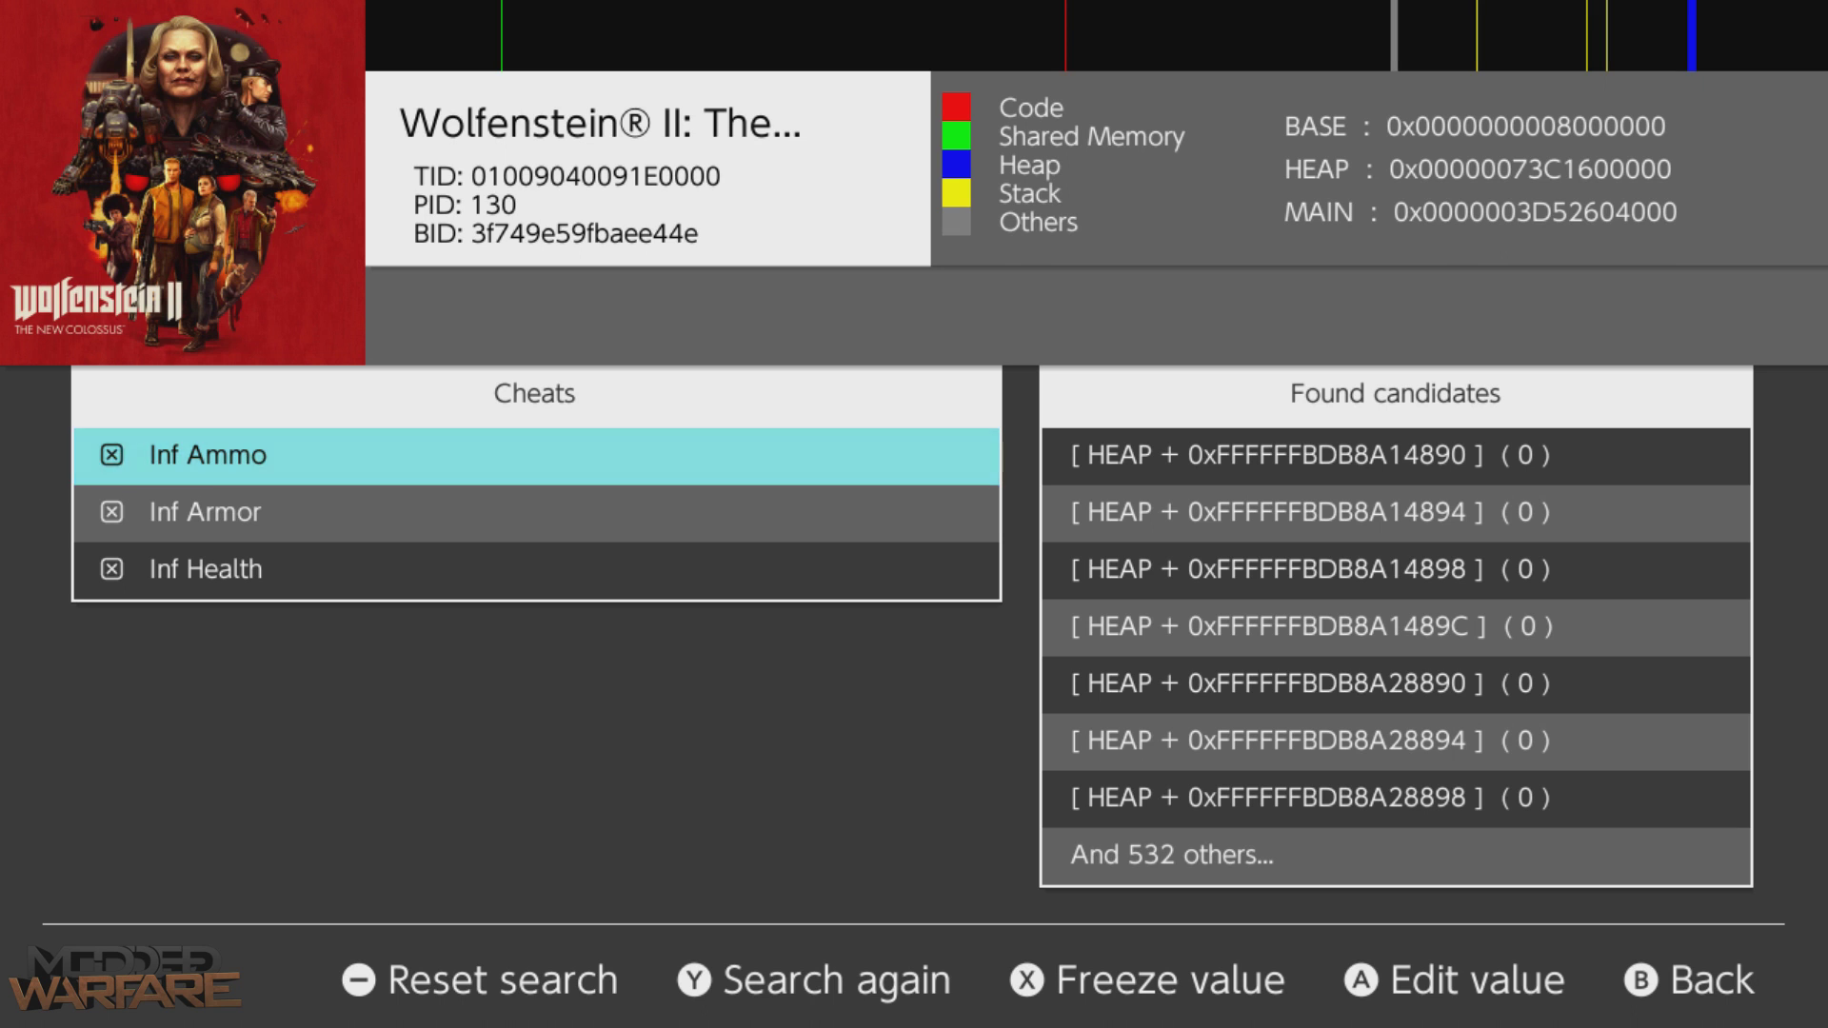
key("Down")
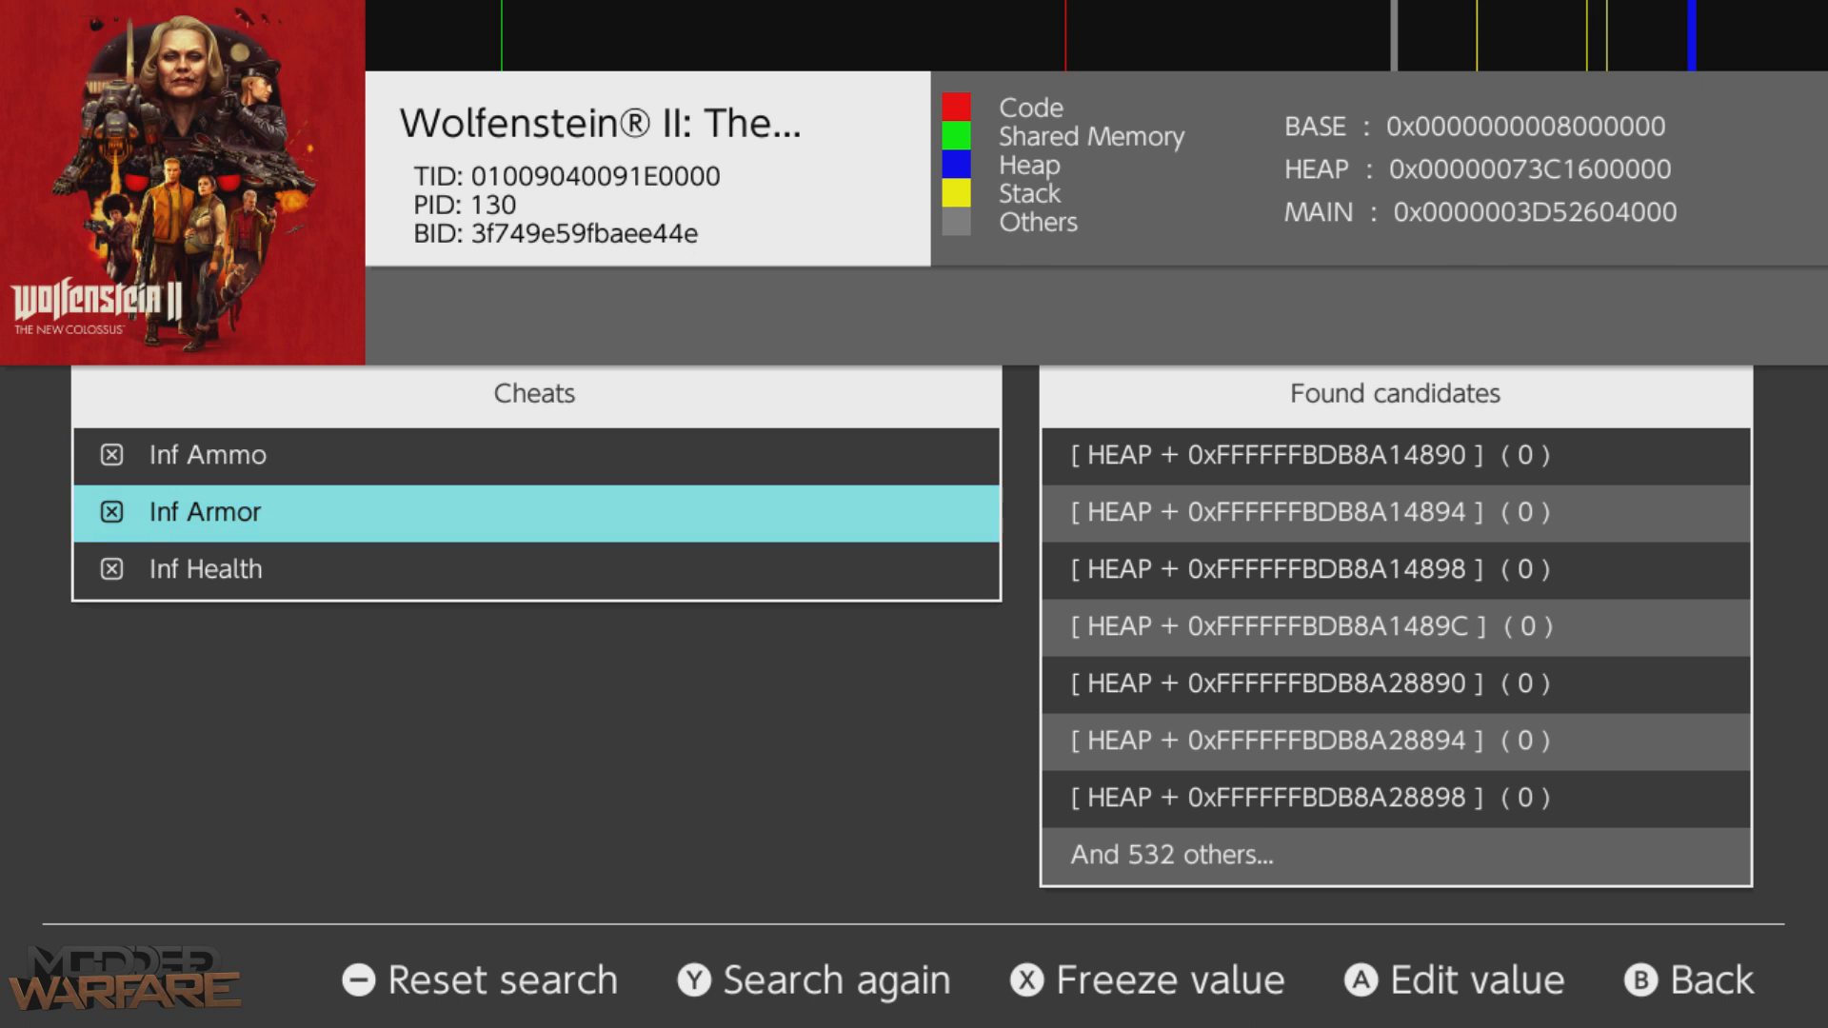
key("Return")
key("Down")
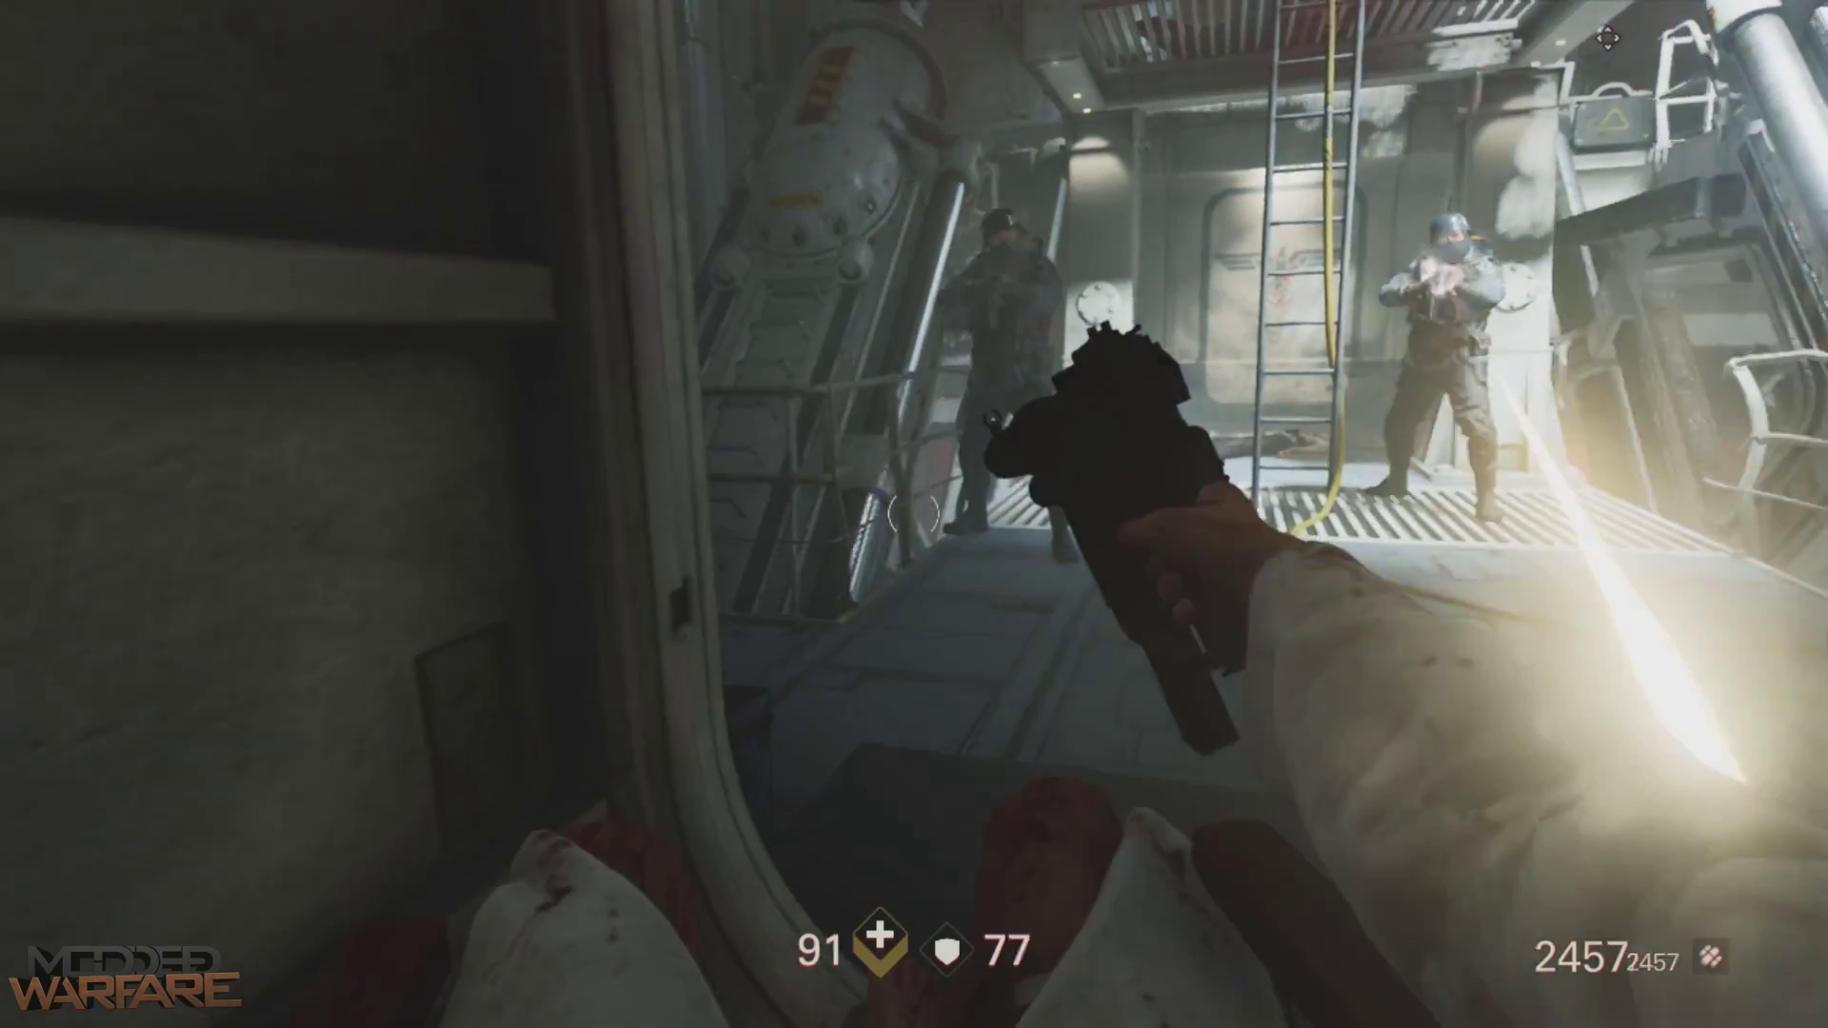
- Aim and fire at the doorway soldiers, reload, and watch health, armor and ammo drop
right_click(914, 514)
left_click(914, 514)
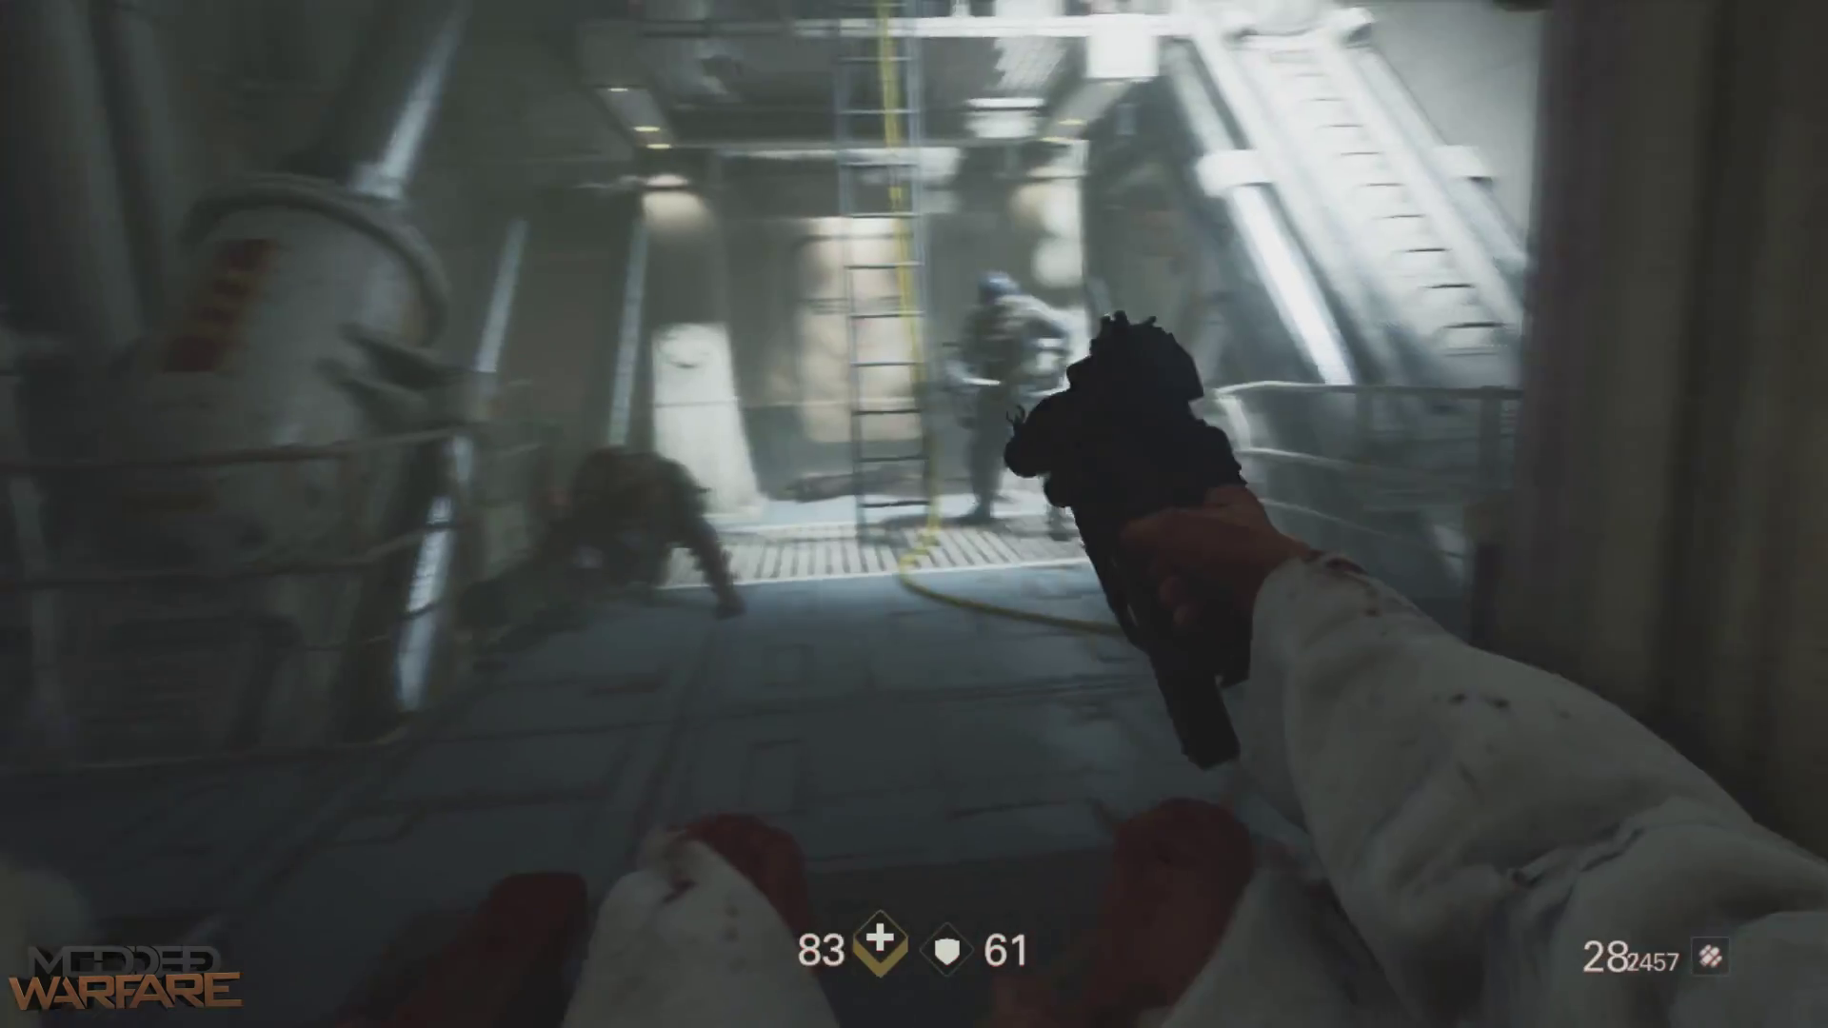
right_click(914, 514)
left_click(914, 514)
left_click(913, 514)
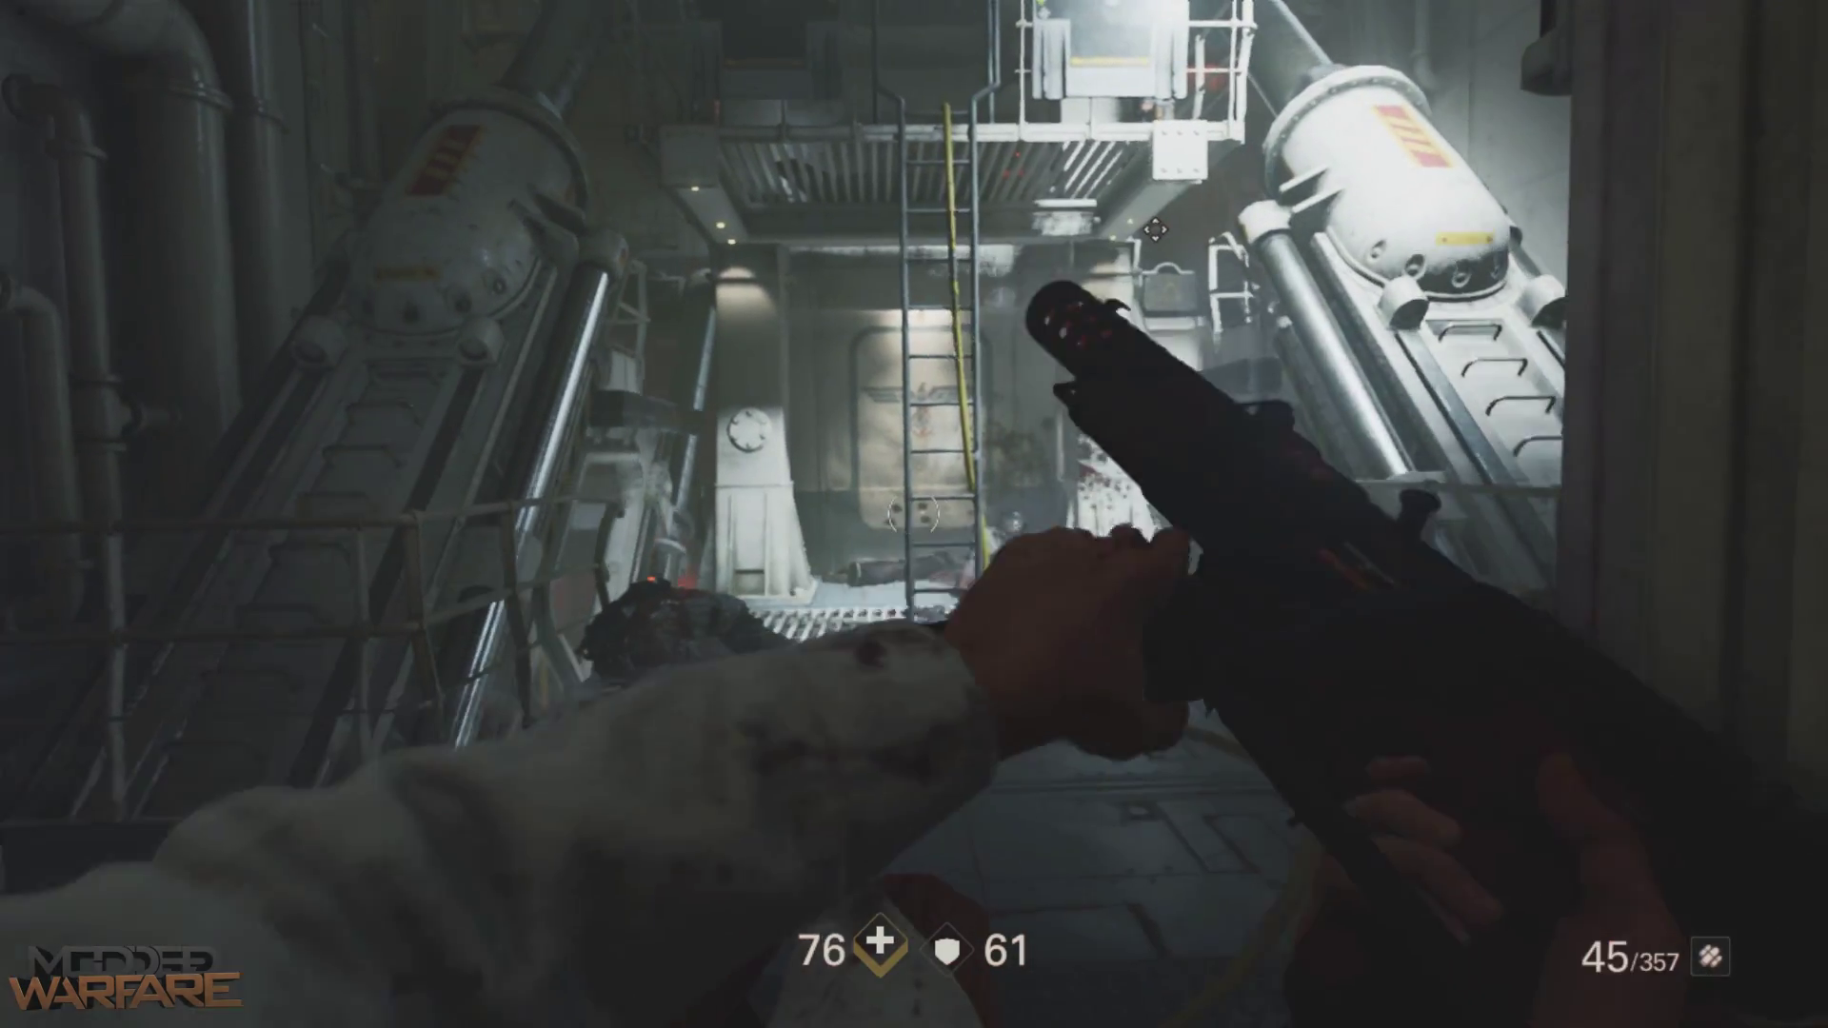
right_click(914, 514)
key("w")
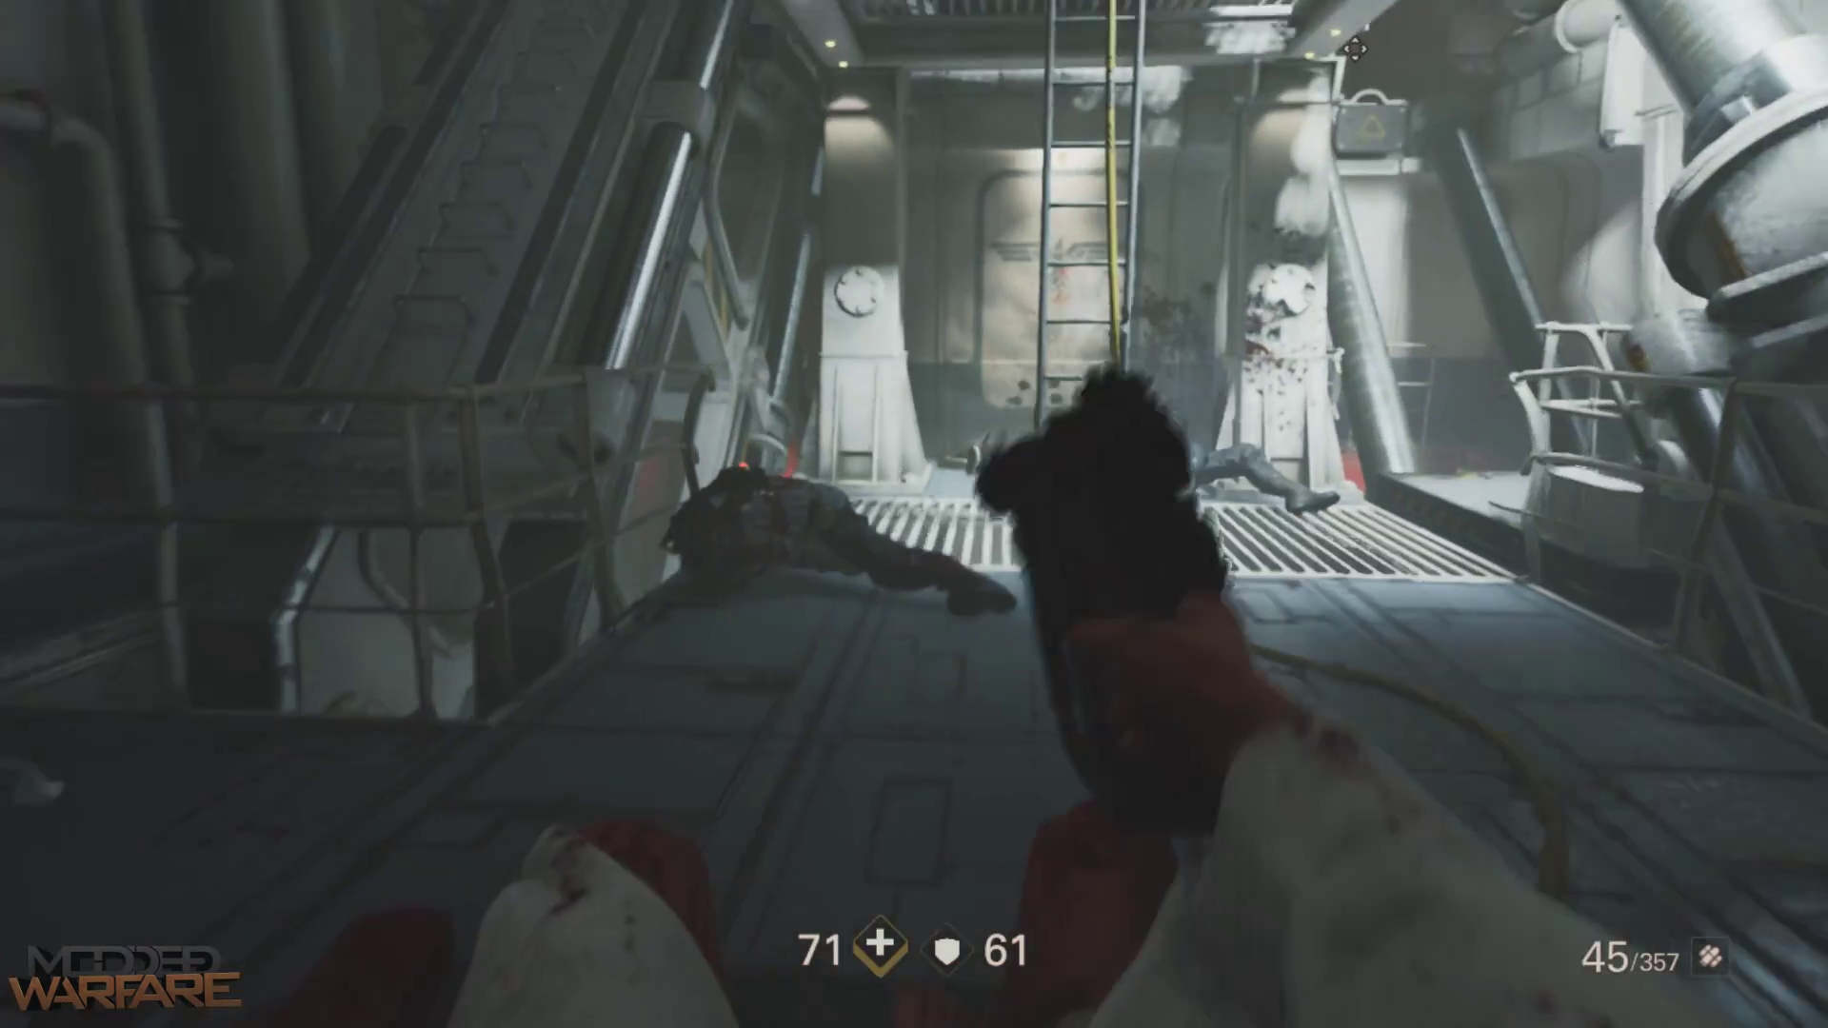
left_click(914, 515)
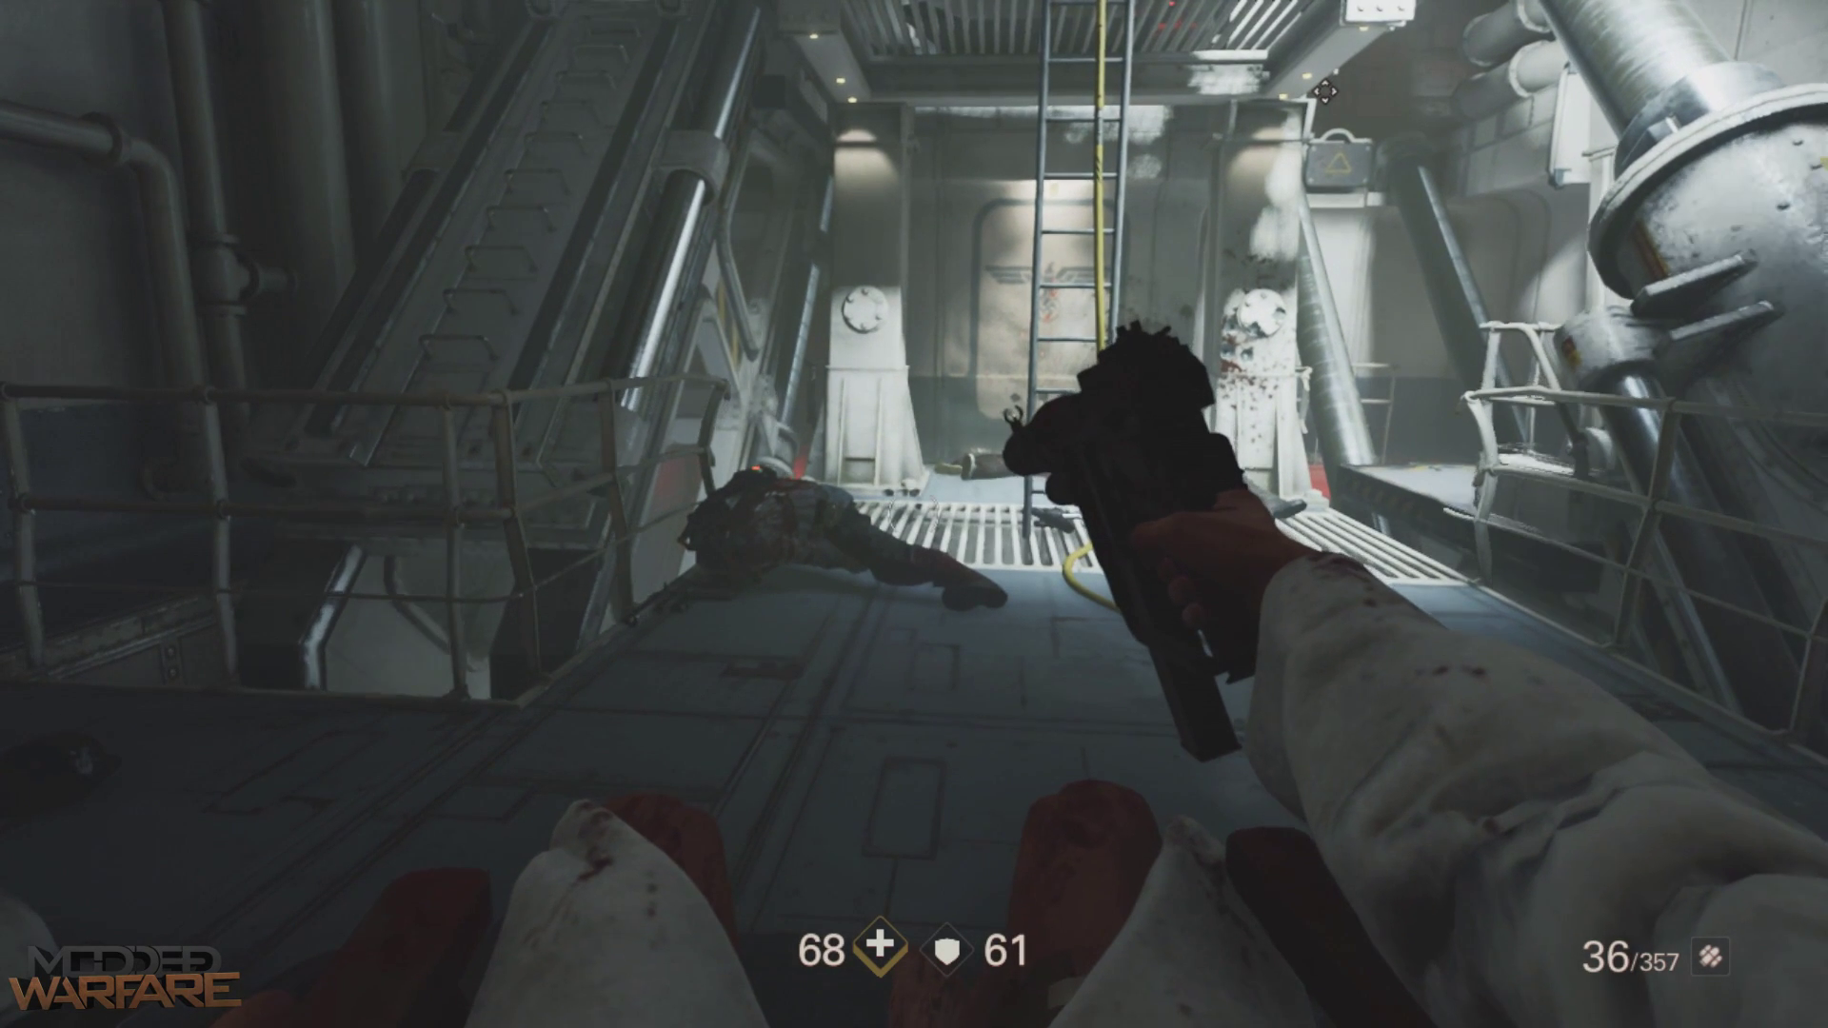
- From HOME, recheck Inf Ammo, Inf Armor and Inf Health in EdiZon and resume Wolfenstein II
key("Home")
key("Down")
key("Right")
key("Right")
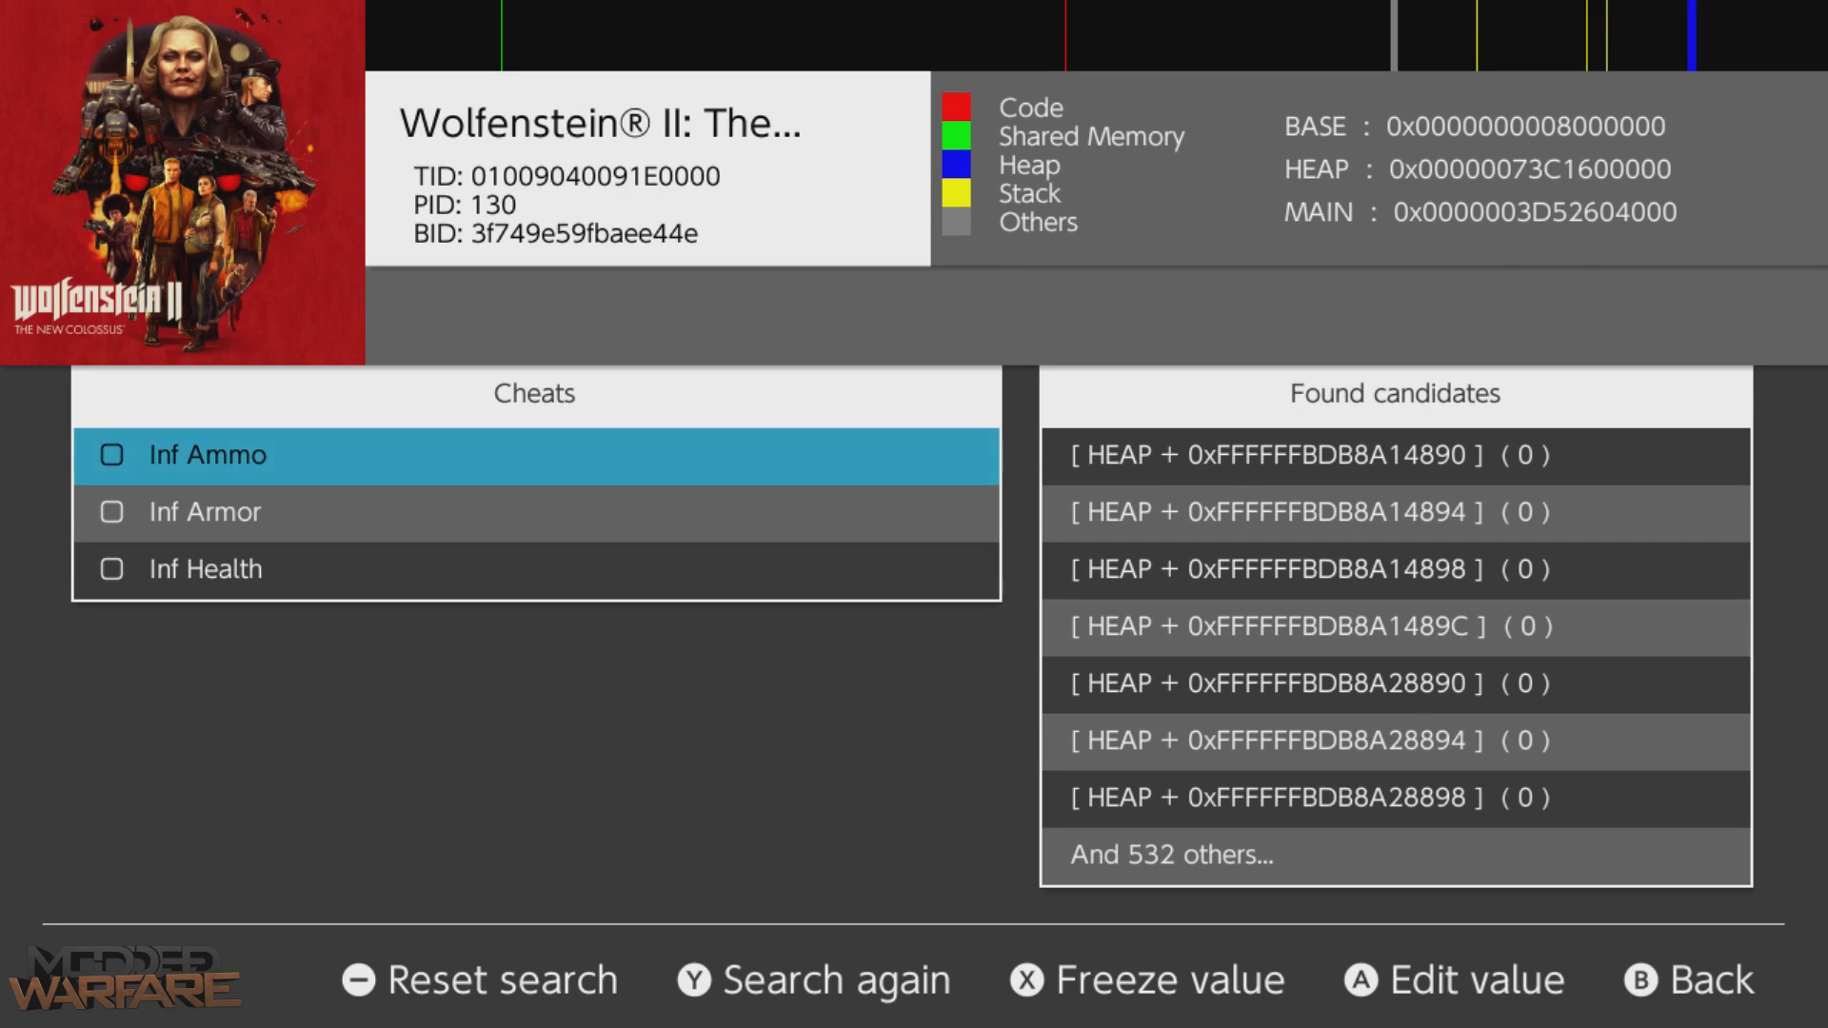
key("Down")
key("Return")
key("Down")
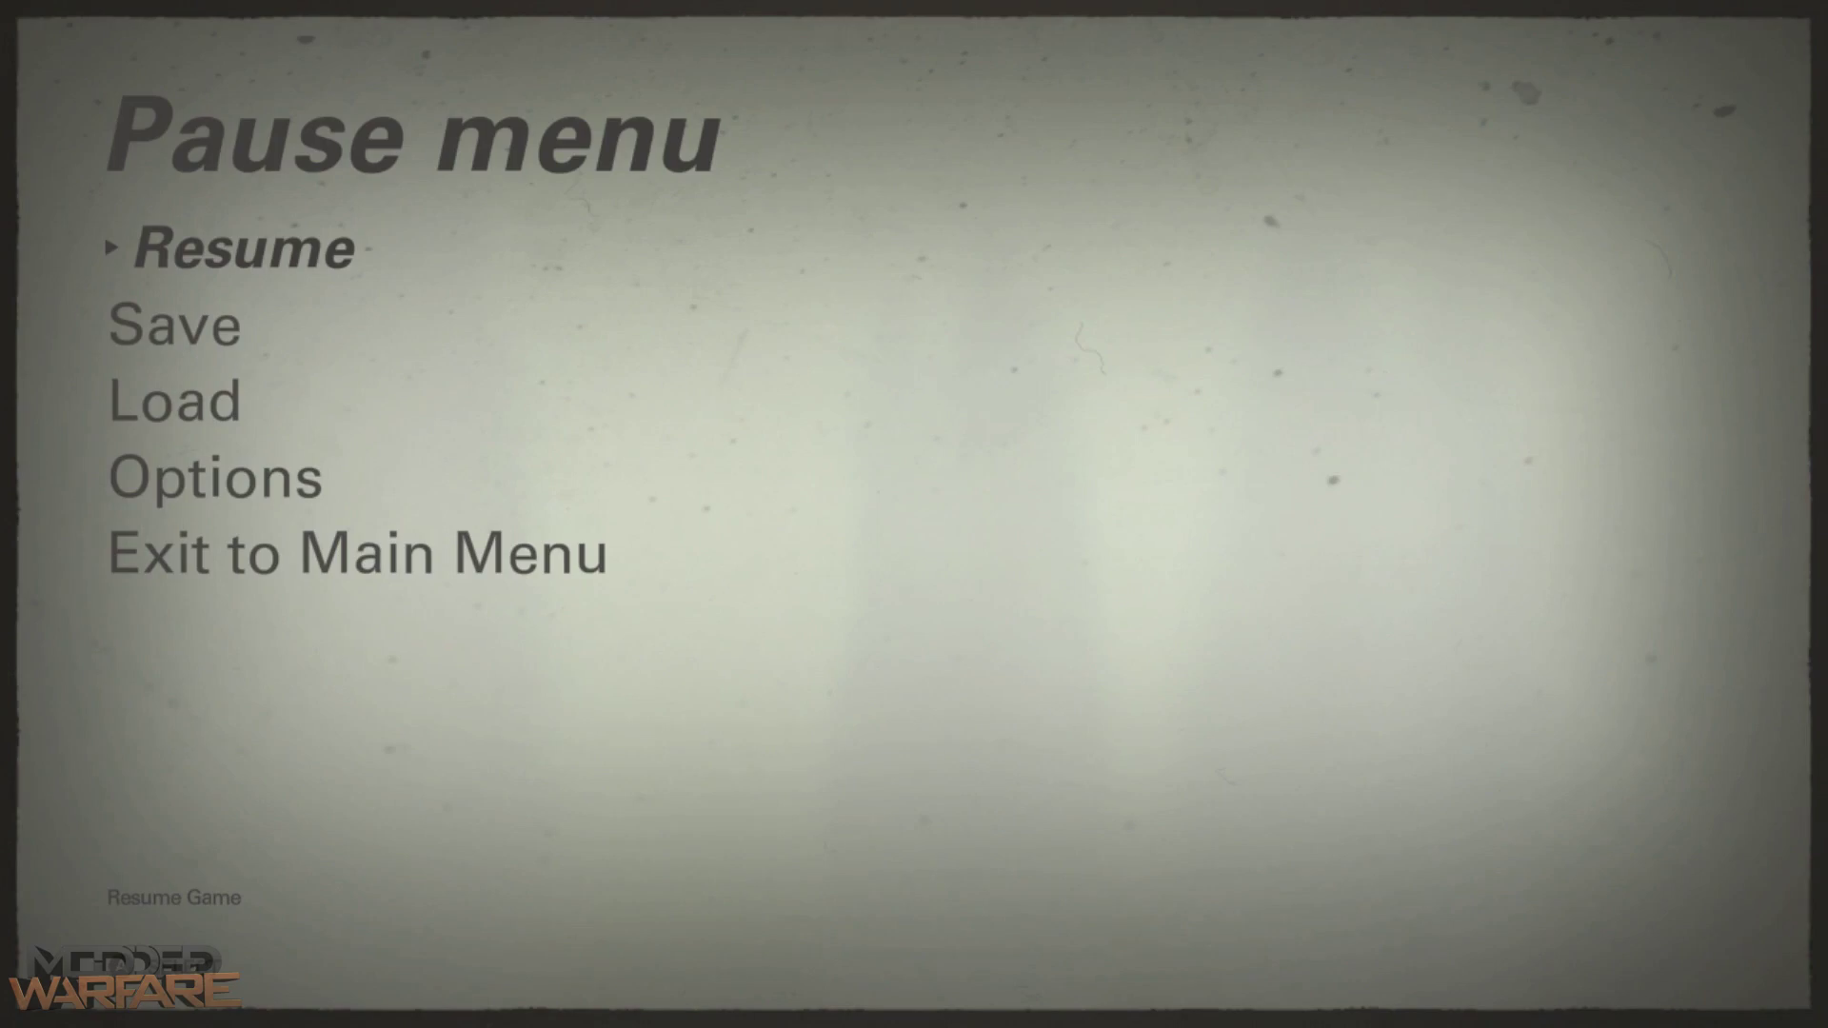
key("Return")
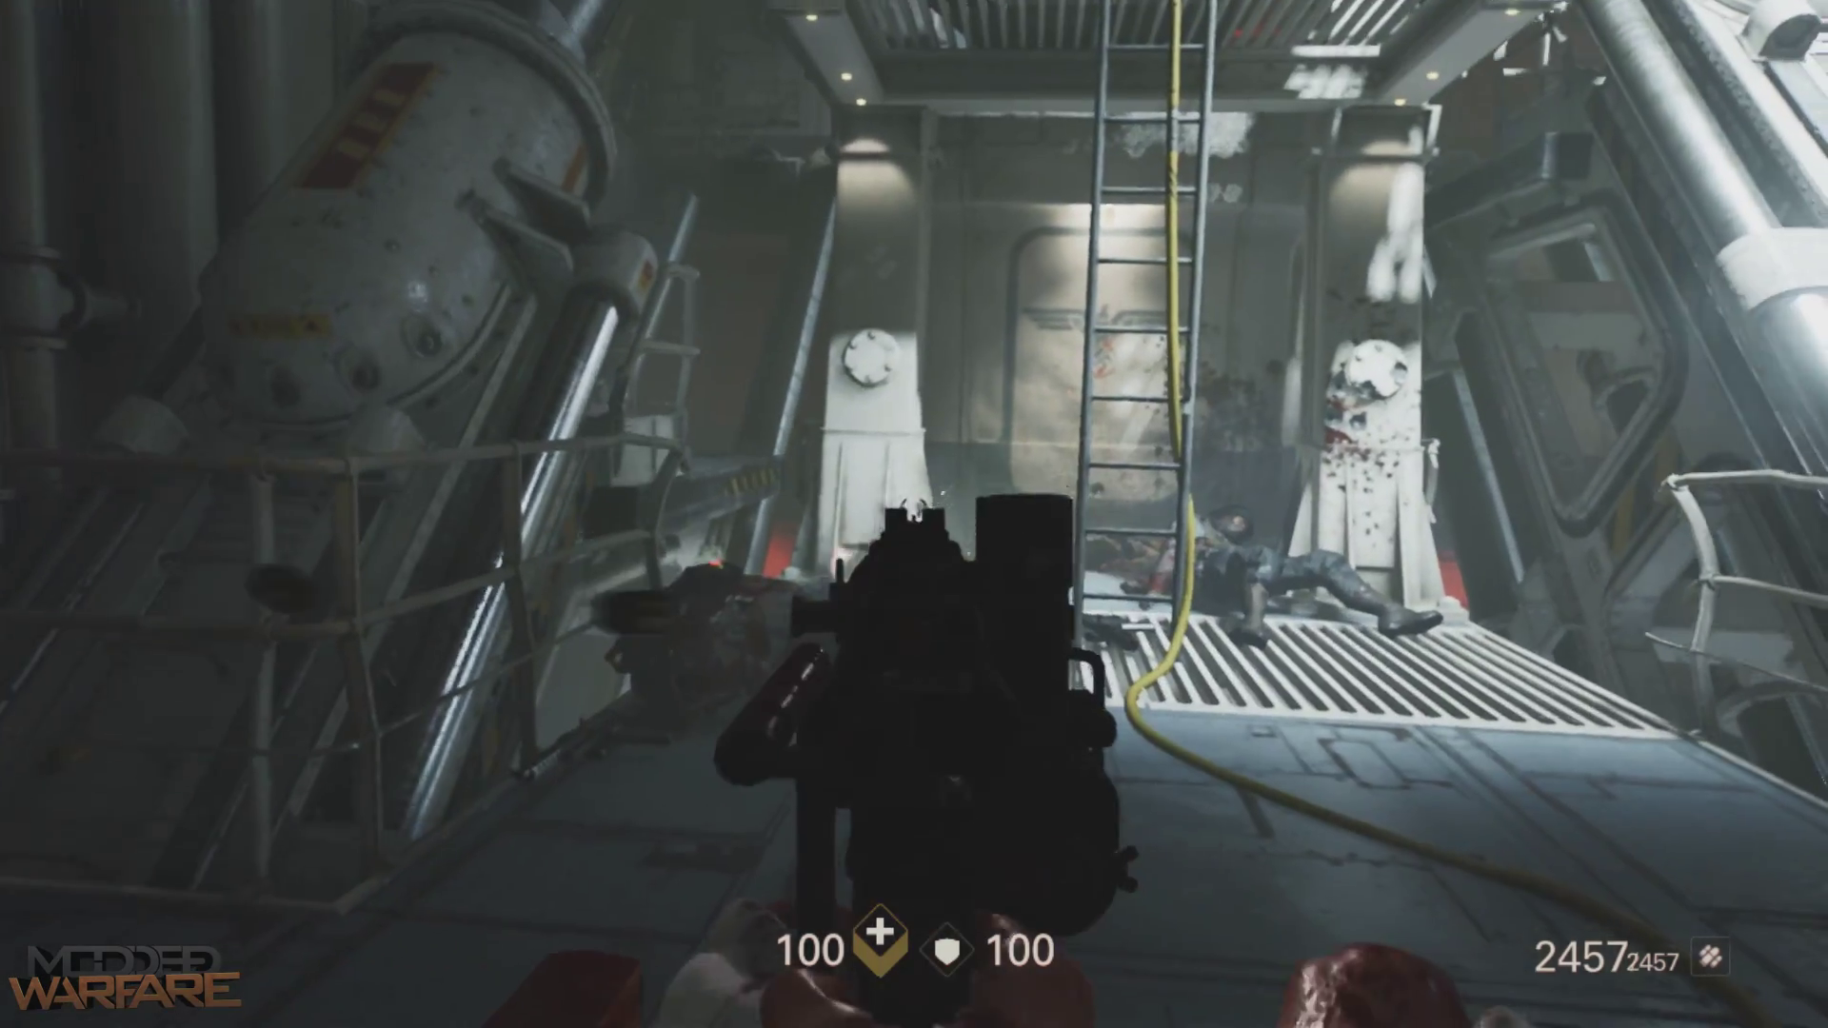
- Fire at the tank to confirm ammo stays 2457, then roll toward the ladder
left_click(914, 514)
left_click(914, 514)
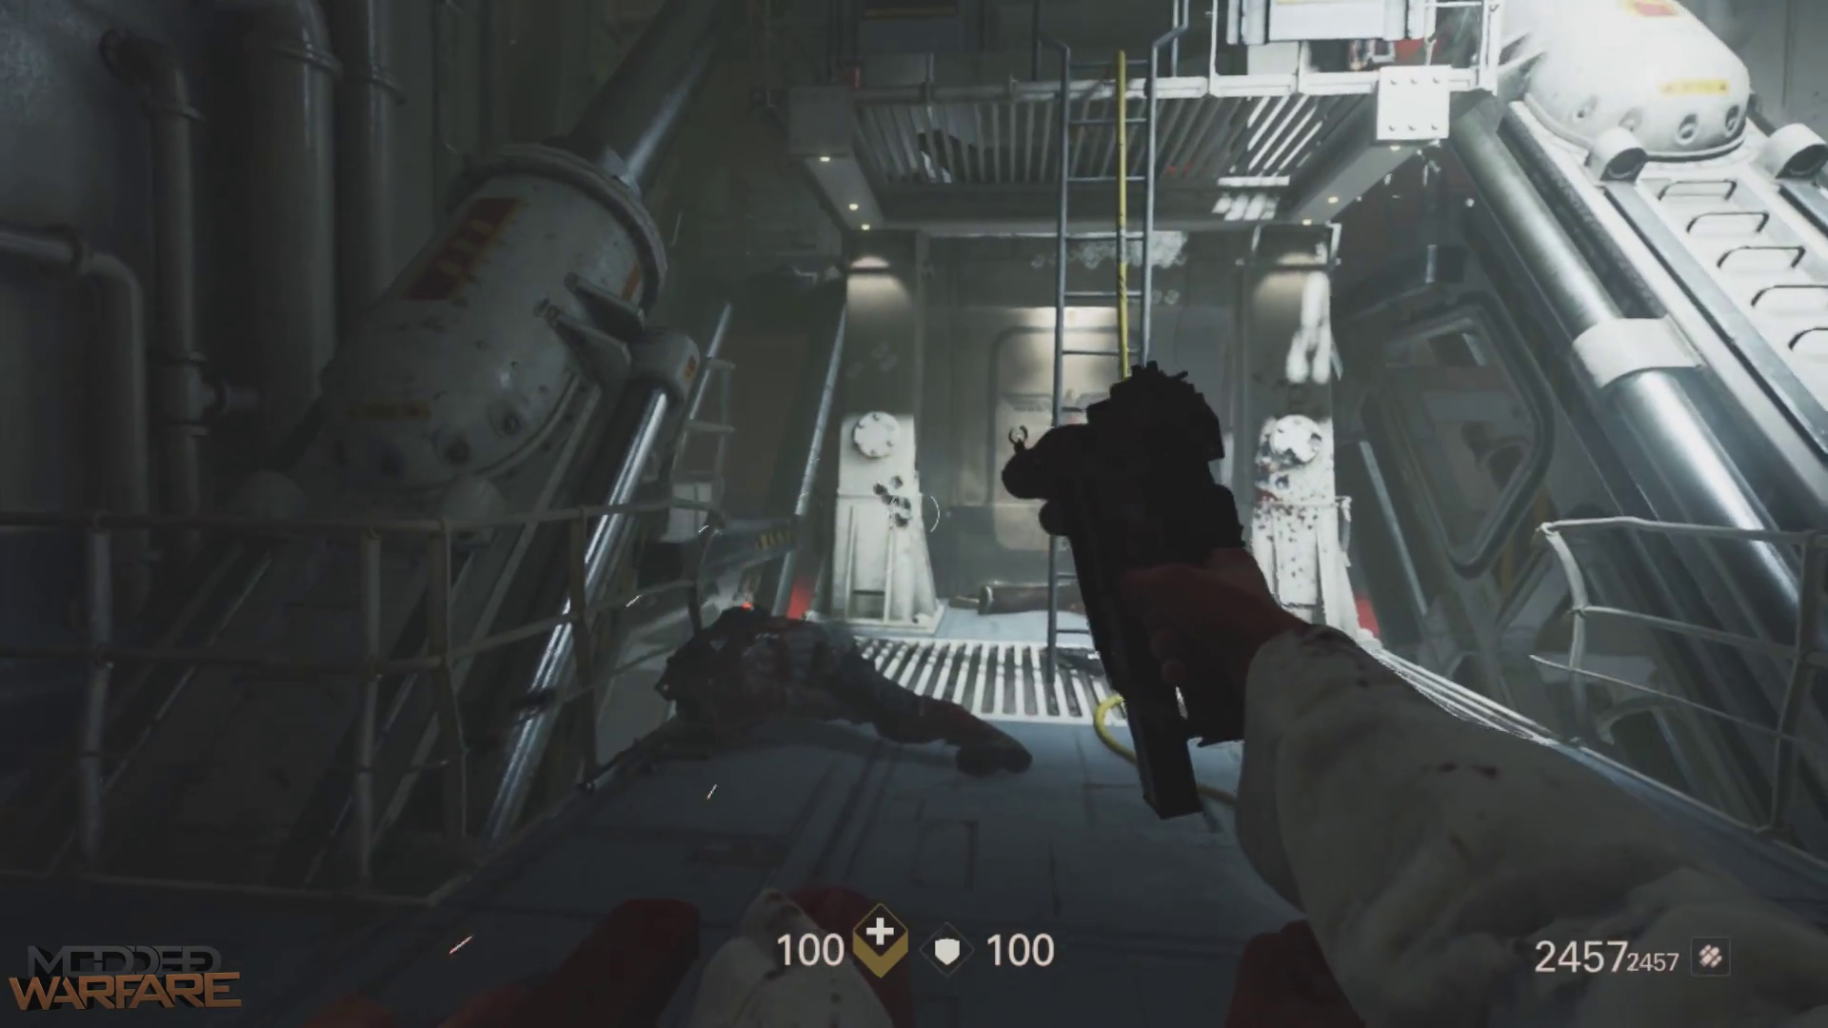
key("w")
key("s")
key("w")
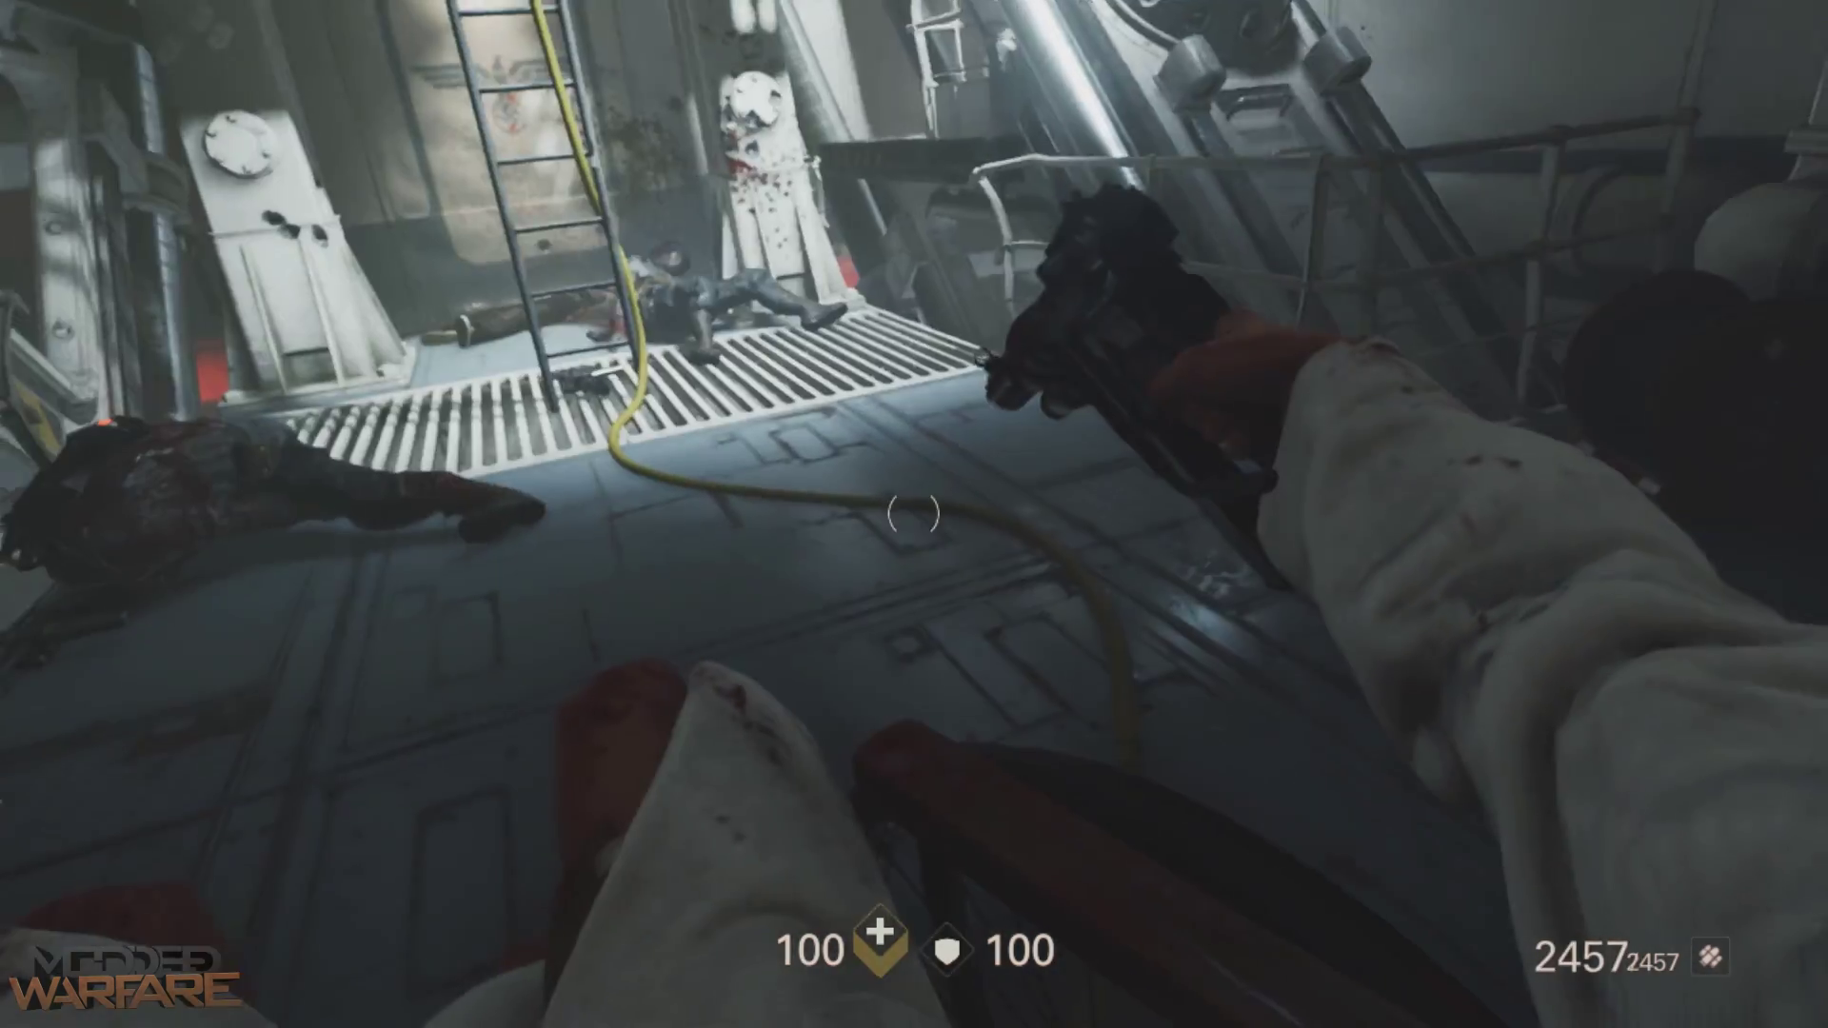
key("w")
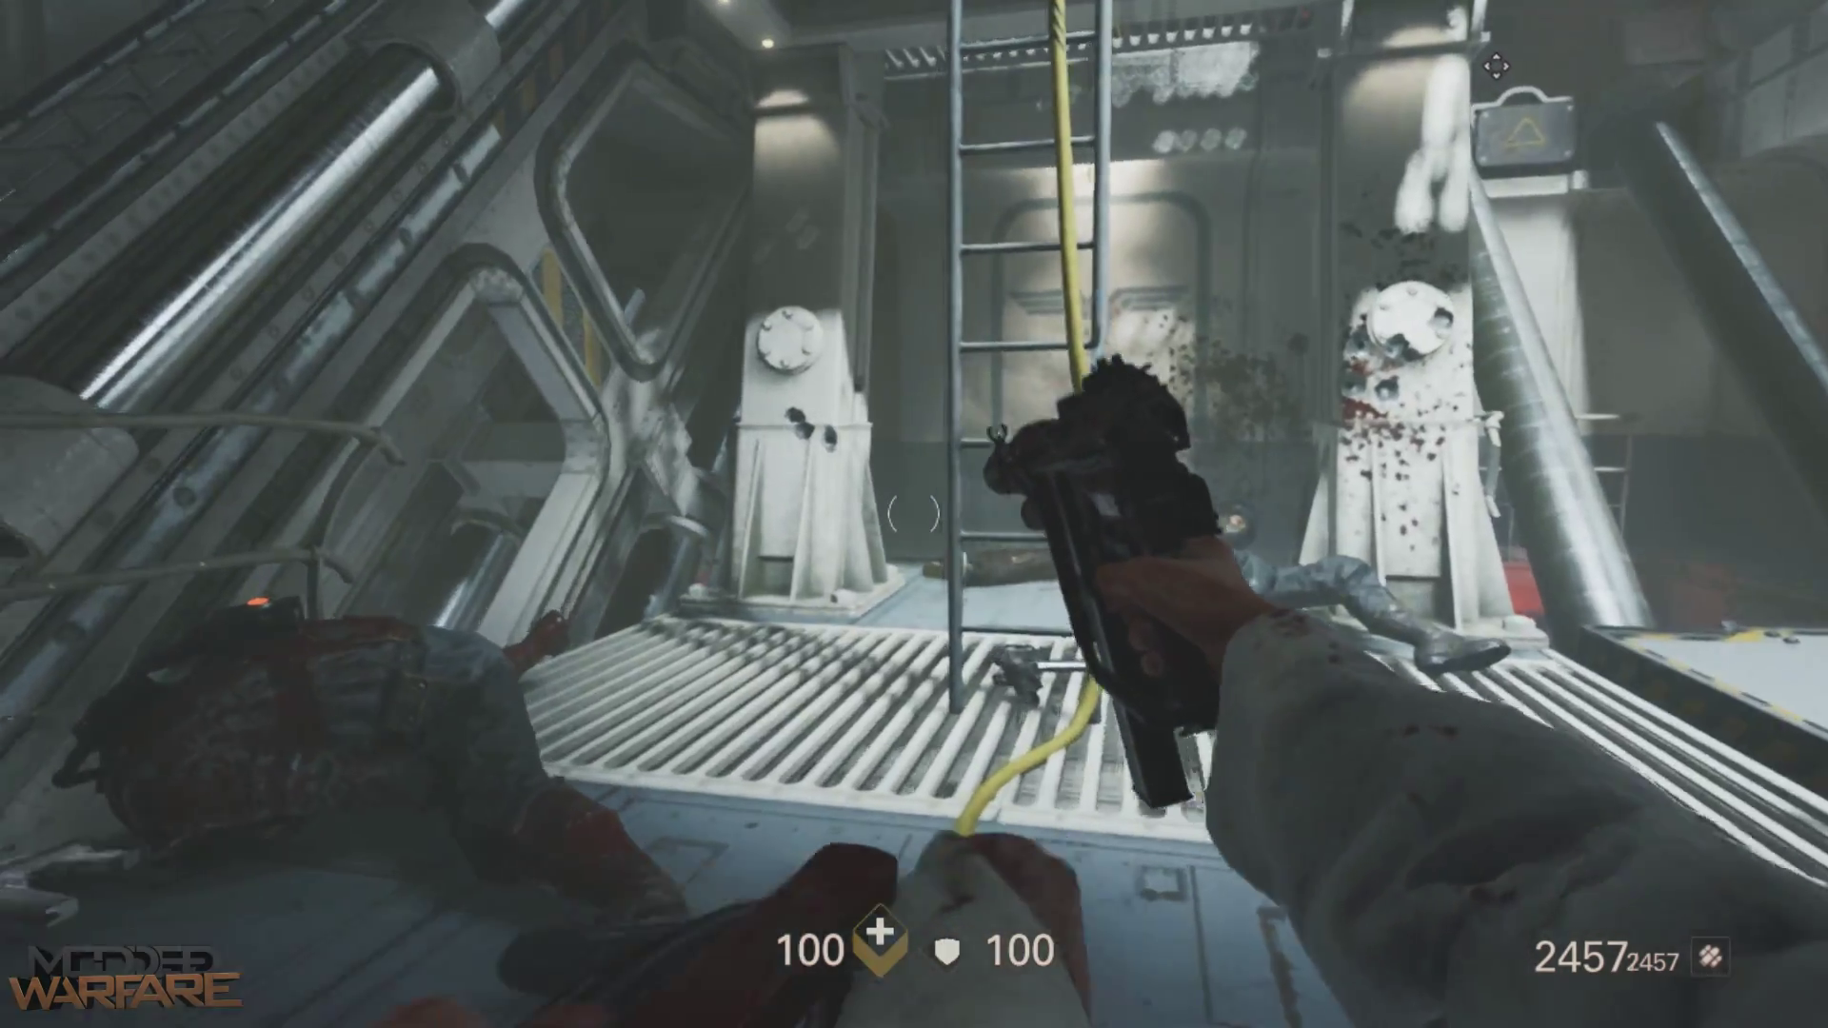
key("w")
key("w")
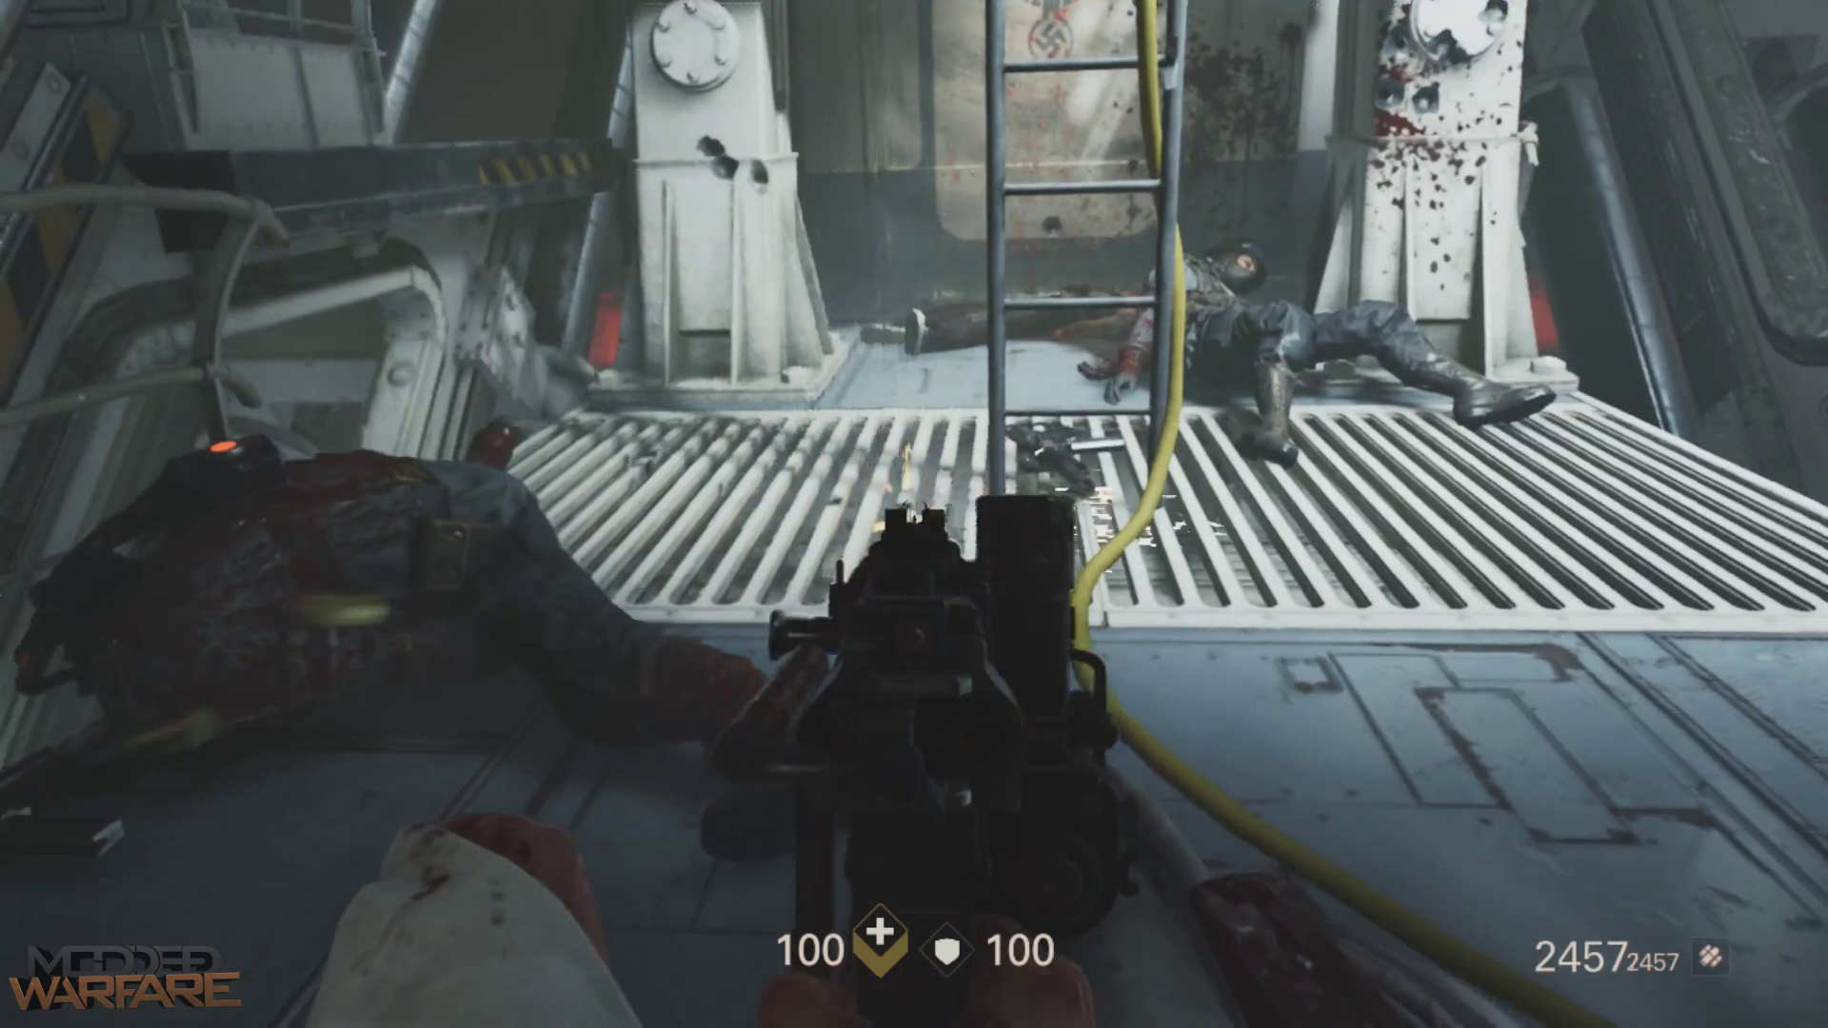
- Maneuver the wheelchair back and forth around the ladder across the deck
key("s")
key("w")
key("w")
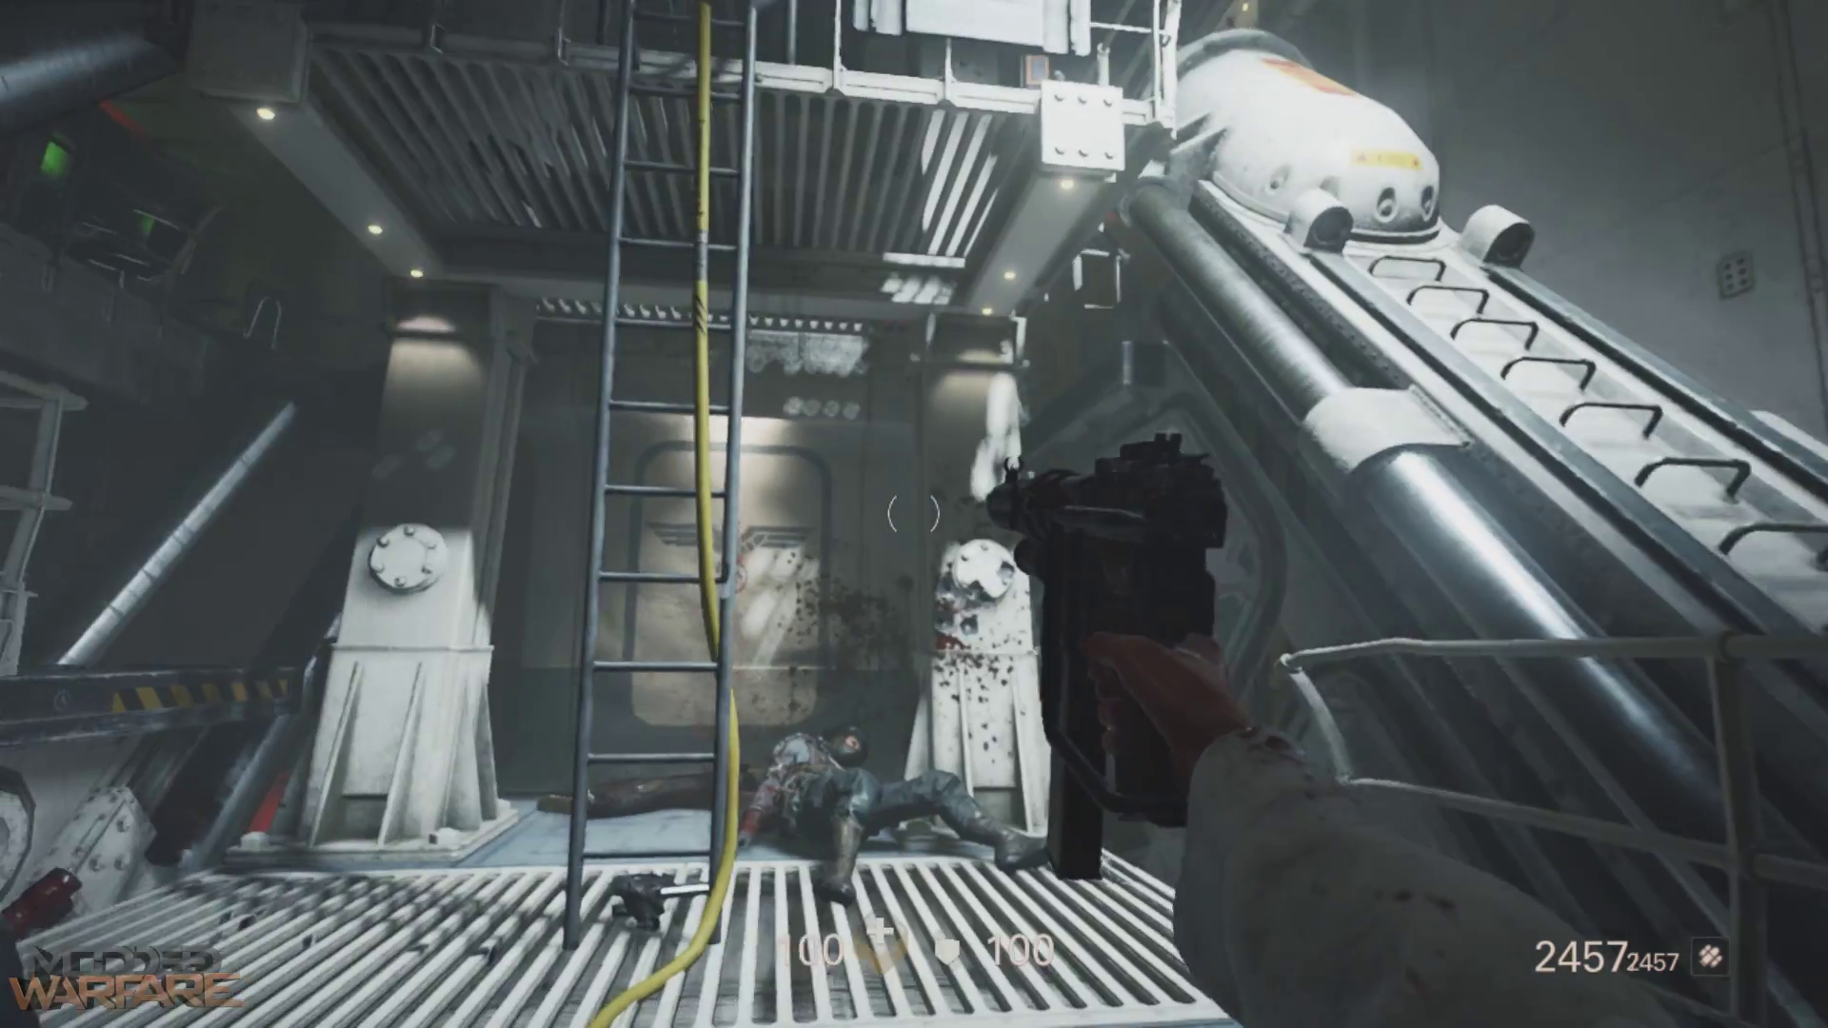
key("w")
key("s")
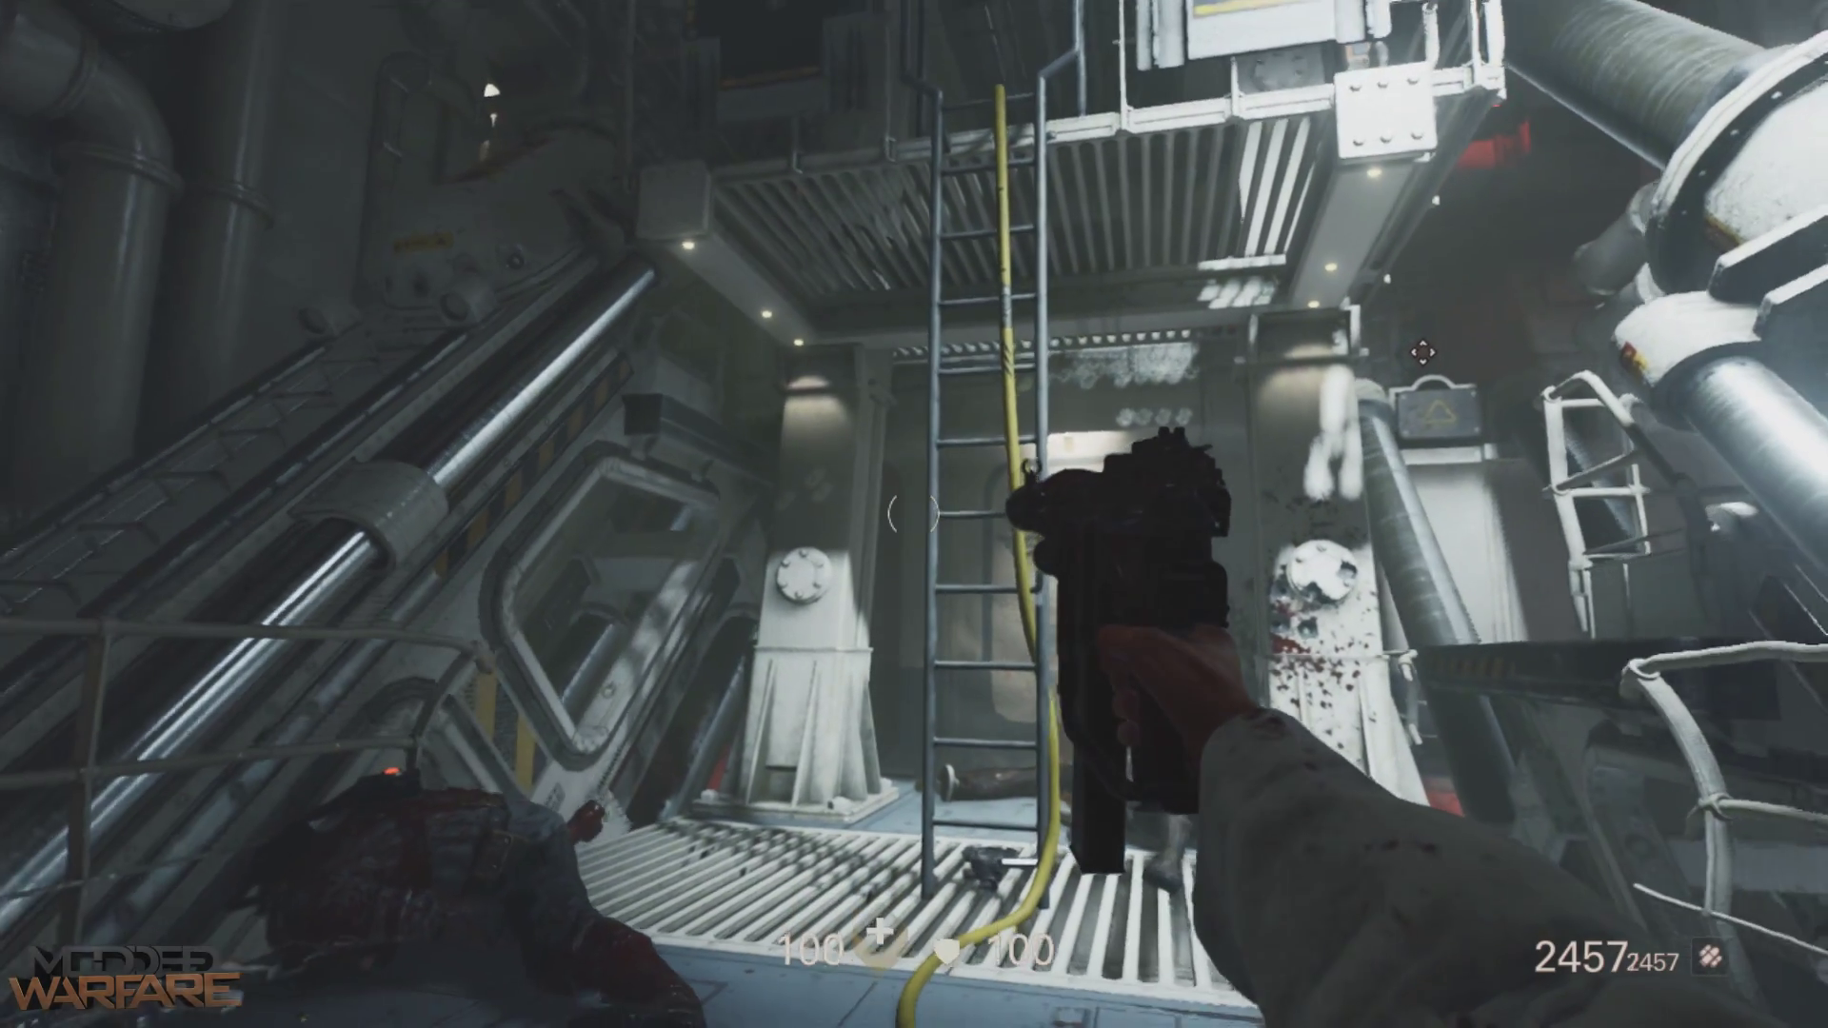
key("w")
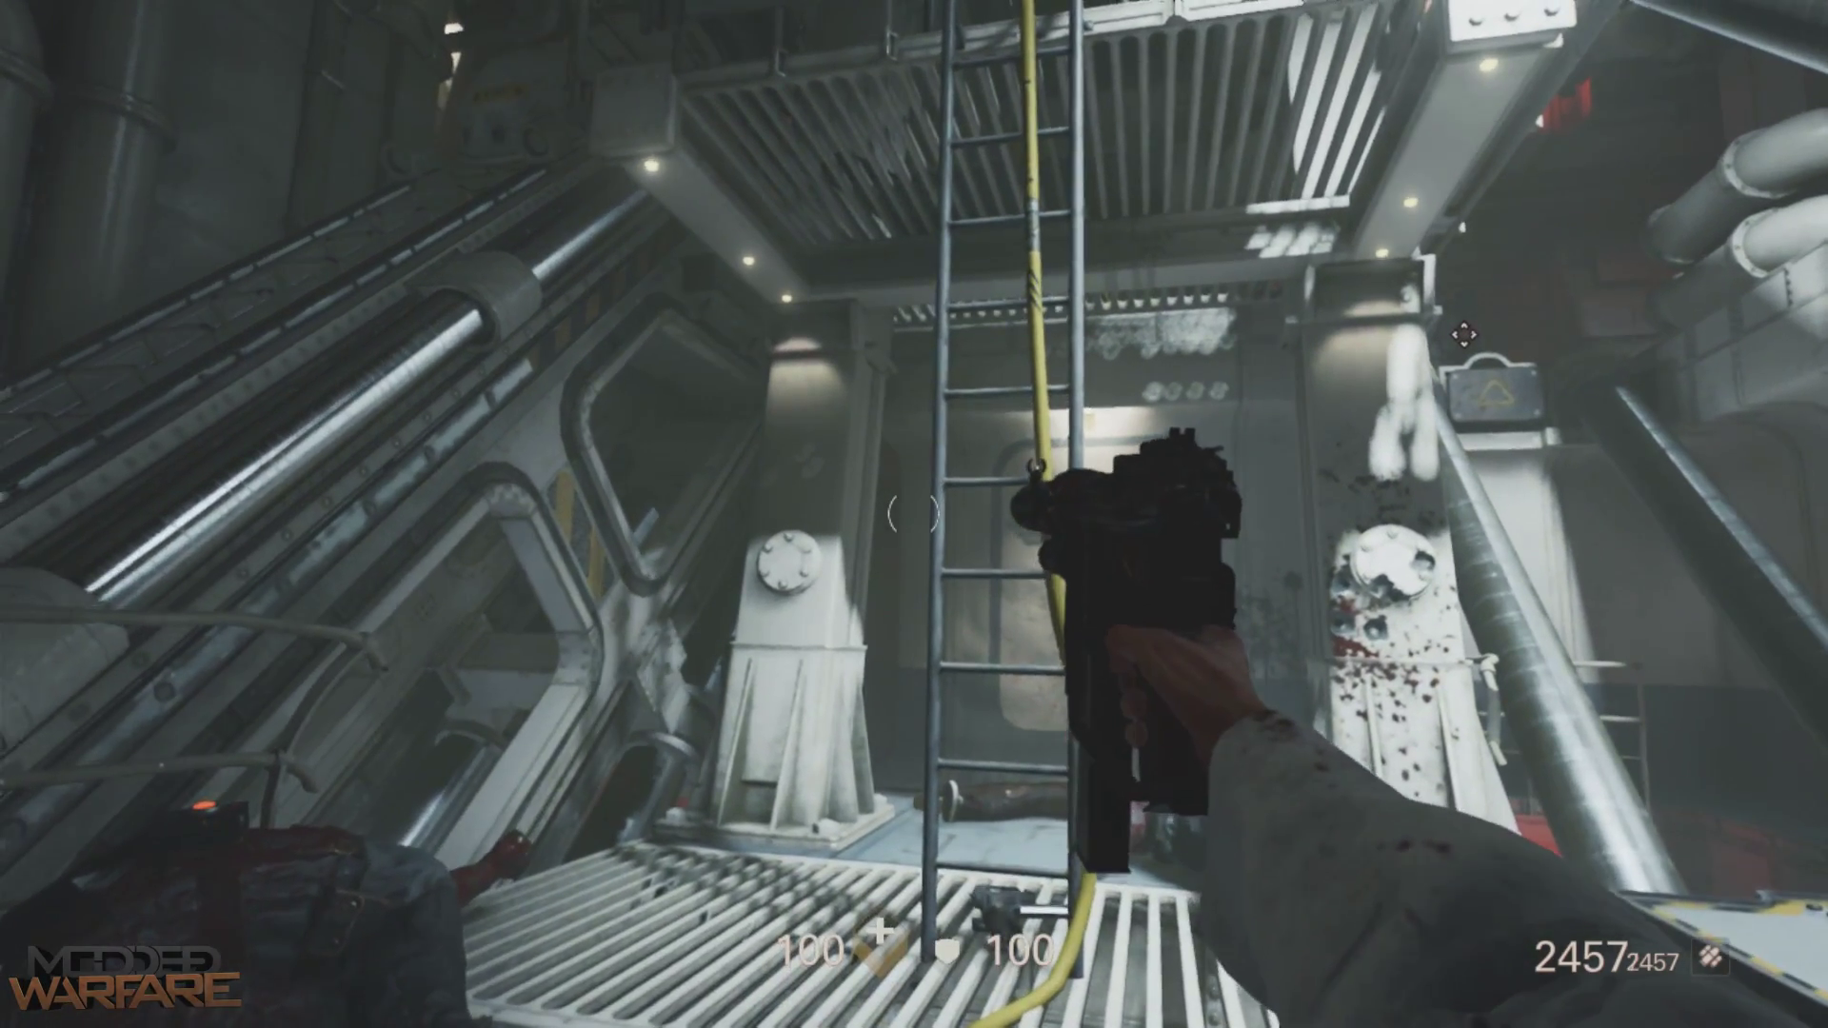
key("s")
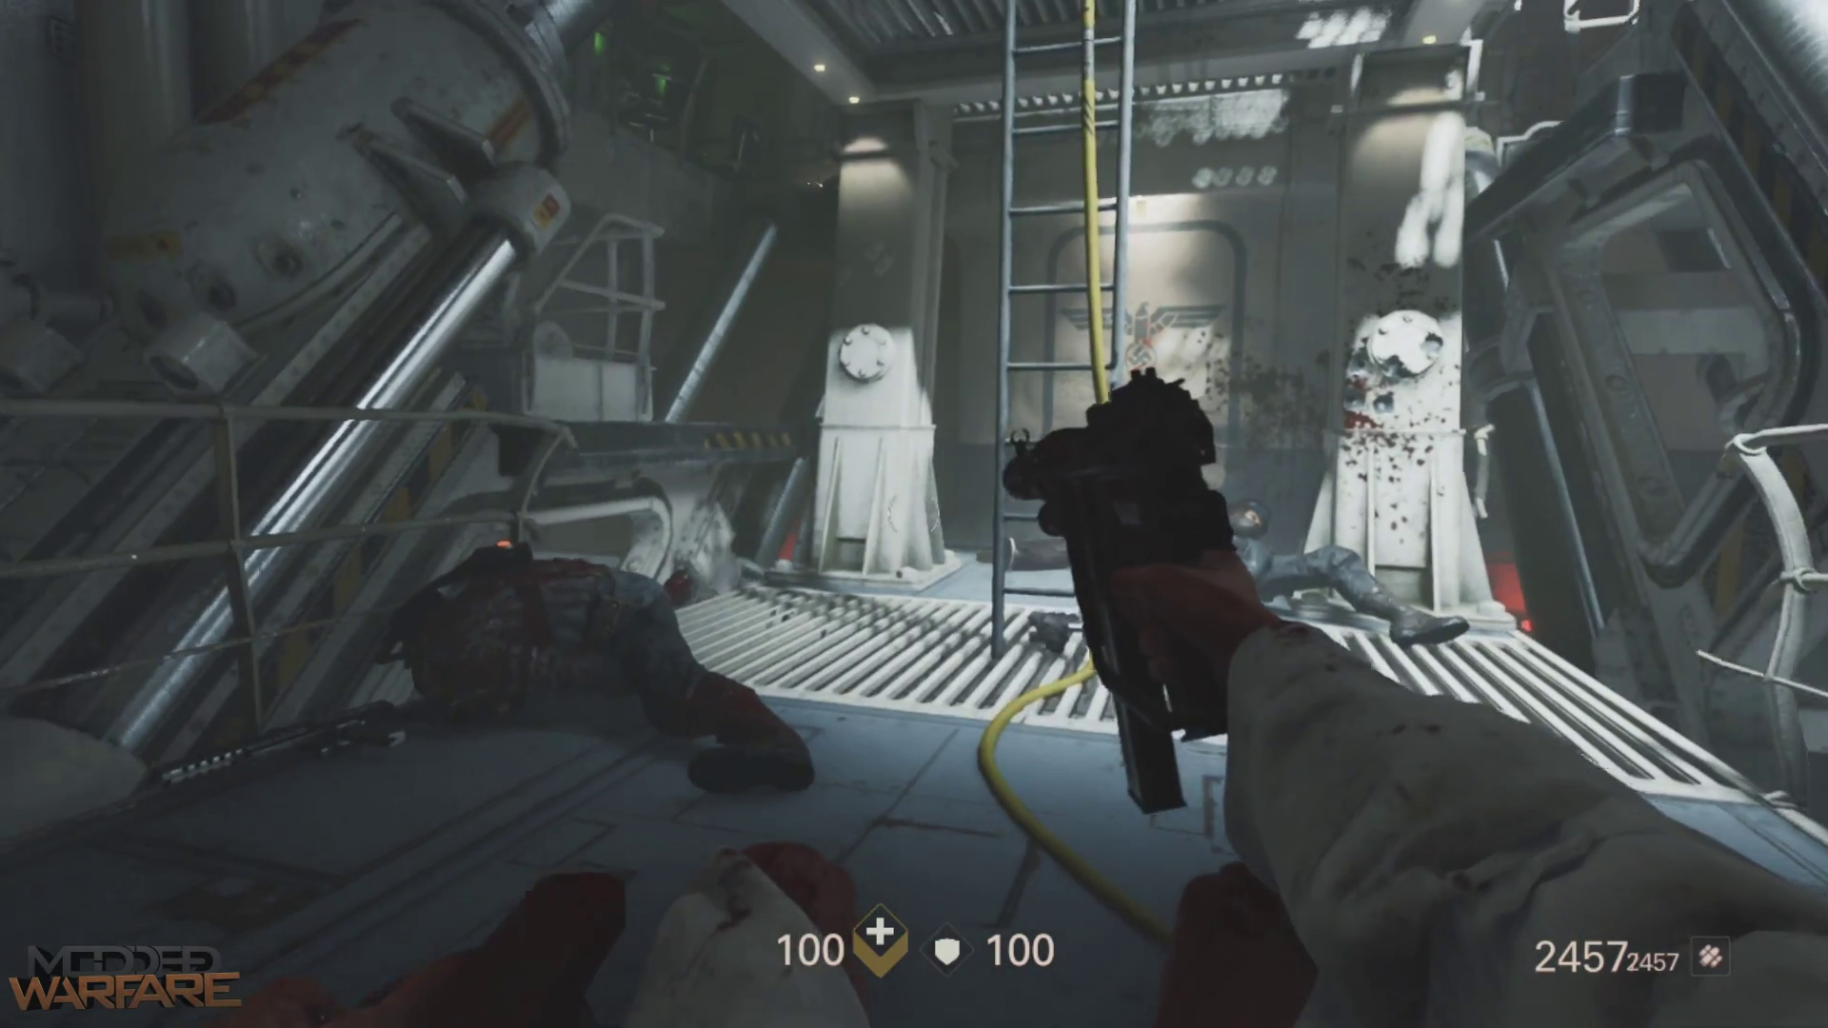
key("w")
key("w")
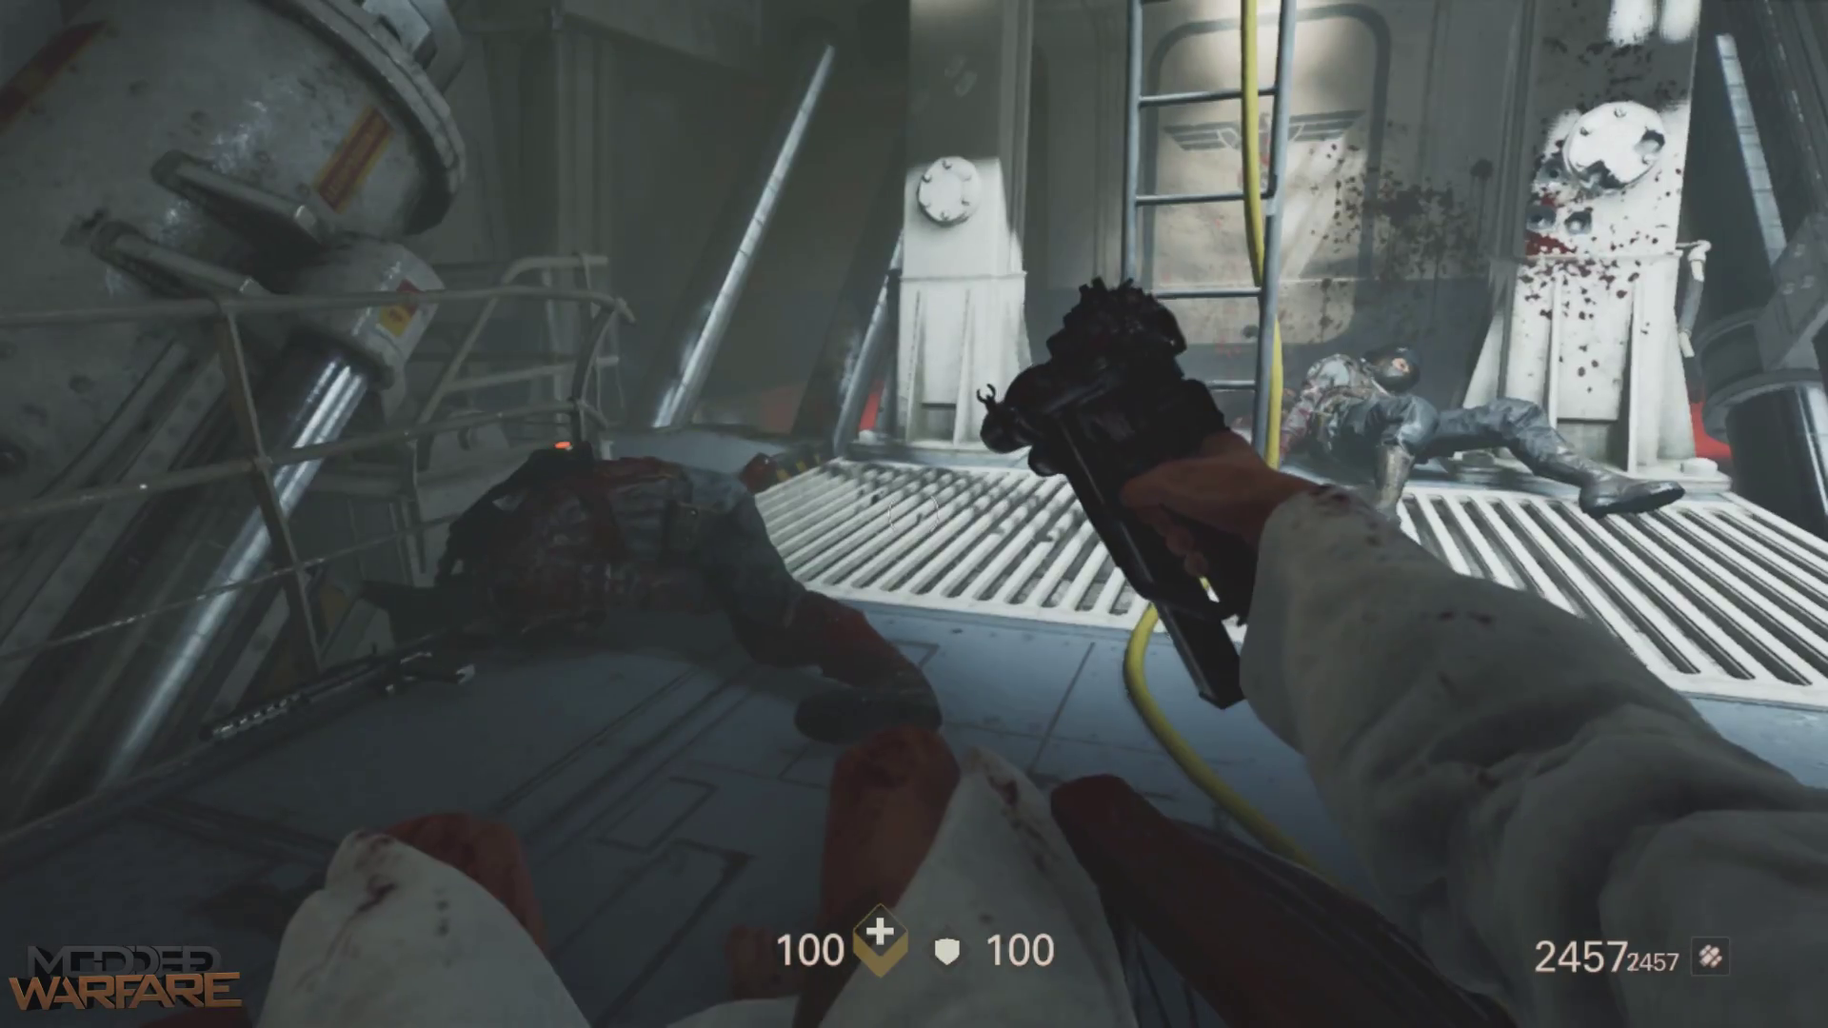
key("s")
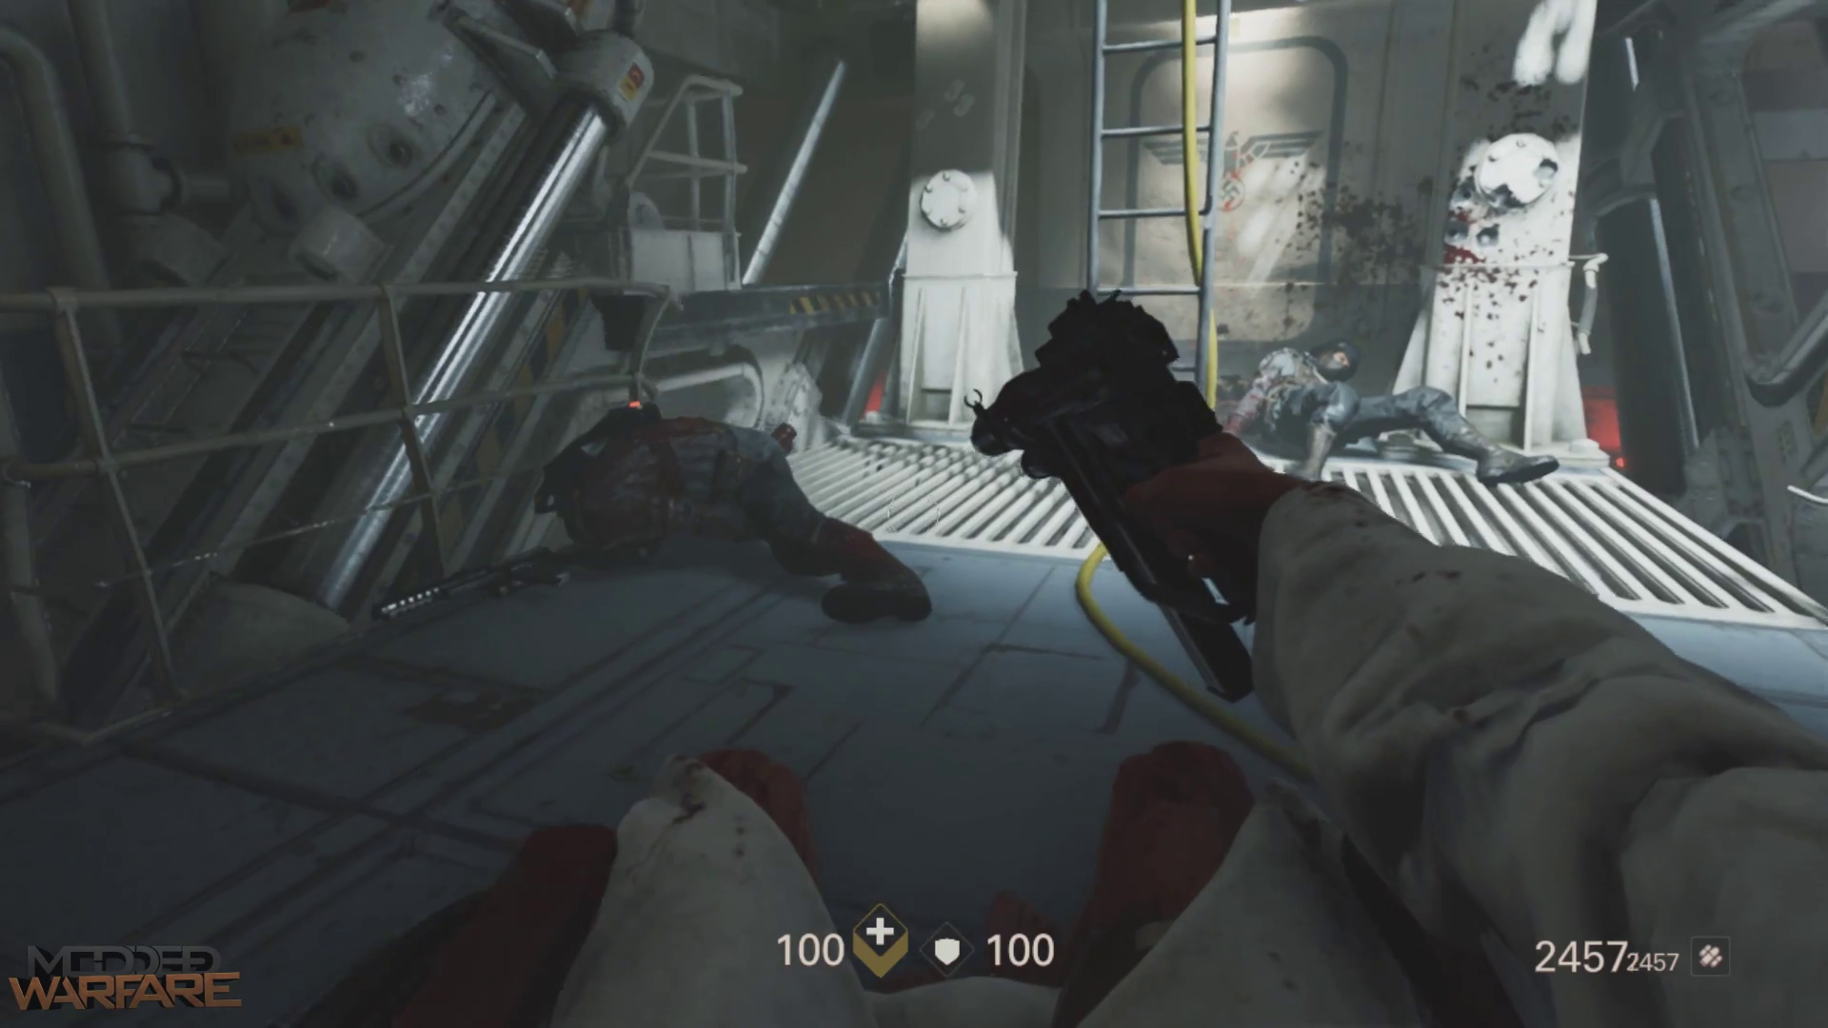
key("d")
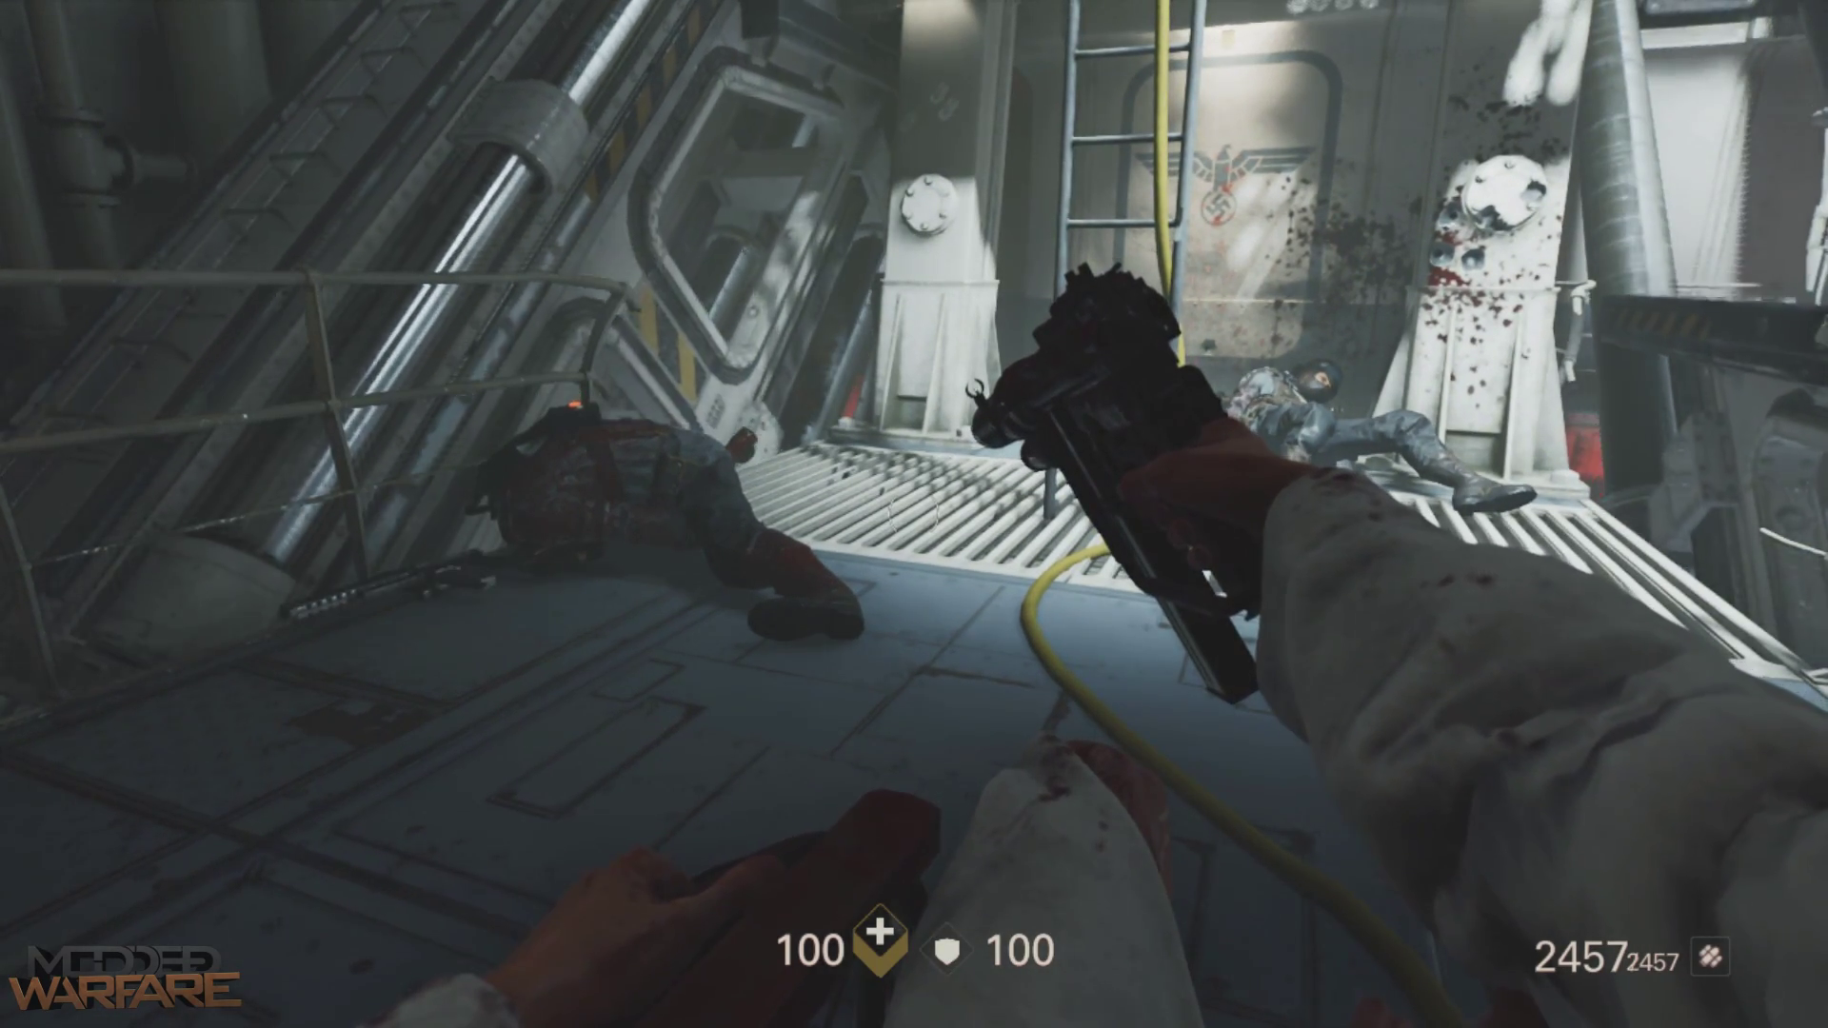
key("w")
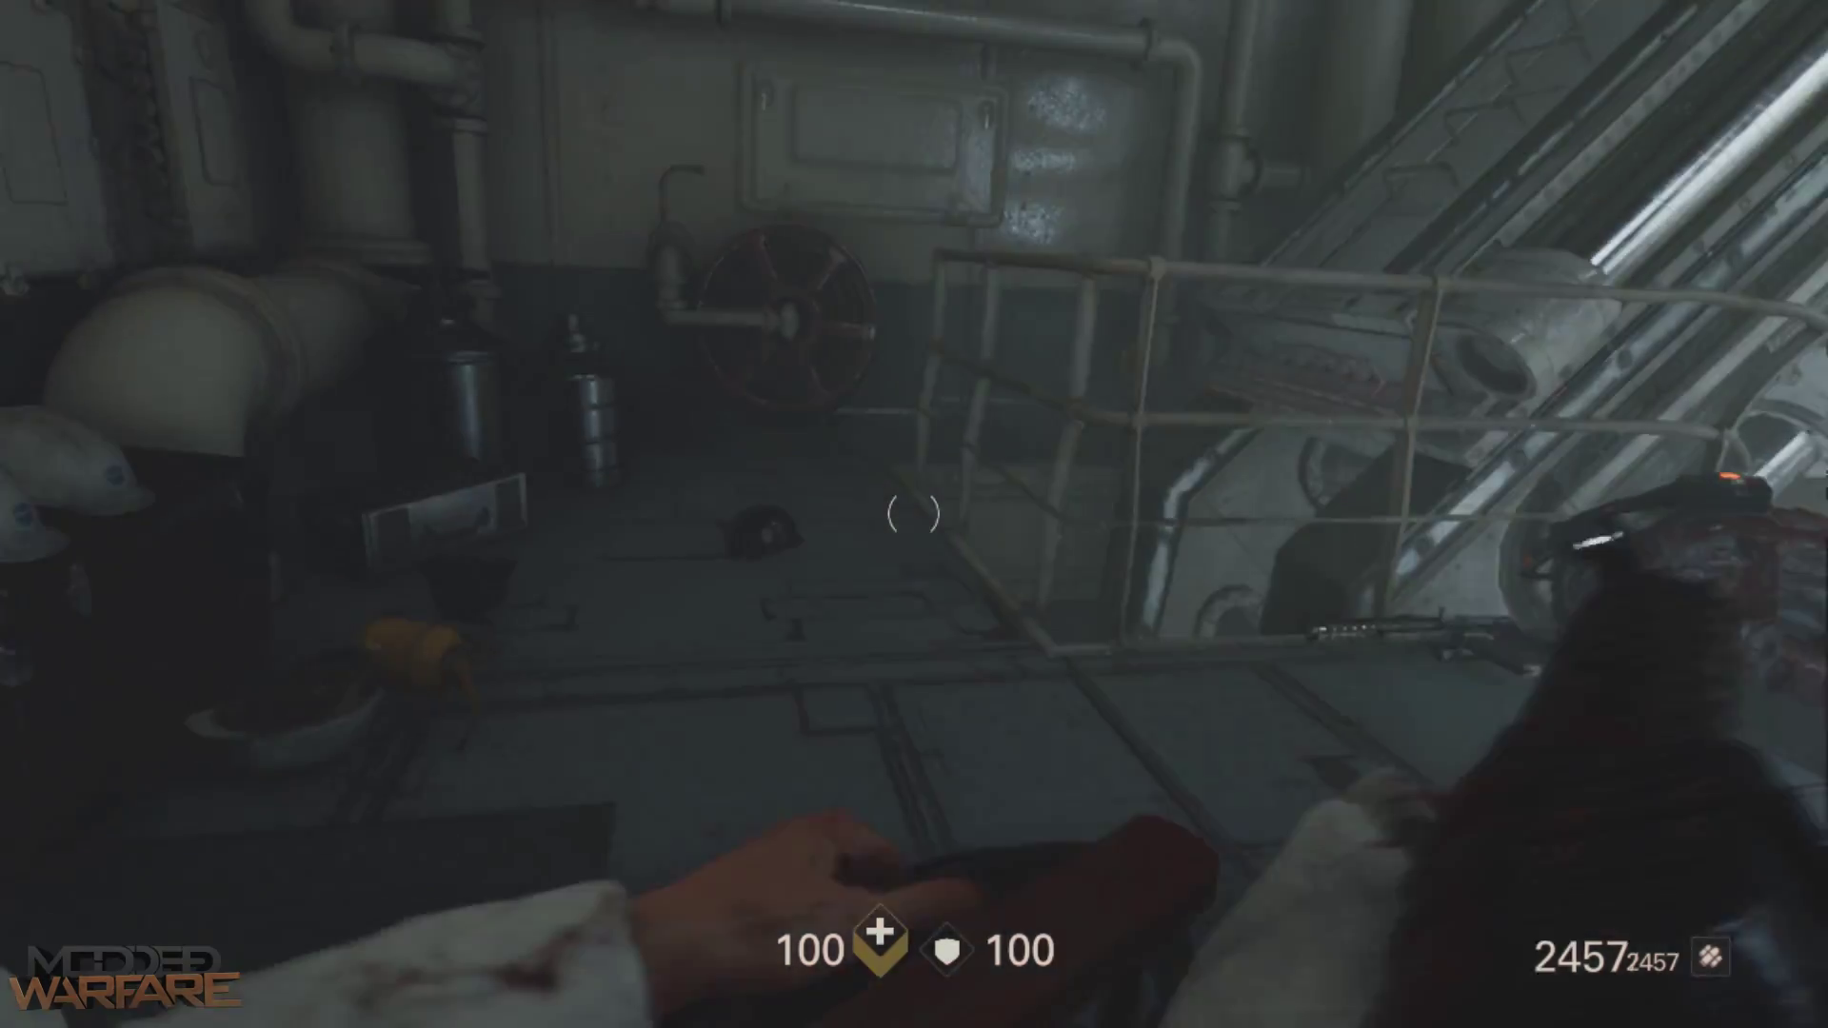
- Switch weapons, raise the pistol and shoot the enemy by the ladder
key("2")
key("s")
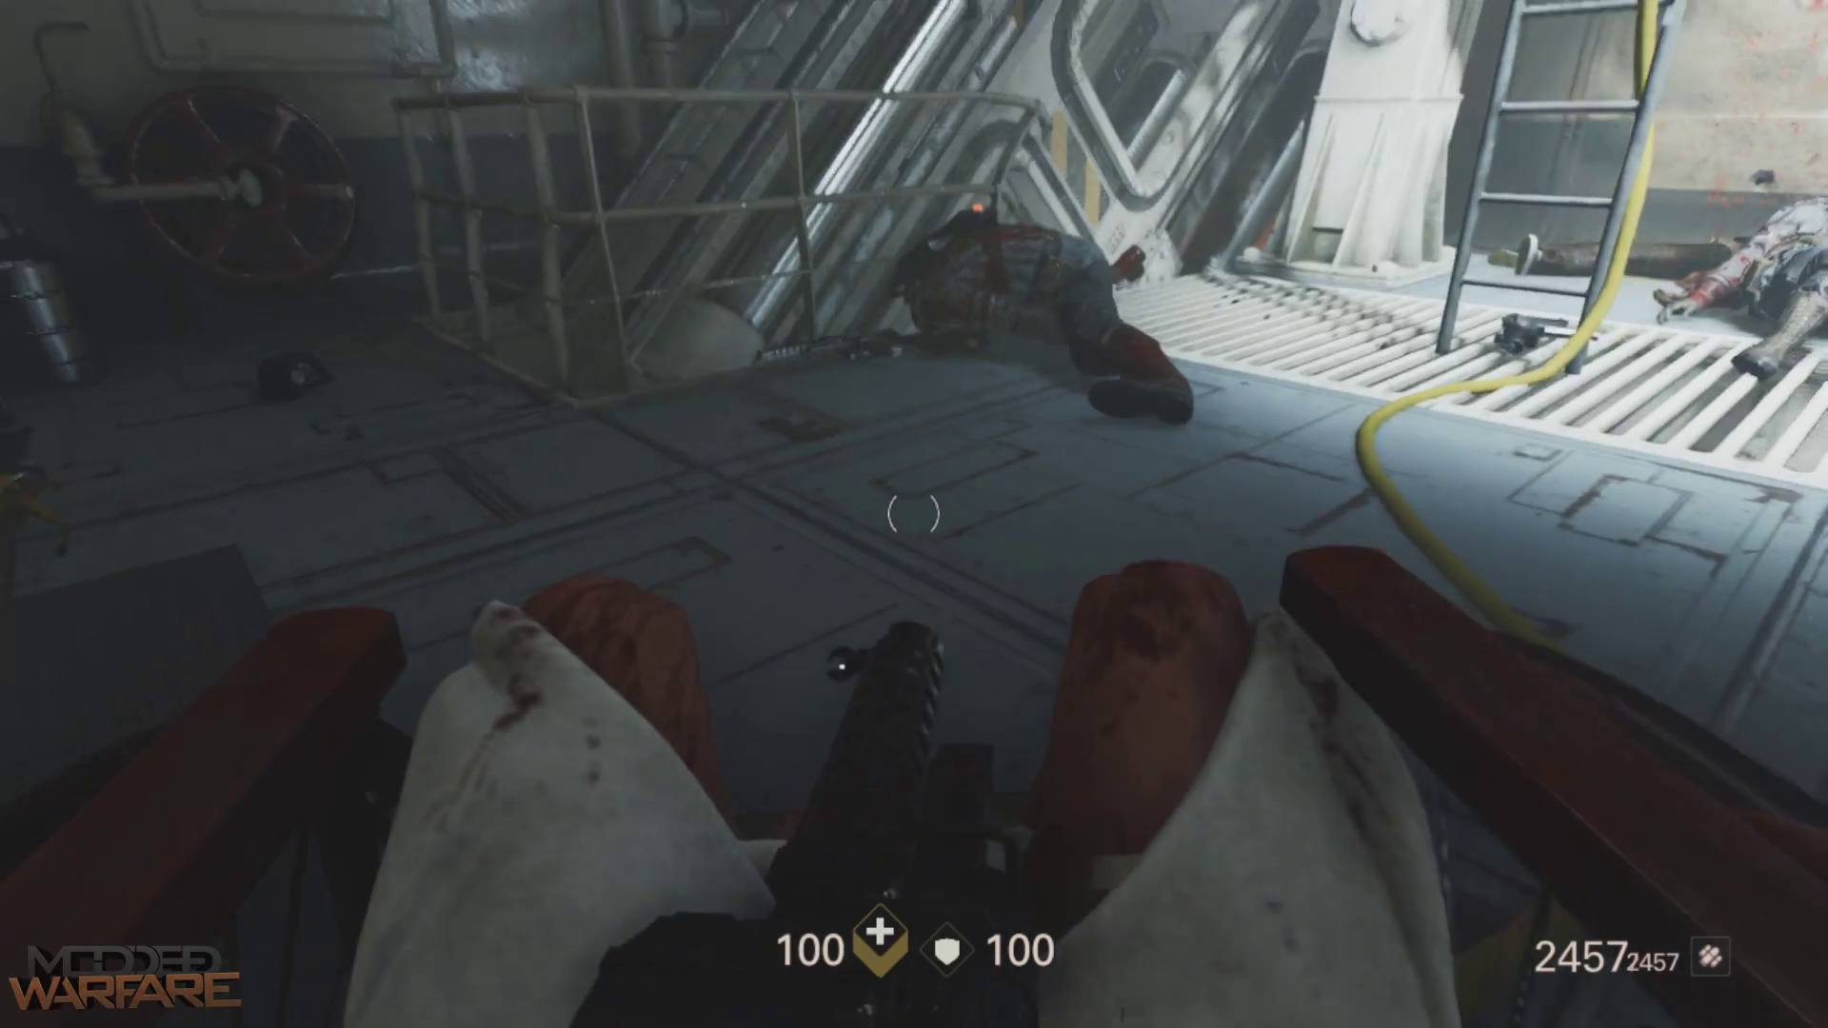
key("w")
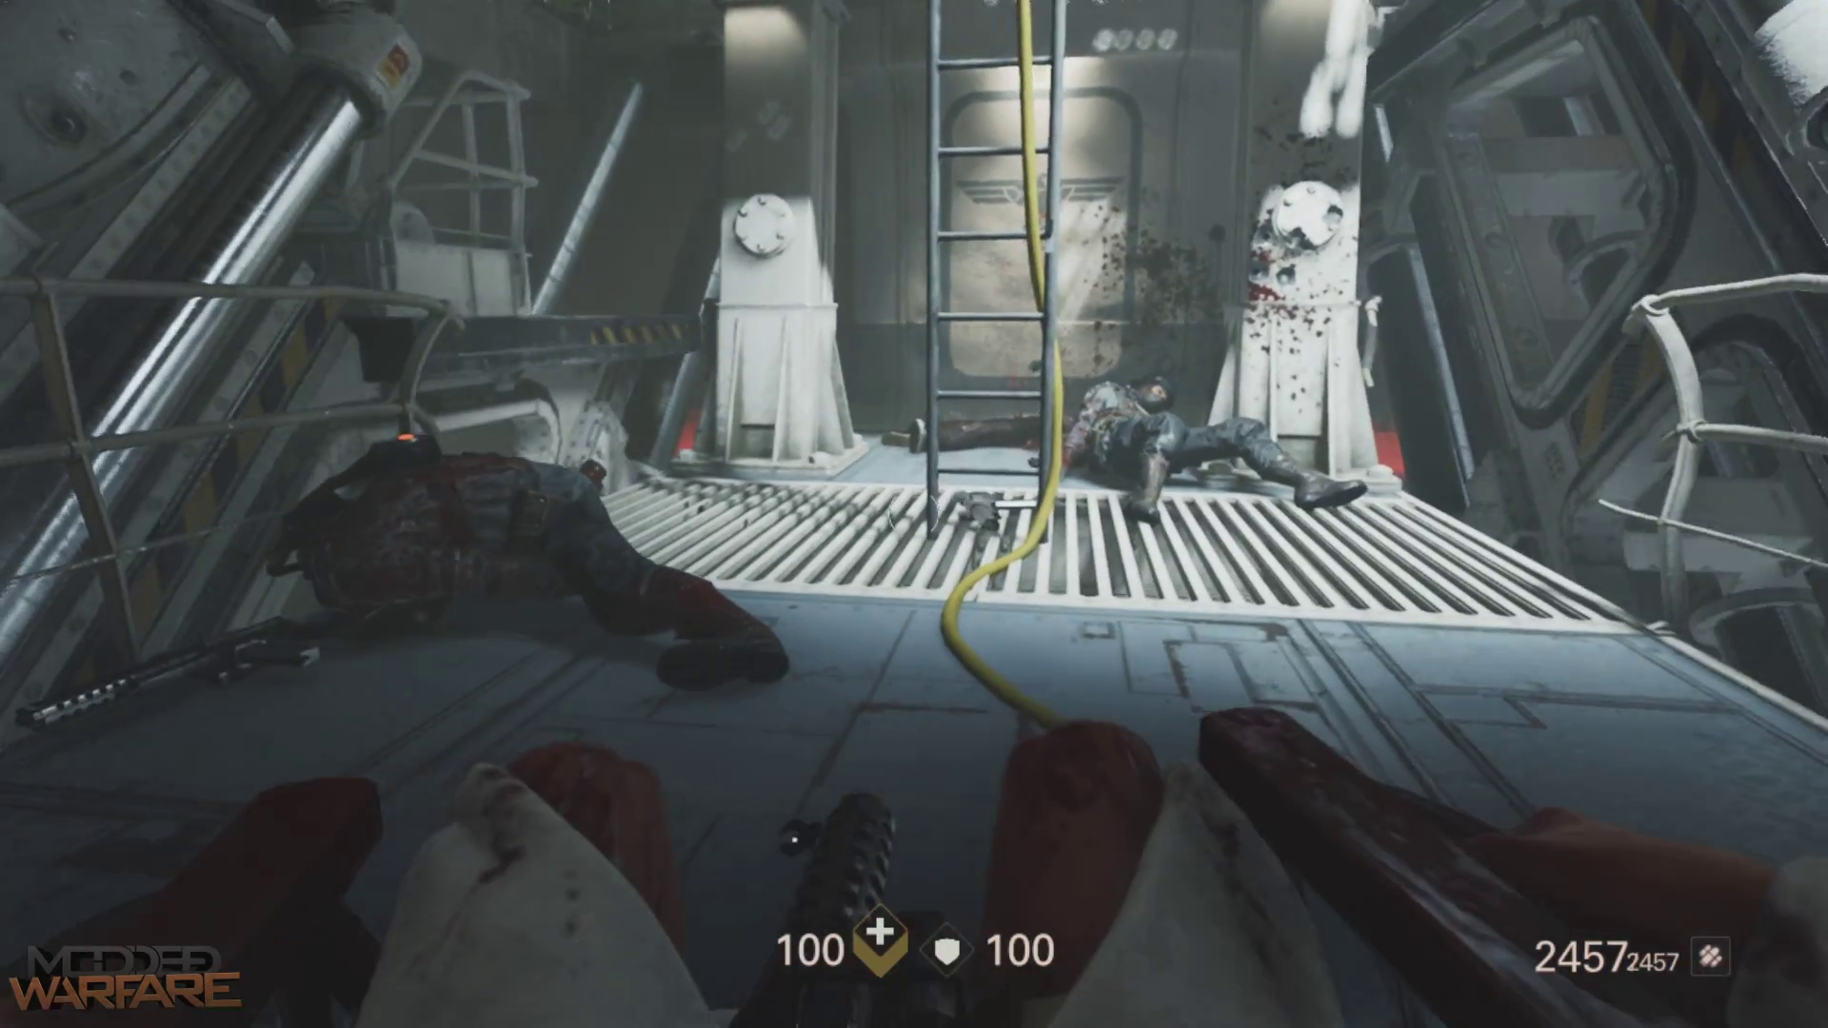
key("1")
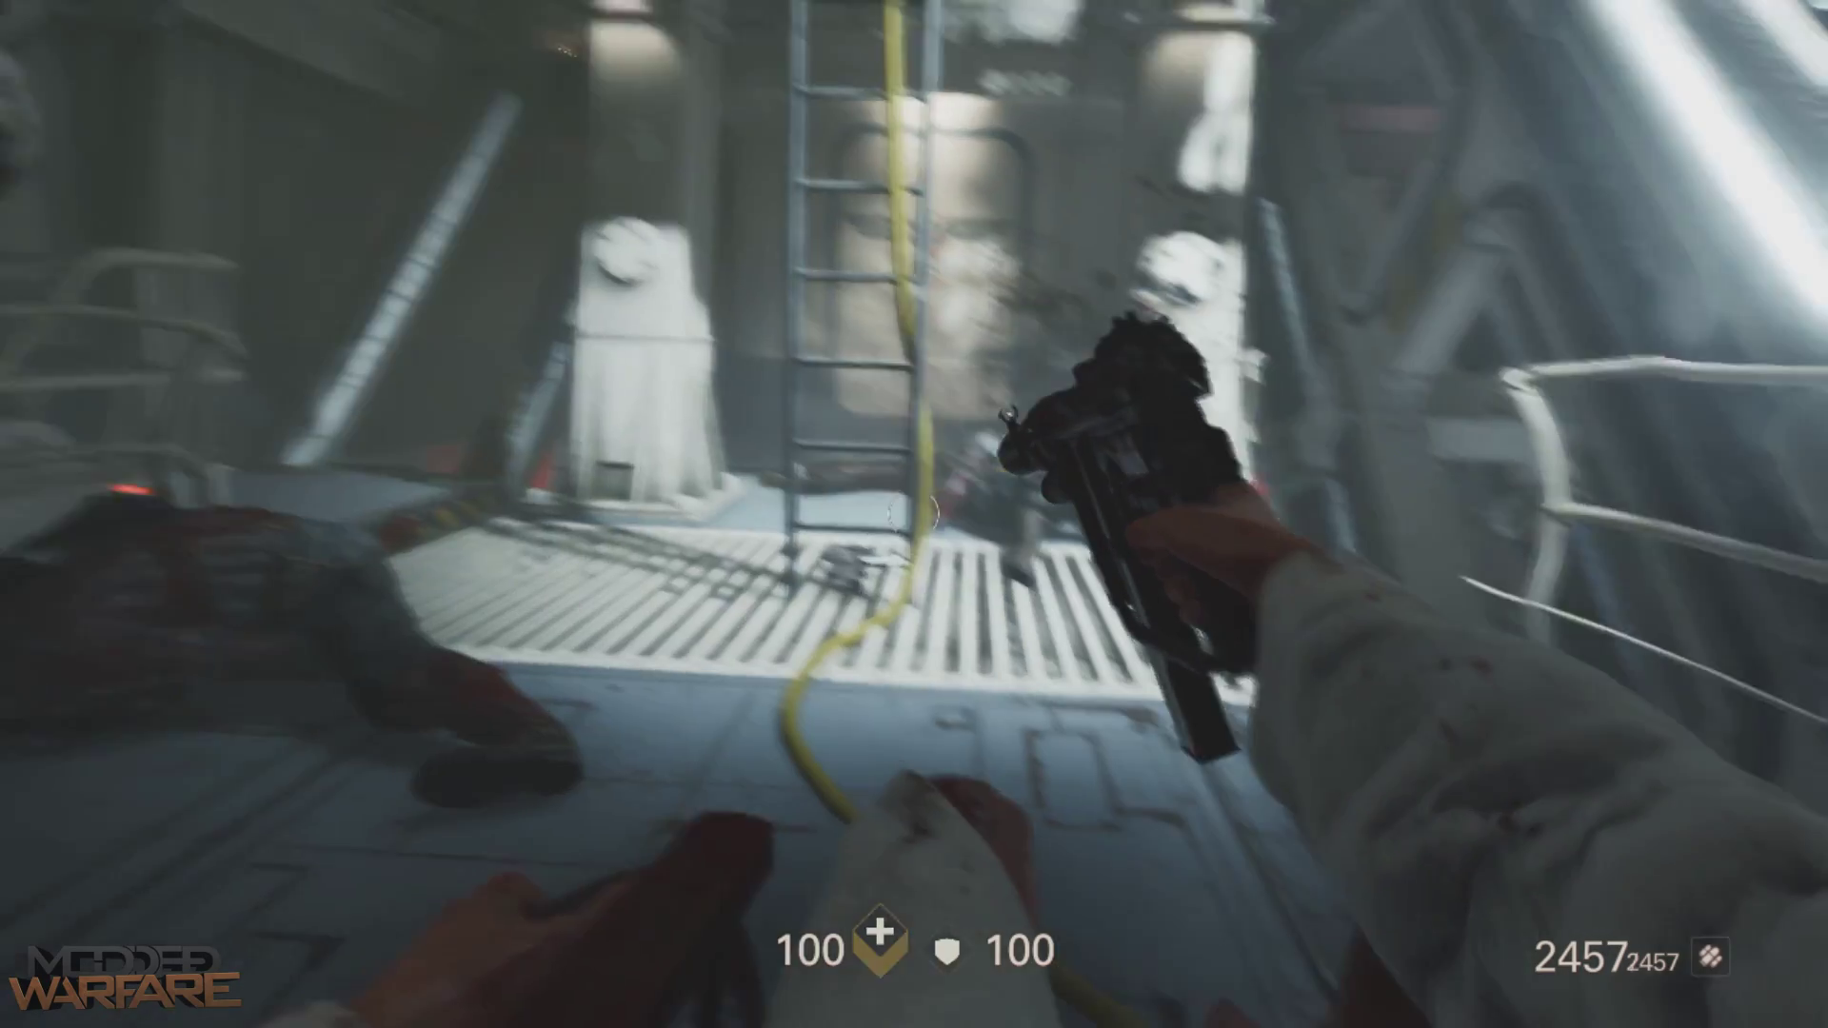
left_click(912, 512)
- Roll over to collect the dropped ammo, then back away from the ladder
key("s")
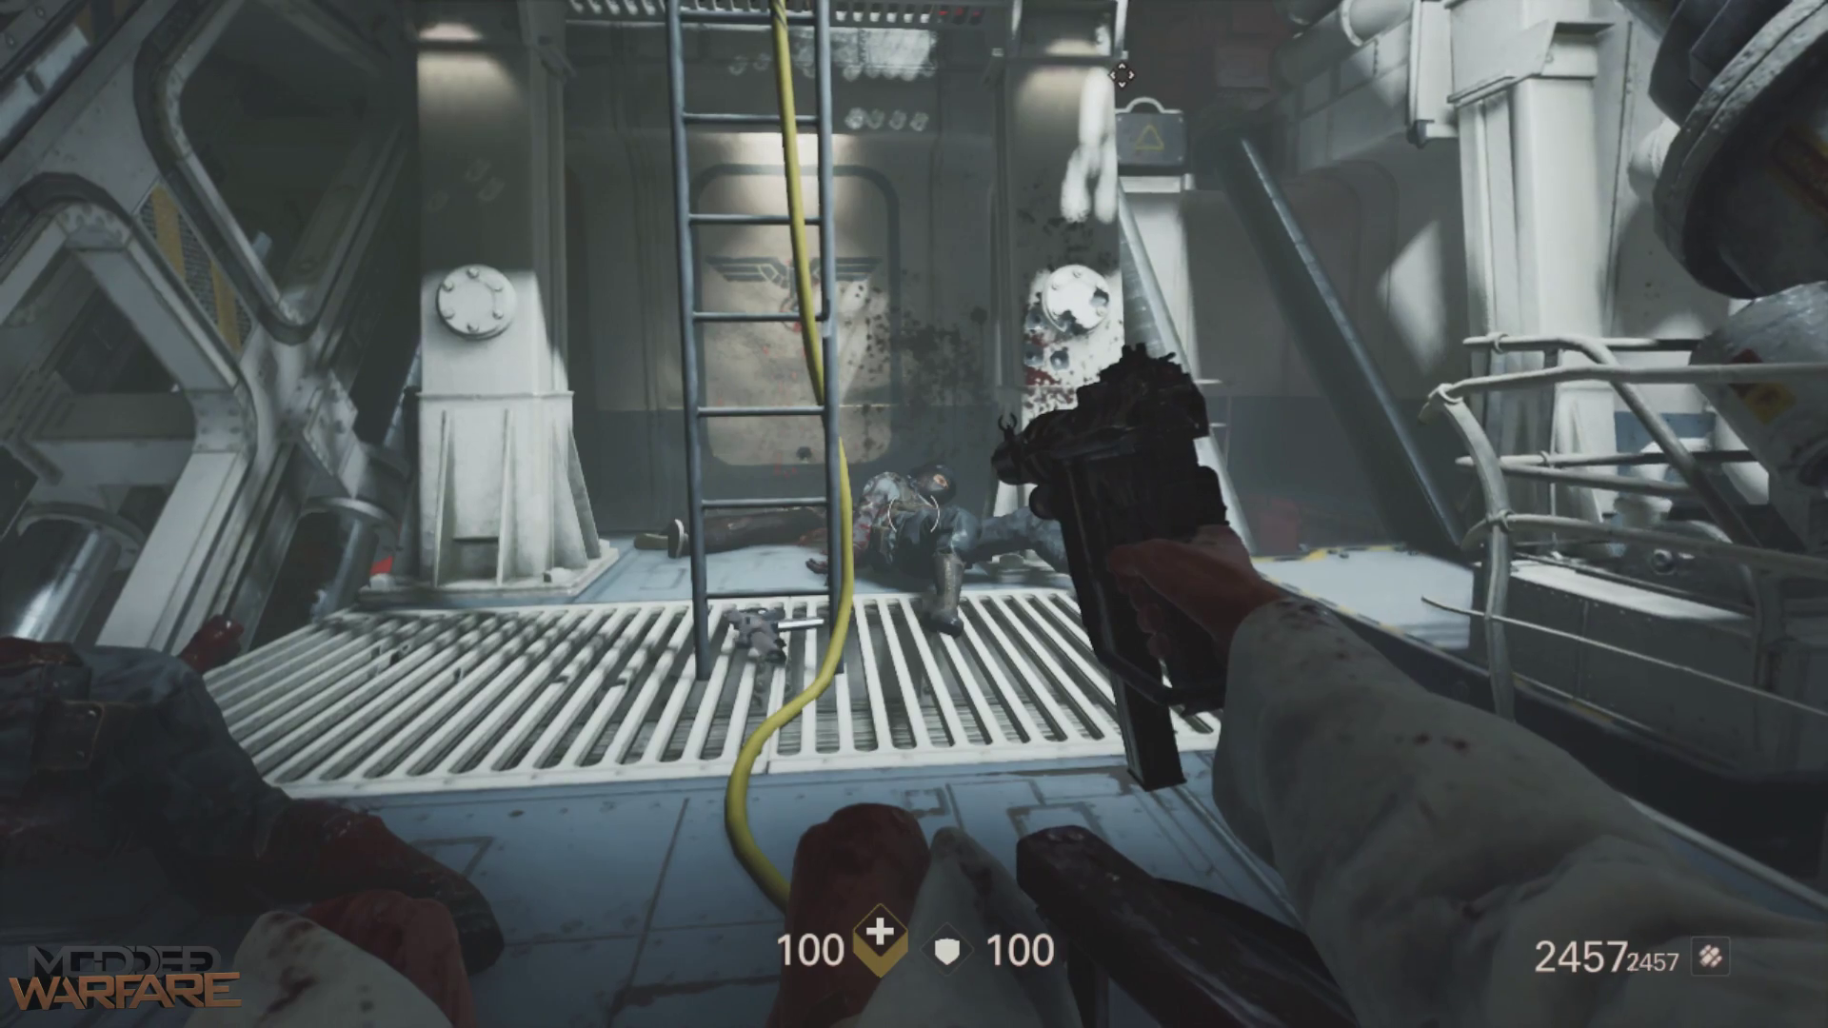
key("w")
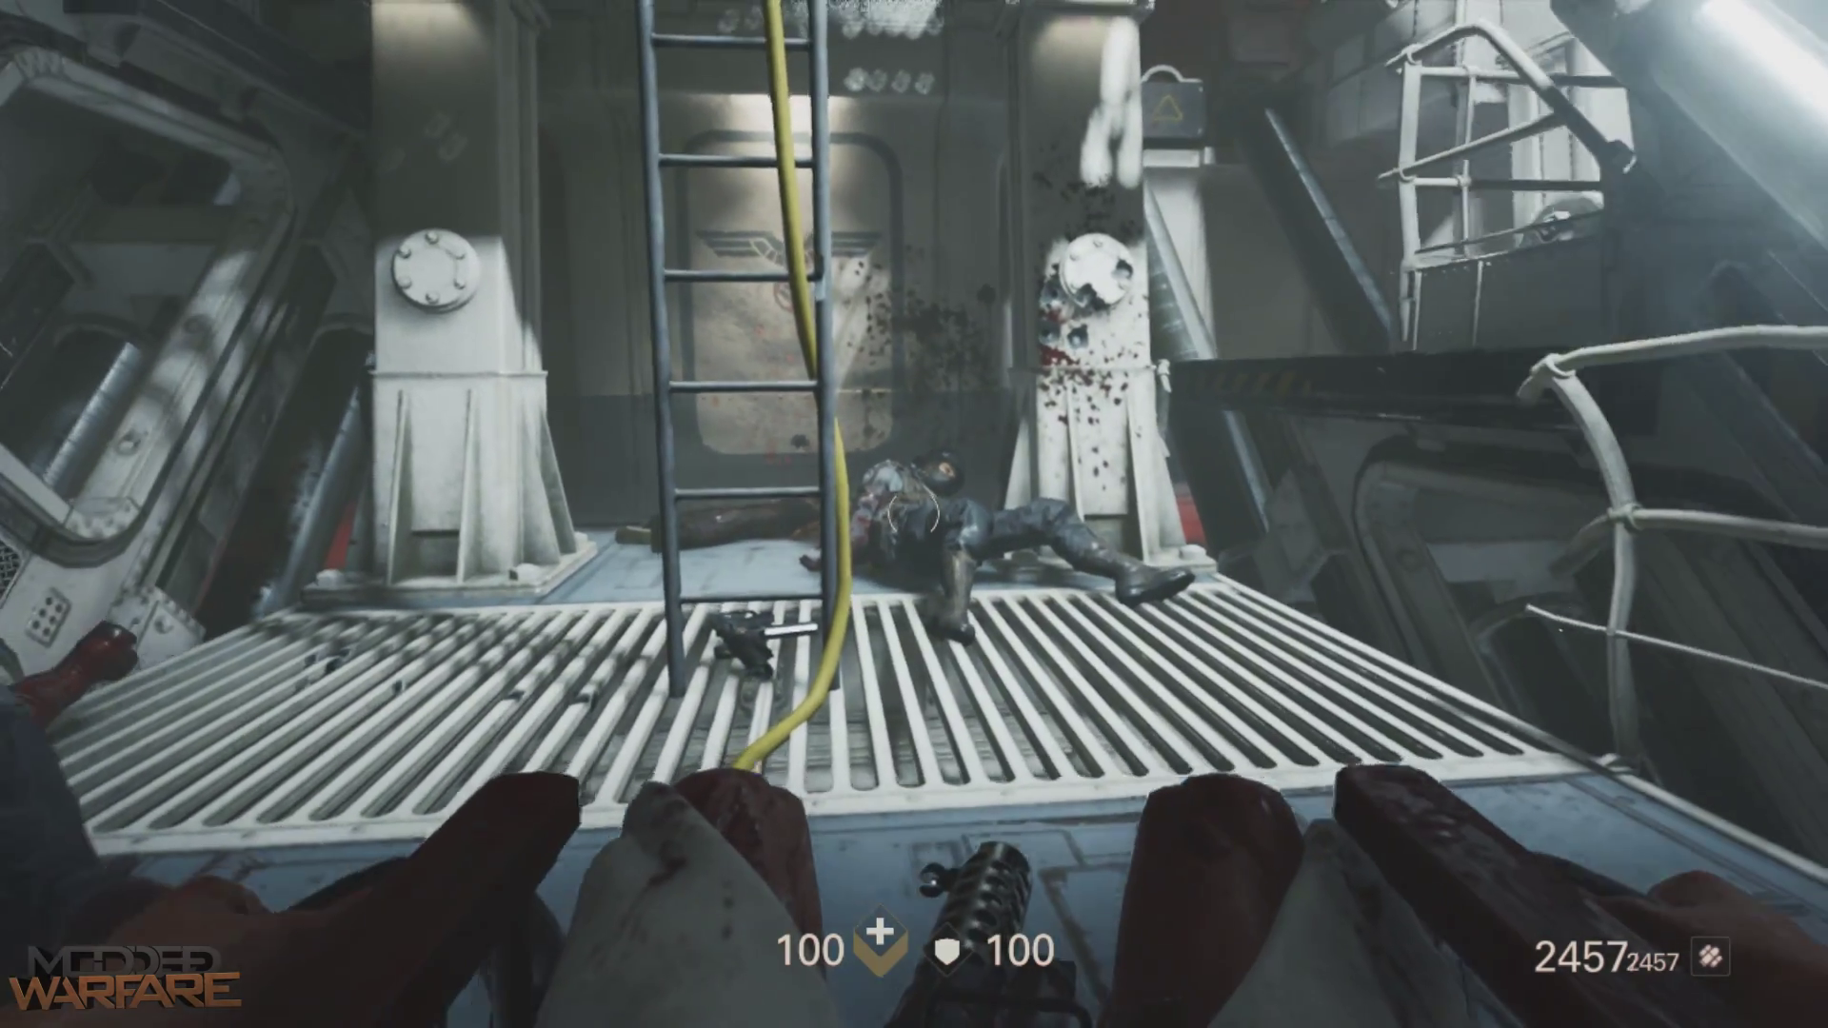
key("s")
key("w")
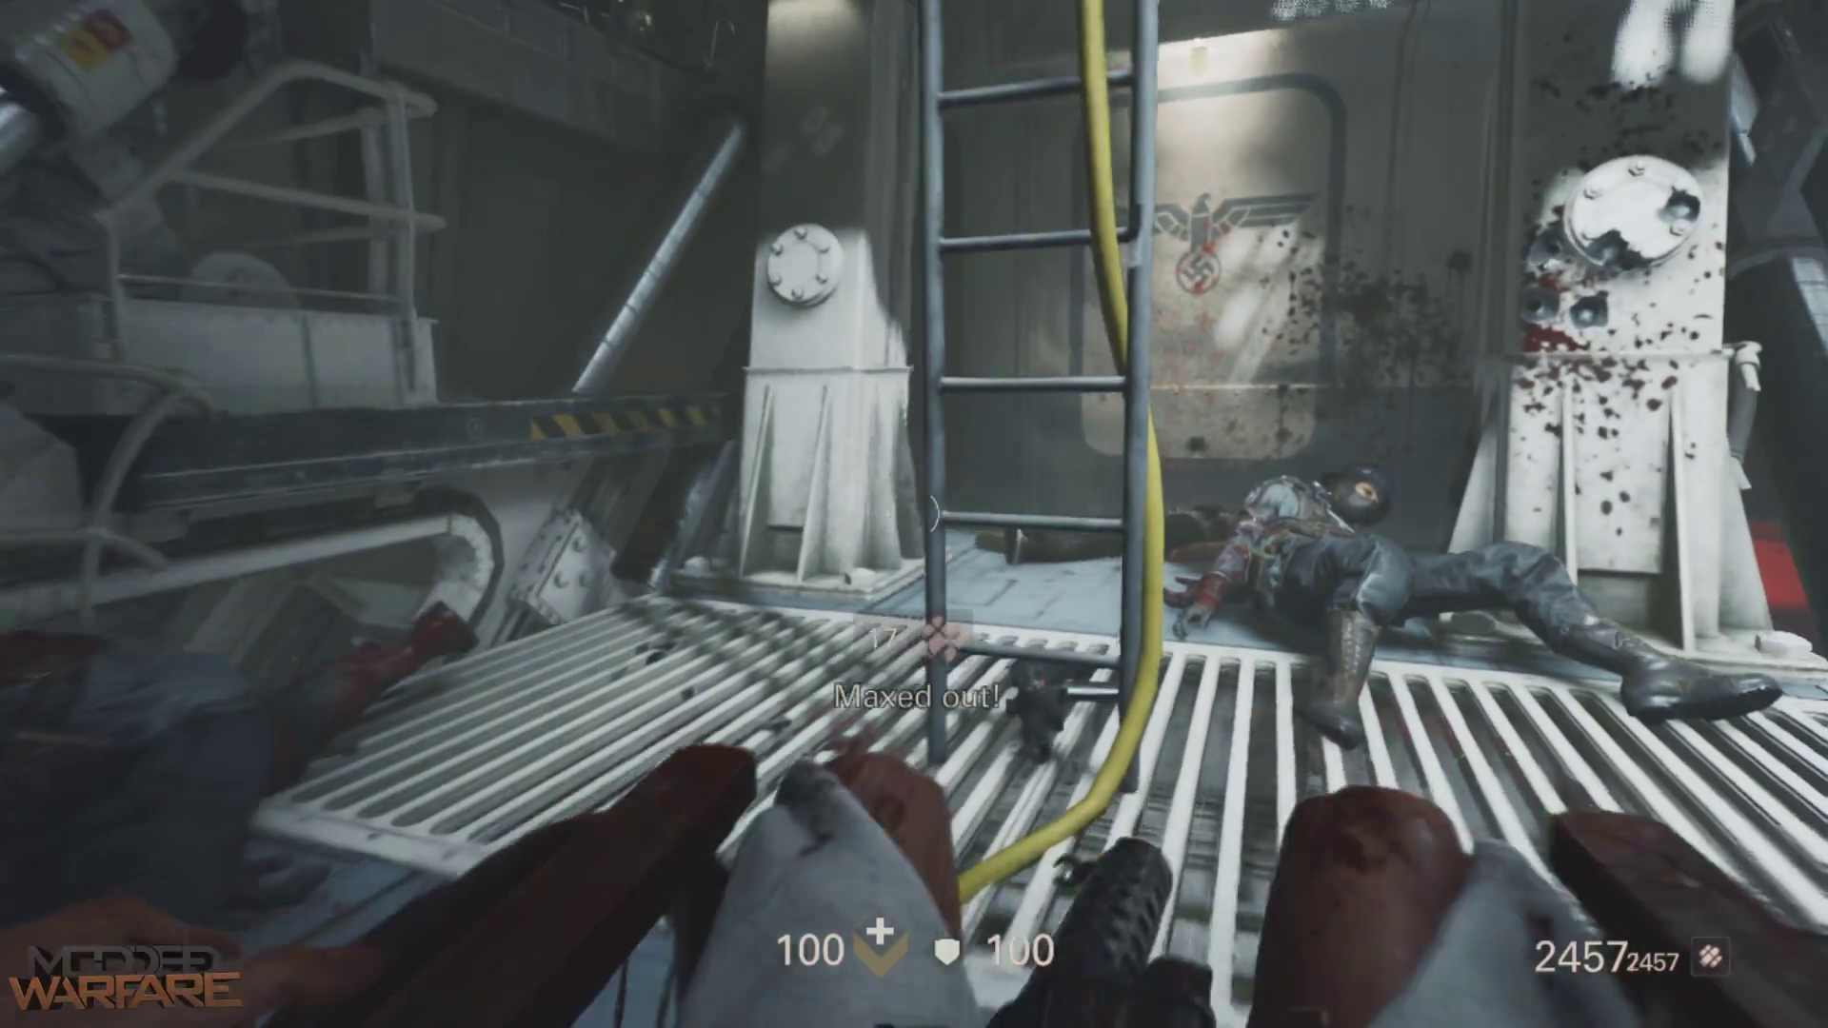
key("s")
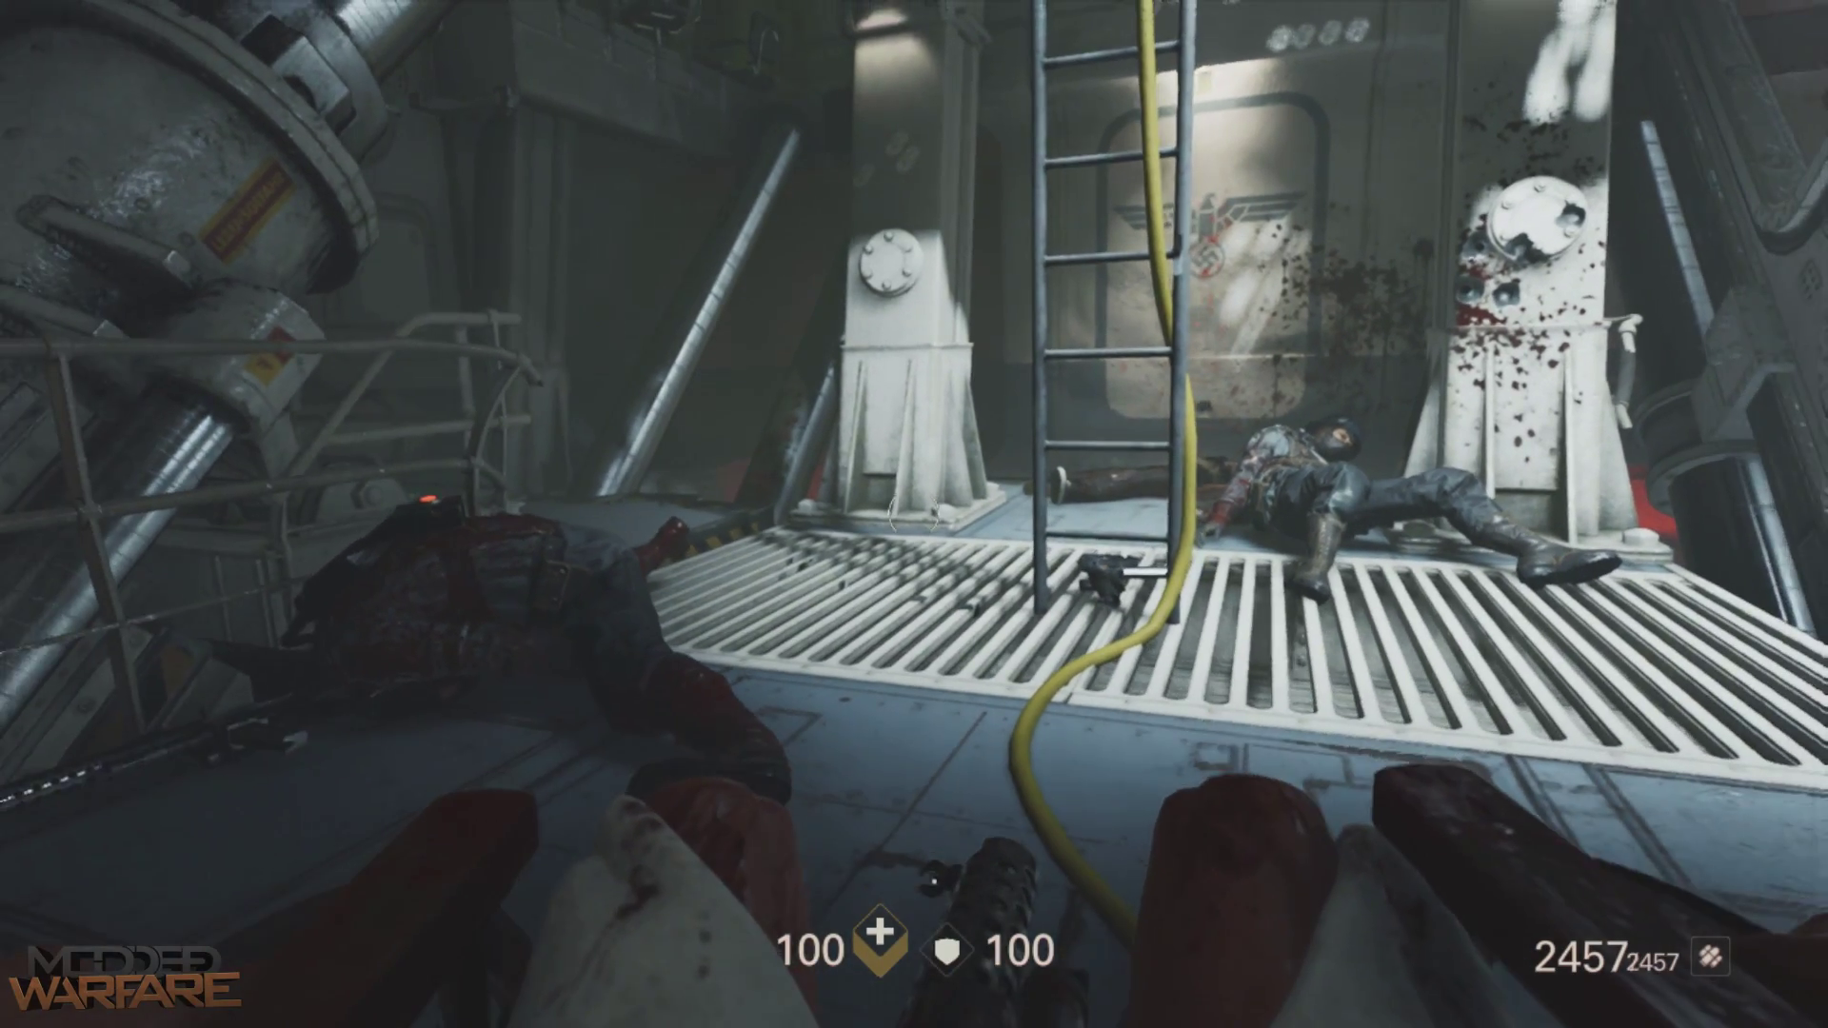
key("s")
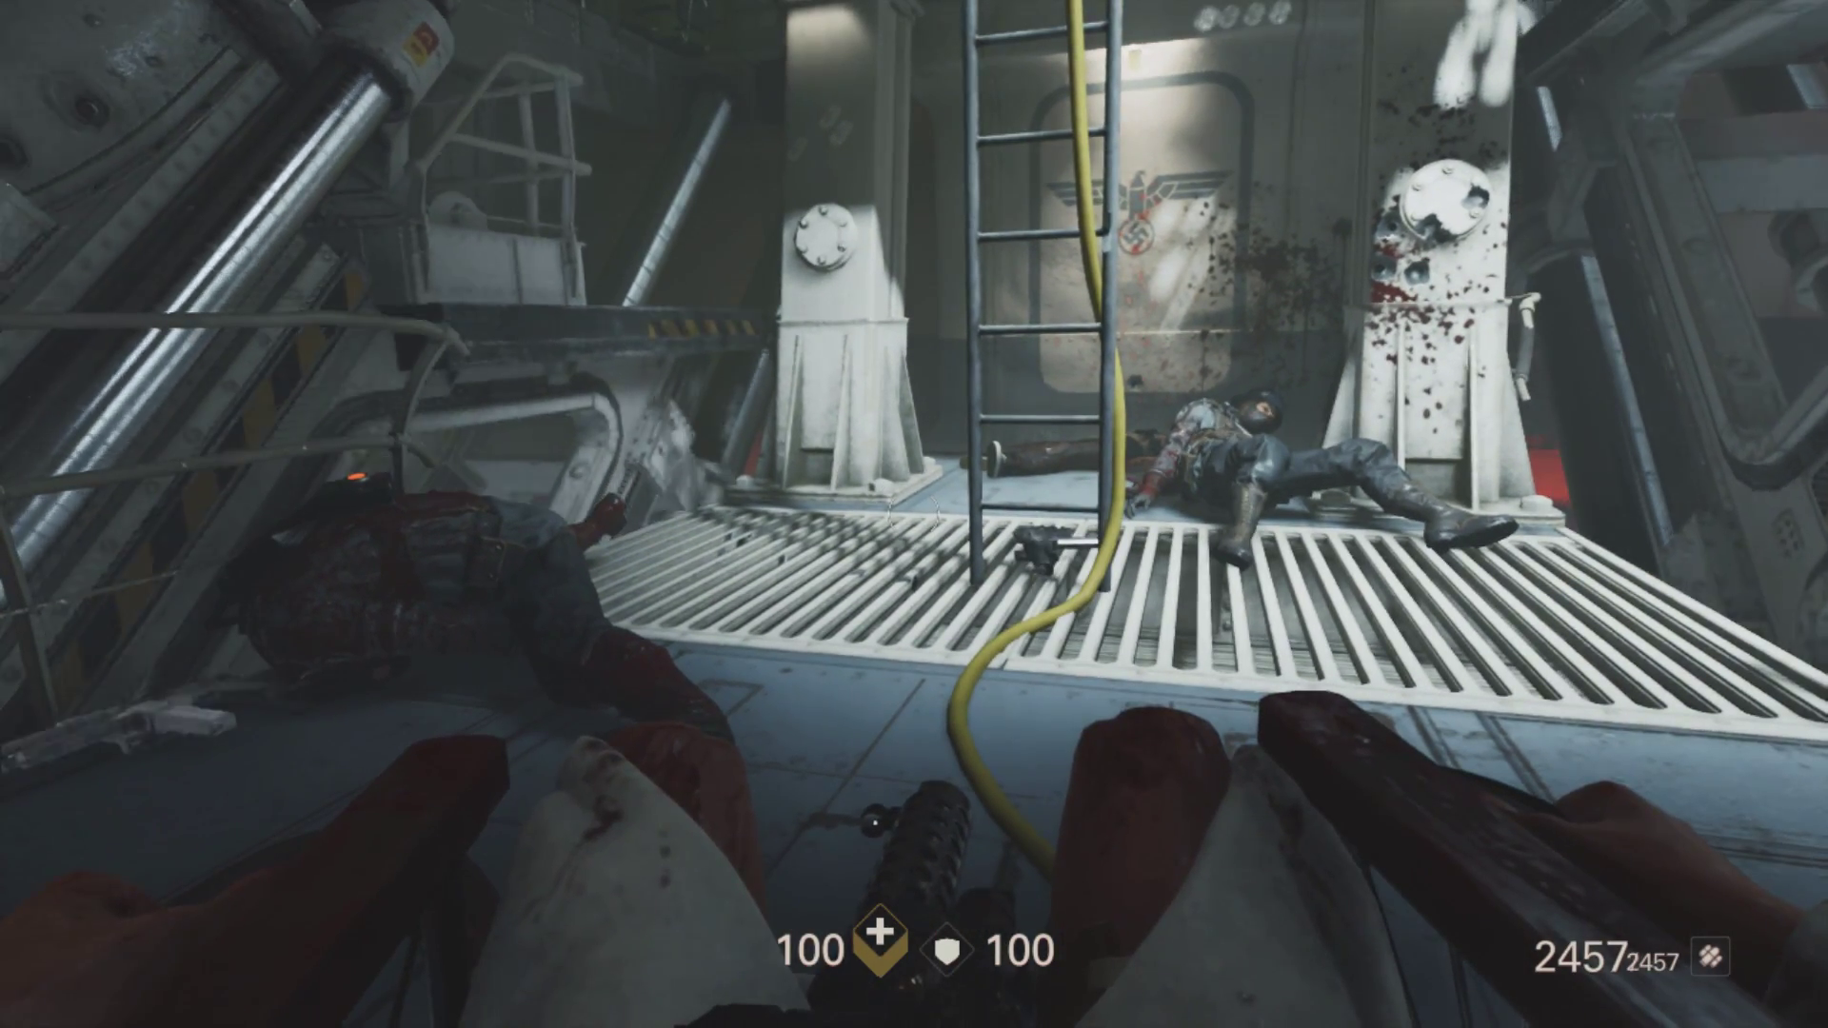